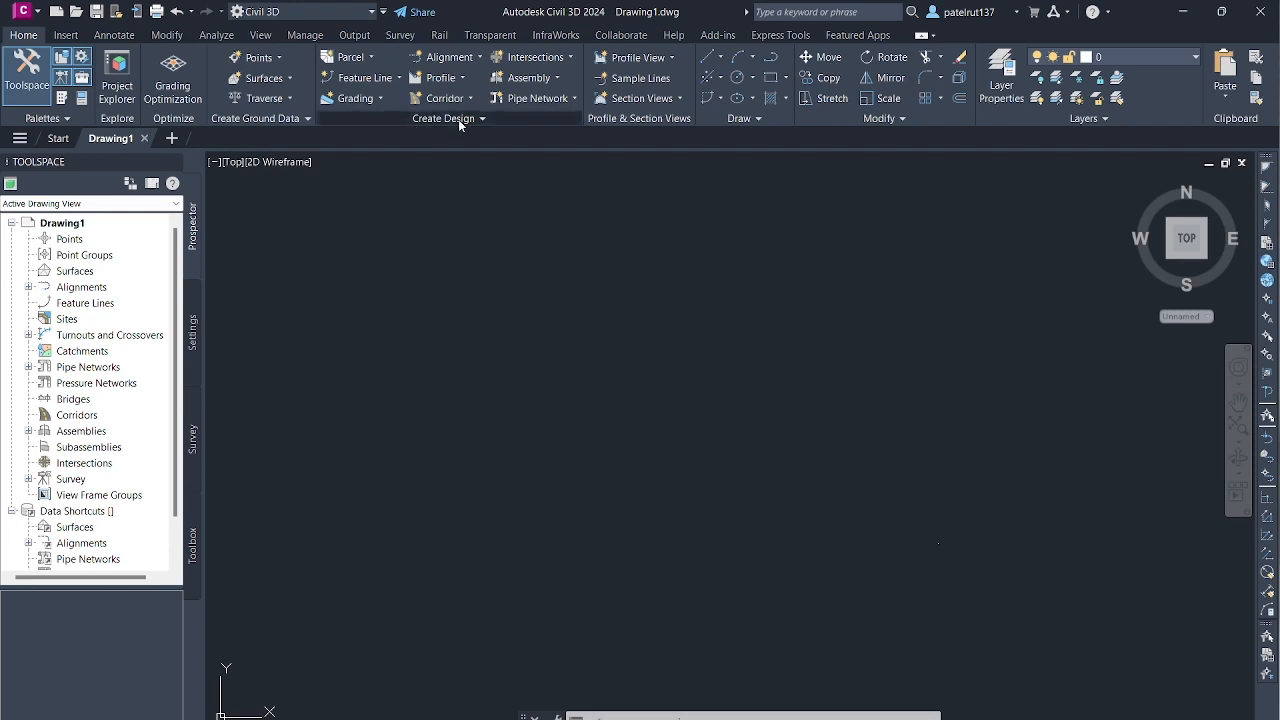
- Open Part Builder and delete the Cyldrical Manhole1 part from the Junction Structures with Frames chapter of the structure catalog
click(459, 120)
click(523, 199)
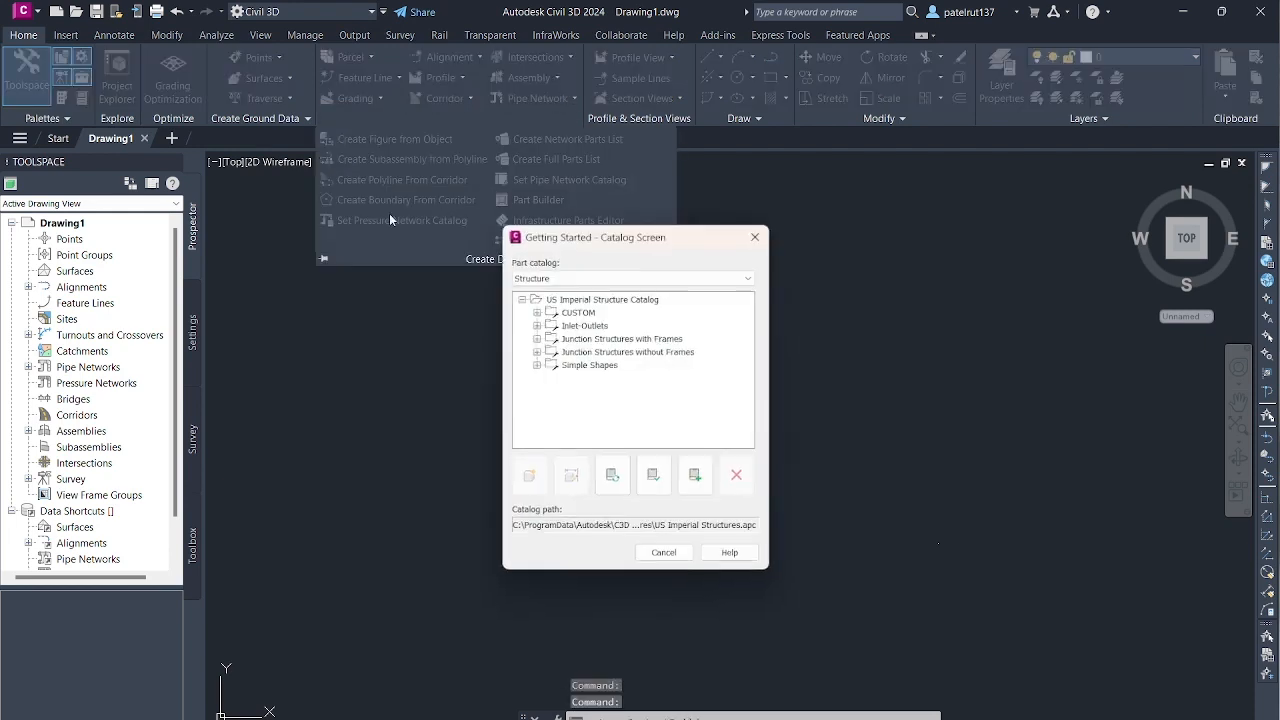
click(589, 340)
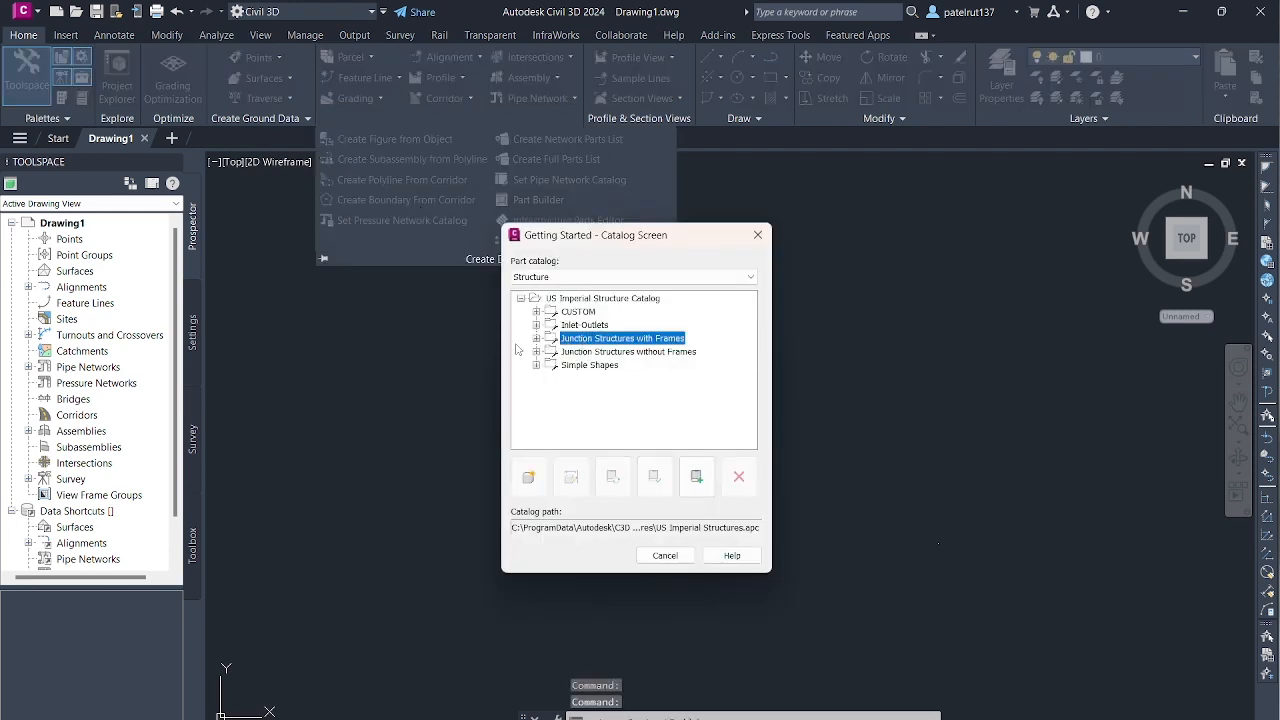
click(536, 338)
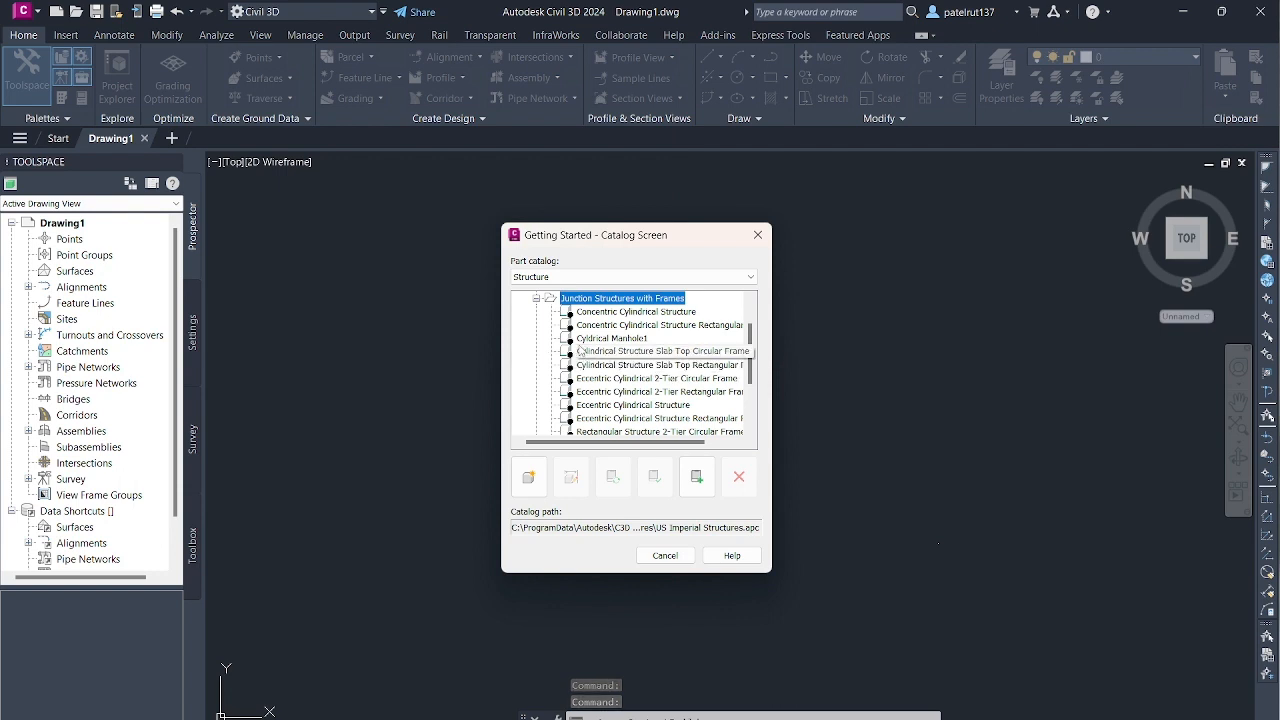
click(611, 338)
click(739, 477)
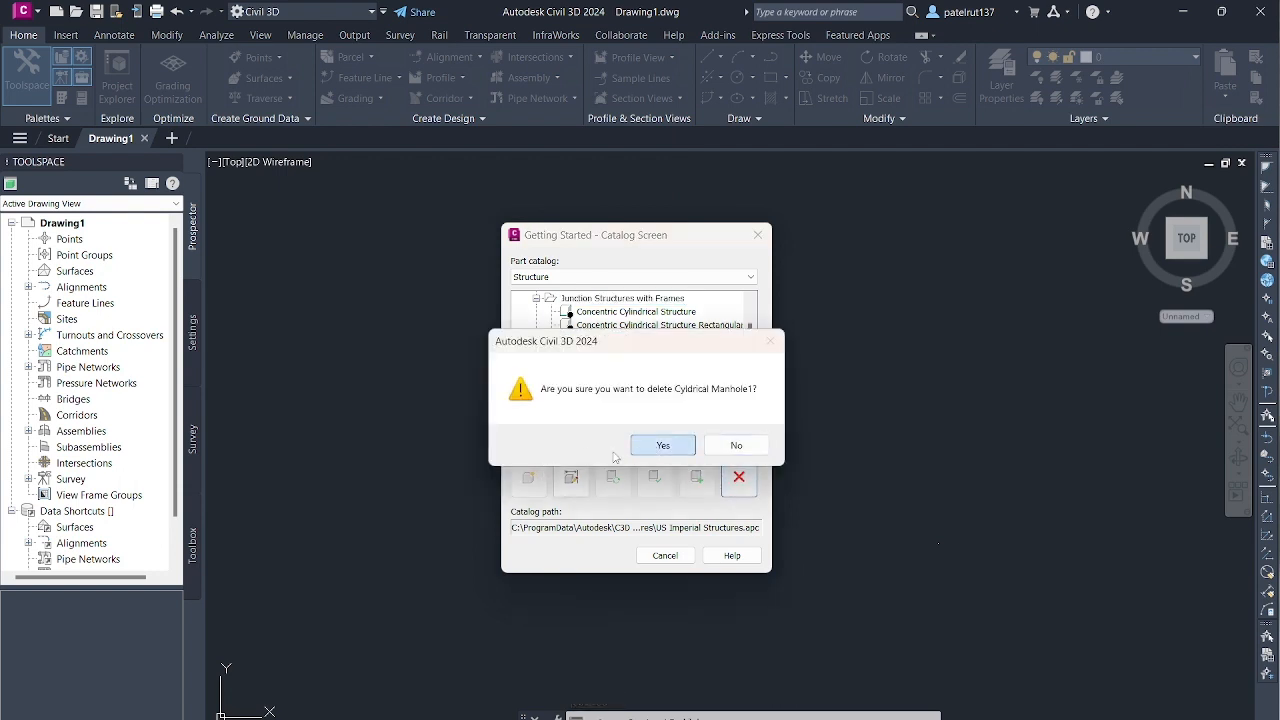
click(663, 445)
- Create a new part named Cylindrical Manhole1 in the Junction Structures with Frames chapter
click(577, 299)
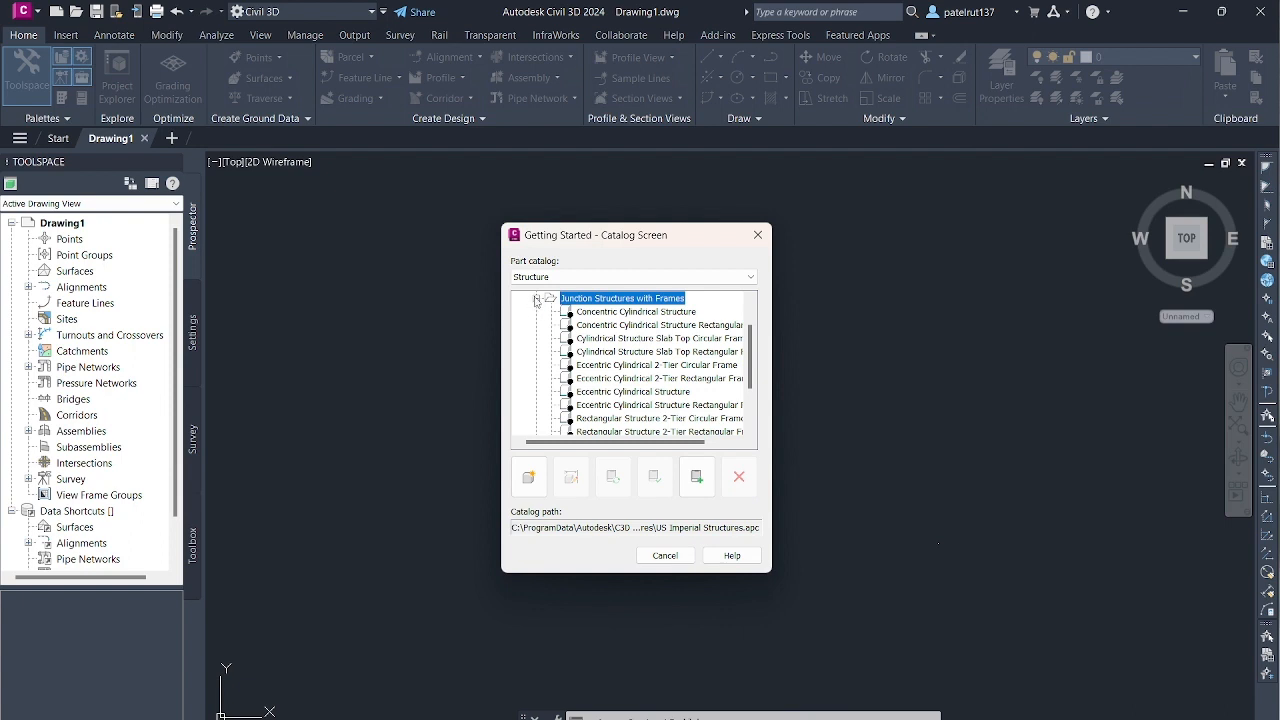
click(536, 299)
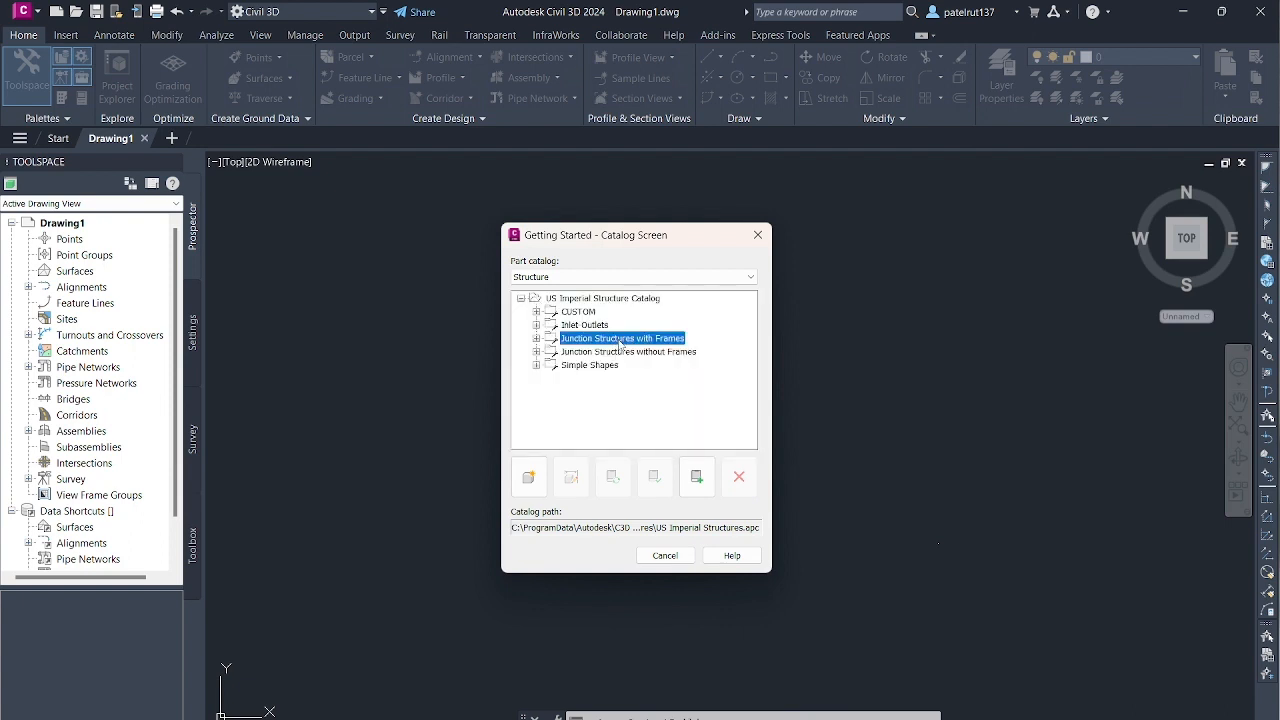
click(528, 477)
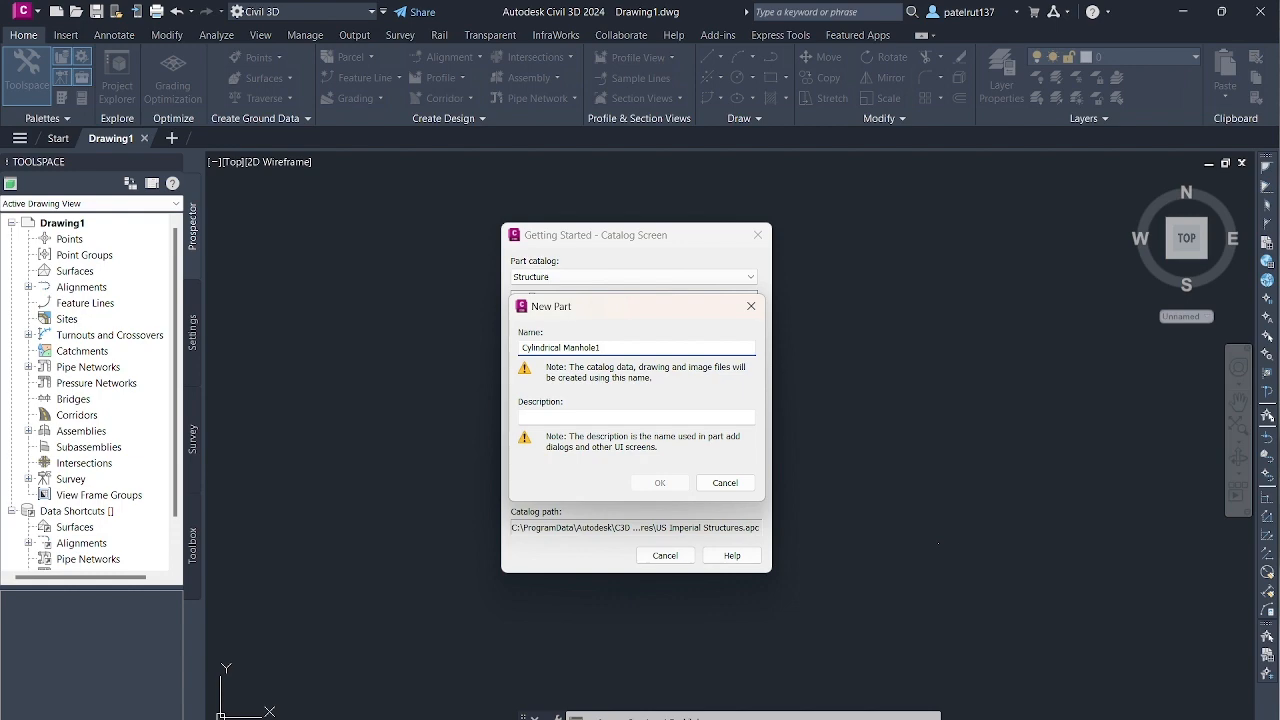
key(Tab)
click(663, 484)
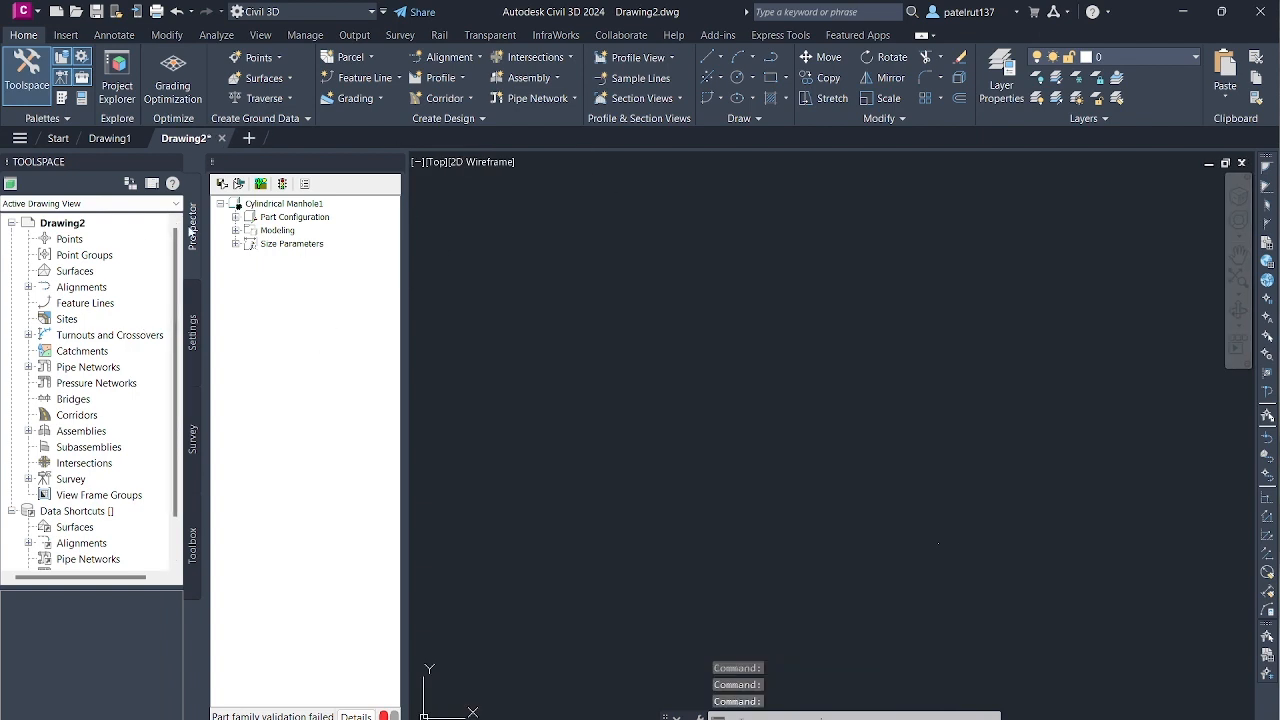
- Set the part type to Junction Structure in the part configuration of Cylindrical Manhole1
click(236, 217)
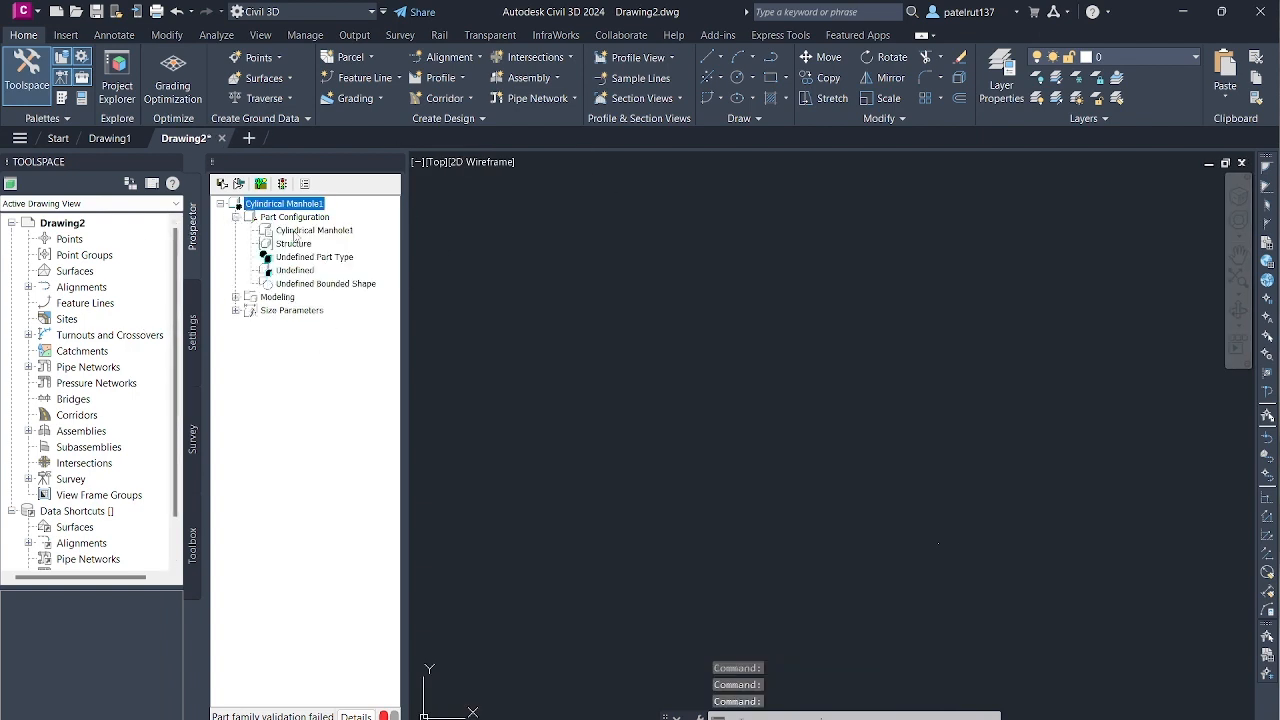
click(328, 260)
click(330, 261)
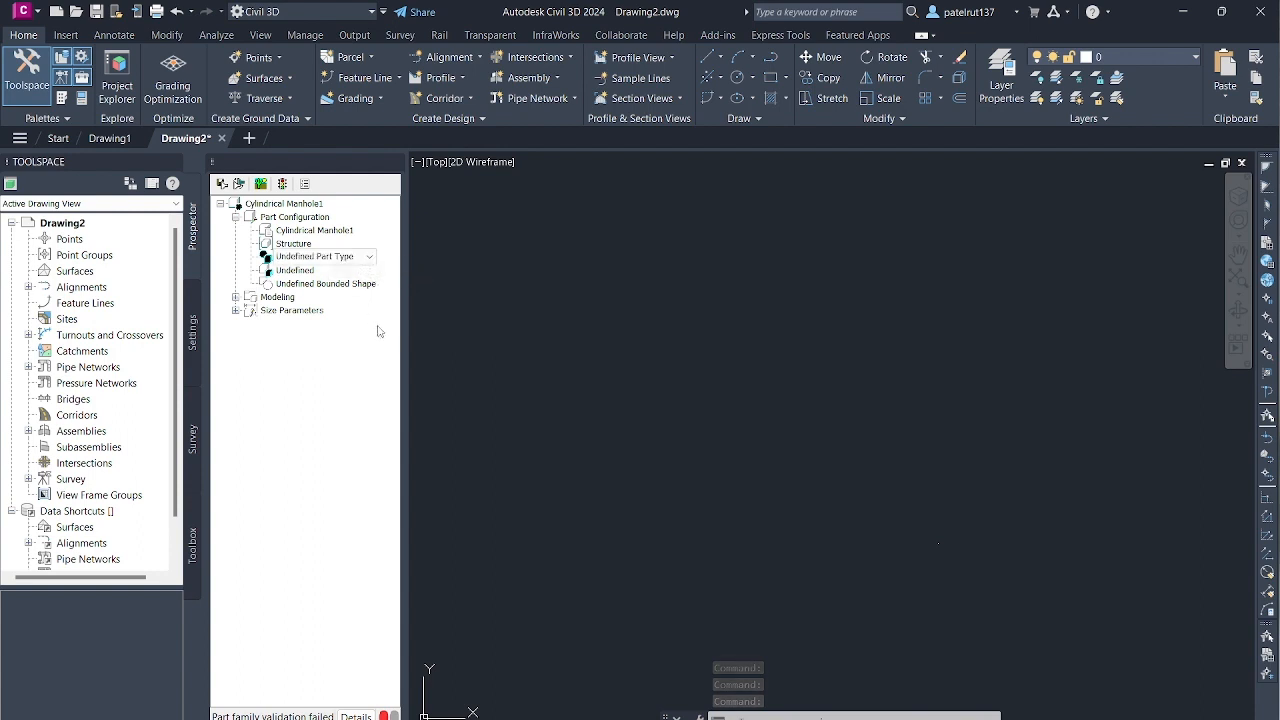
click(369, 258)
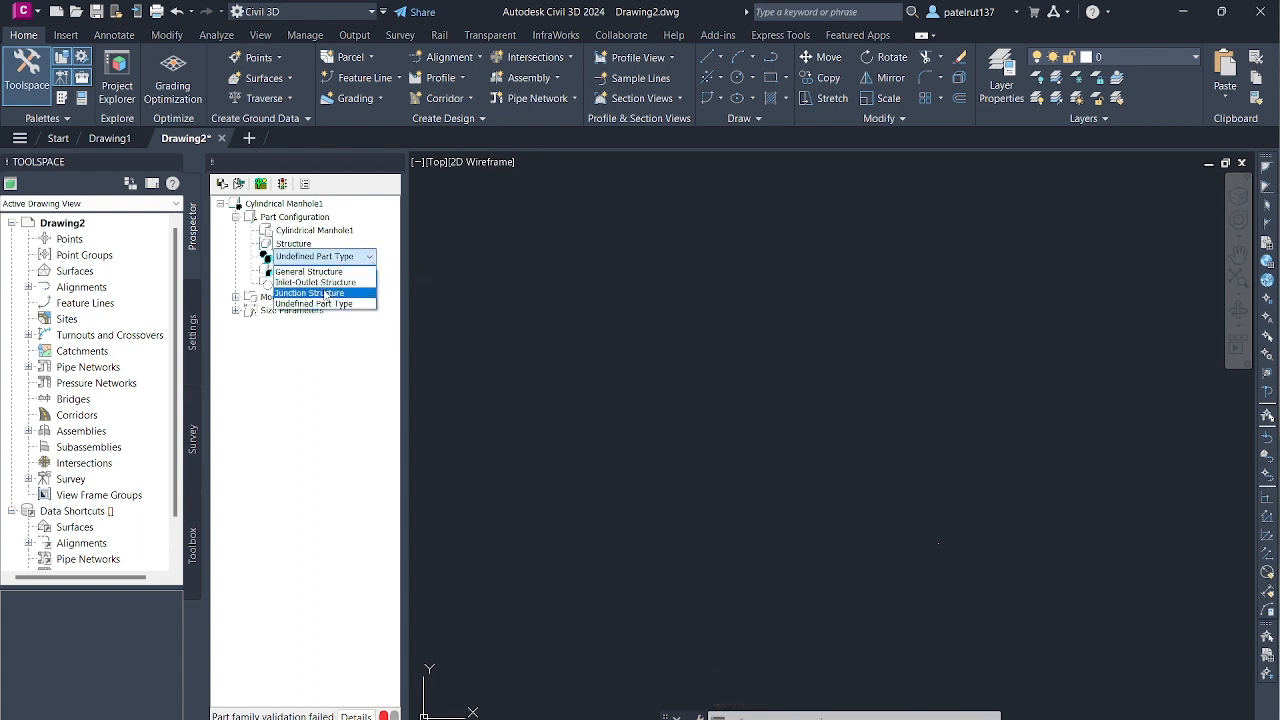
click(320, 292)
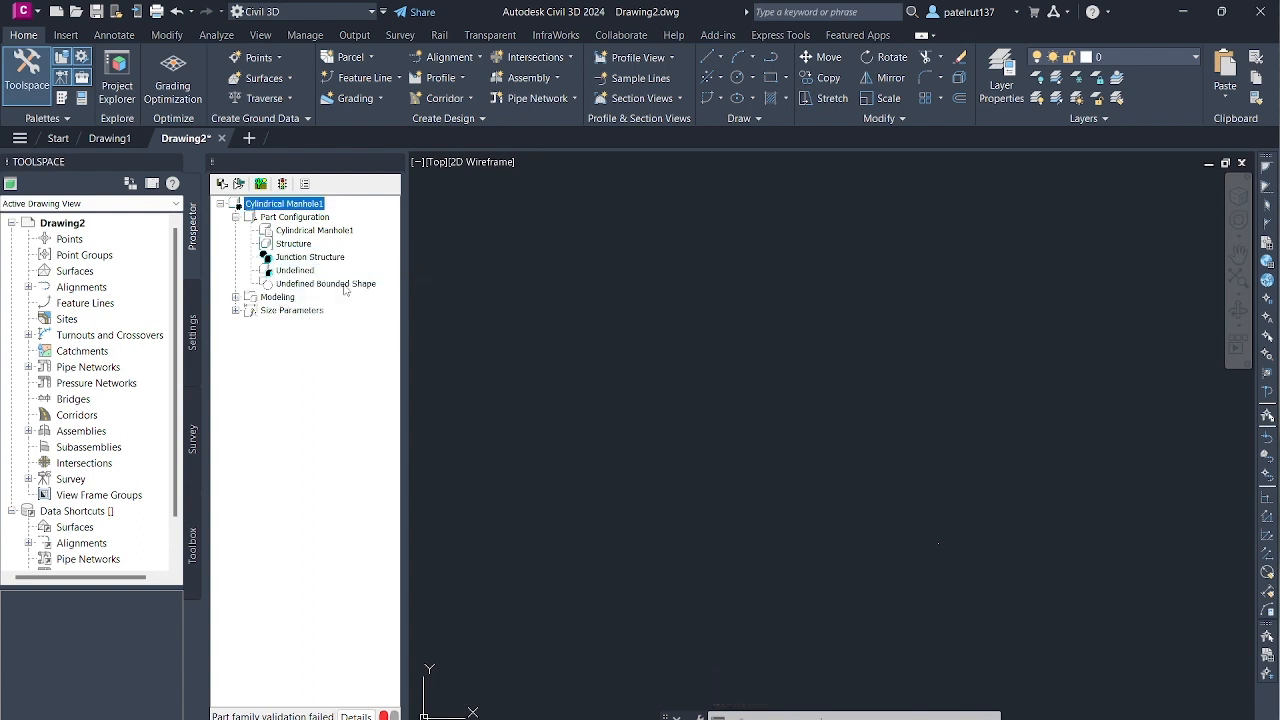
- Set the part's undefined bounded shape to Cylinder
click(348, 288)
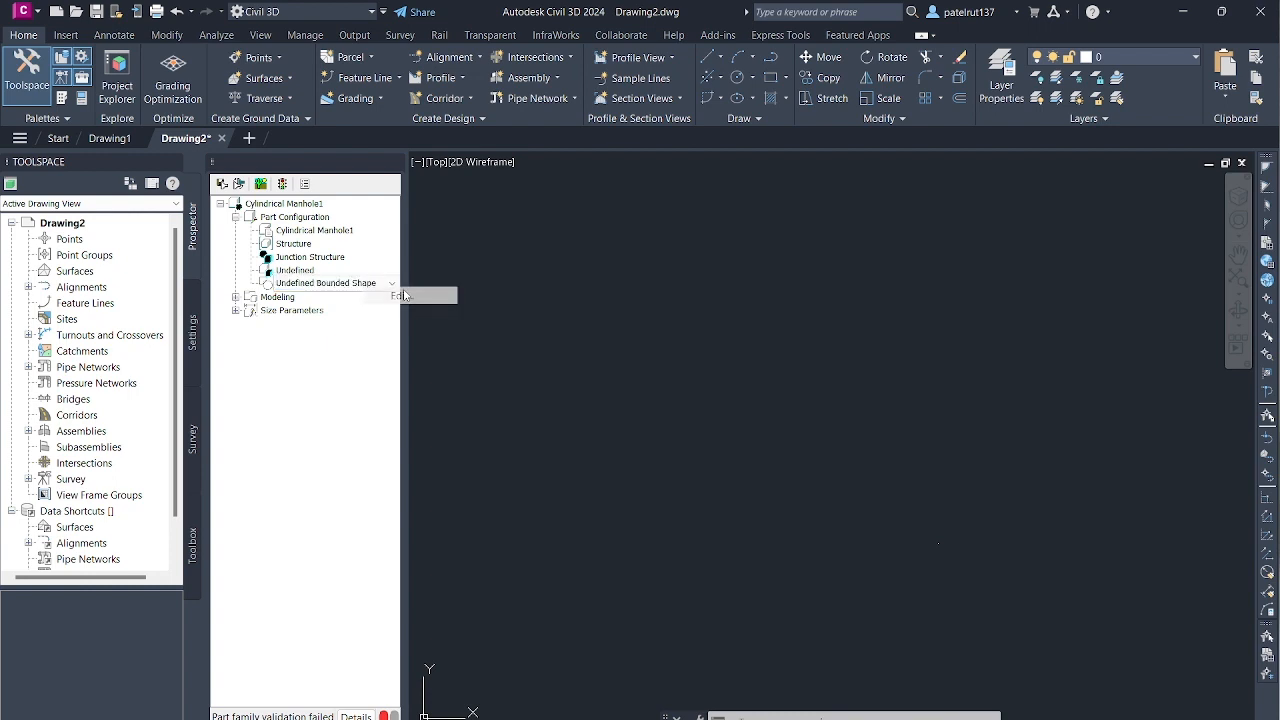
click(343, 289)
click(343, 284)
click(336, 310)
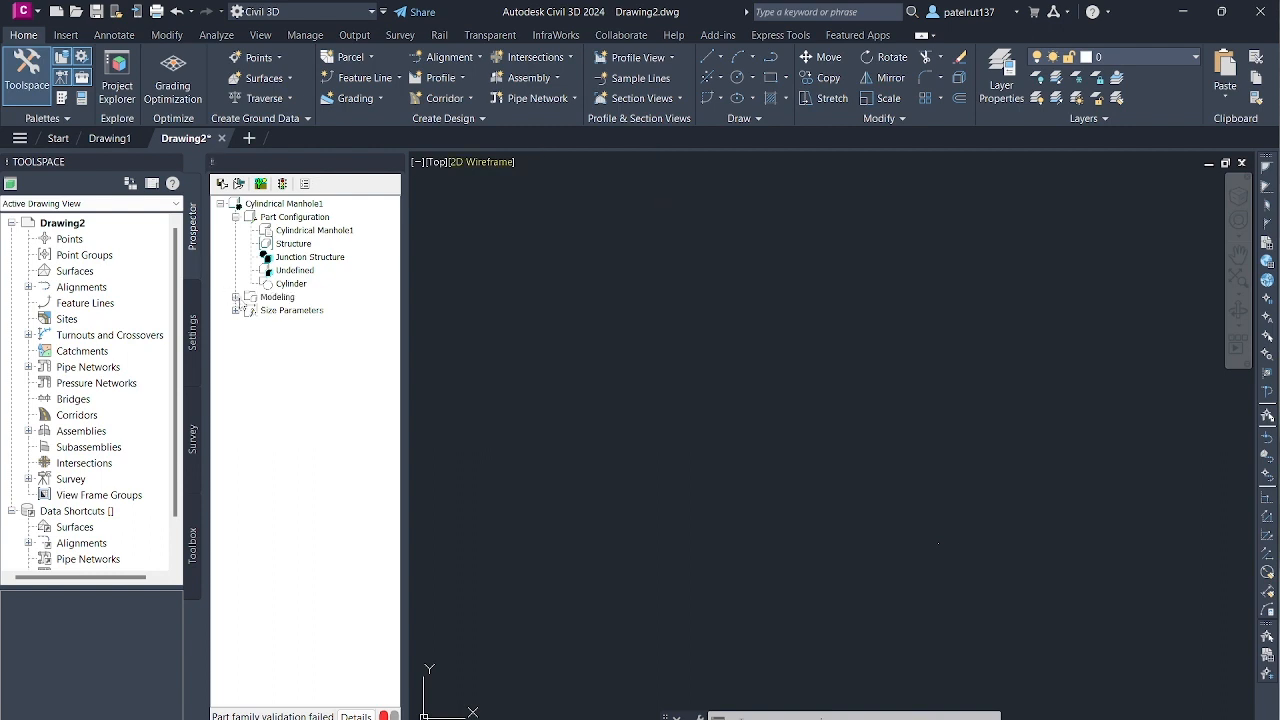
- Add a work plane of the Top type to the part's modeling data, keeping the name Top Plane
click(235, 297)
click(297, 313)
right_click(300, 312)
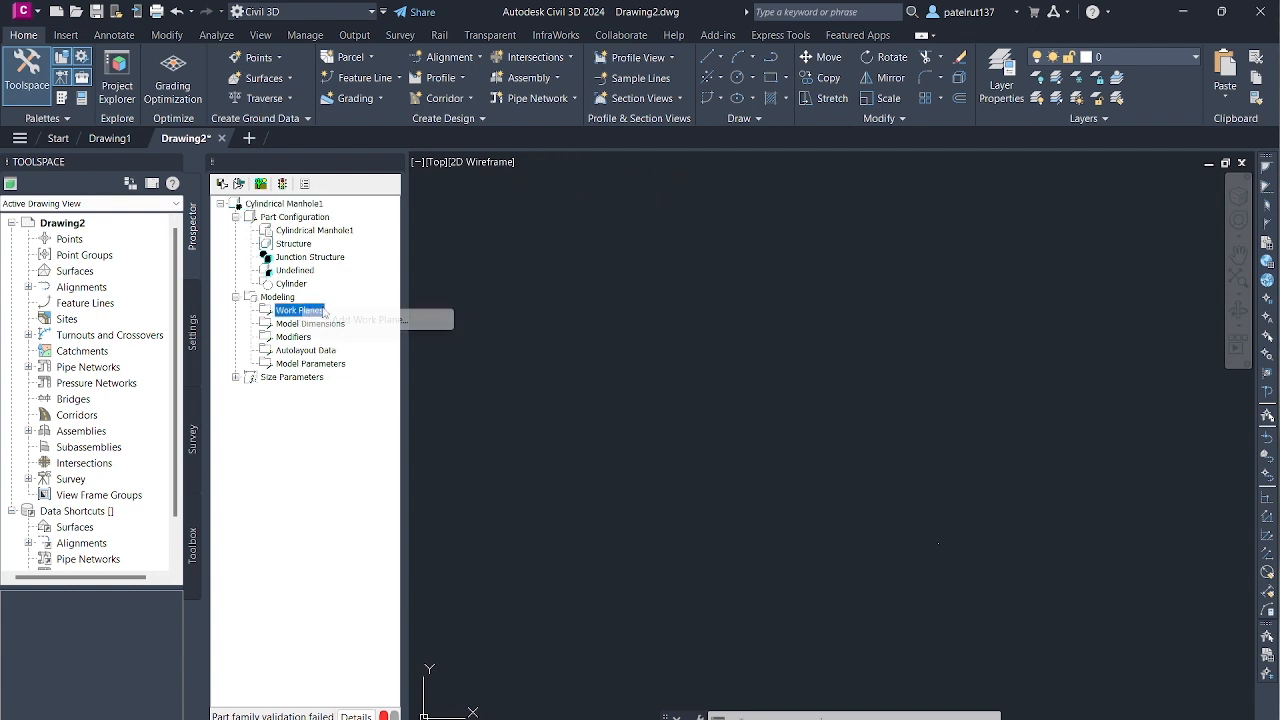
click(378, 322)
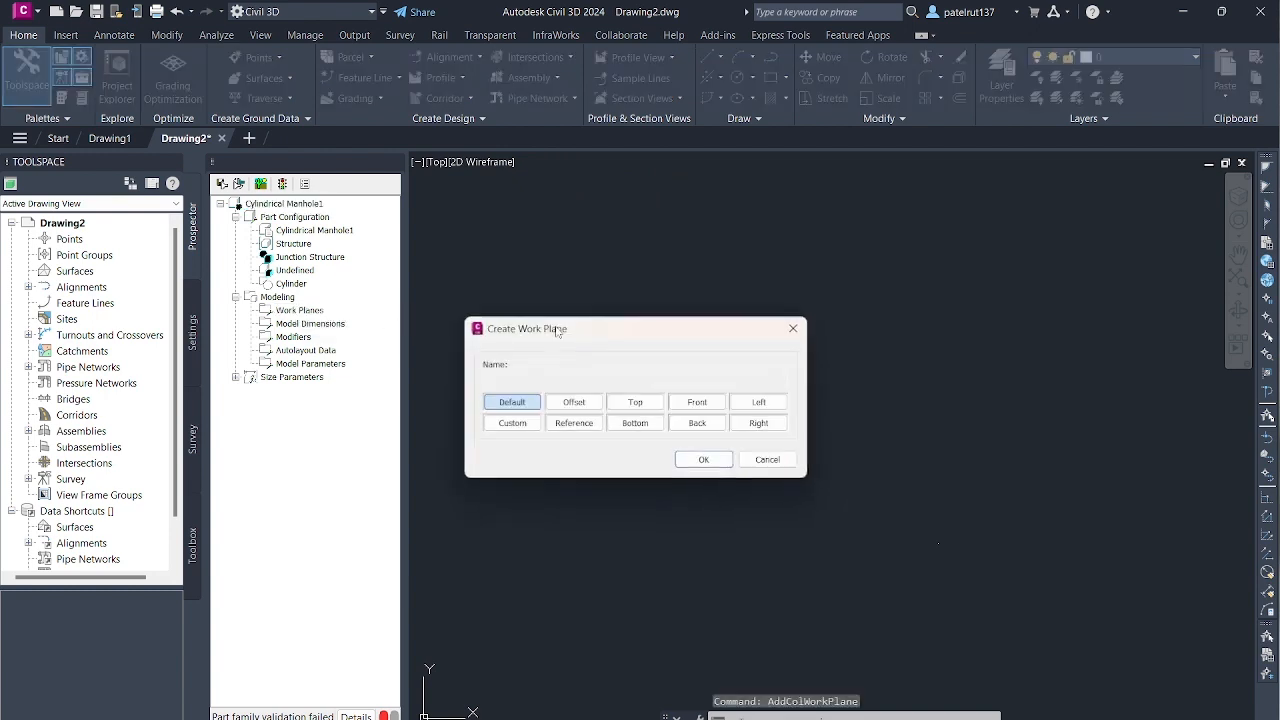
click(636, 402)
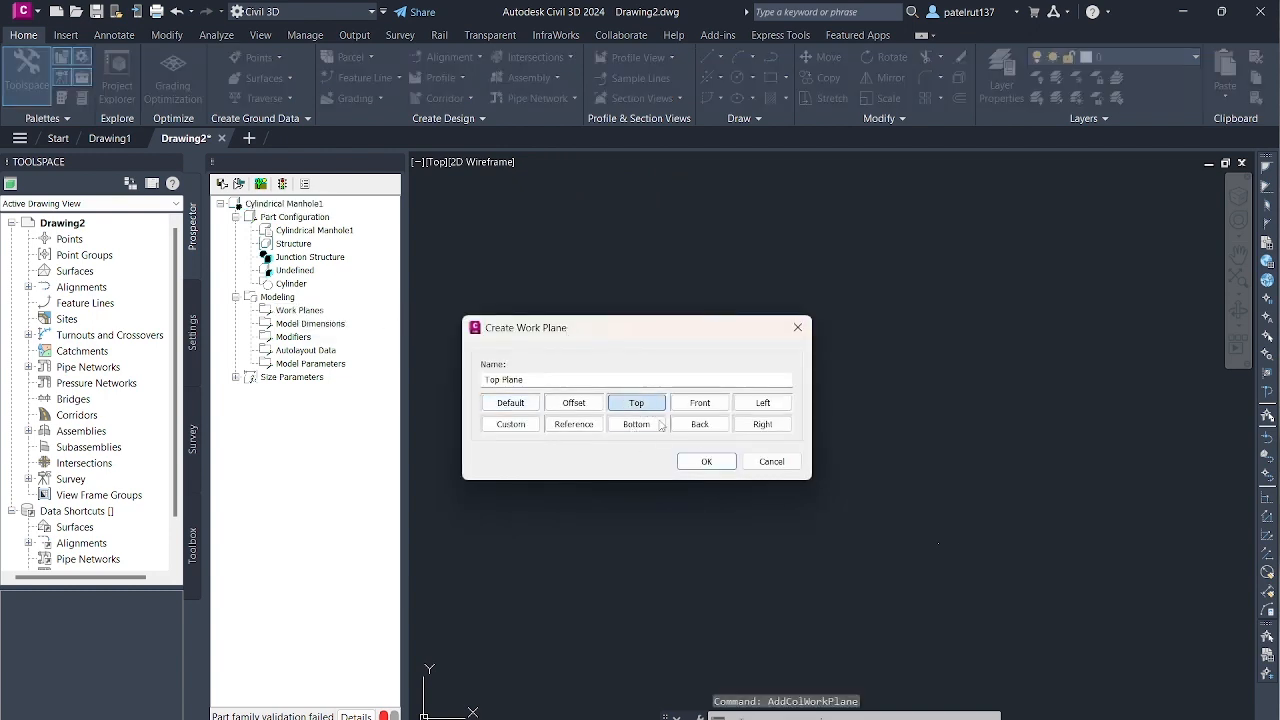
click(706, 461)
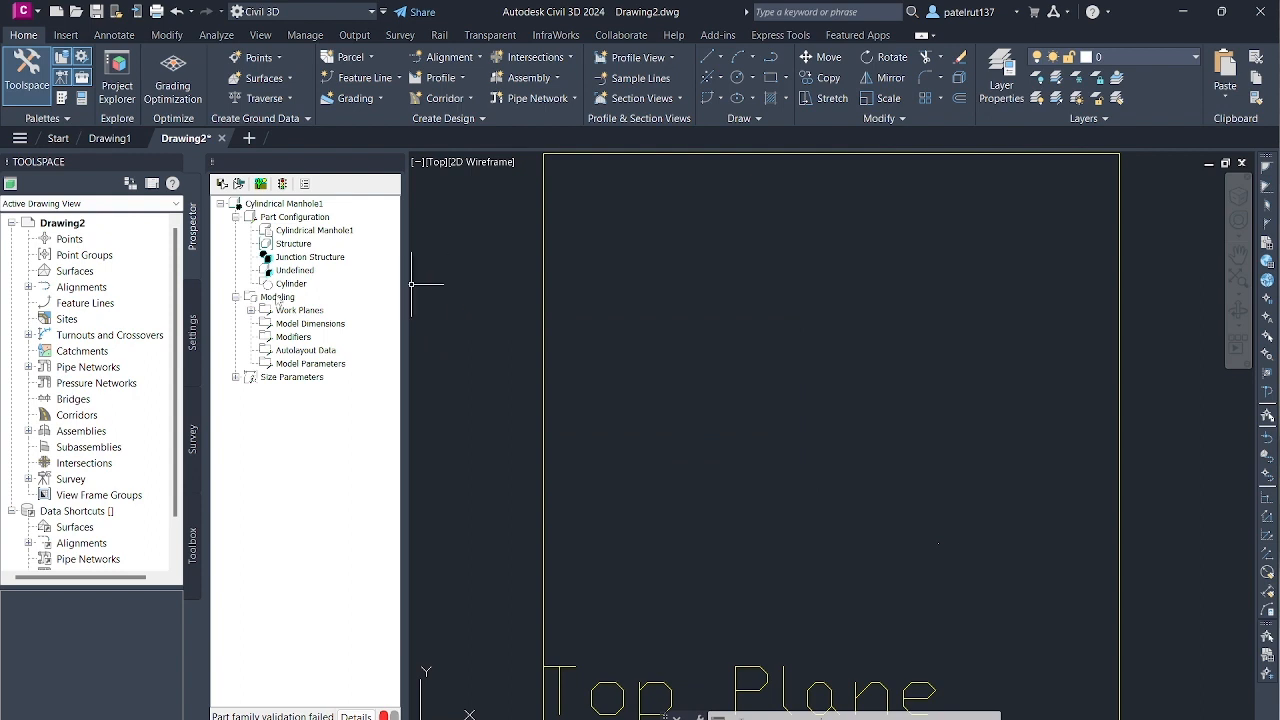
- Rename the top work plane as Rim
click(251, 310)
click(305, 324)
right_click(305, 326)
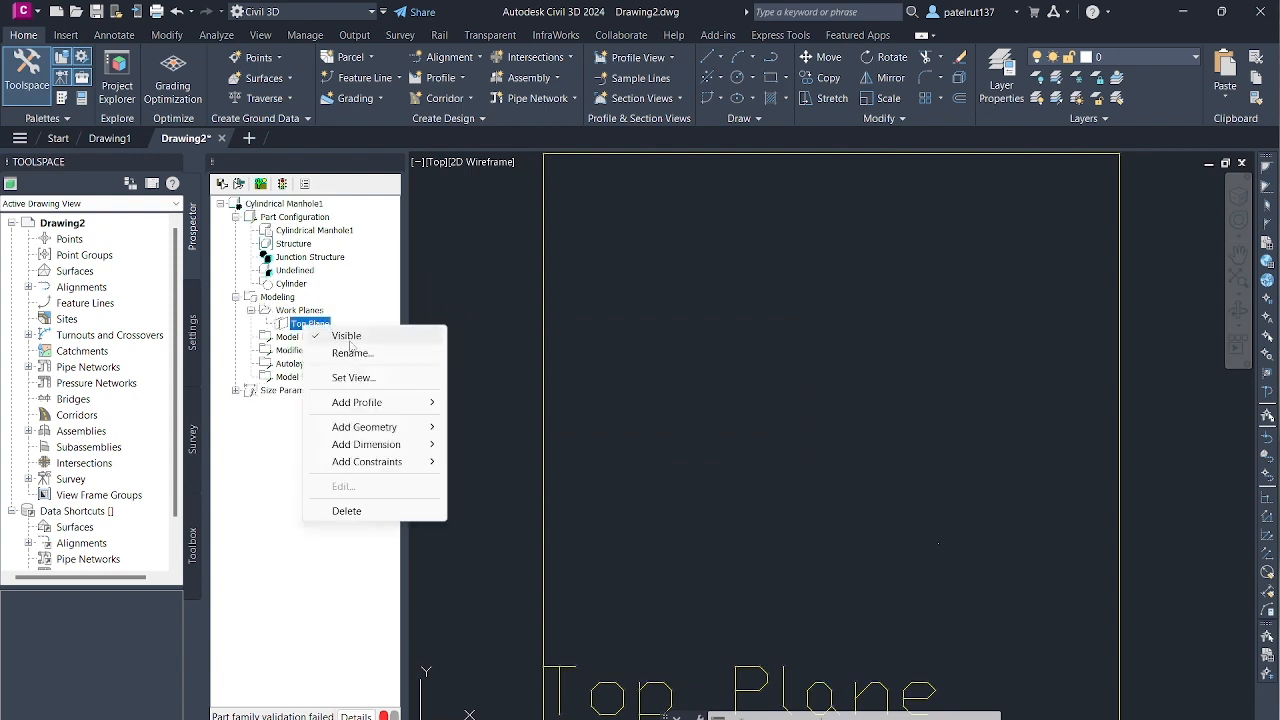
click(345, 349)
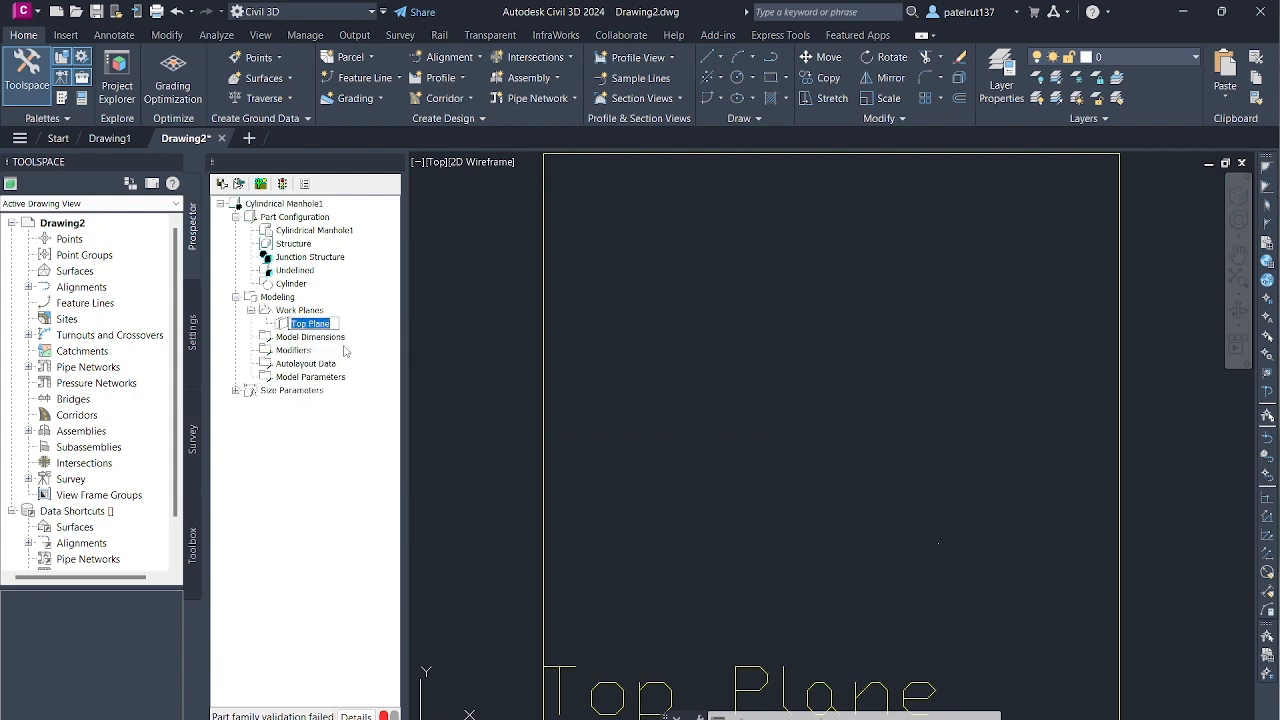
text(Rim)
key(Return)
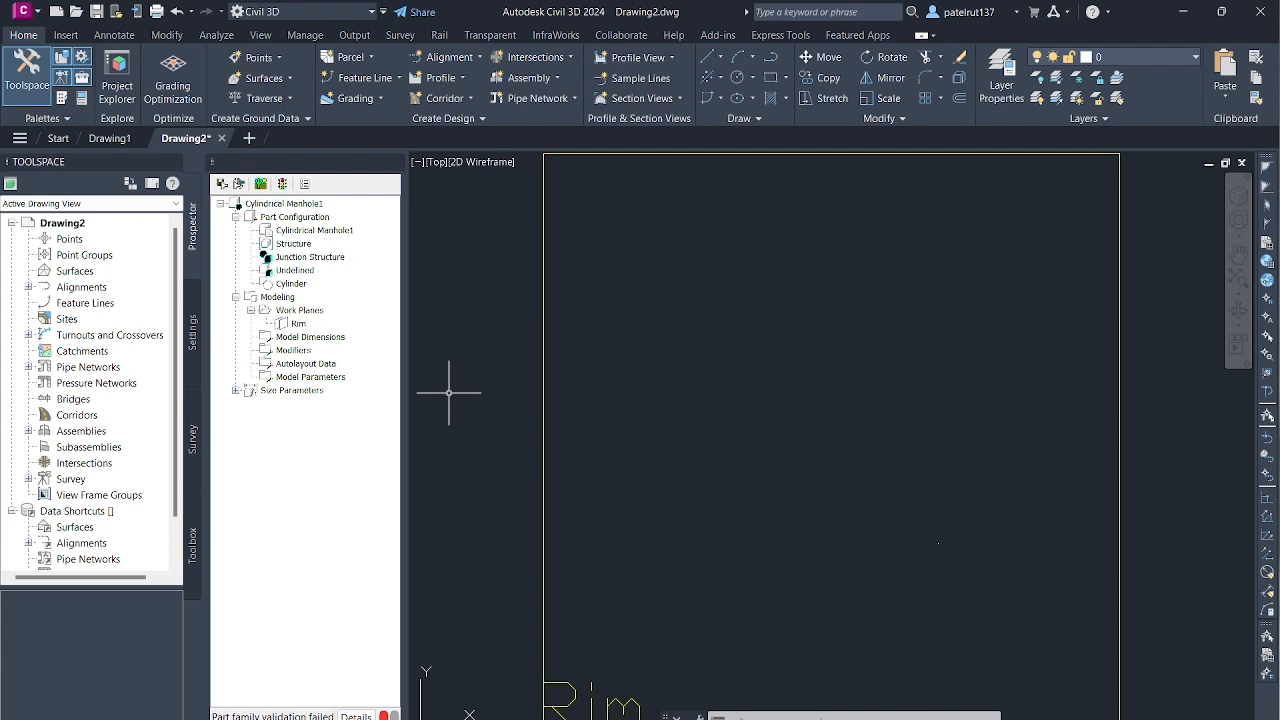
- Save the part family as Cylindrical Manhole1 in the Junction Structures with Frames chapter
click(241, 188)
click(670, 408)
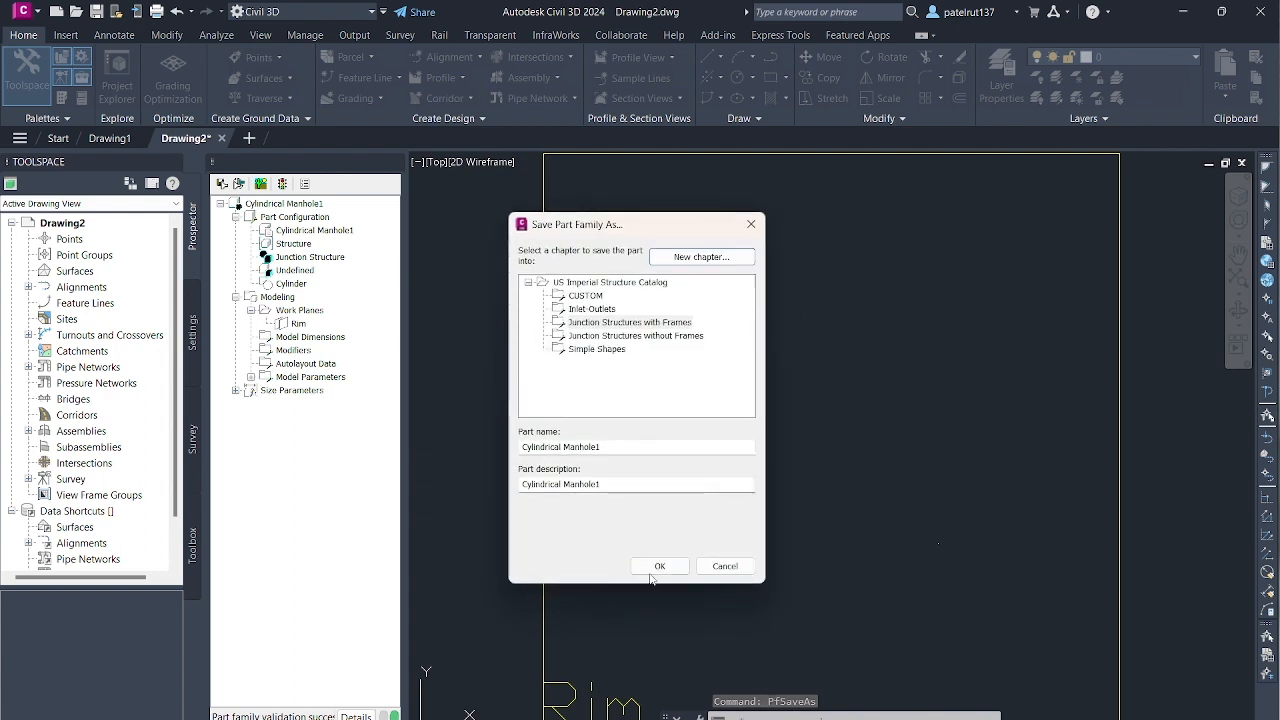
click(650, 566)
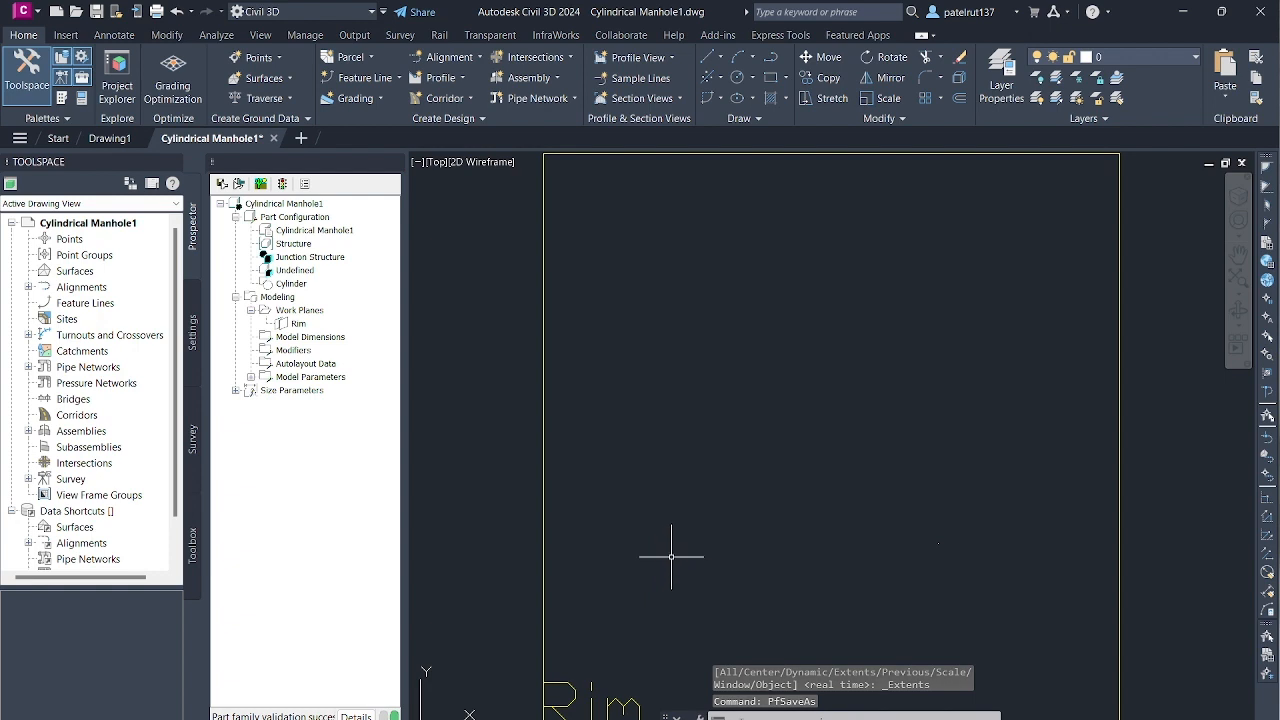
- Switch the model view to Front so the Rim work plane is seen edge-on
scroll(757, 537, down, 5)
scroll(745, 600, up, 6)
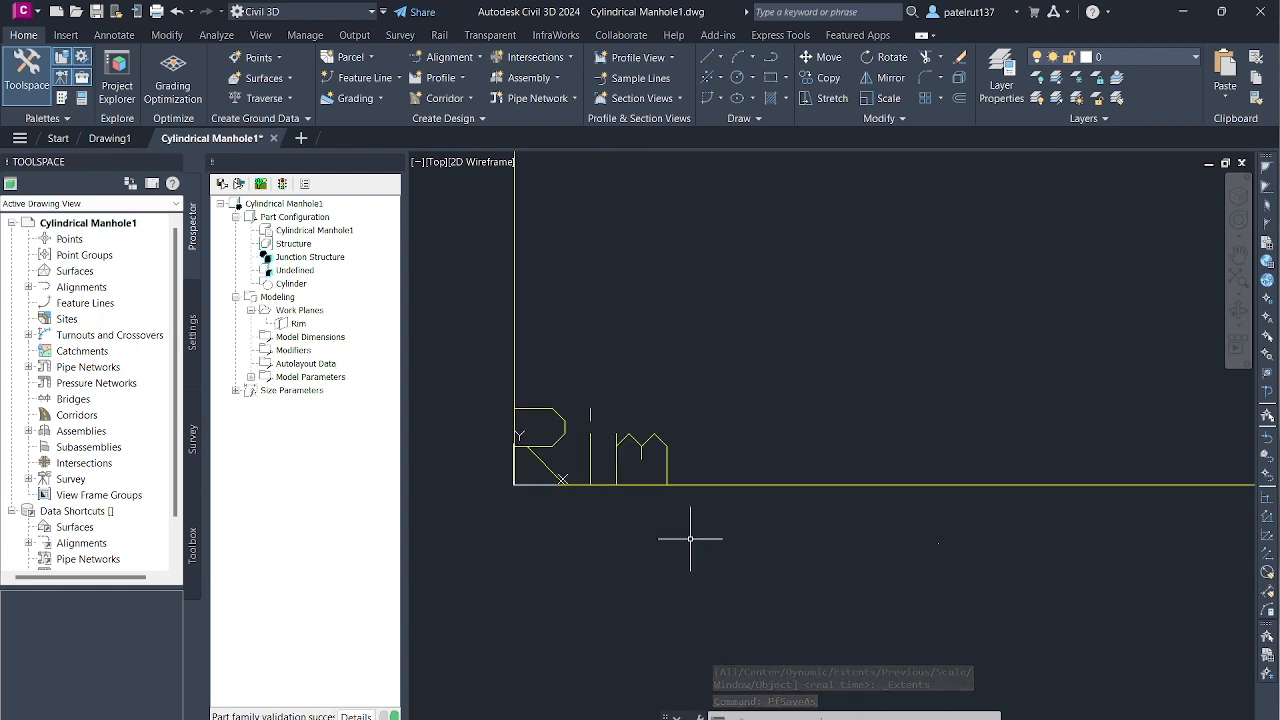
scroll(514, 429, up, 4)
scroll(480, 434, down, 5)
scroll(451, 443, up, 3)
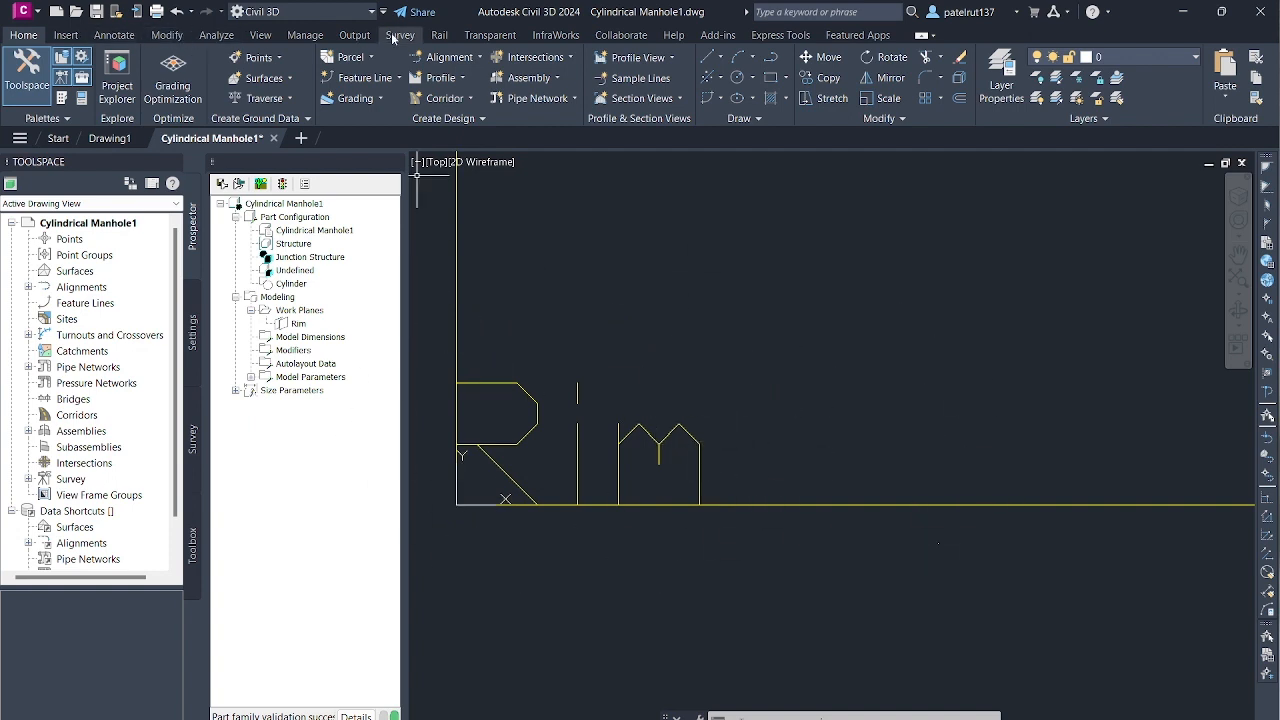
click(258, 36)
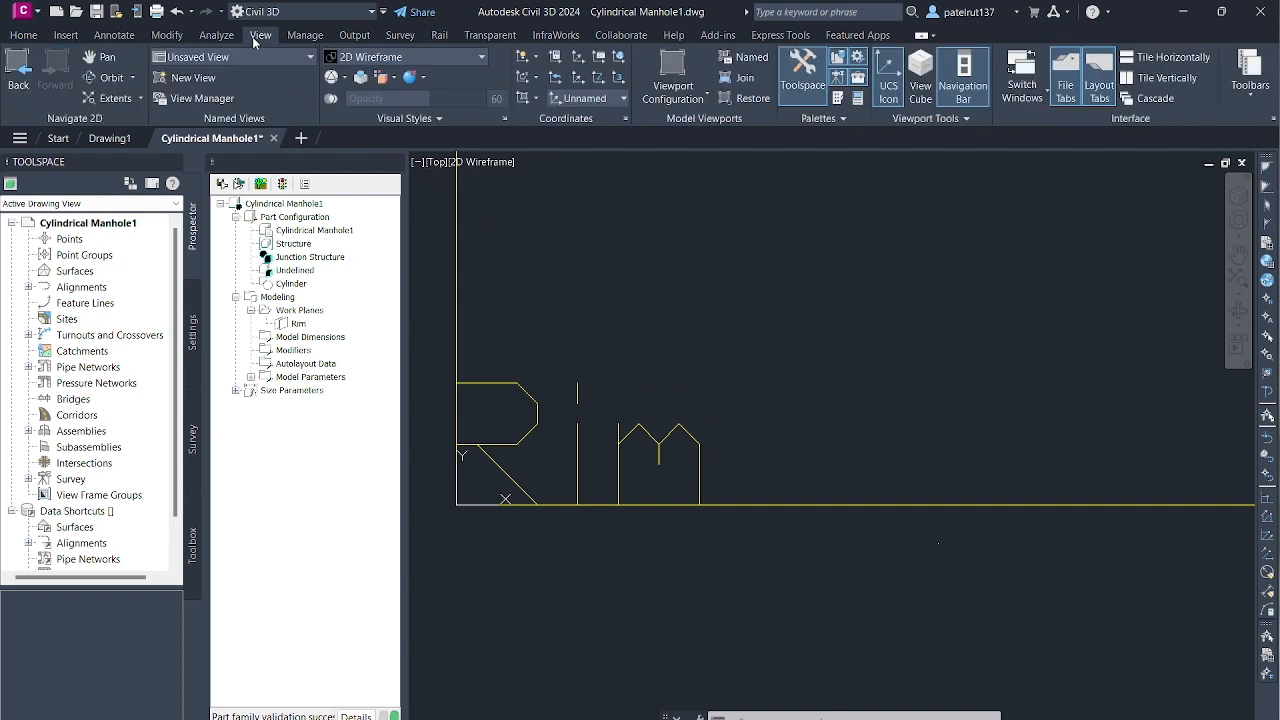
click(307, 58)
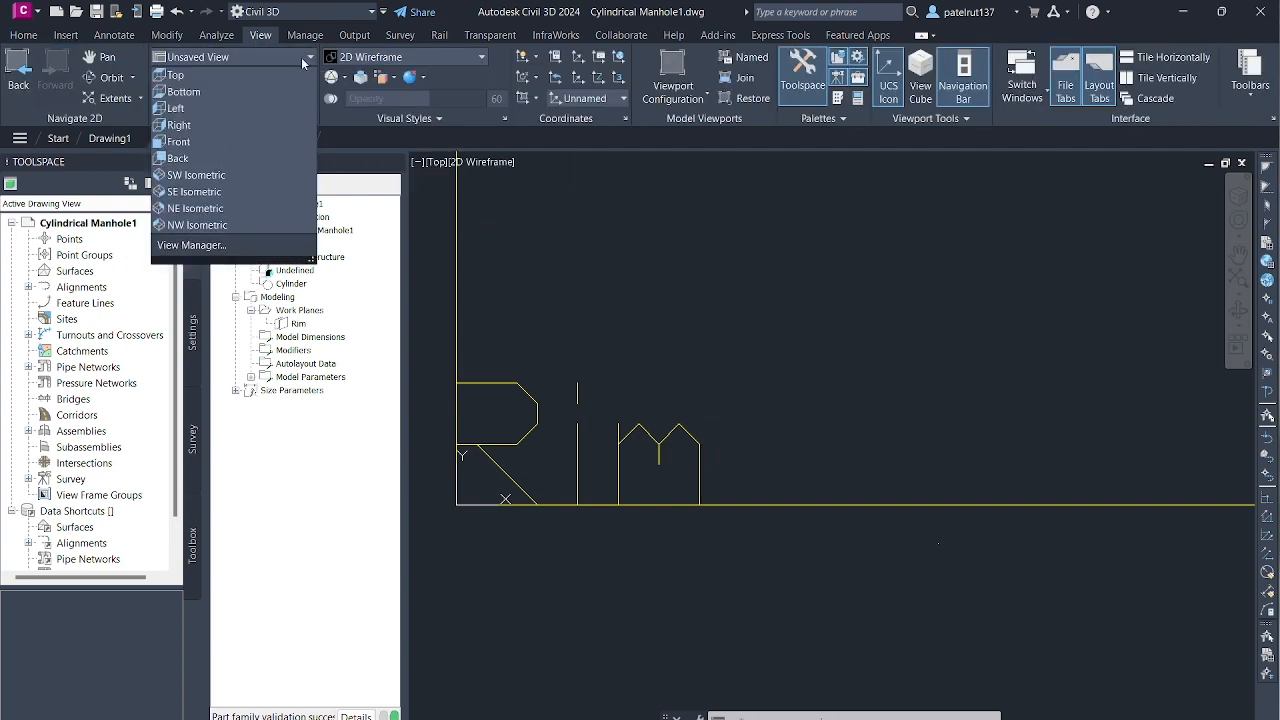
click(190, 149)
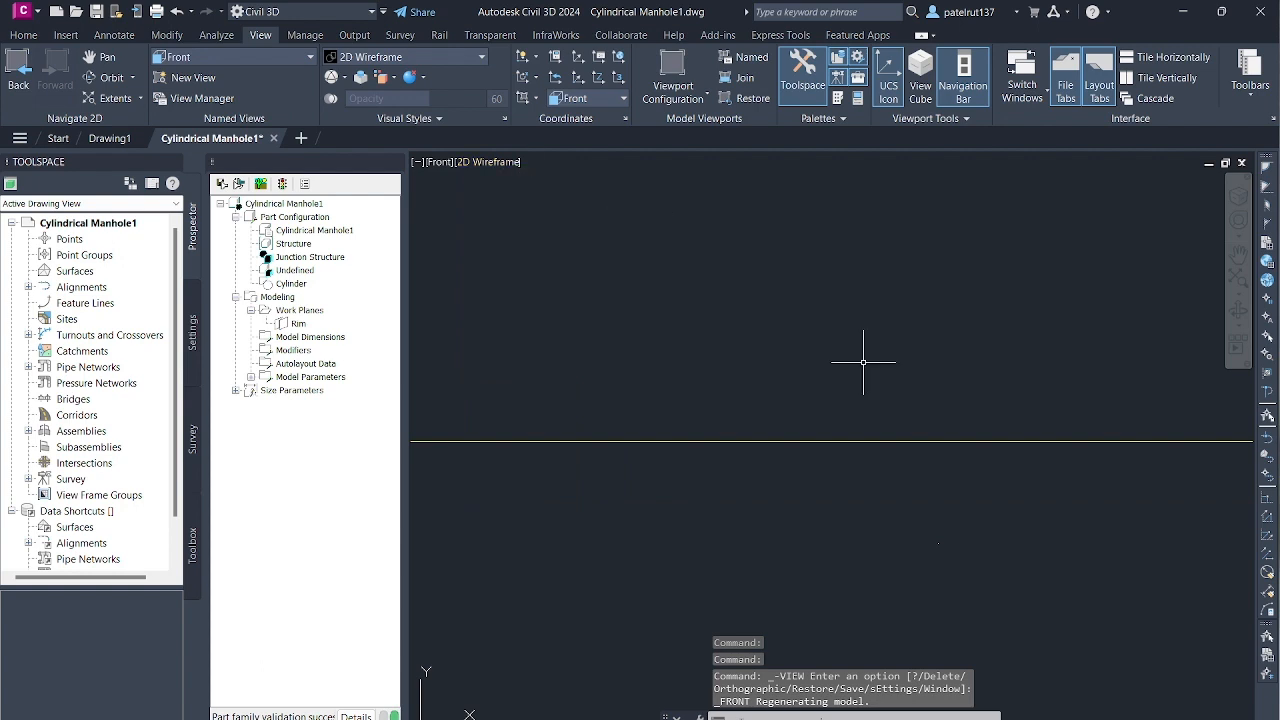
scroll(791, 437, down, 8)
scroll(788, 443, up, 5)
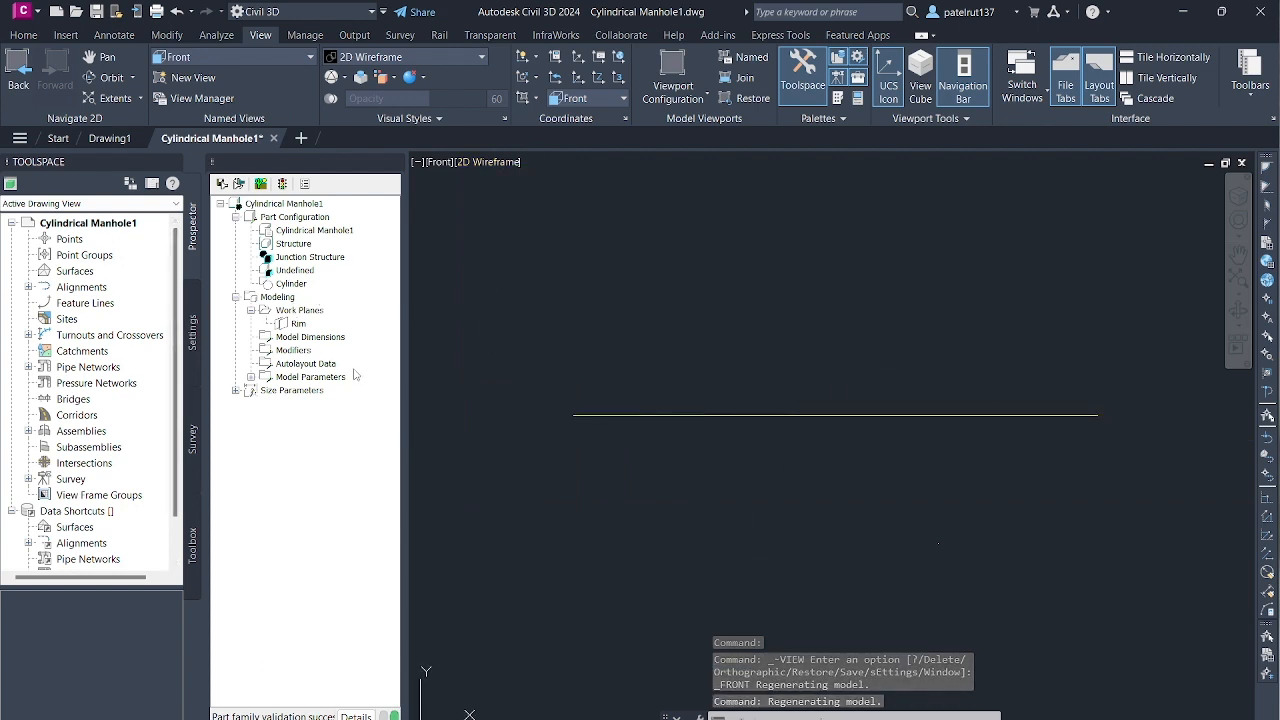
click(300, 313)
right_click(322, 312)
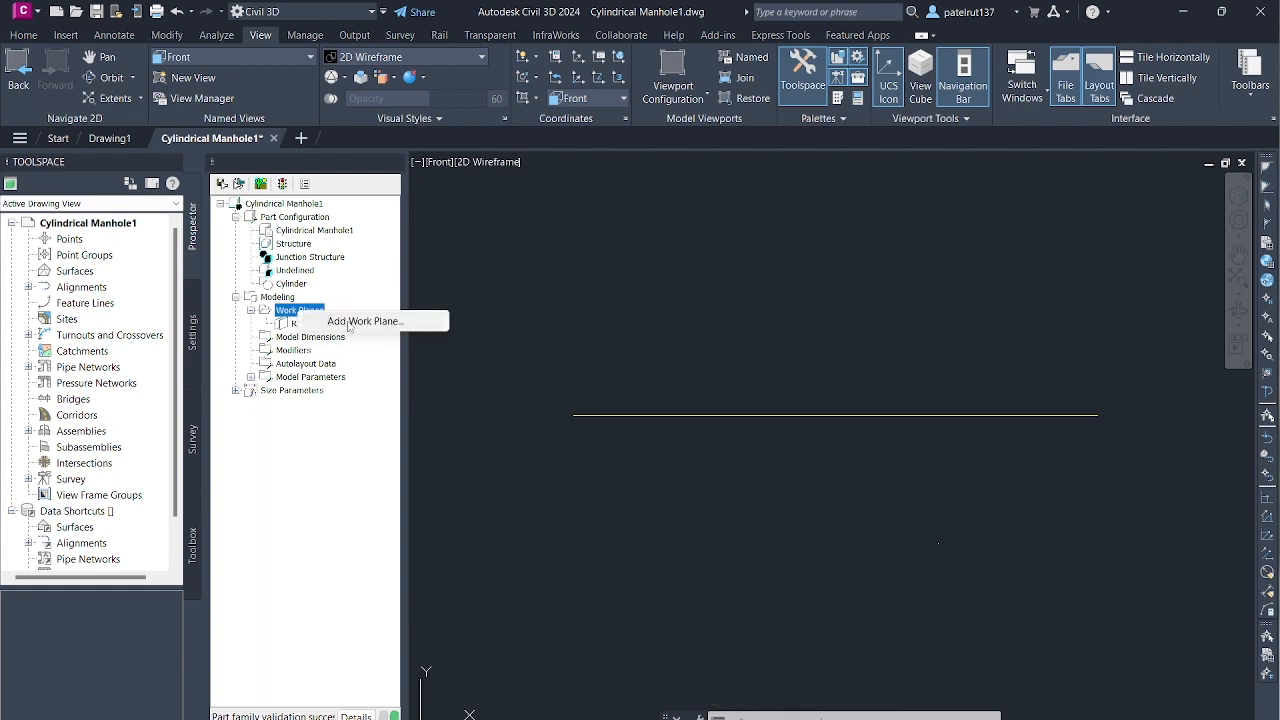
click(350, 322)
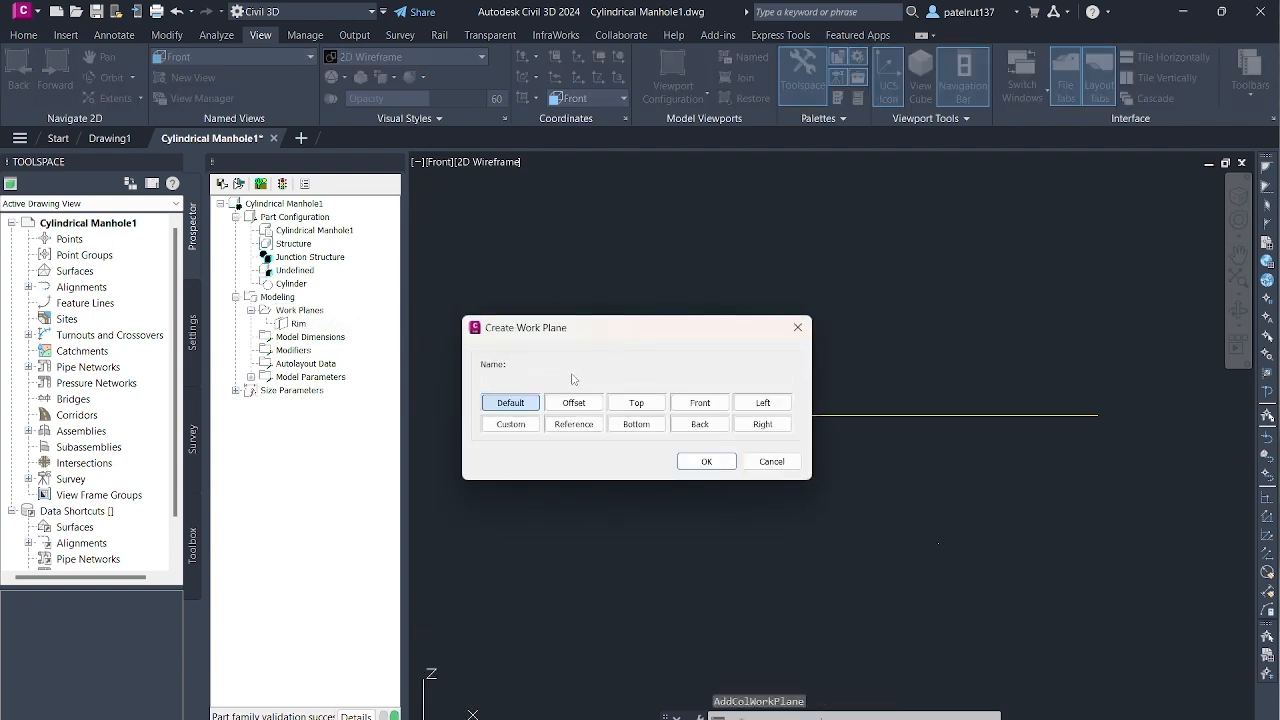
click(573, 402)
click(550, 377)
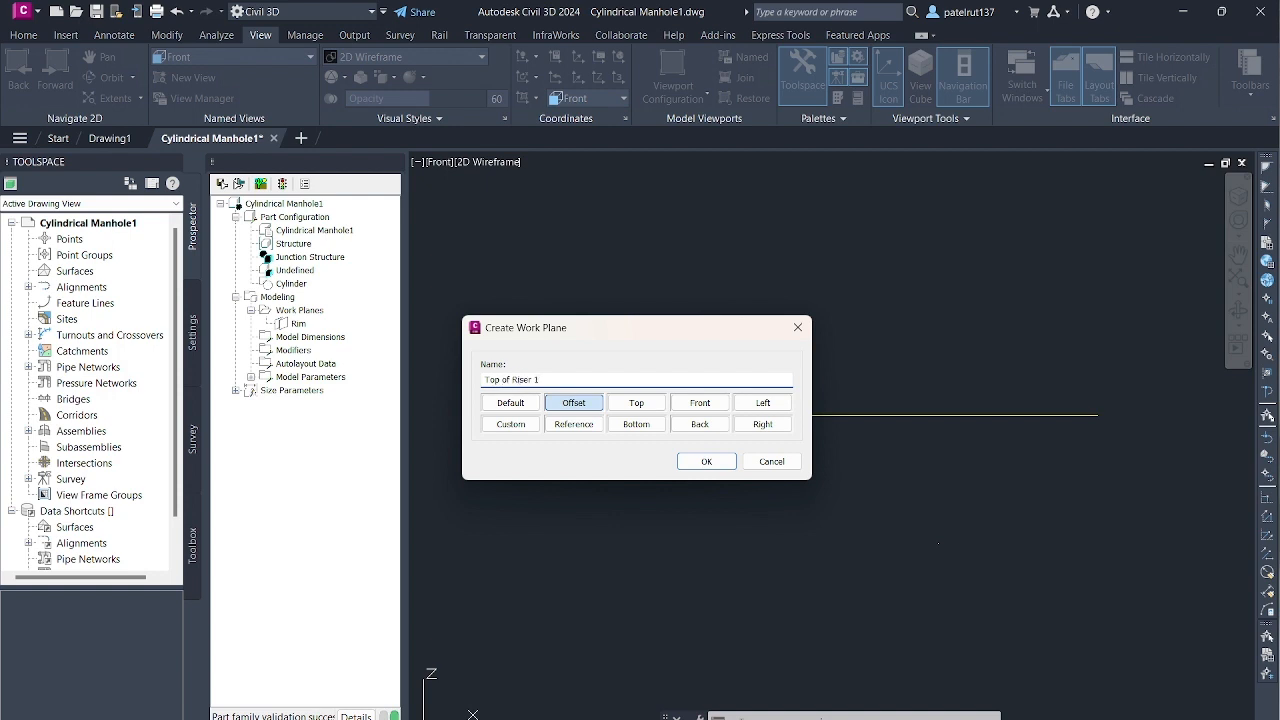
click(706, 462)
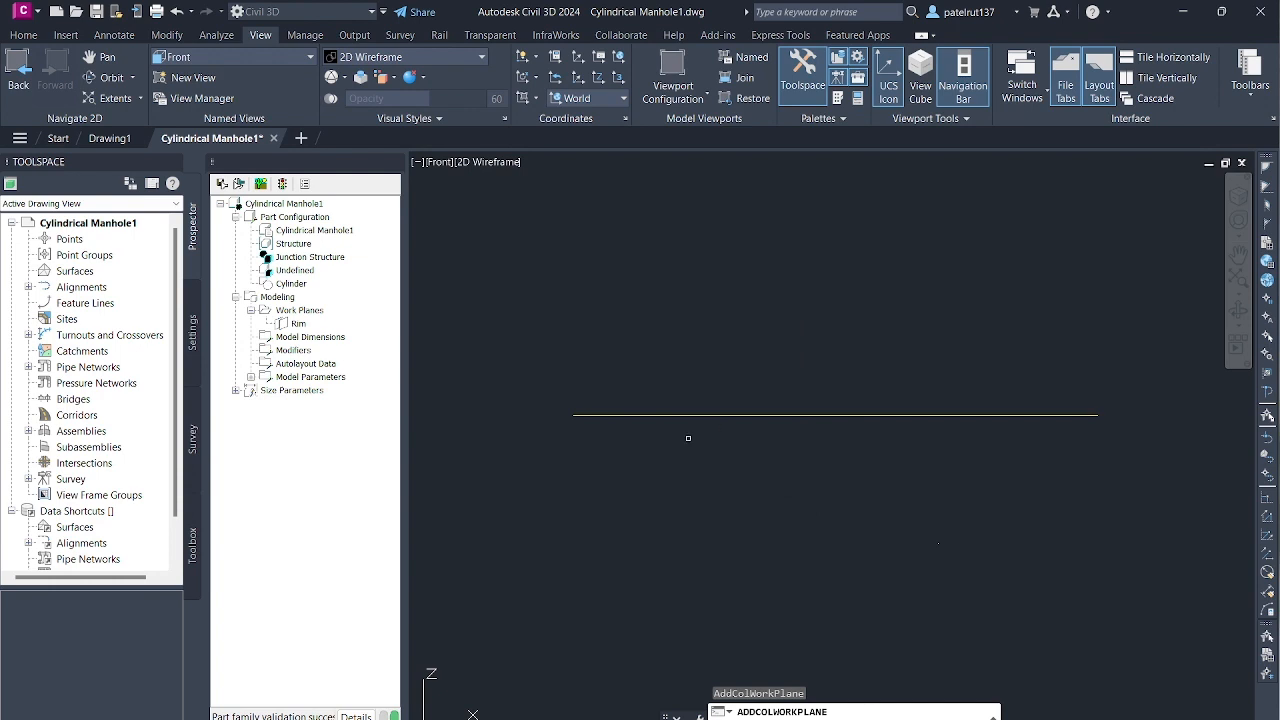
key(Escape)
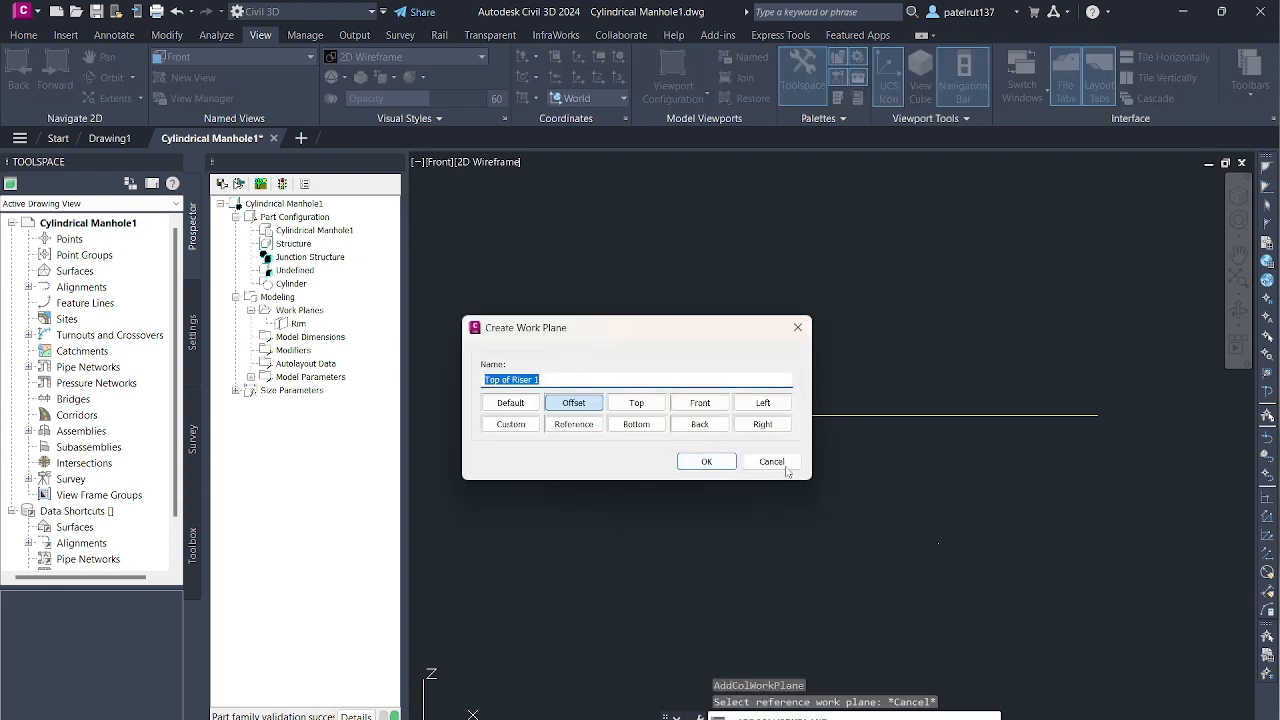
click(785, 466)
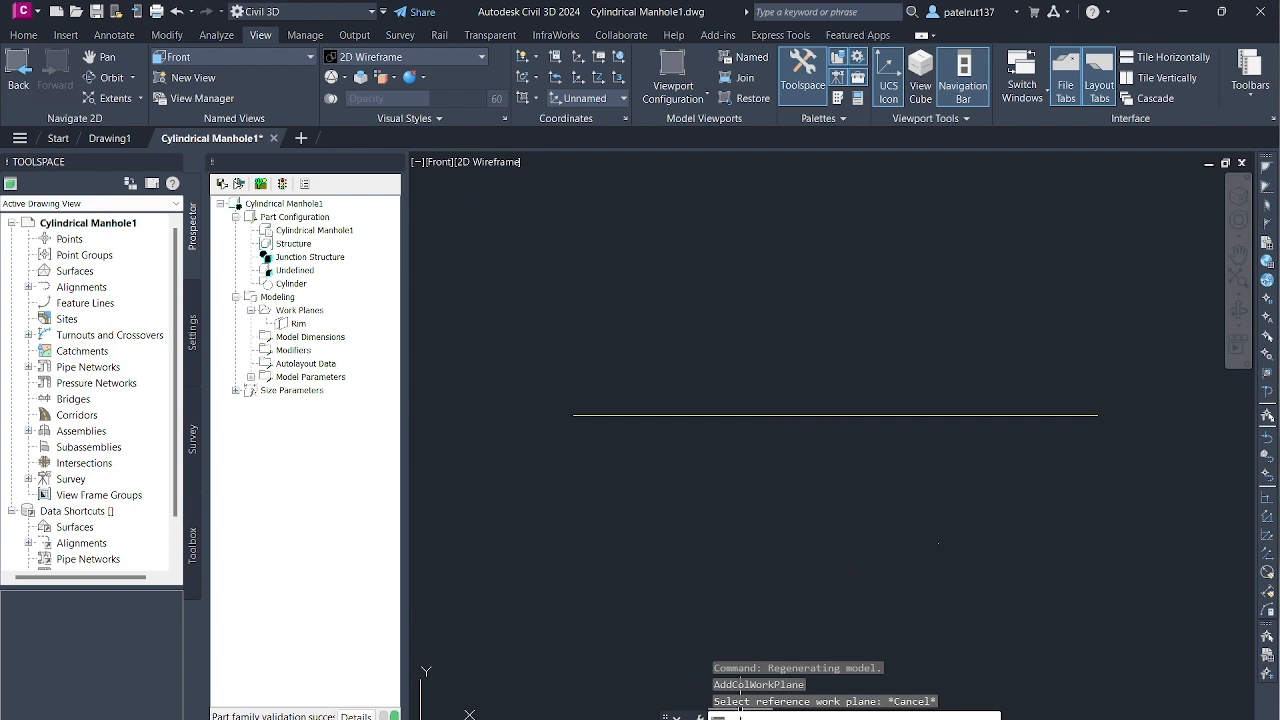
- Turn ortho mode on
text(ortho)
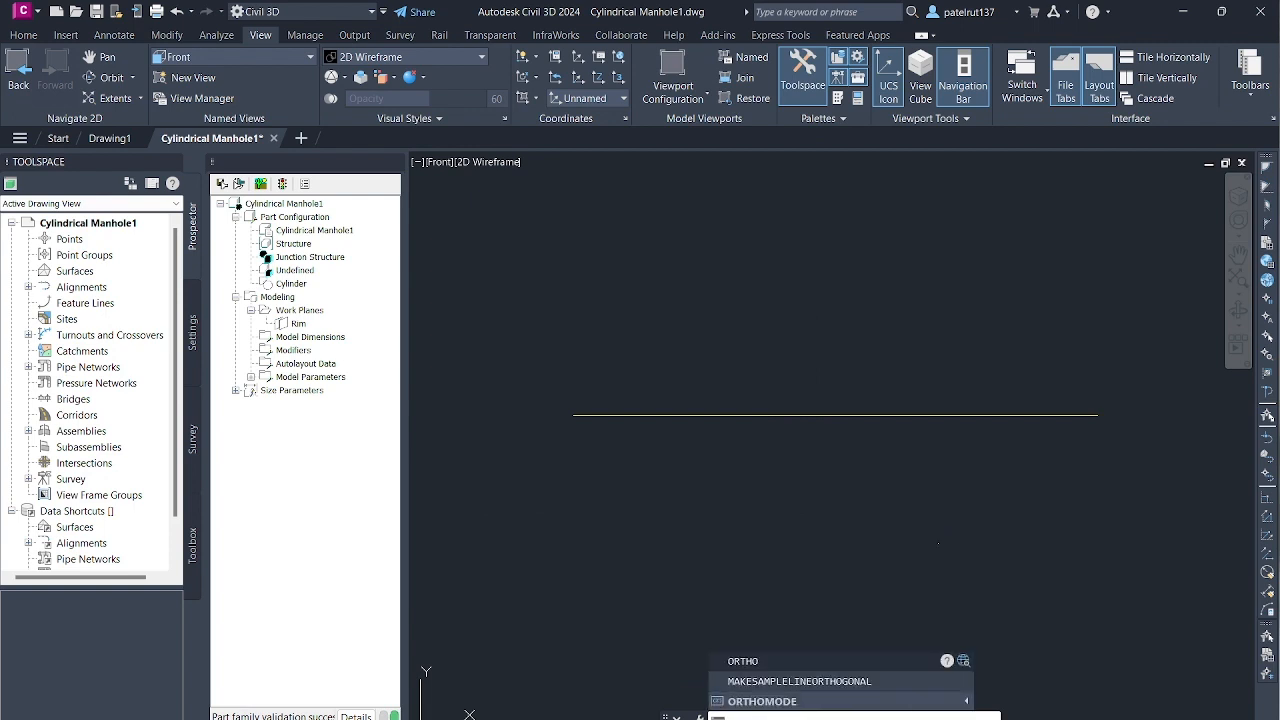
key(Return)
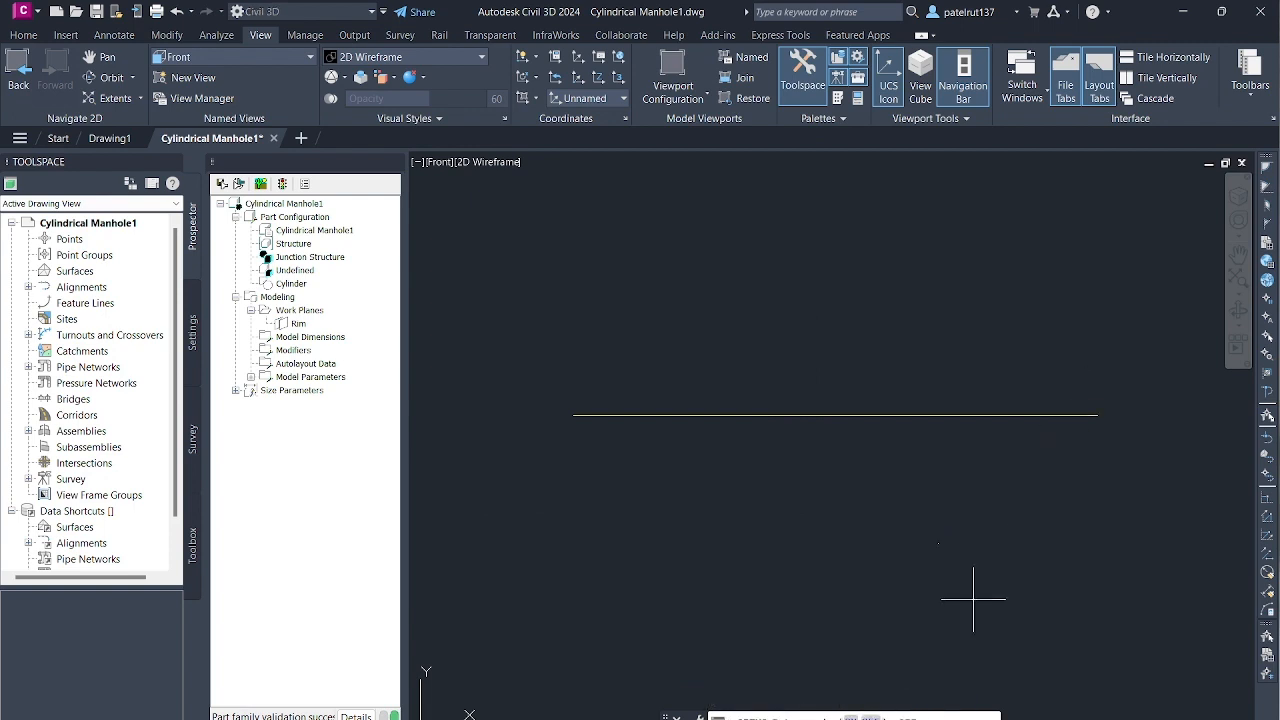
text(on)
key(Return)
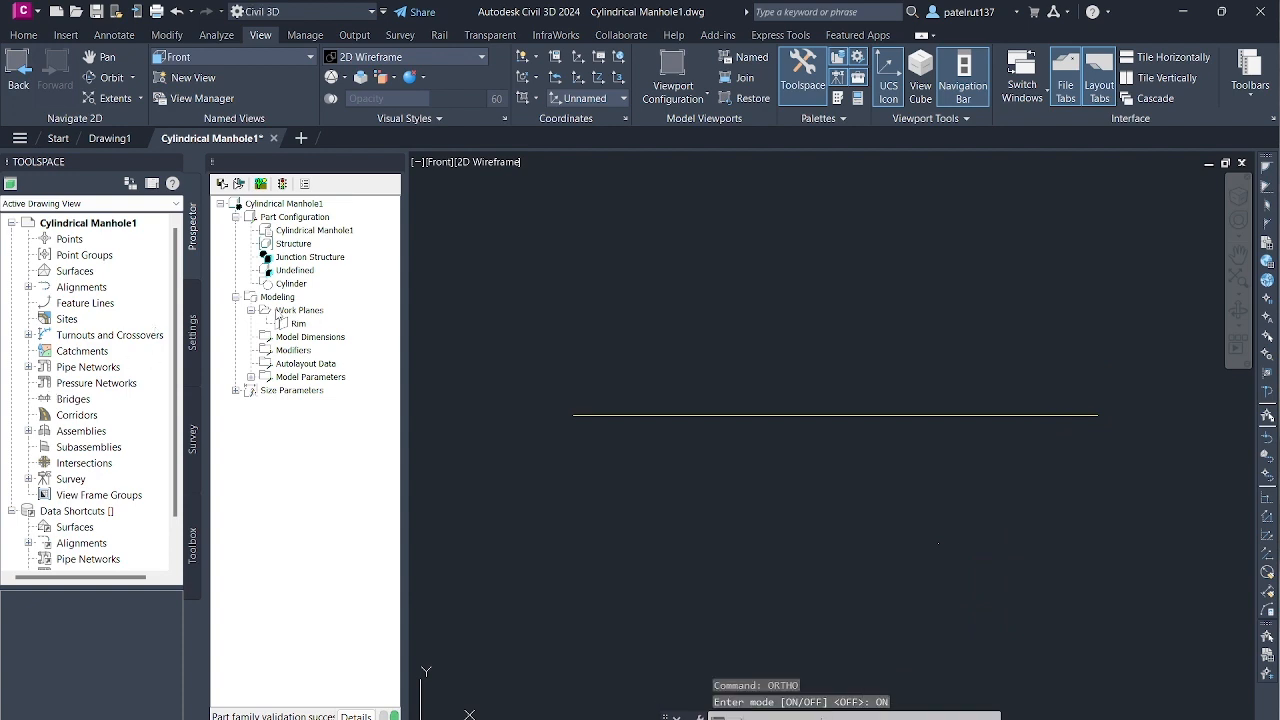
- Add an offset work plane named Top Riser 1, placed 12 below the Rim work plane
click(298, 310)
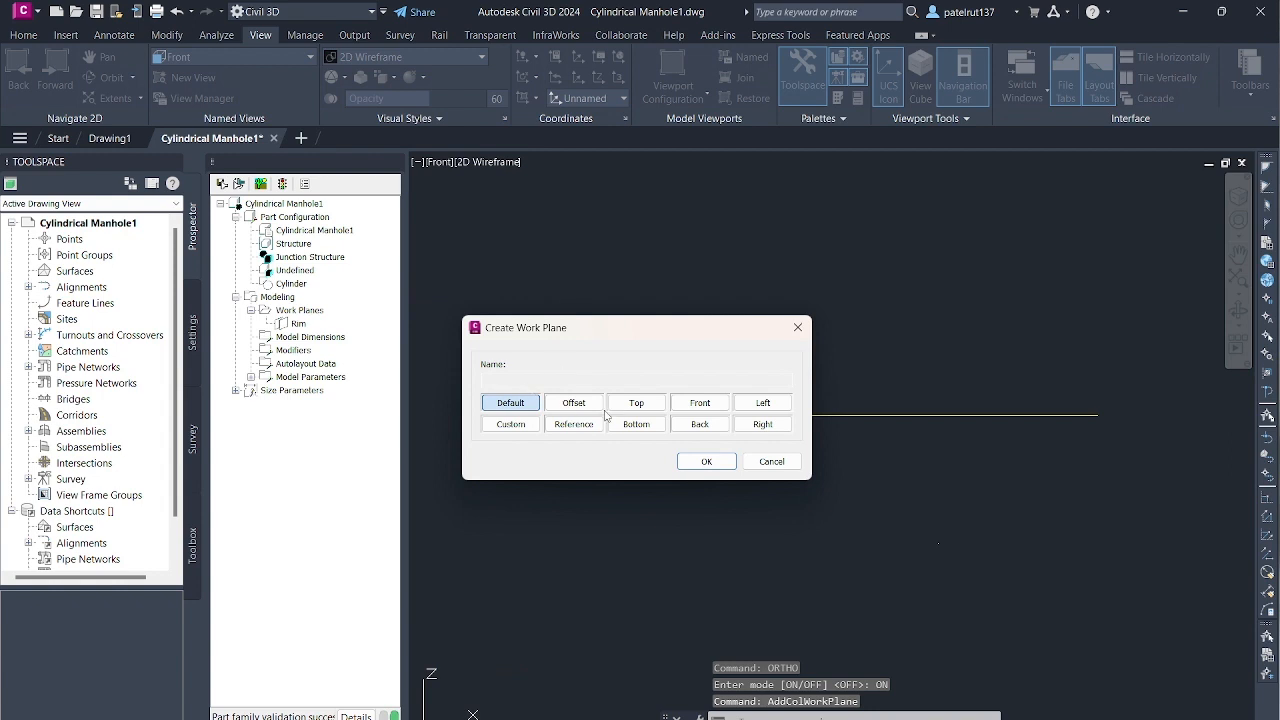
click(497, 379)
text(To)
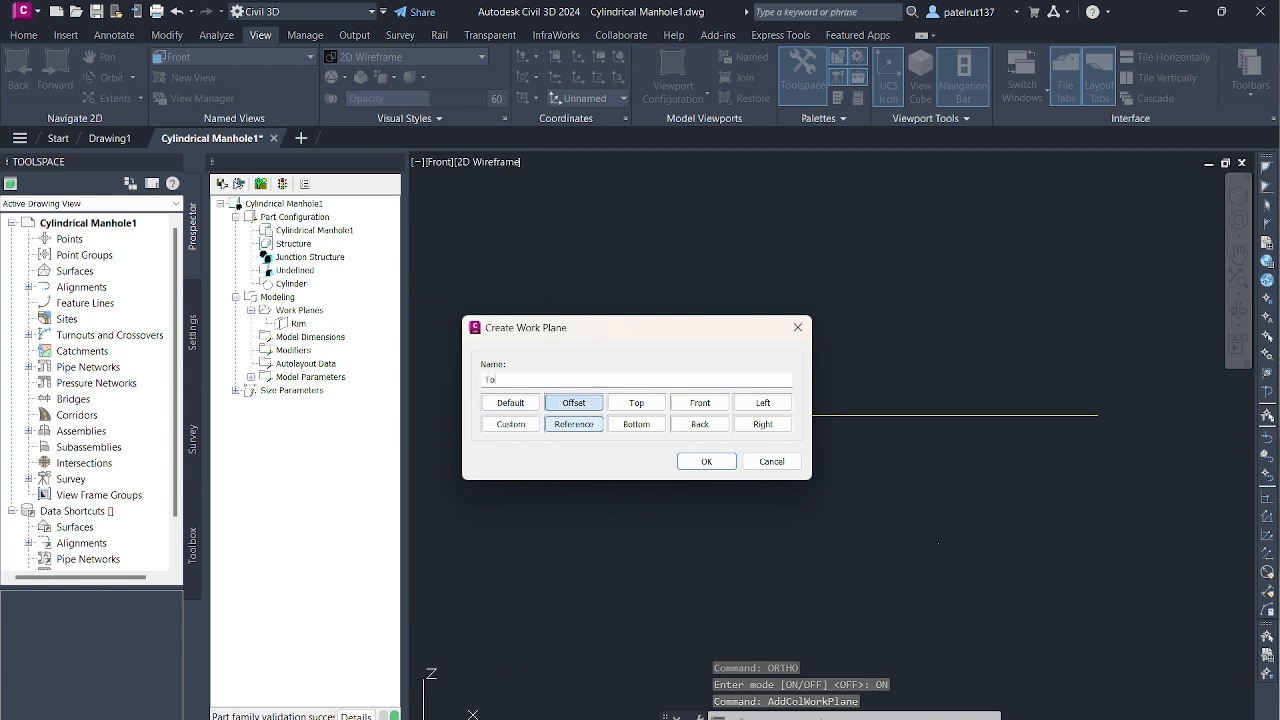
text(p Riser 1)
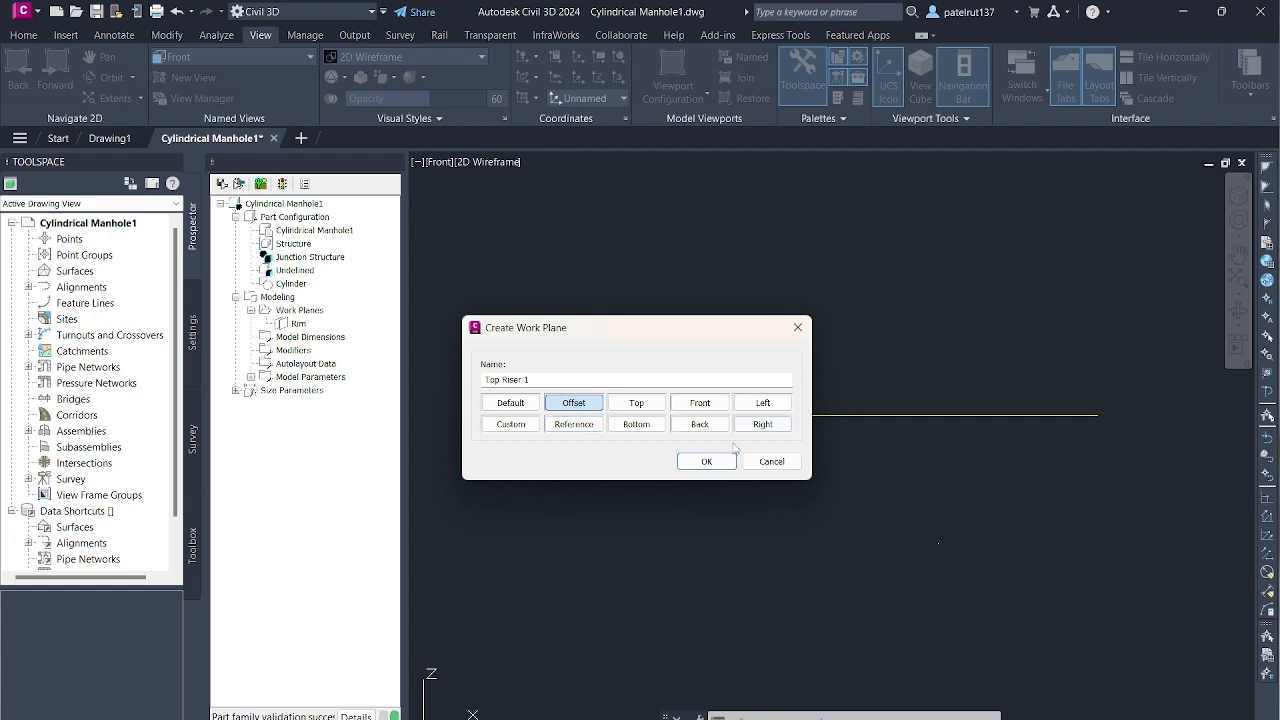
click(706, 461)
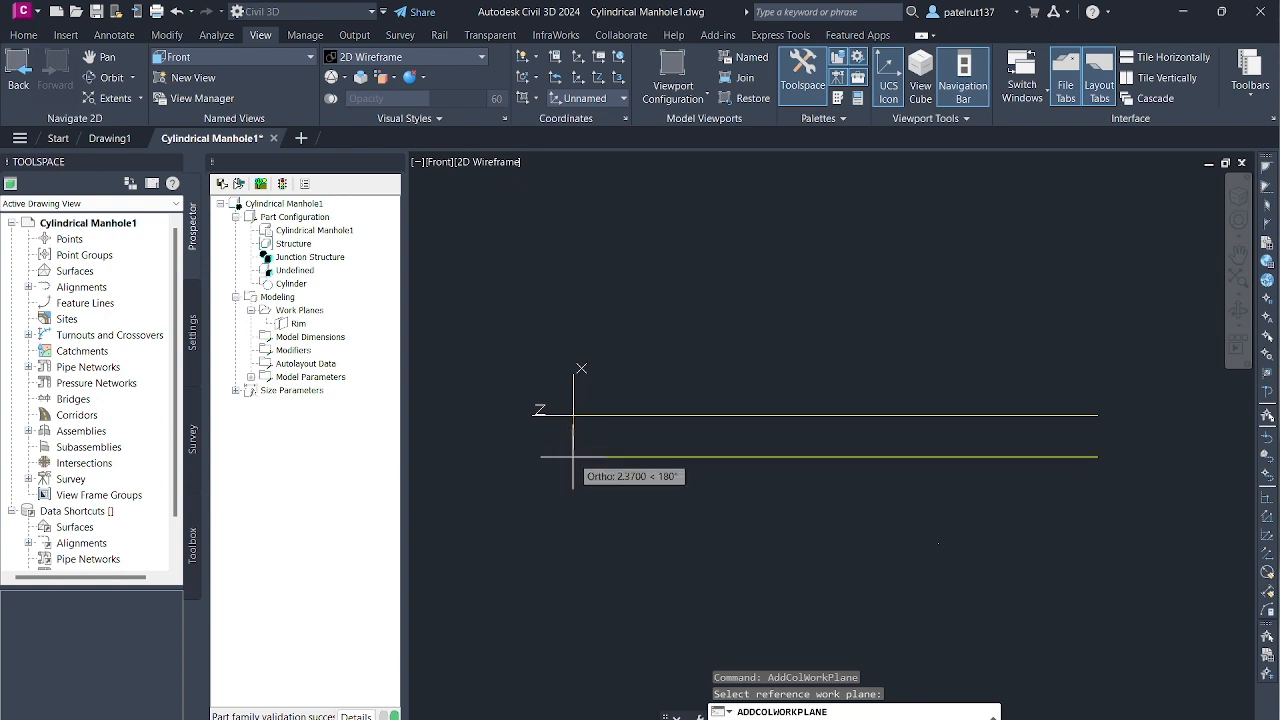
text(12)
key(Return)
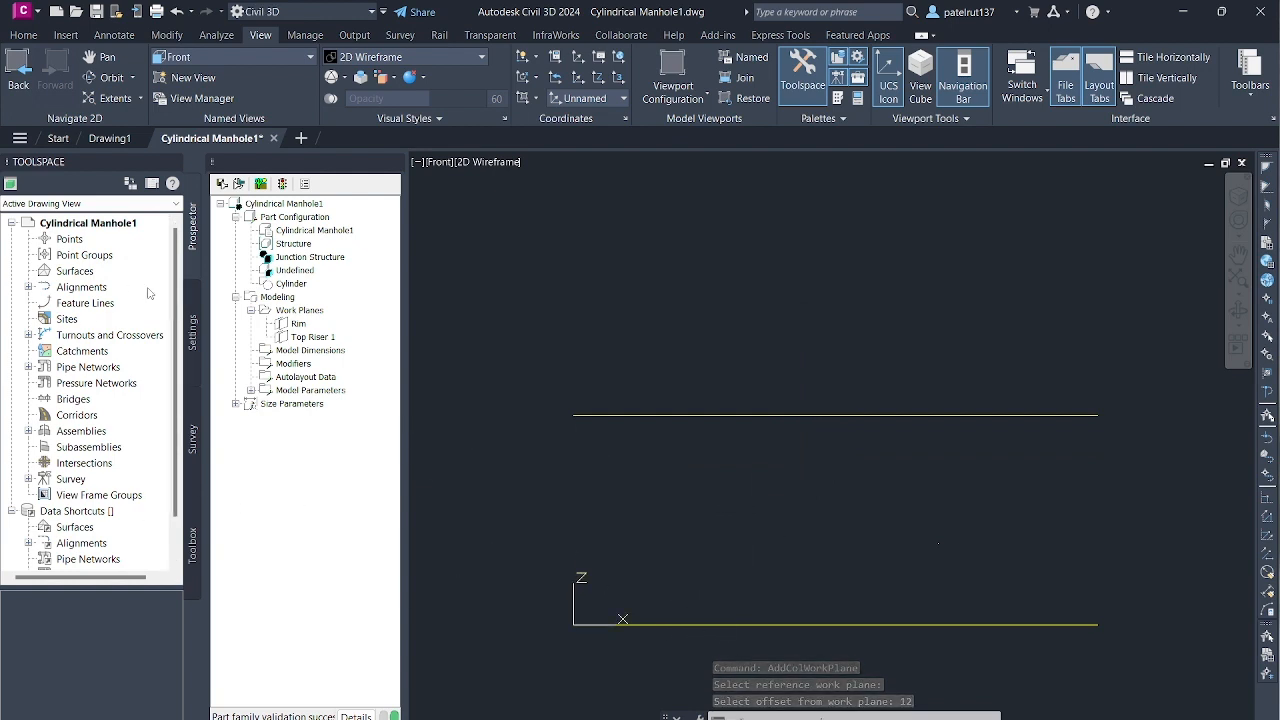
- Add an offset work plane named Top of Cone, placed 12 below the Top Riser 1 work plane
click(296, 311)
right_click(293, 311)
click(340, 321)
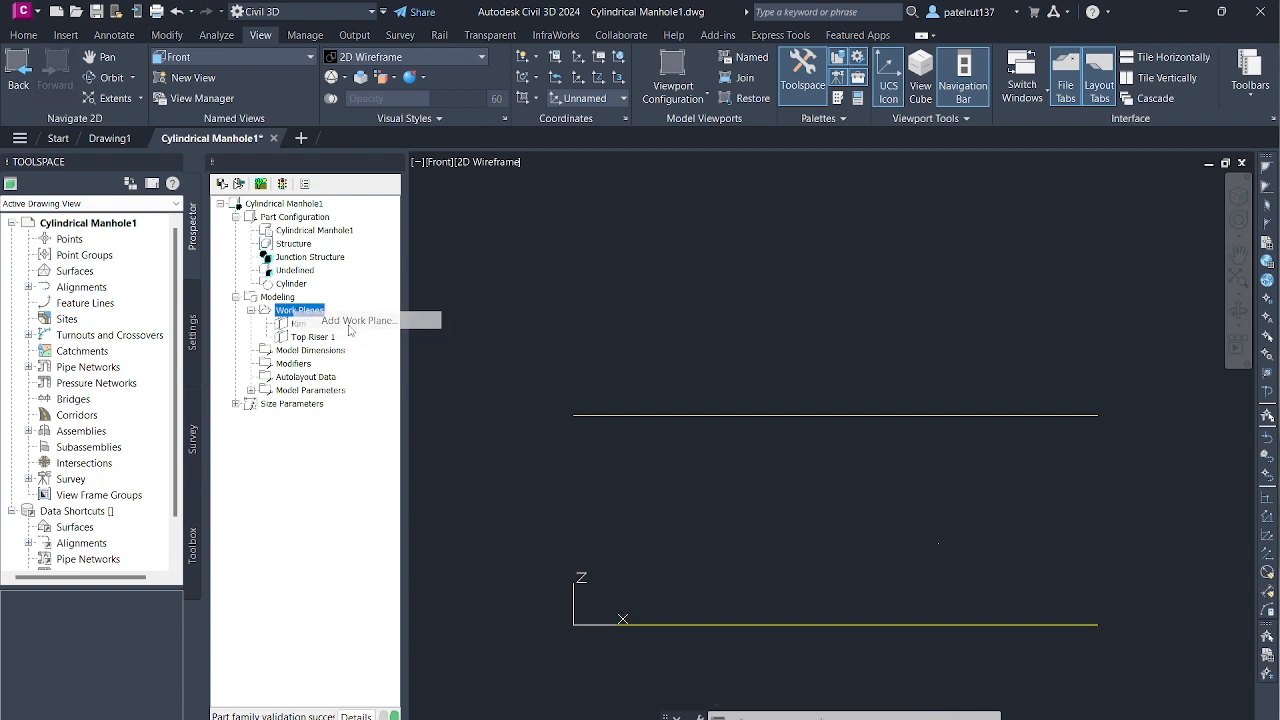
click(550, 402)
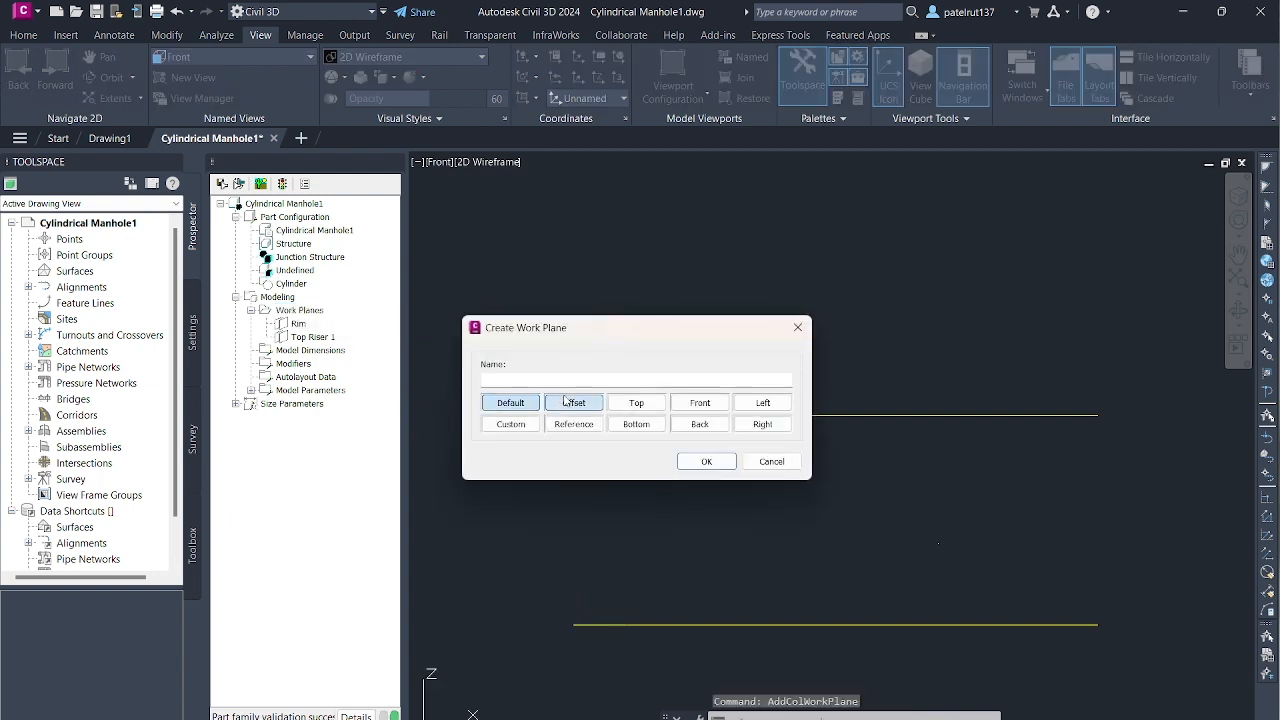
click(521, 378)
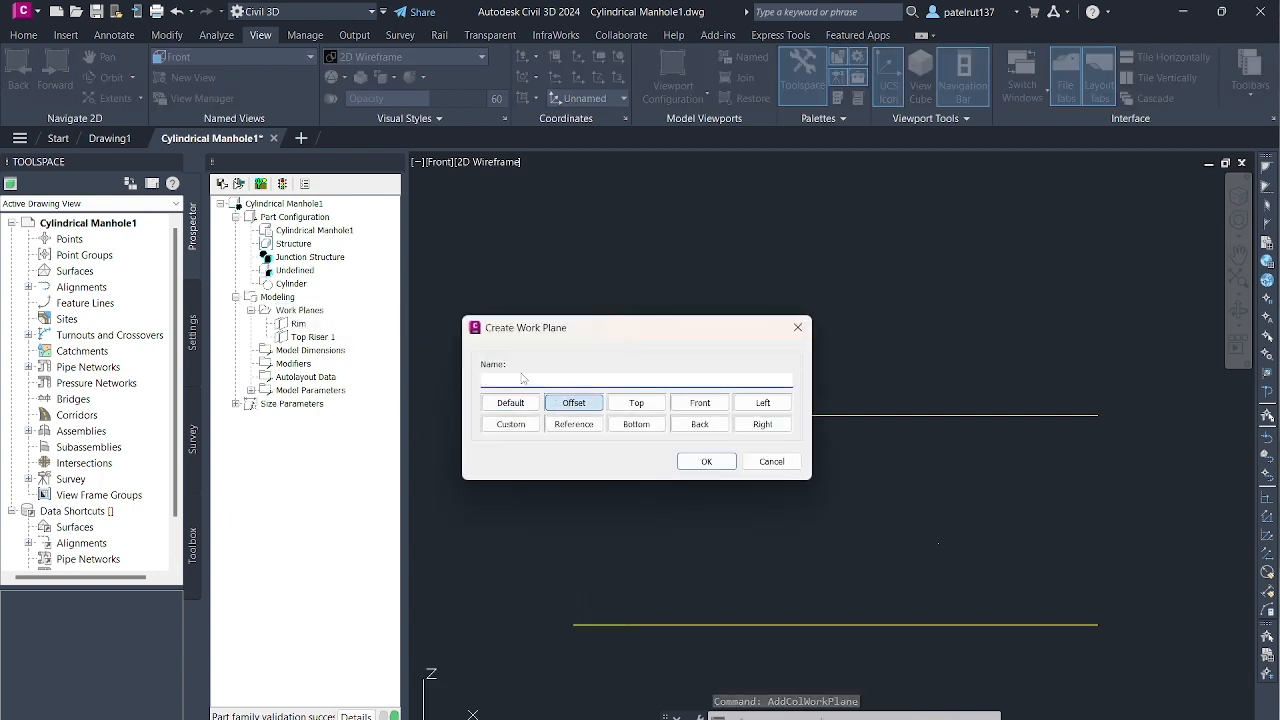
text(Top of Cone)
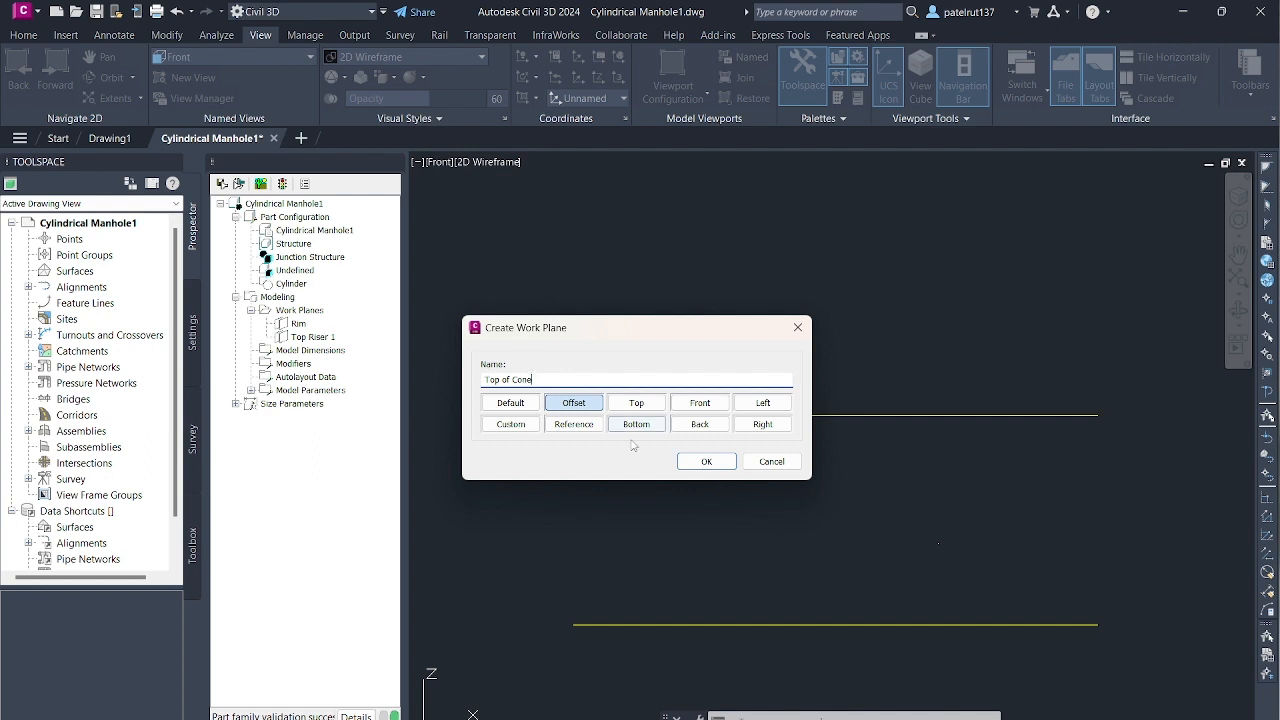
click(705, 462)
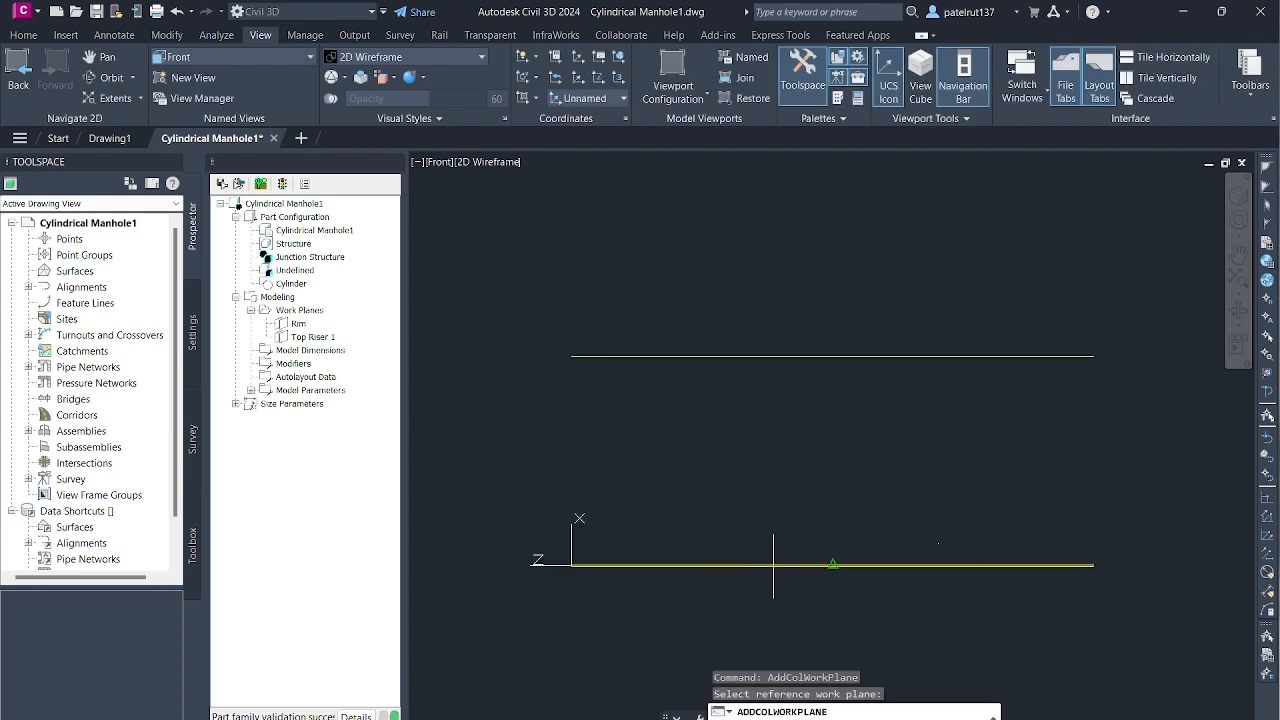
click(773, 565)
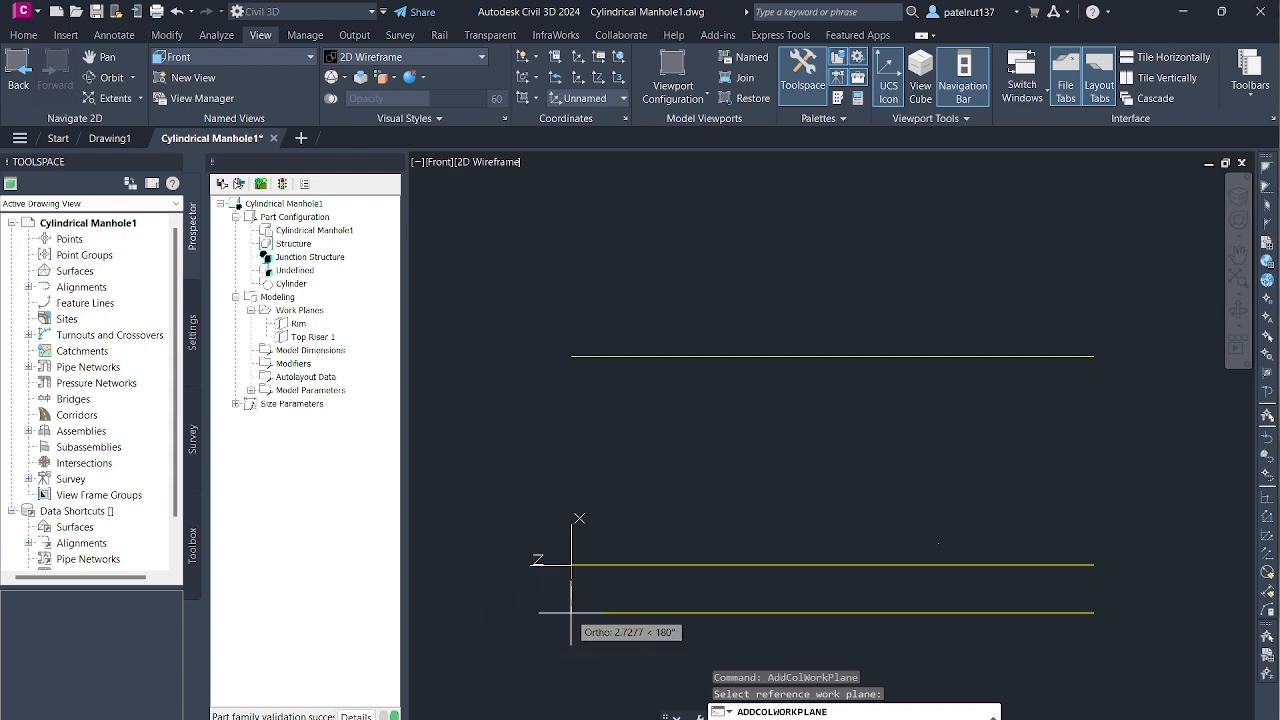
text(12)
key(Return)
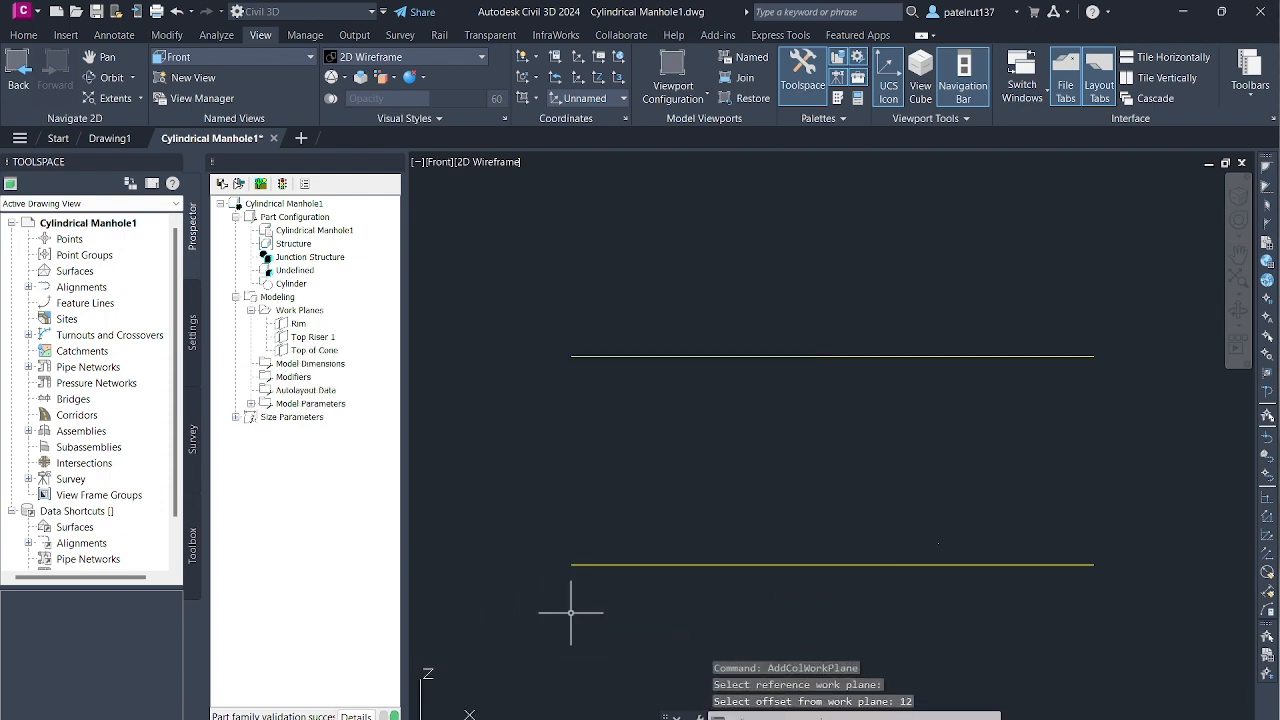
- Add an offset work plane named Top of Riser 2, placed 24 below the Top of Cone work plane
scroll(716, 622, up, 5)
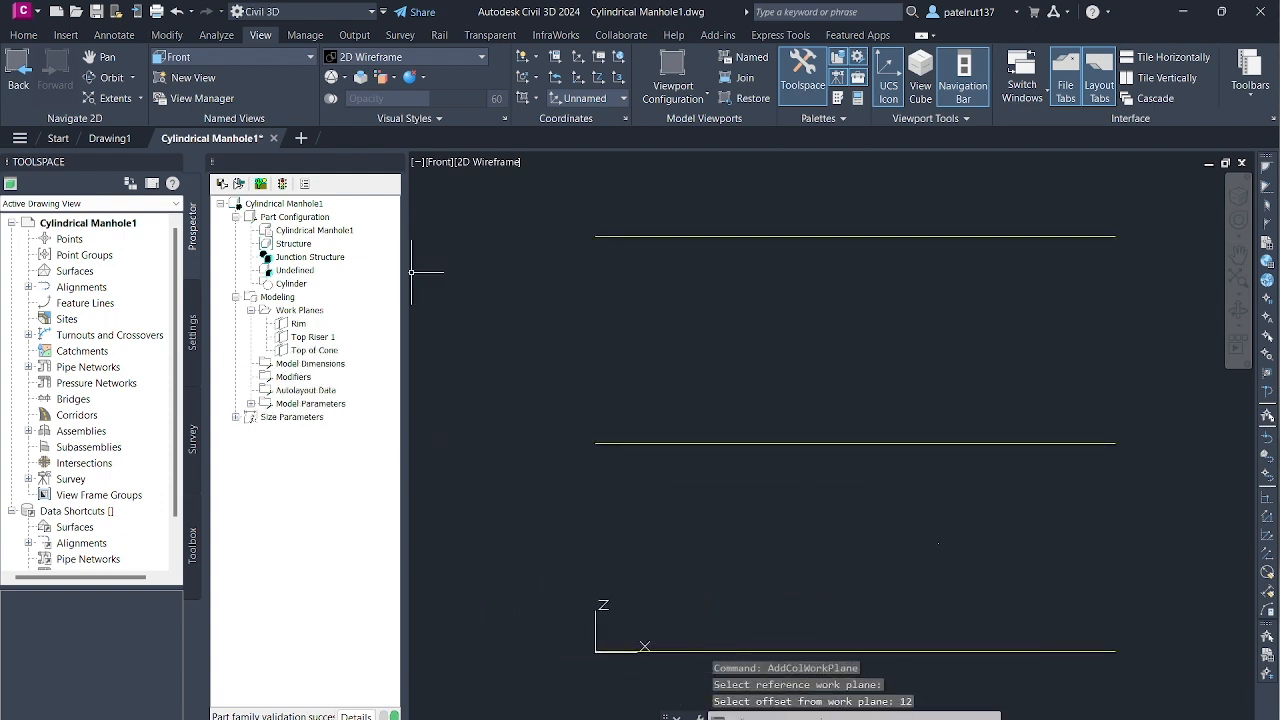
right_click(310, 311)
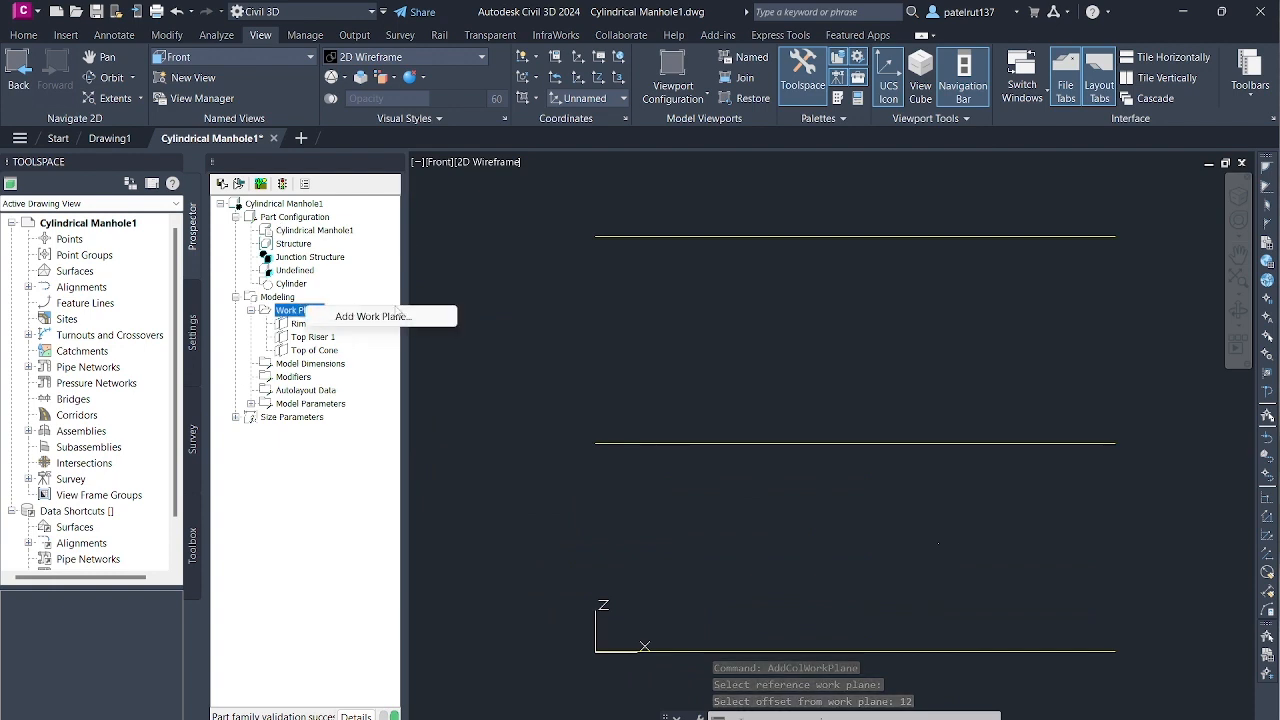
click(385, 318)
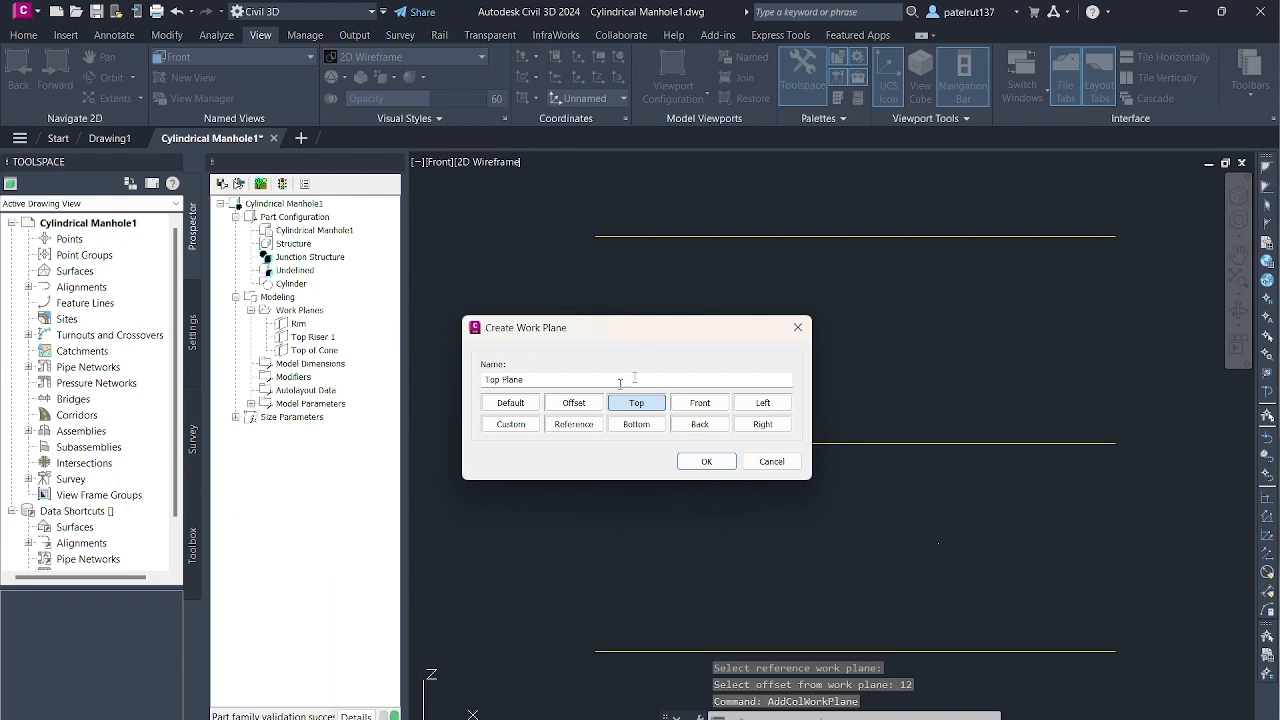
click(568, 401)
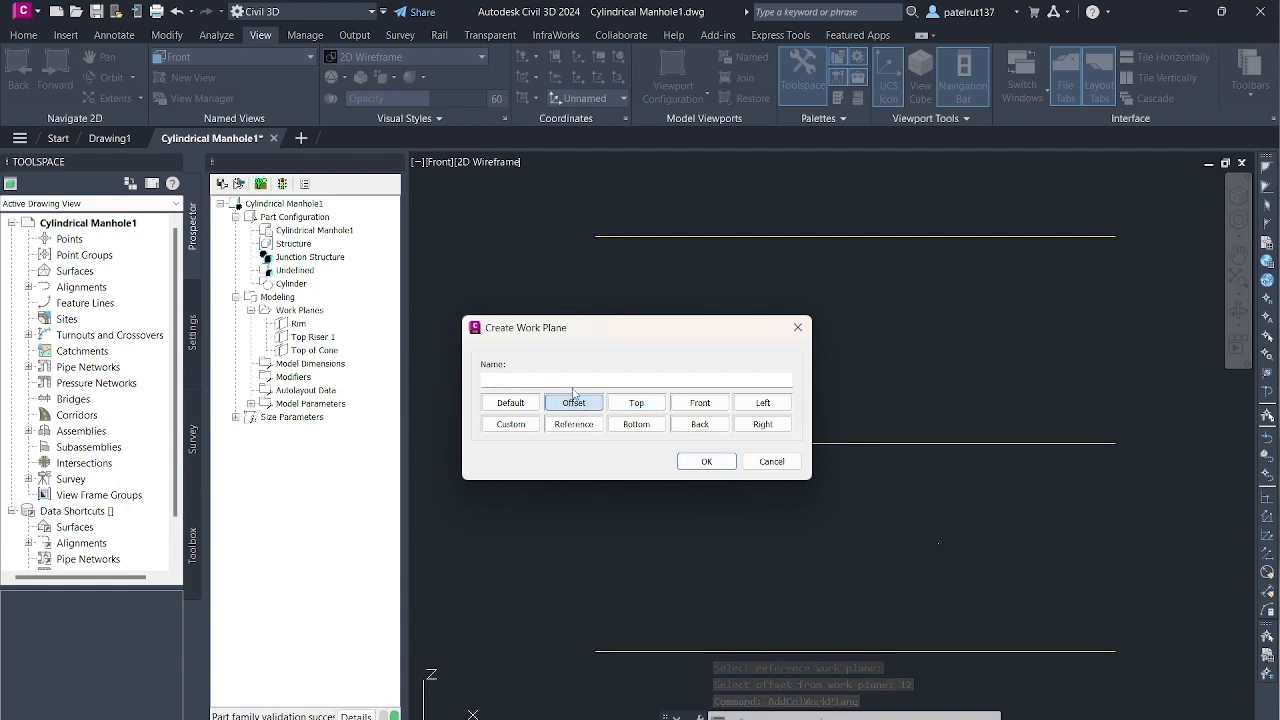
text(1)
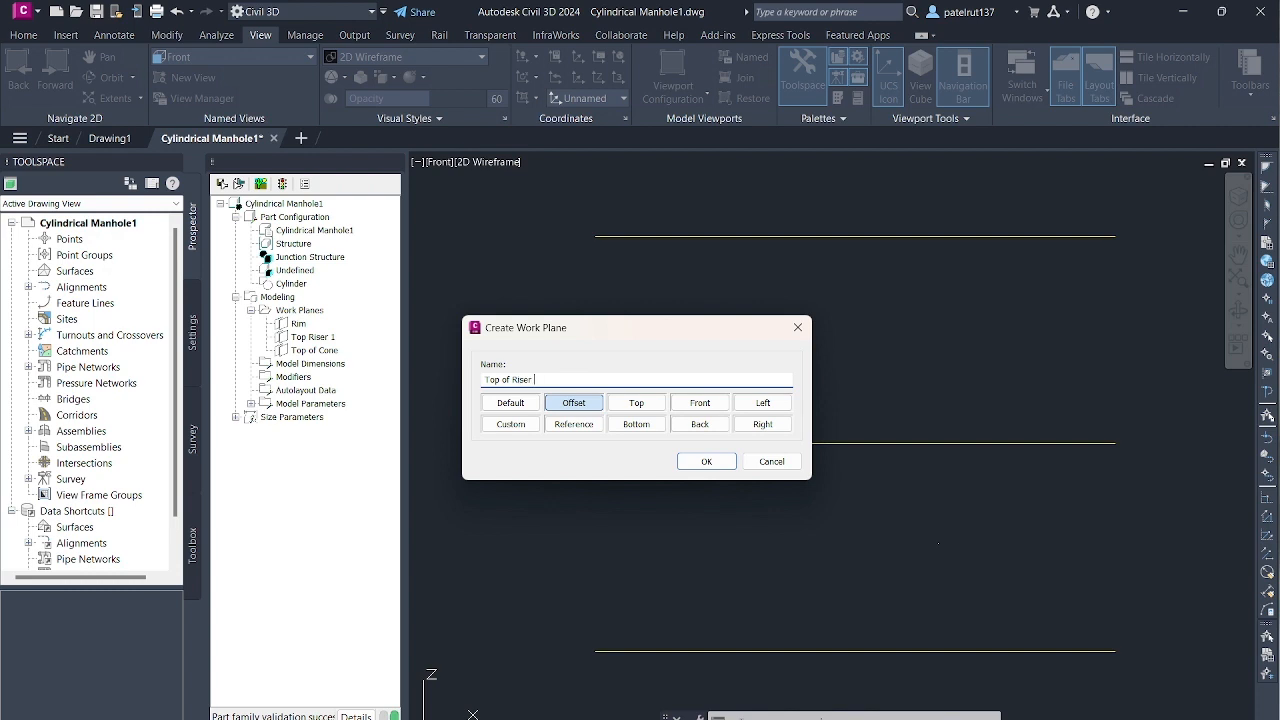
click(706, 461)
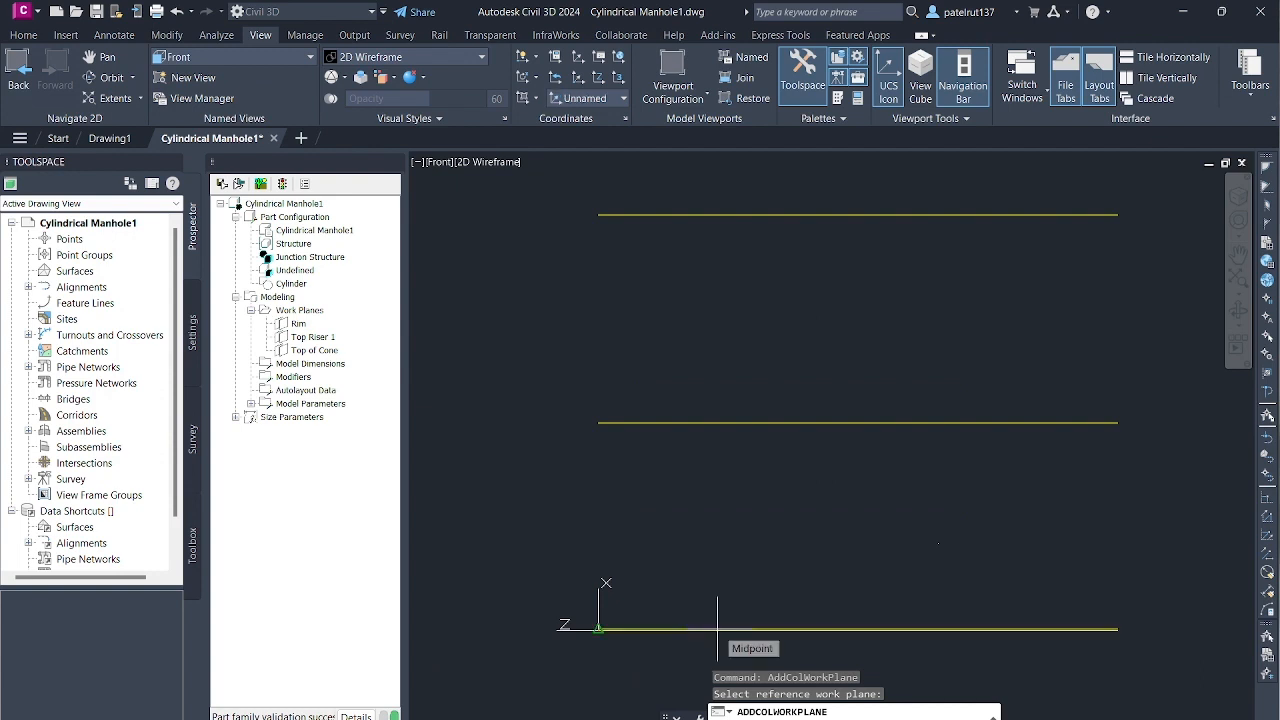
scroll(728, 630, down, 8)
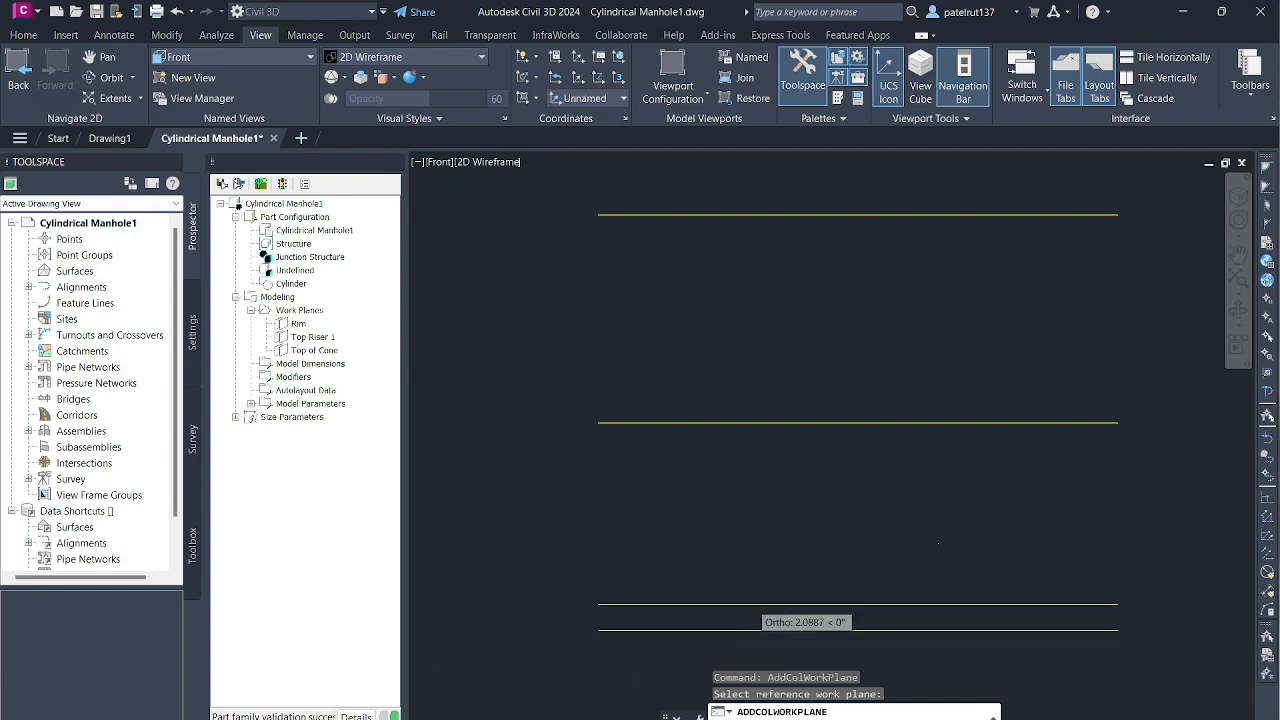
scroll(728, 655, up, 6)
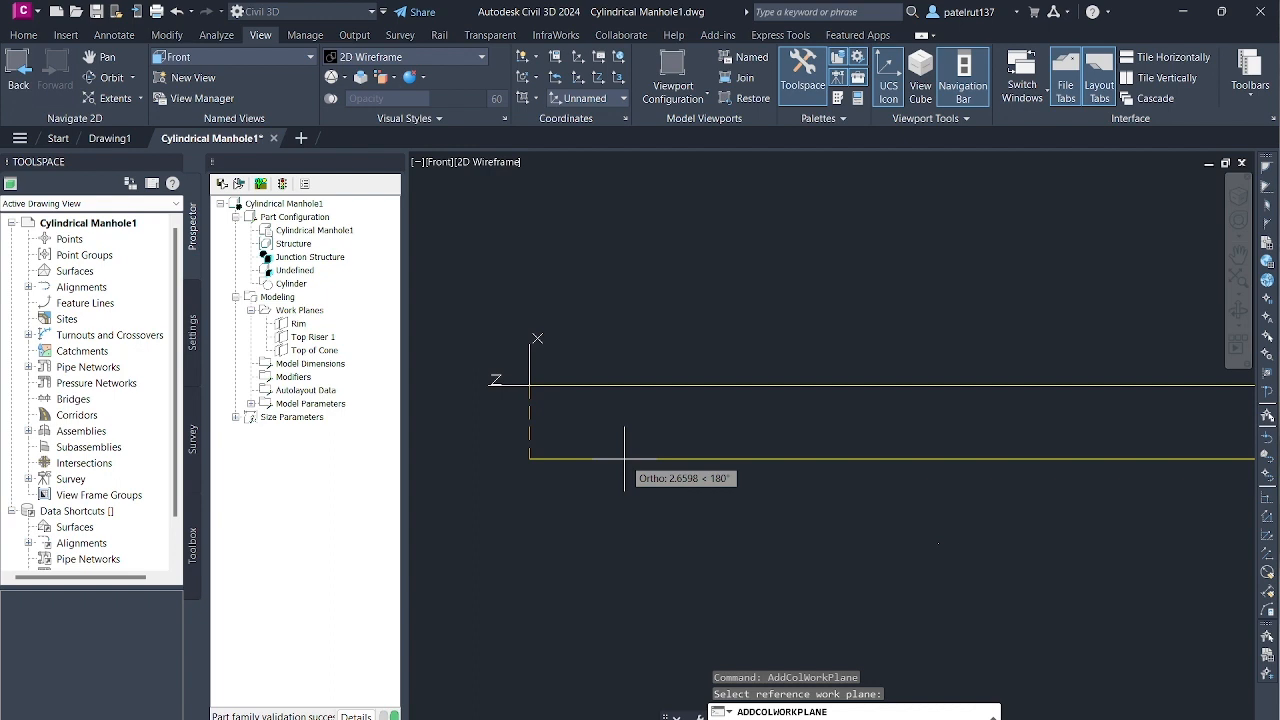
key(Return)
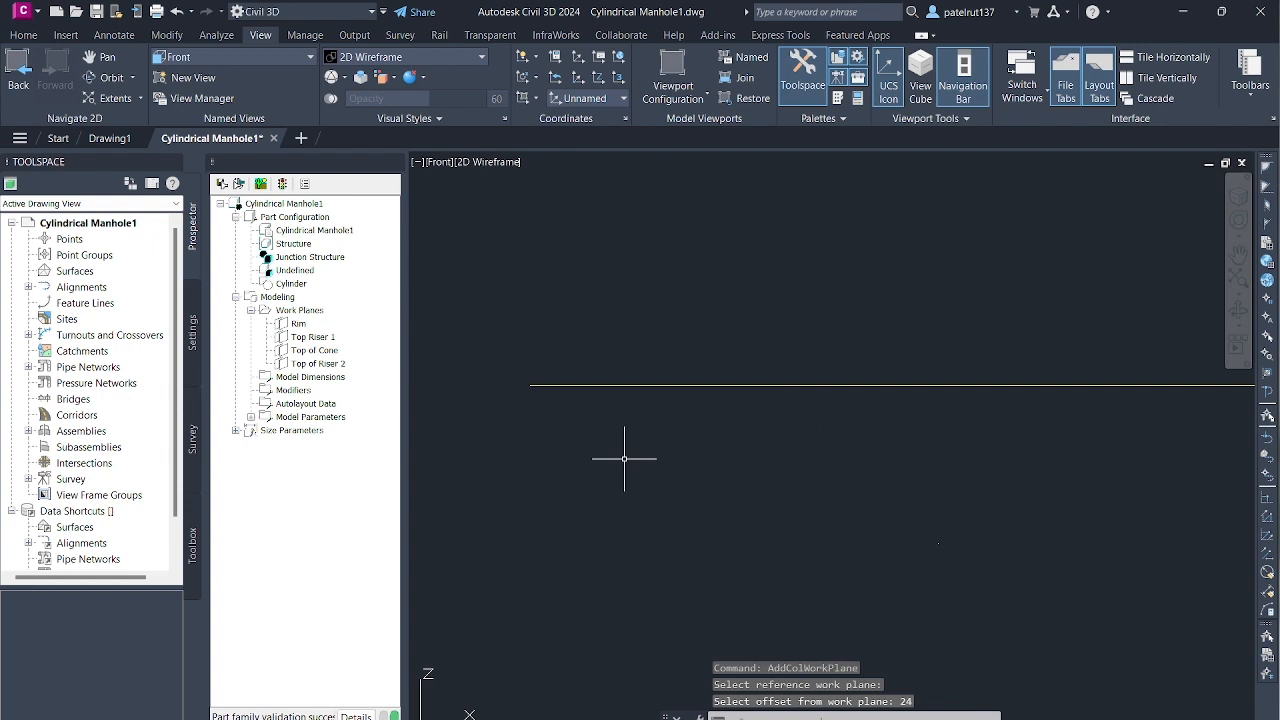
- Add an offset work plane named Top of Barrel, placed 85 below the Top of Riser 2 work plane
scroll(668, 542, down, 8)
scroll(687, 610, up, 8)
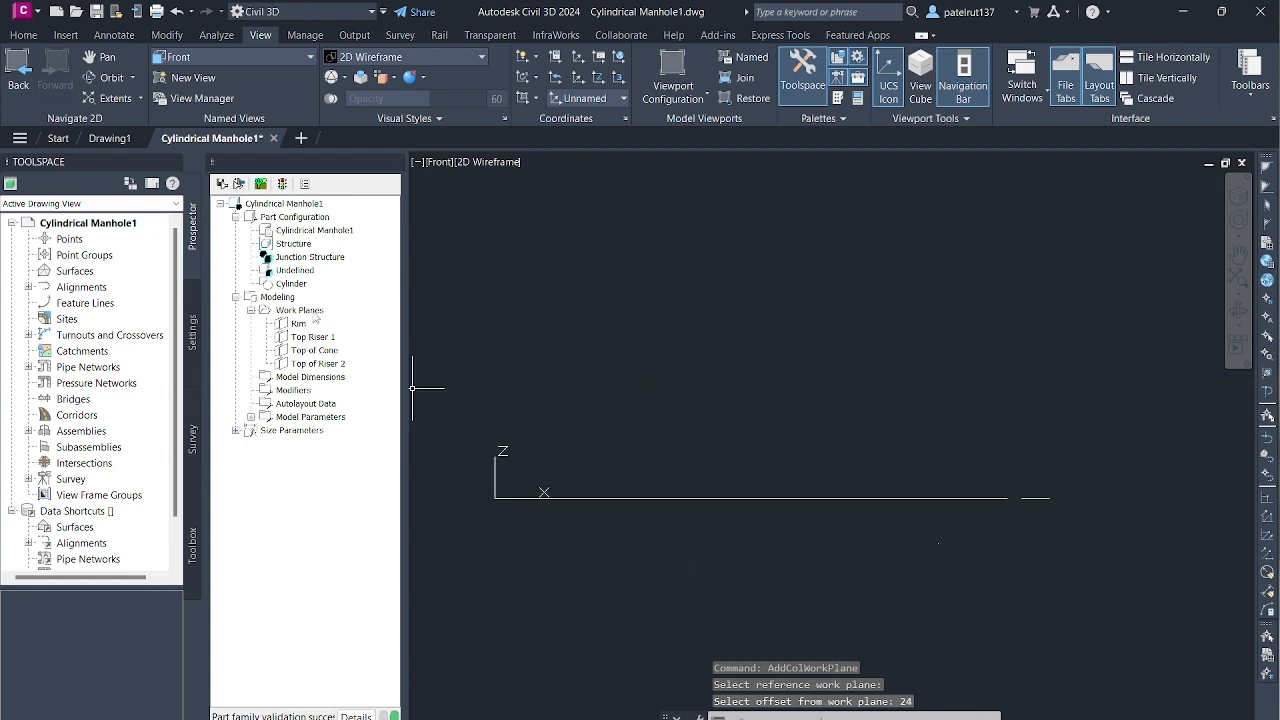
click(313, 312)
right_click(315, 312)
click(357, 318)
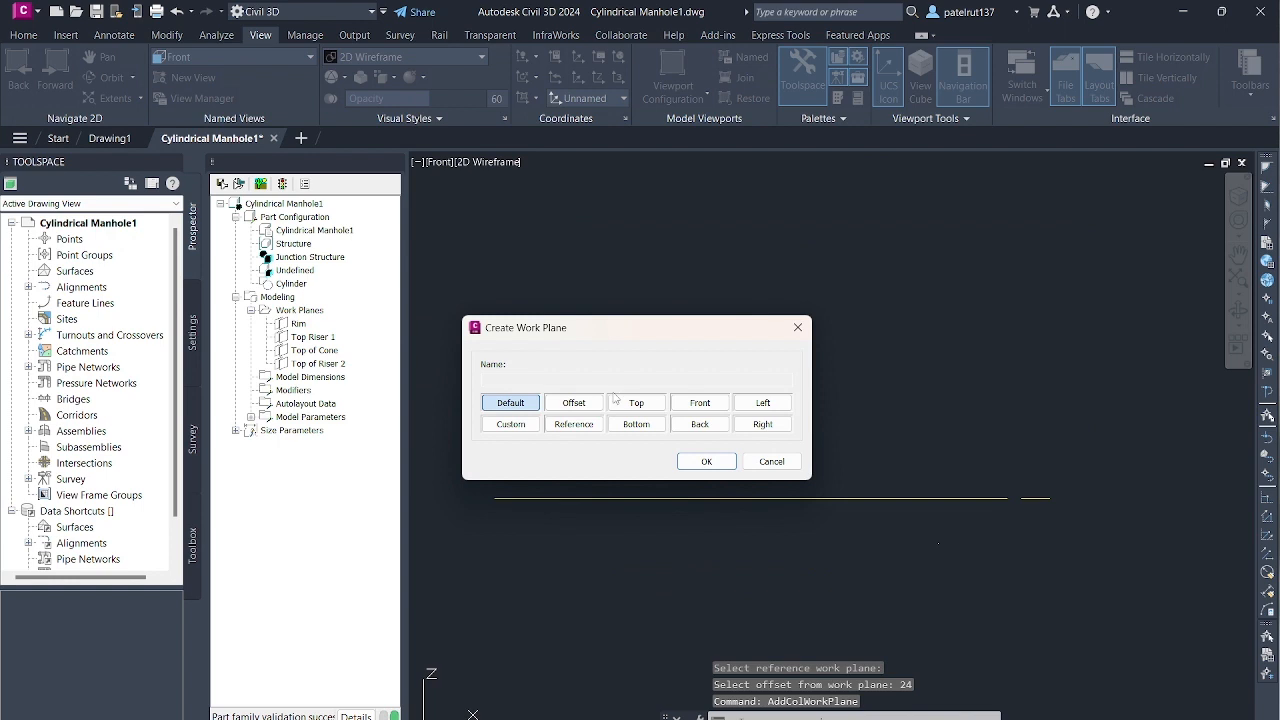
click(574, 403)
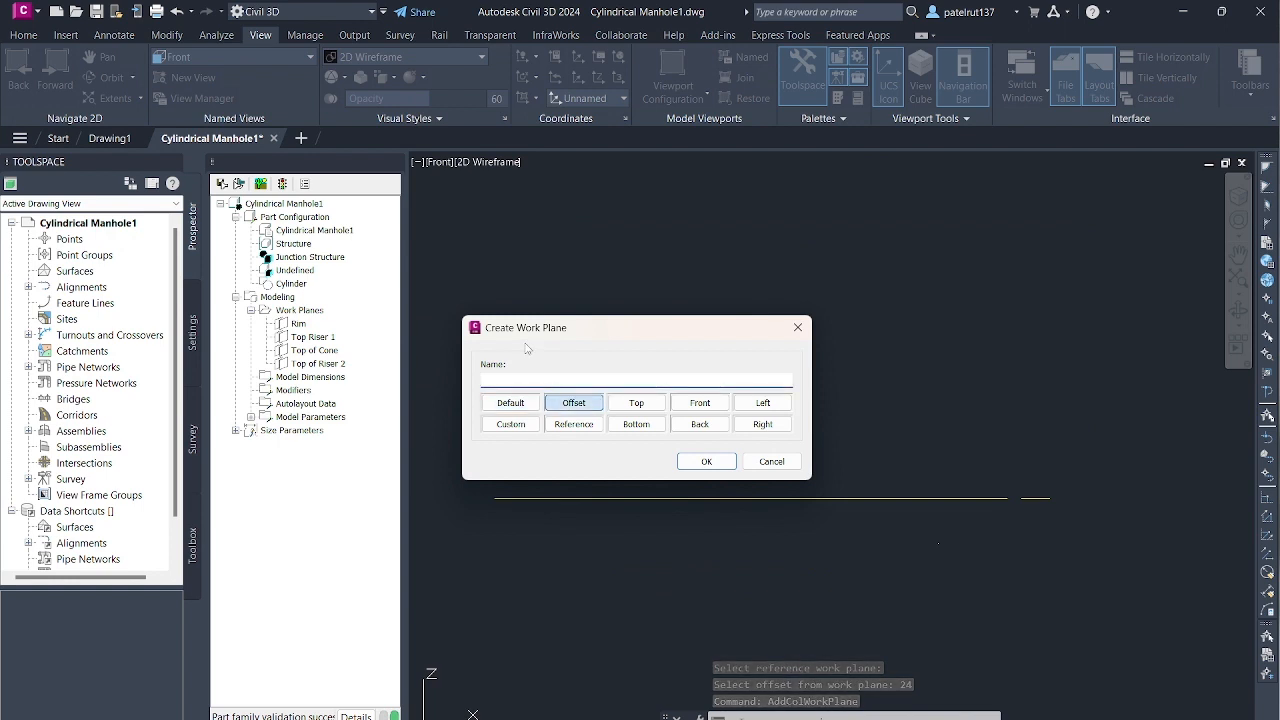
text(Top of Barrel)
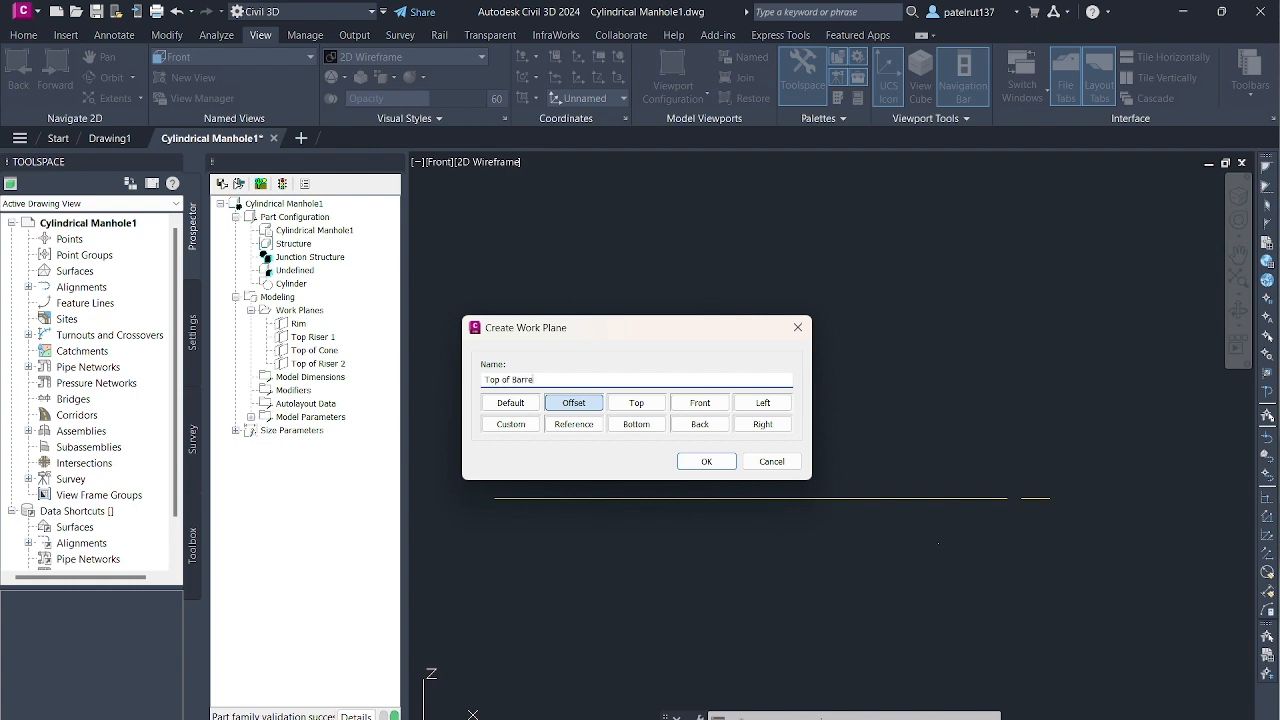
click(706, 461)
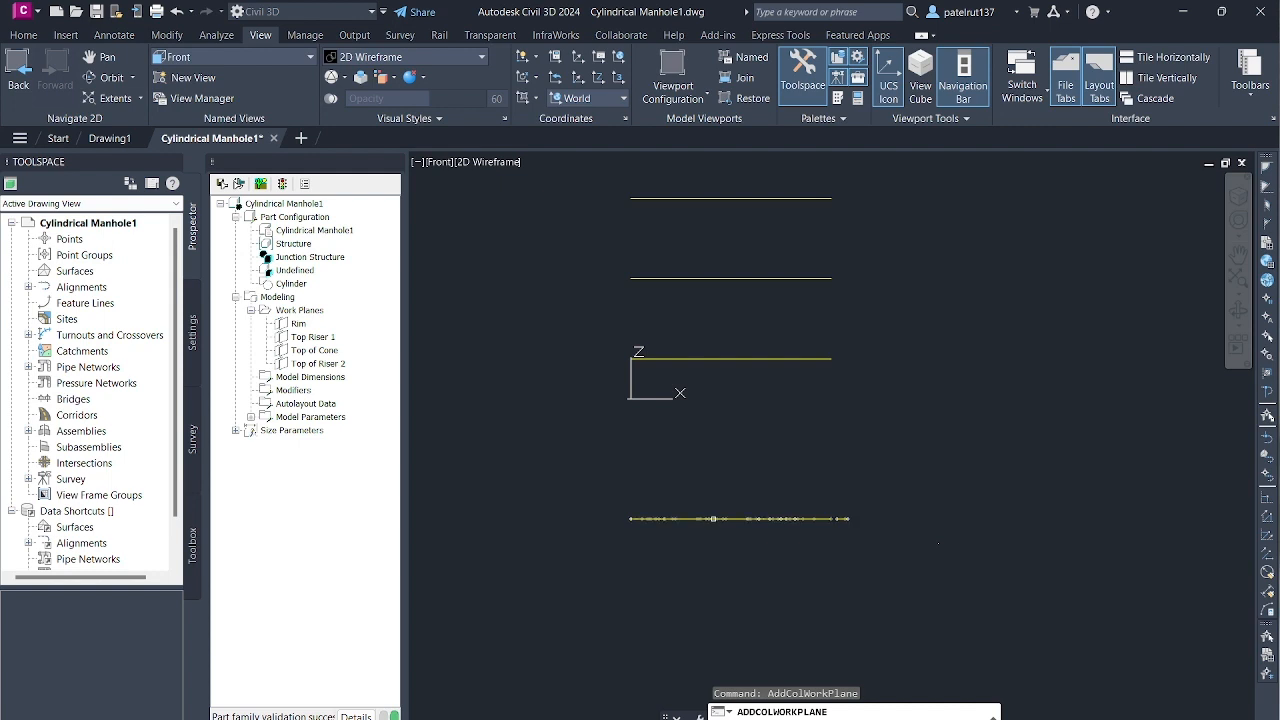
click(714, 519)
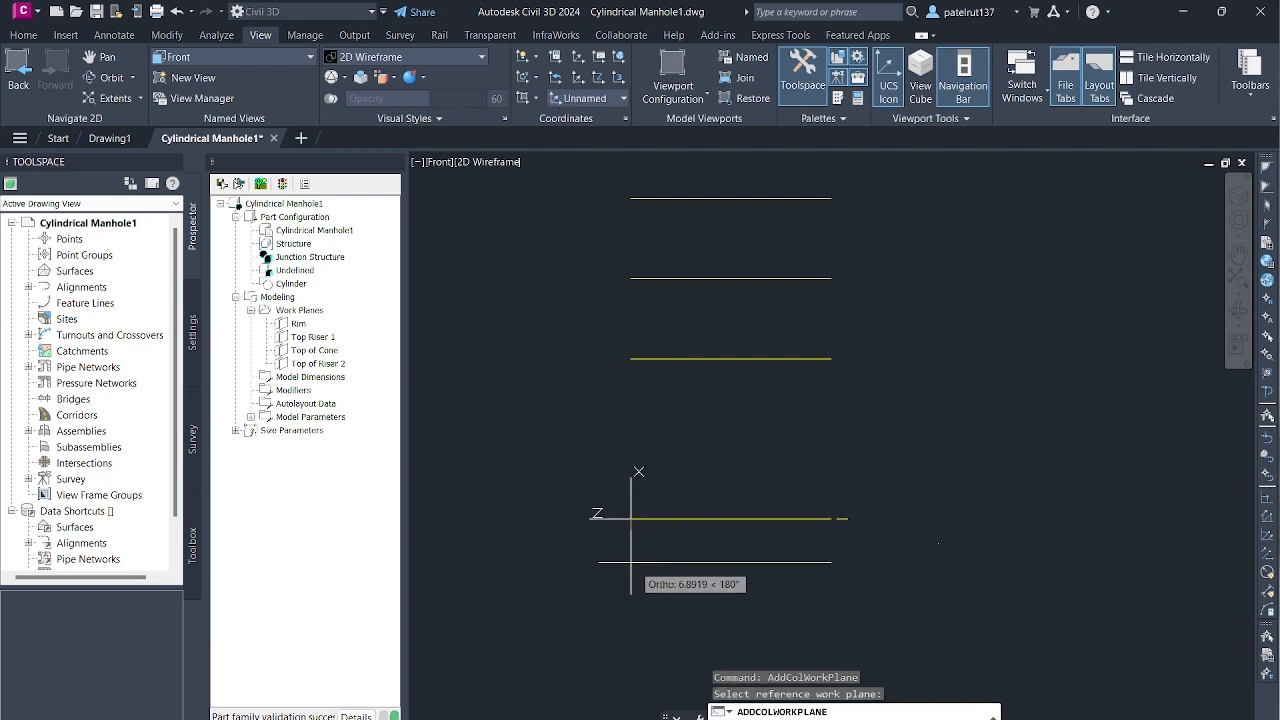
text(85)
key(Return)
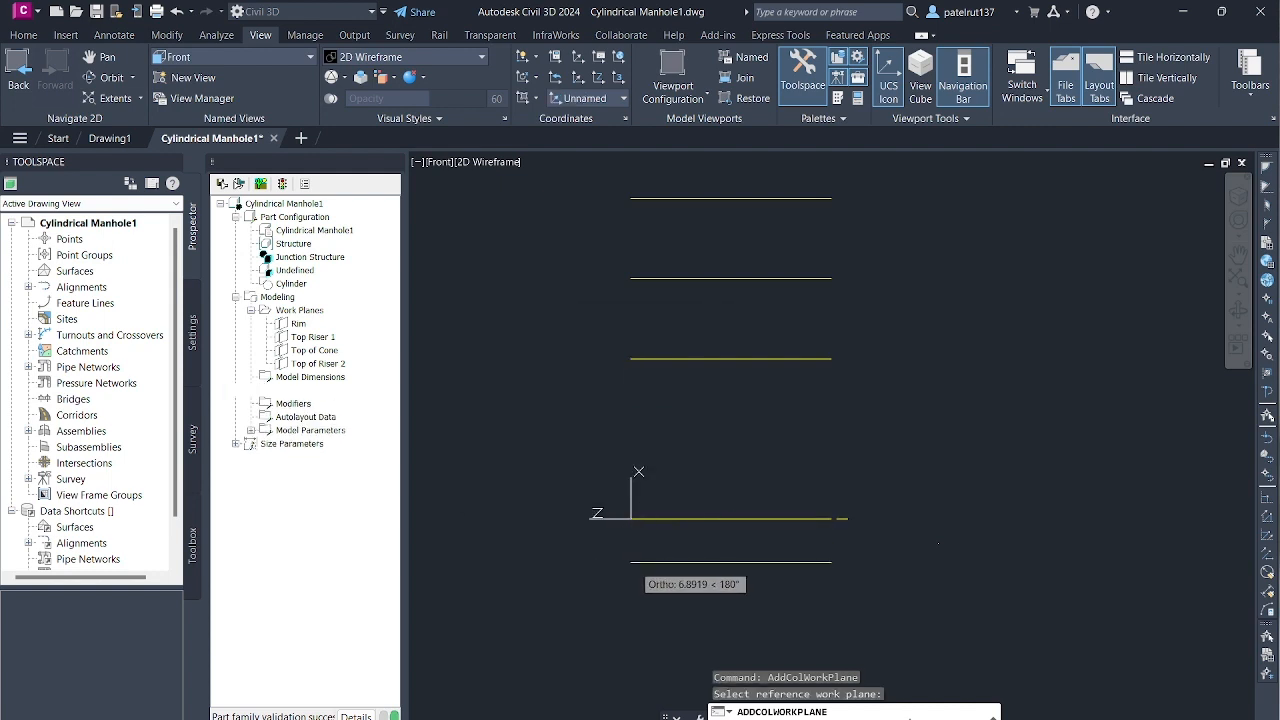
- Add an offset work plane named Bottom of Structure, placed 200 below the Top of Barrel work plane
right_click(296, 311)
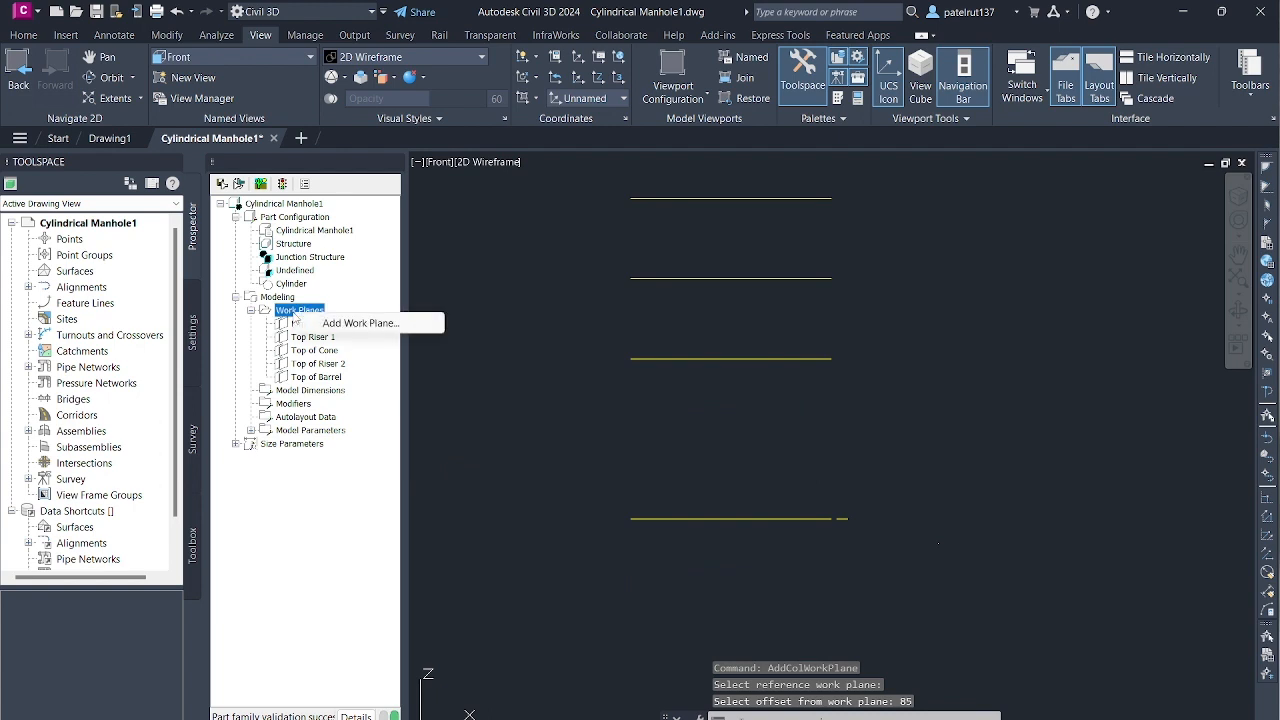
click(370, 321)
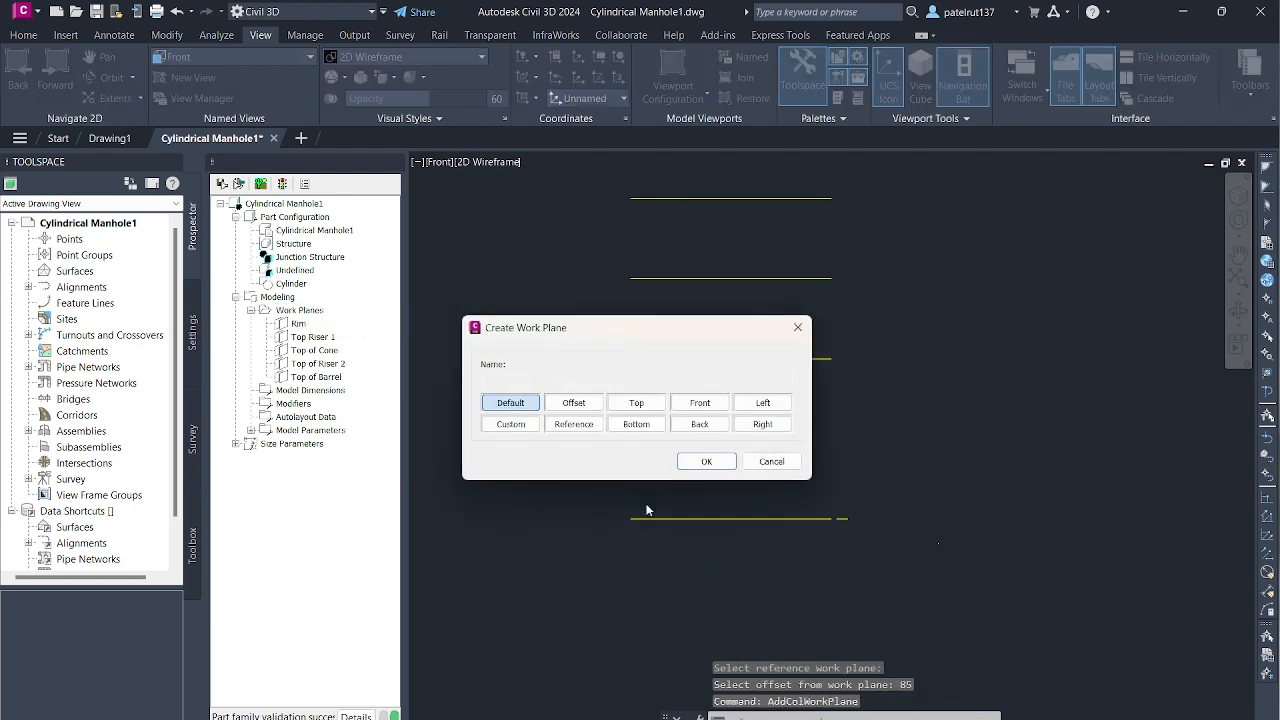
click(579, 404)
click(556, 380)
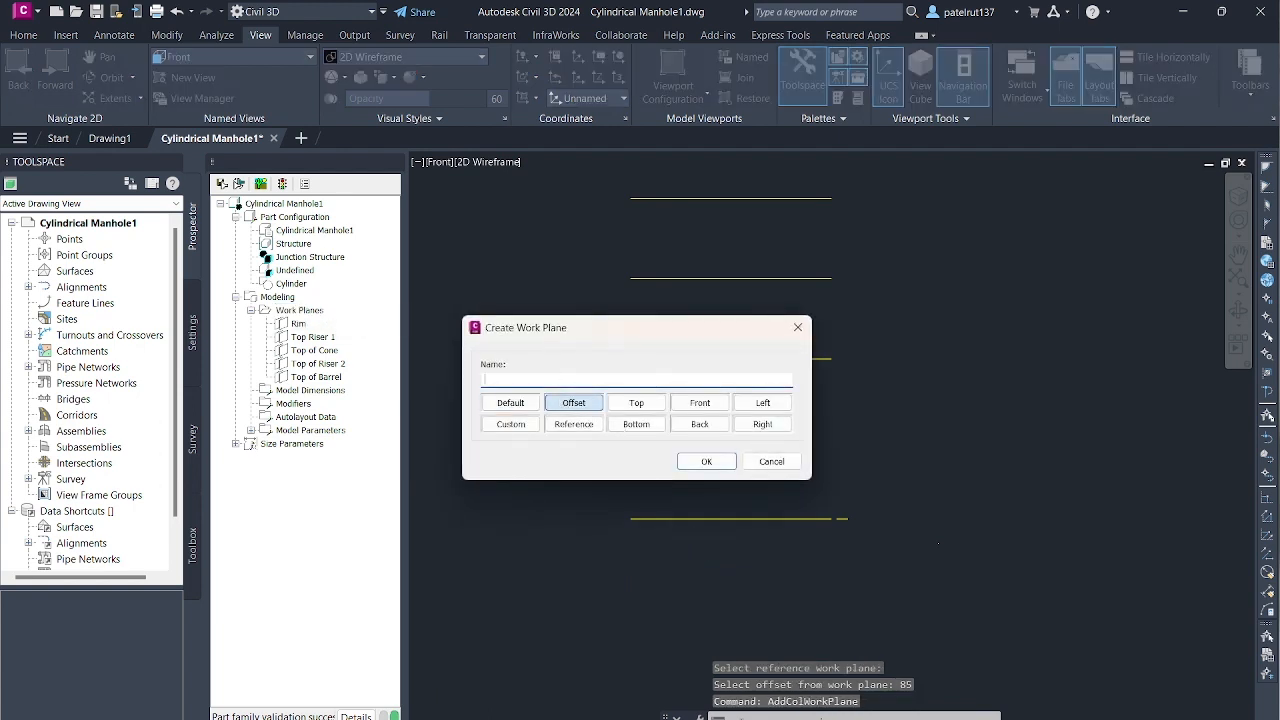
text(8)
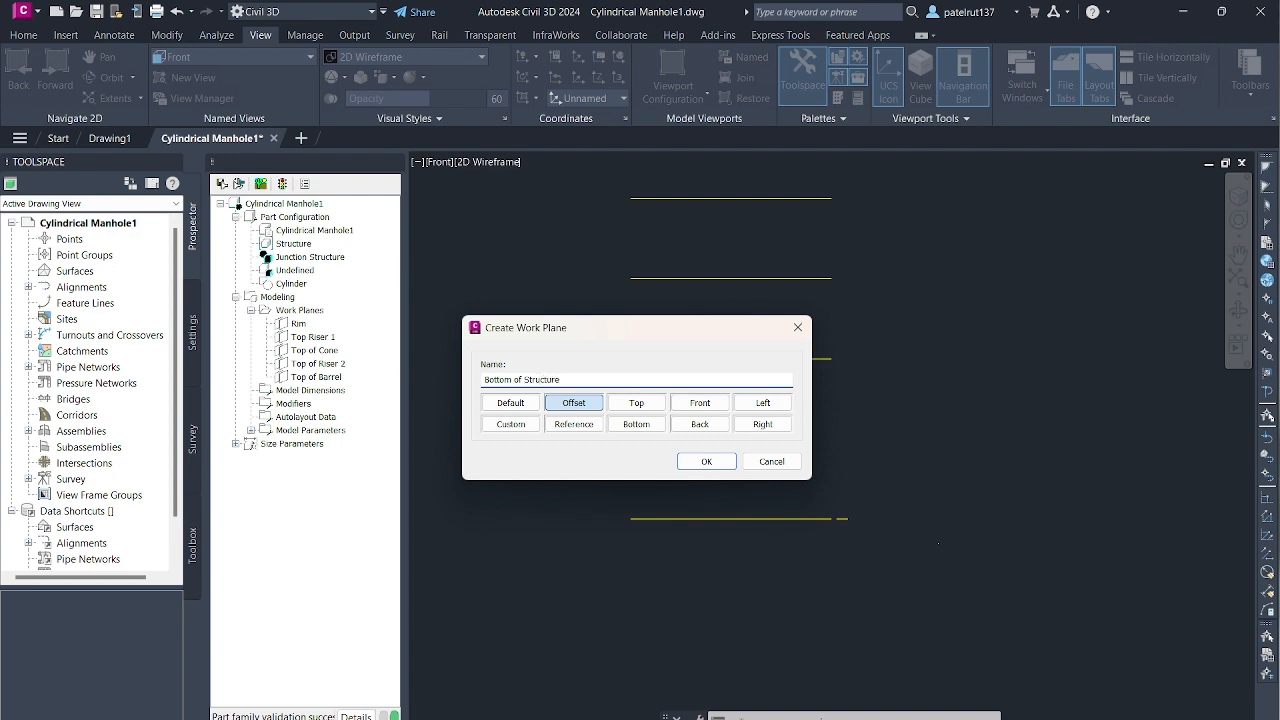
click(706, 461)
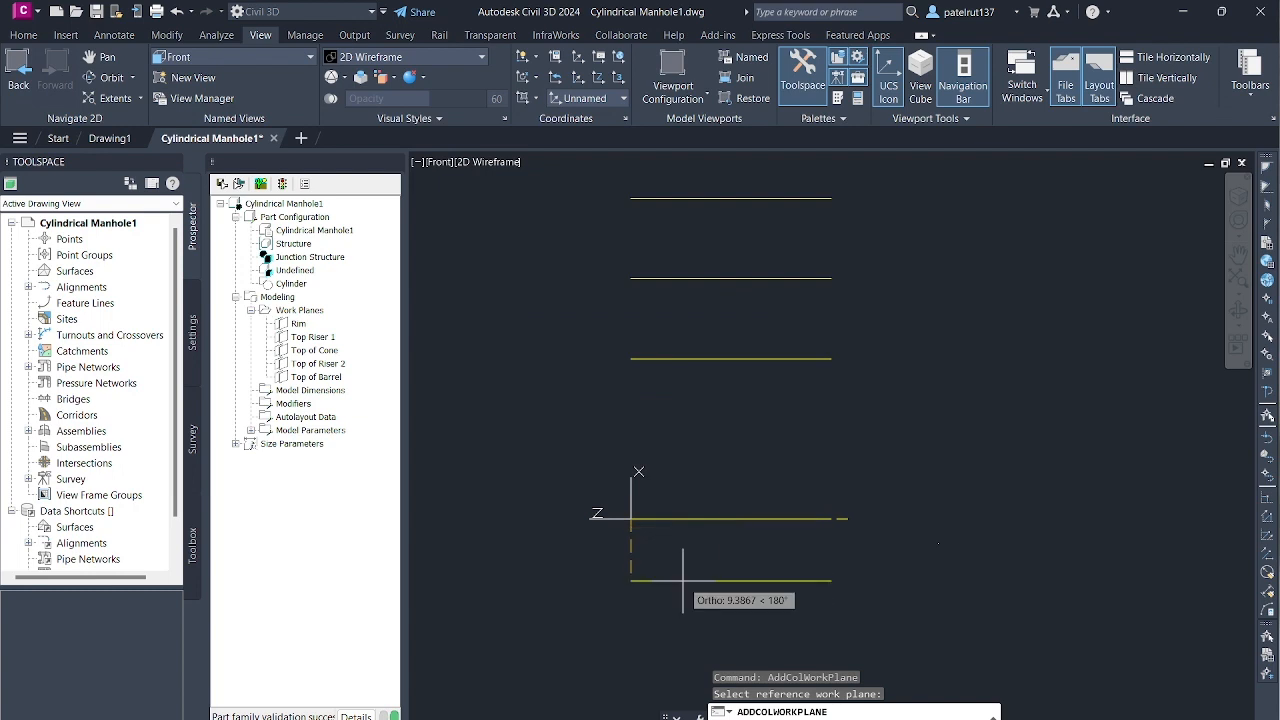
text(200)
key(Return)
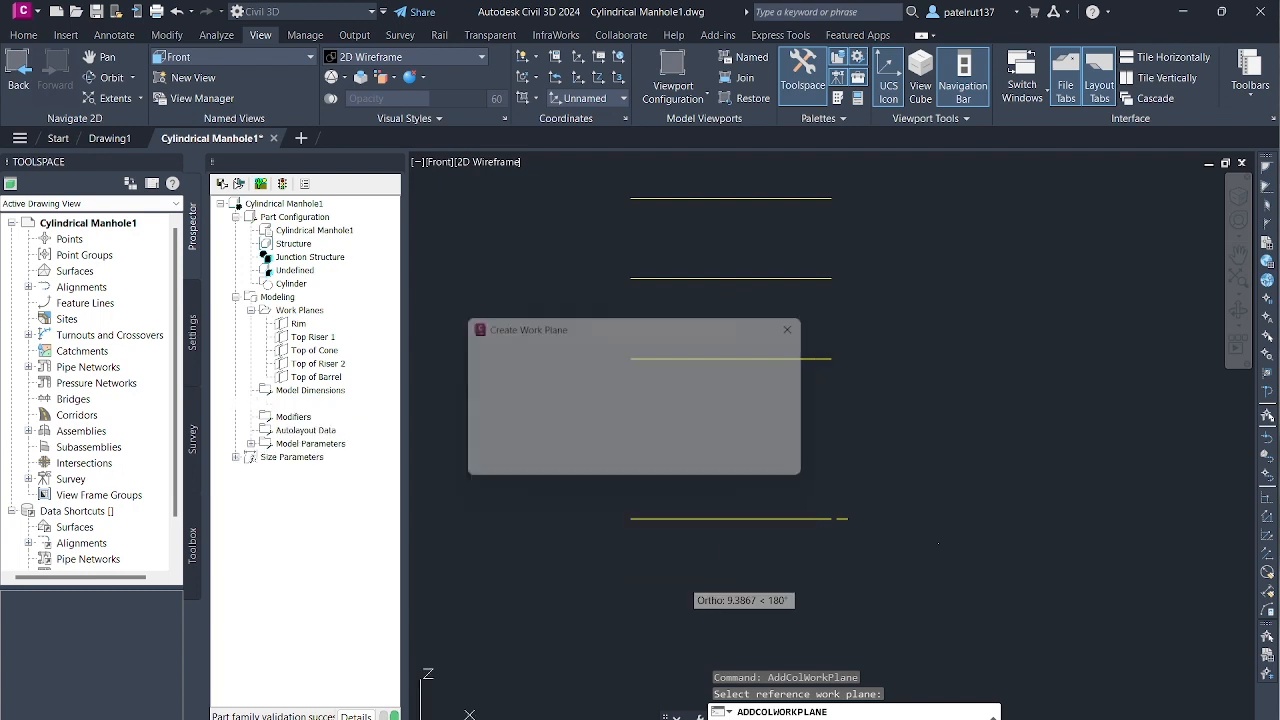
scroll(733, 460, down, 2)
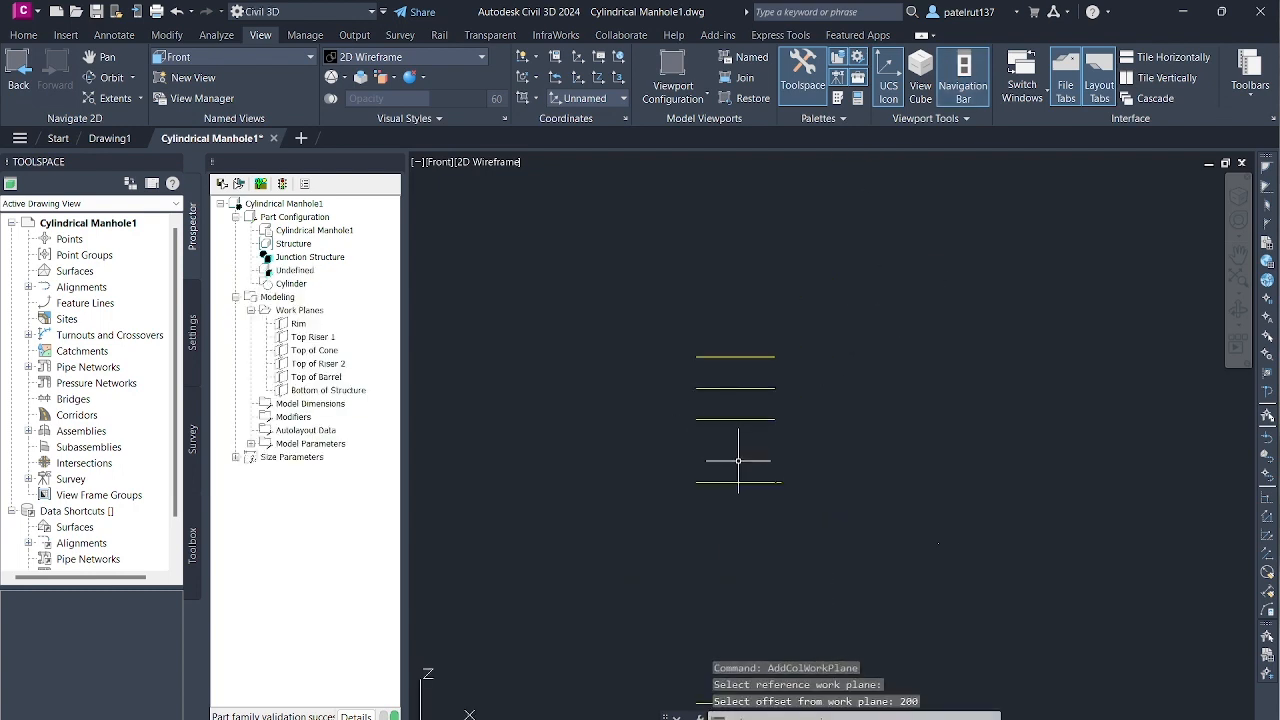
scroll(737, 460, up, 3)
scroll(736, 461, down, 3)
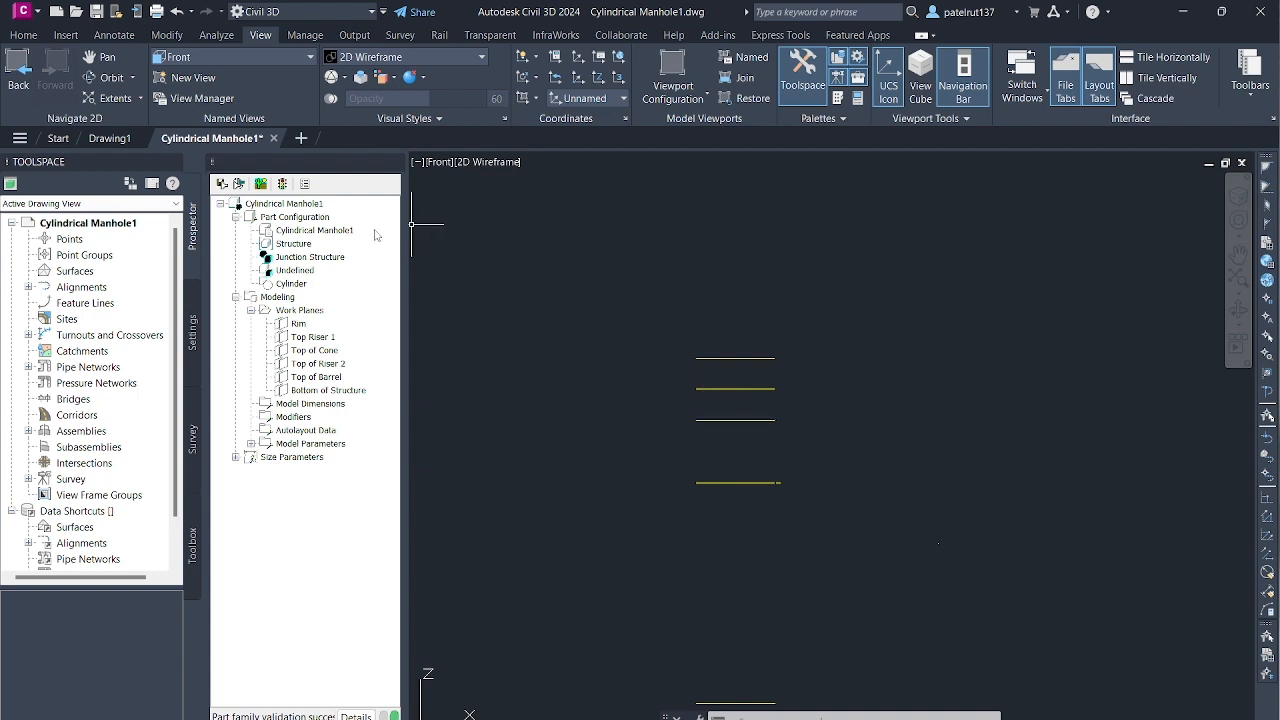
- Set the drawing view to the plan of the Rim work plane
right_click(298, 324)
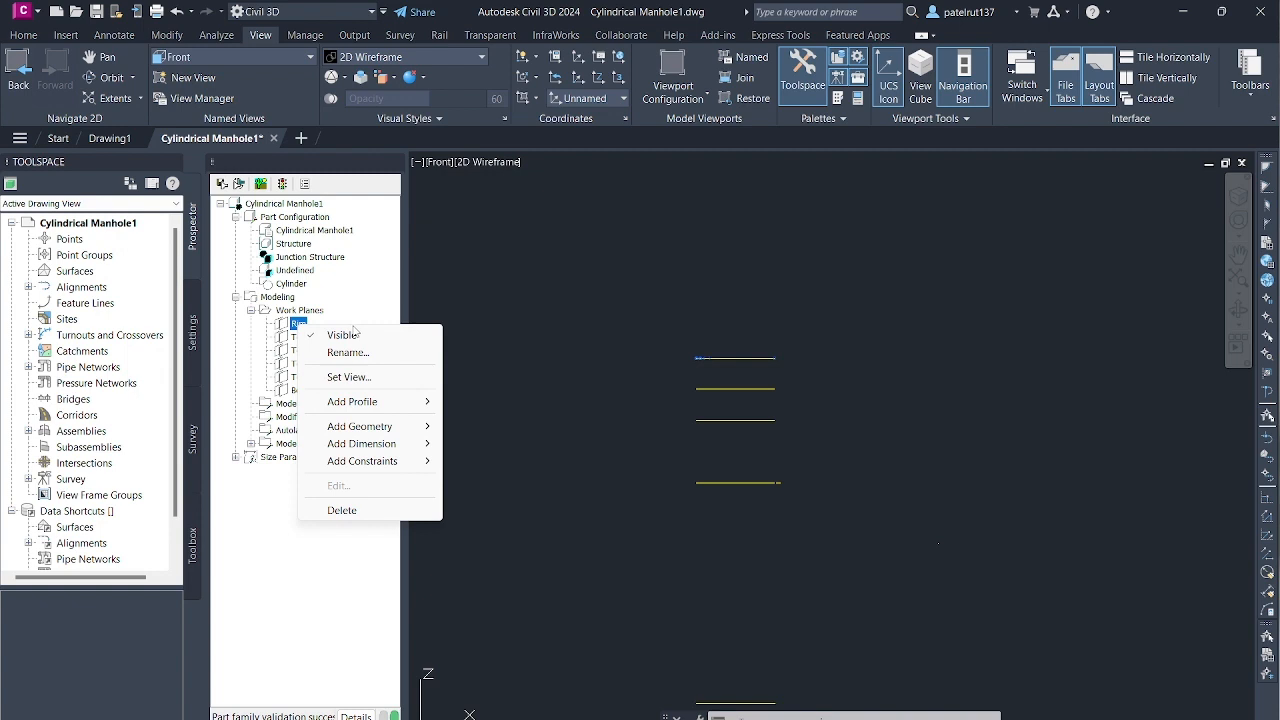
click(368, 379)
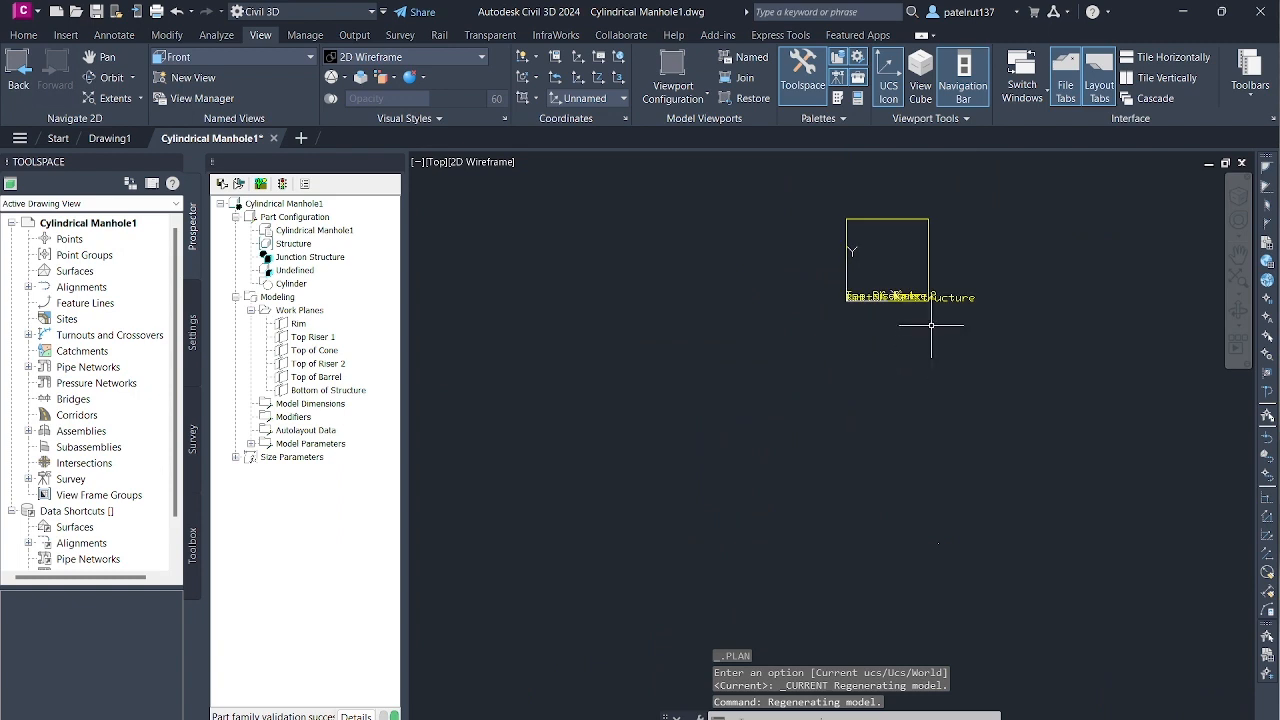
scroll(931, 325, up, 8)
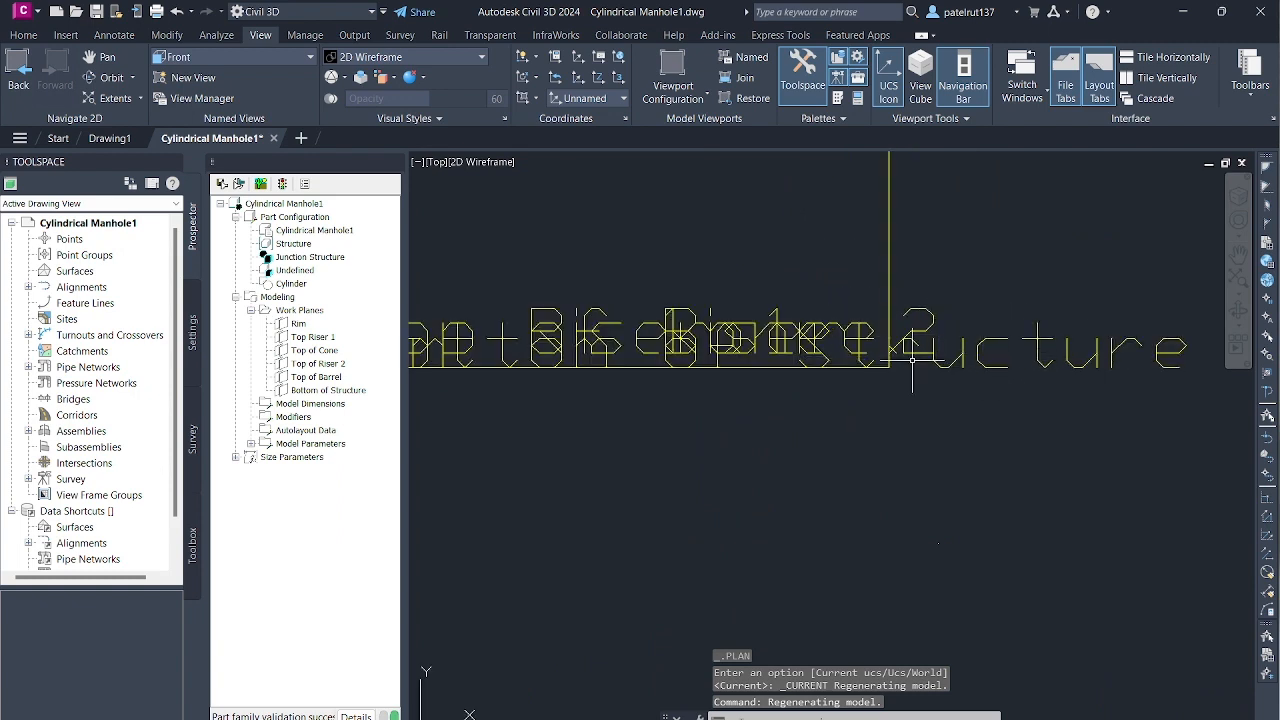
scroll(489, 331, down, 4)
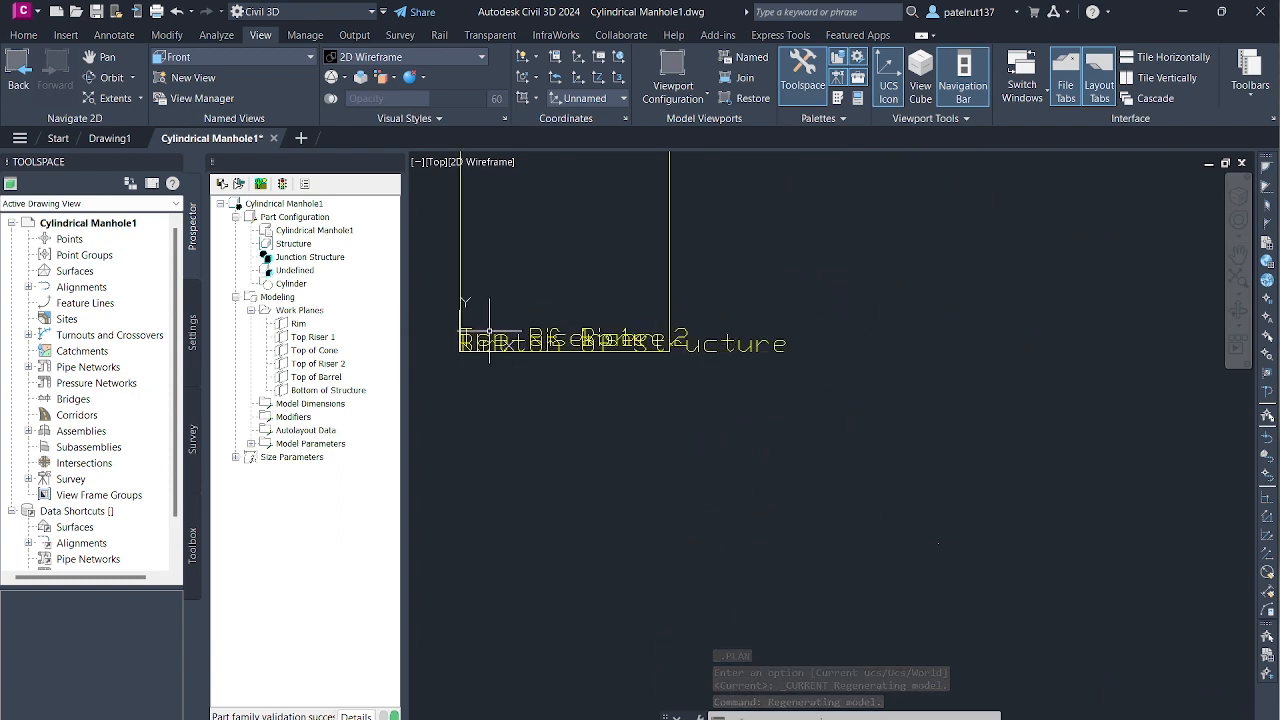
scroll(489, 331, up, 3)
scroll(489, 331, down, 3)
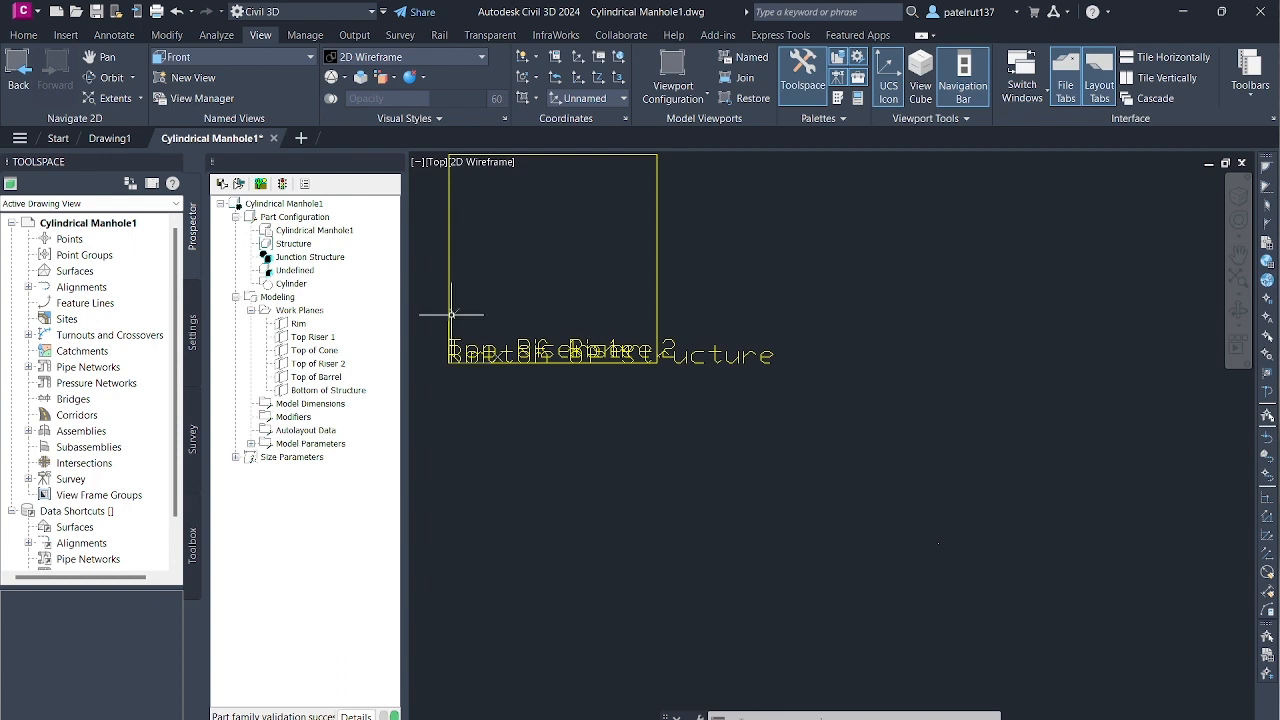
- Try adding a circular profile of radius 12 to the Rim work plane, centred on the midpoint of the plane's left edge
right_click(298, 324)
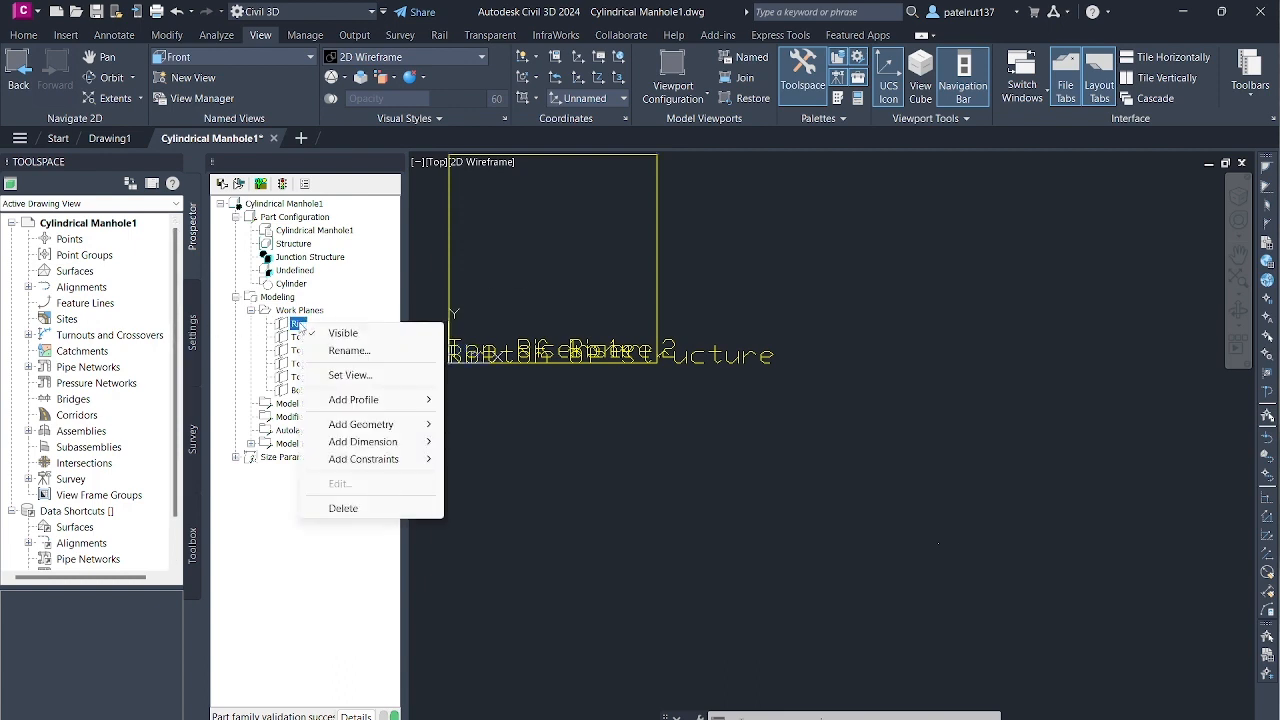
mouse_move(378, 402)
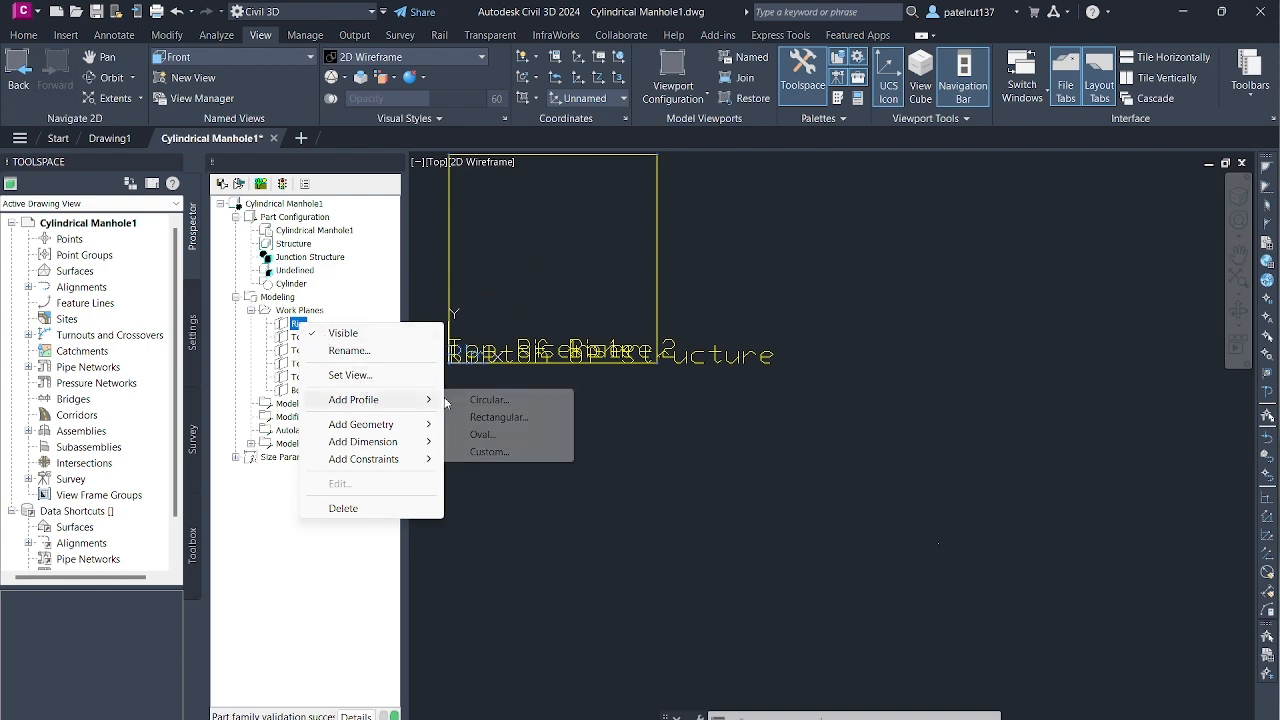
click(488, 400)
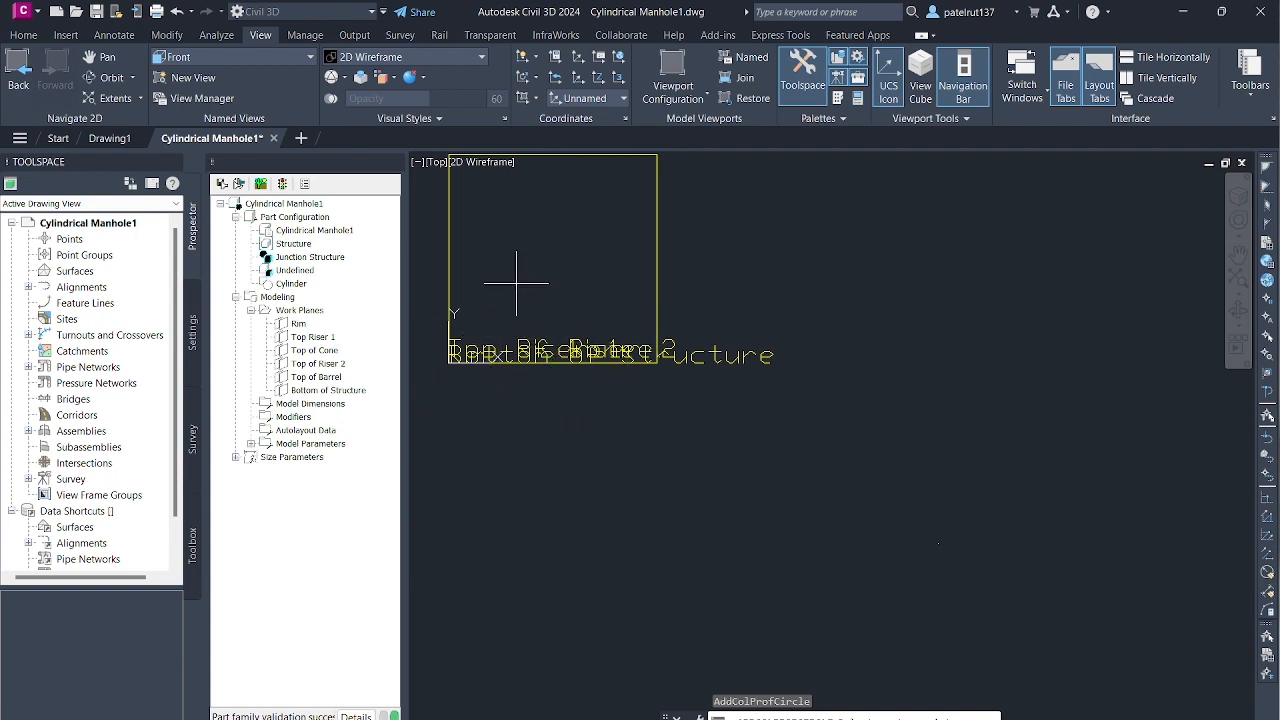
scroll(516, 275, down, 2)
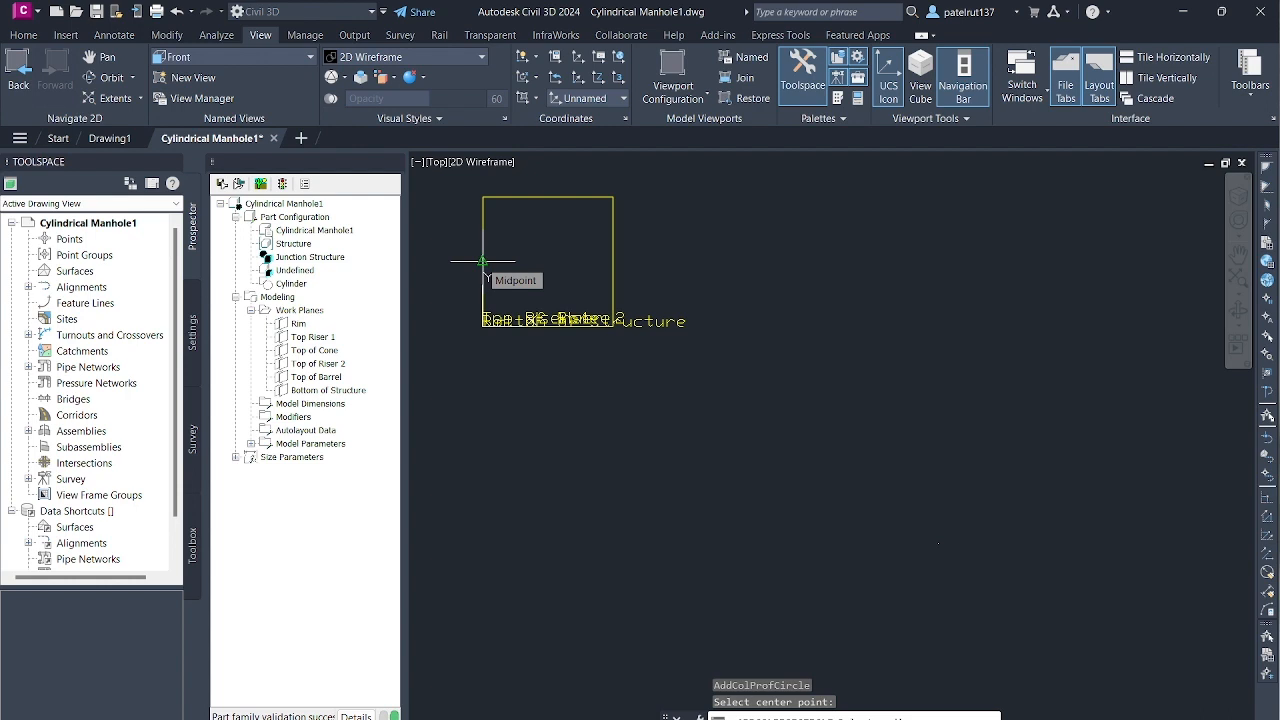
click(483, 262)
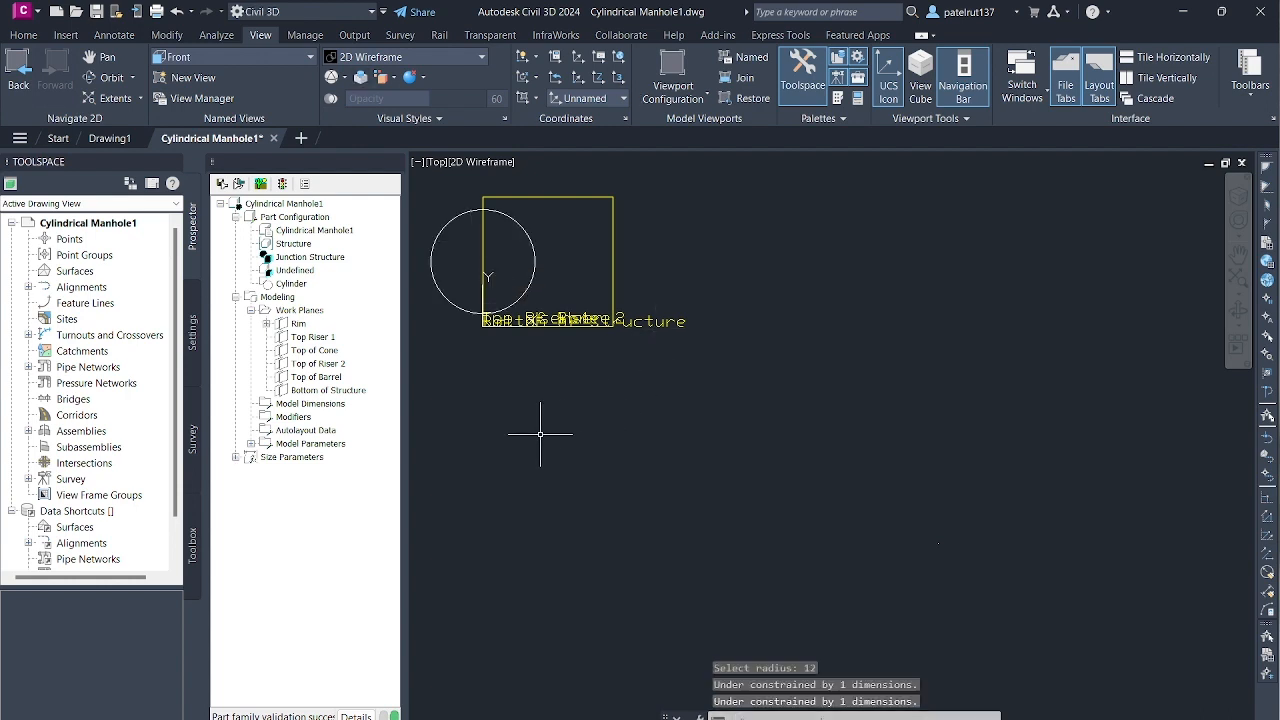
scroll(429, 243, up, 8)
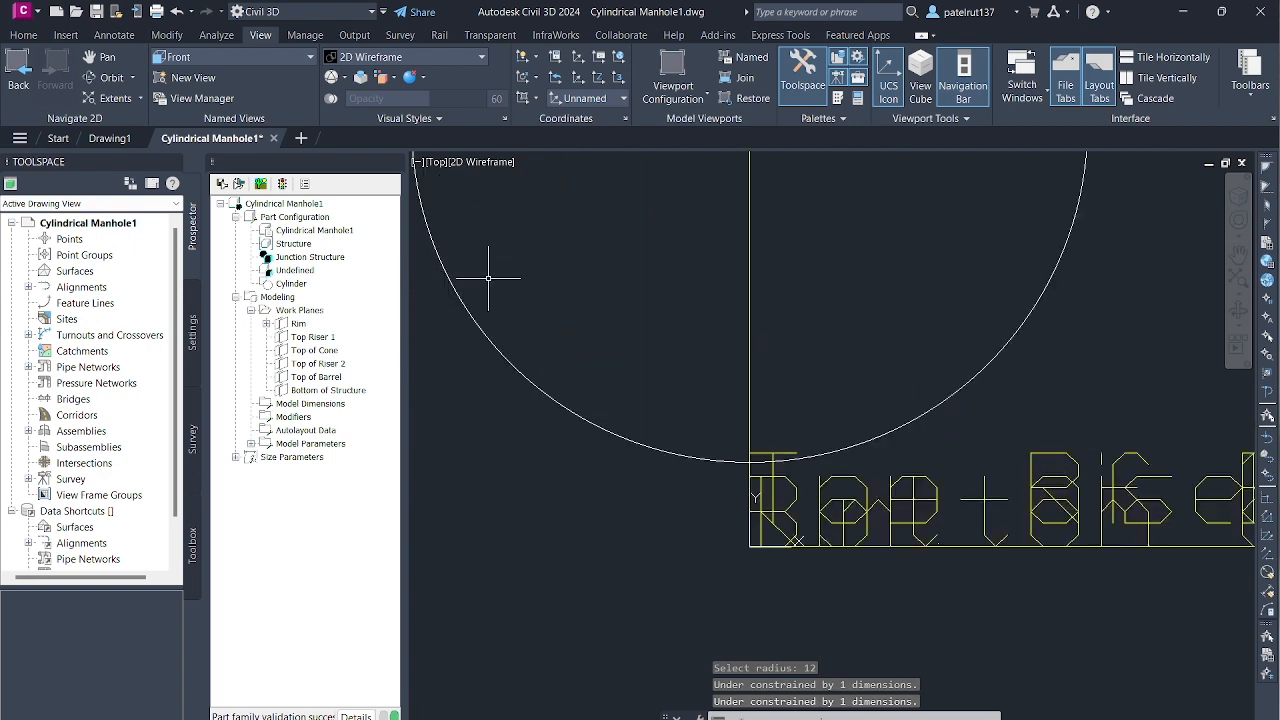
scroll(491, 271, down, 6)
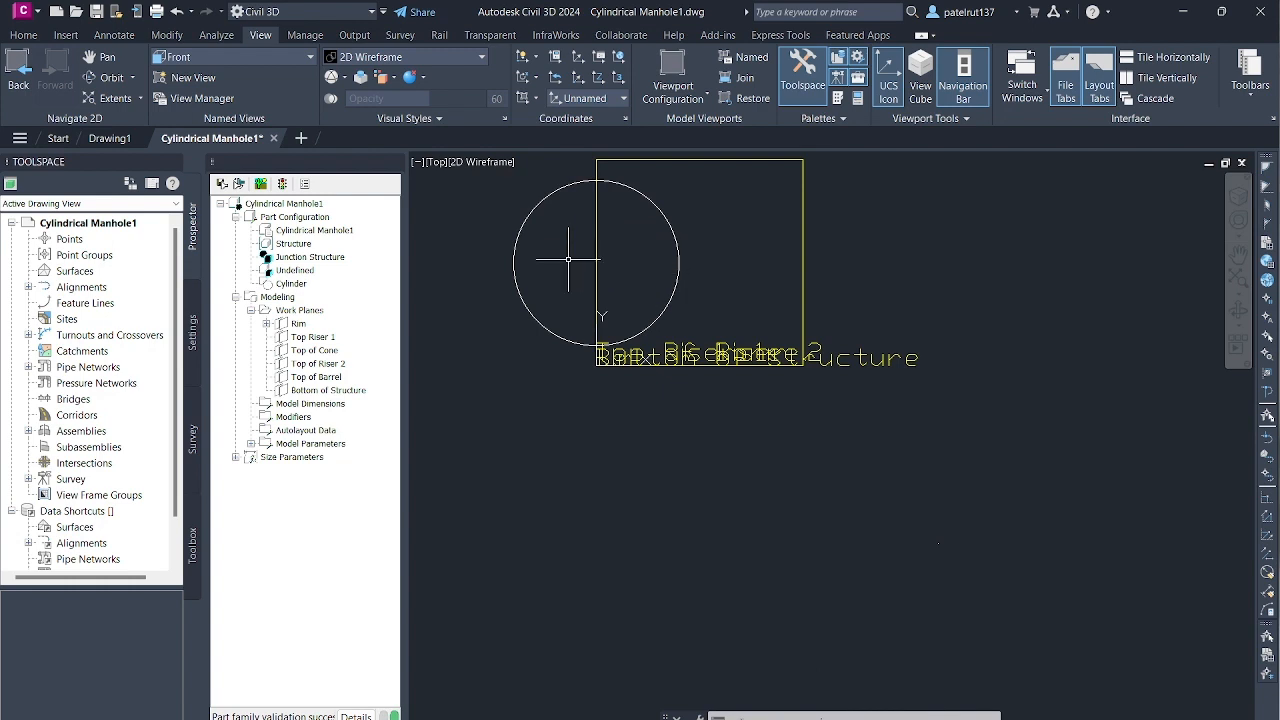
- Switch to the SW Isometric view to examine the rim circle's position against the stacked work planes
click(310, 56)
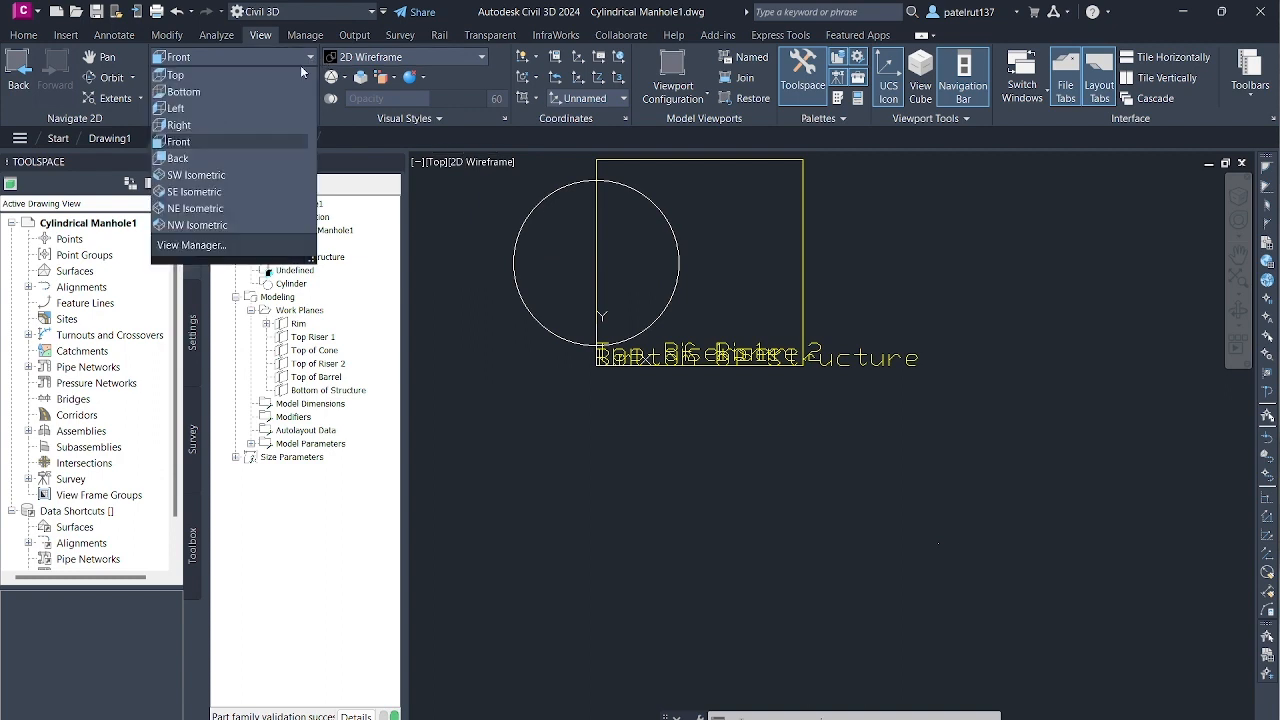
click(222, 172)
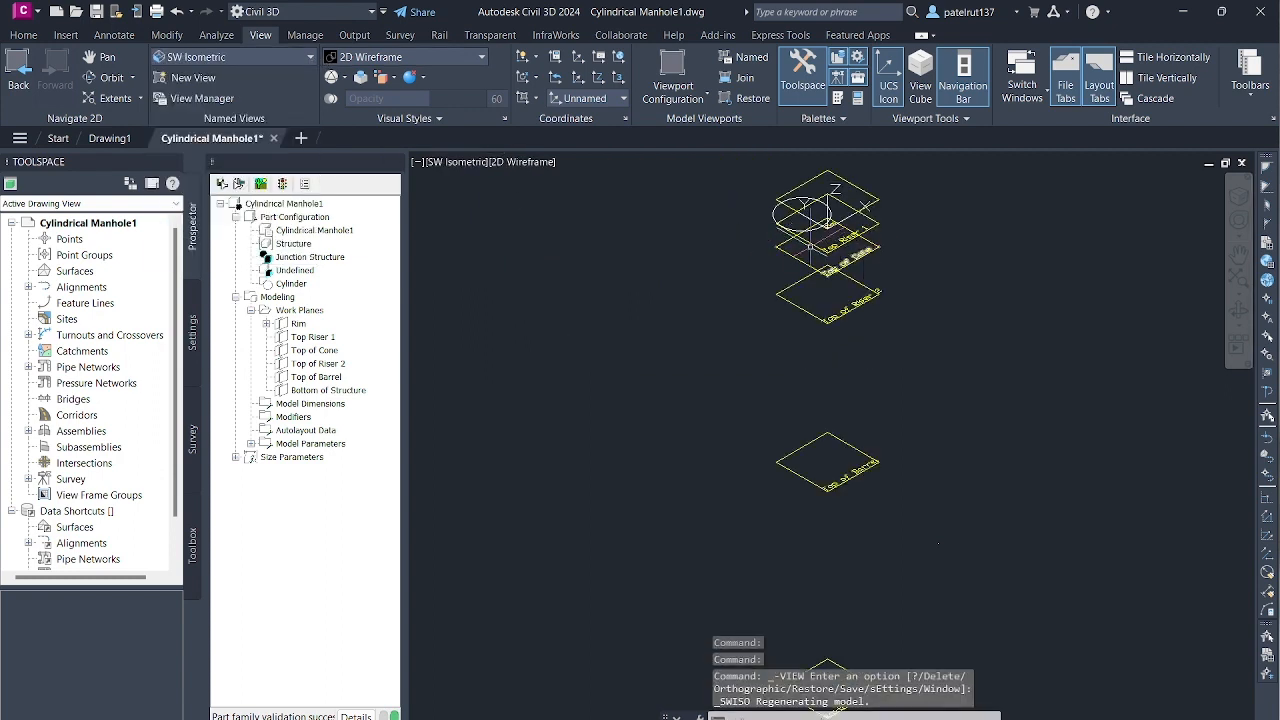
scroll(750, 250, down, 2)
scroll(740, 187, up, 2)
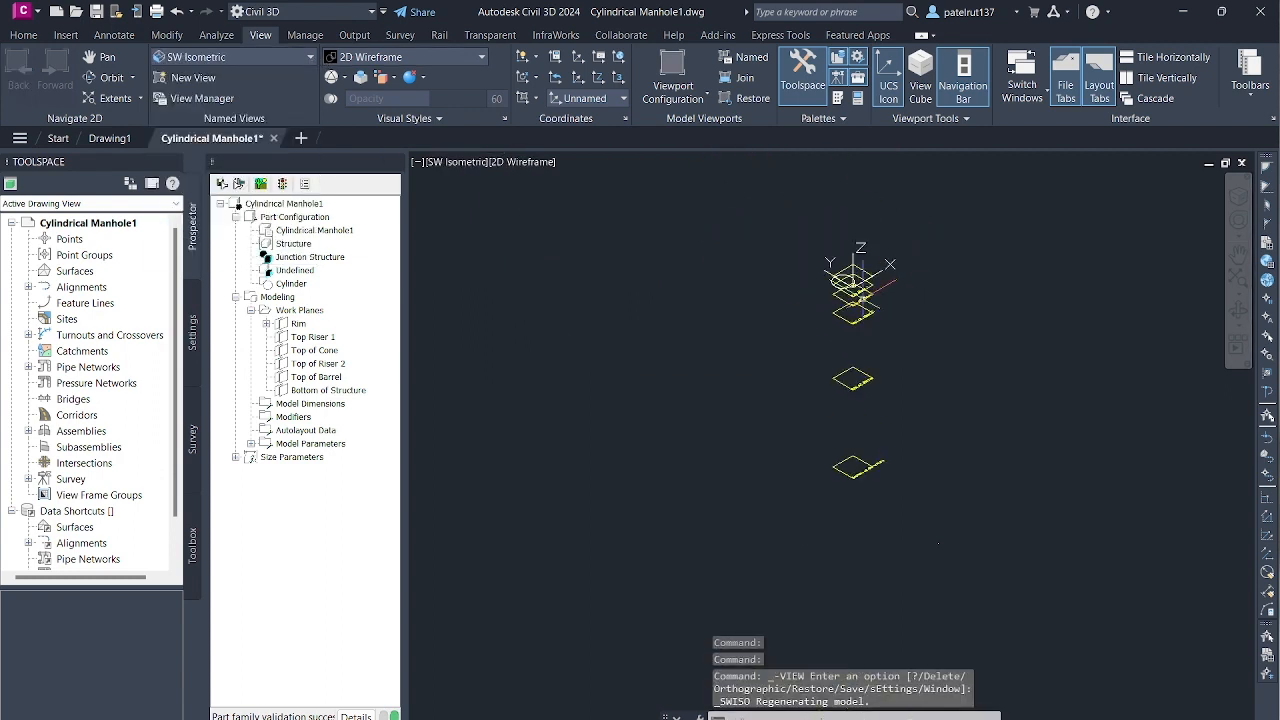
scroll(850, 280, up, 5)
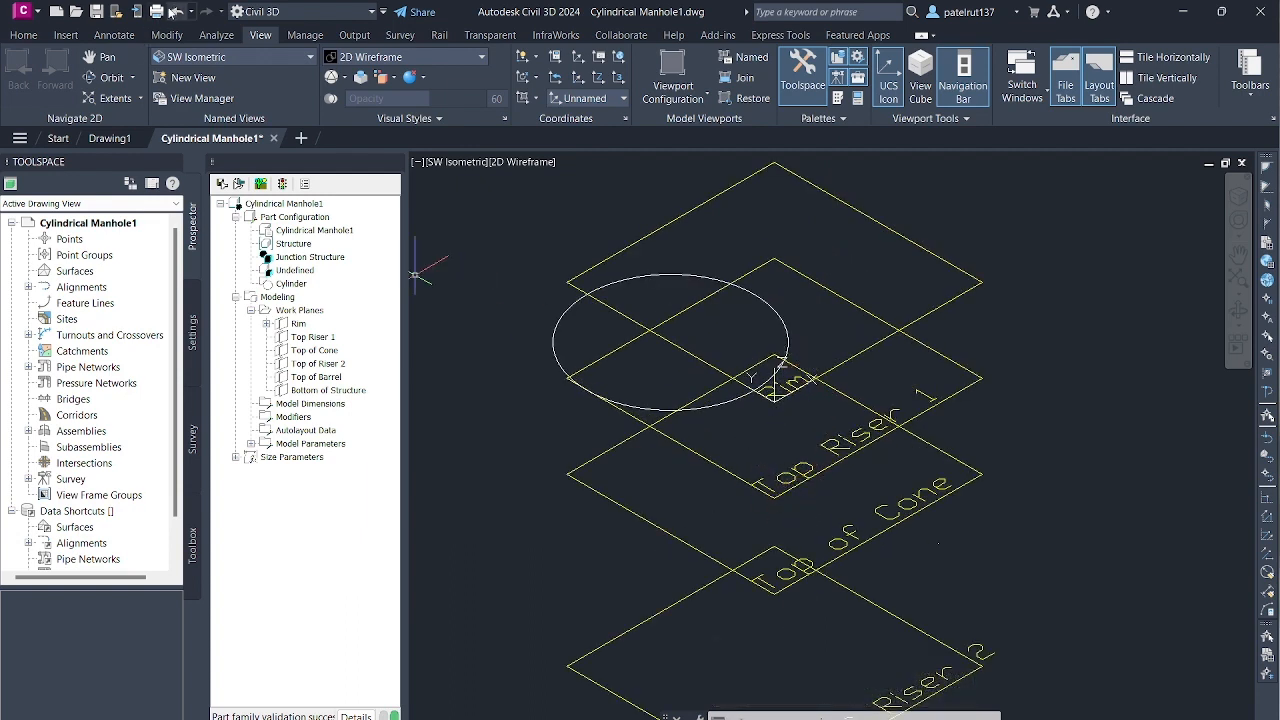
- Return from the isometric view to the plan view of the Rim work plane
click(219, 57)
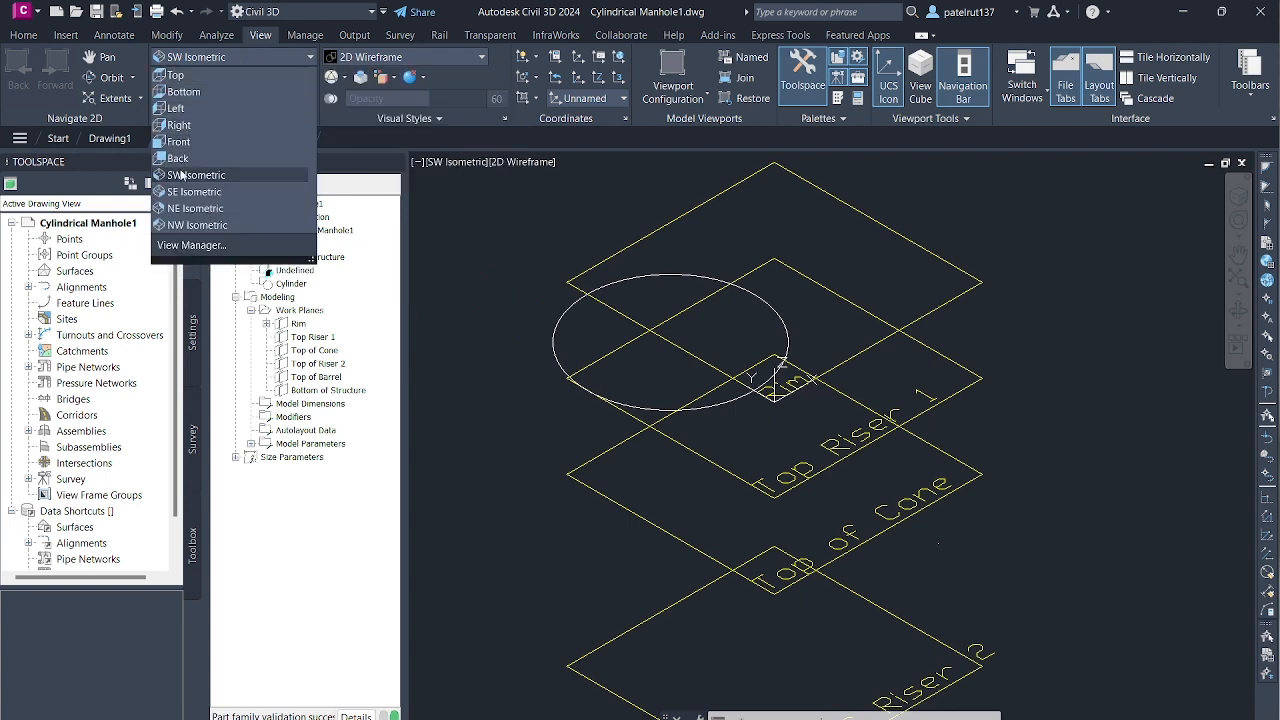
click(298, 324)
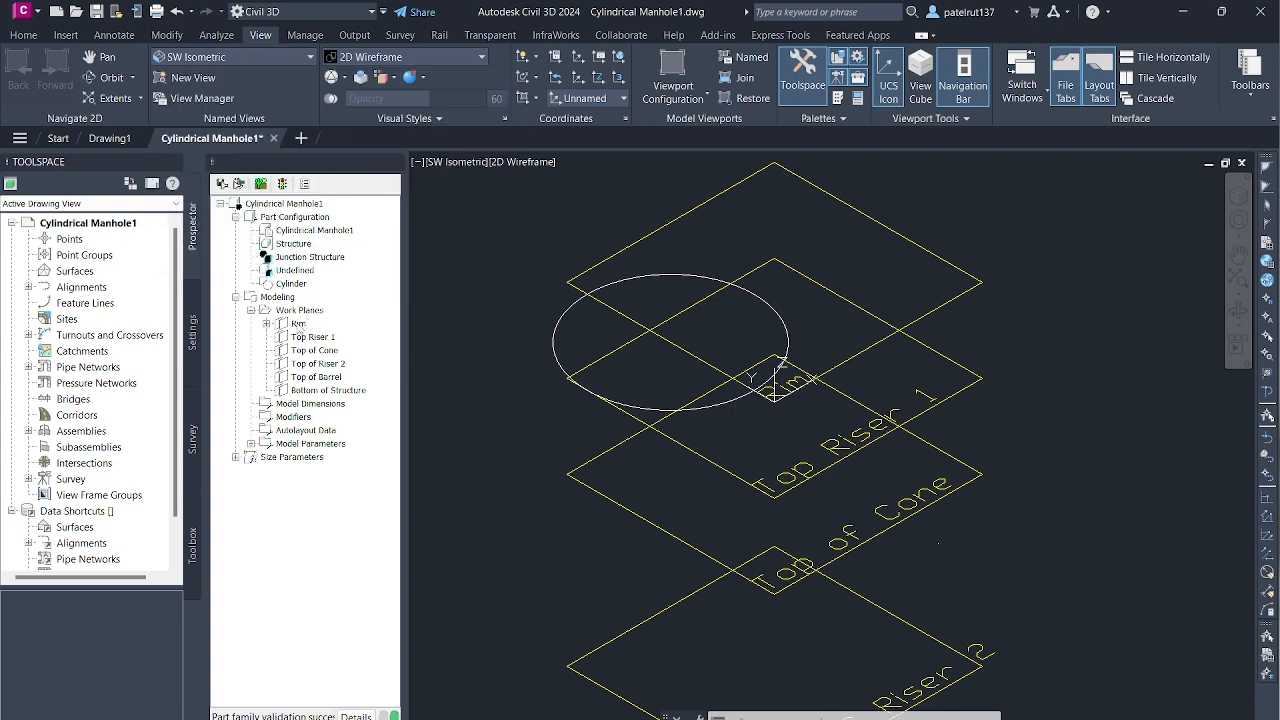
right_click(297, 325)
click(343, 379)
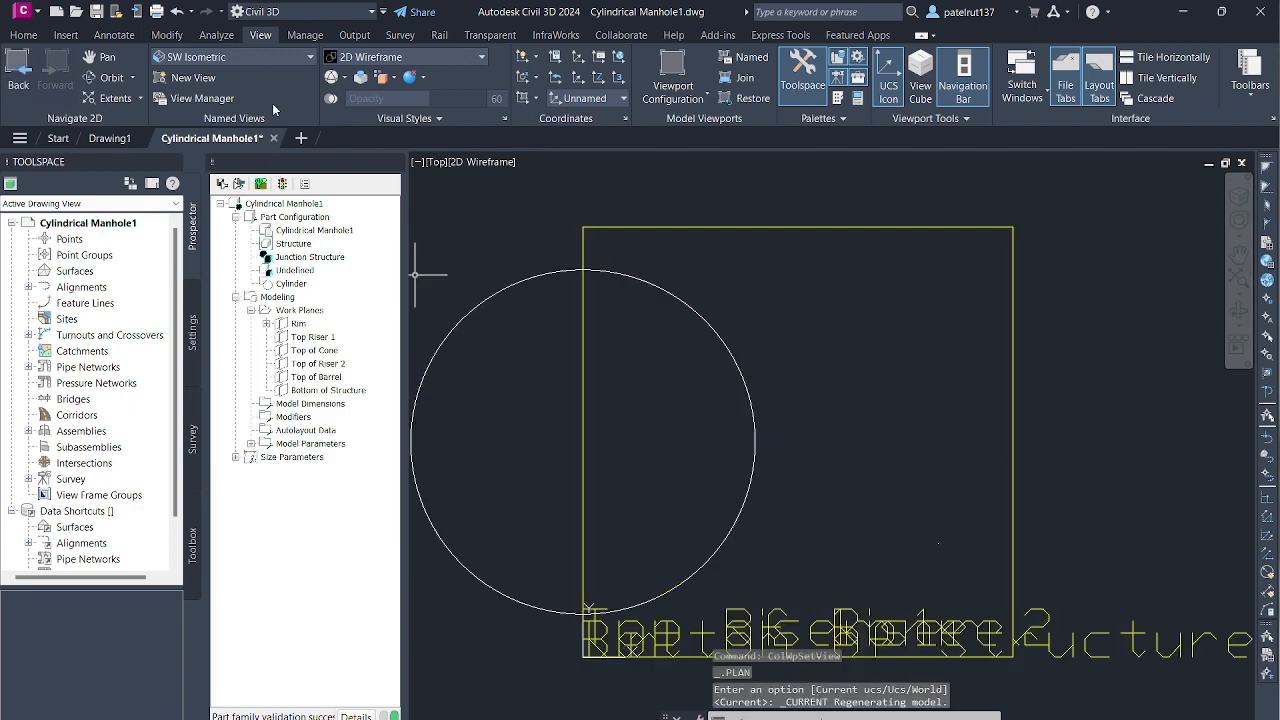
- Undo the view changes and the circular profile added to the Rim work plane
click(176, 11)
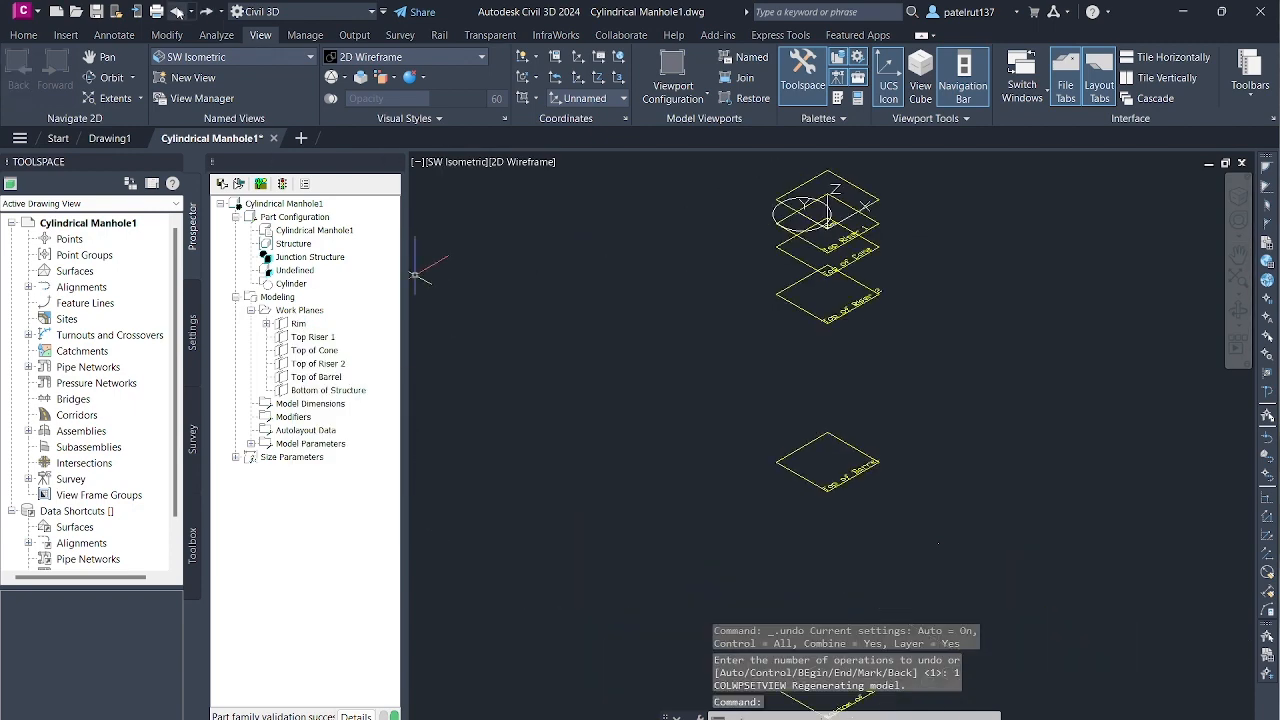
click(176, 11)
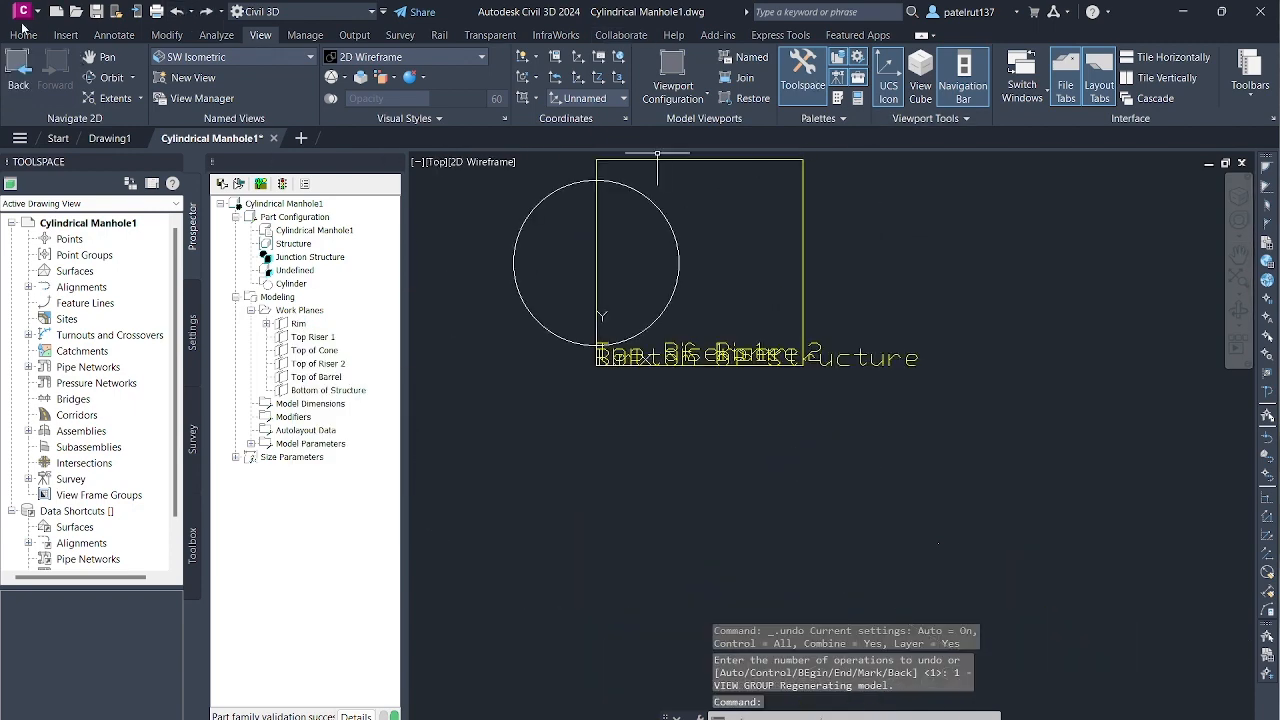
click(176, 11)
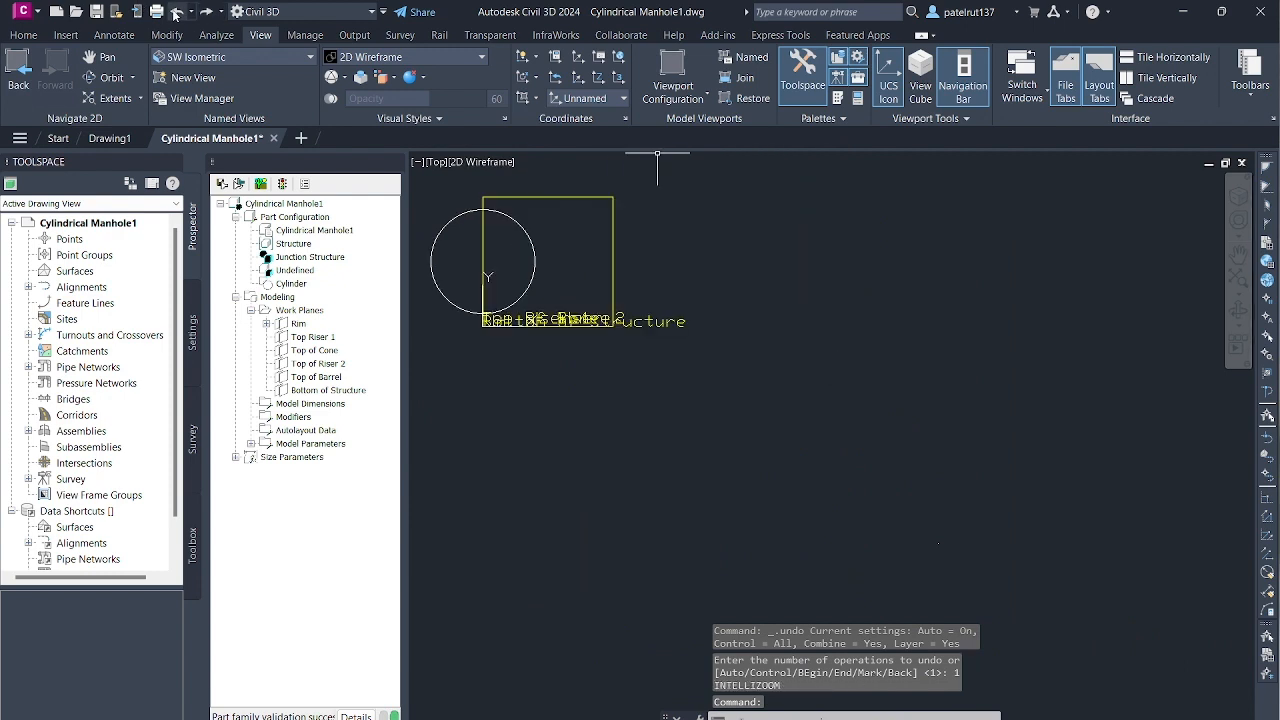
click(176, 13)
scroll(562, 335, down, 5)
scroll(540, 282, up, 7)
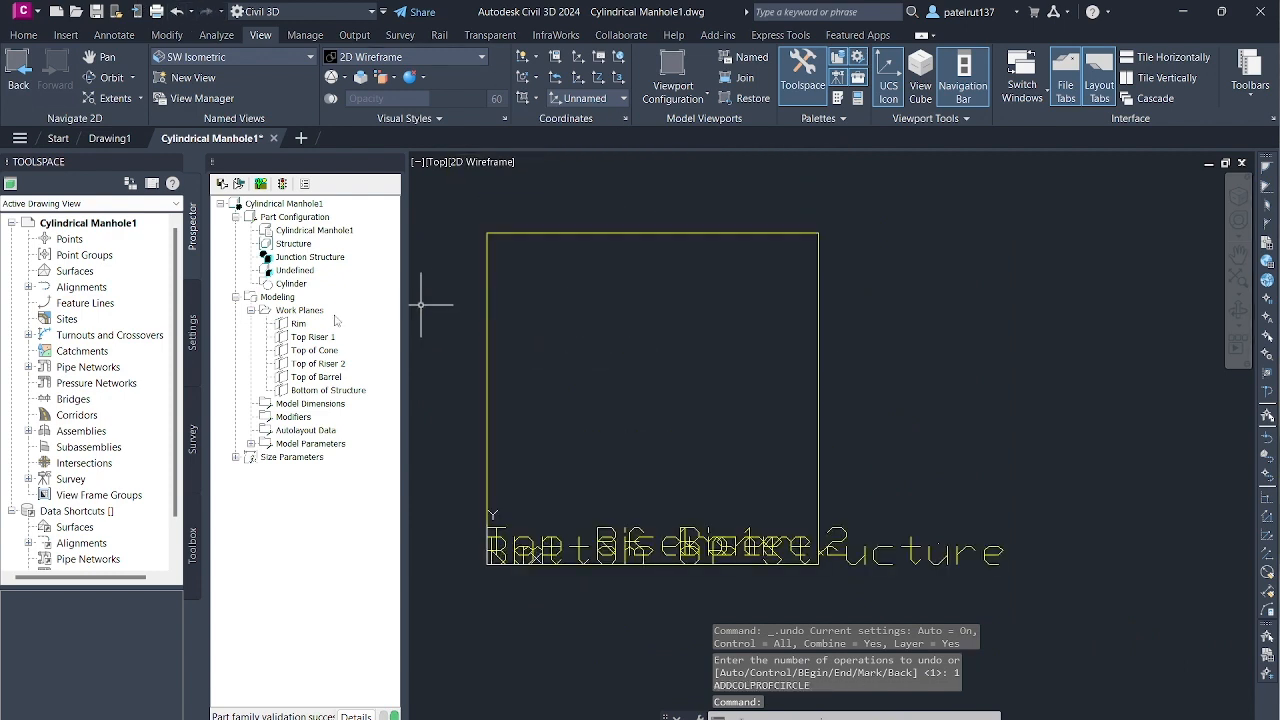
- Add a circular profile of radius 12 to the Rim work plane, centred about 14.8 inward from the midpoint of its left edge
right_click(298, 325)
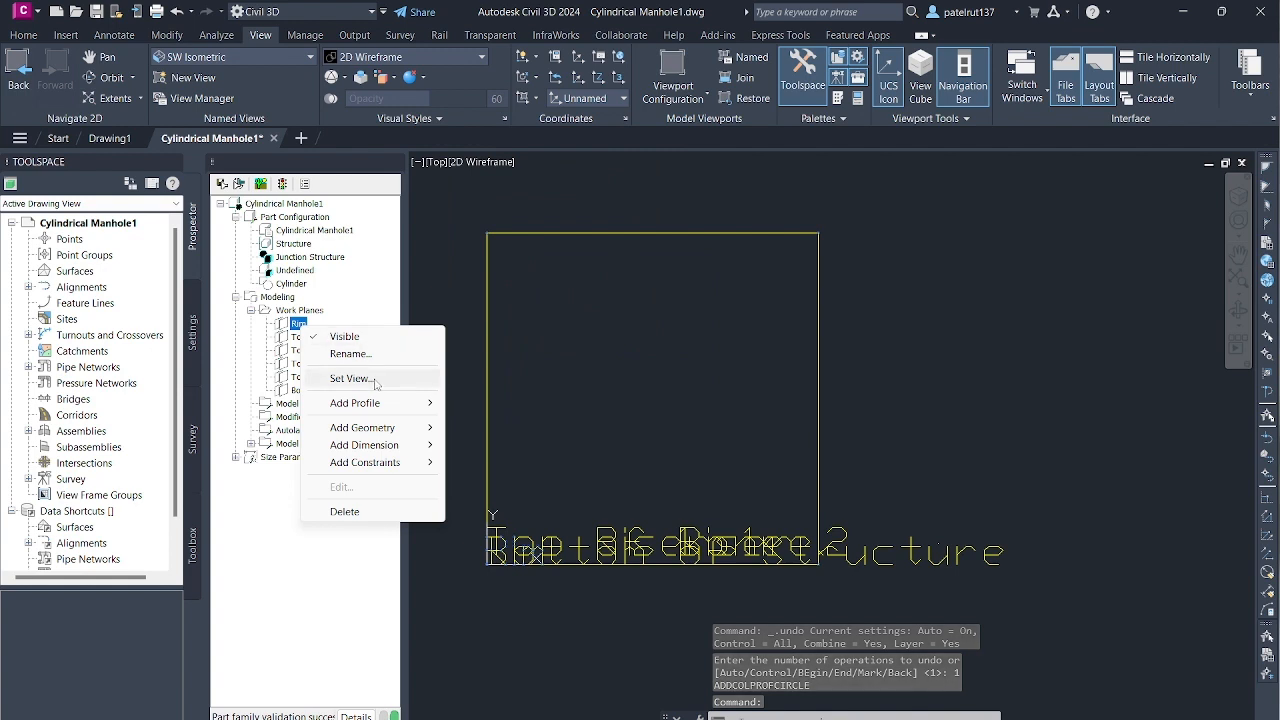
mouse_move(372, 403)
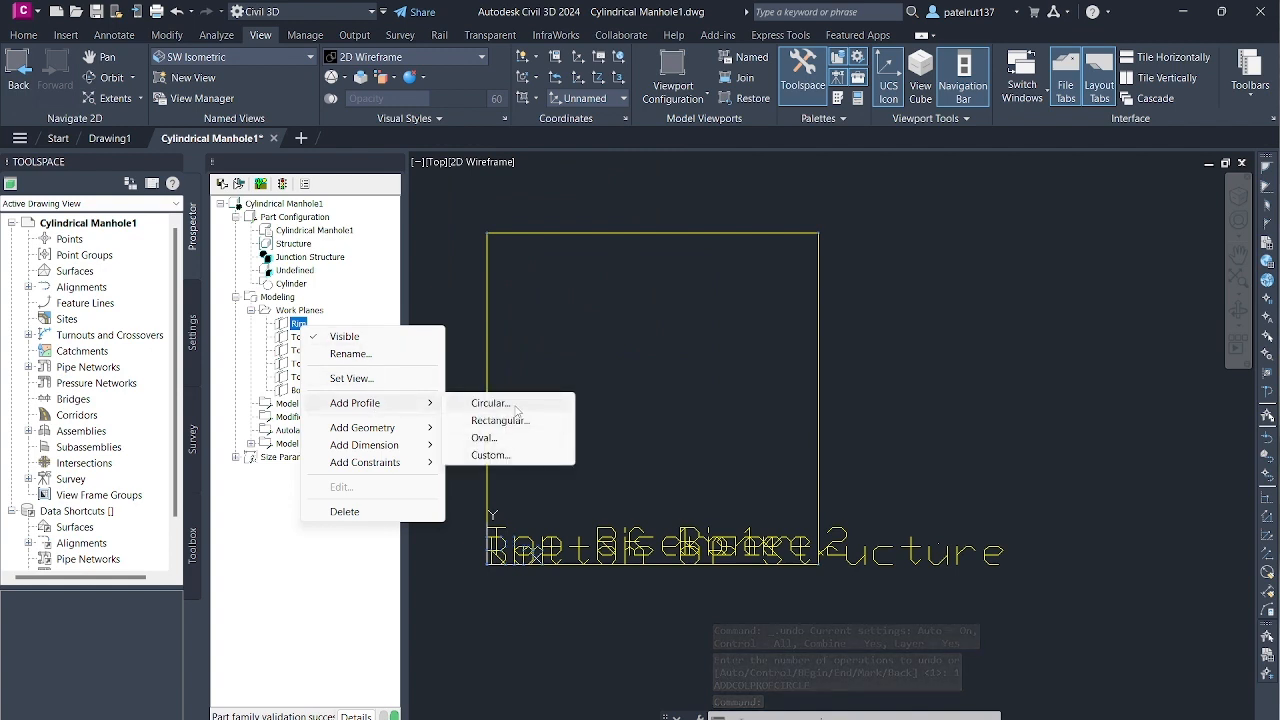
click(488, 403)
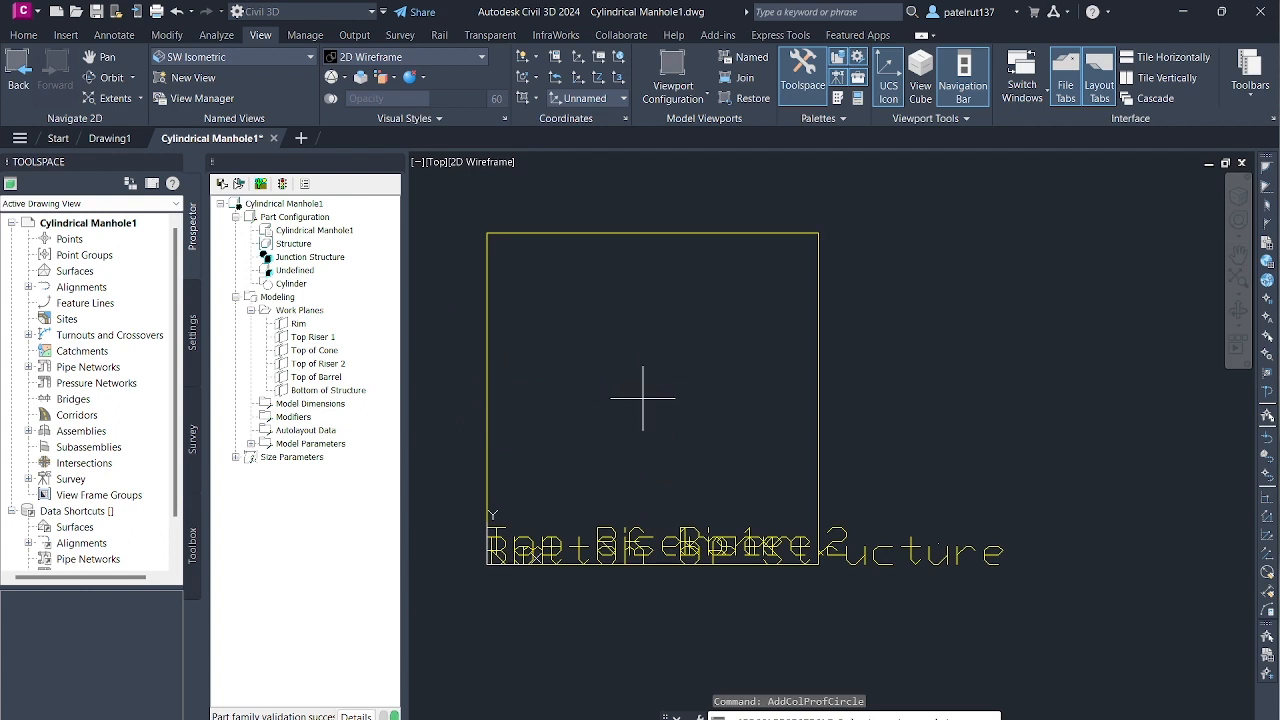
scroll(726, 391, down, 4)
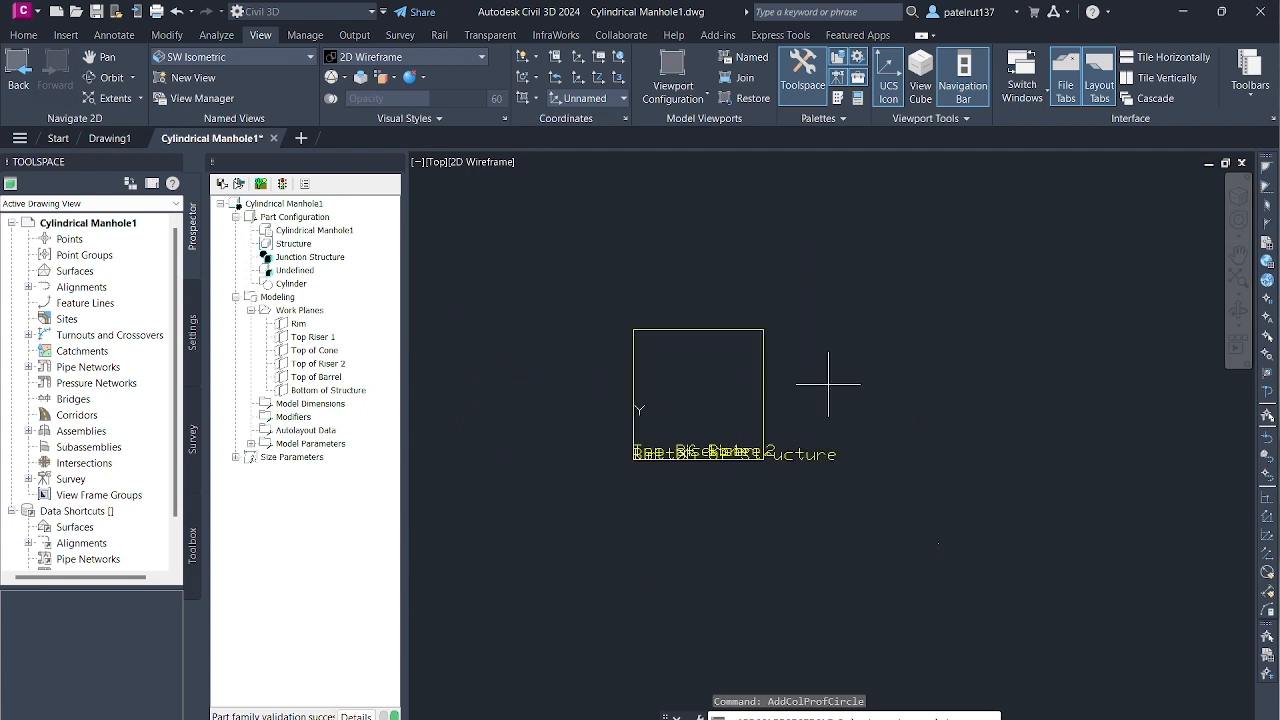
scroll(700, 386, up, 3)
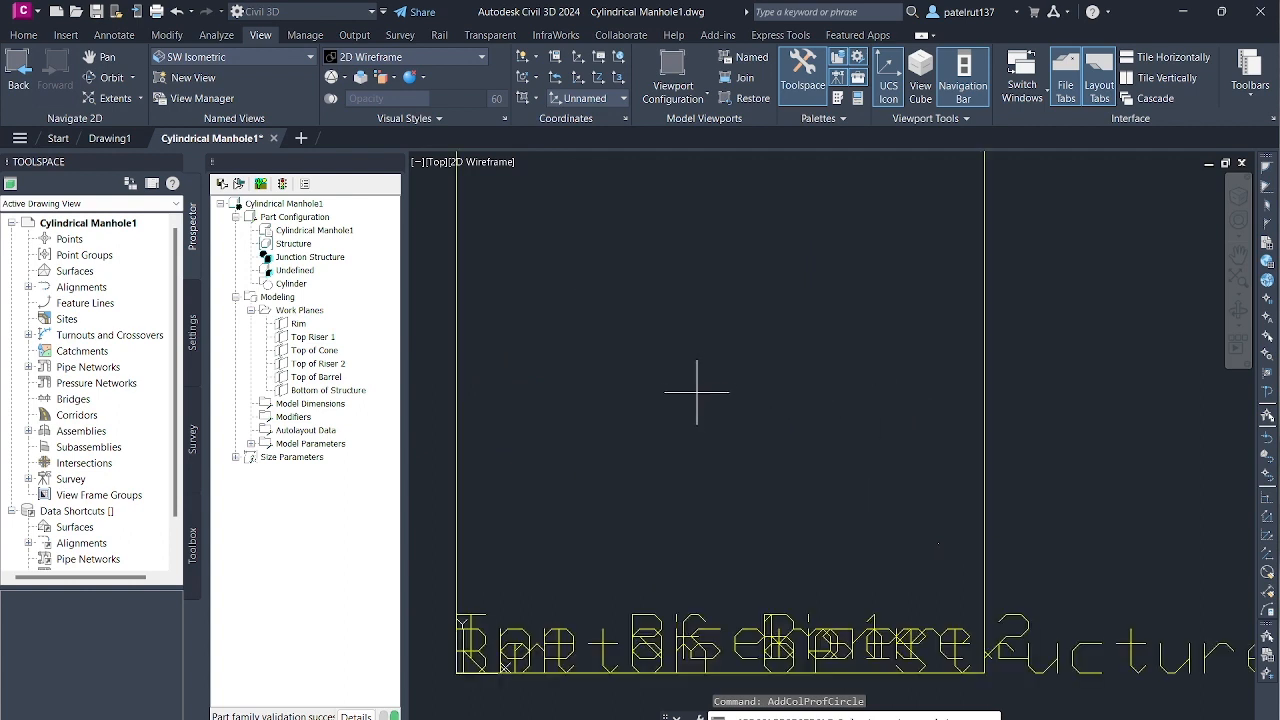
scroll(703, 371, down, 2)
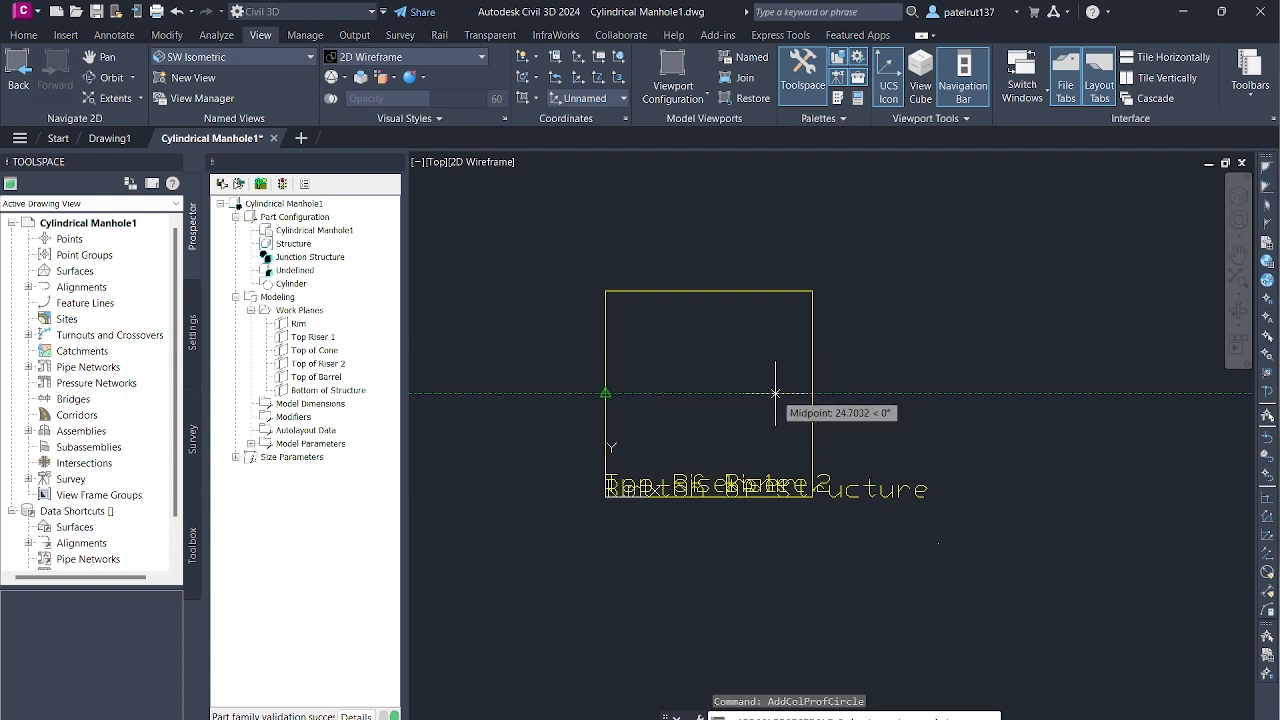
click(707, 393)
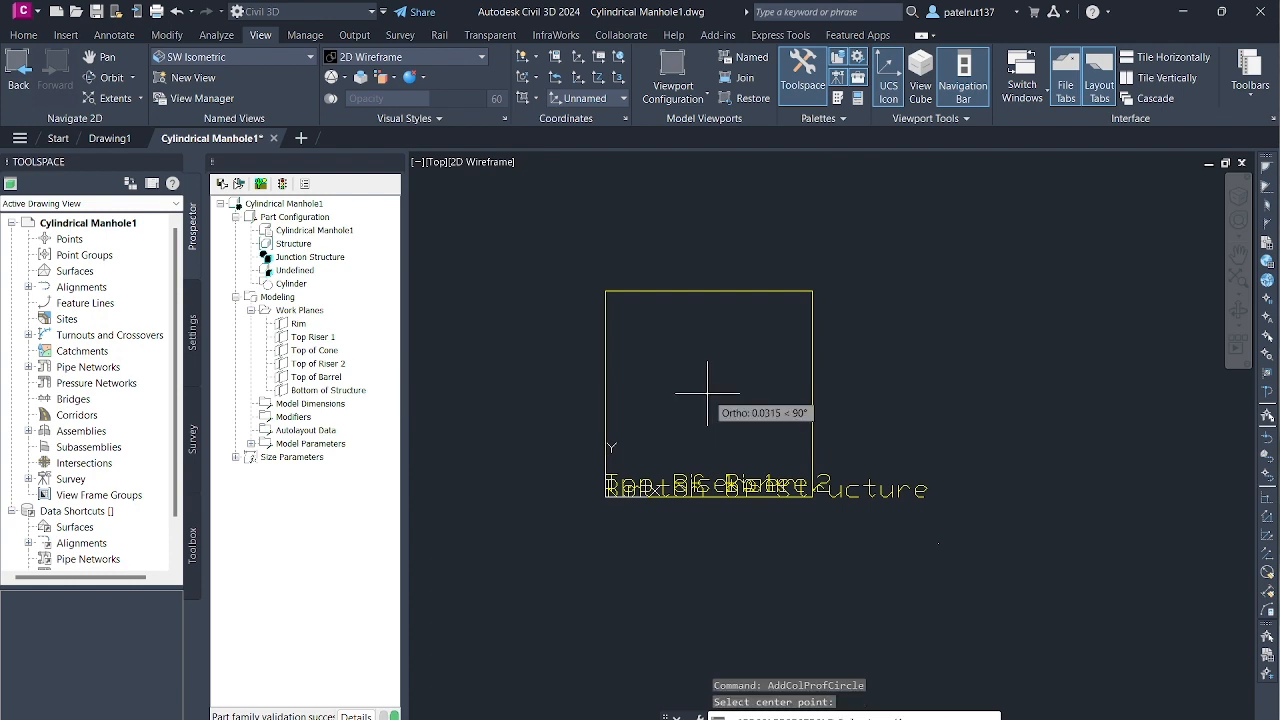
click(708, 394)
text(12)
key(Return)
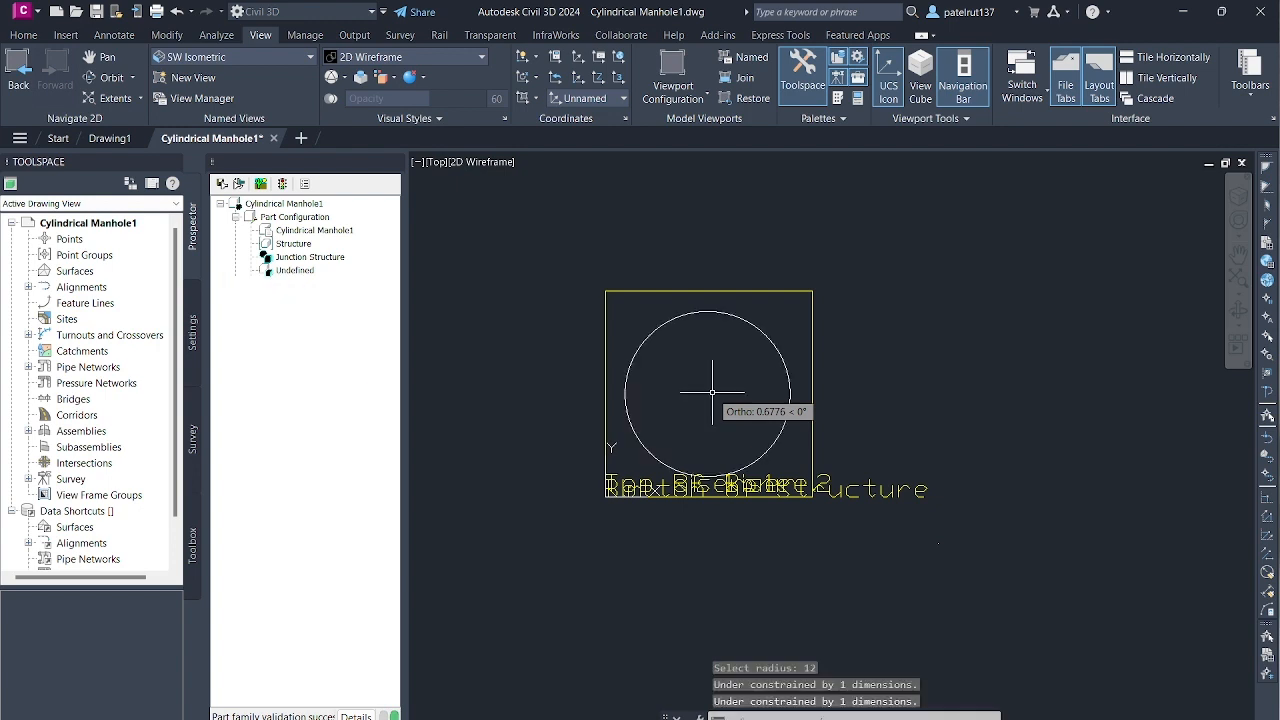
- Switch to the SW Isometric view to examine where the rim circle sits within the stacked work planes
scroll(711, 402, up, 5)
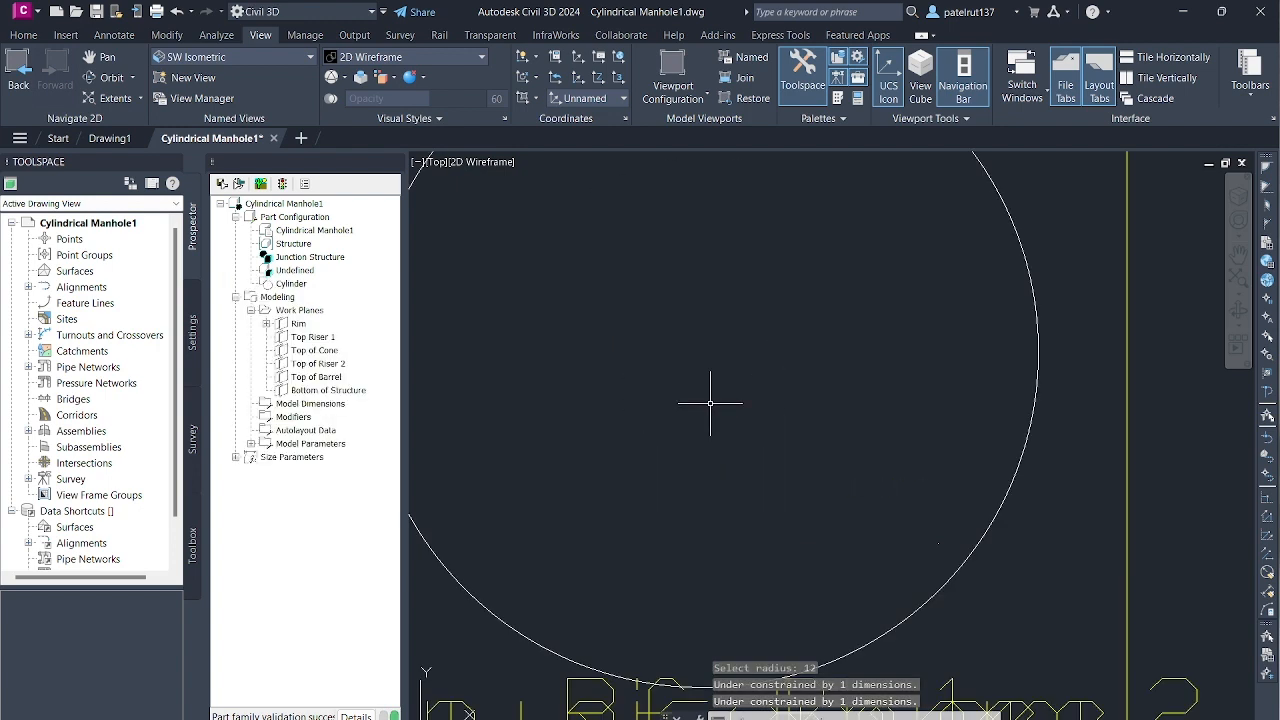
click(308, 59)
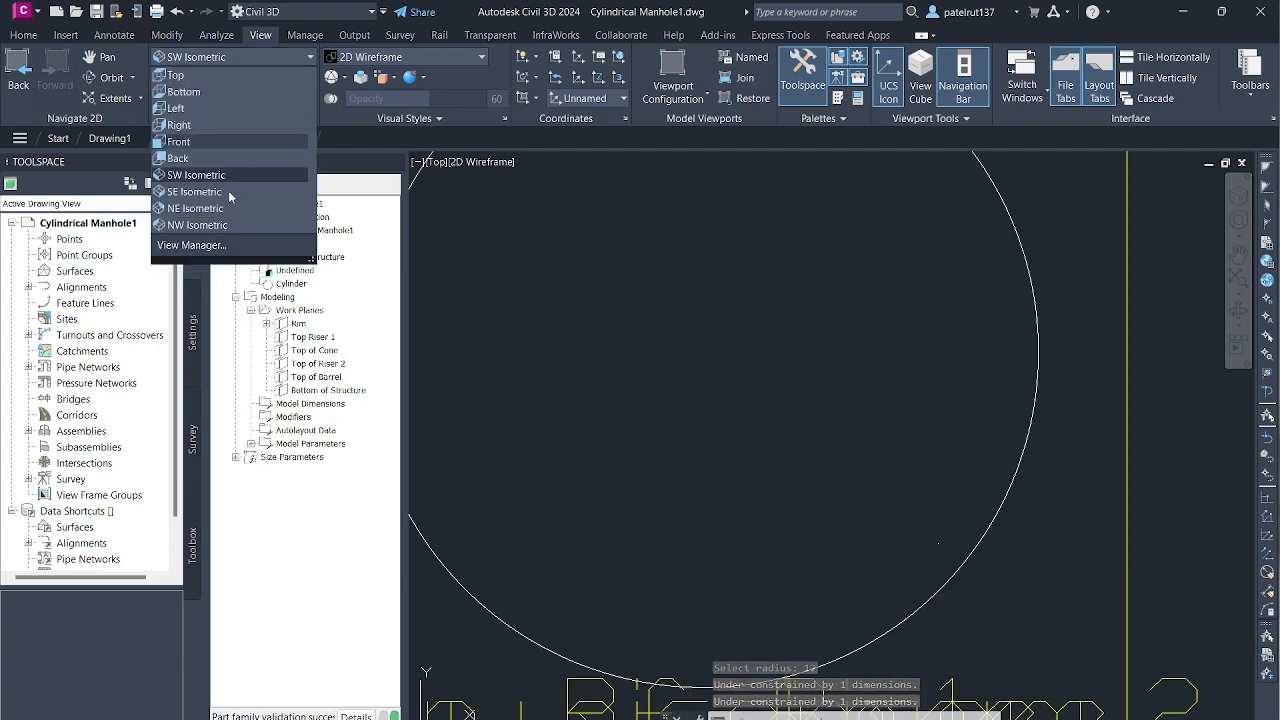
click(231, 176)
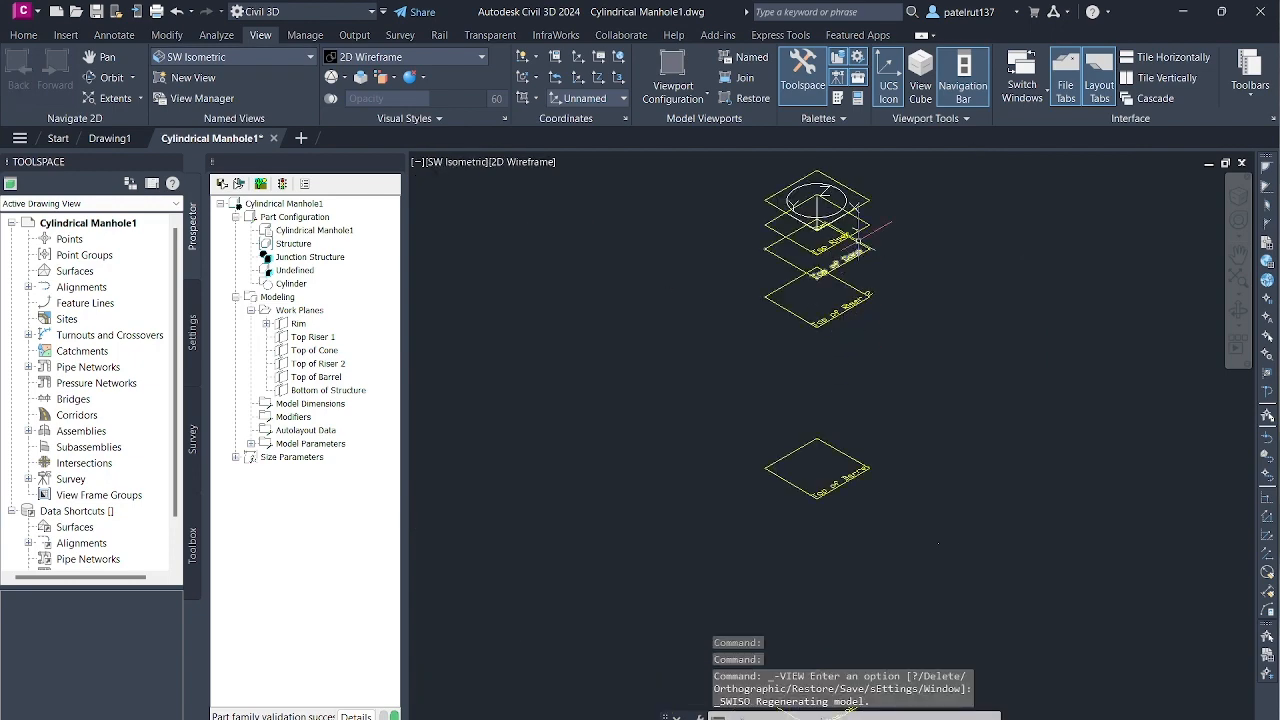
scroll(814, 263, down, 2)
scroll(818, 252, up, 8)
scroll(765, 200, down, 6)
scroll(765, 200, up, 2)
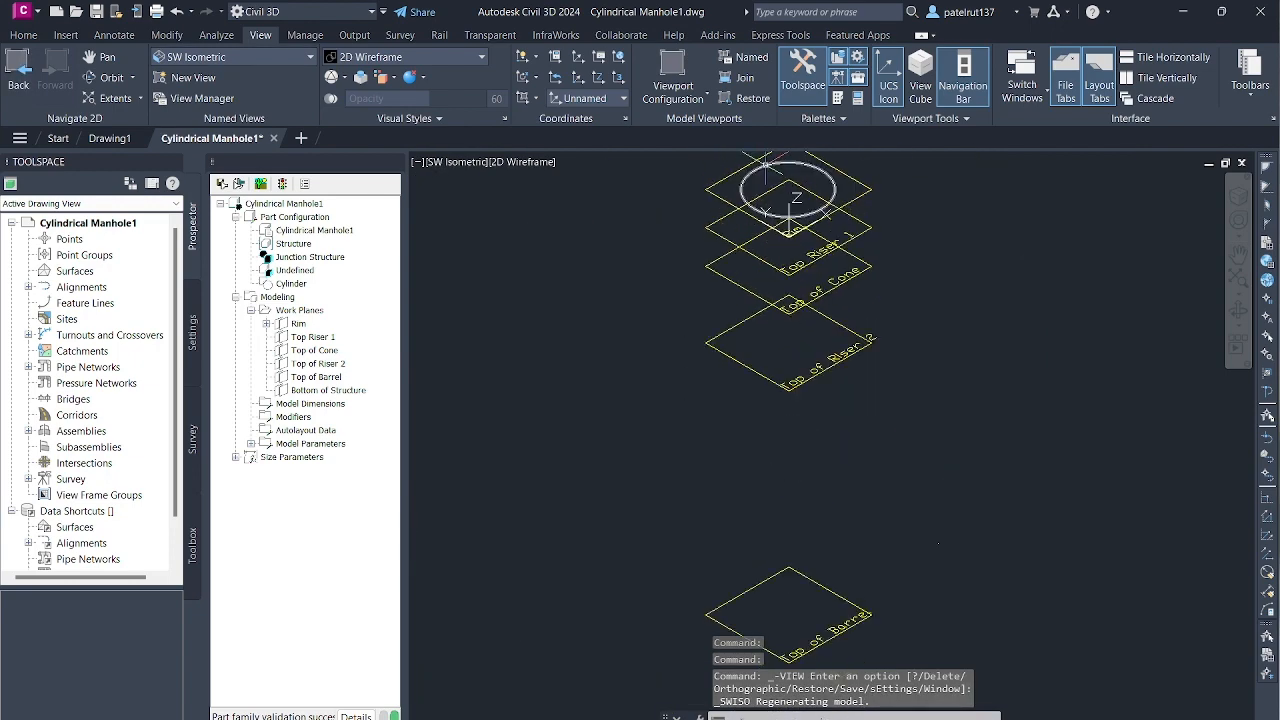
scroll(765, 200, down, 3)
scroll(770, 220, up, 10)
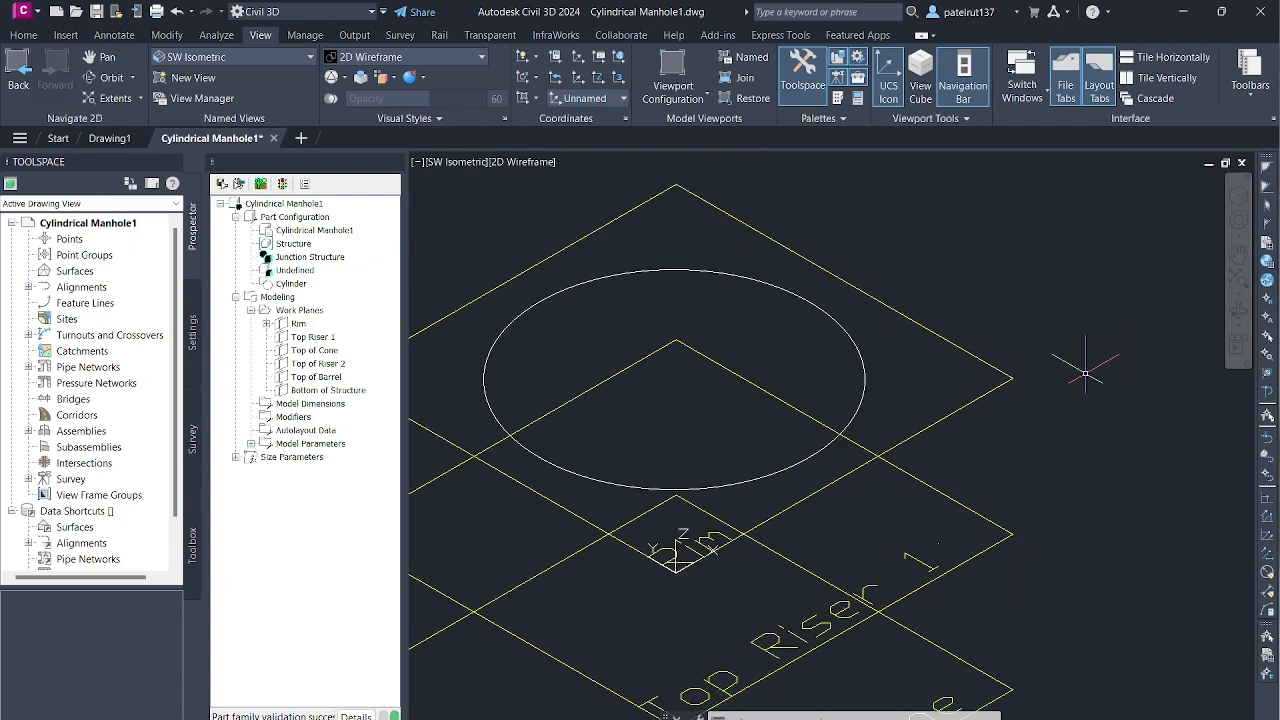
scroll(639, 380, down, 4)
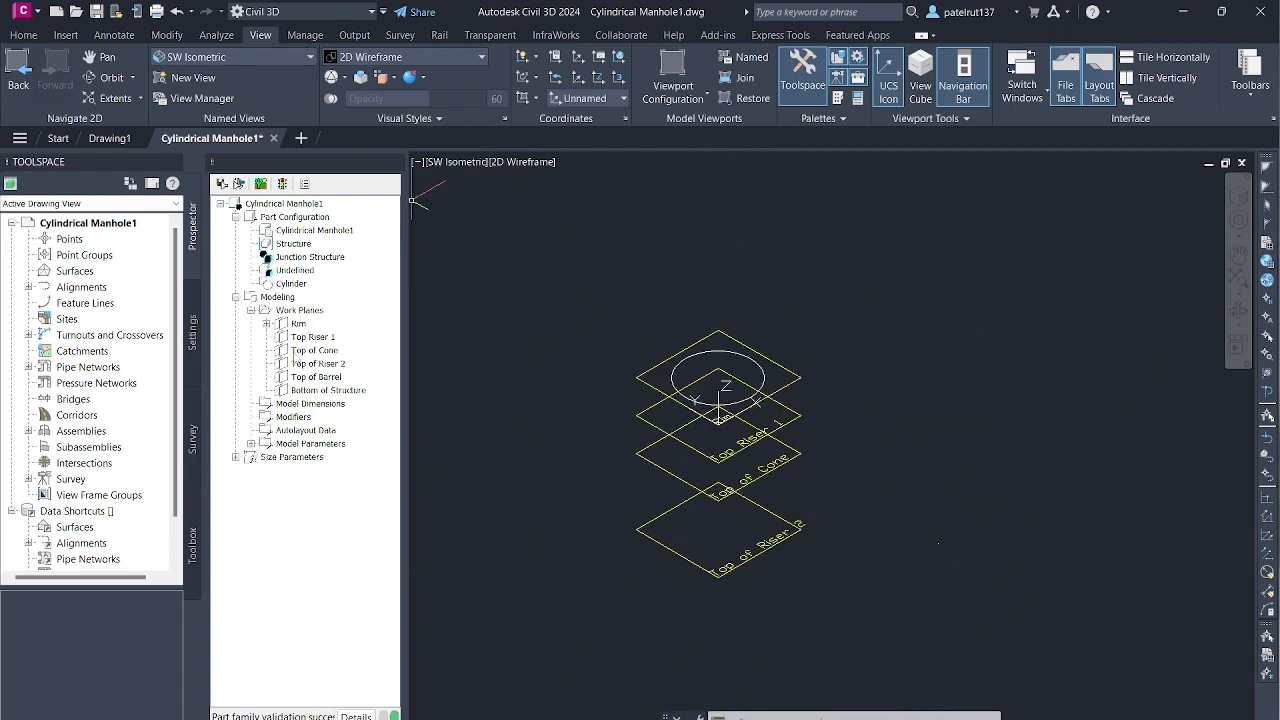
- Set the view to the plan of the Rim work plane
click(299, 325)
right_click(299, 325)
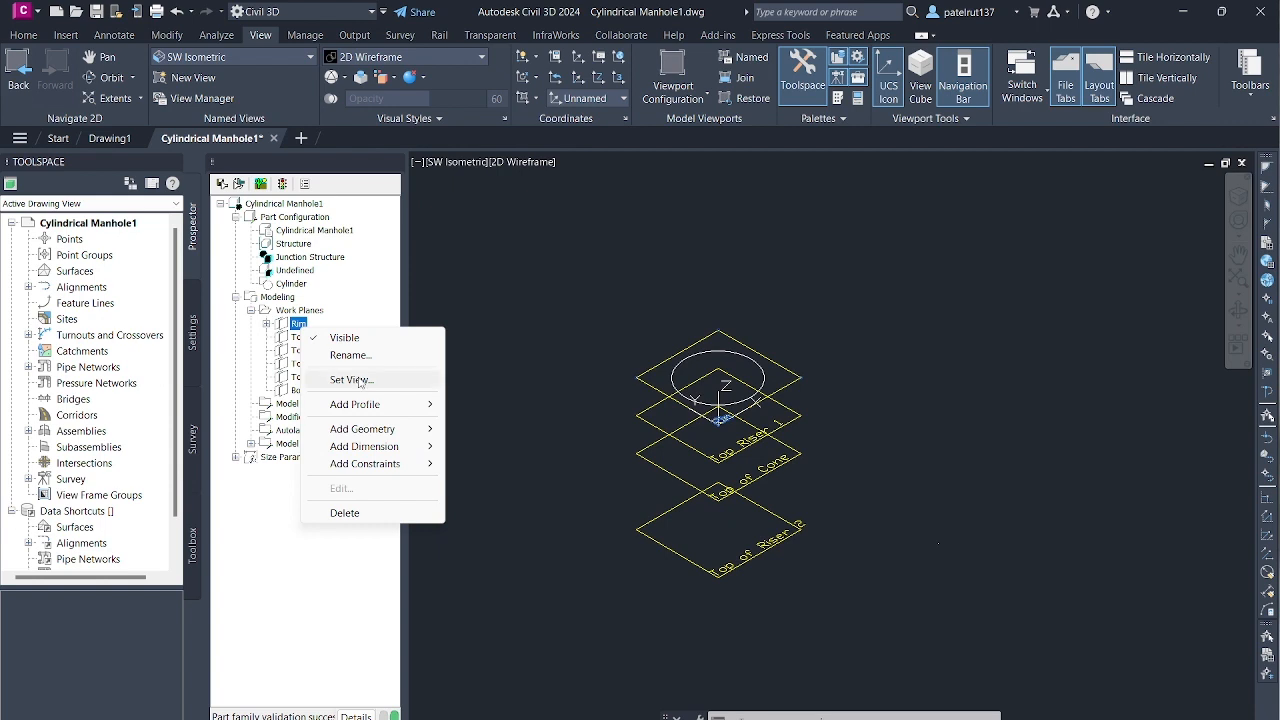
click(348, 379)
scroll(679, 419, down, 5)
scroll(698, 485, up, 3)
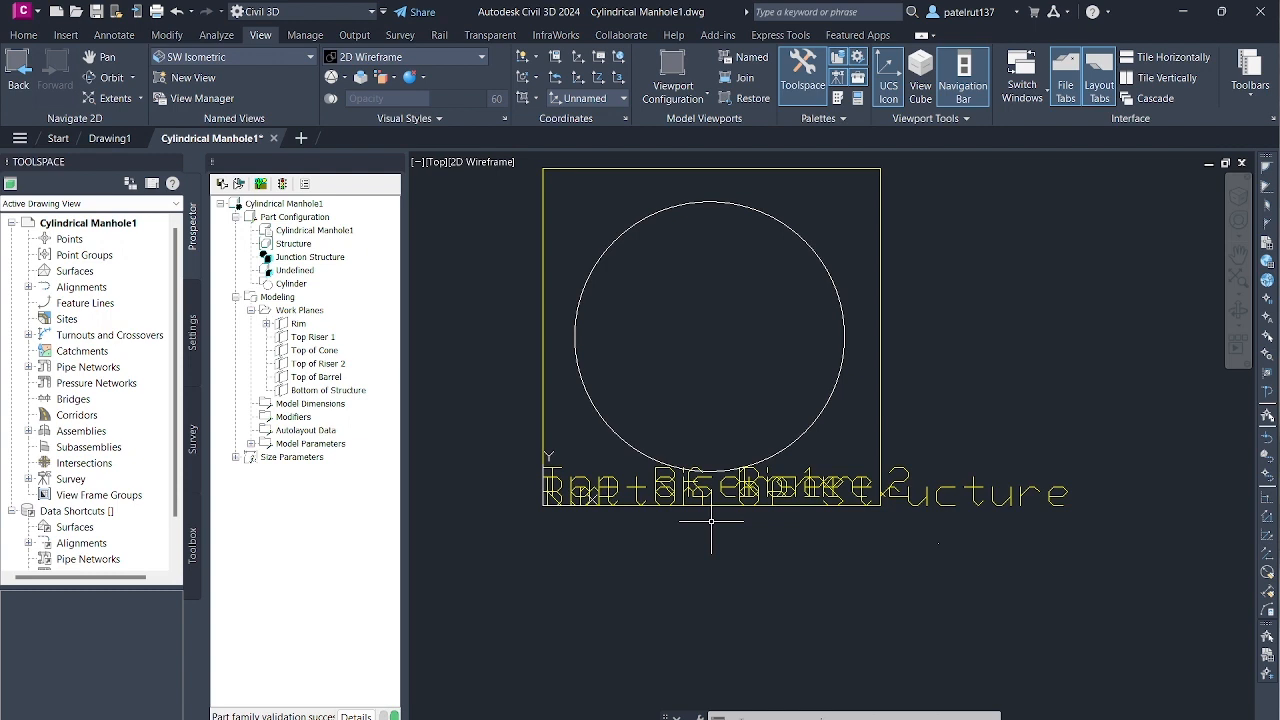
- Expand the Rim work plane and its circular profile to inspect the 2D circle it contains
click(297, 325)
click(266, 324)
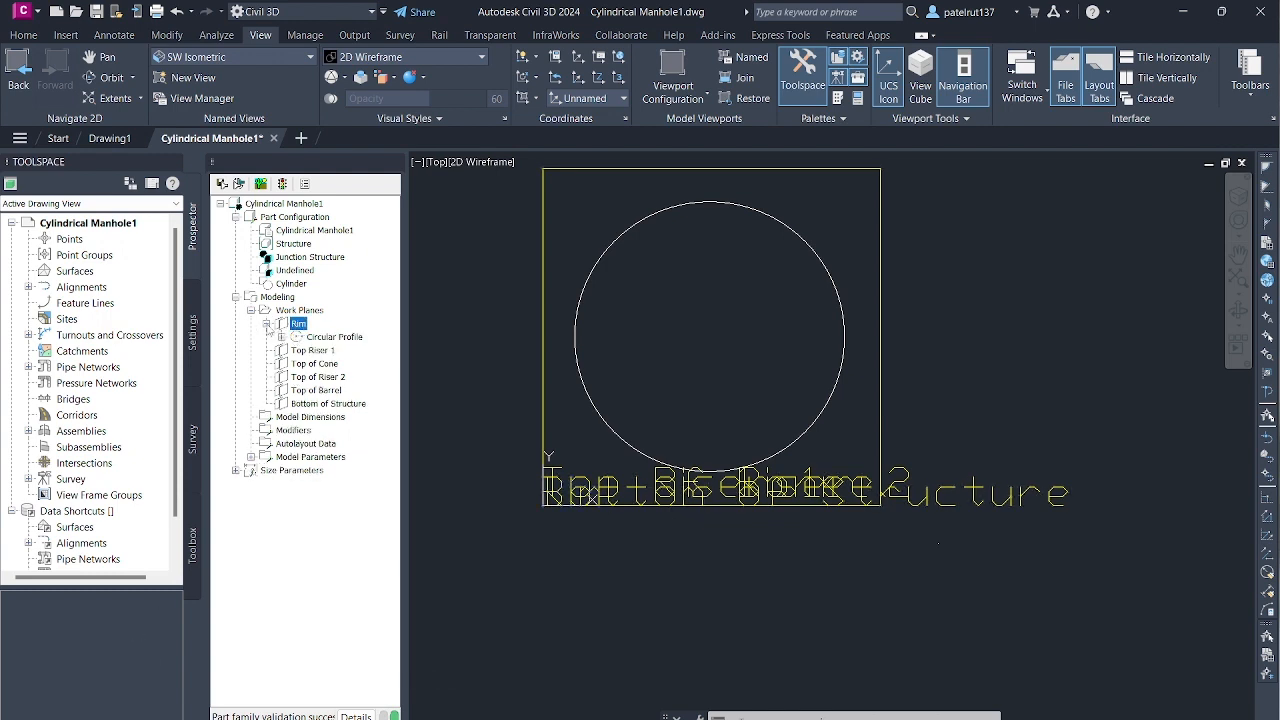
click(283, 339)
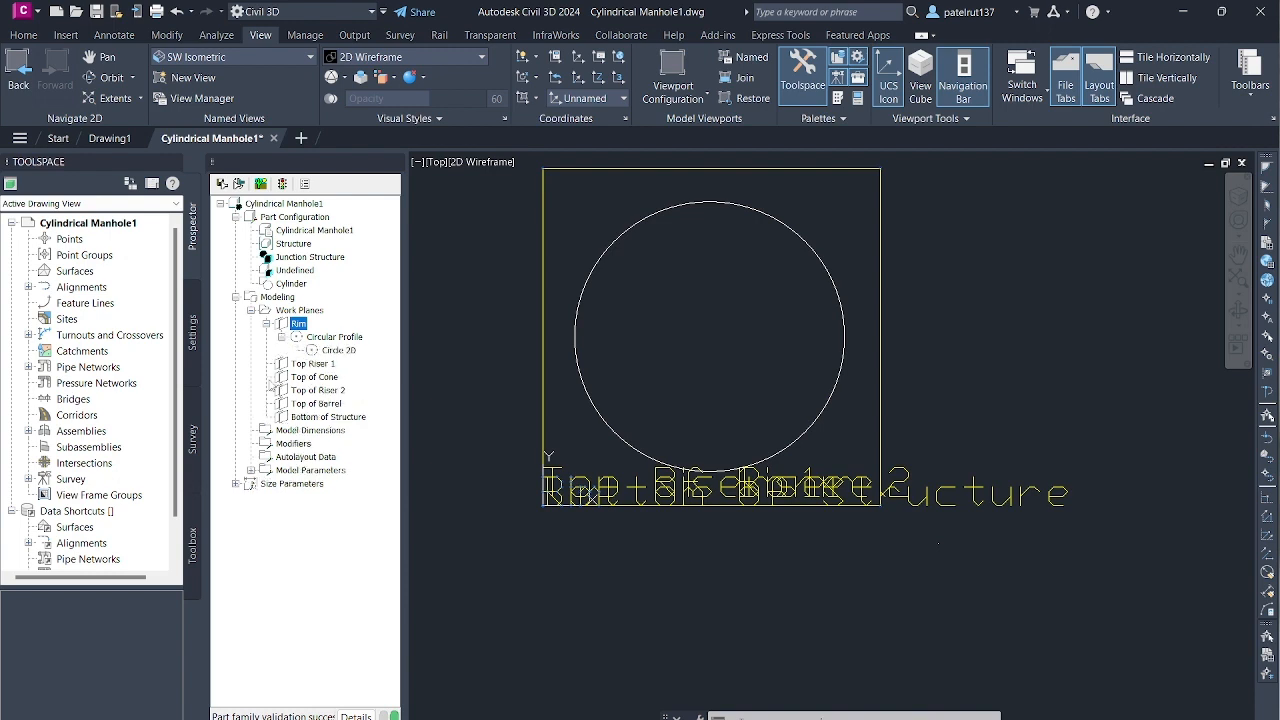
click(330, 351)
click(328, 340)
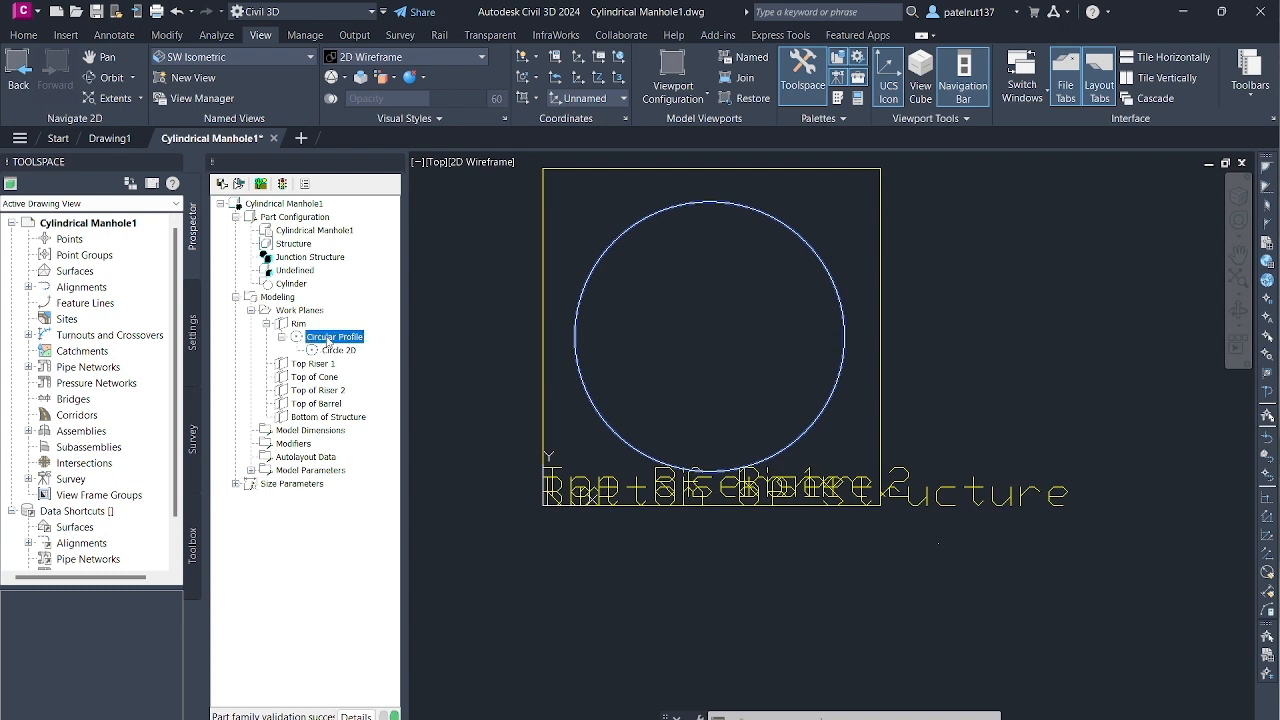
click(293, 312)
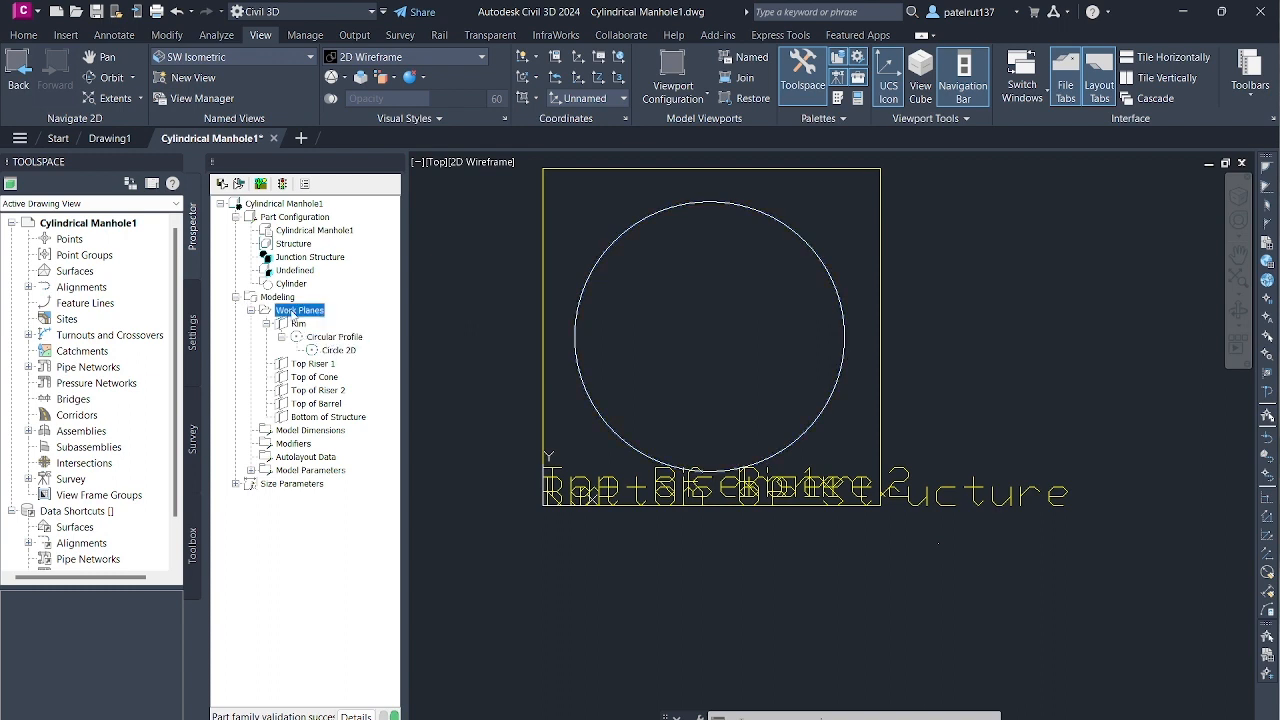
click(297, 324)
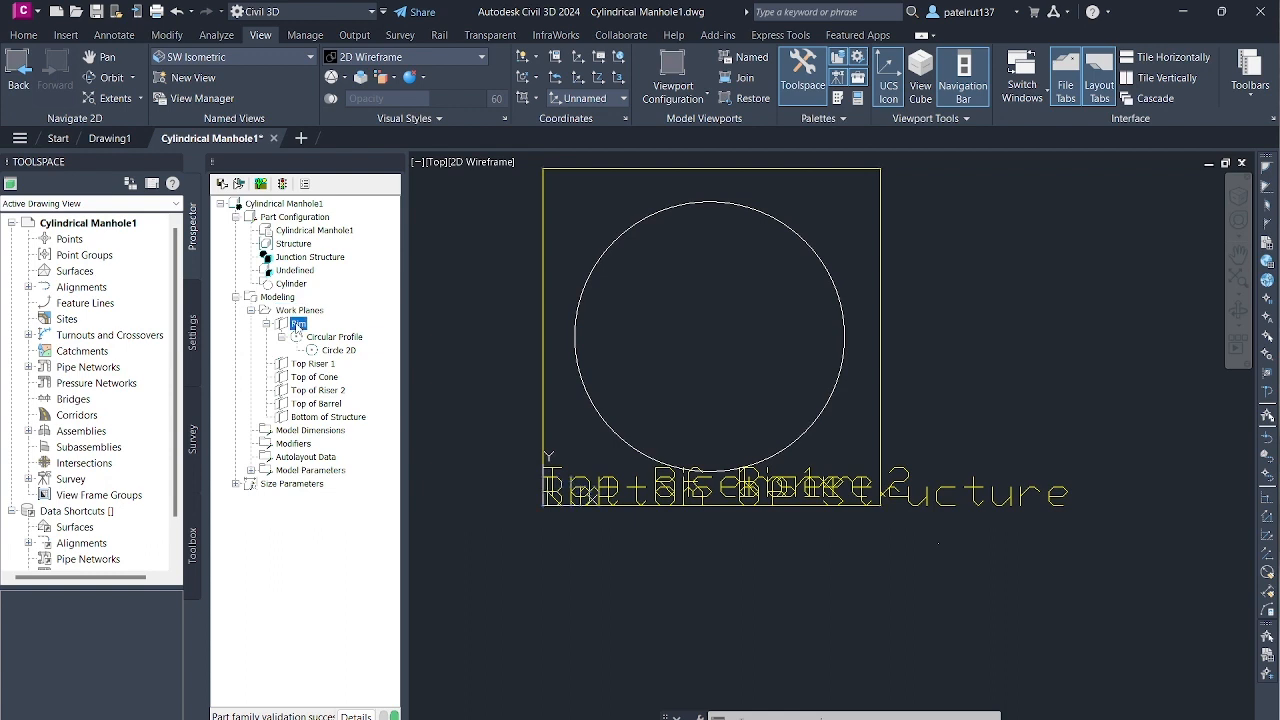
scroll(600, 520, up, 4)
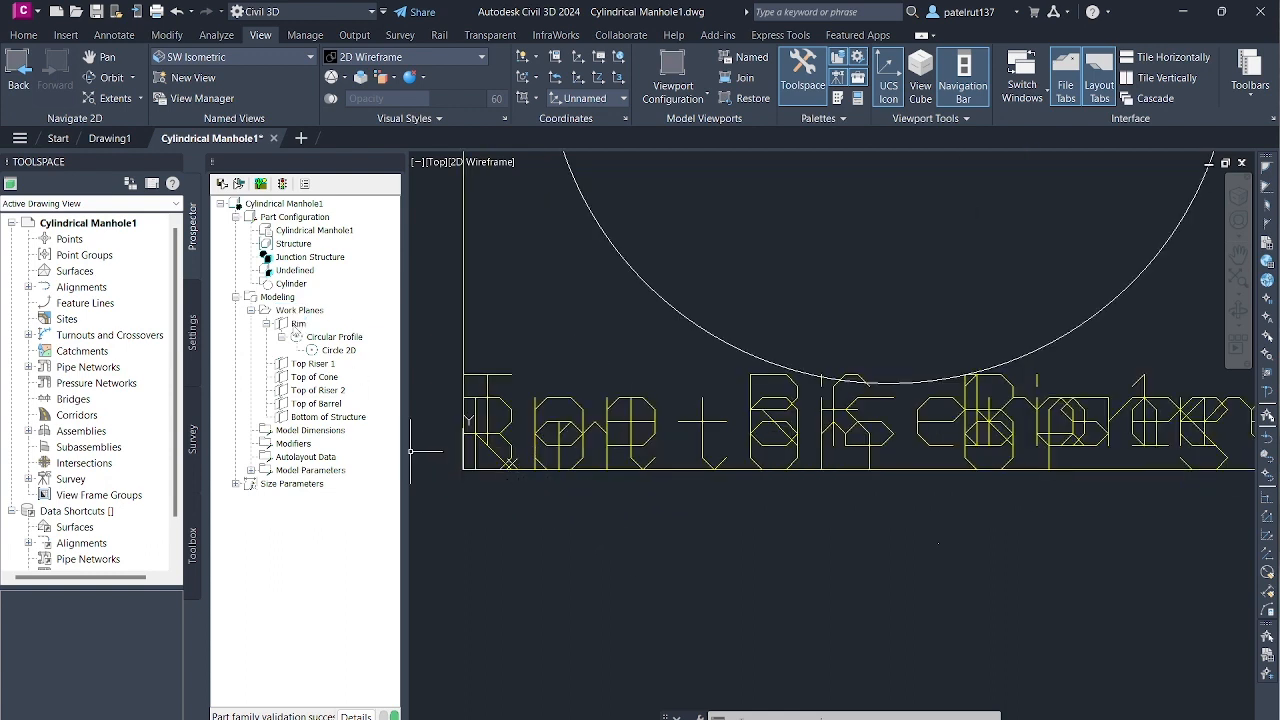
click(297, 325)
click(299, 311)
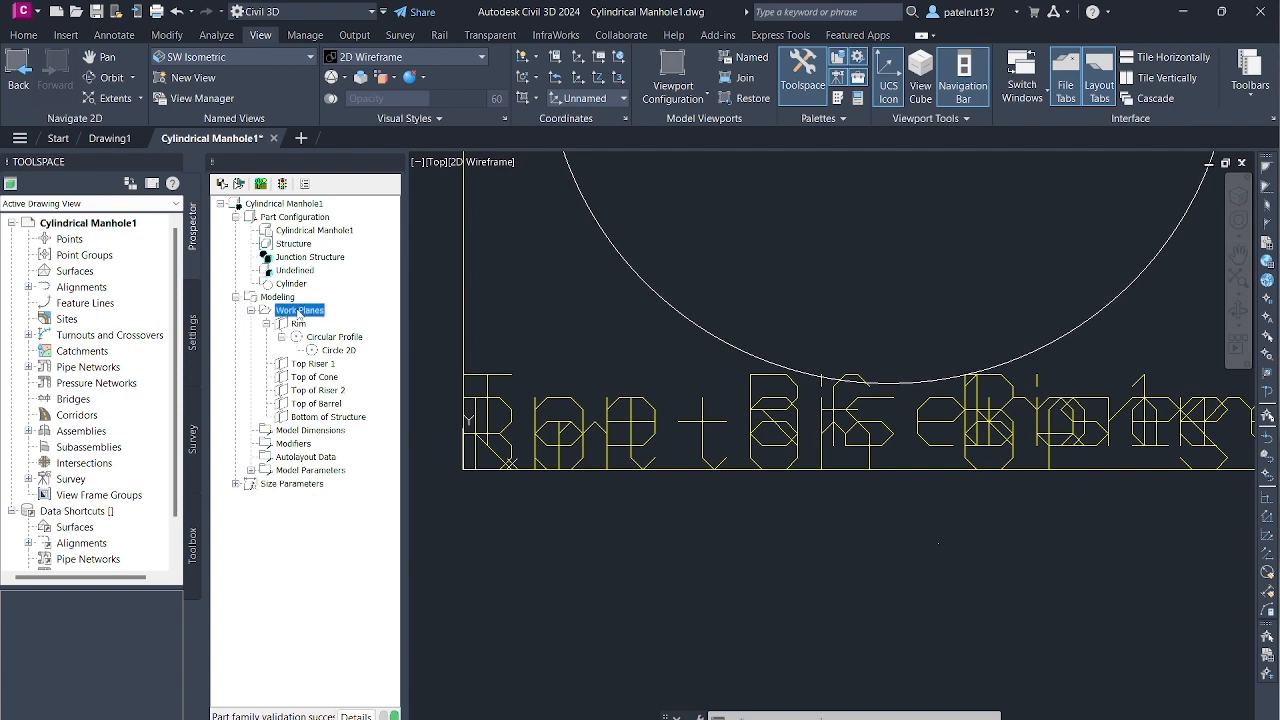
scroll(996, 366, down, 5)
scroll(979, 373, down, 4)
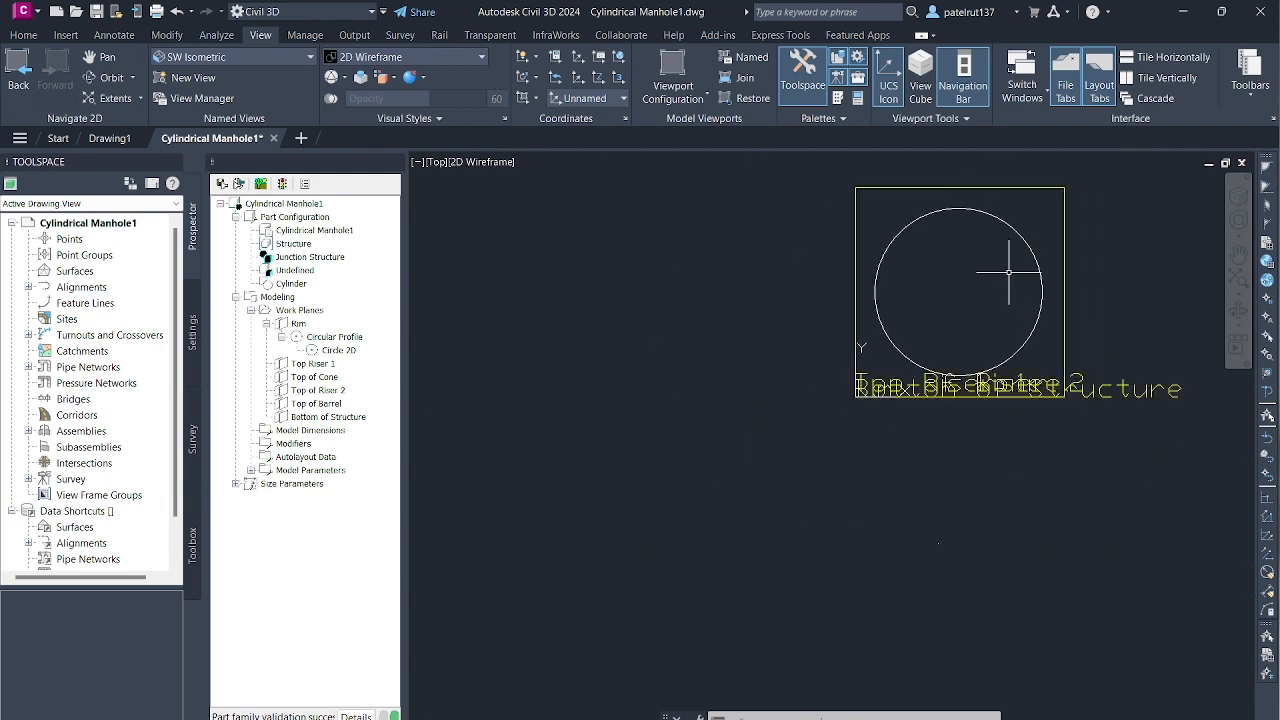
click(298, 324)
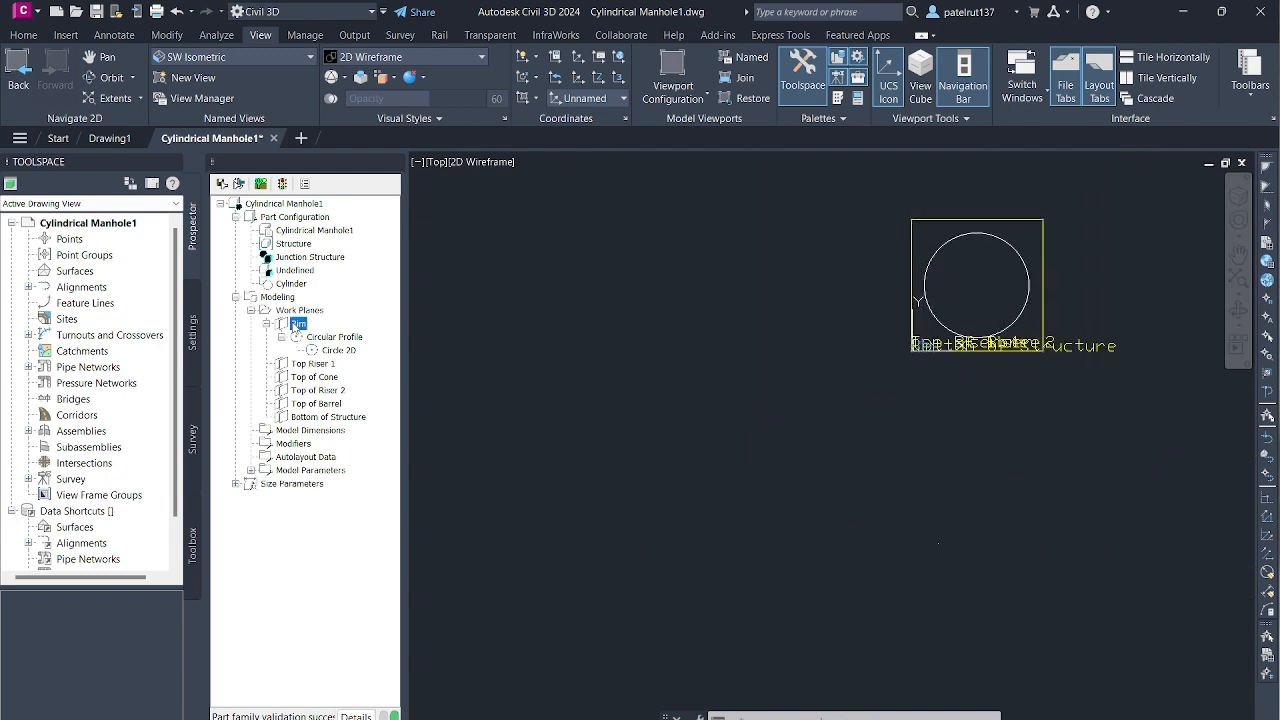
scroll(985, 335, up, 4)
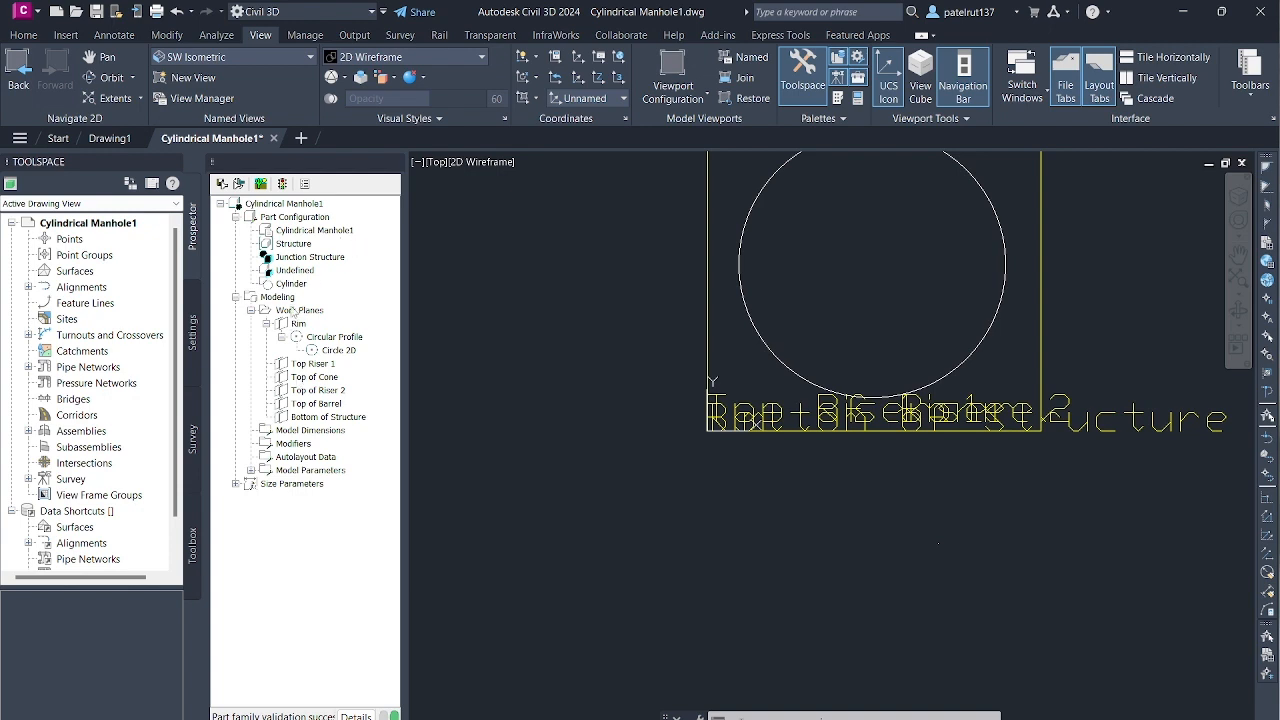
- Add a point geometry to the Rim work plane at the circle's centre, about 15.3 inward from the midpoint of the plane's right edge
right_click(299, 324)
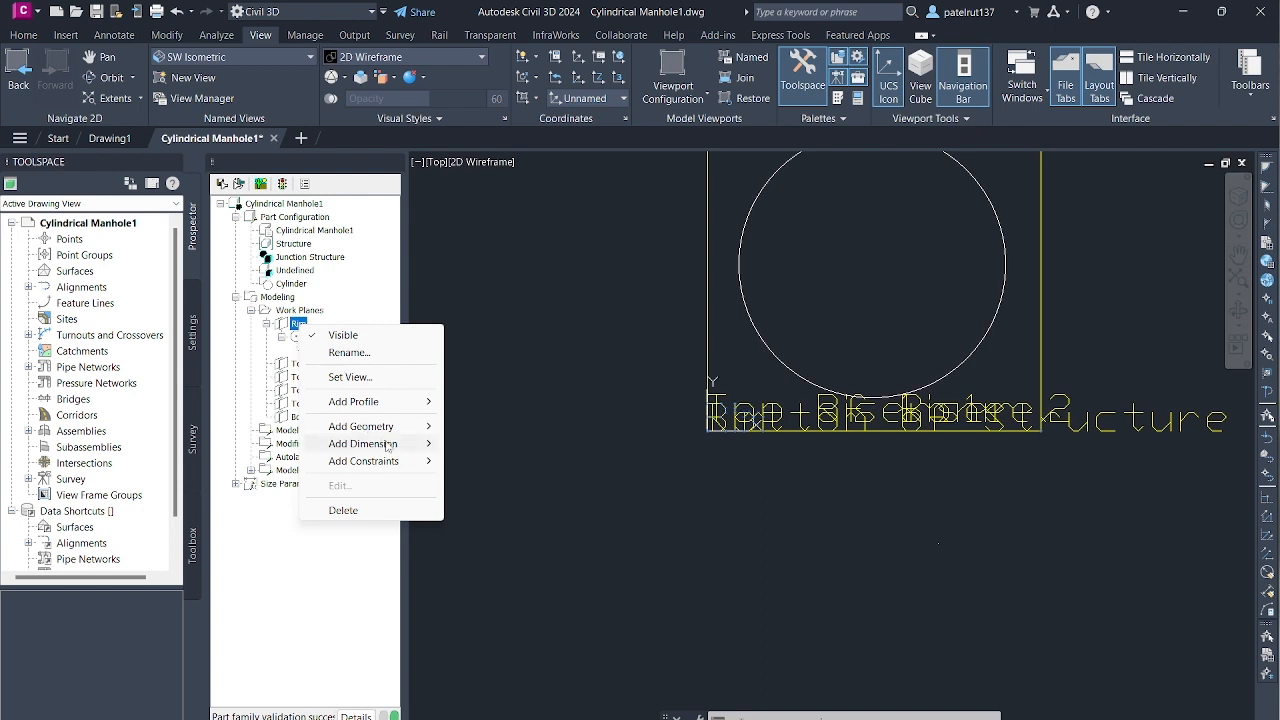
mouse_move(410, 430)
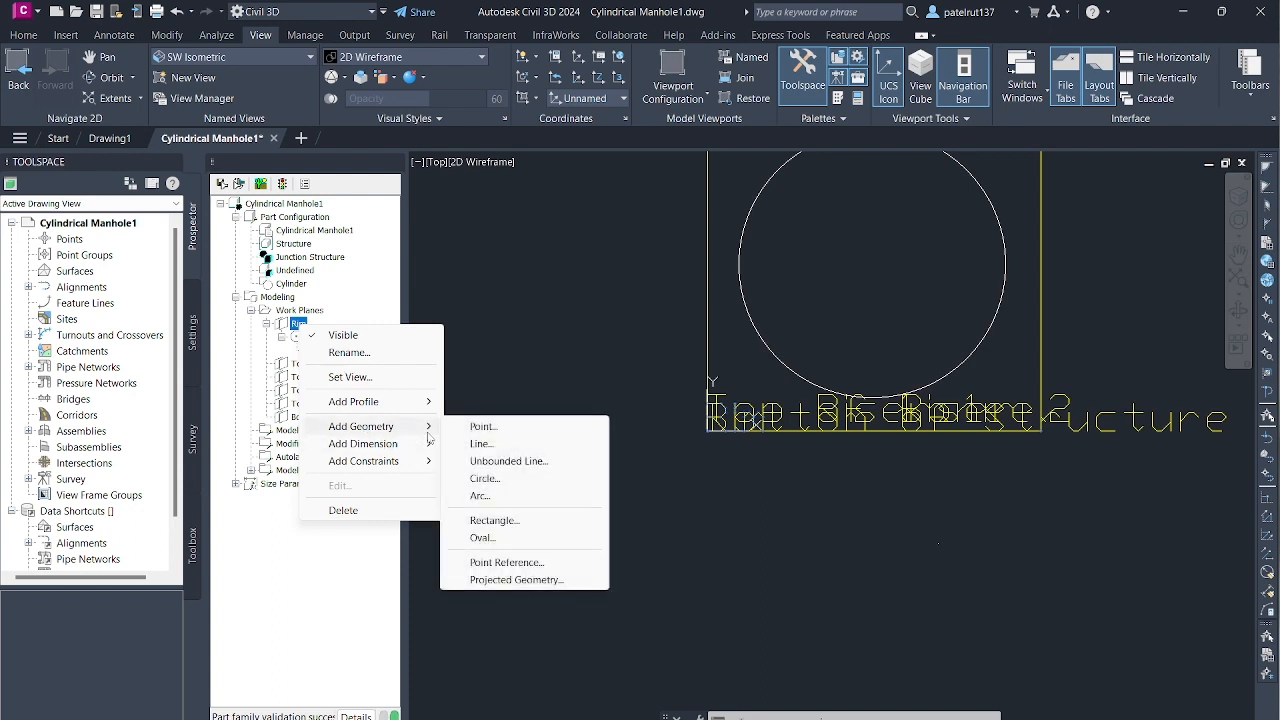
click(498, 427)
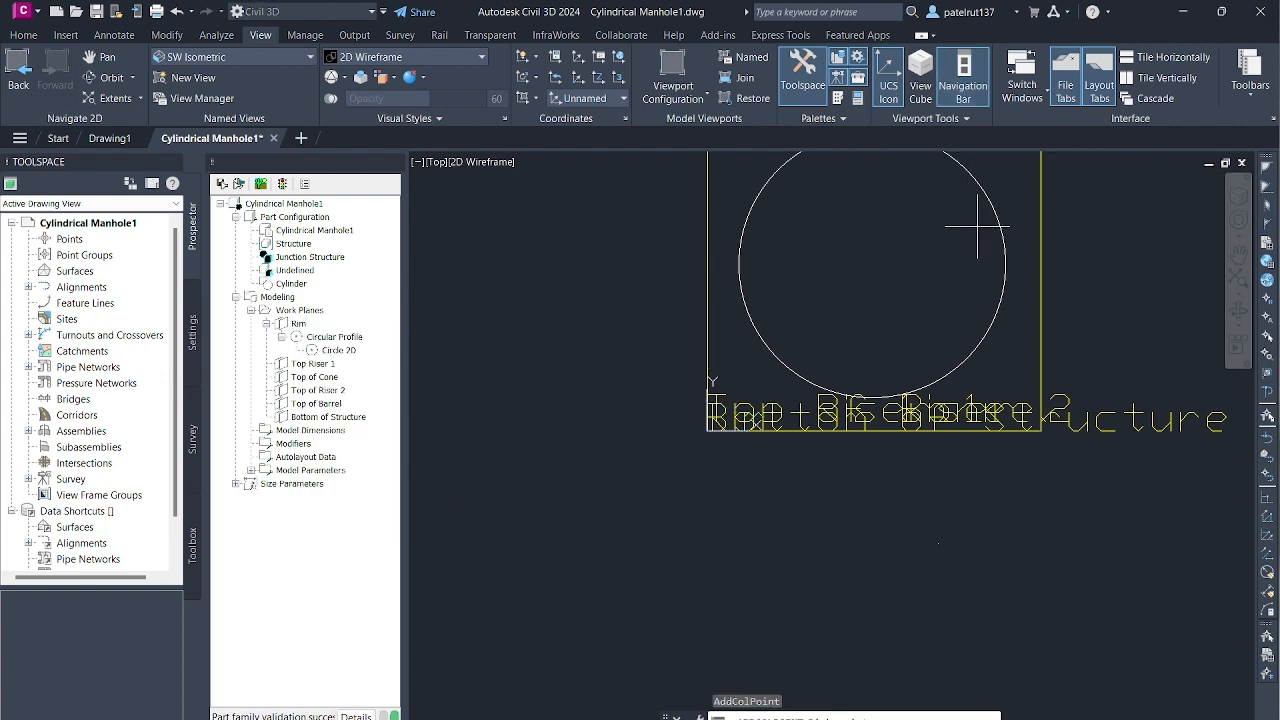
scroll(952, 228, down, 1)
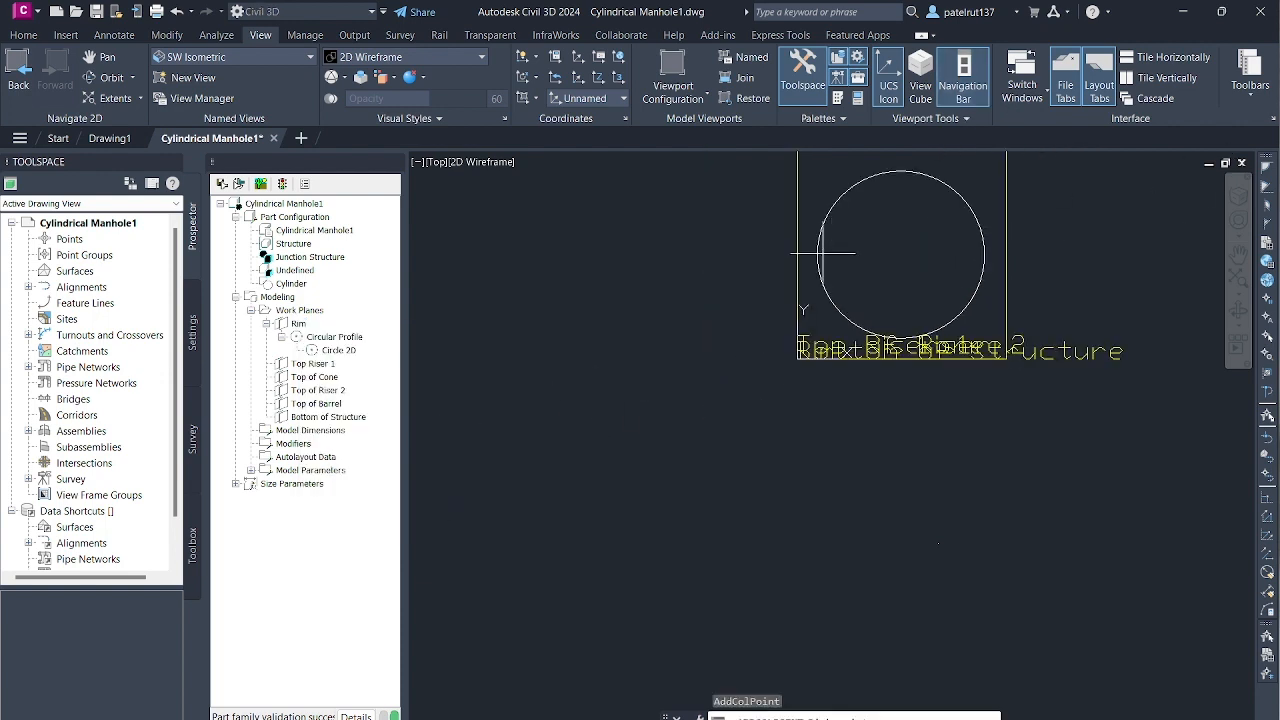
scroll(914, 234, up, 3)
scroll(903, 286, down, 4)
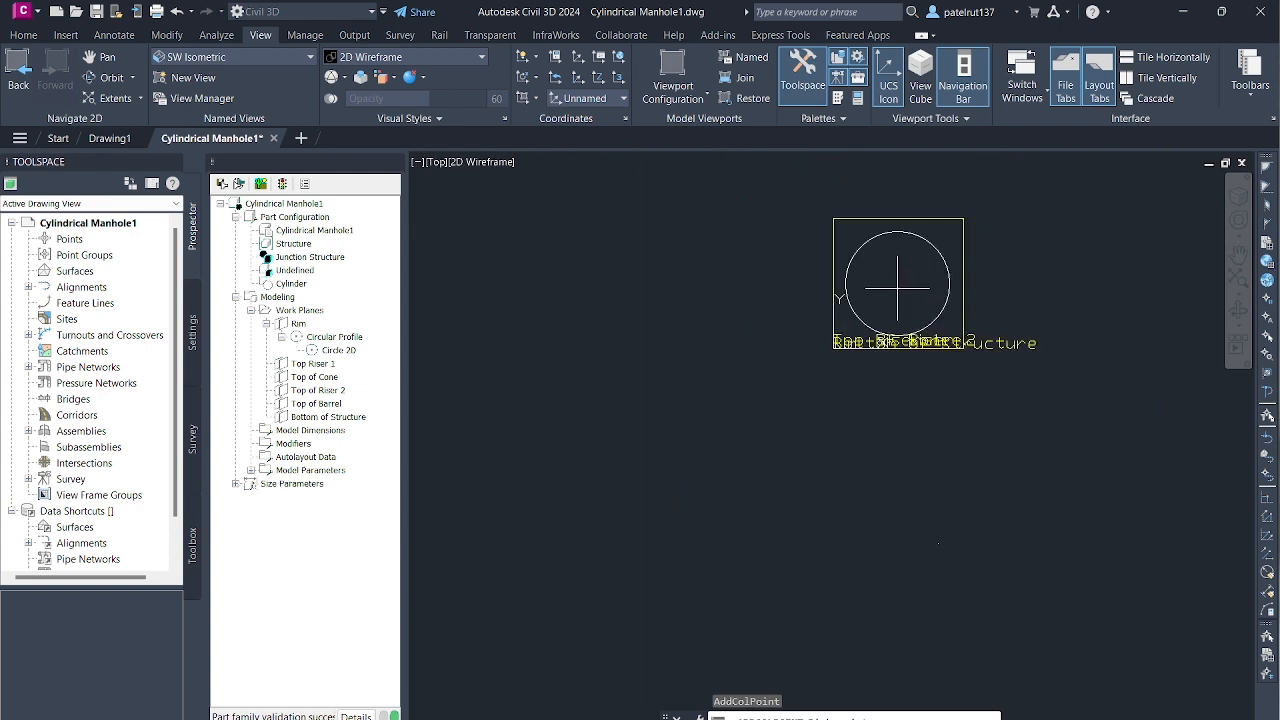
scroll(899, 288, up, 2)
scroll(905, 287, down, 3)
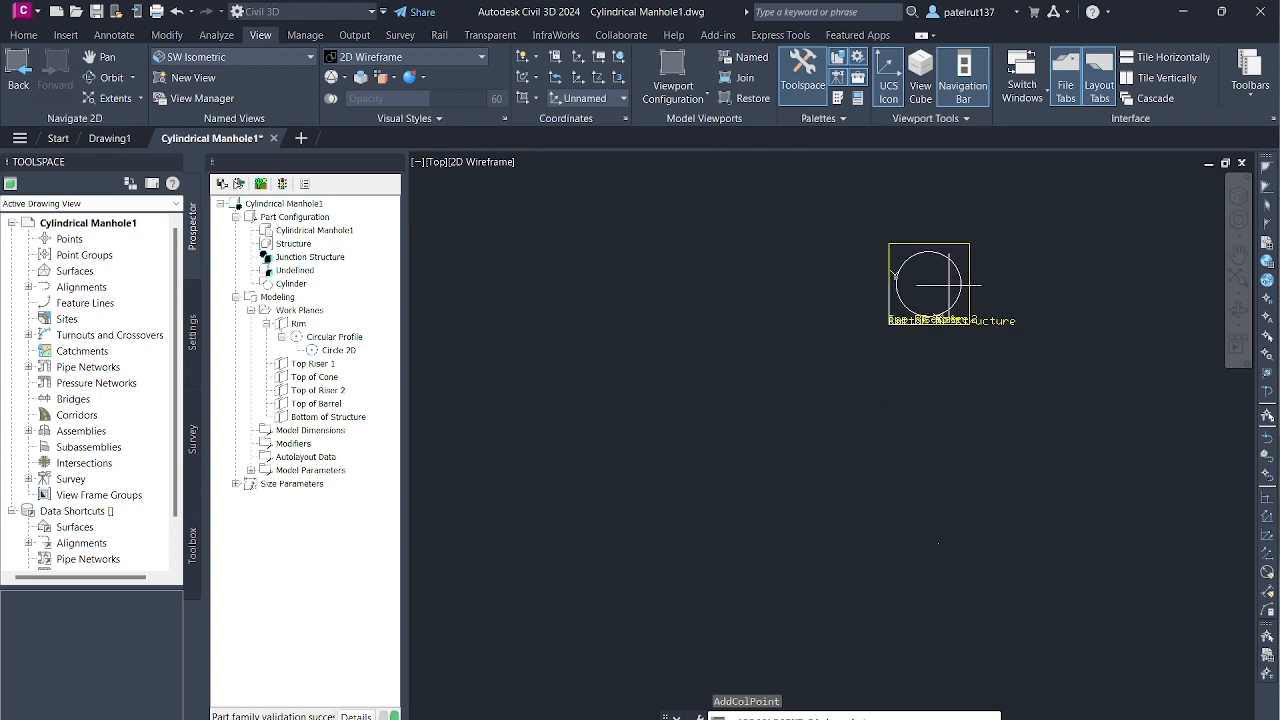
scroll(985, 279, up, 3)
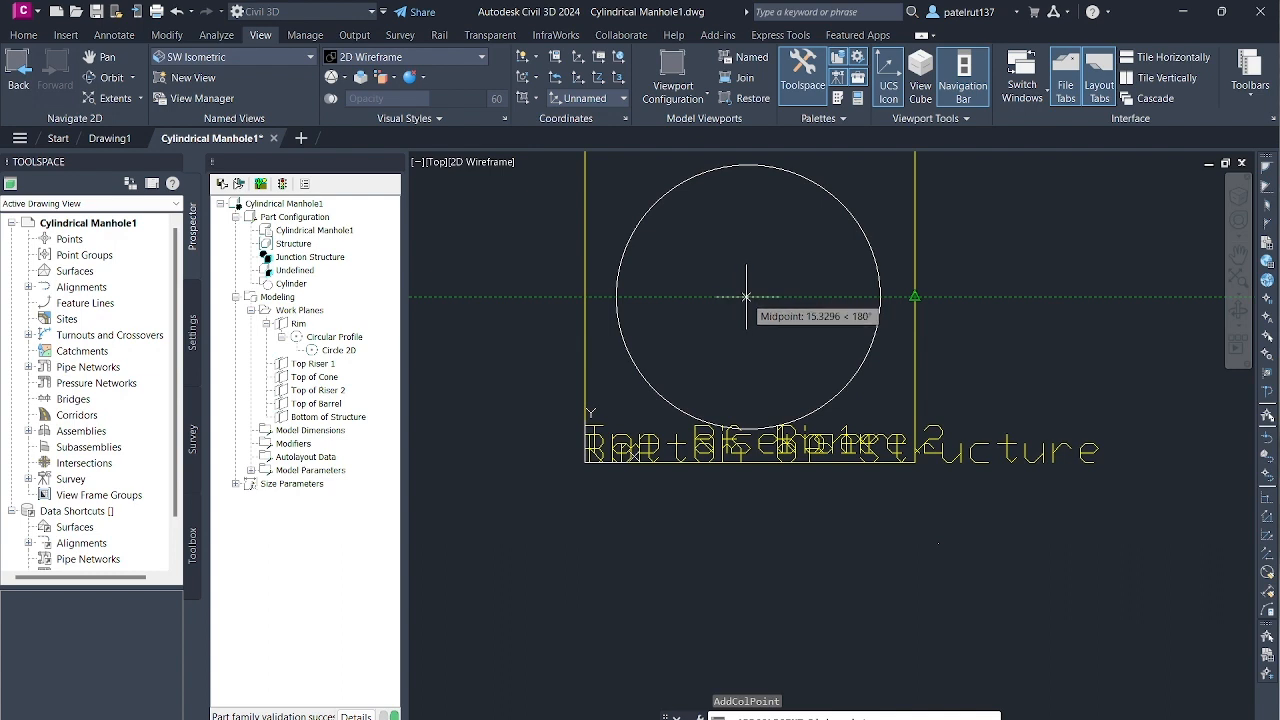
click(746, 297)
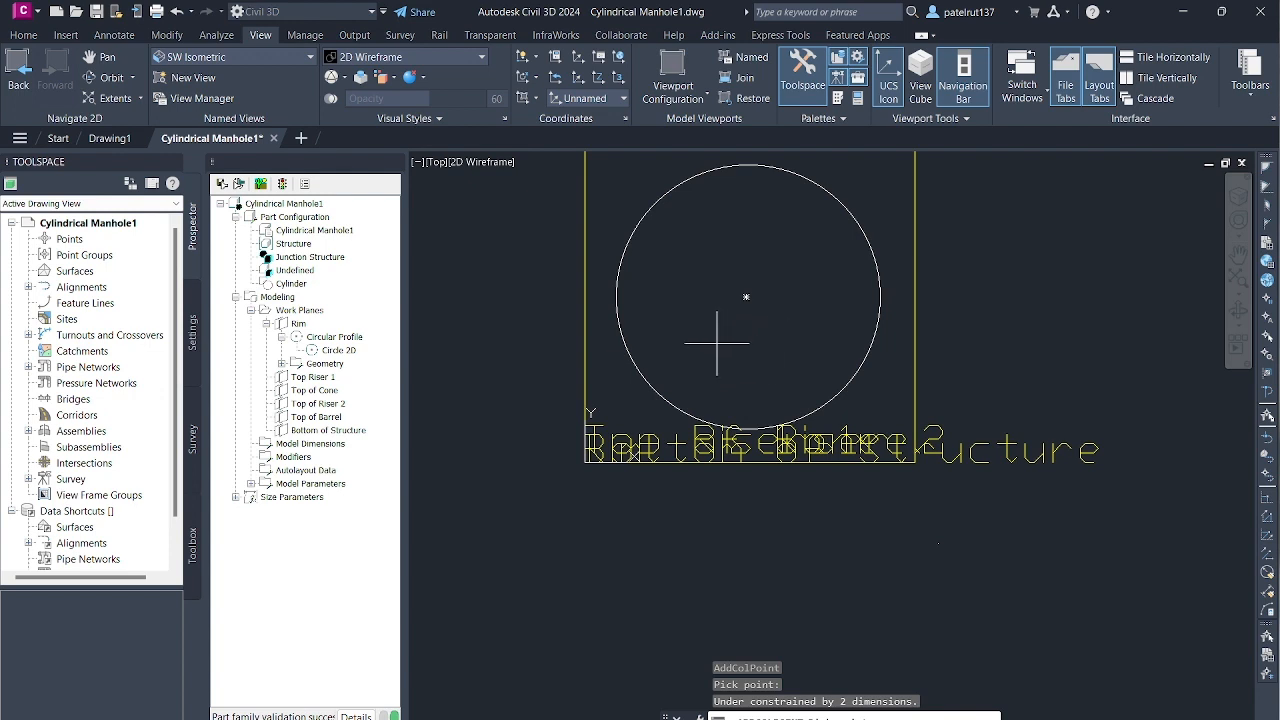
- Collapse the circular profile's contents under the Rim work plane in the part tree
click(297, 325)
click(322, 390)
click(297, 325)
click(282, 337)
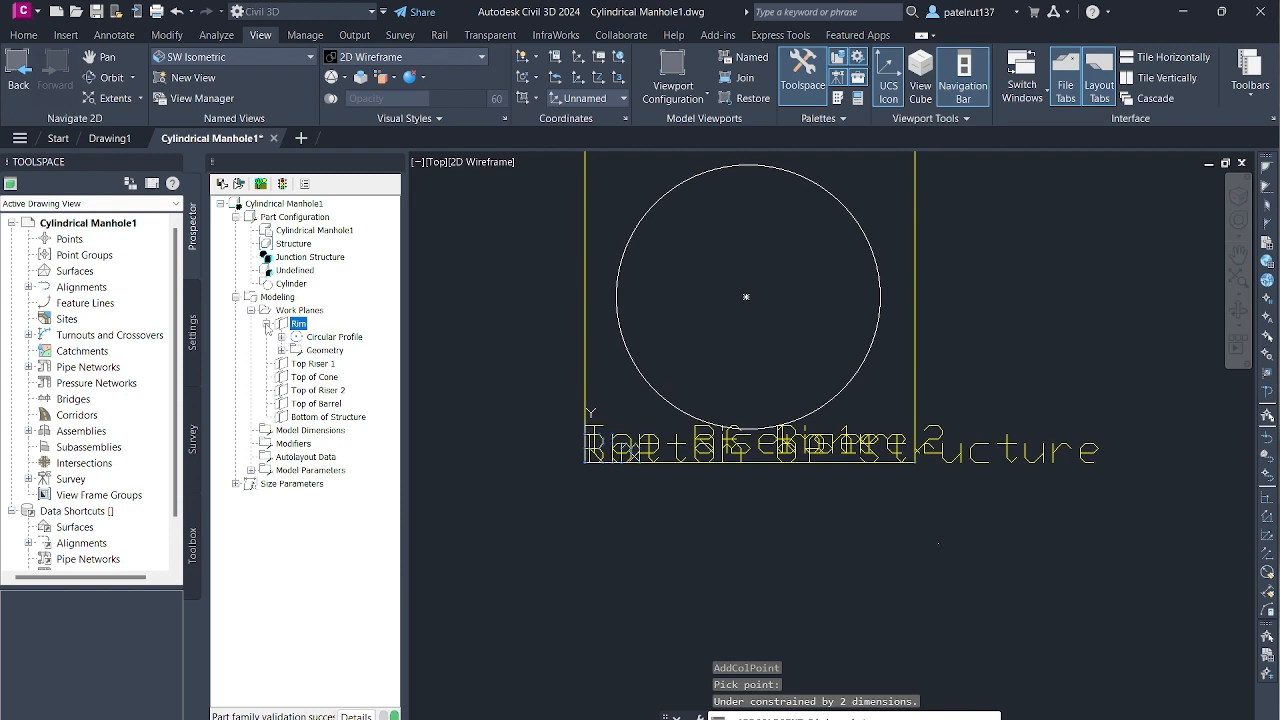
- Try to place a second point on the edge of the Rim circle, and undo the point placement
click(266, 324)
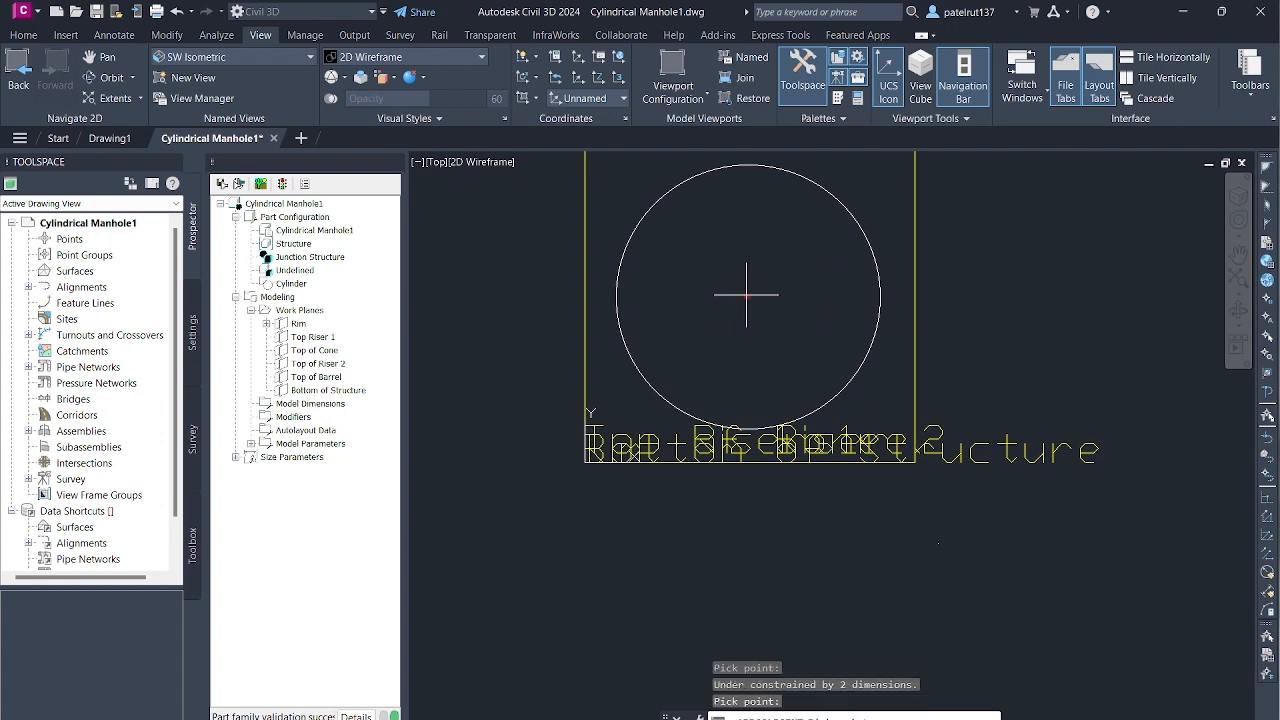
click(880, 295)
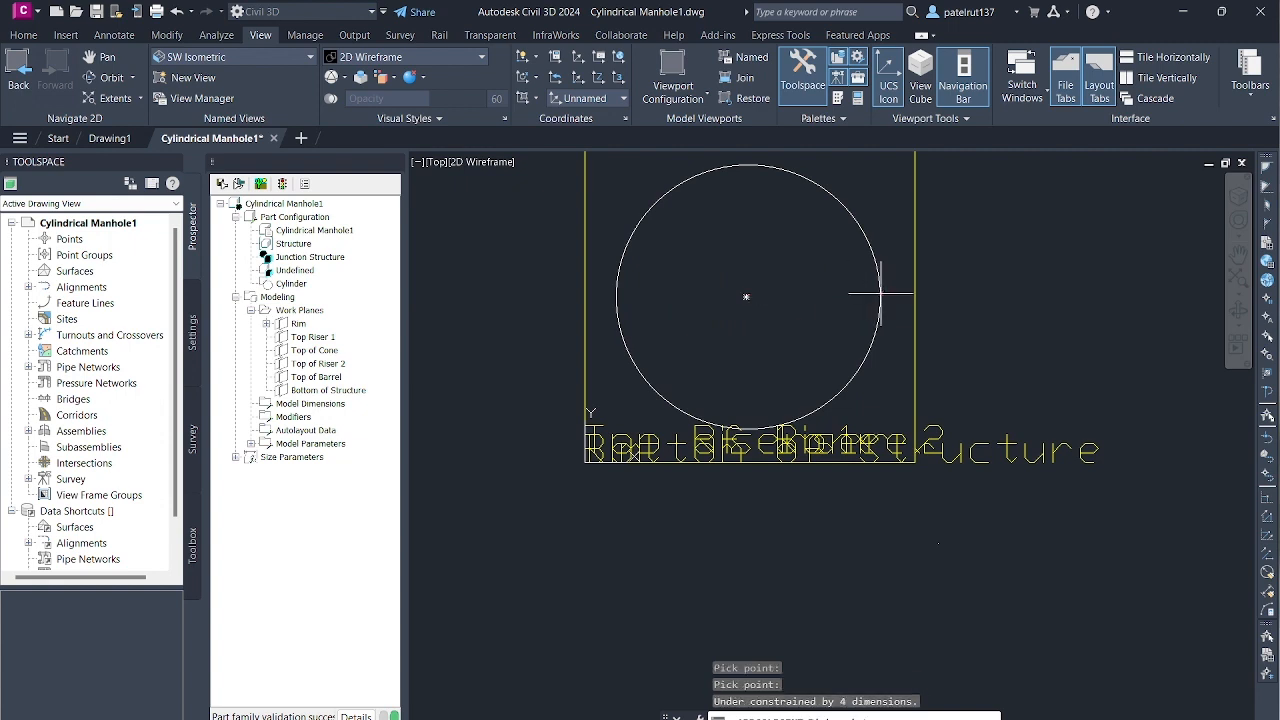
click(176, 12)
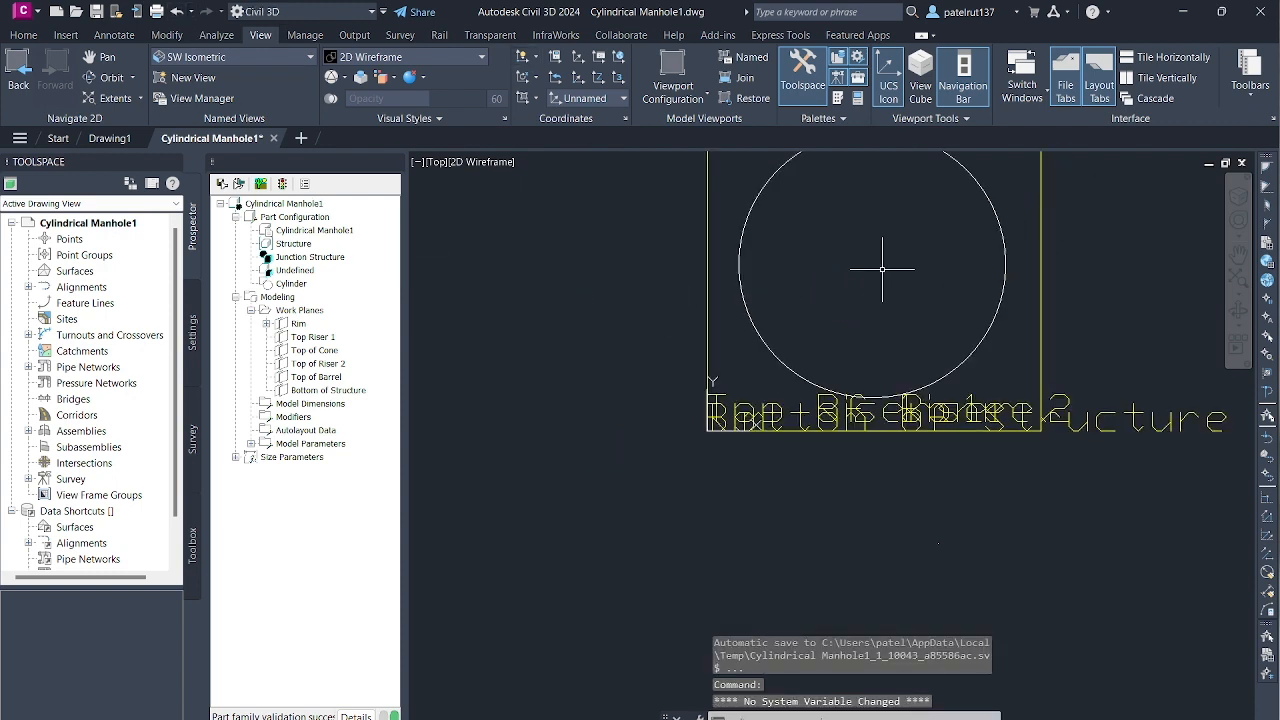
- Add a point geometry to the Rim work plane near the circle's centre, about 15 inward from the midpoint of the plane's right edge
right_click(296, 323)
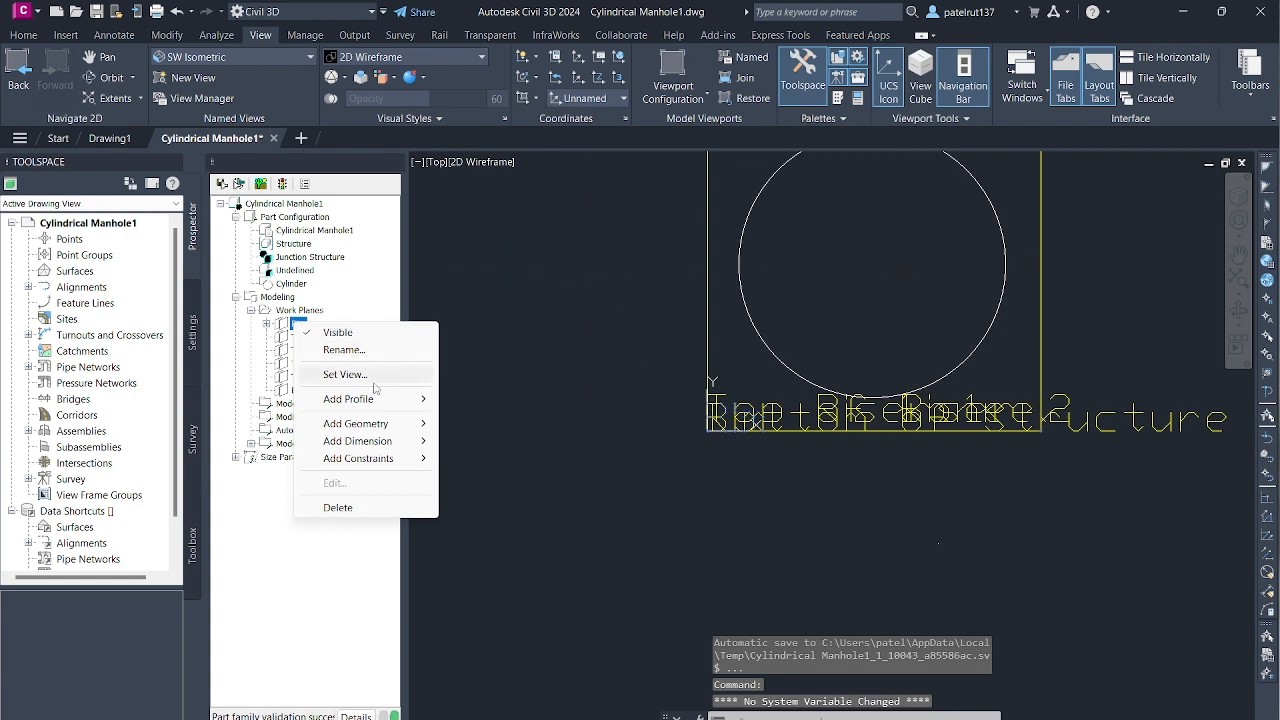
mouse_move(380, 399)
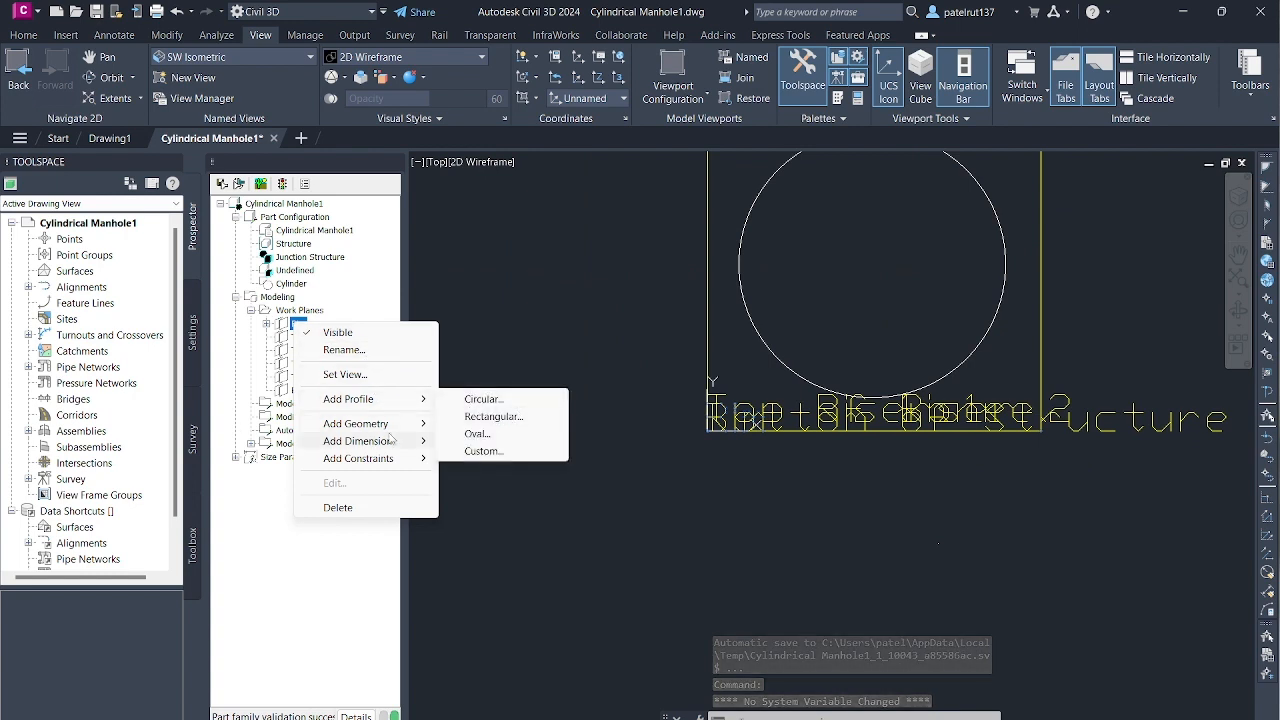
mouse_move(385, 424)
click(472, 440)
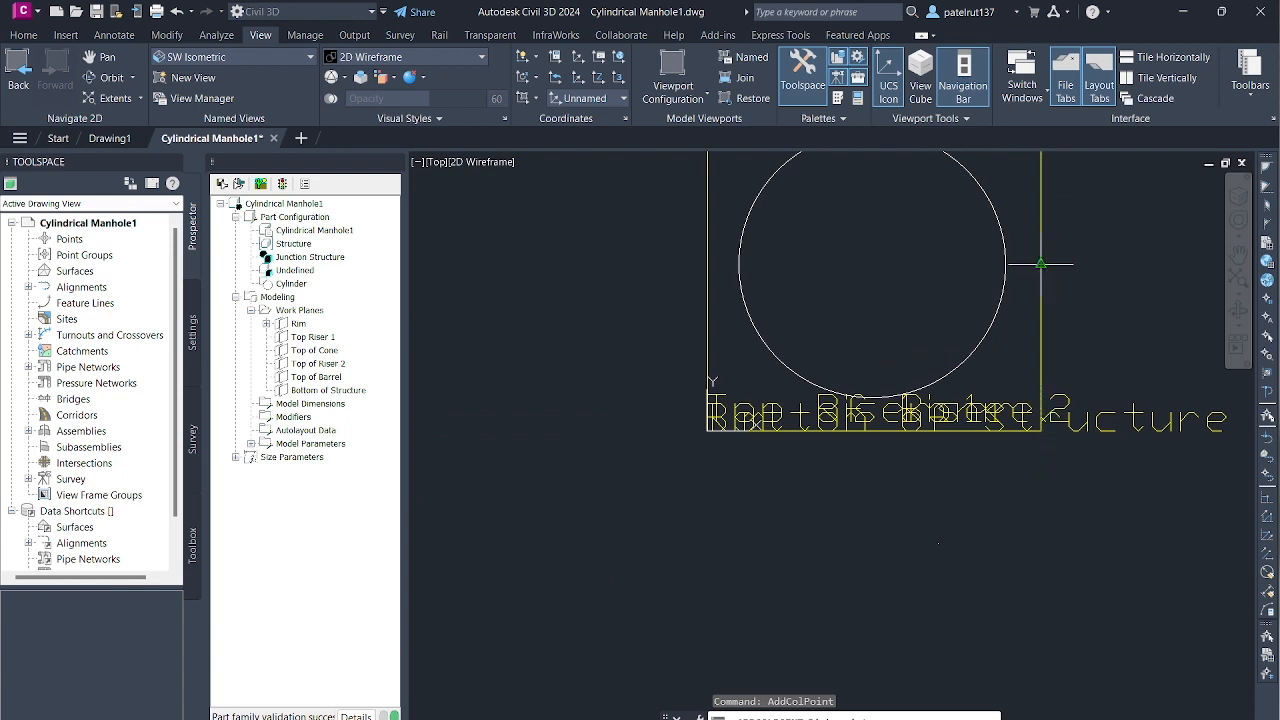
click(879, 265)
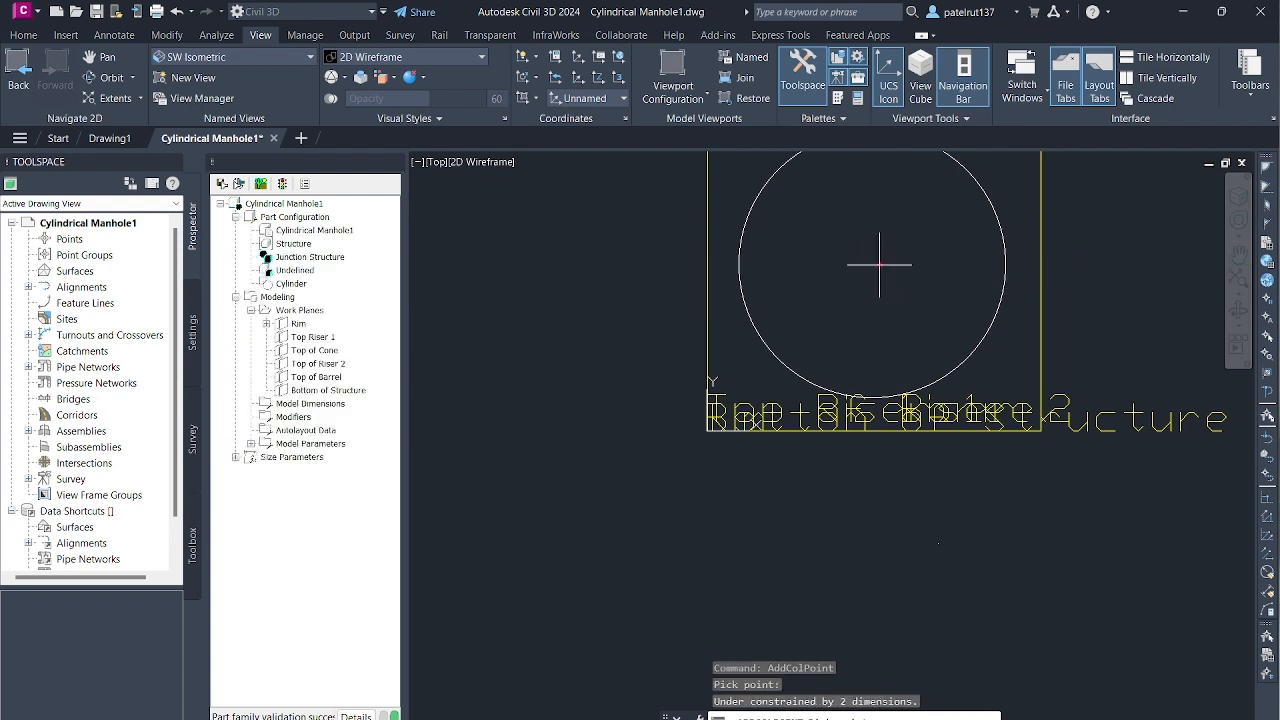
key(Return)
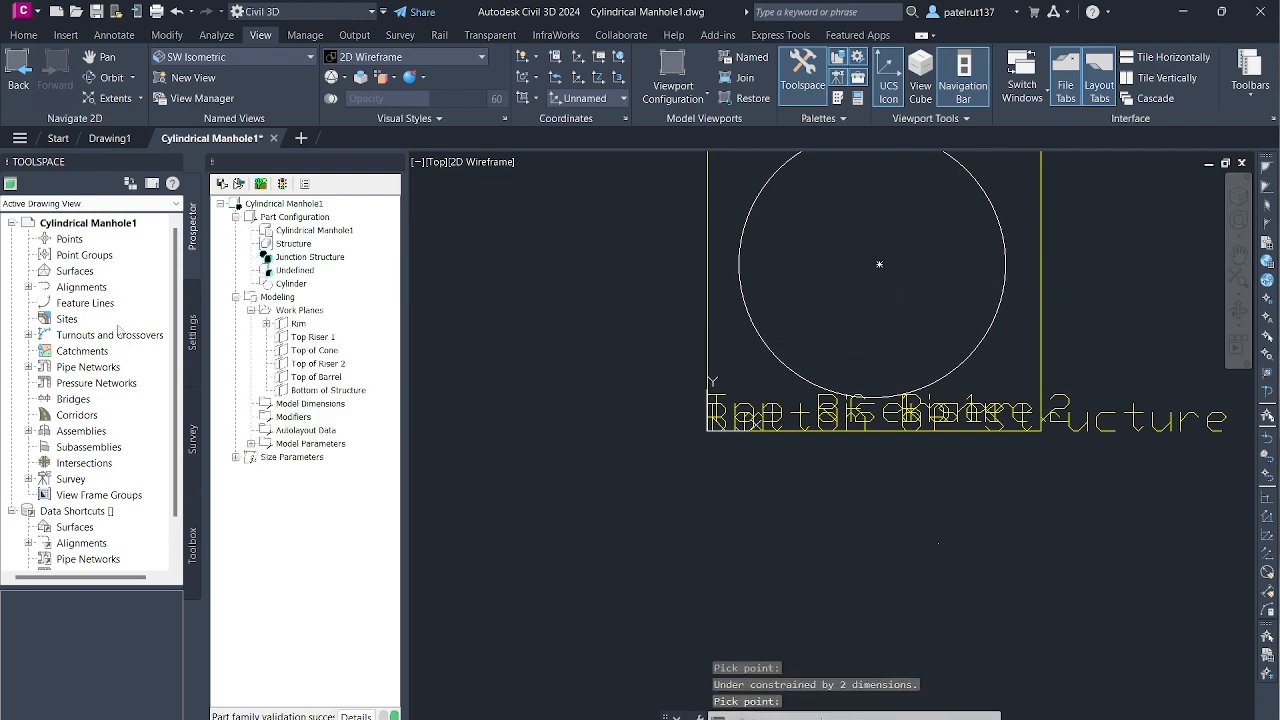
- Try to add a concentric constraint on the Rim work plane between the circle and the point near its centre
right_click(298, 325)
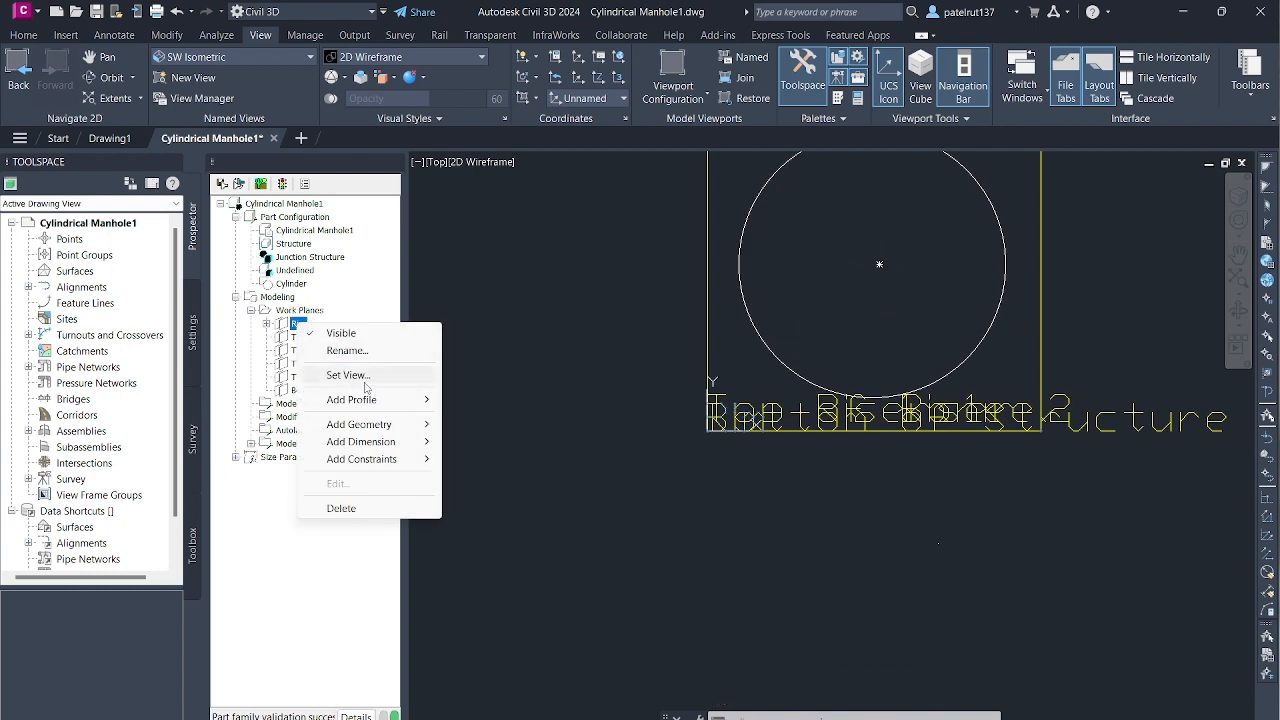
mouse_move(381, 463)
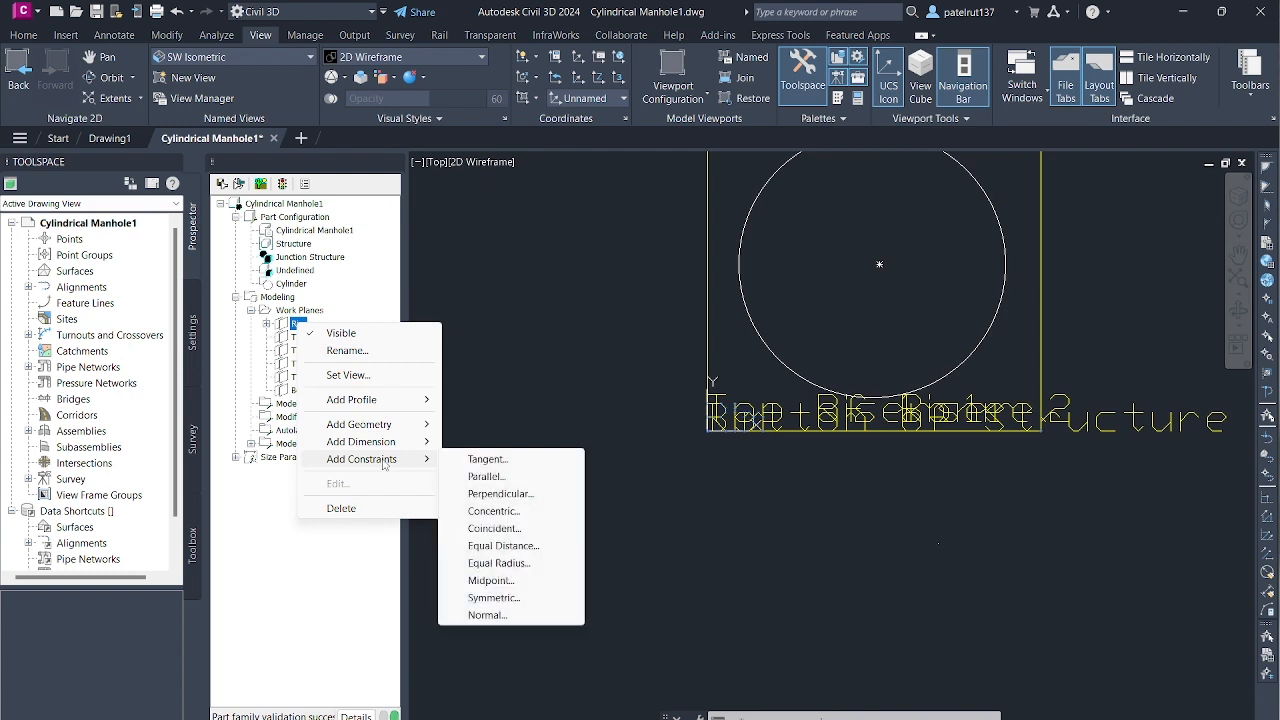
click(514, 512)
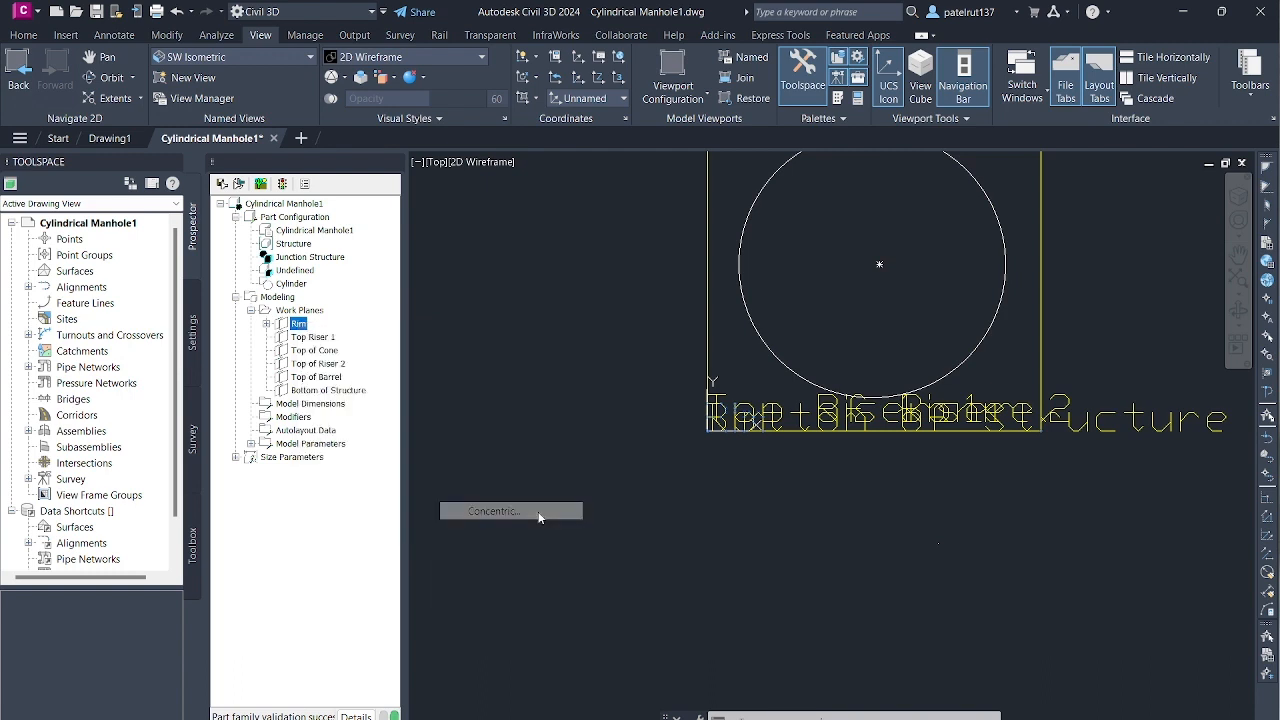
scroll(909, 230, down, 3)
scroll(832, 244, up, 3)
scroll(1098, 237, down, 3)
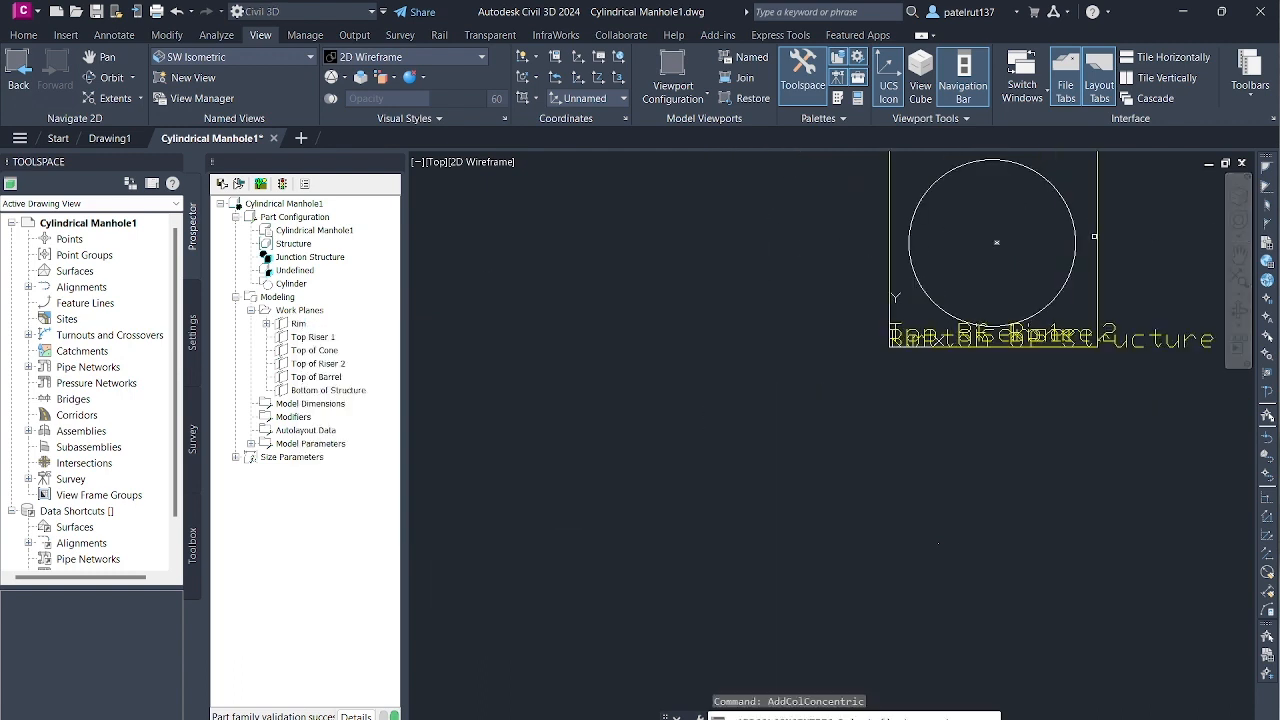
scroll(1105, 170, up, 2)
scroll(1120, 225, up, 4)
scroll(925, 362, down, 2)
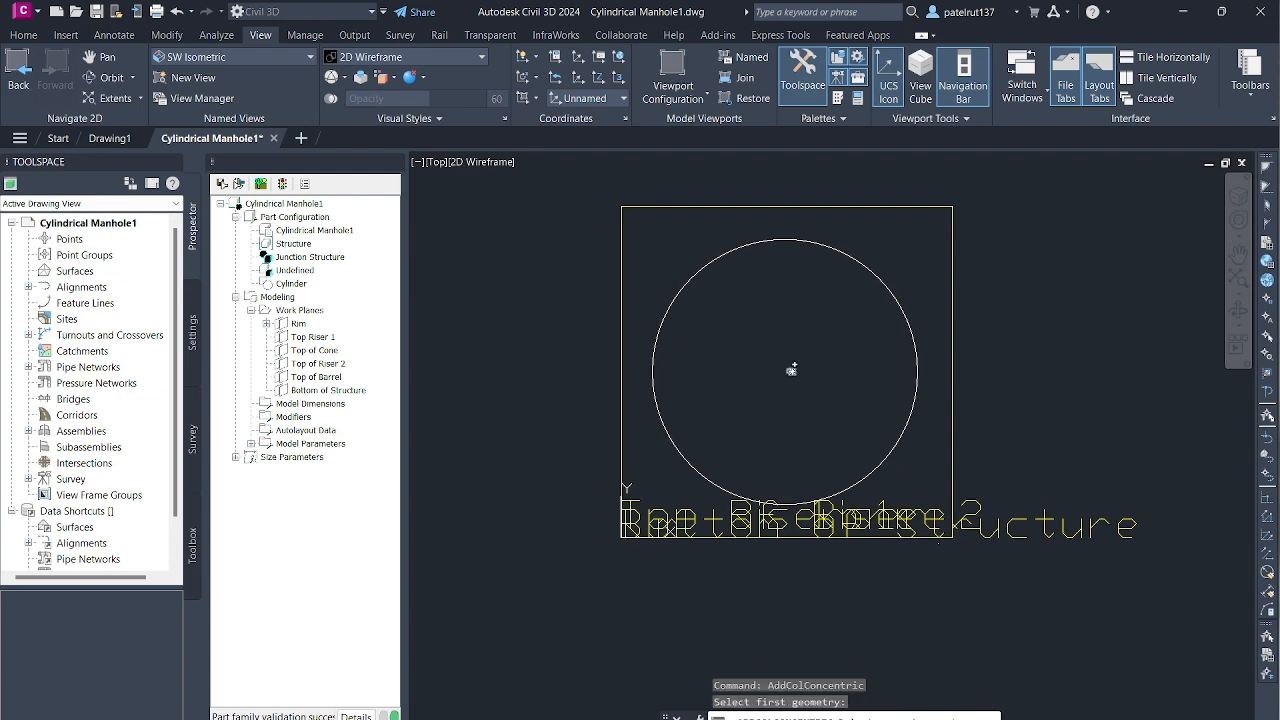
click(917, 362)
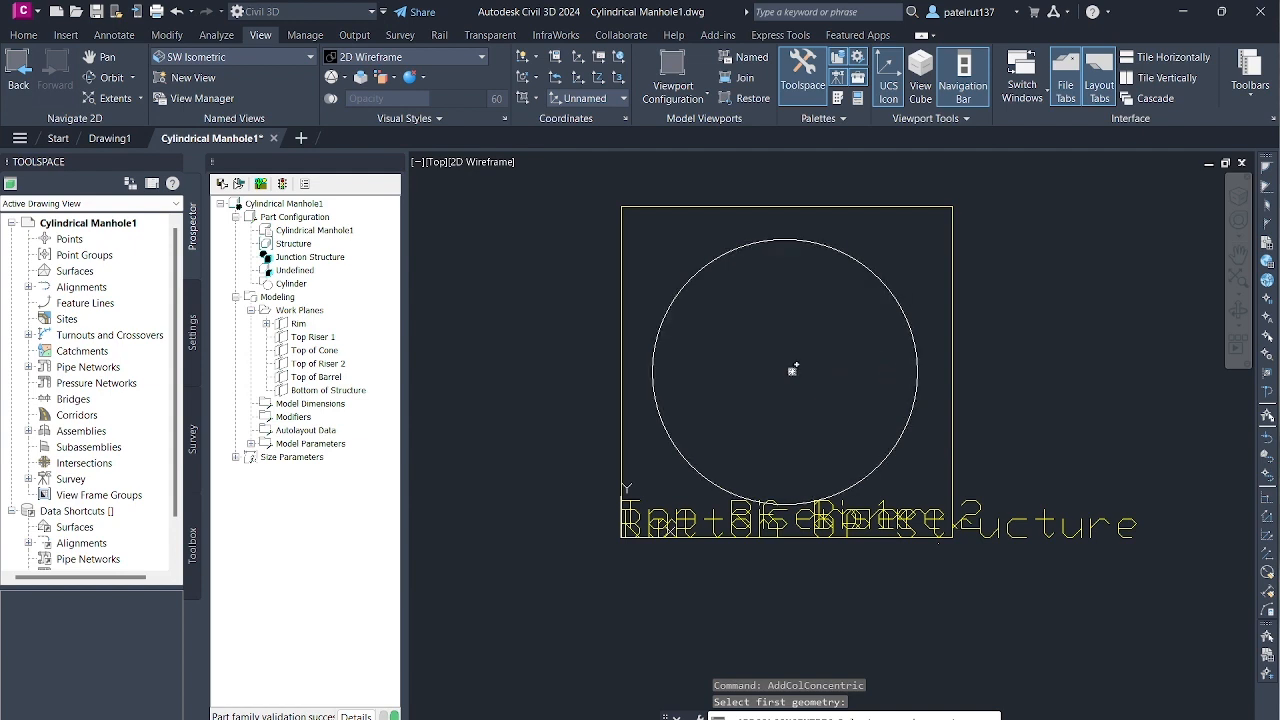
click(791, 371)
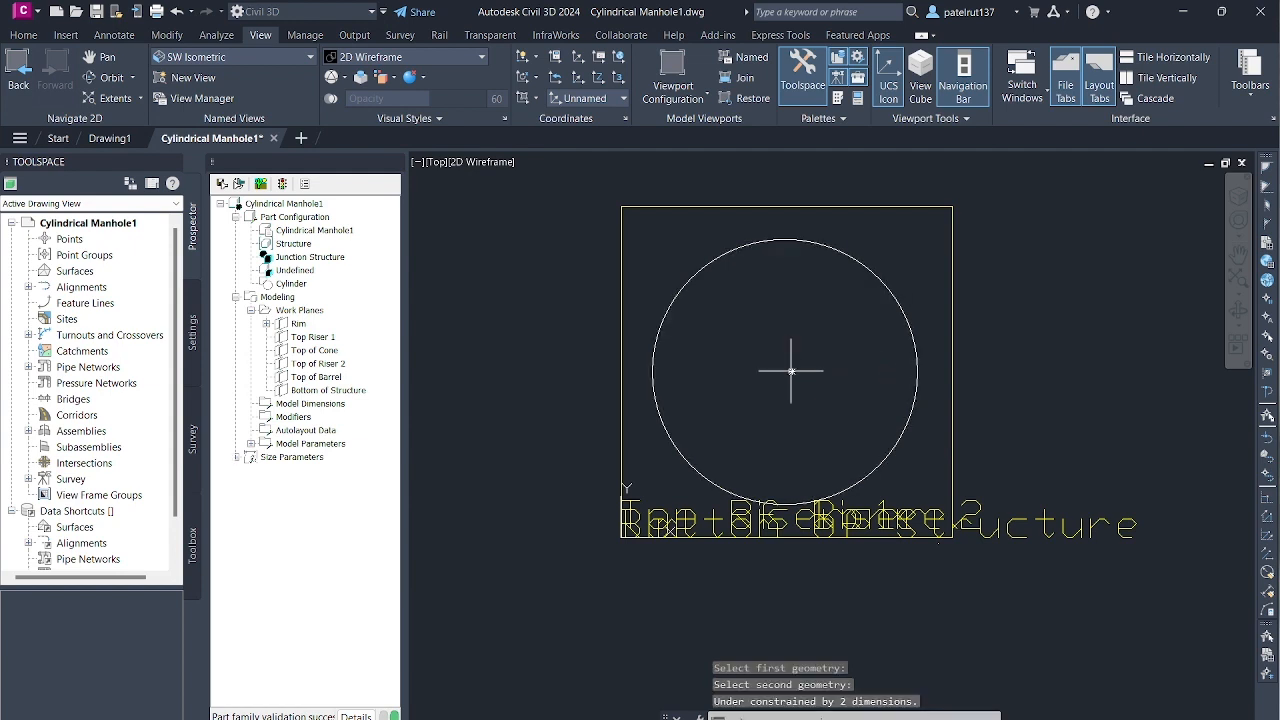
click(918, 369)
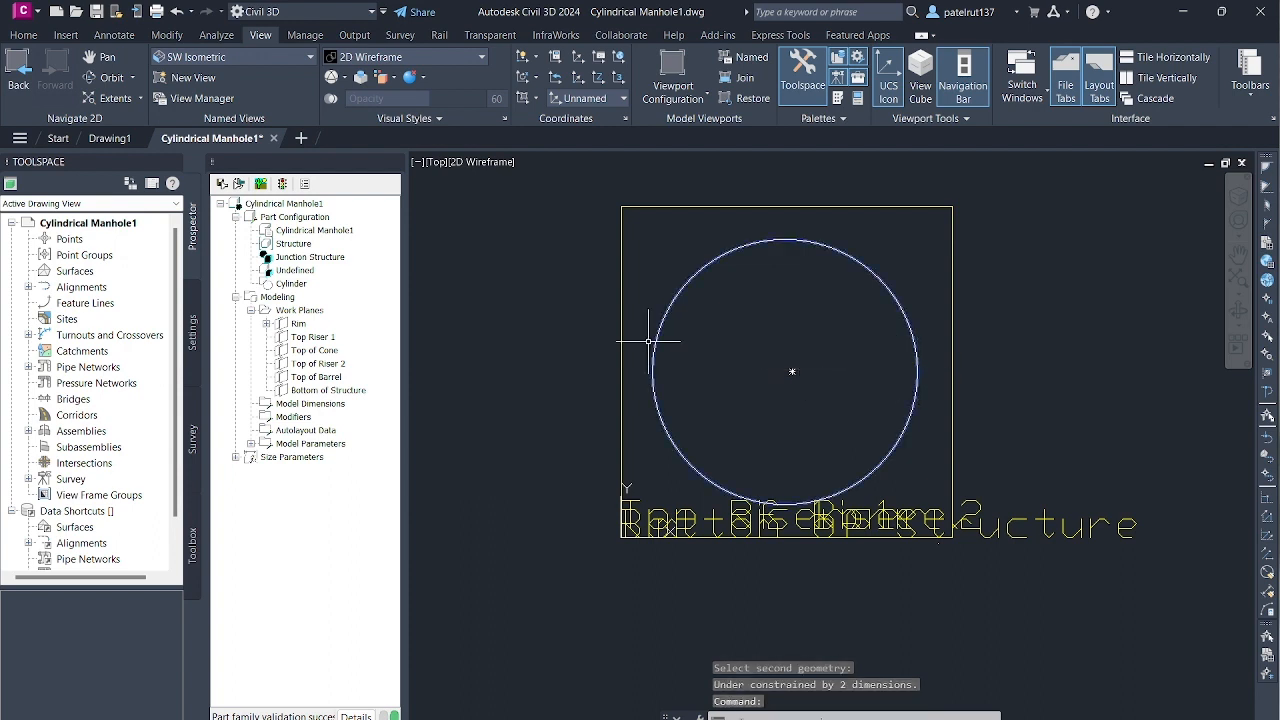
key(Escape)
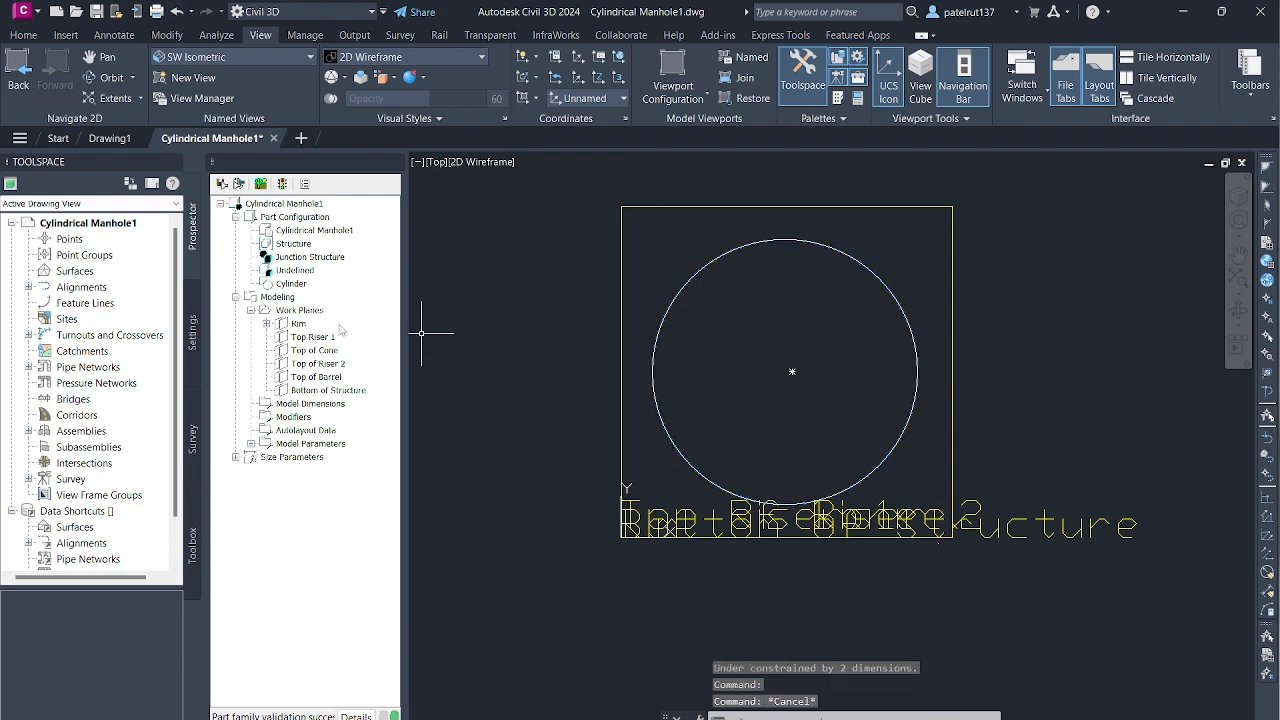
- Apply a concentric constraint on the Rim work plane, picking the point first and the circular profile second
right_click(300, 324)
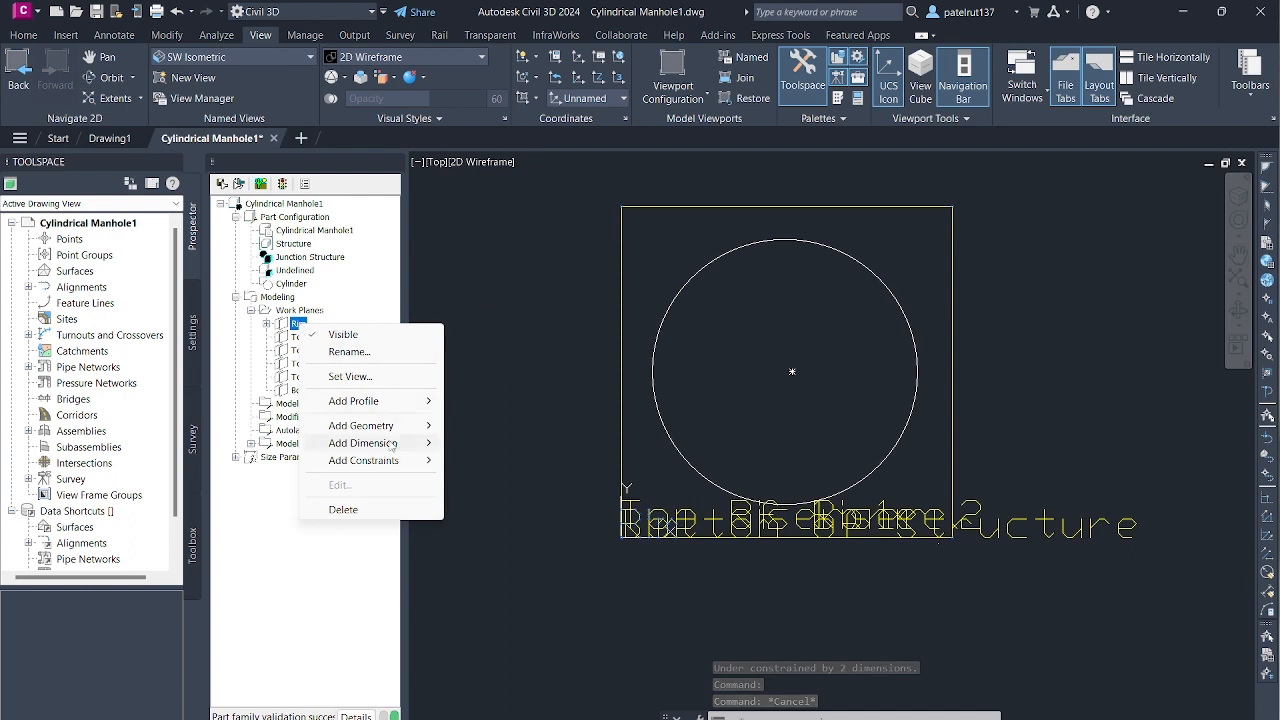
mouse_move(400, 460)
click(496, 512)
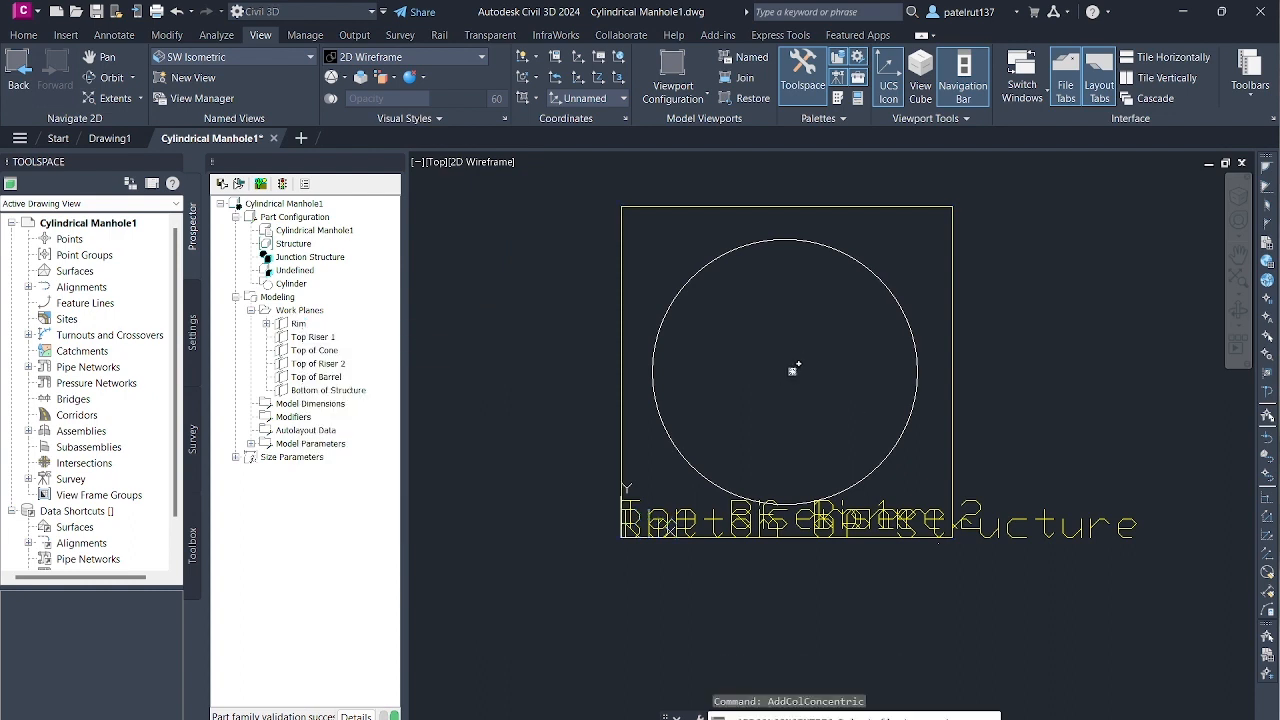
click(921, 370)
click(918, 370)
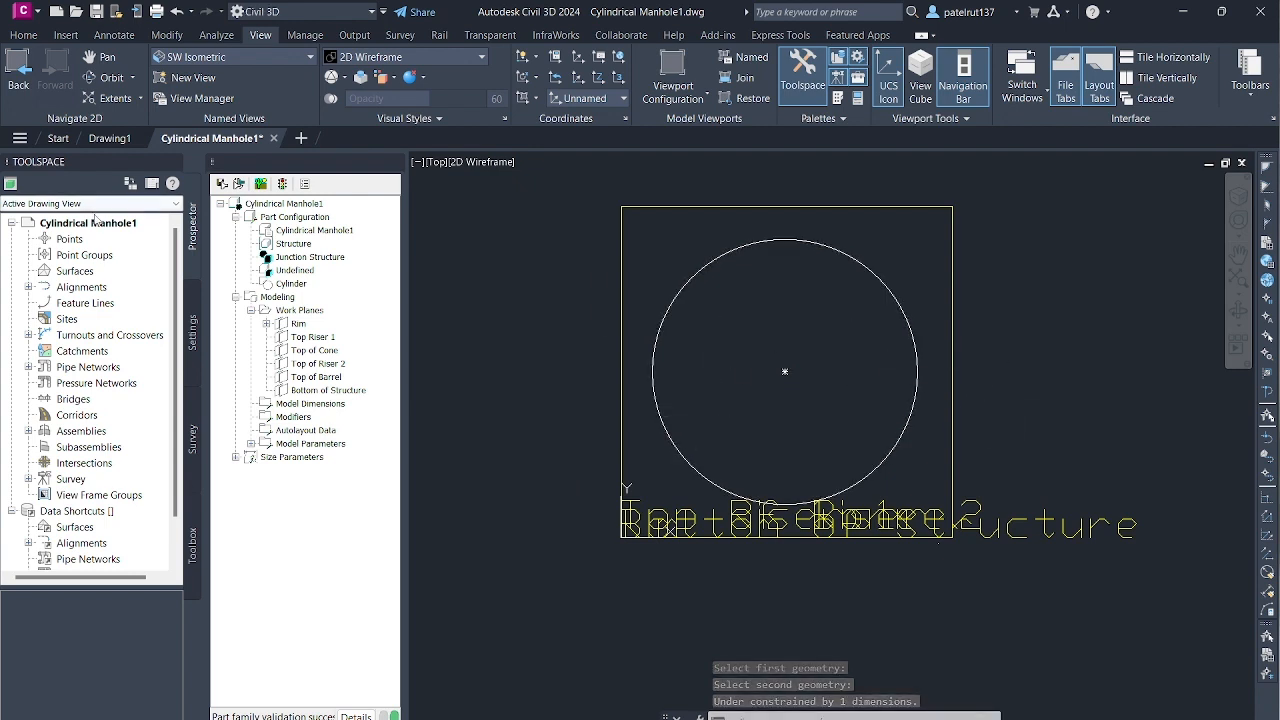
click(298, 324)
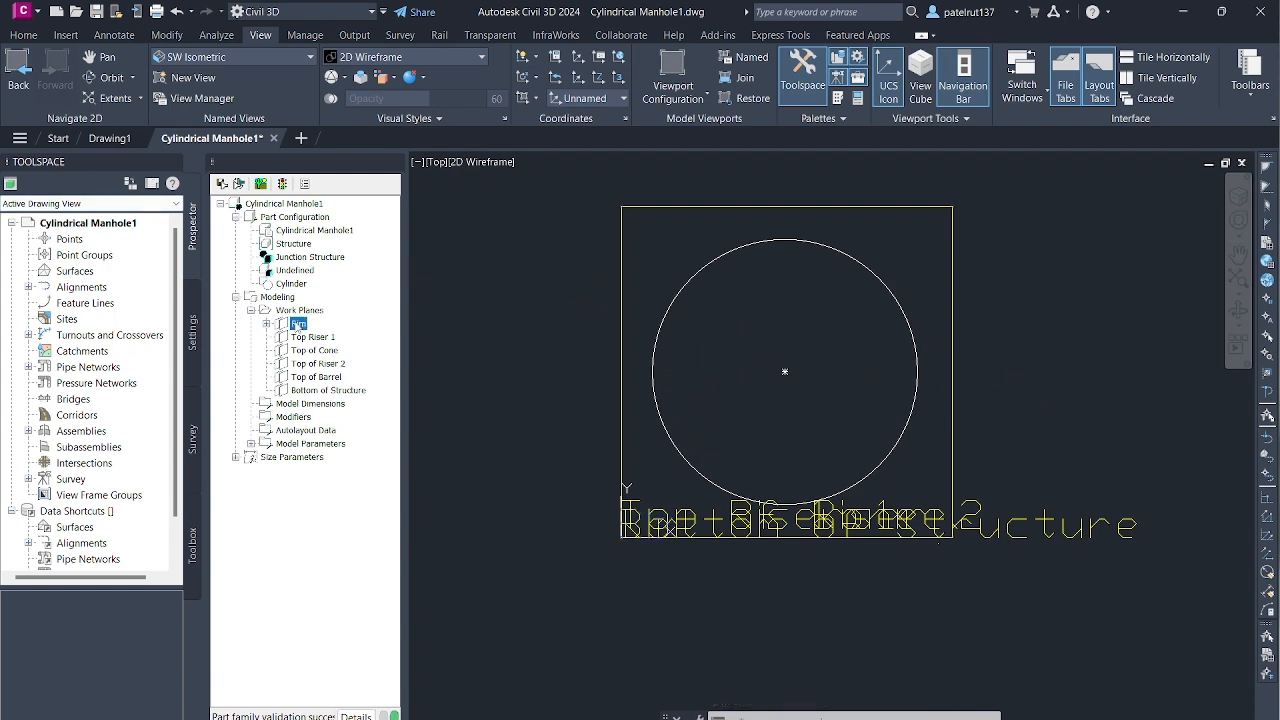
key(Escape)
- Try to add another concentric constraint on the Rim work plane between the centre point and the circle
click(298, 324)
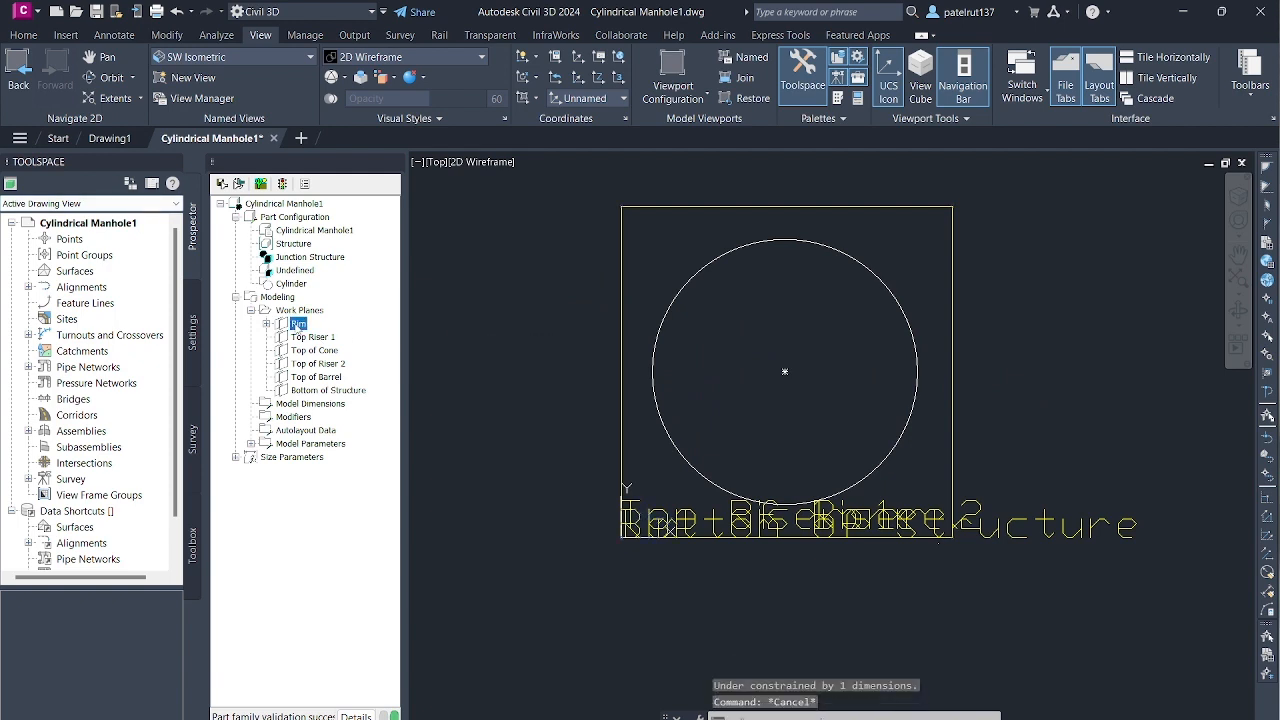
right_click(298, 325)
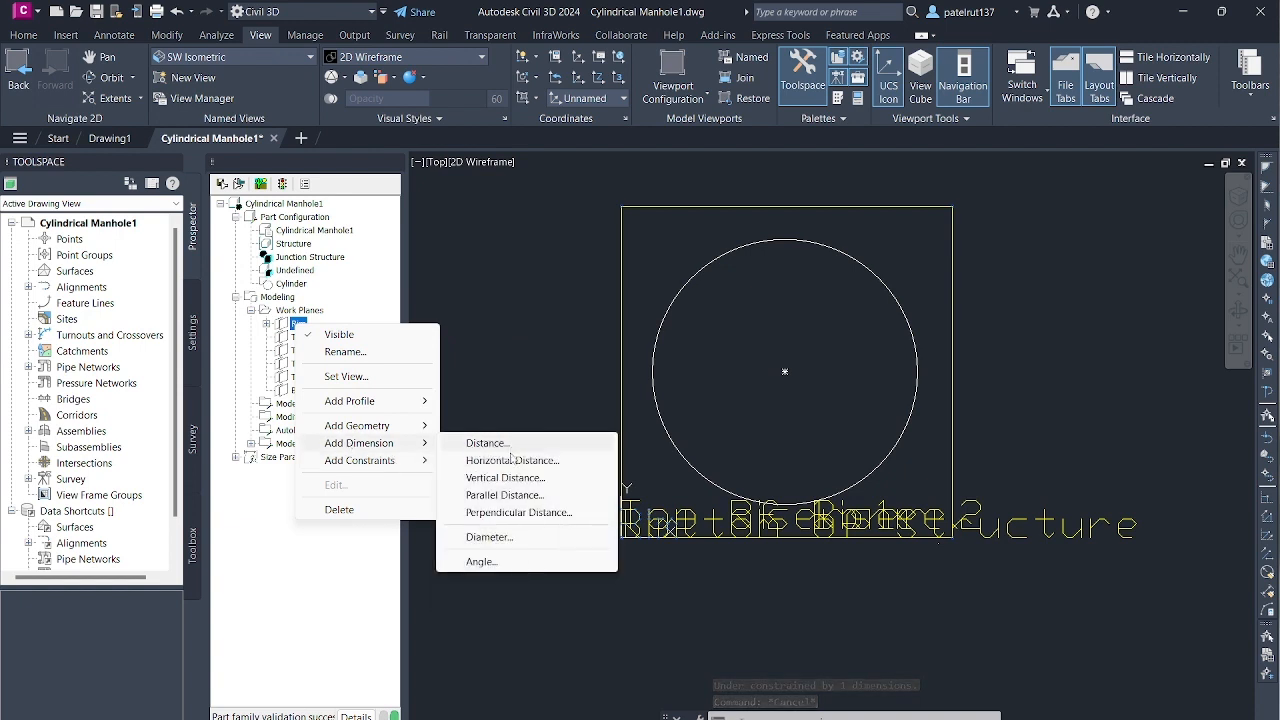
mouse_move(358, 464)
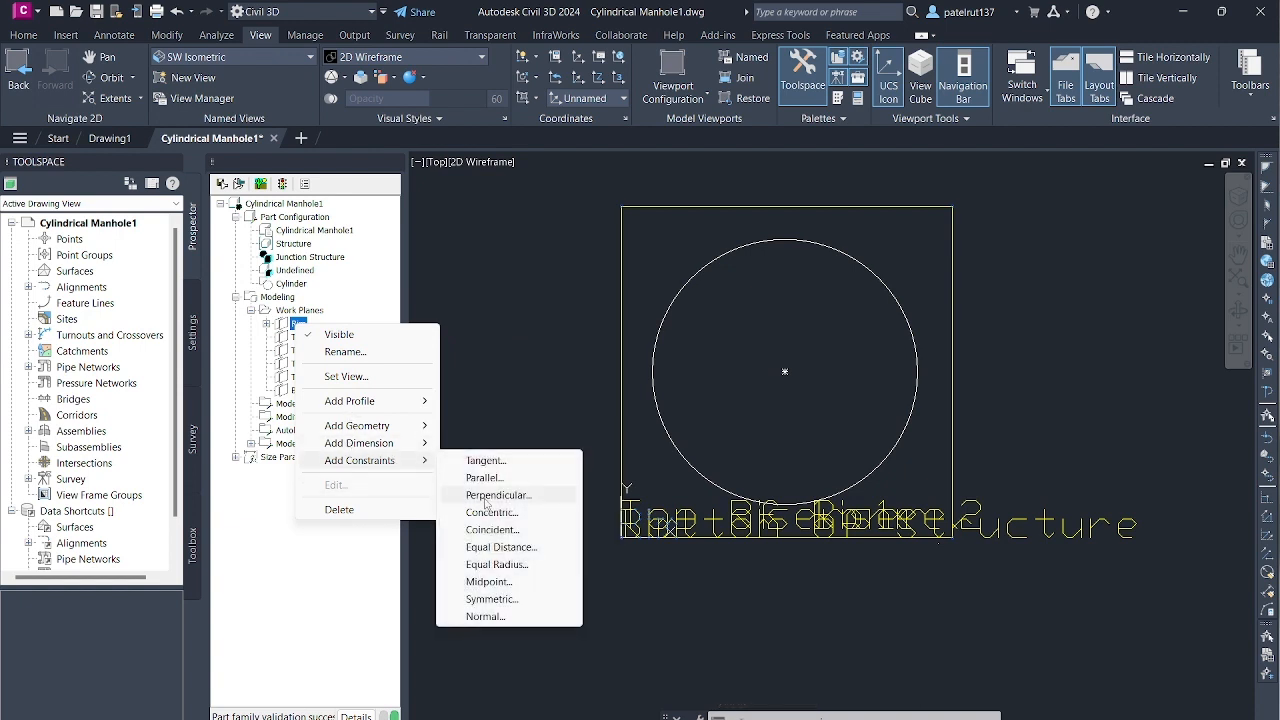
click(499, 516)
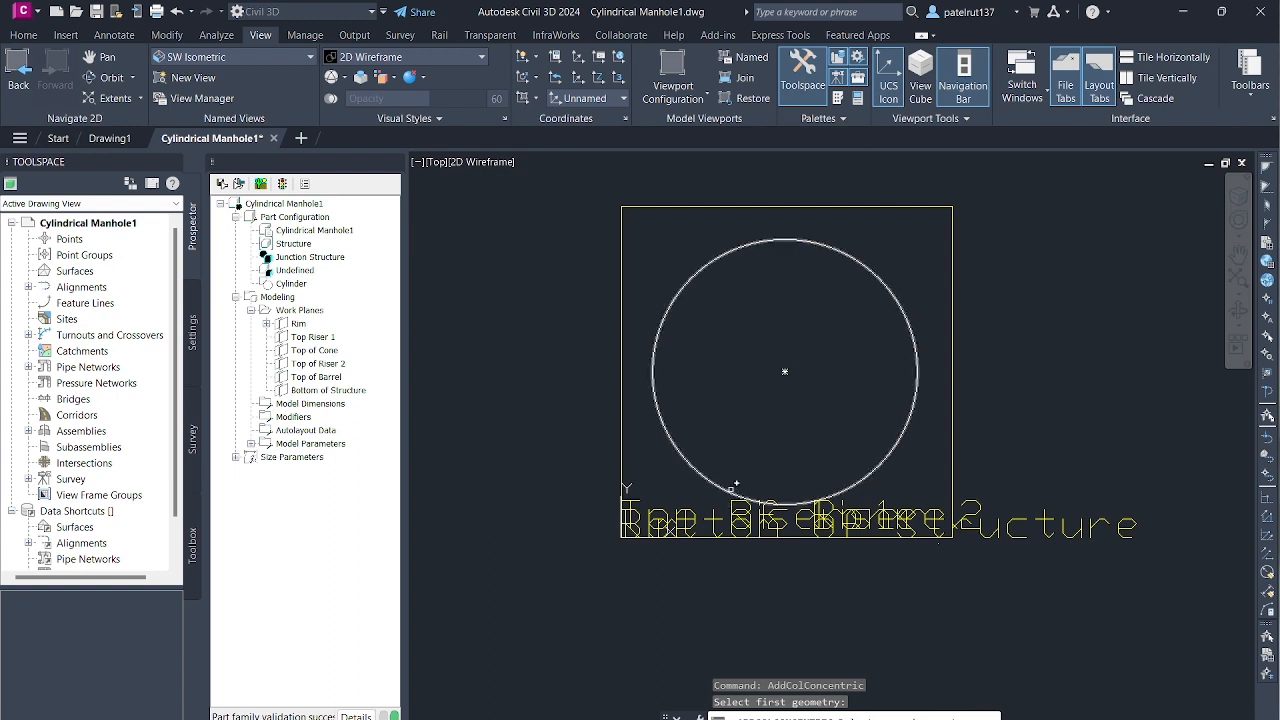
click(650, 365)
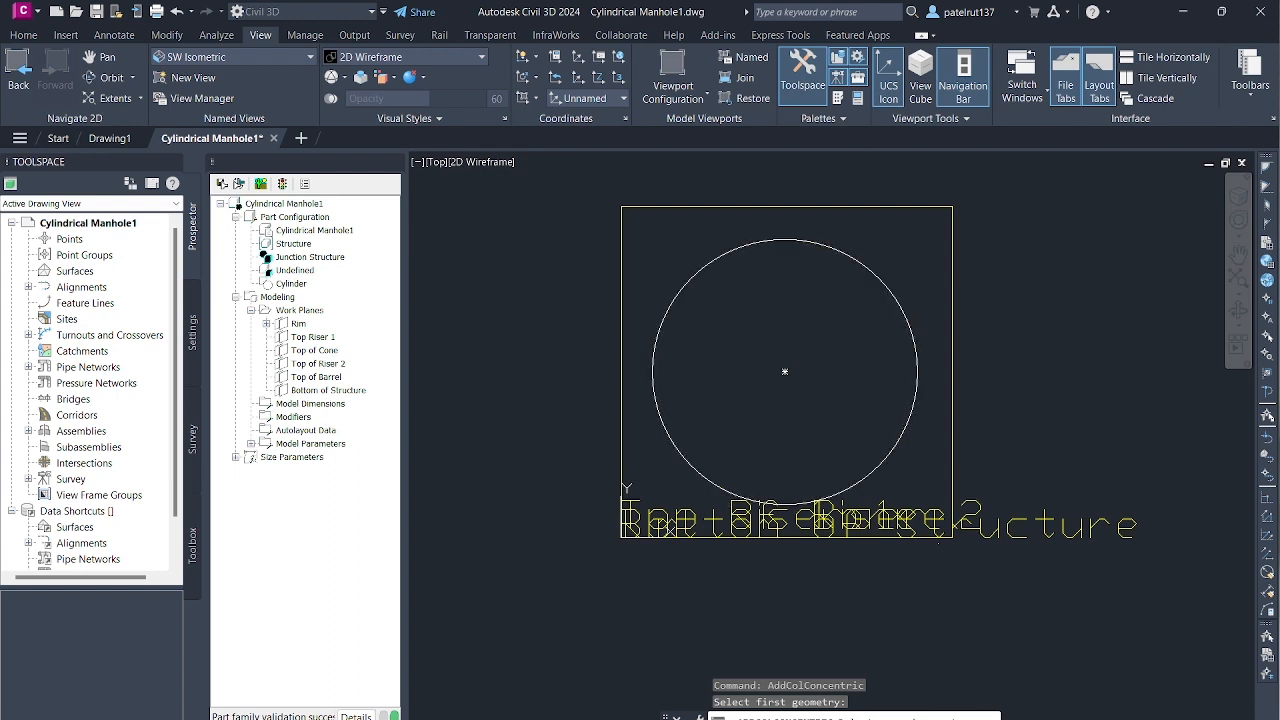
click(651, 371)
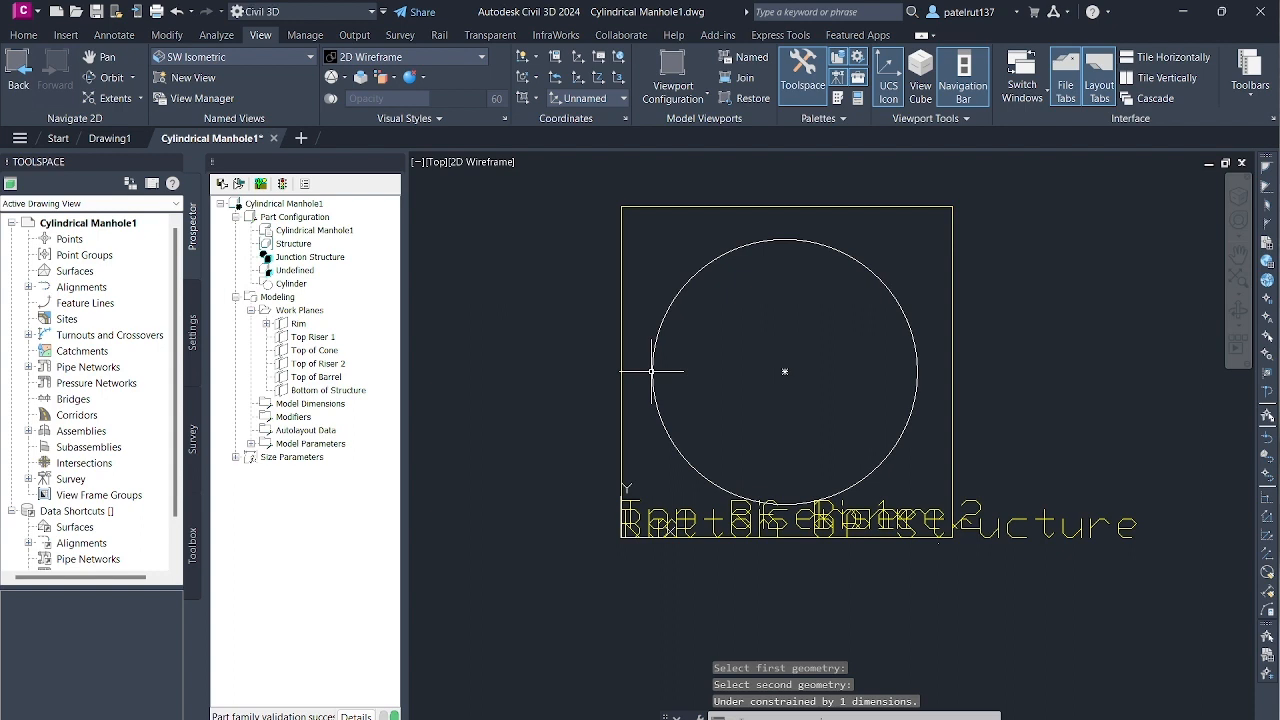
key(Return)
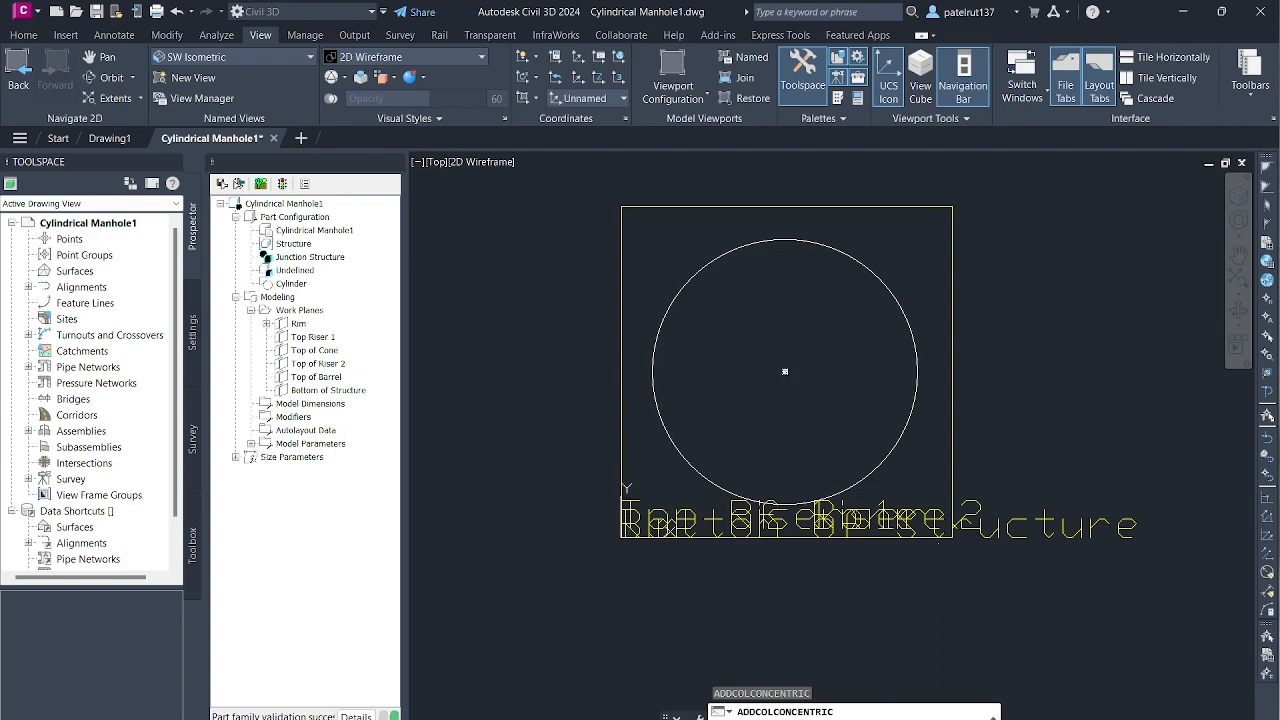
click(785, 372)
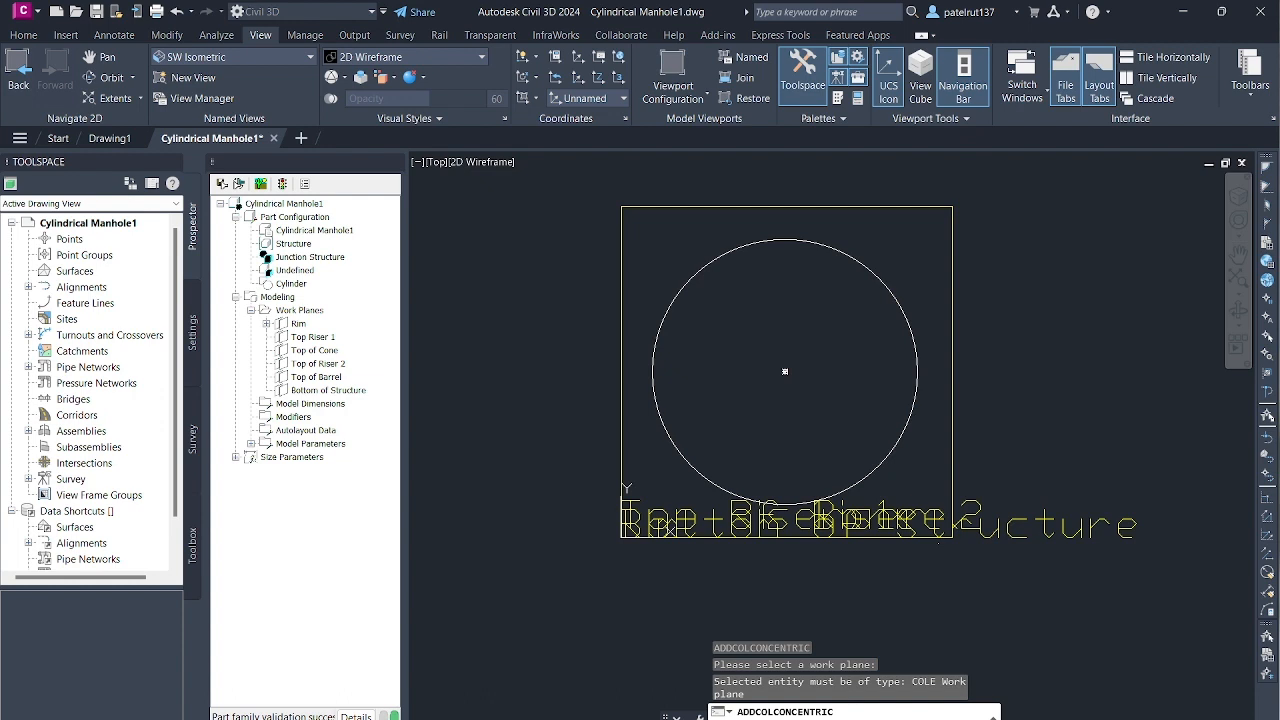
click(1063, 524)
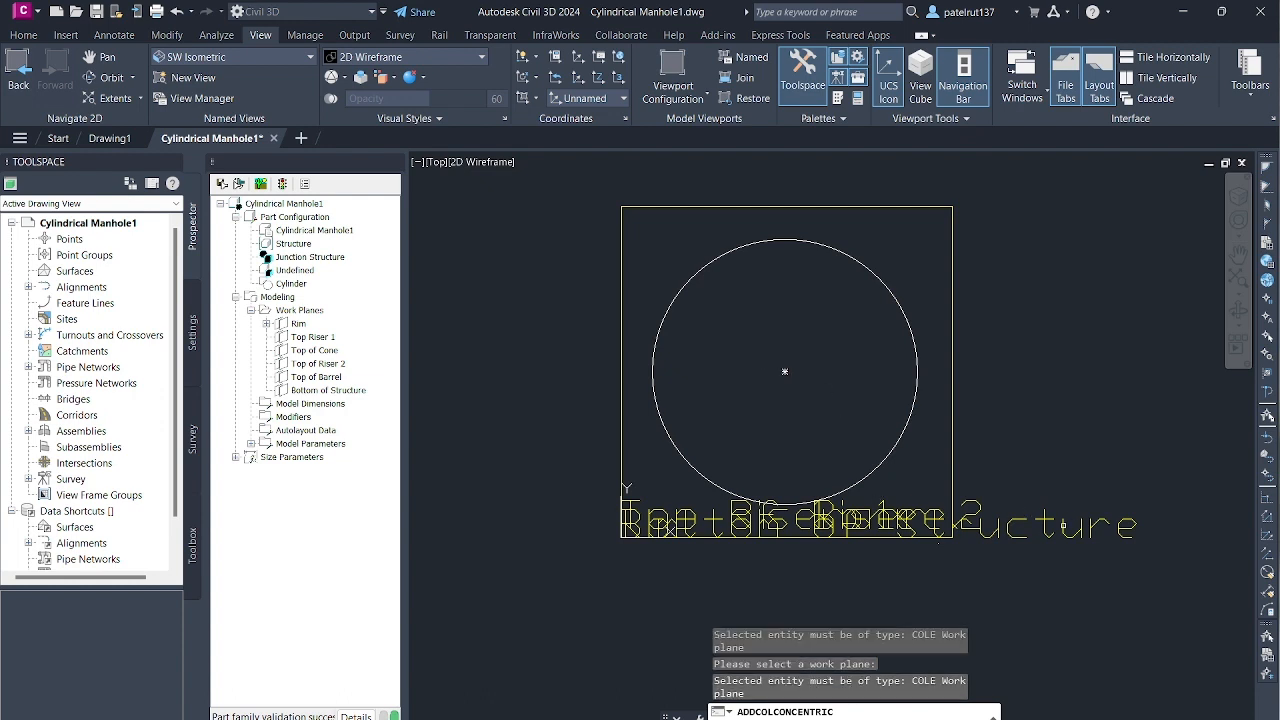
click(1019, 309)
key(Escape)
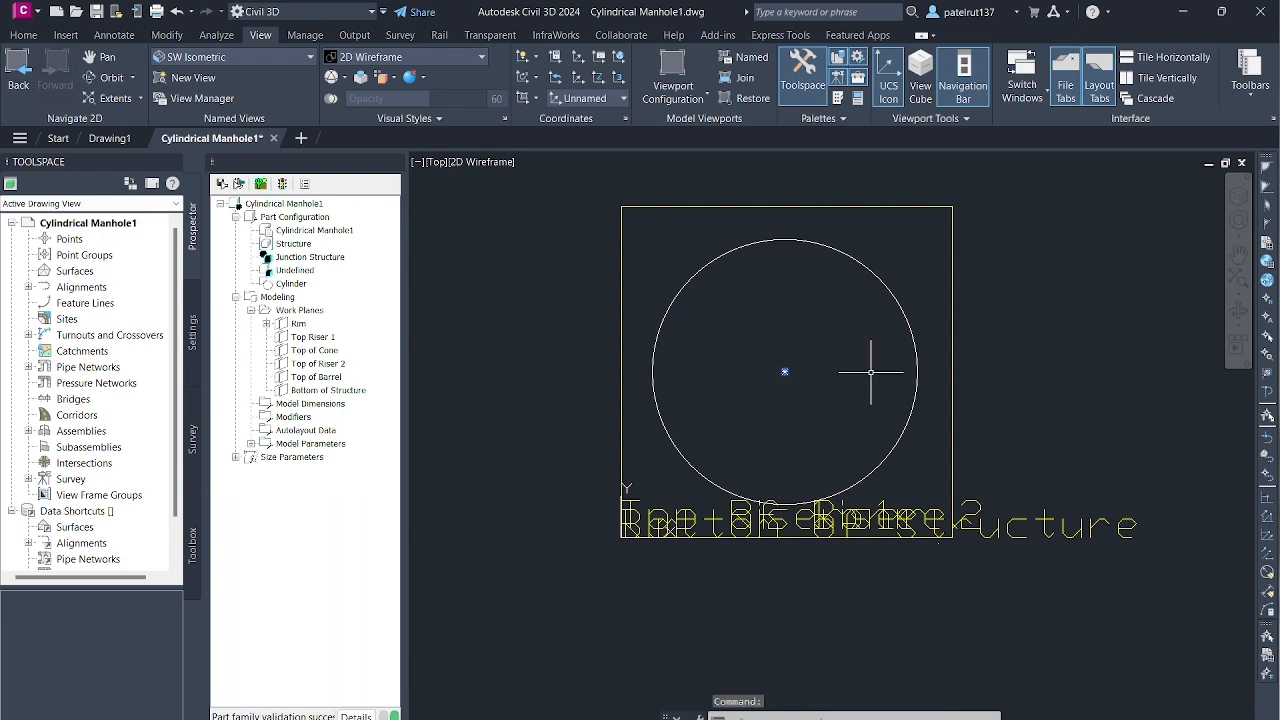
click(917, 365)
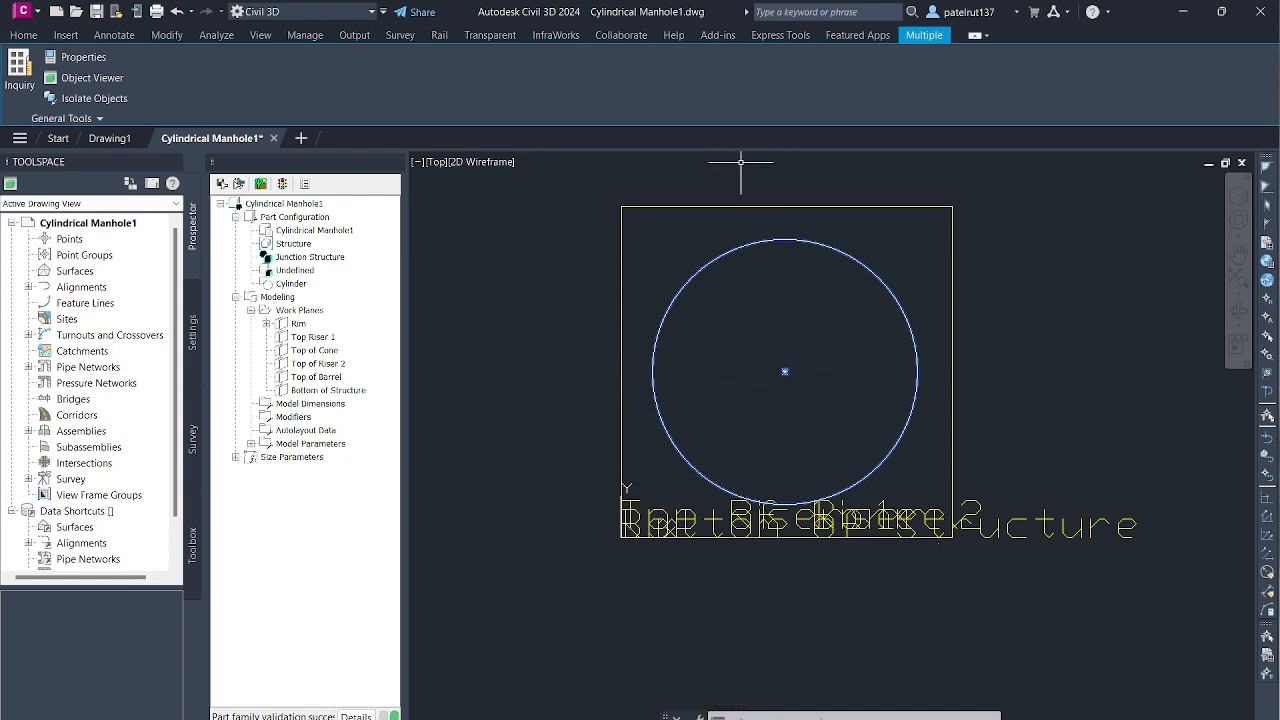
key(Escape)
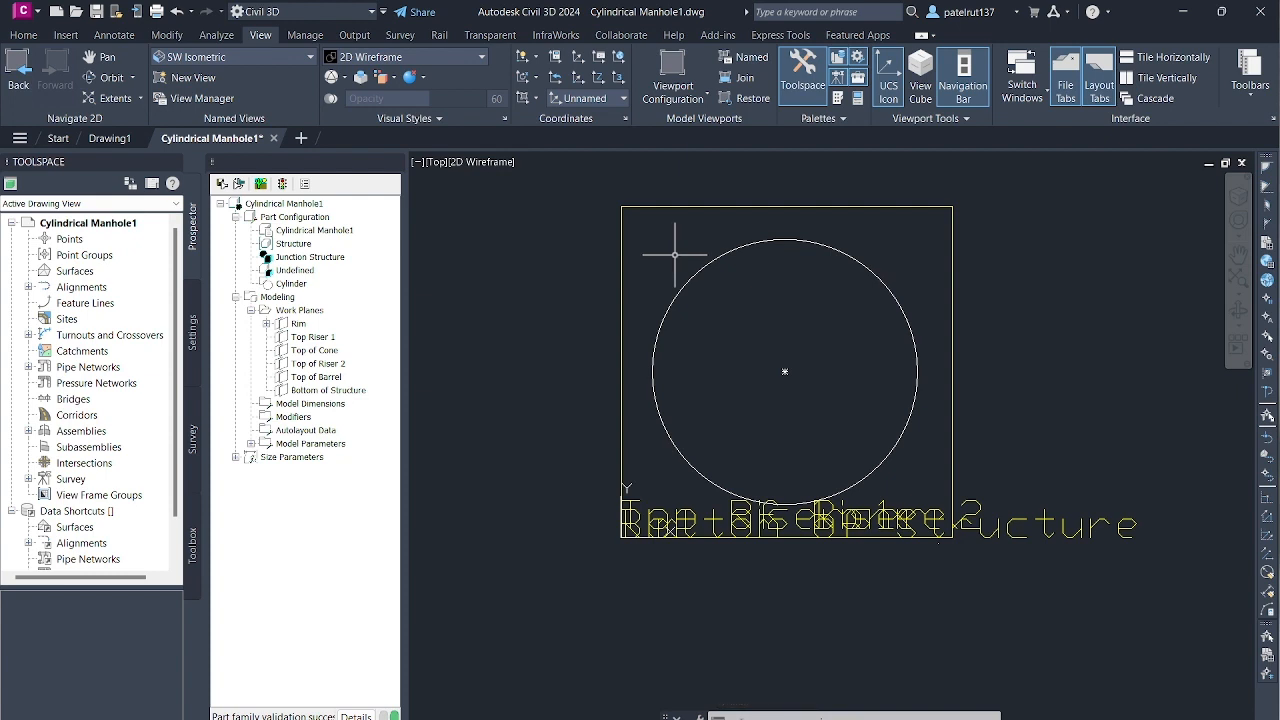
- Apply a concentric constraint on the Rim work plane, picking the centre point first and the circle second
right_click(298, 324)
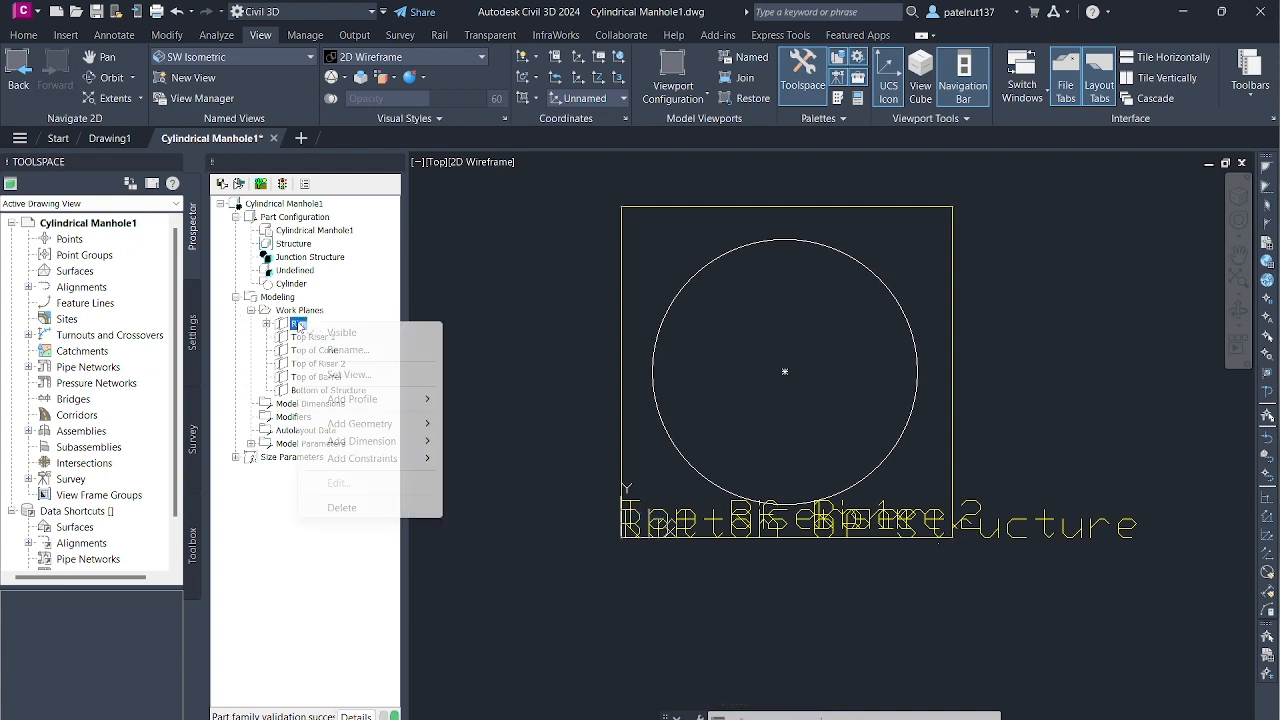
mouse_move(395, 461)
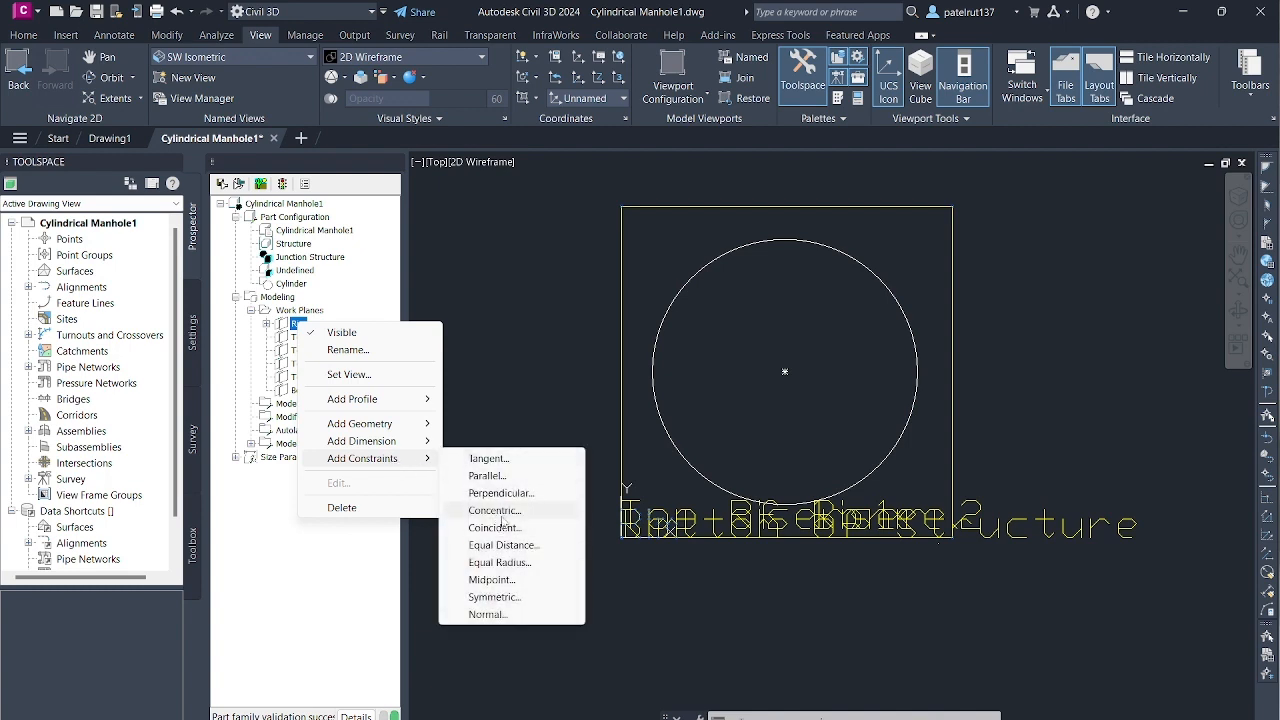
click(500, 512)
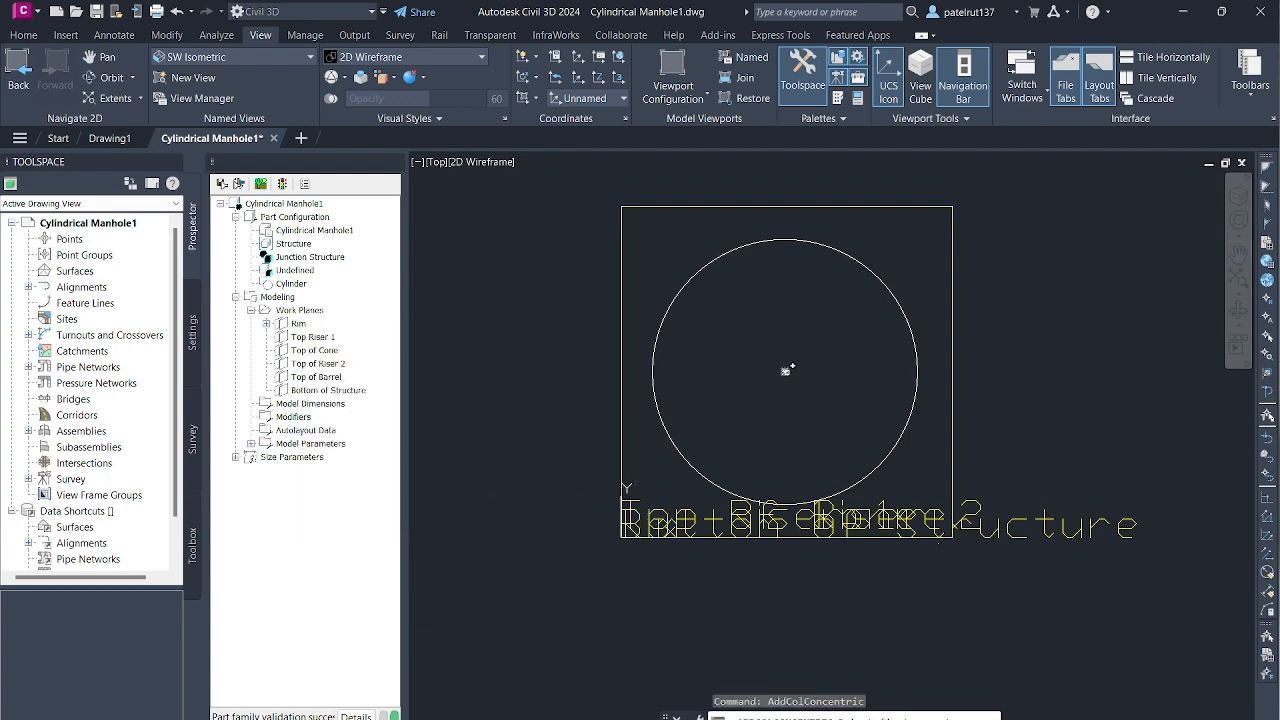
click(782, 318)
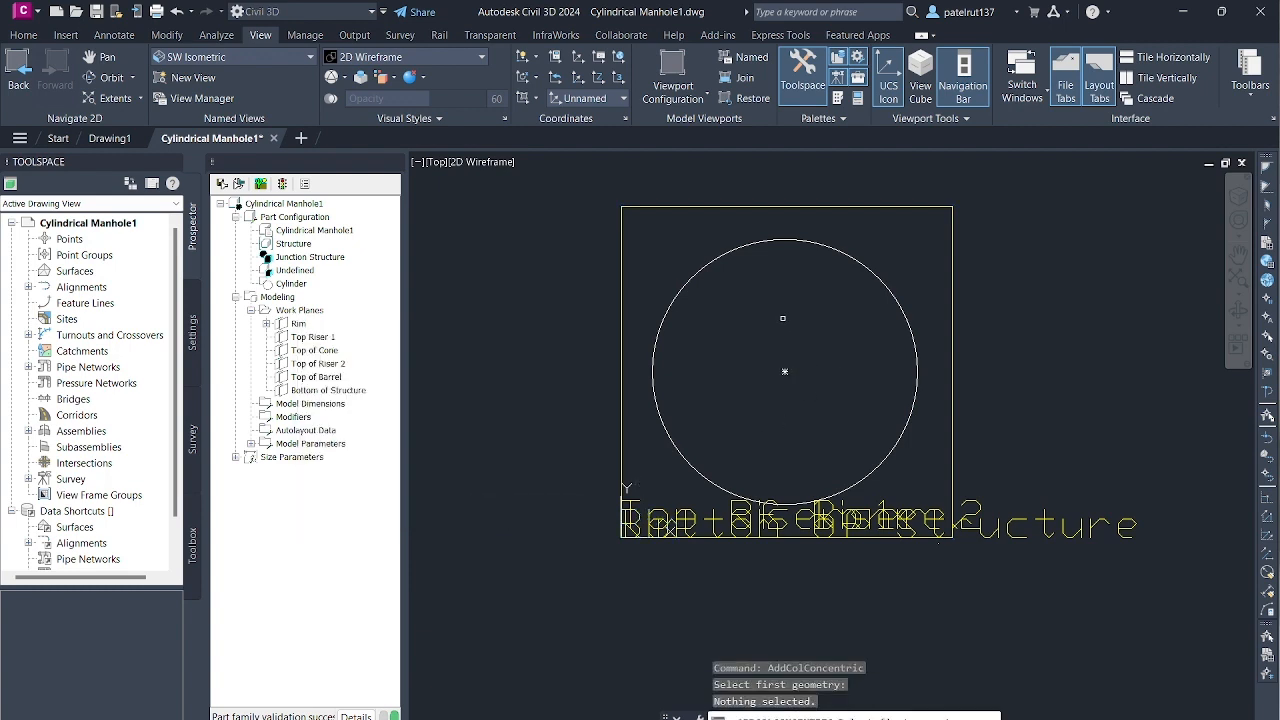
click(786, 374)
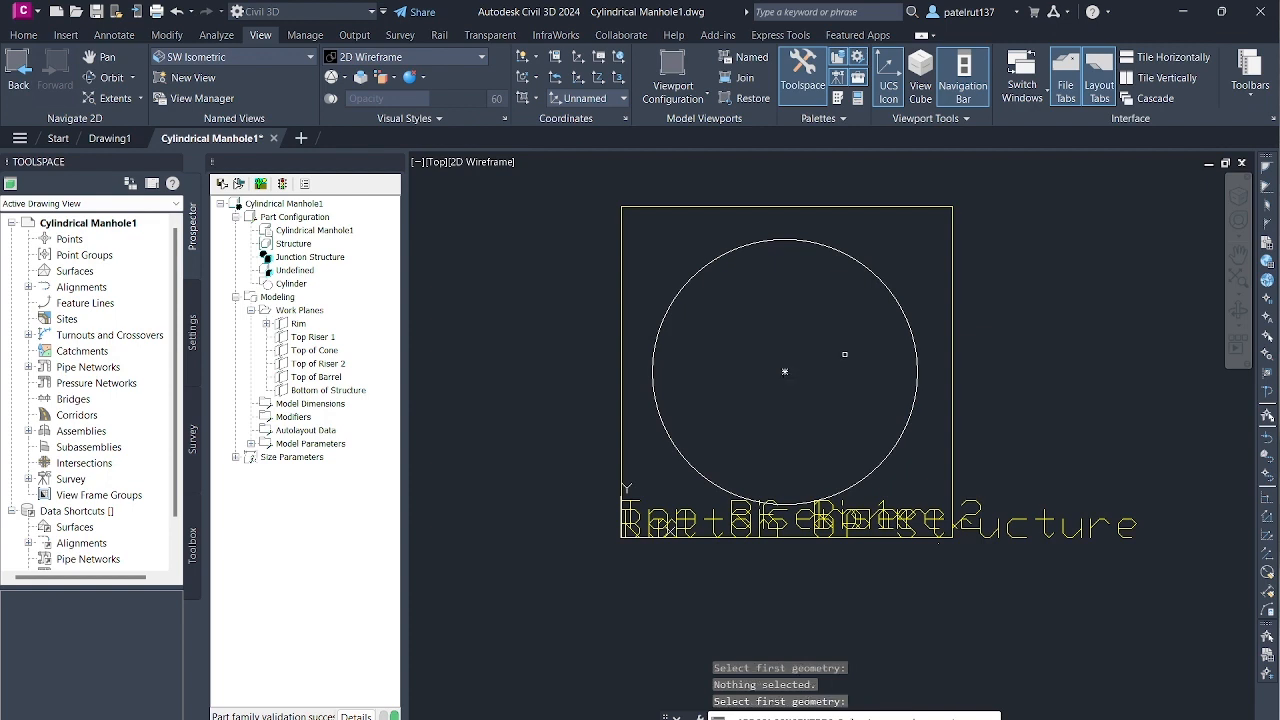
click(782, 239)
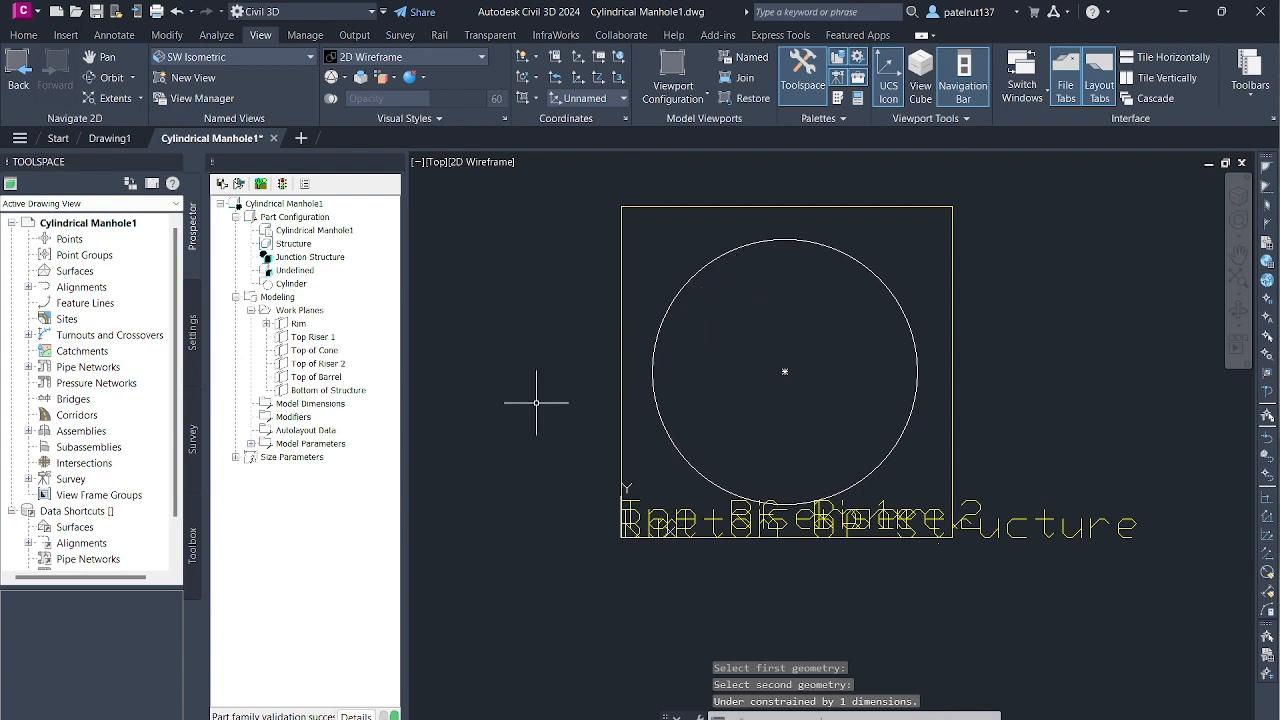
- Add a diameter dimension to the Rim circle, placed on the circle in line with the midpoint of the work plane's edge
right_click(298, 324)
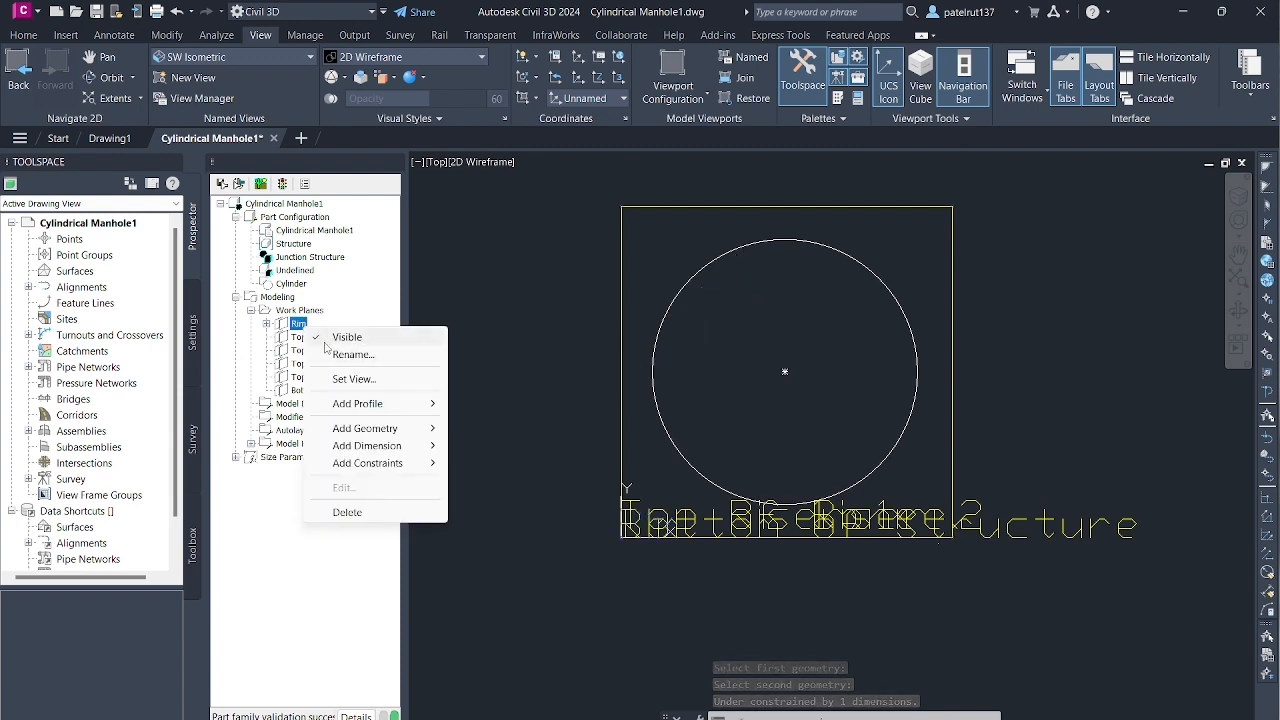
mouse_move(395, 447)
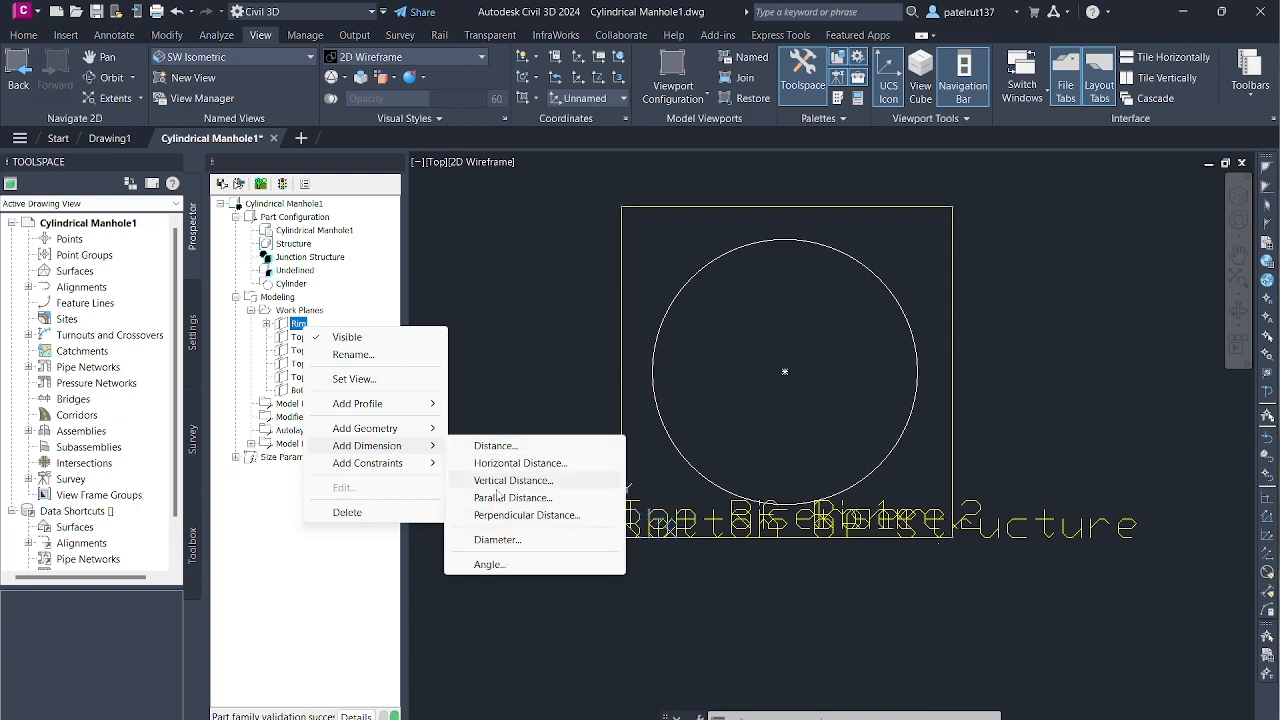
click(497, 539)
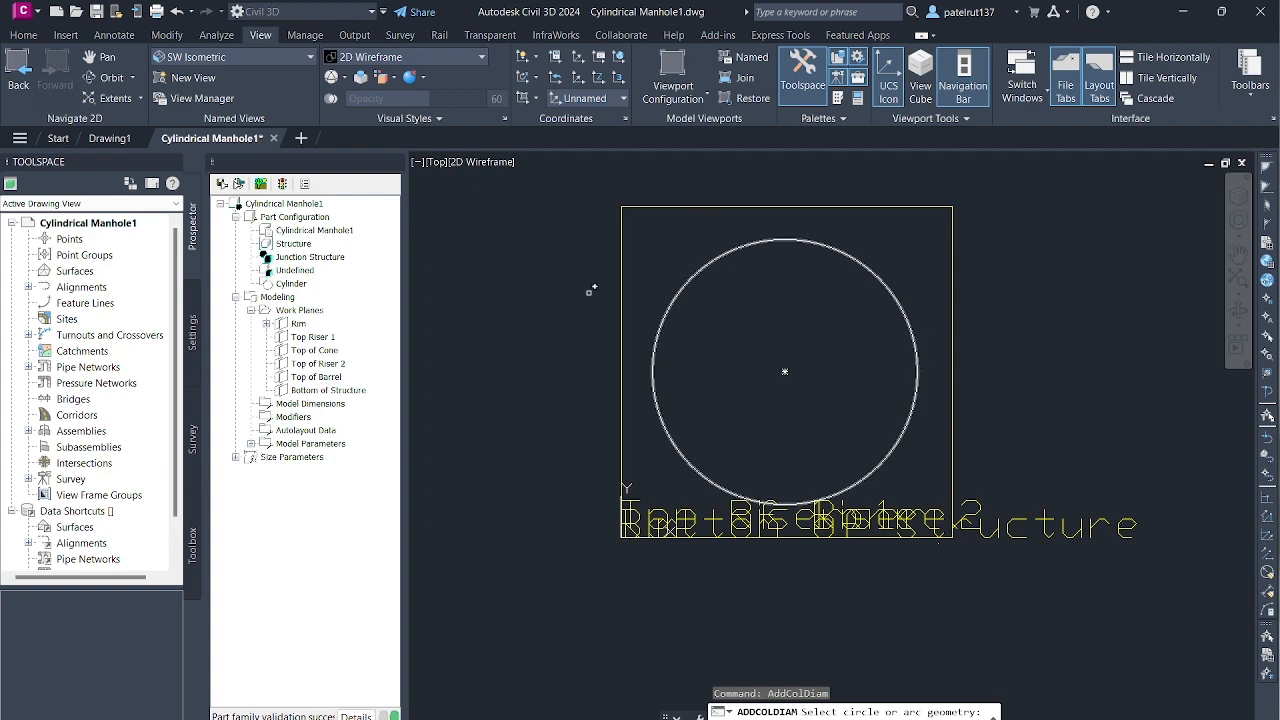
click(918, 362)
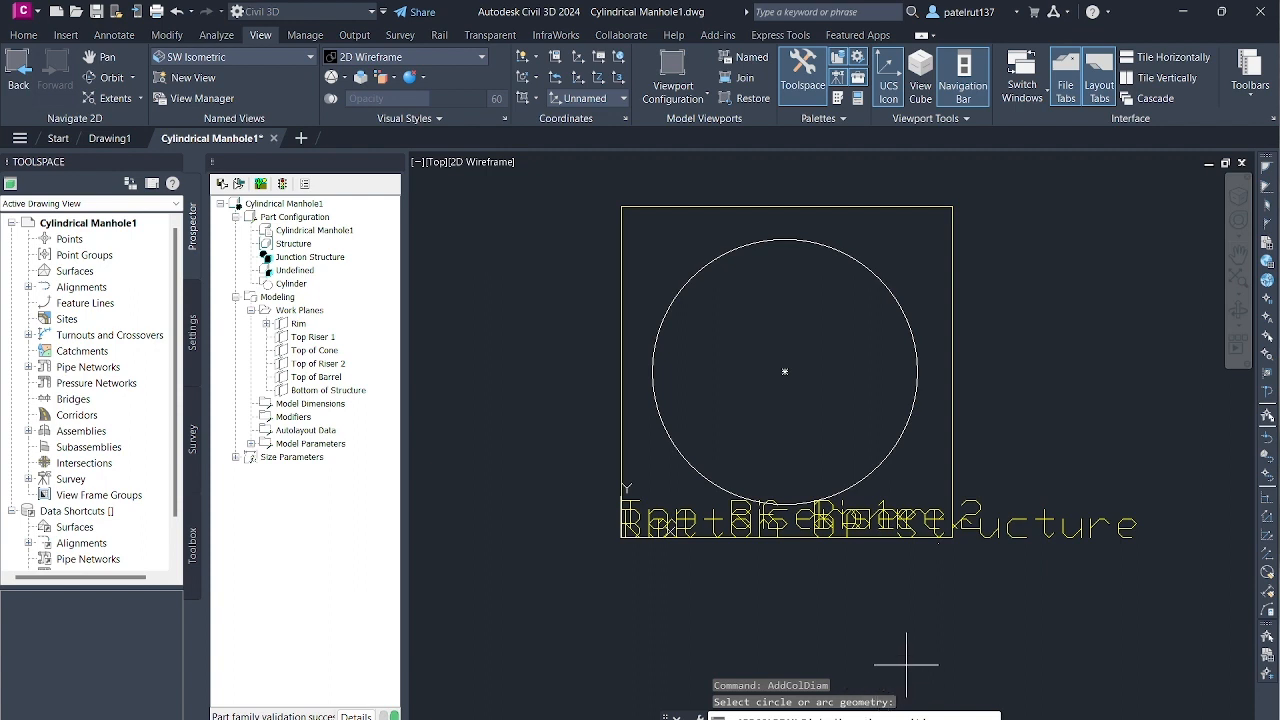
click(917, 372)
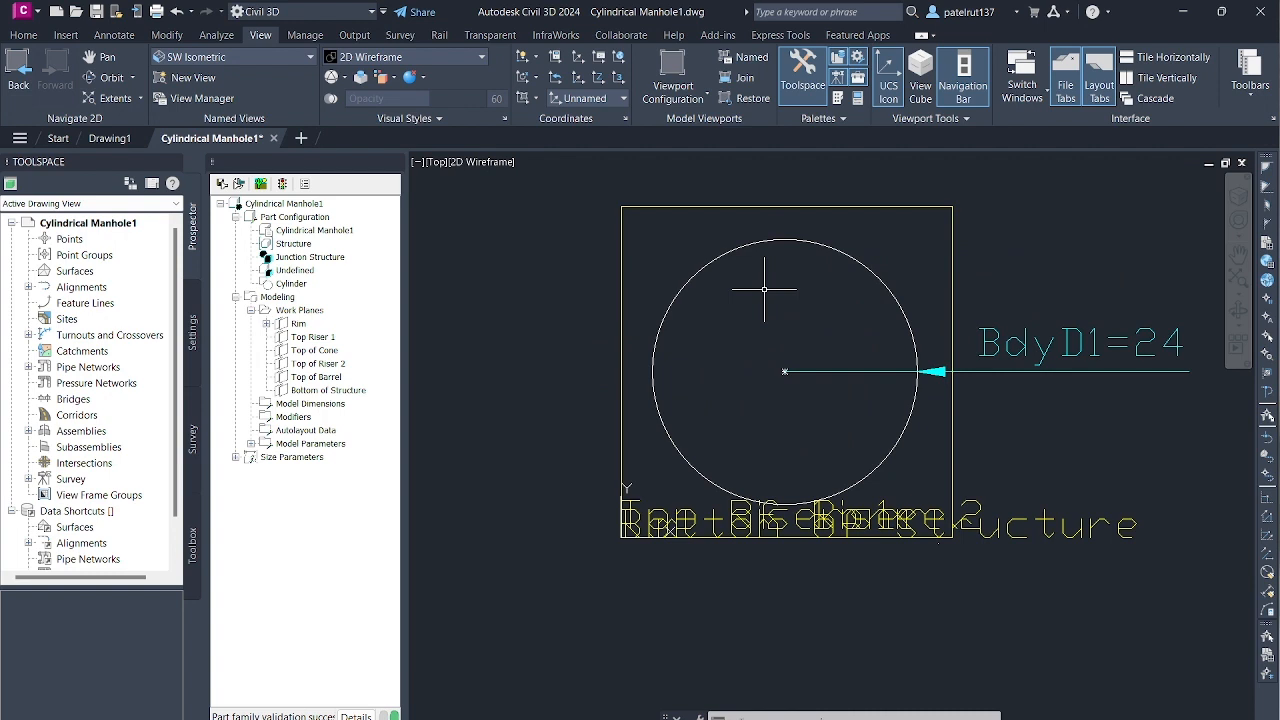
- View the dimensioned Rim circle and the stacked work planes in SE Isometric and SW Isometric
scroll(764, 289, down, 2)
scroll(764, 289, up, 2)
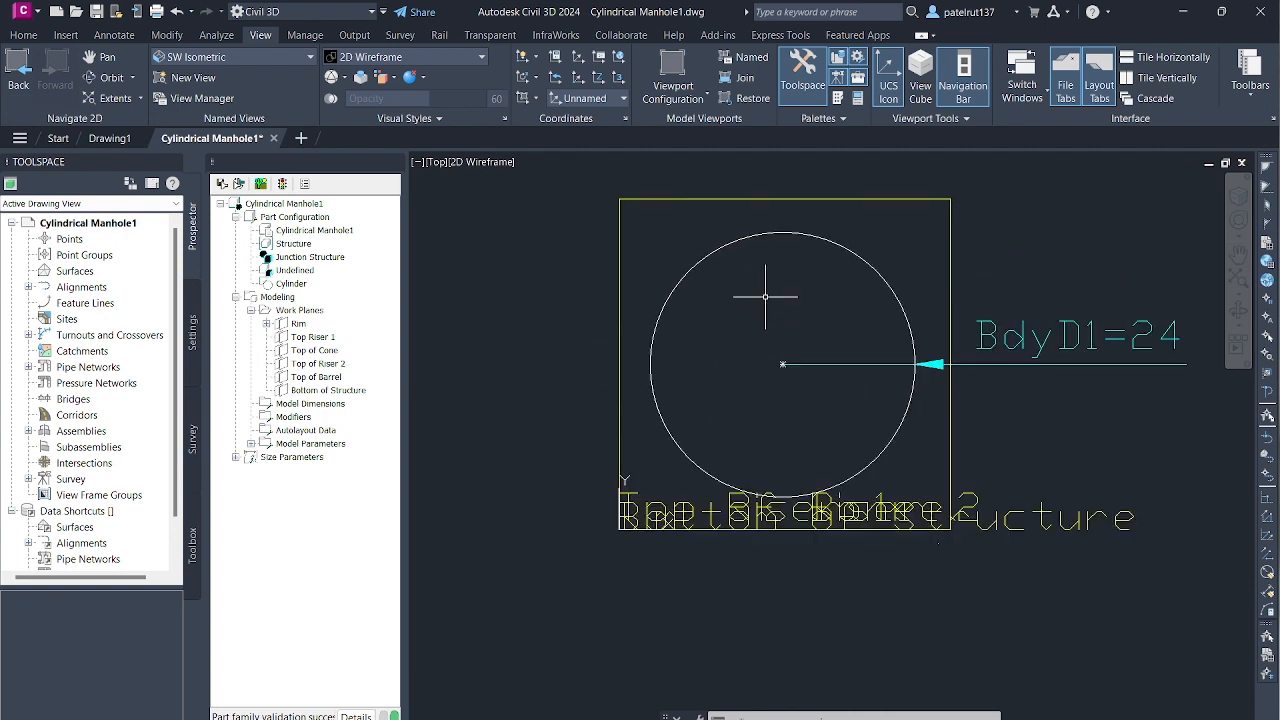
click(307, 60)
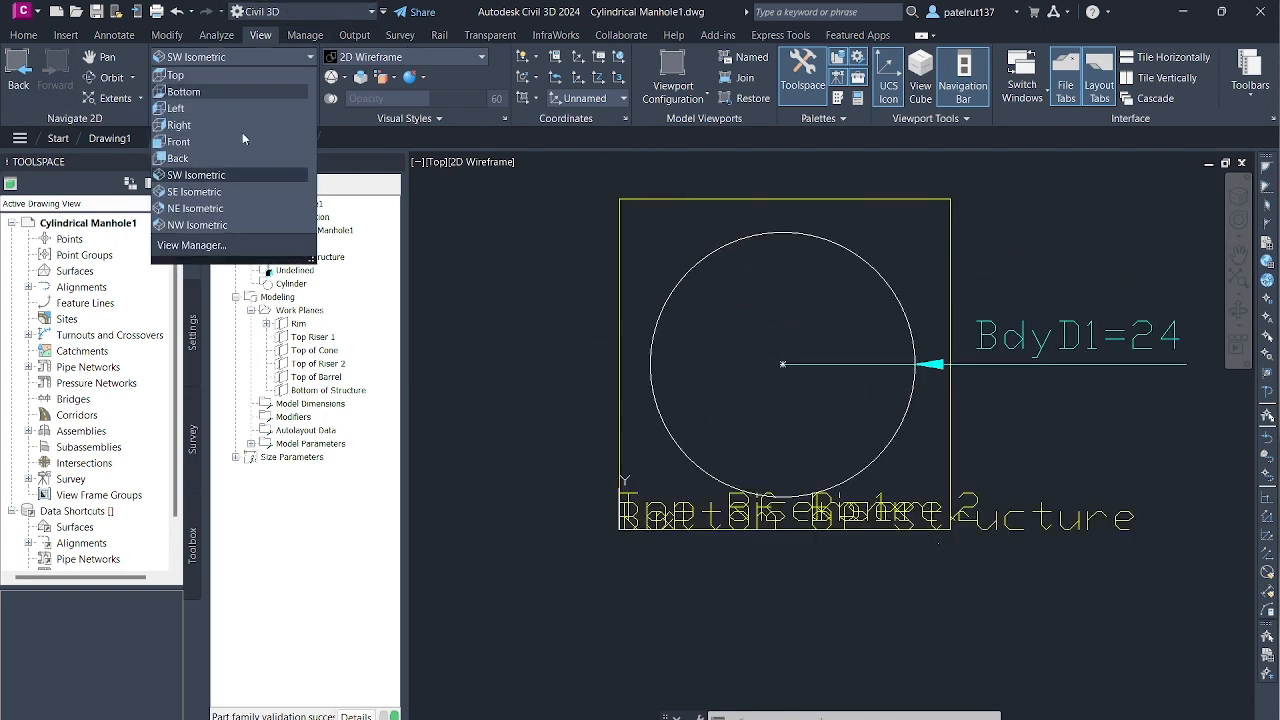
click(222, 193)
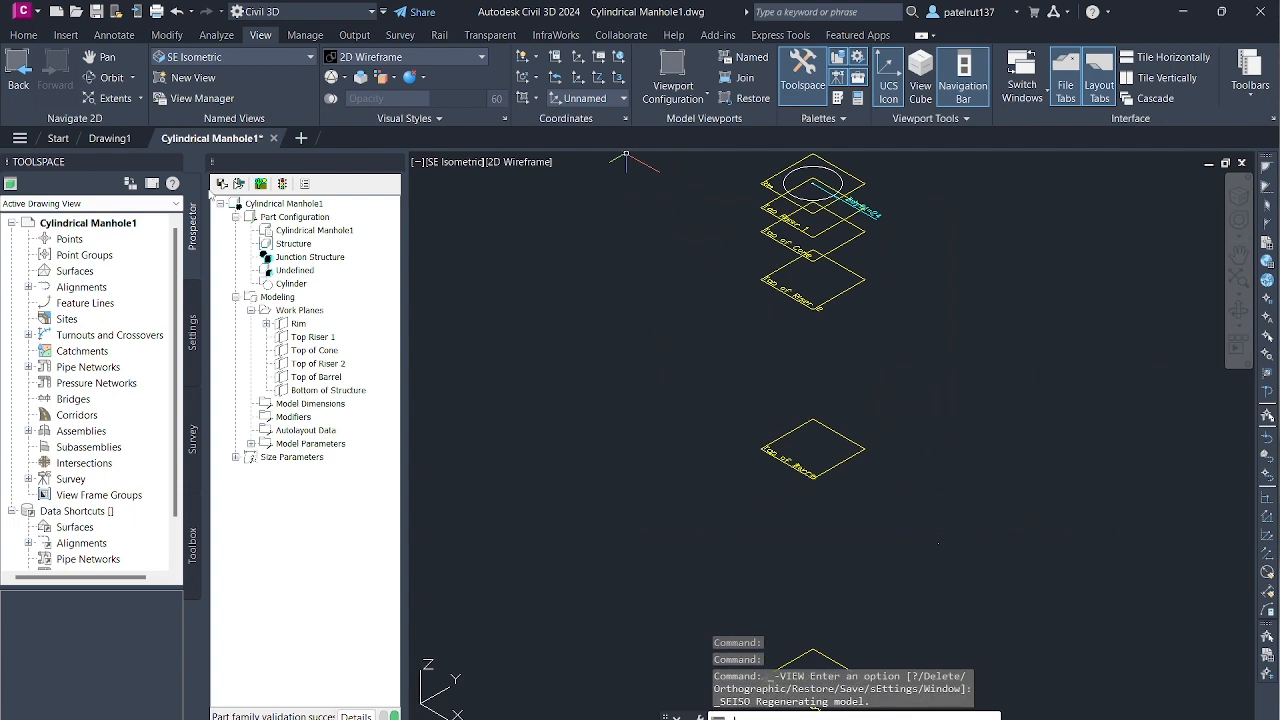
click(258, 57)
click(222, 176)
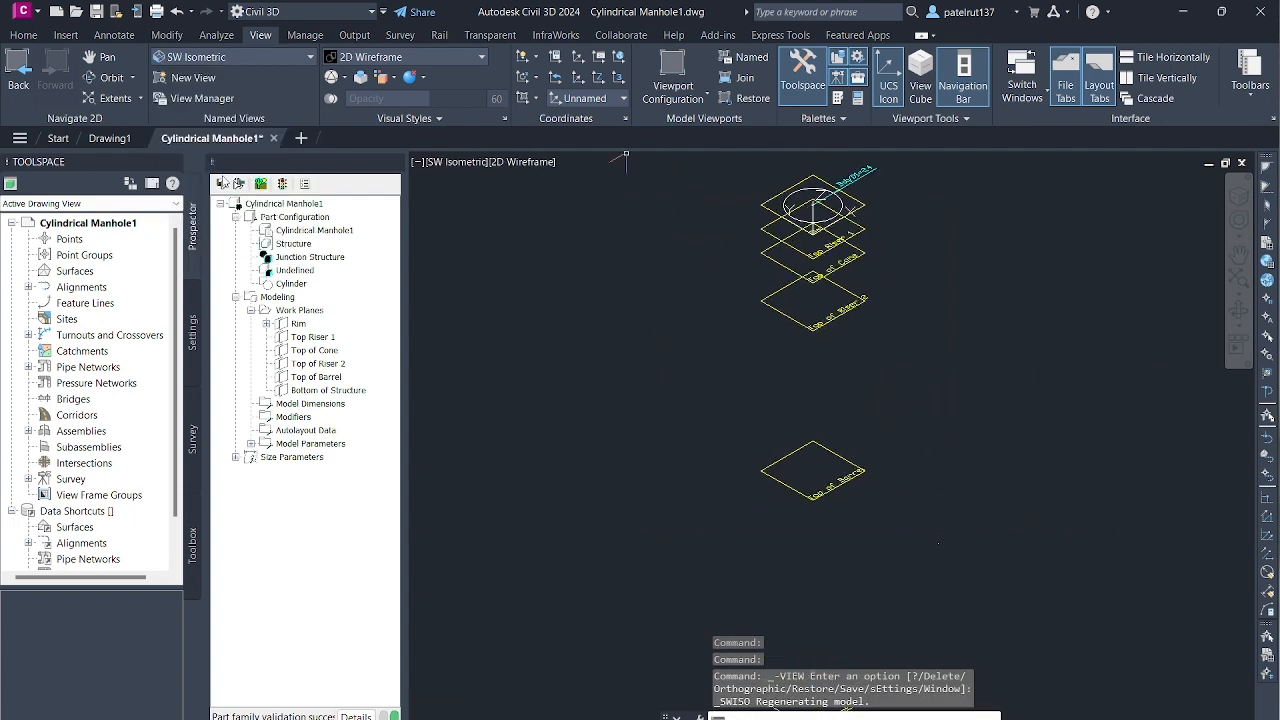
- Examine the vertical arrangement of the work planes in the Right view, highlighting the second plane from the top and clearing the selection
click(284, 56)
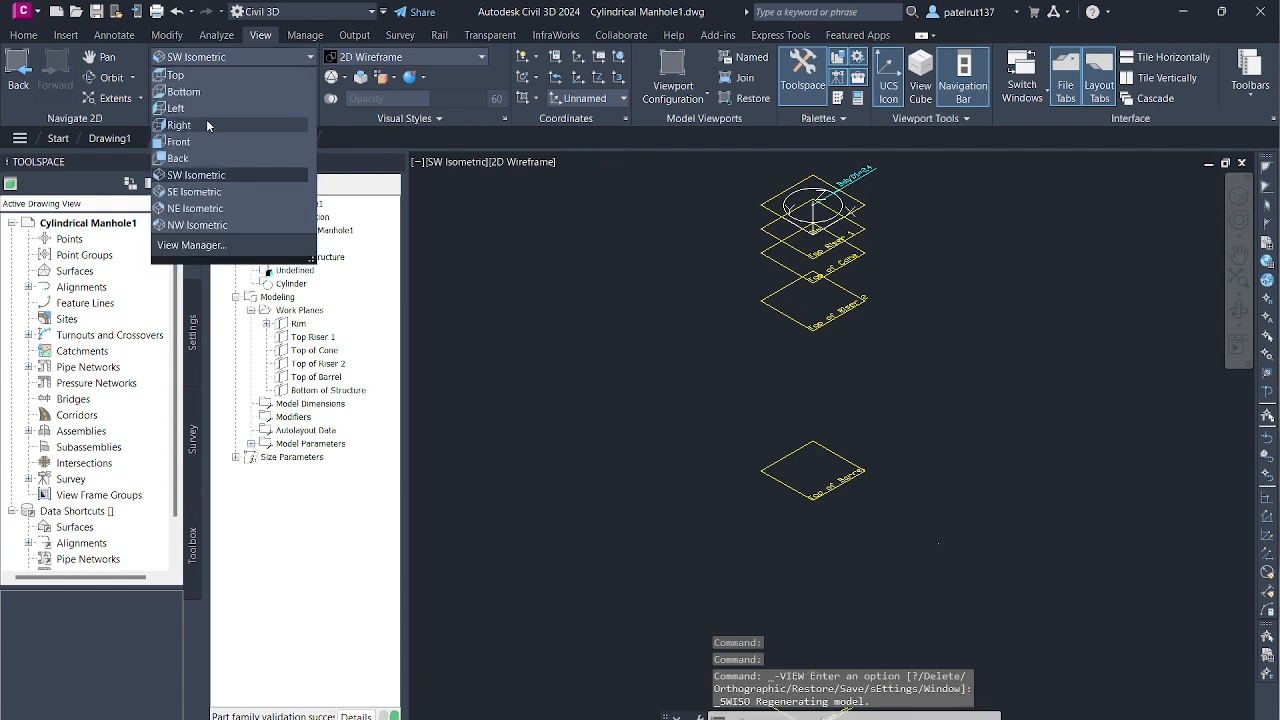
click(208, 127)
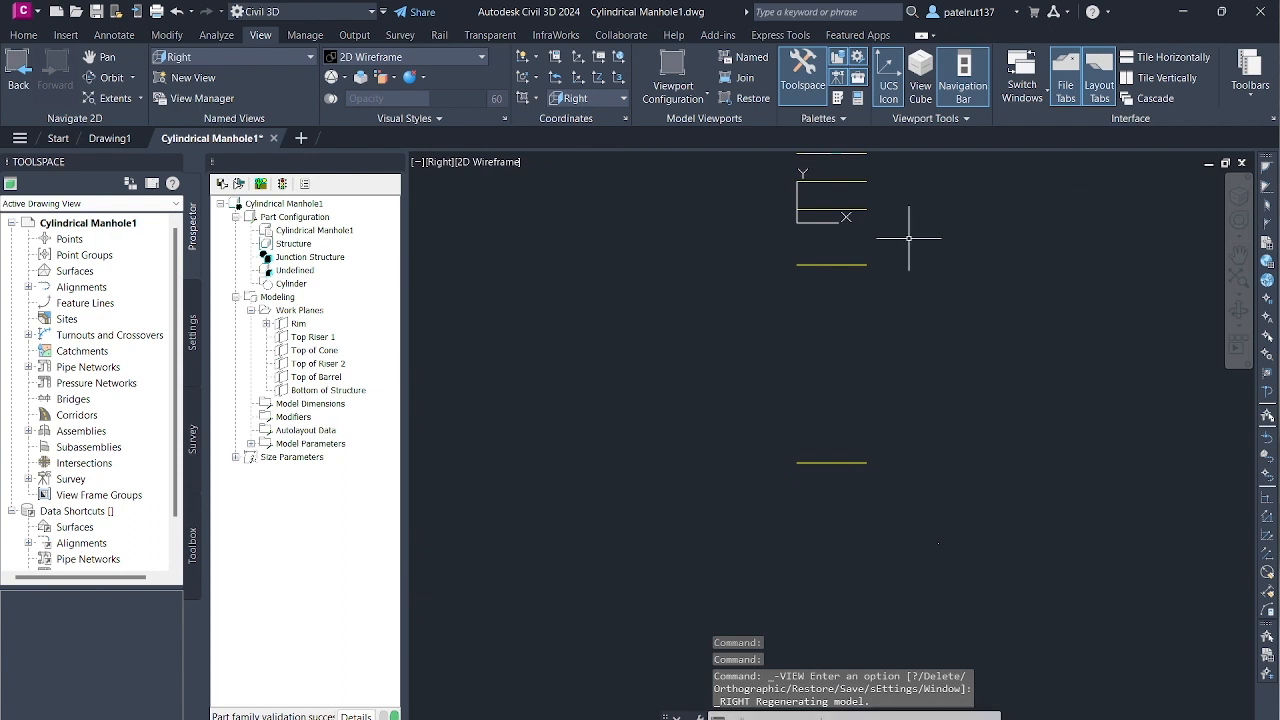
scroll(798, 243, down, 2)
scroll(836, 221, up, 4)
scroll(810, 202, down, 2)
scroll(819, 168, up, 3)
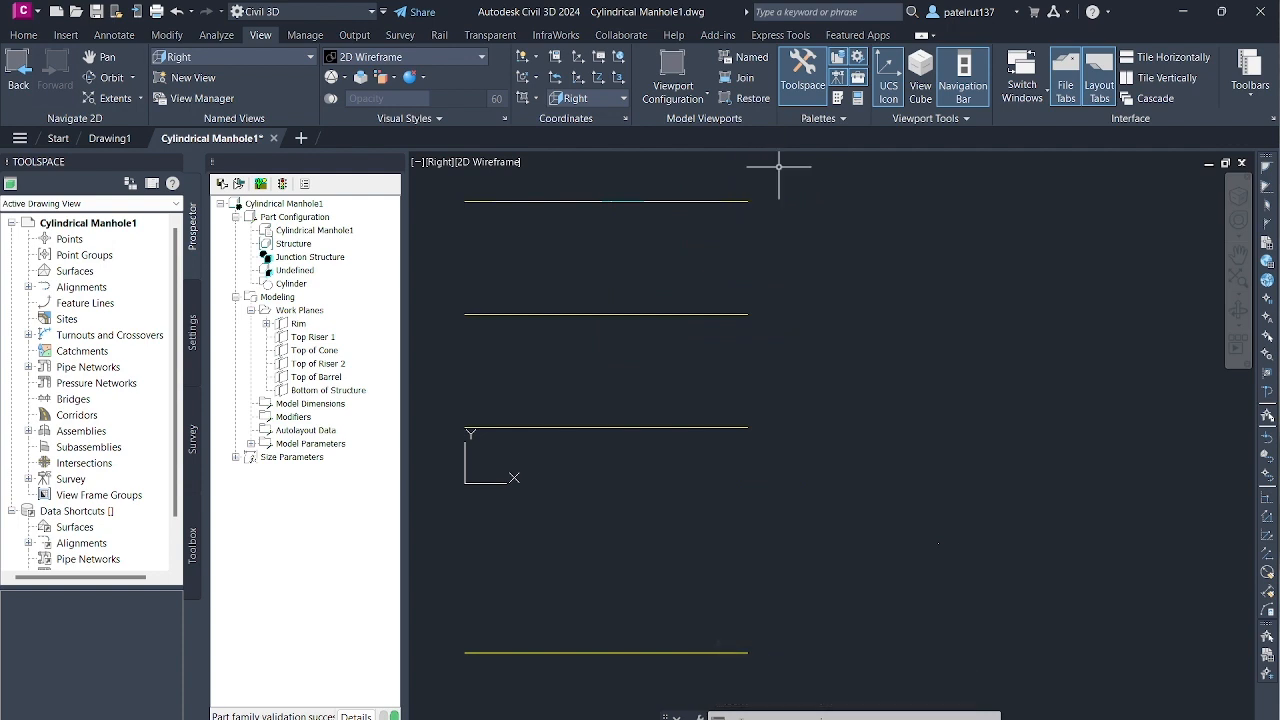
scroll(740, 275, down, 5)
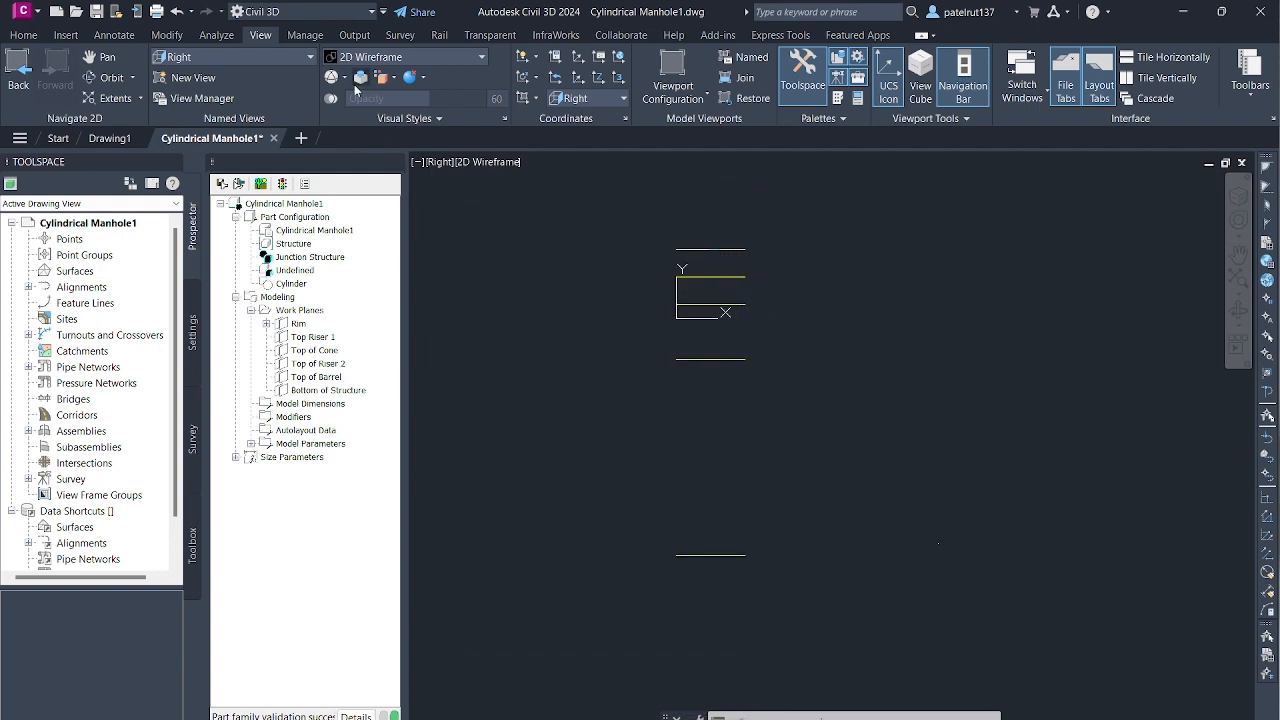
click(300, 57)
click(309, 58)
key(Escape)
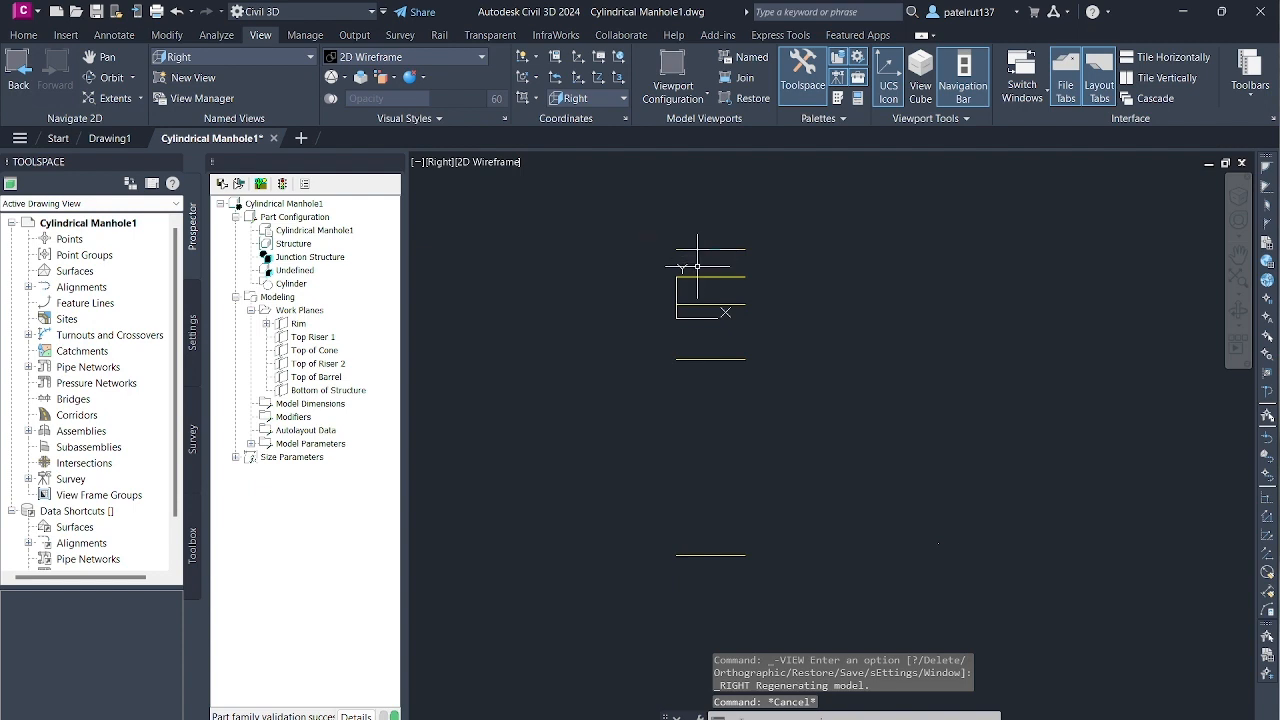
scroll(726, 269, up, 4)
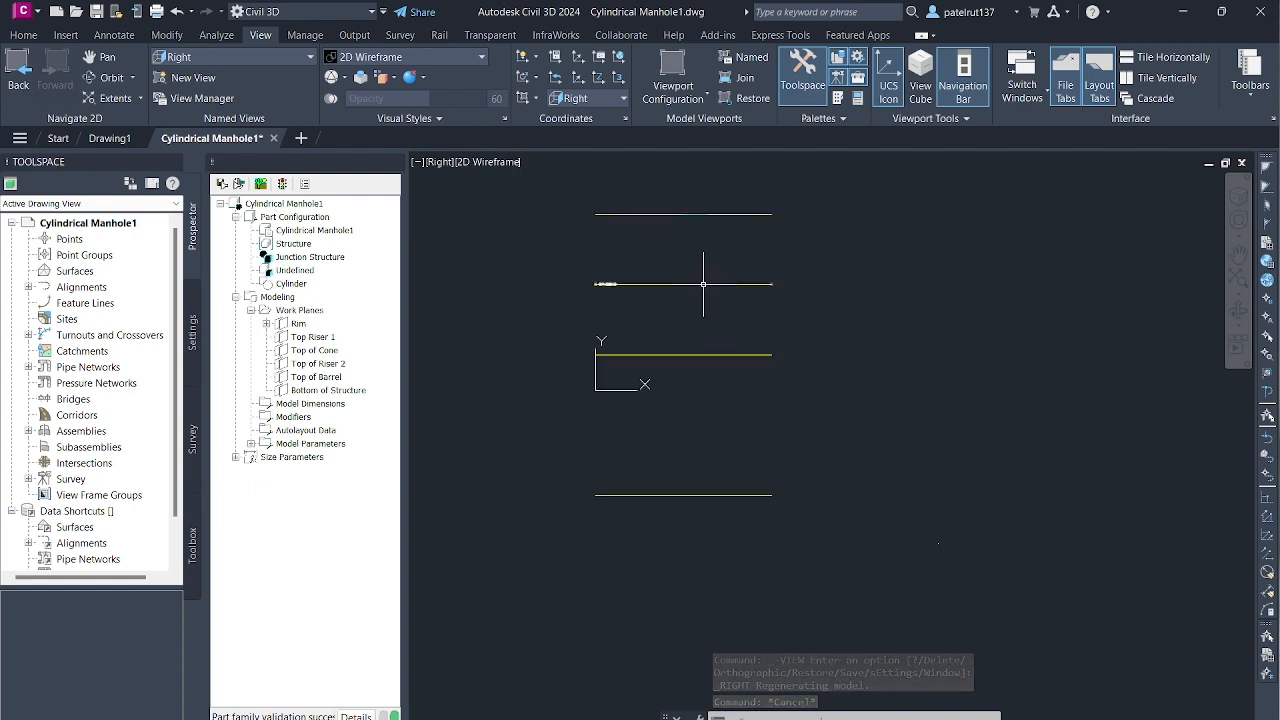
click(703, 284)
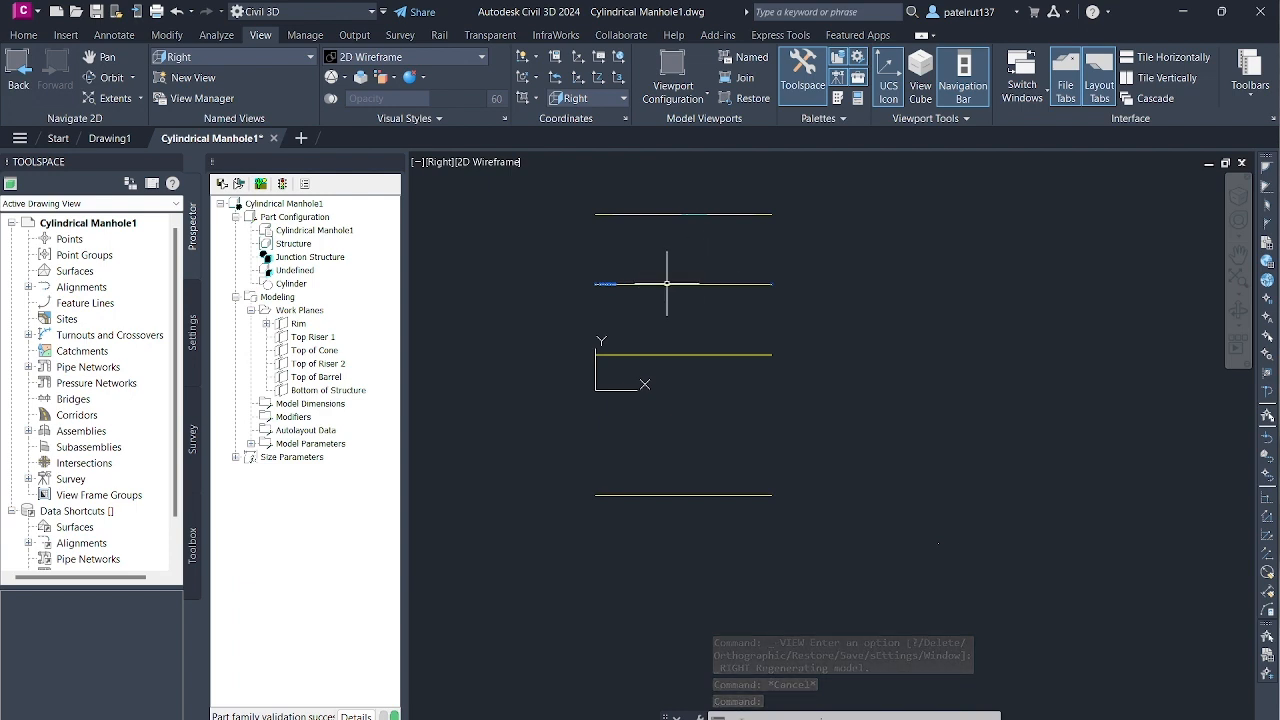
key(Escape)
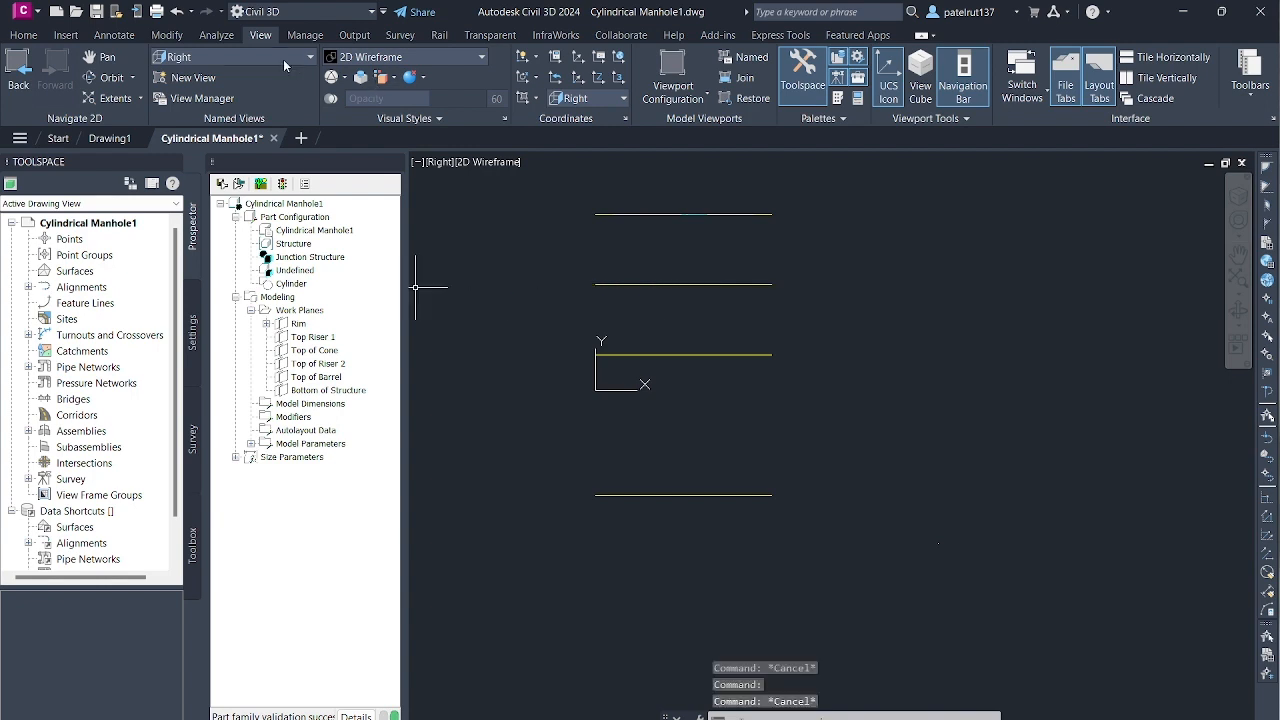
- Examine the upper work planes, from Rim down to Top of Riser 2, in the SW Isometric view
click(298, 62)
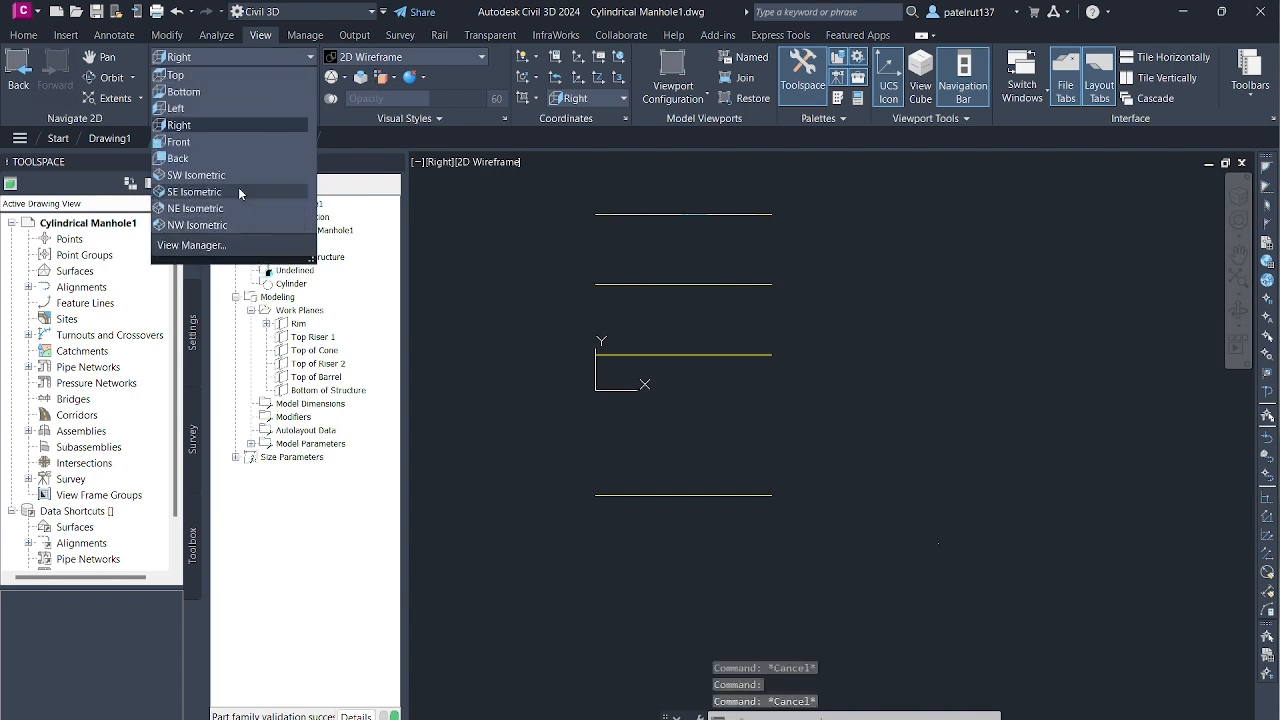
click(244, 177)
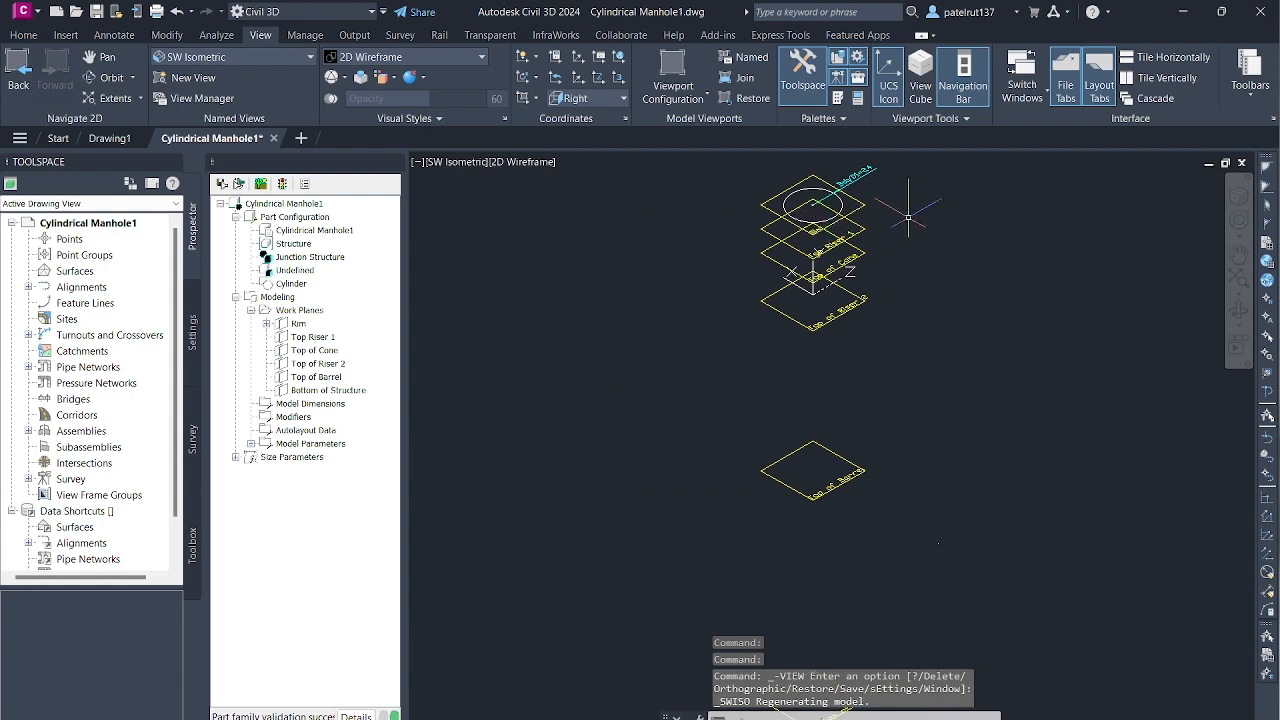
scroll(815, 245, up, 5)
scroll(729, 216, down, 4)
scroll(645, 195, up, 4)
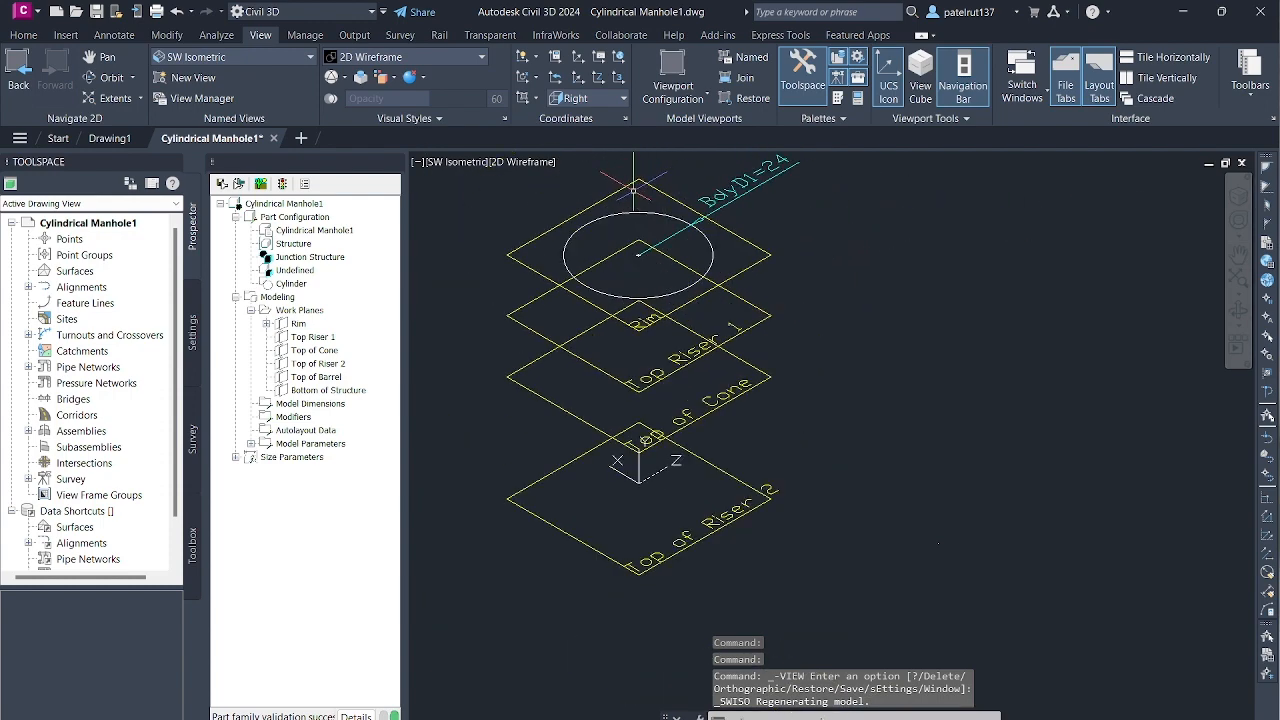
scroll(755, 392, down, 3)
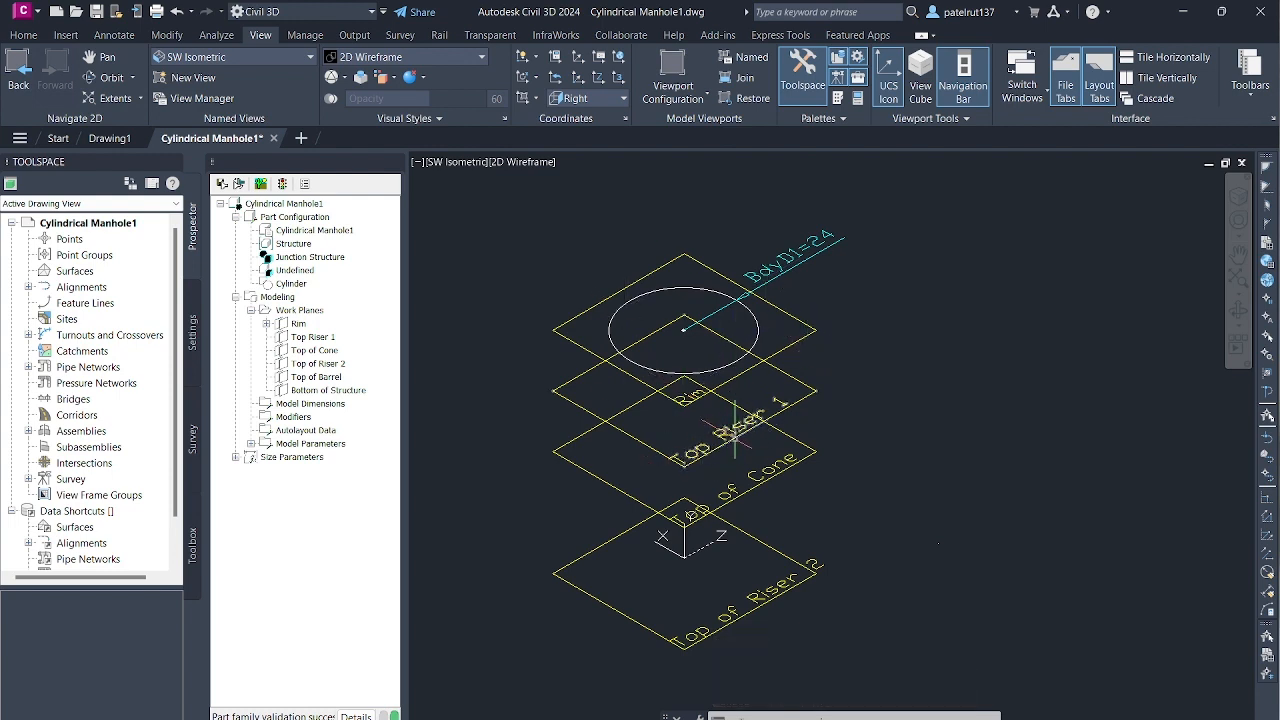
scroll(728, 429, down, 2)
scroll(690, 434, up, 3)
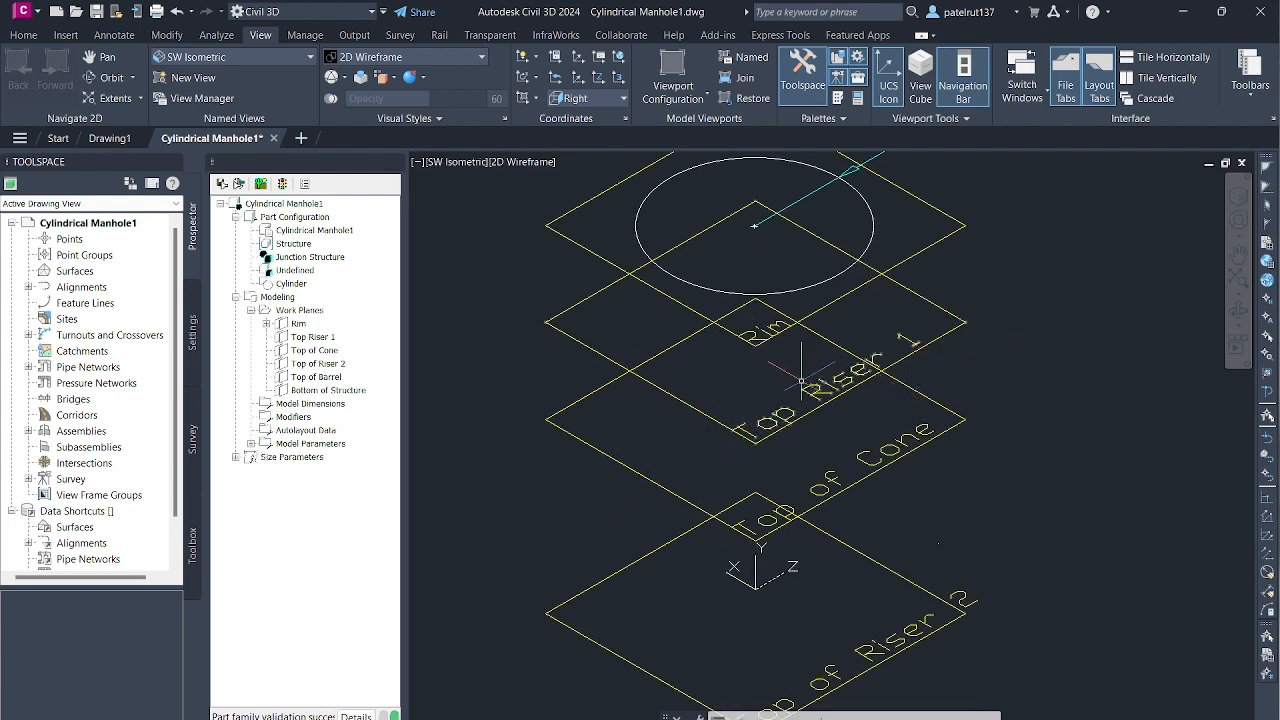
scroll(751, 378, down, 2)
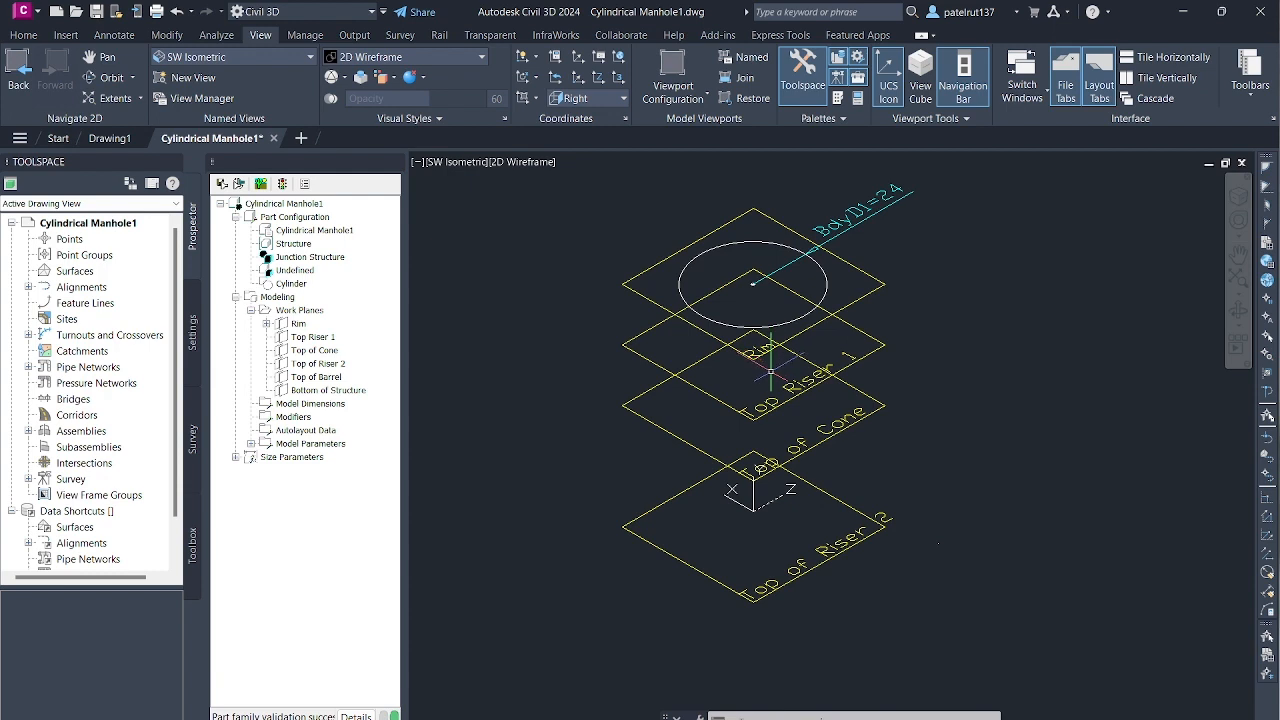
- View the stacked work planes in NW Isometric and the Rim circle from the Bottom view
click(310, 59)
click(218, 217)
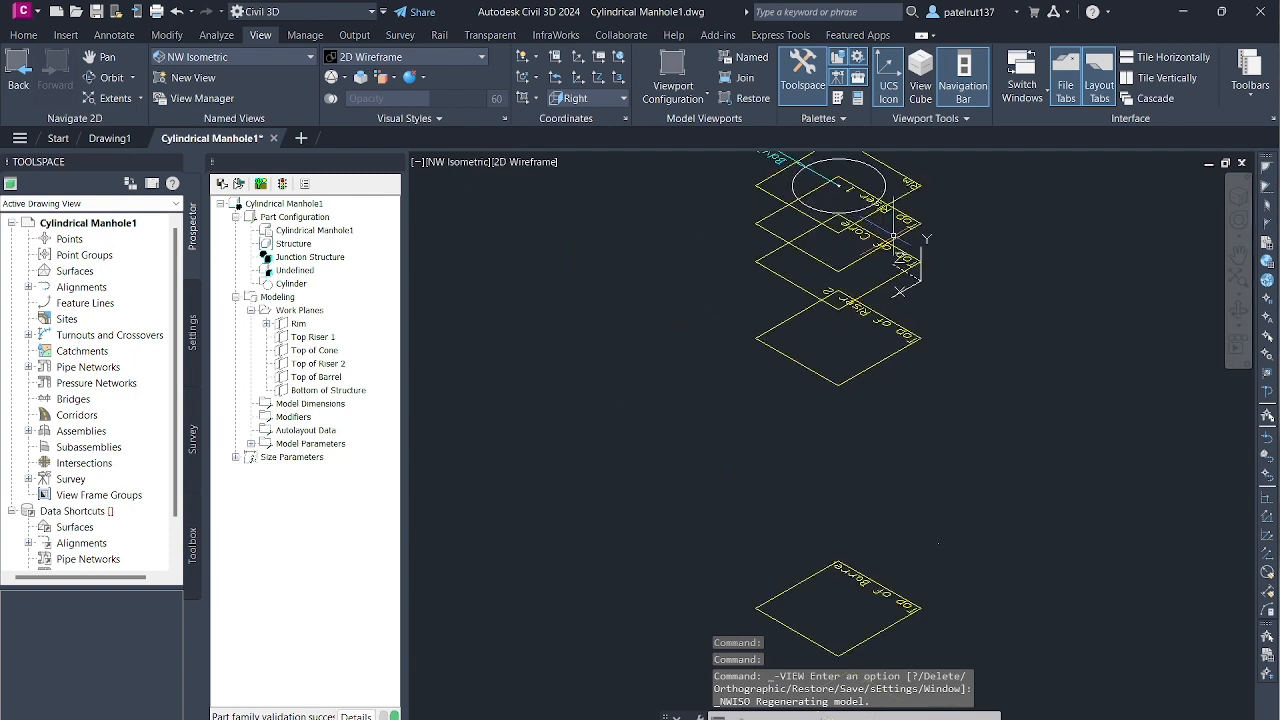
click(308, 59)
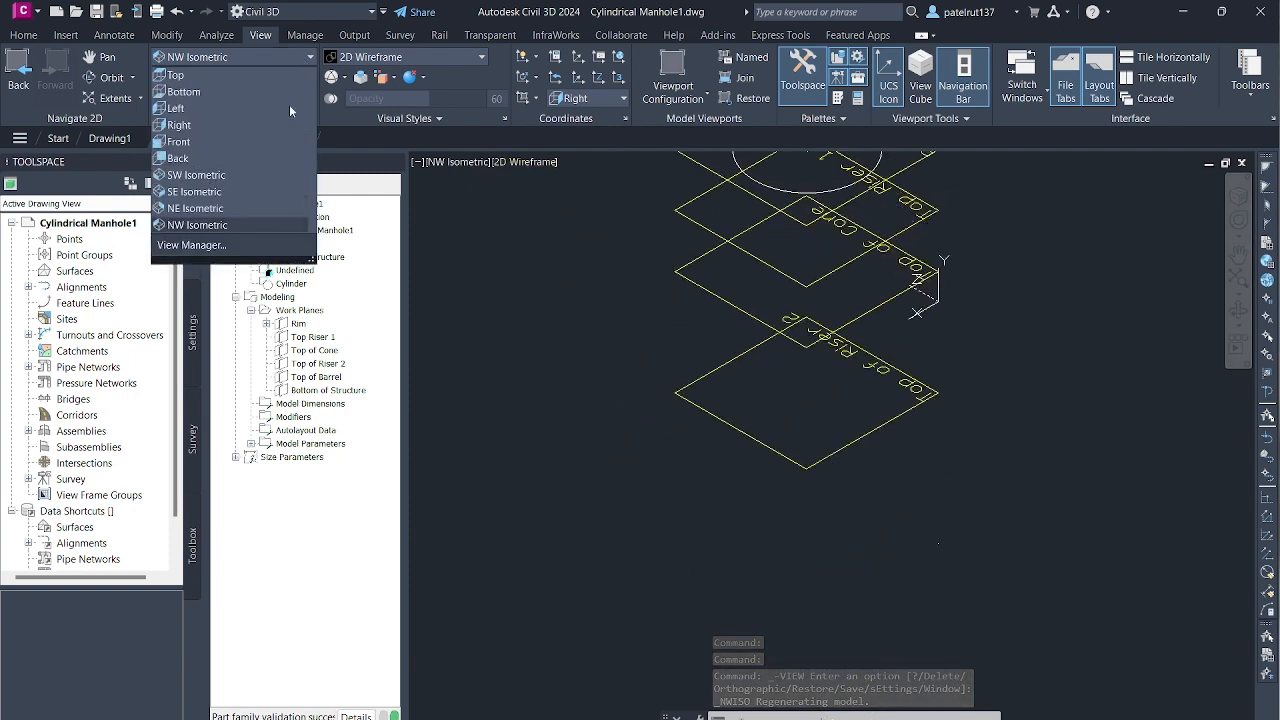
click(183, 92)
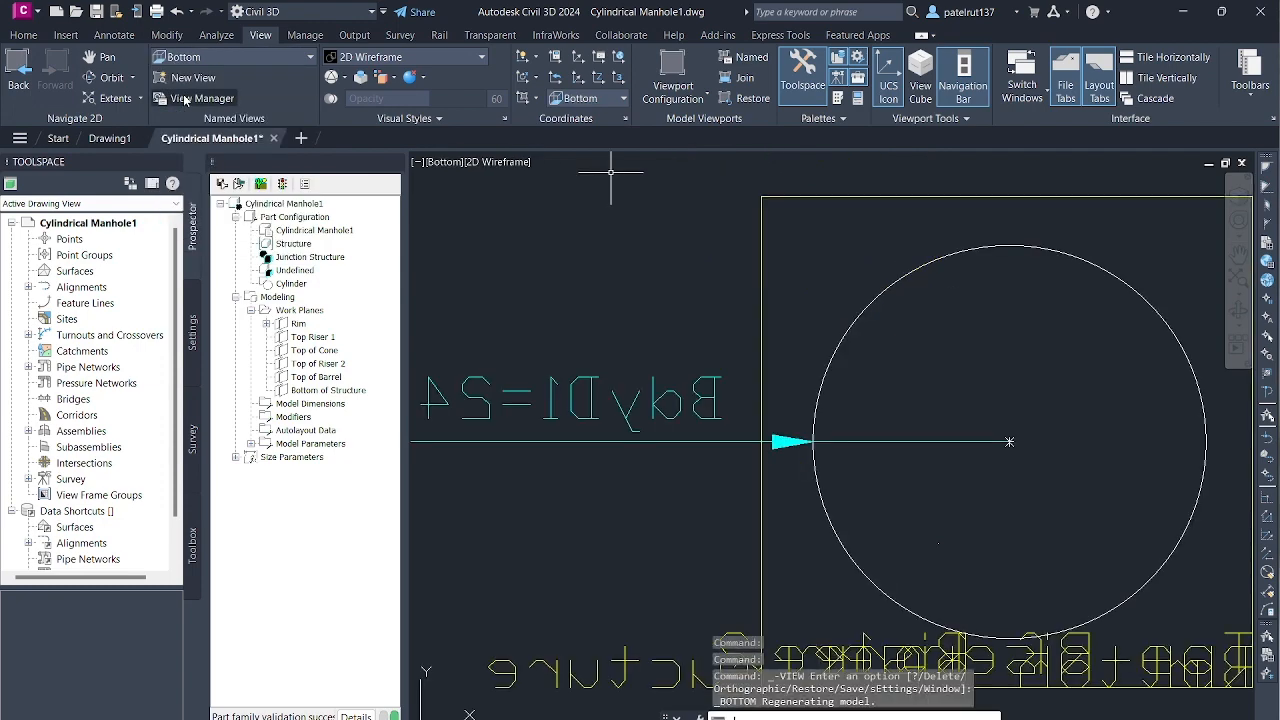
- View the stacked work planes in SW Isometric and the dimensioned Rim circle from the Top view
click(259, 56)
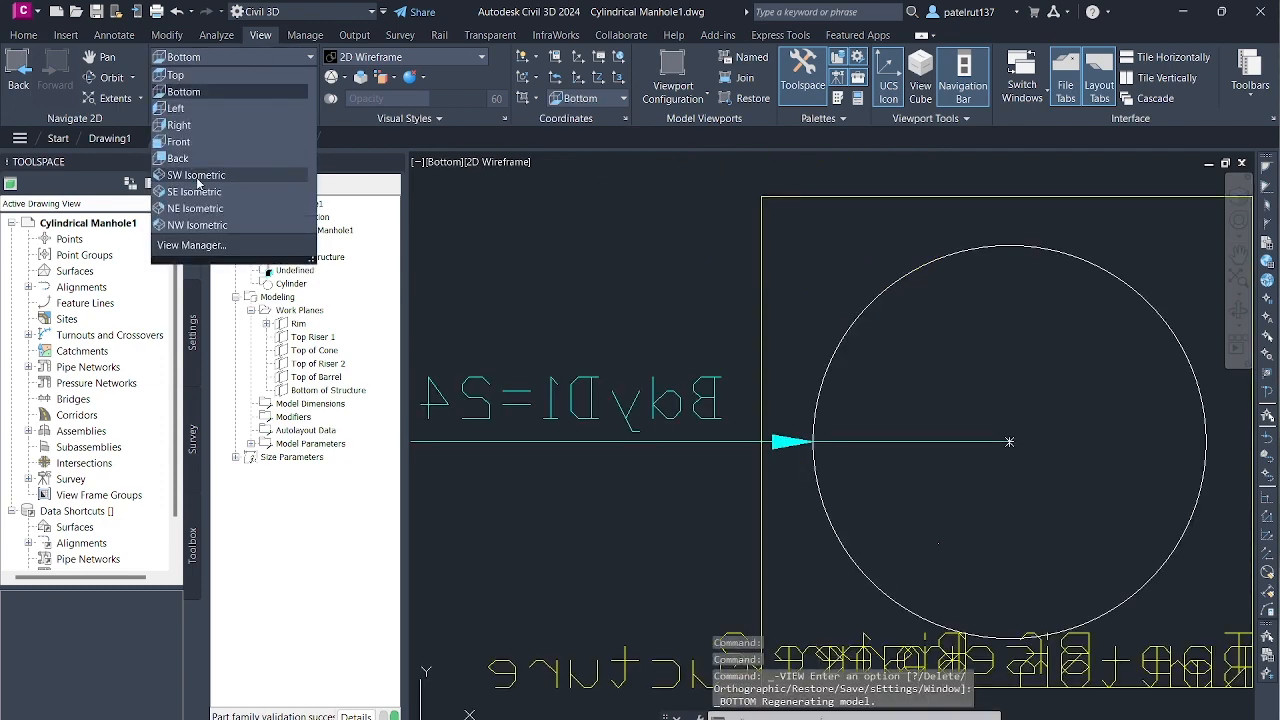
click(240, 170)
scroll(845, 200, up, 8)
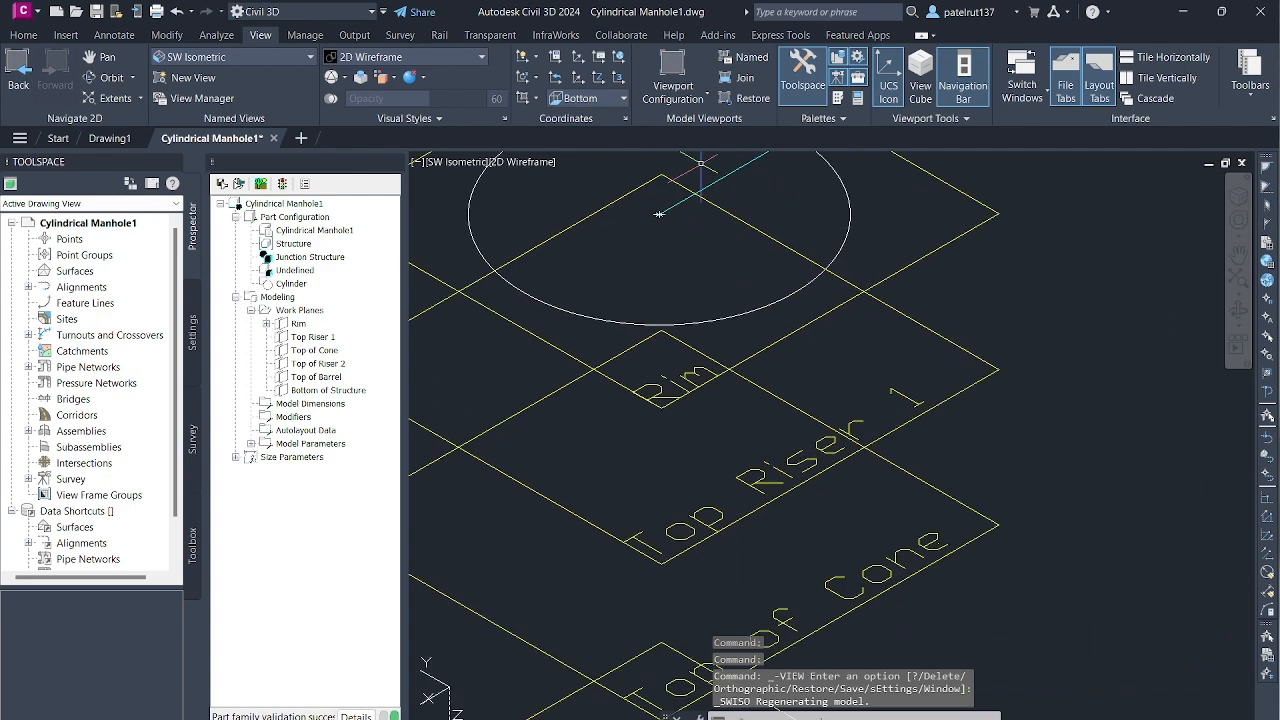
click(281, 62)
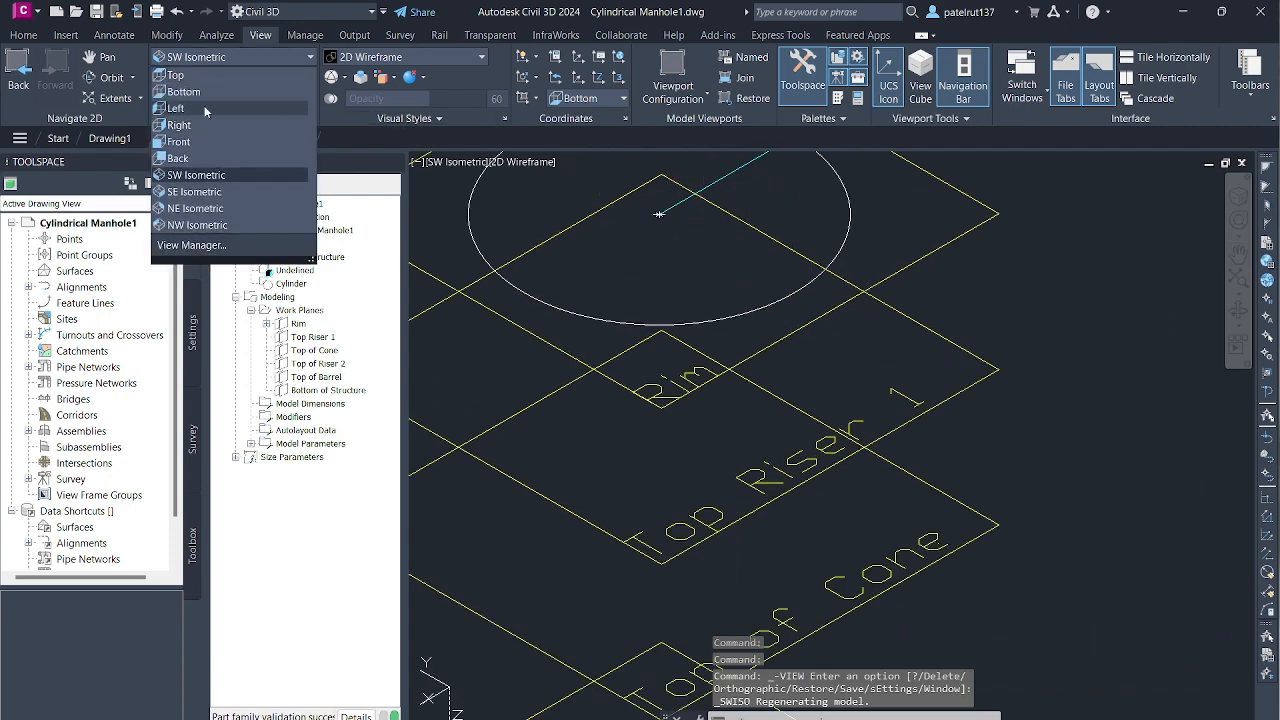
click(176, 75)
scroll(773, 320, down, 6)
scroll(760, 390, up, 6)
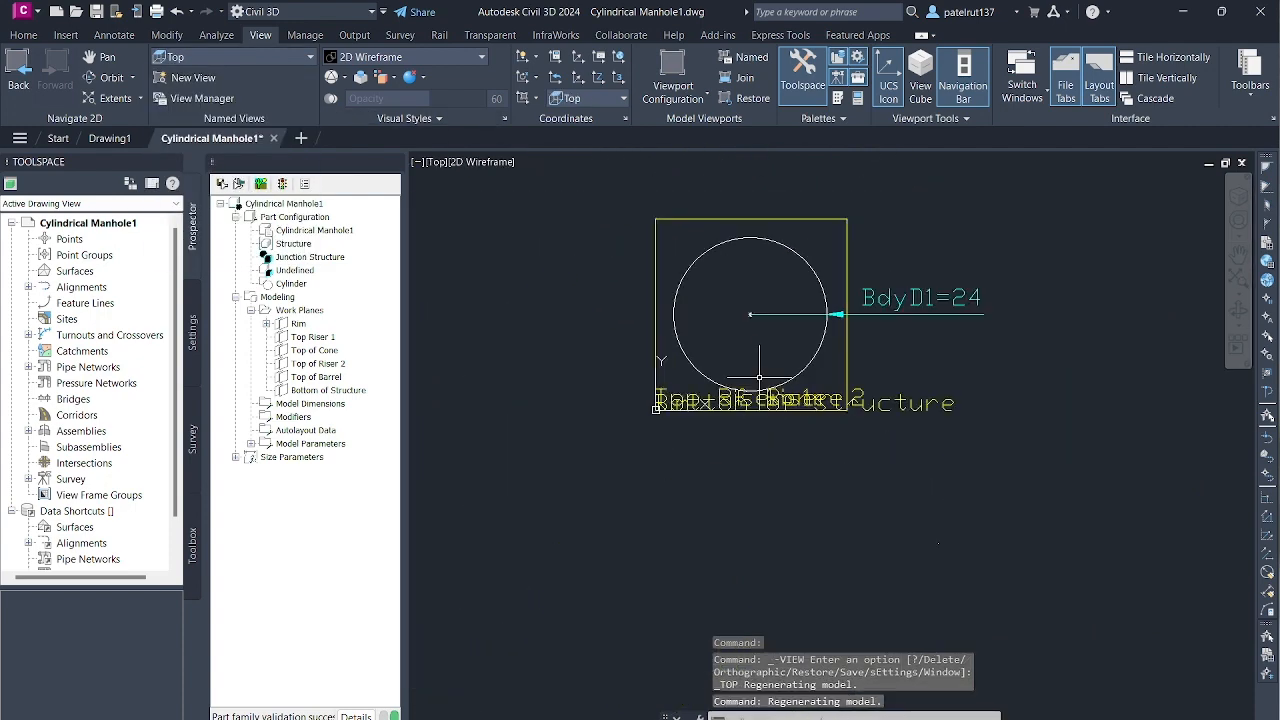
scroll(790, 305, down, 4)
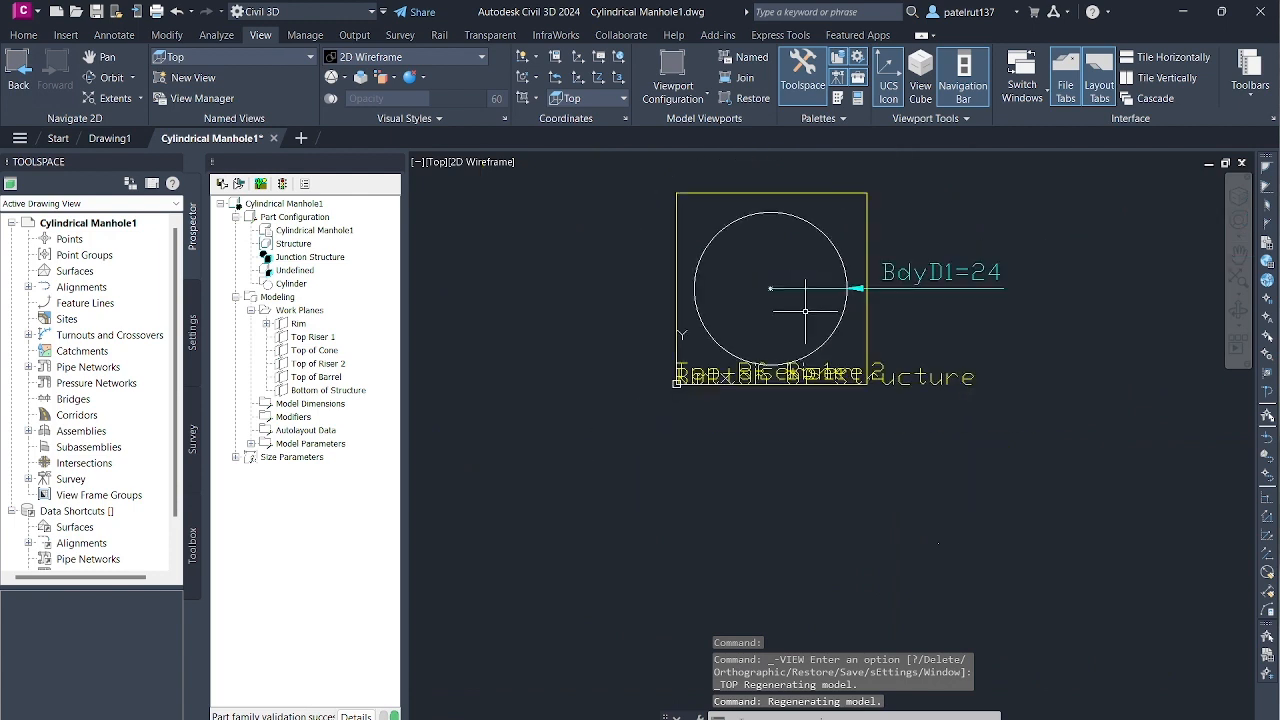
- Look at the stacked work planes from the Back view and set the view to the Rim work plane
click(282, 56)
click(178, 158)
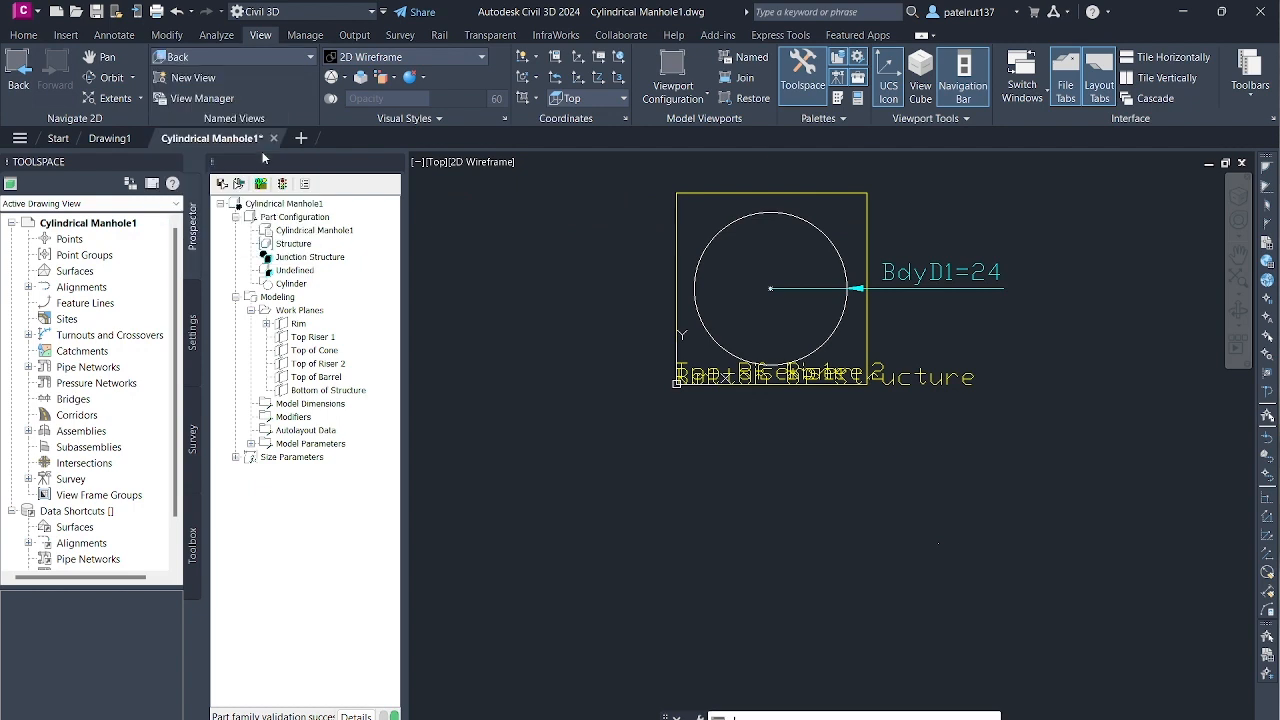
click(283, 56)
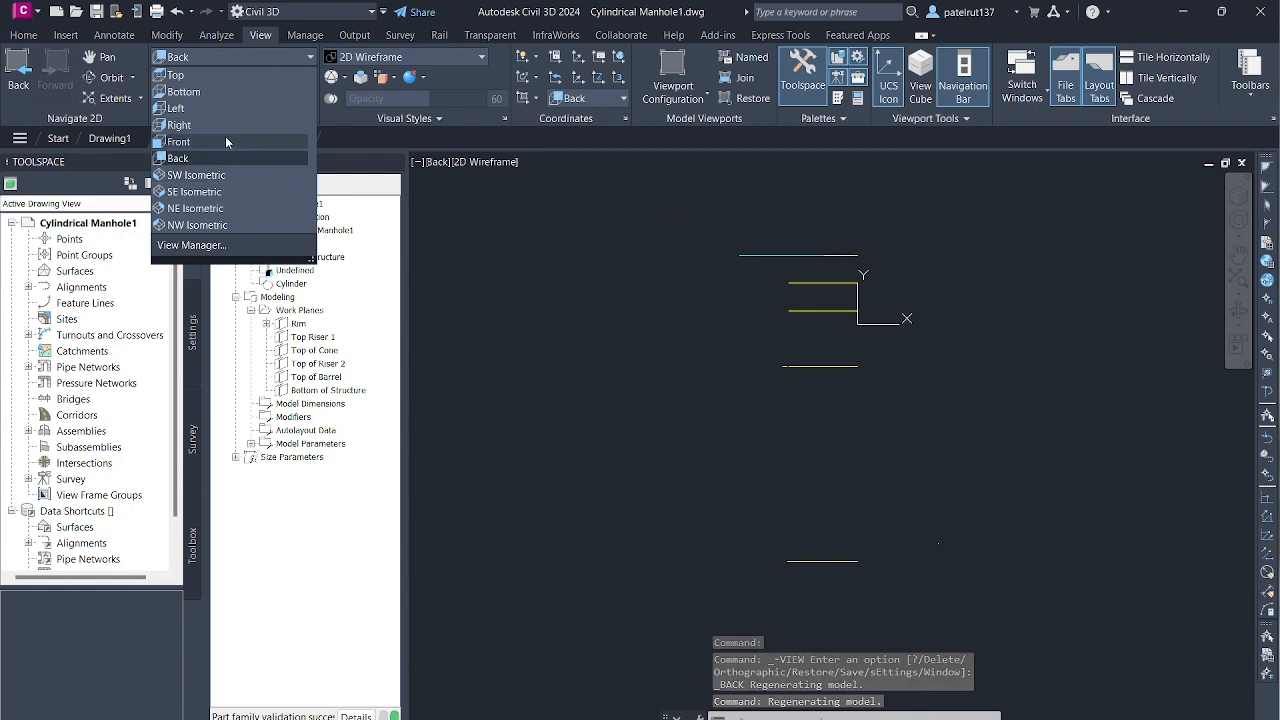
right_click(299, 325)
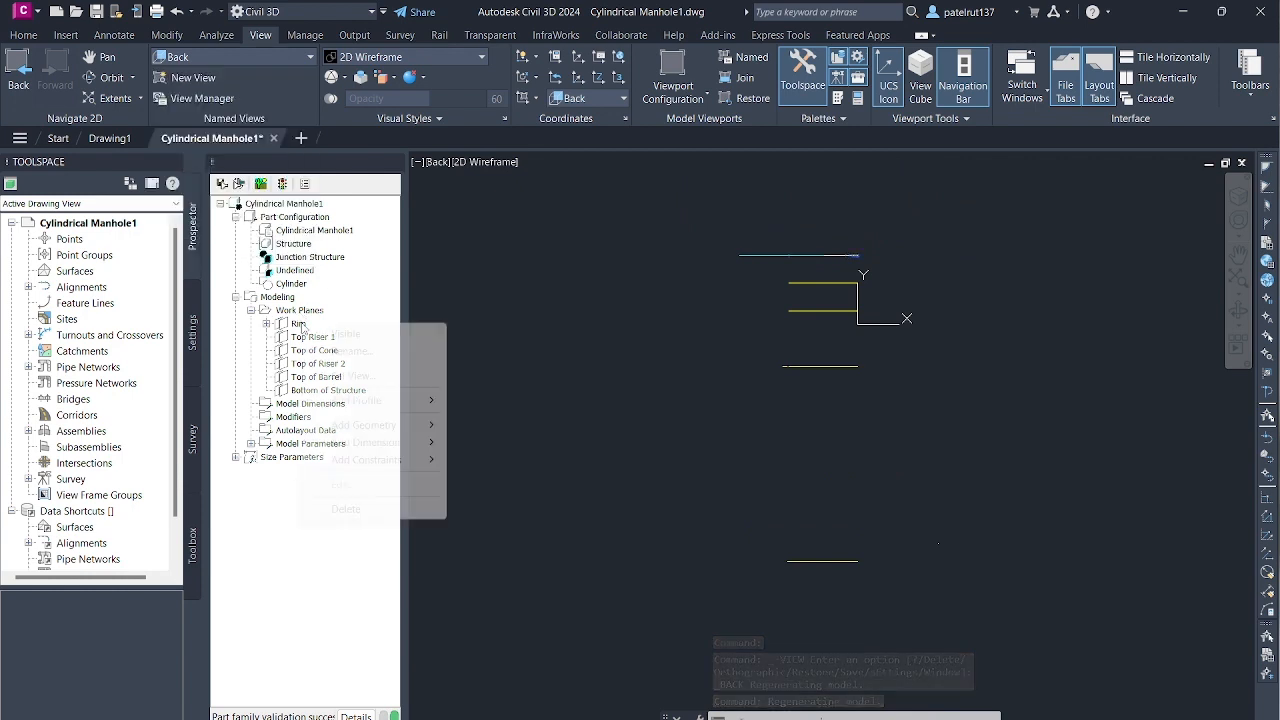
click(345, 375)
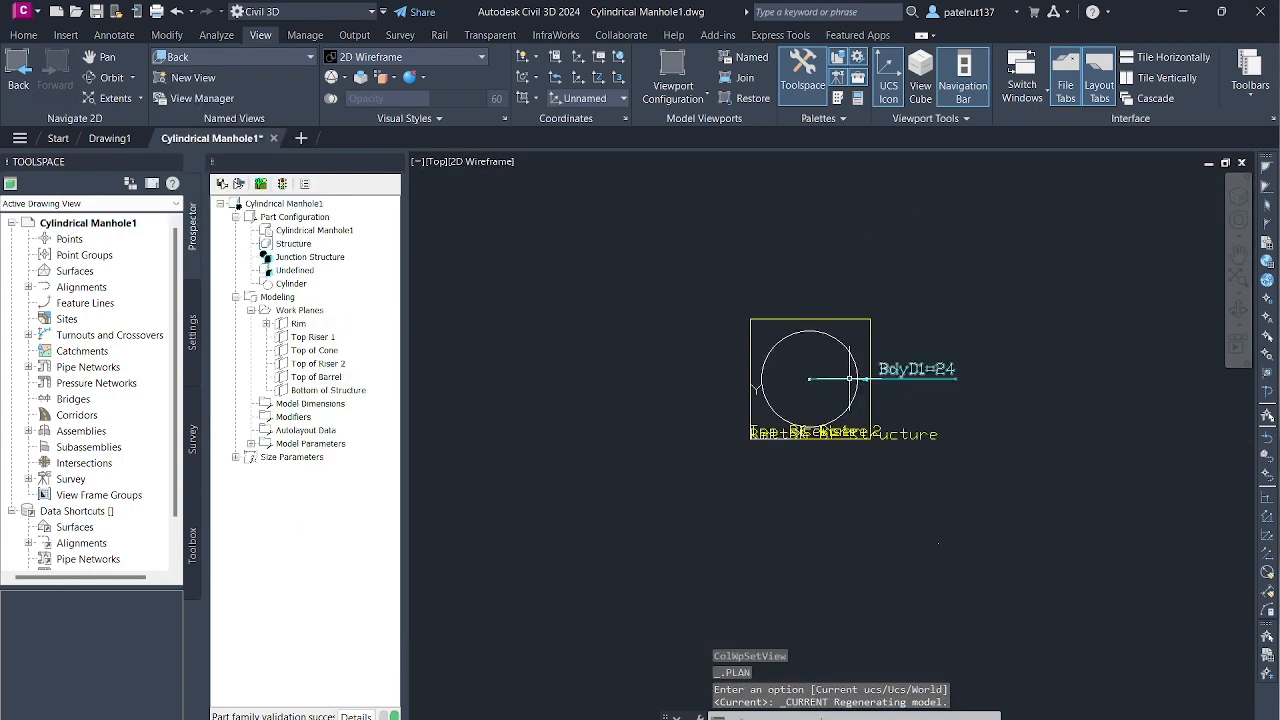
- Try to add a circular profile to the Top Riser 1 work plane, centred inside the plane's outline
click(309, 341)
right_click(316, 338)
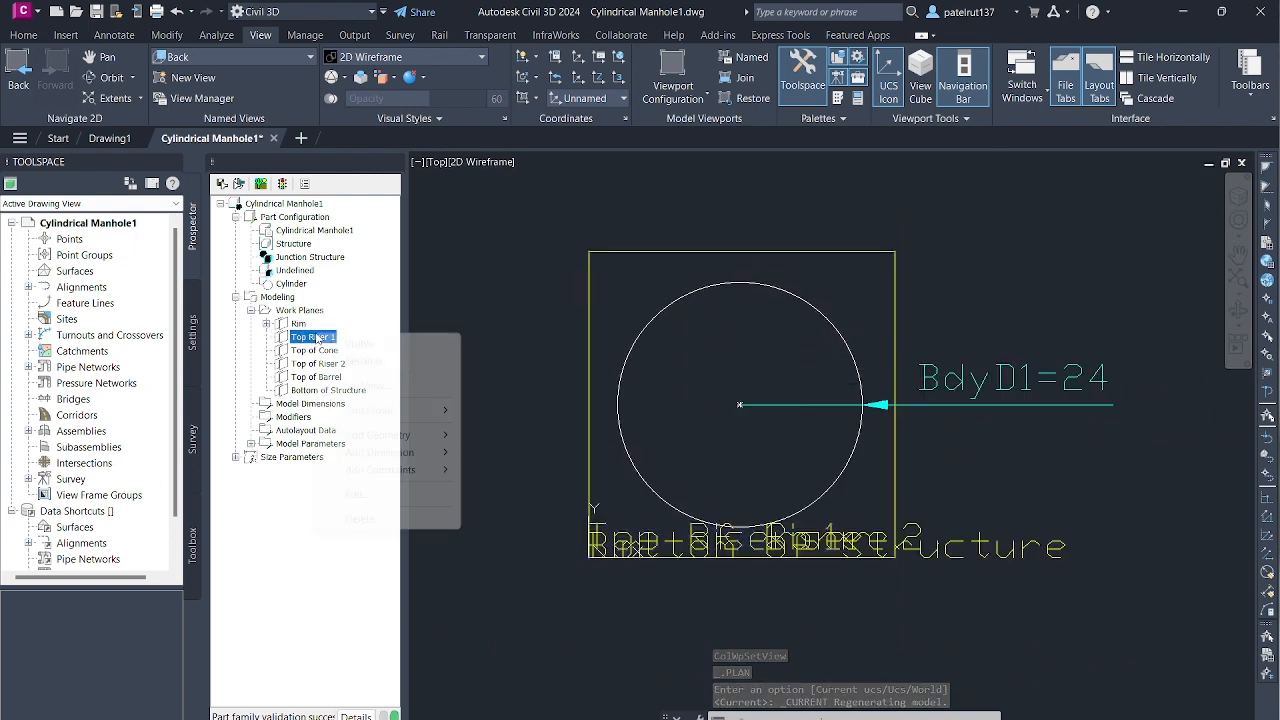
click(297, 341)
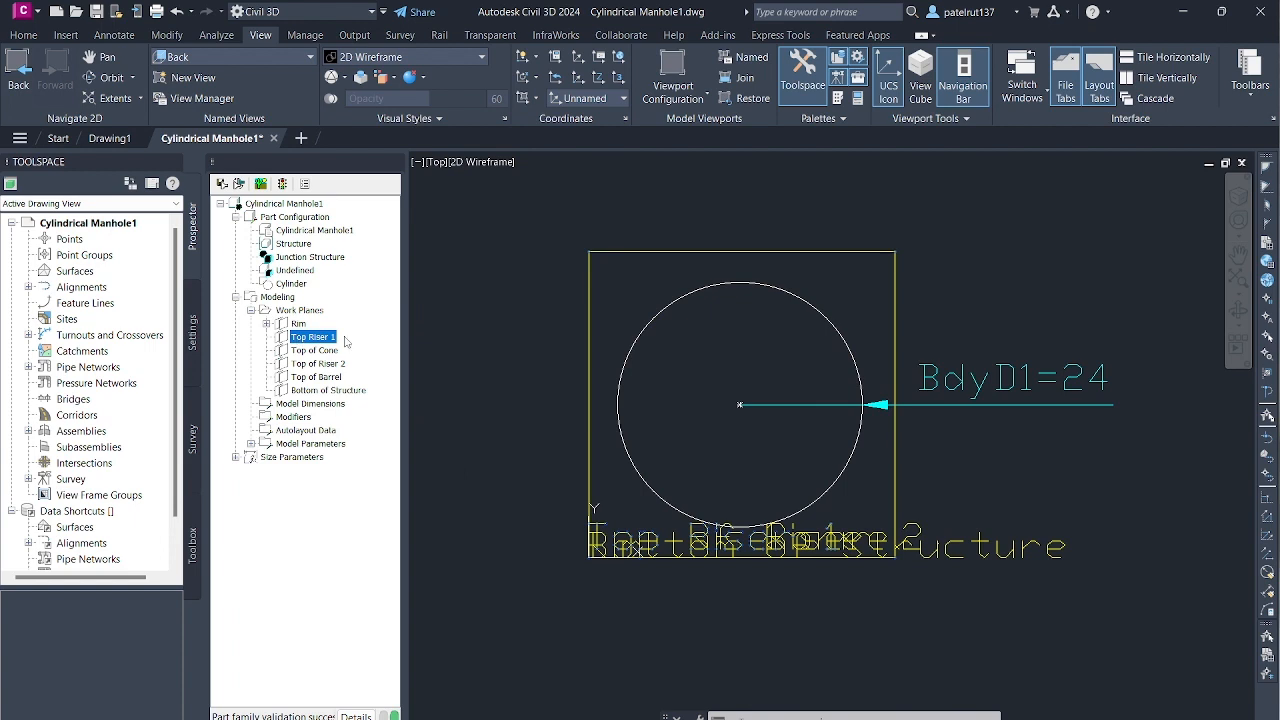
click(315, 338)
right_click(318, 338)
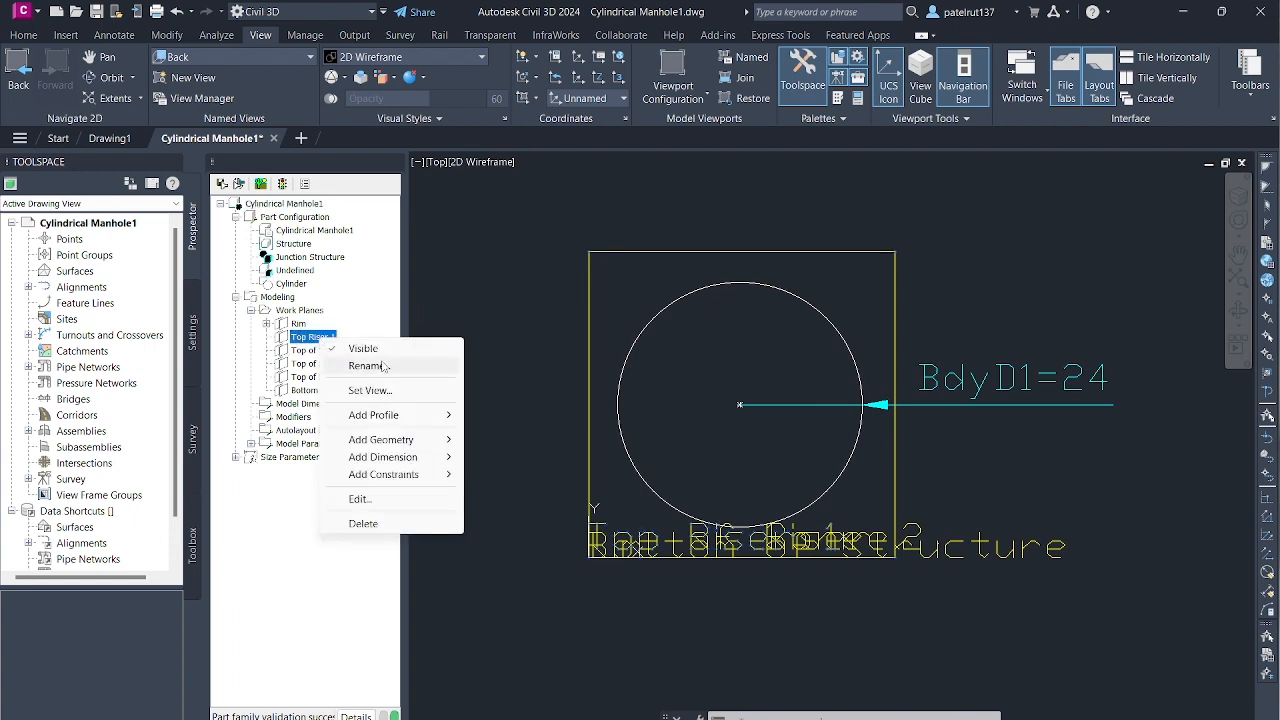
mouse_move(421, 417)
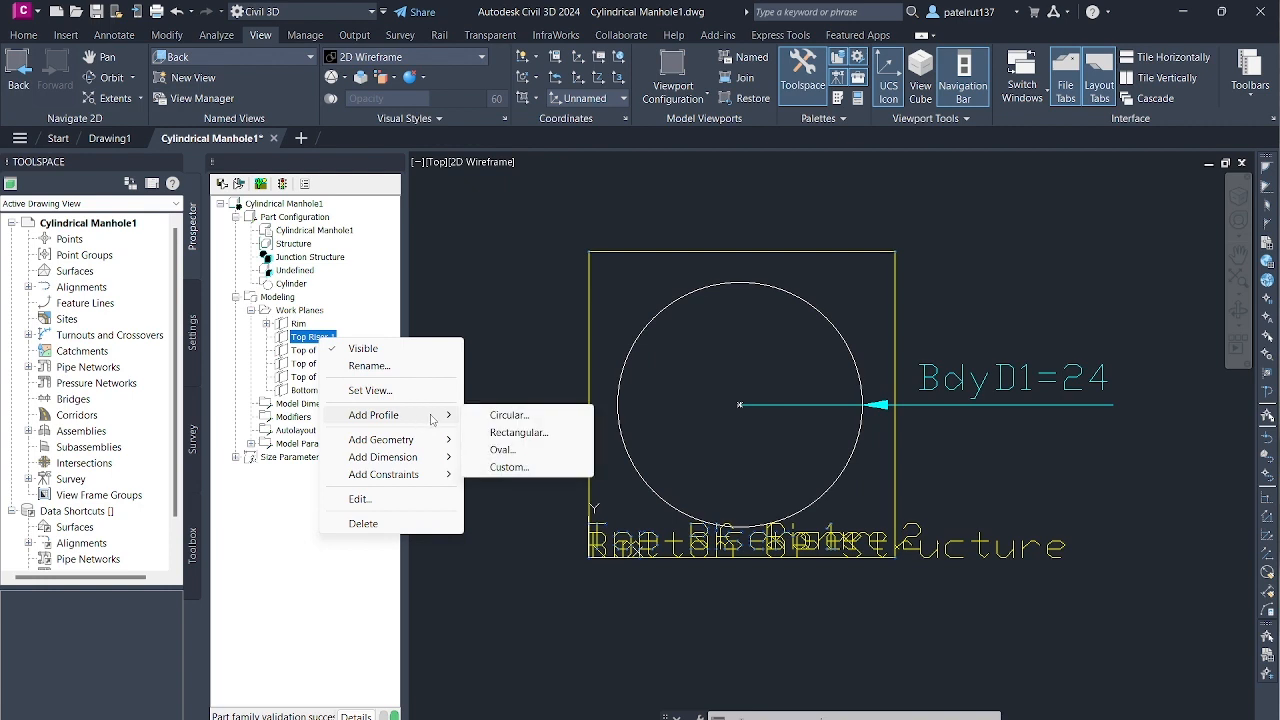
click(510, 415)
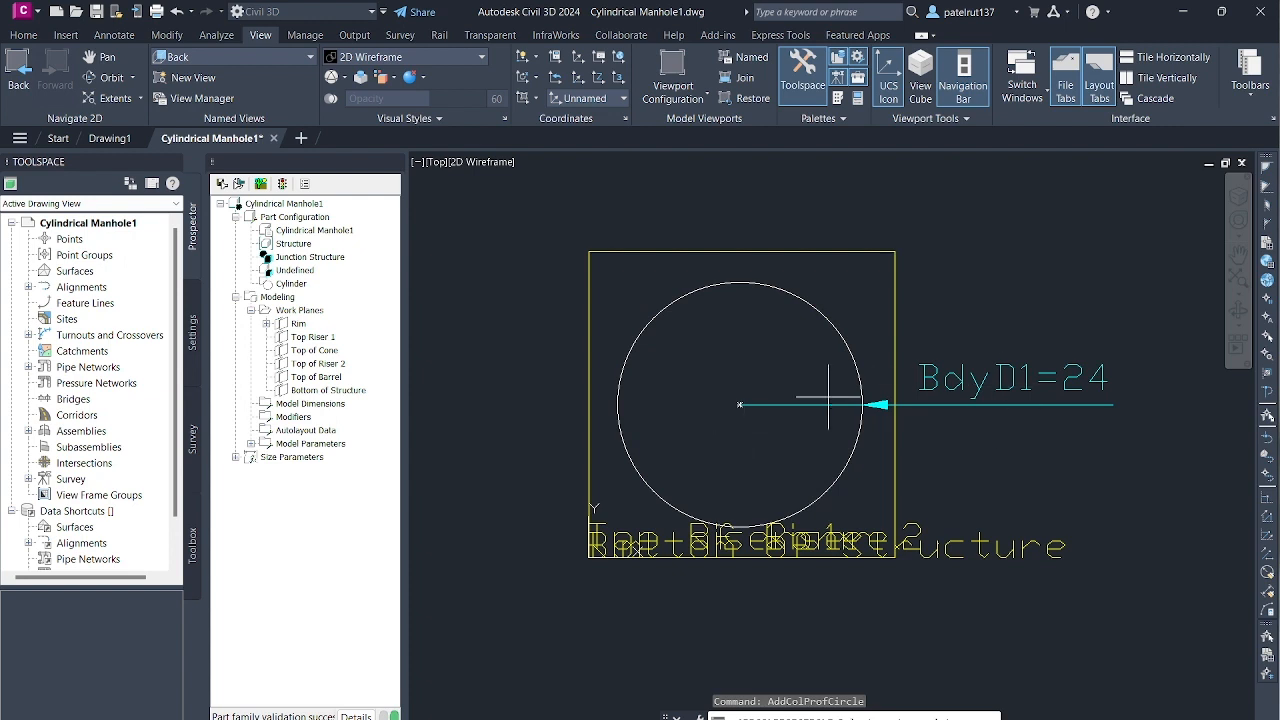
click(596, 475)
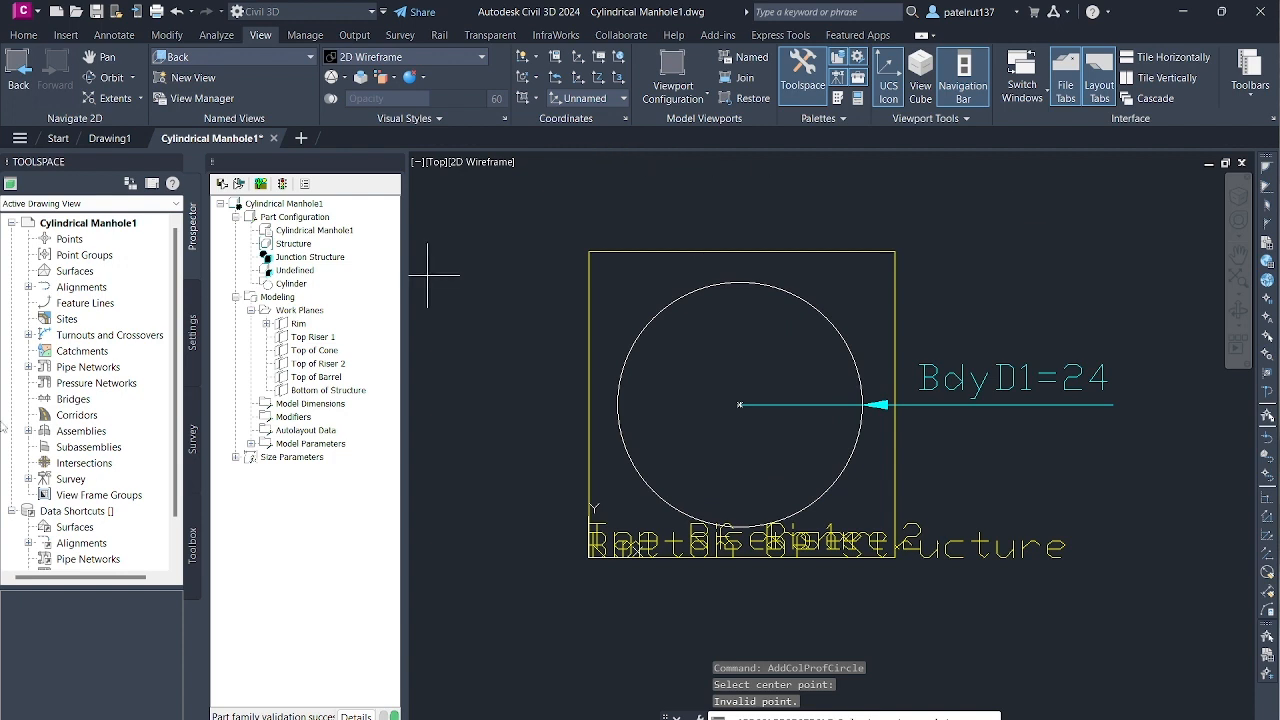
right_click(322, 340)
key(Escape)
click(320, 339)
key(Escape)
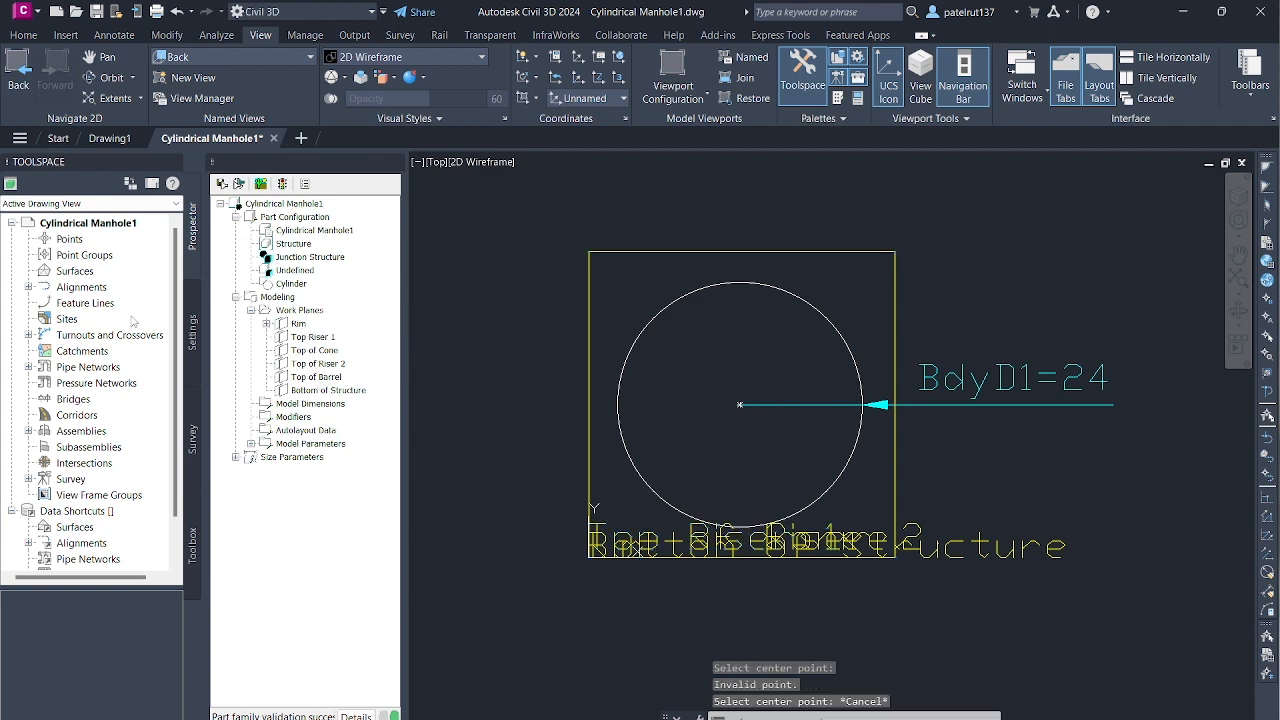
right_click(302, 338)
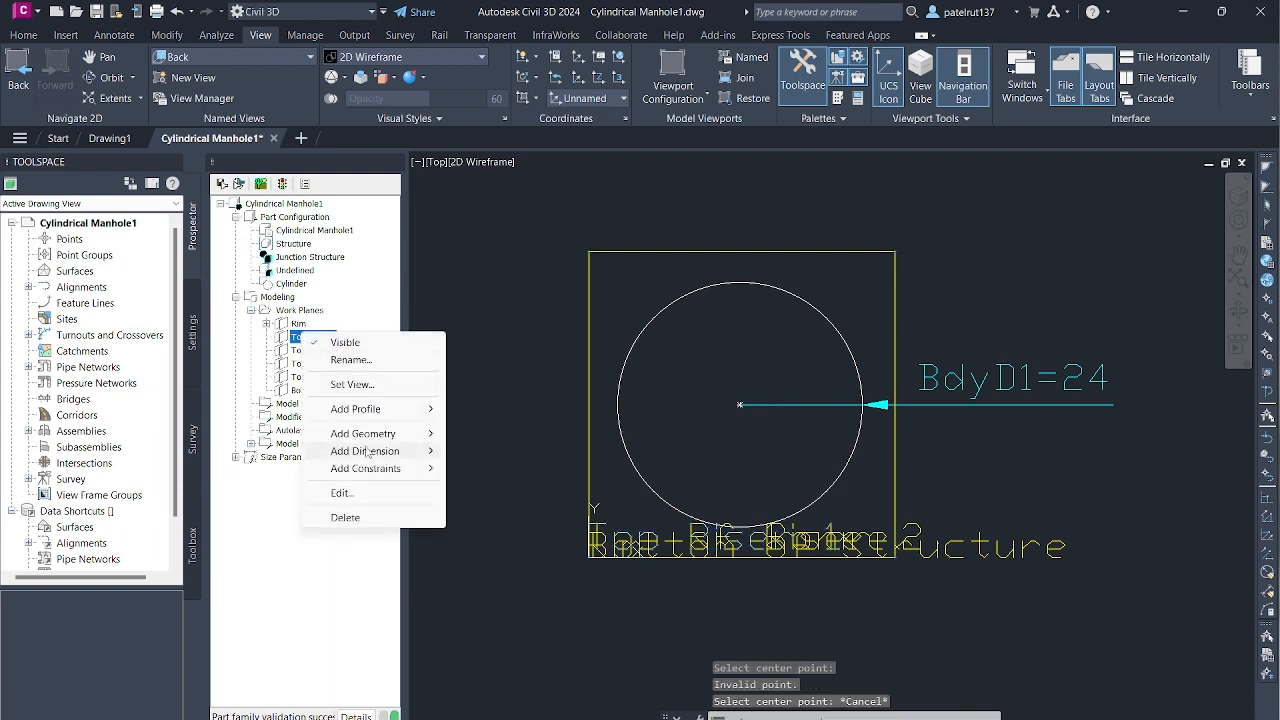
mouse_move(399, 432)
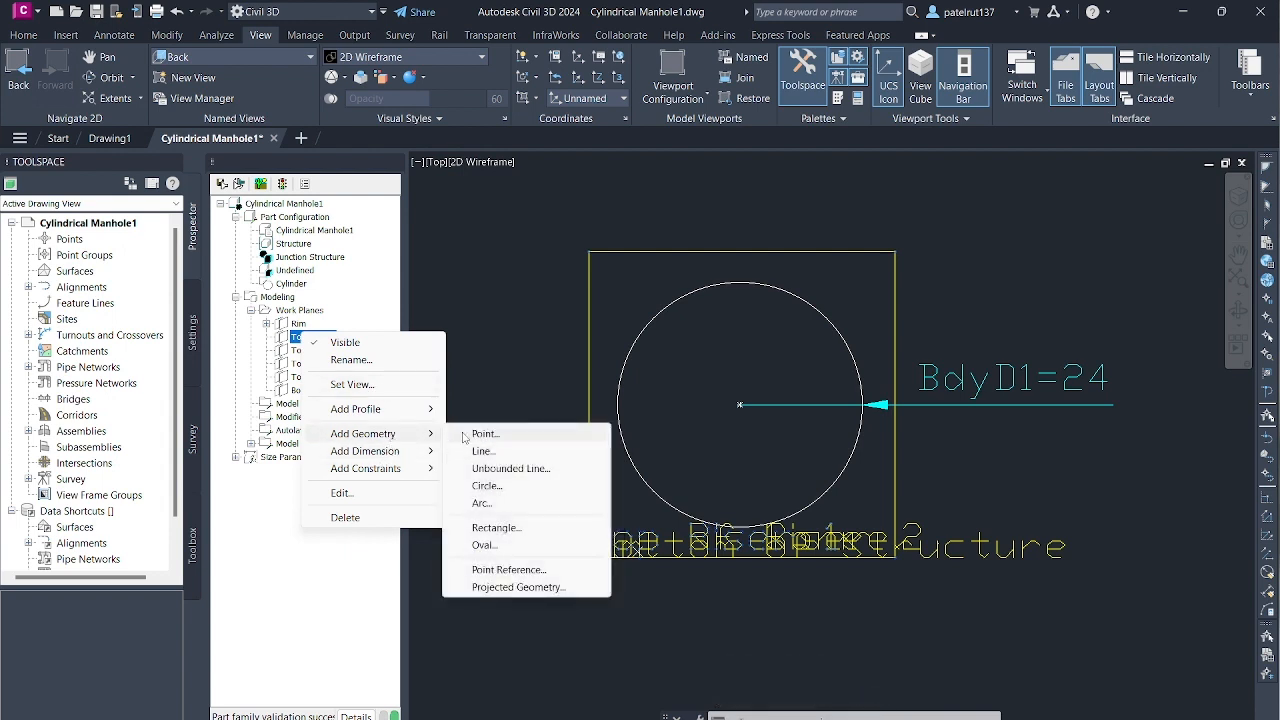
click(490, 485)
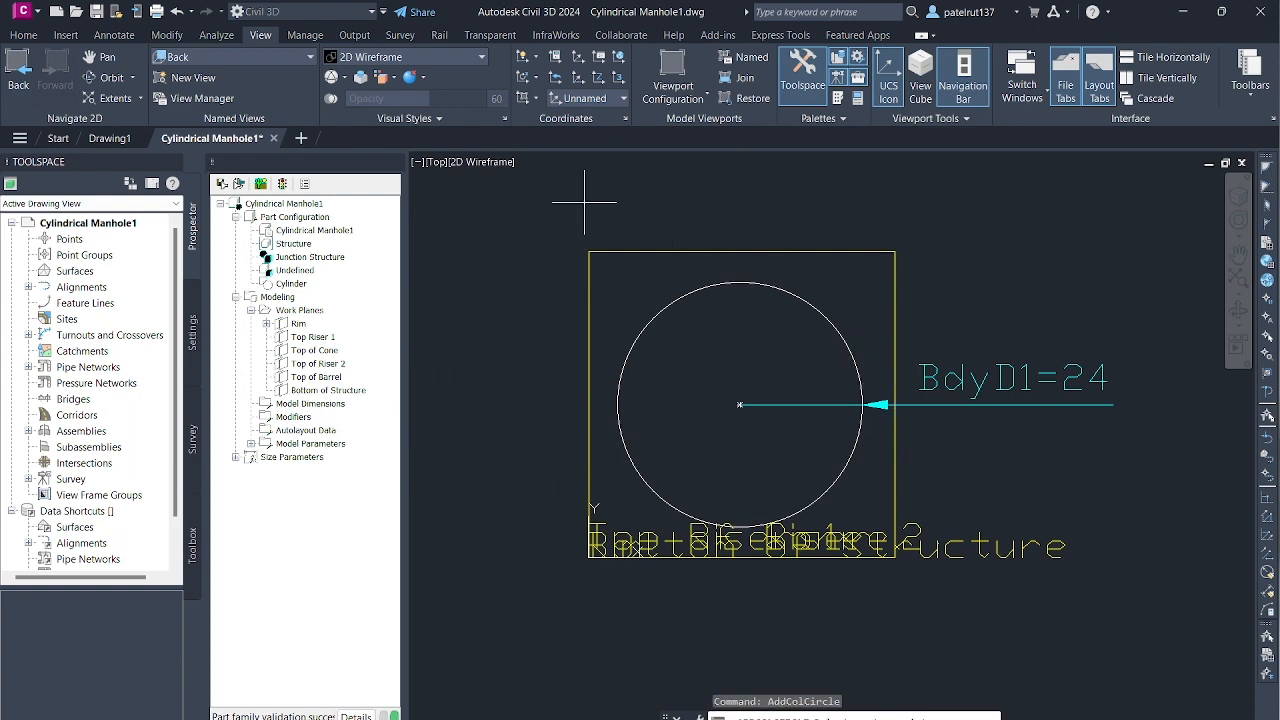
- Examine the upper work planes and the Rim circle in the SW Isometric view
click(311, 56)
click(240, 173)
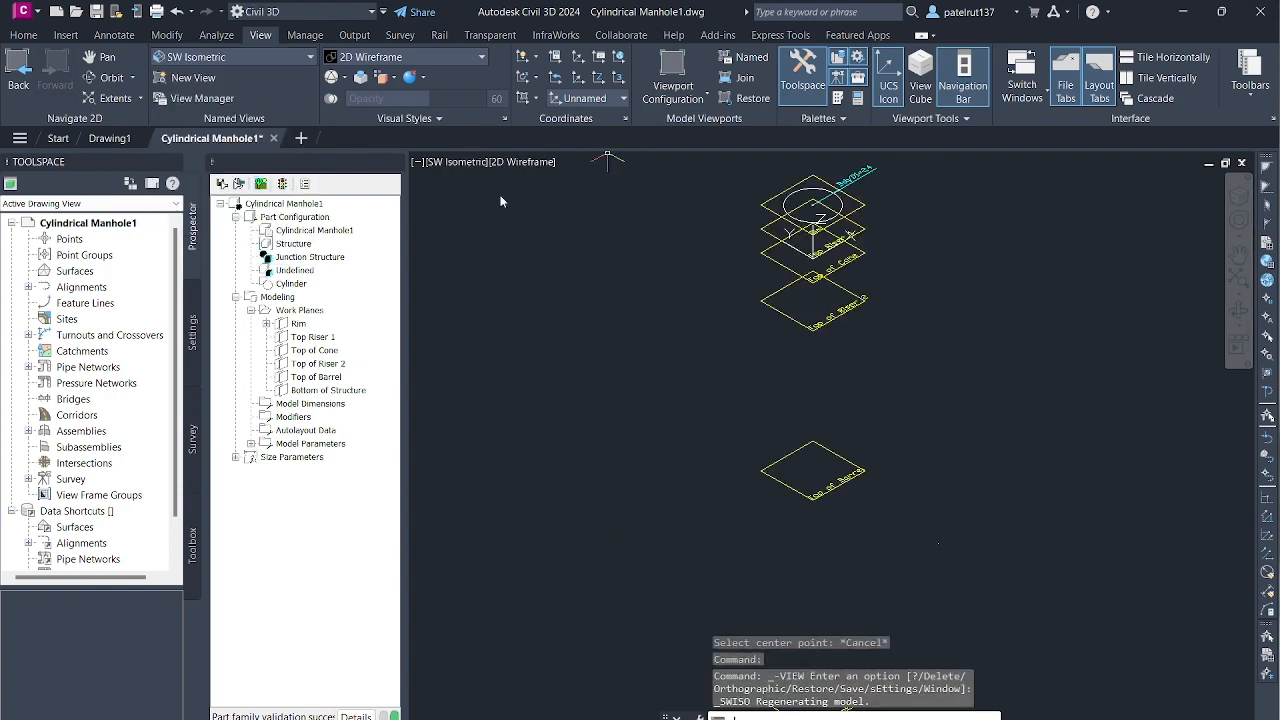
scroll(808, 240, up, 5)
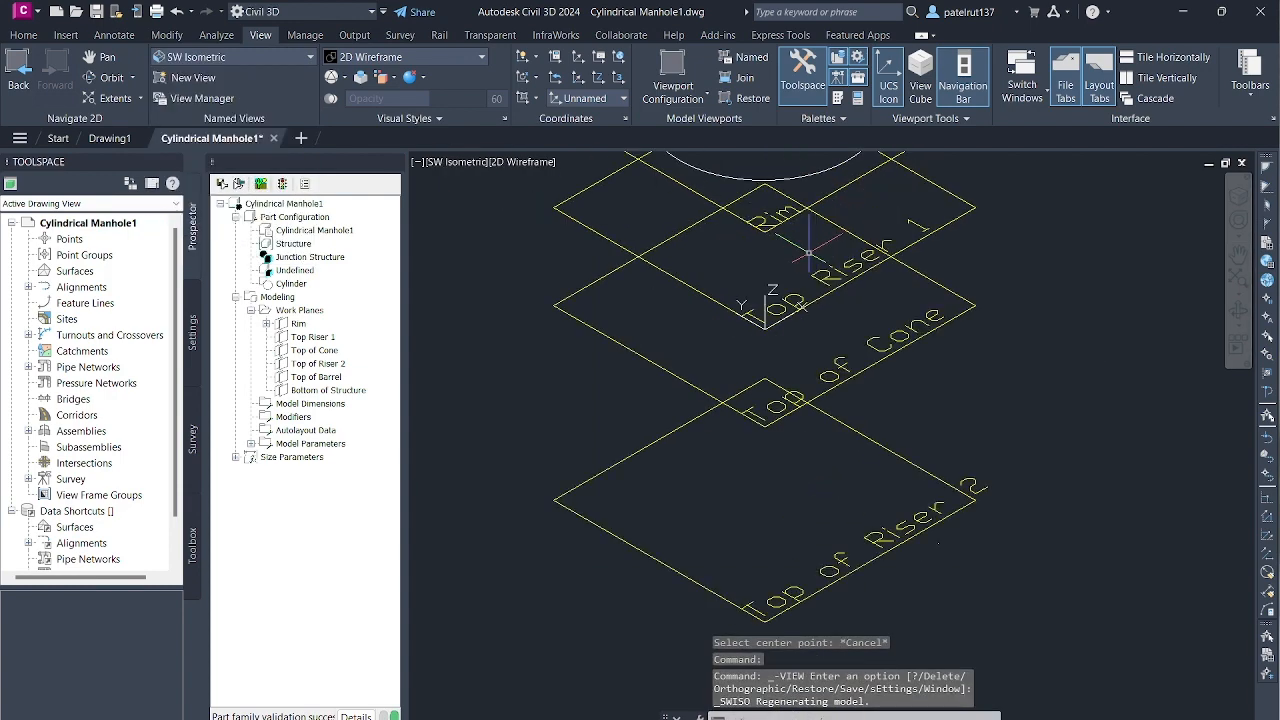
scroll(790, 240, down, 5)
scroll(731, 268, up, 3)
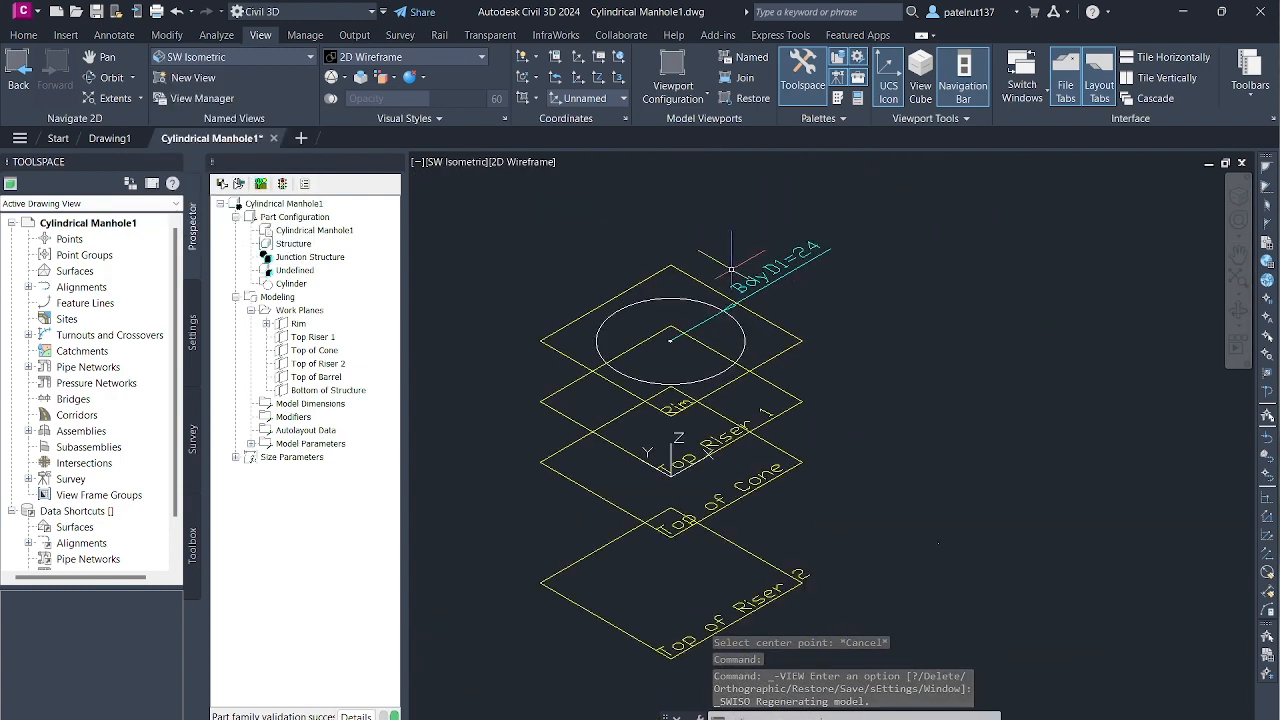
scroll(731, 268, up, 2)
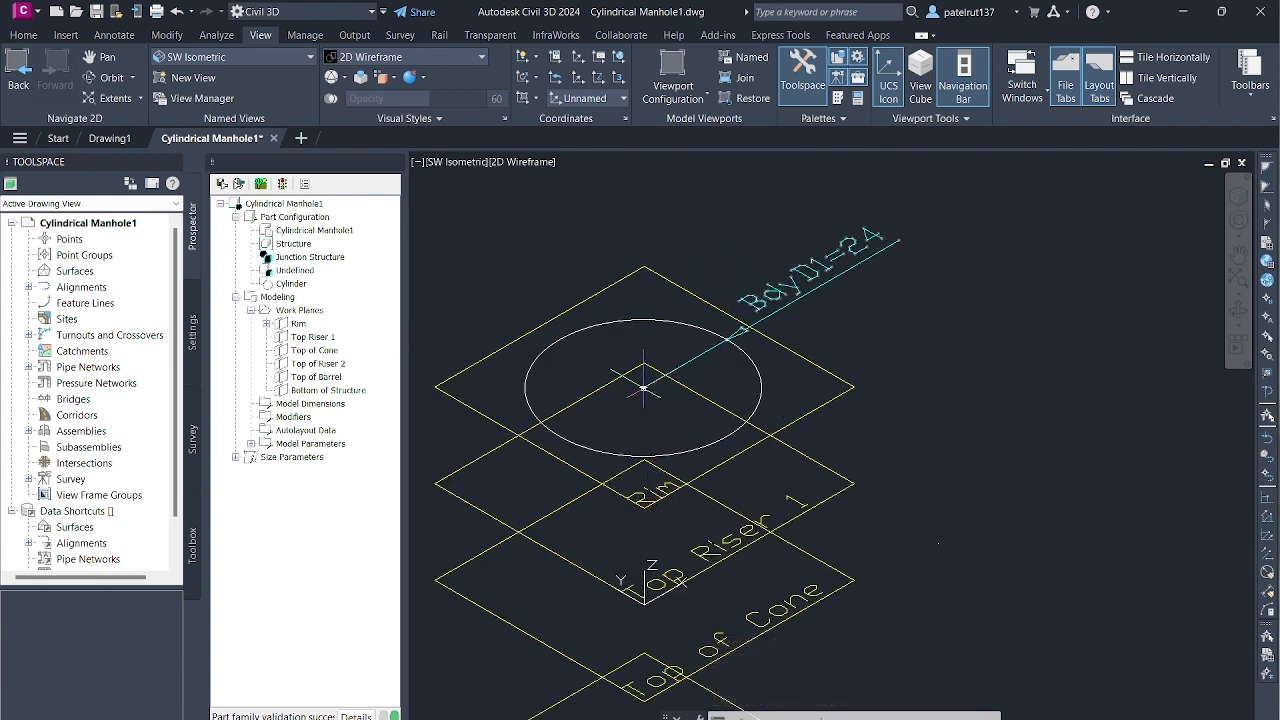
click(645, 533)
click(645, 533)
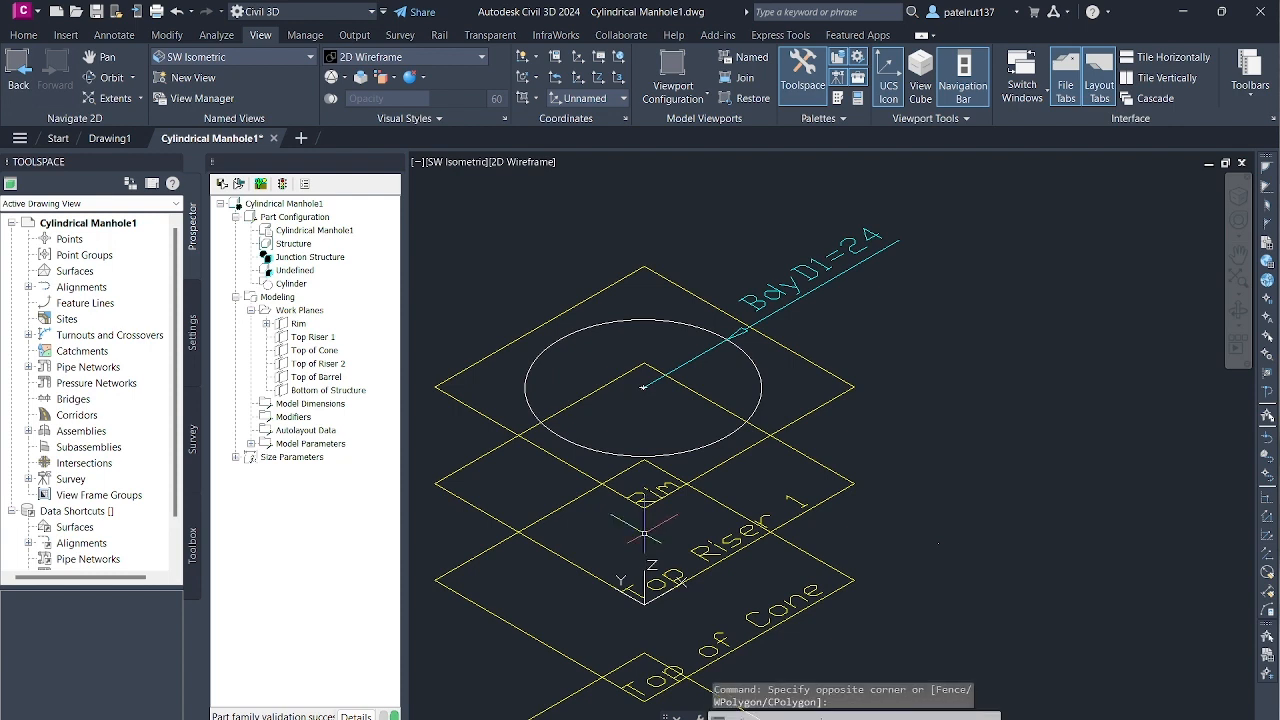
- Draw a geometry circle on the Top Riser 1 work plane, centred on the midpoint of the plane's edge along the Y axis
right_click(311, 340)
mouse_move(368, 440)
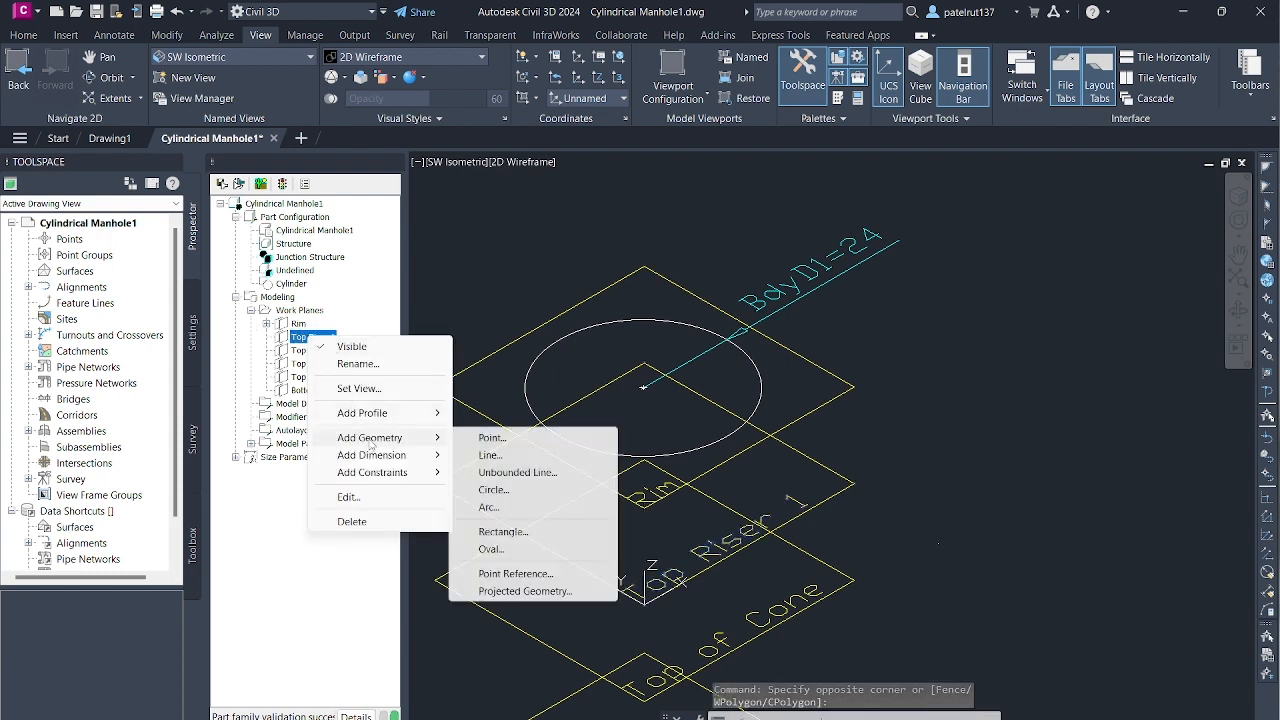
click(493, 489)
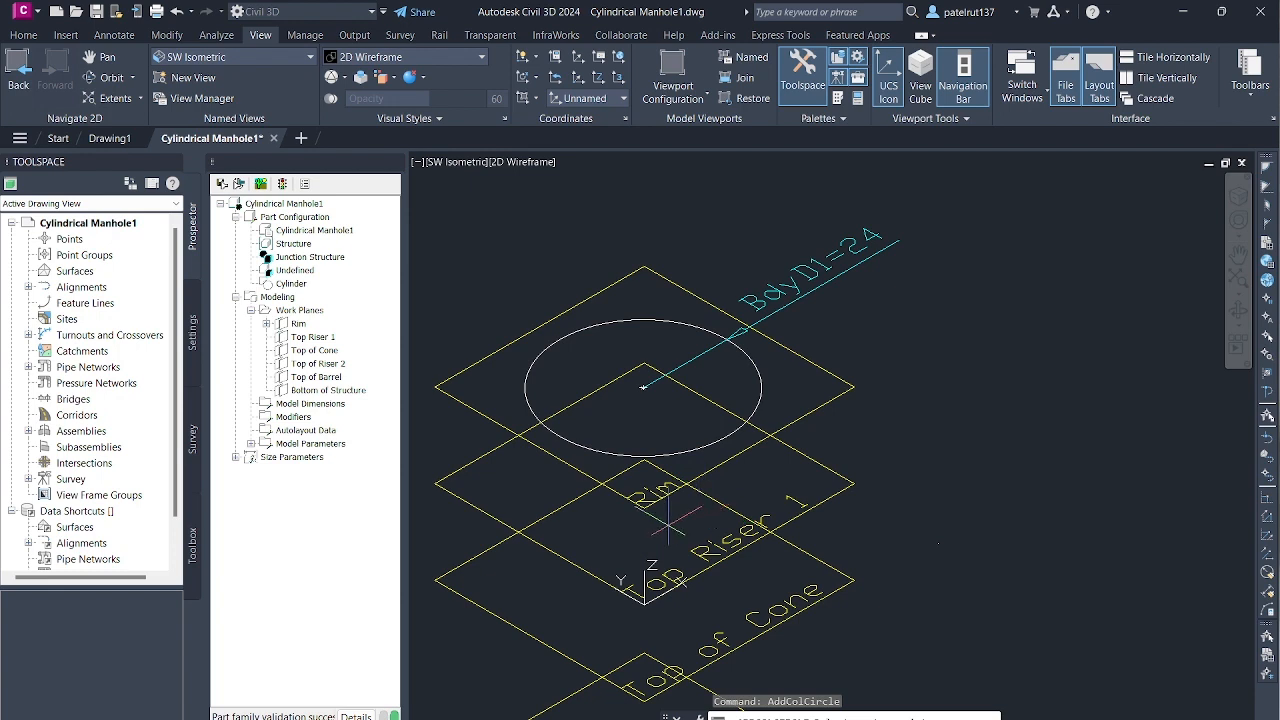
click(540, 545)
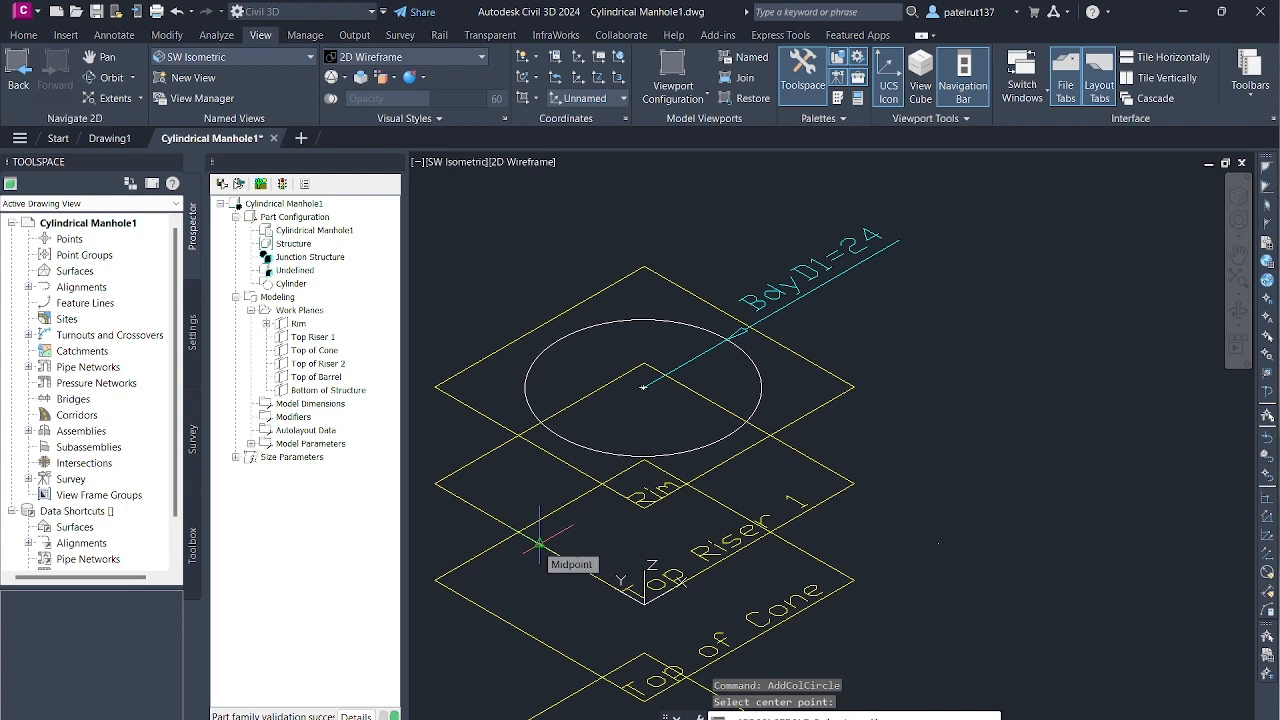
click(641, 502)
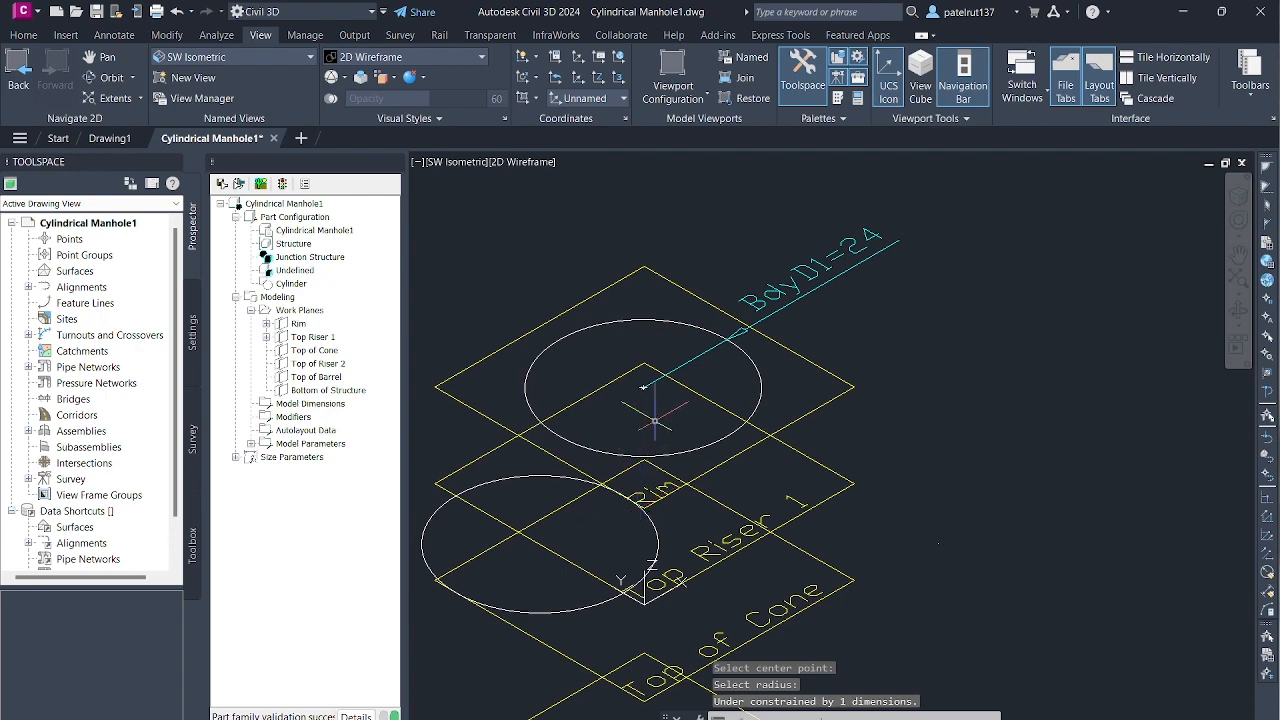
- Undo the off-centre circle drawn on the Top Riser 1 work plane
scroll(643, 438, down, 4)
scroll(645, 442, up, 4)
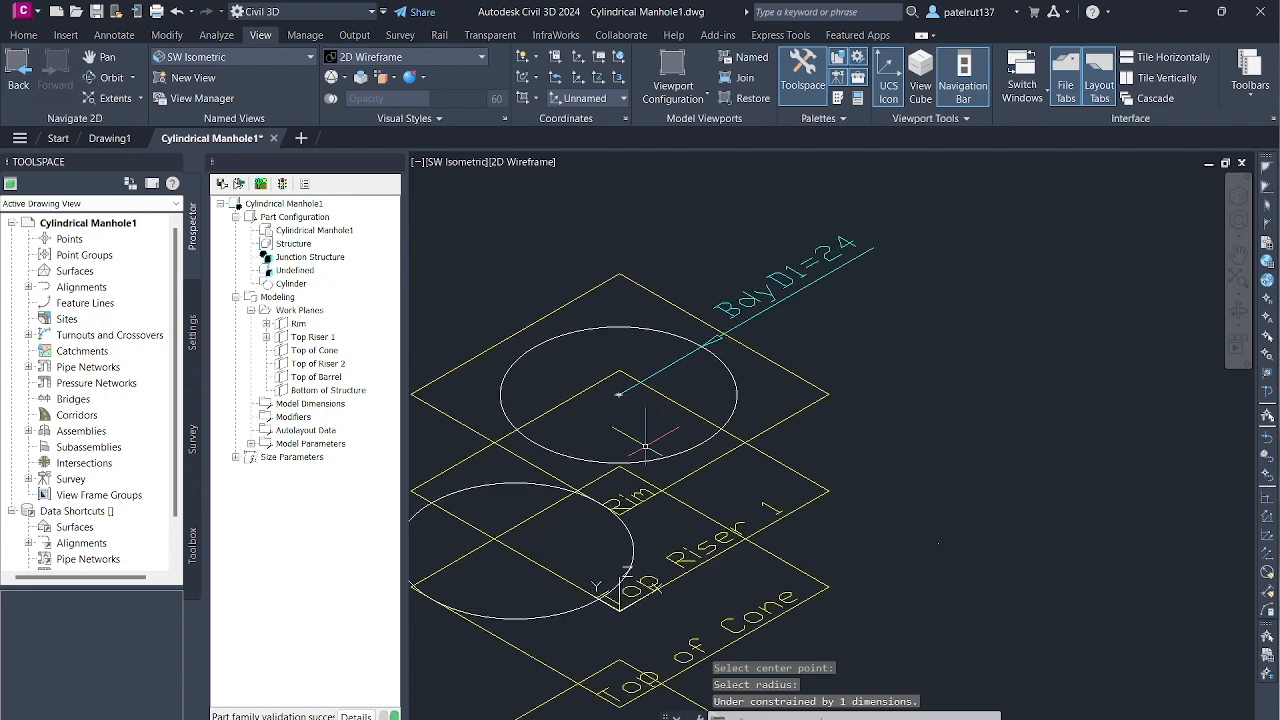
click(177, 12)
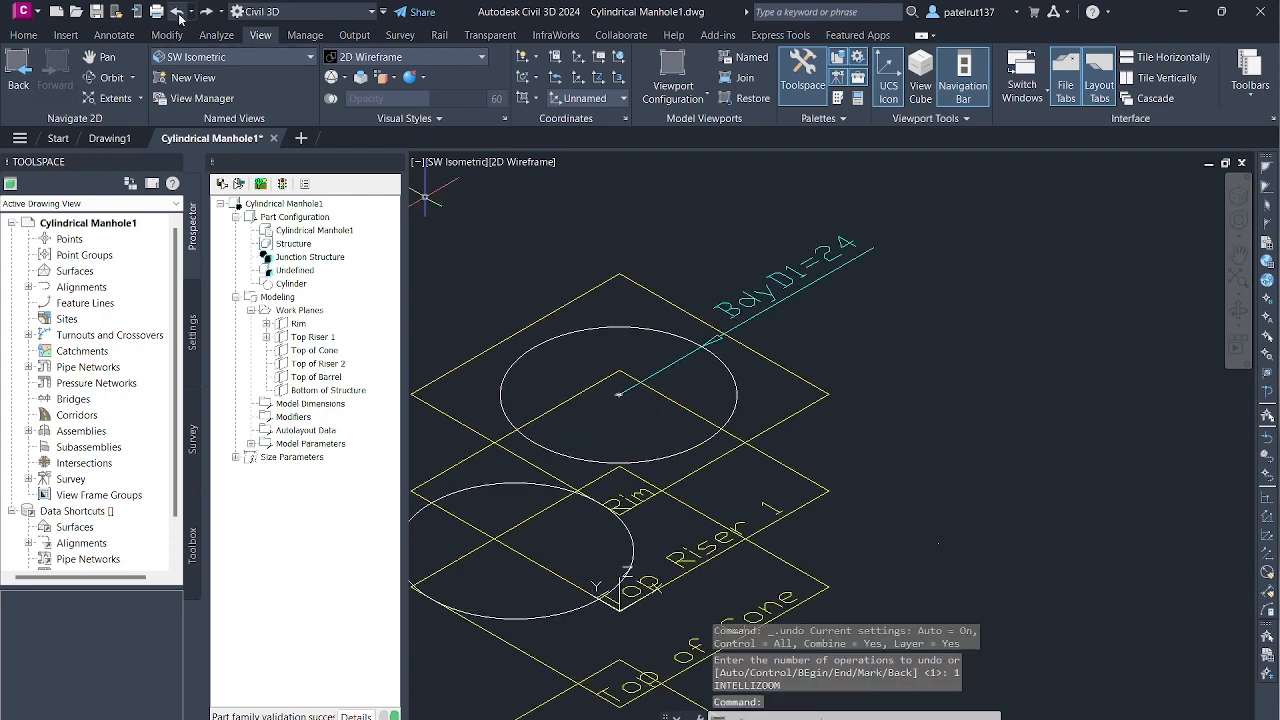
click(178, 12)
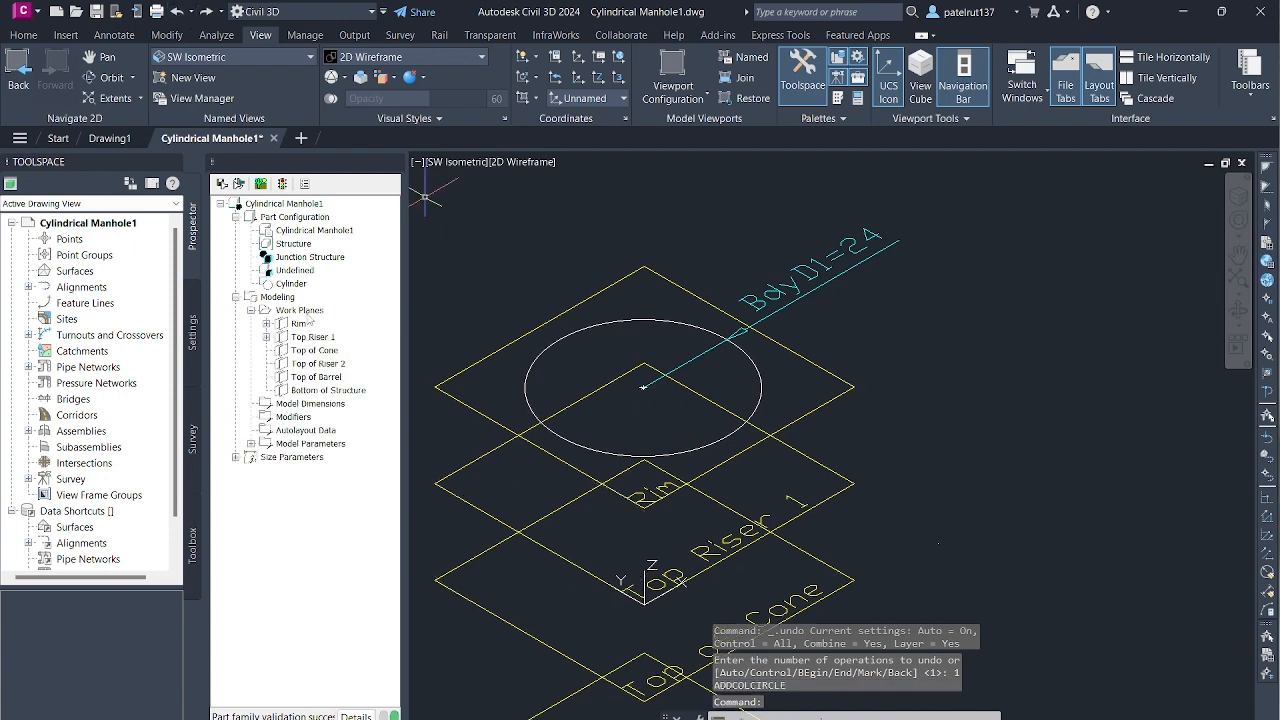
- Draw a geometry circle on Top Riser 1, much larger than the Rim circle, centred on the midpoint of the plane's Y-axis edge
right_click(313, 342)
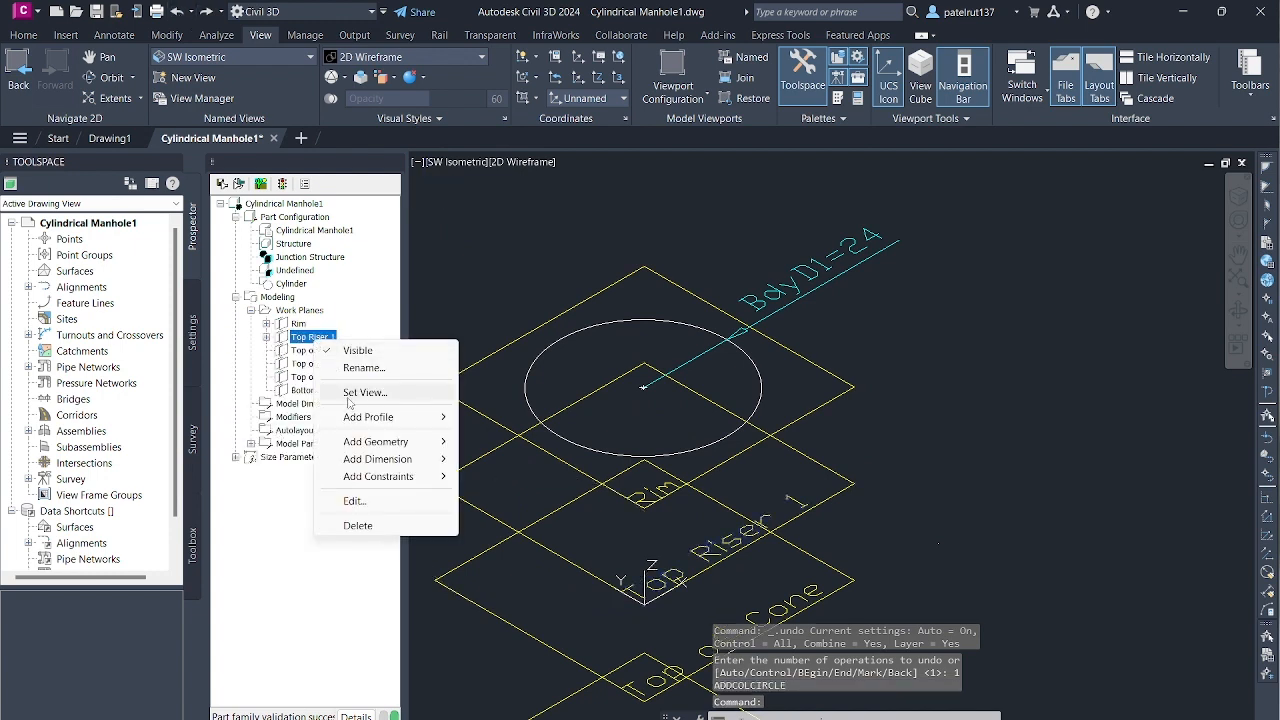
mouse_move(428, 441)
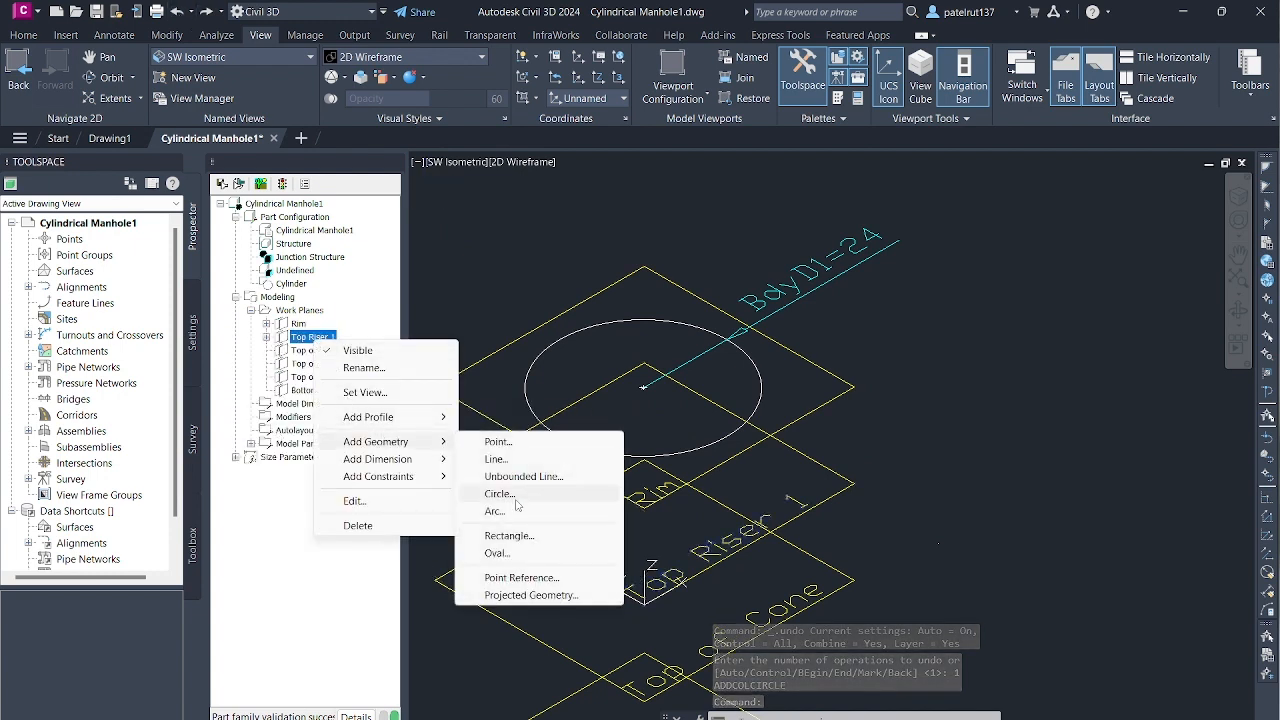
click(509, 498)
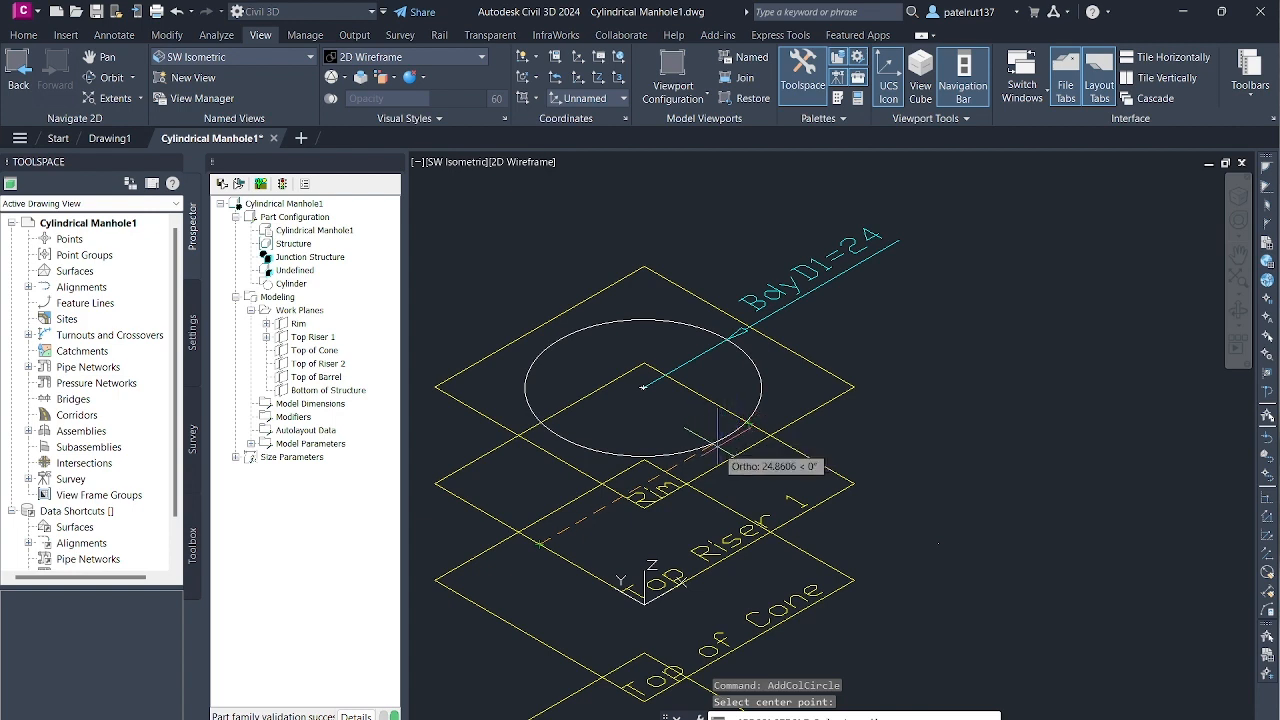
click(656, 462)
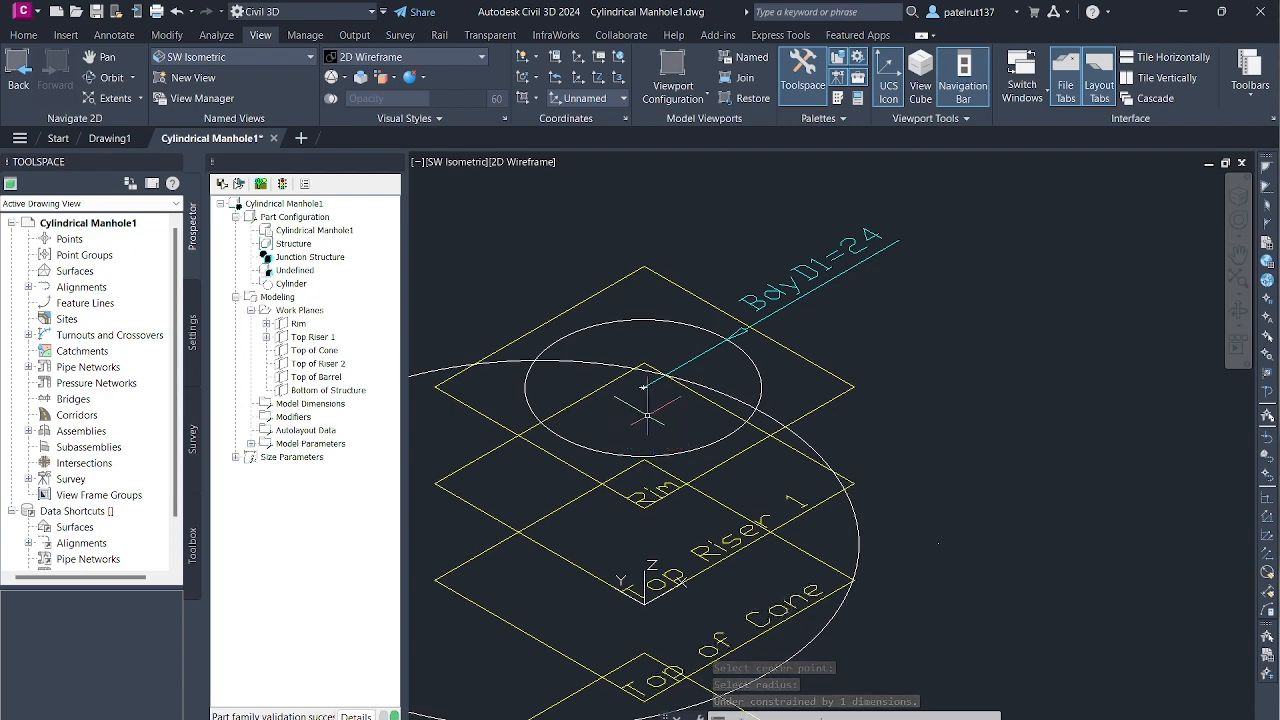
- Undo the oversized circle drawn on the Top Riser 1 work plane
scroll(967, 611, down, 6)
scroll(863, 550, up, 5)
scroll(863, 550, down, 7)
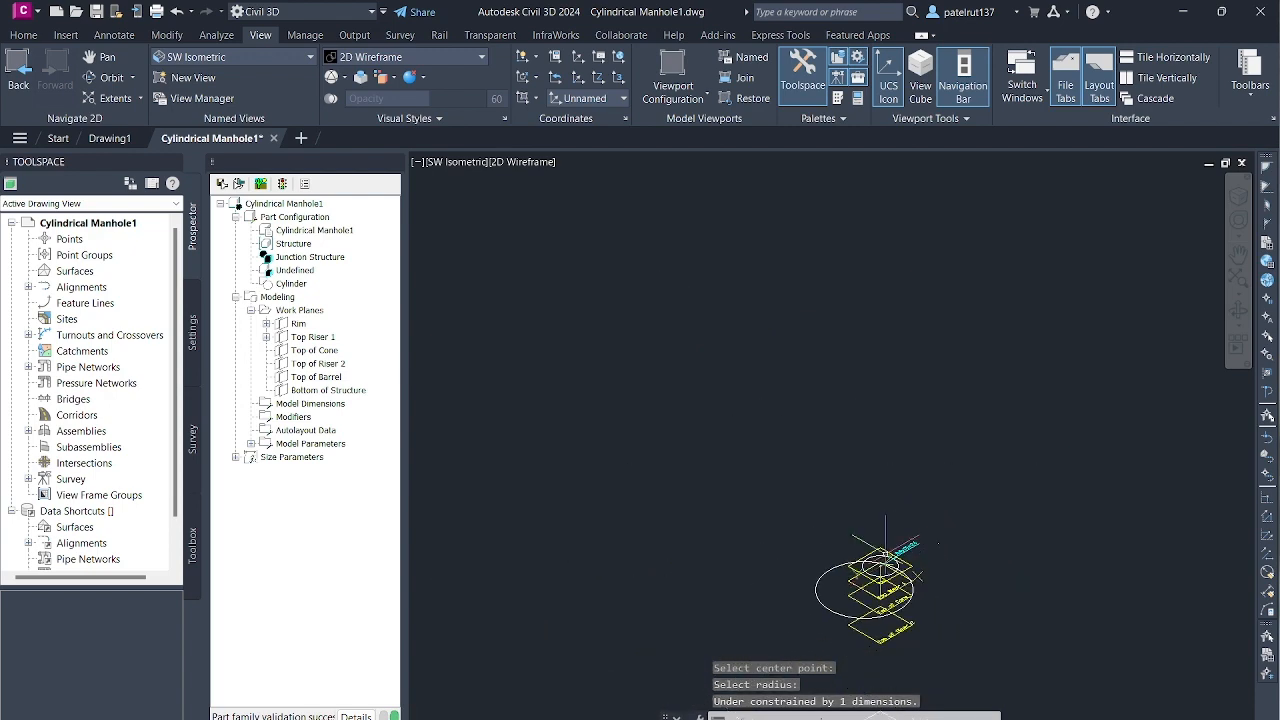
click(175, 11)
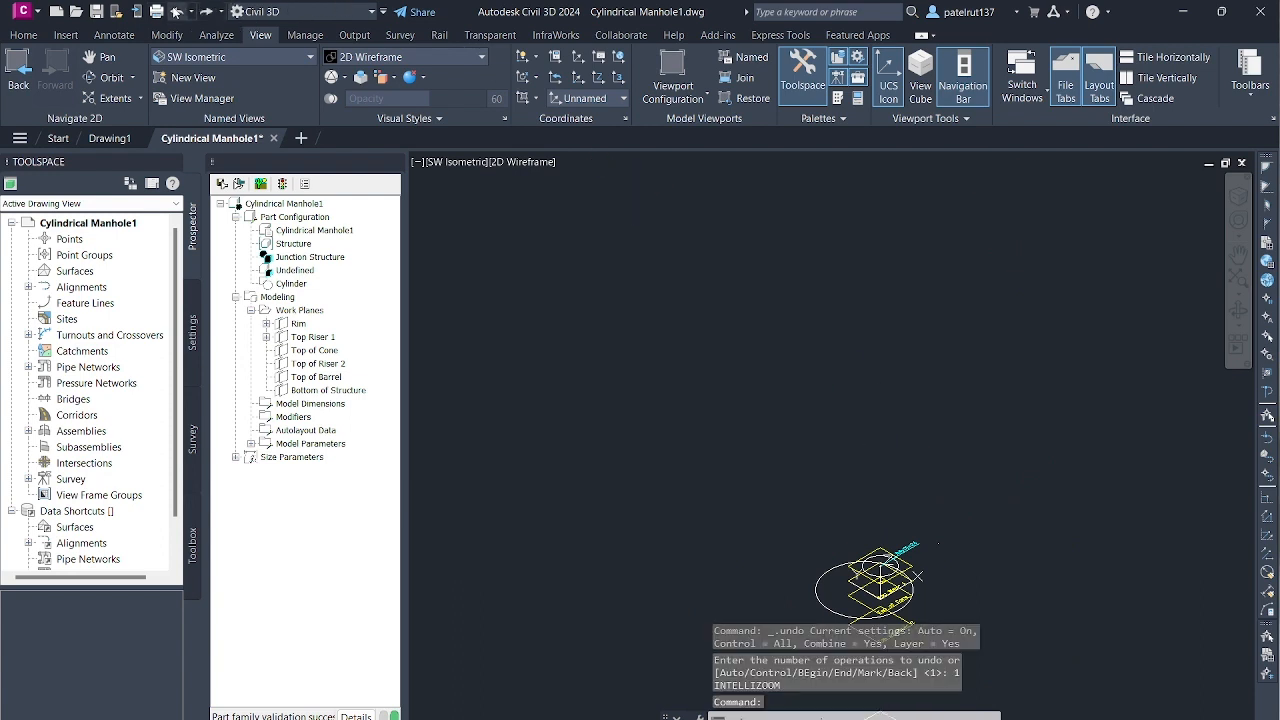
click(175, 11)
click(175, 11)
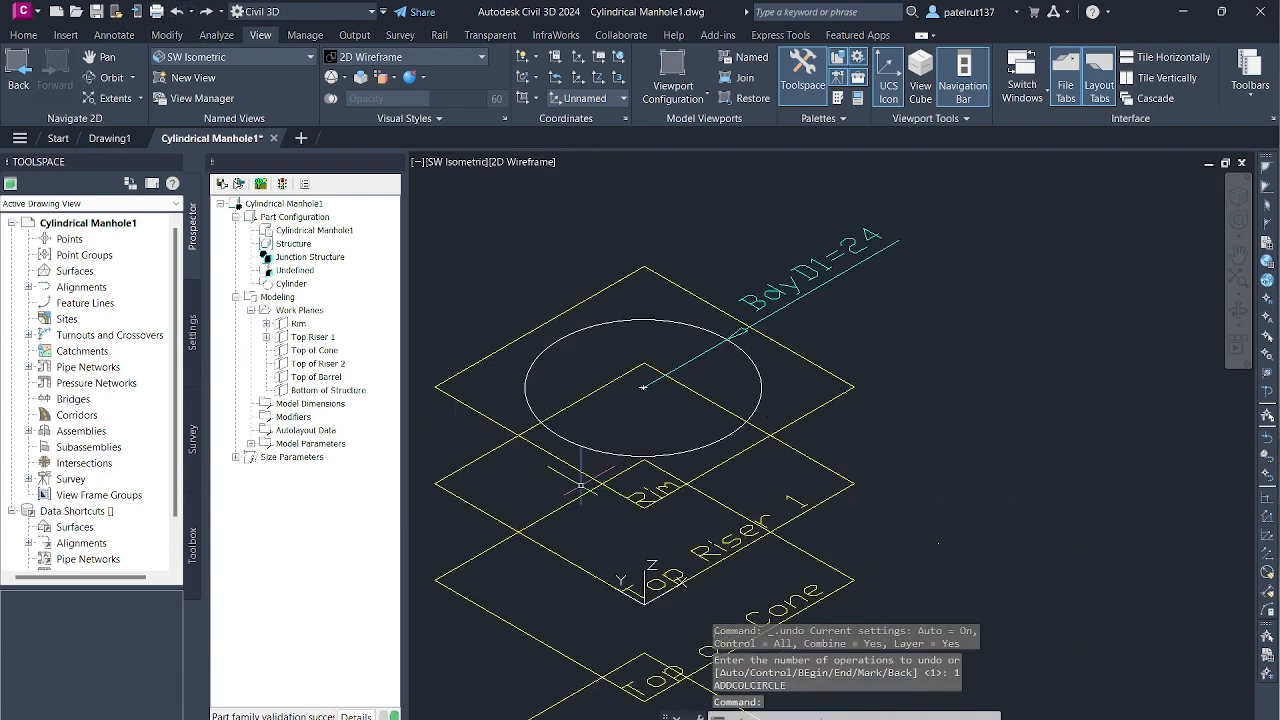
- Try a geometry circle of radius 12 on Top Riser 1, centred on the midpoint of the plane's Y-axis edge, and undo it
click(324, 341)
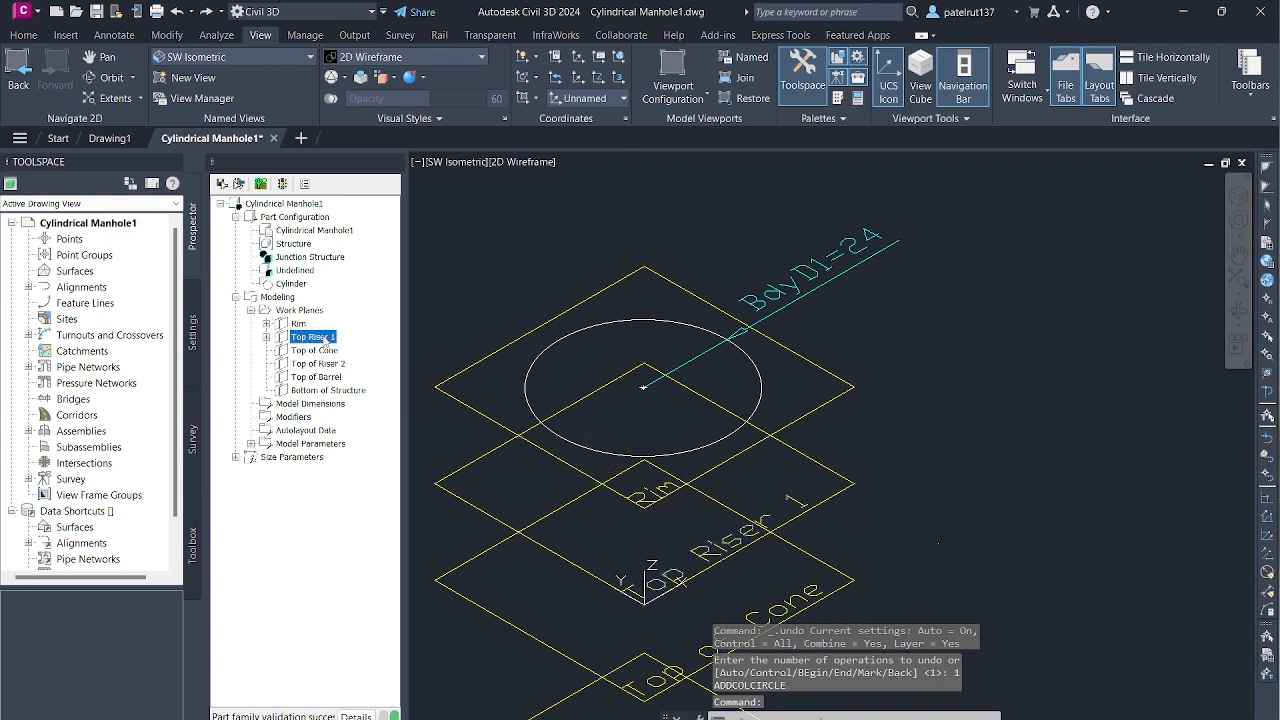
right_click(324, 341)
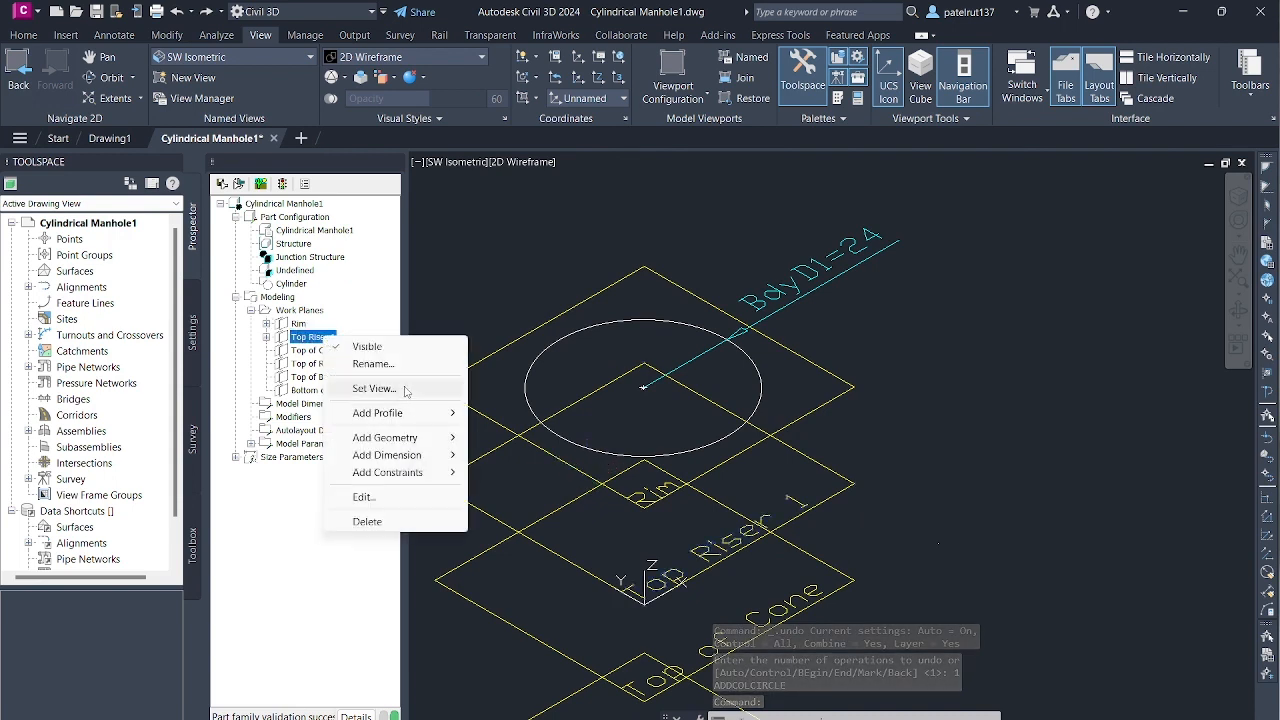
mouse_move(395, 438)
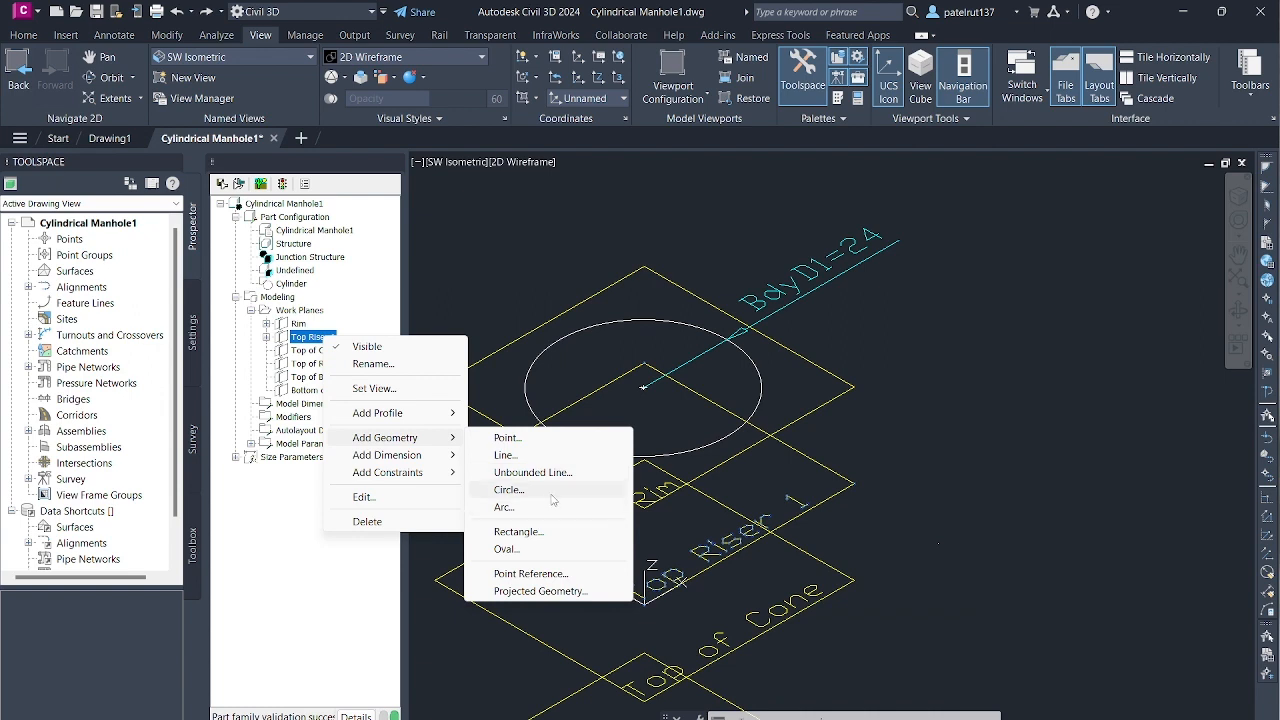
click(551, 492)
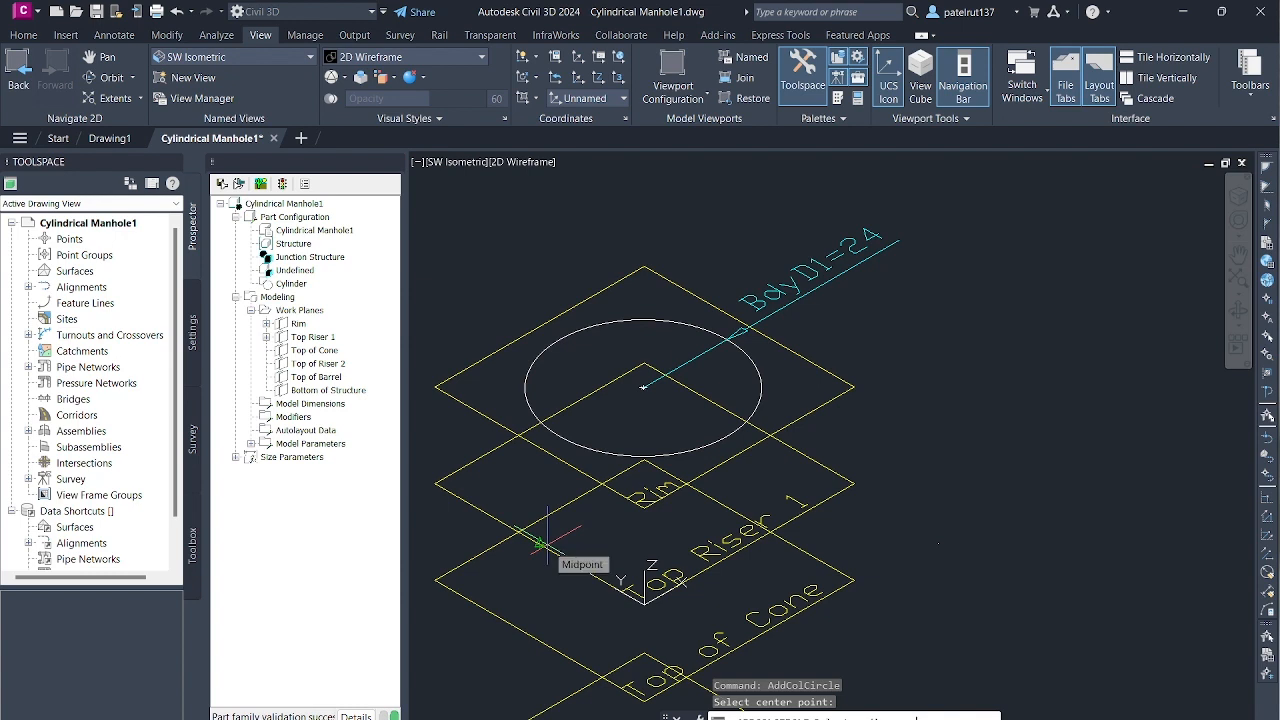
click(541, 543)
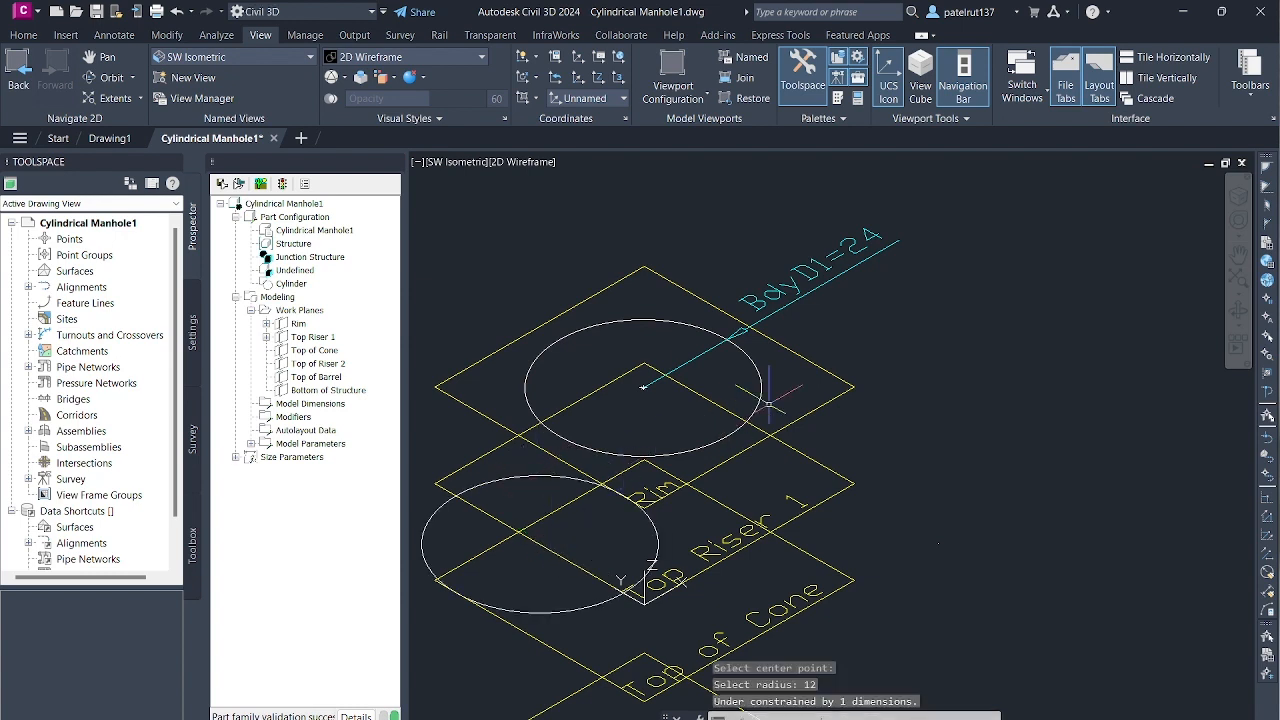
click(176, 12)
- Try to centre another geometry circle of radius 12 on Top Riser 1 by tracking from the edge midpoints, and undo it
right_click(312, 337)
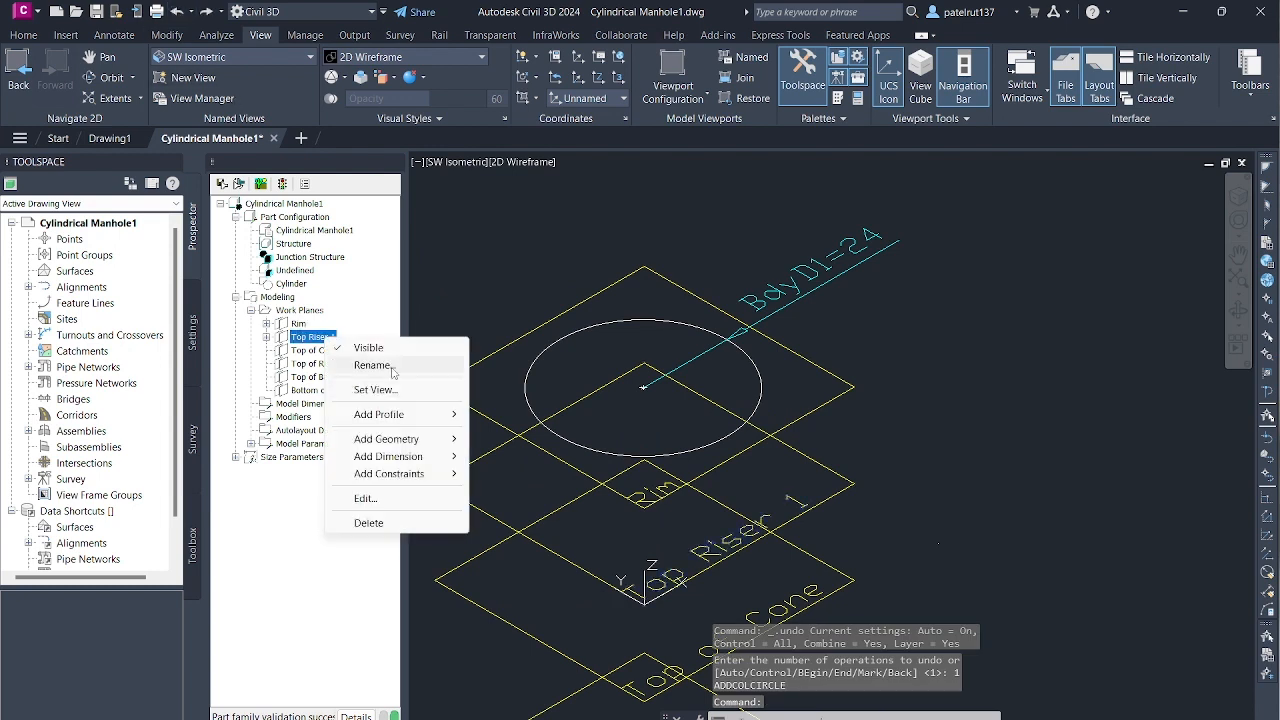
mouse_move(415, 440)
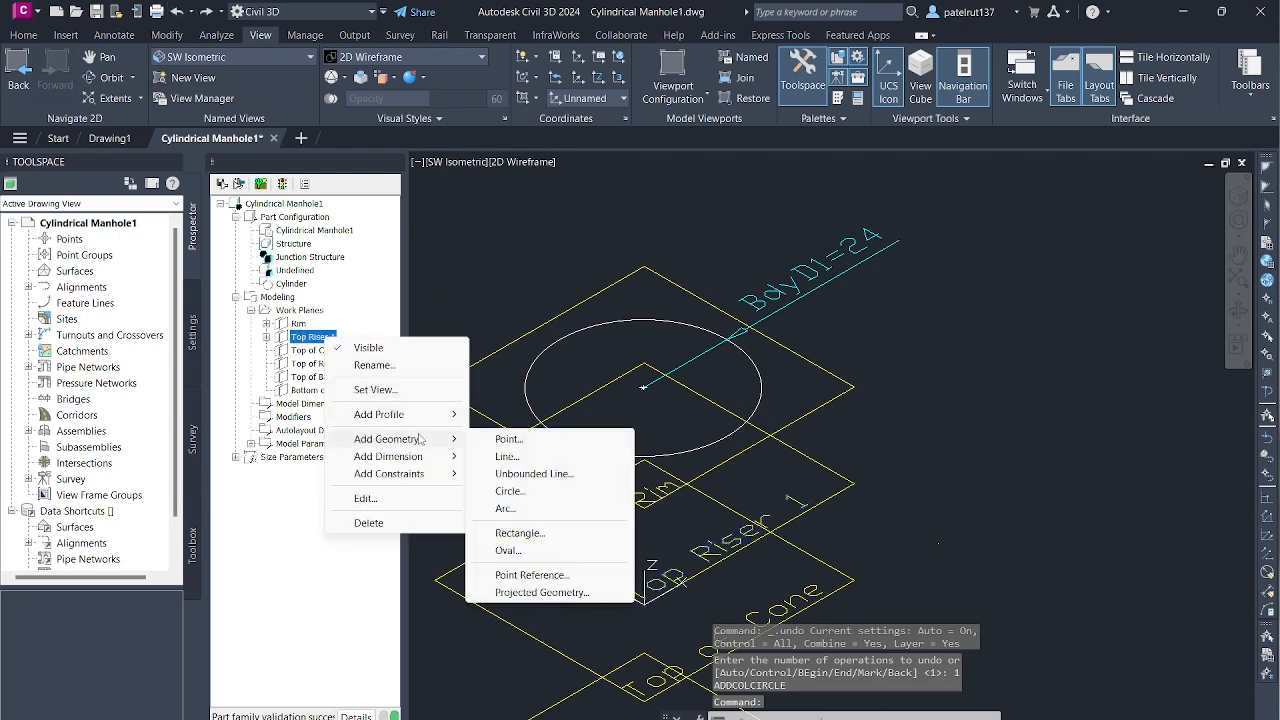
click(546, 497)
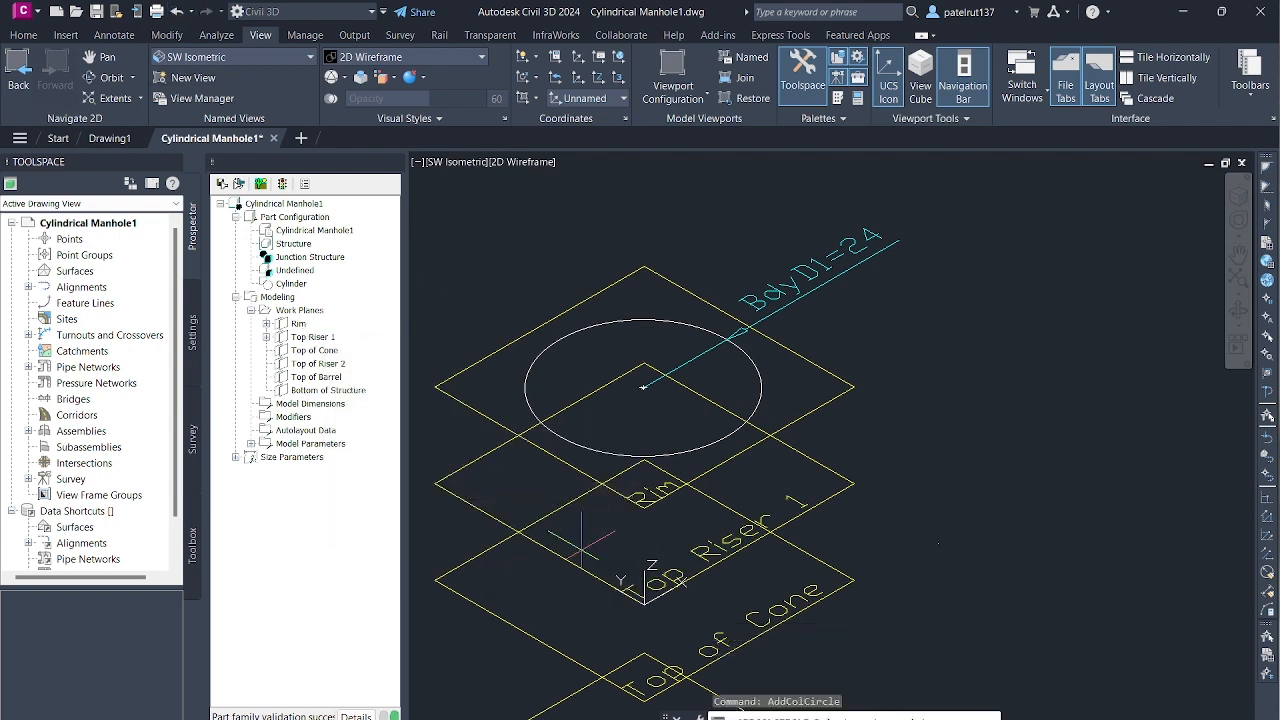
click(619, 495)
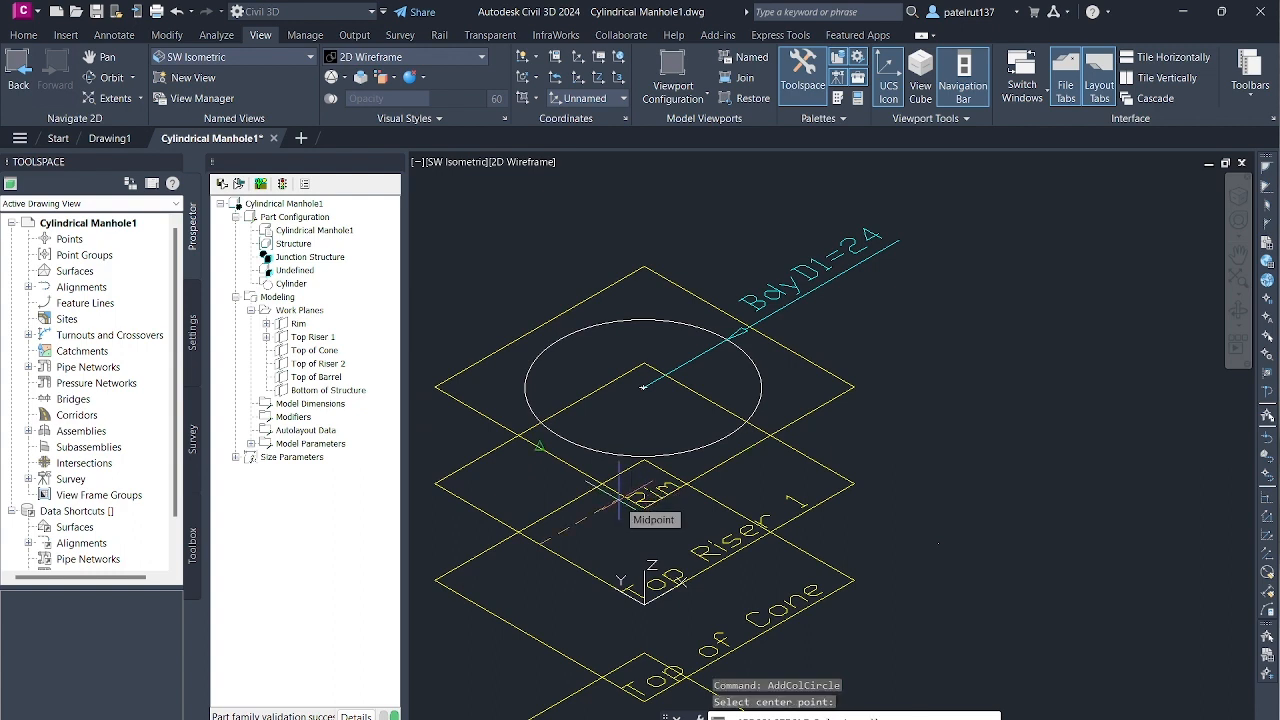
text(12)
key(Return)
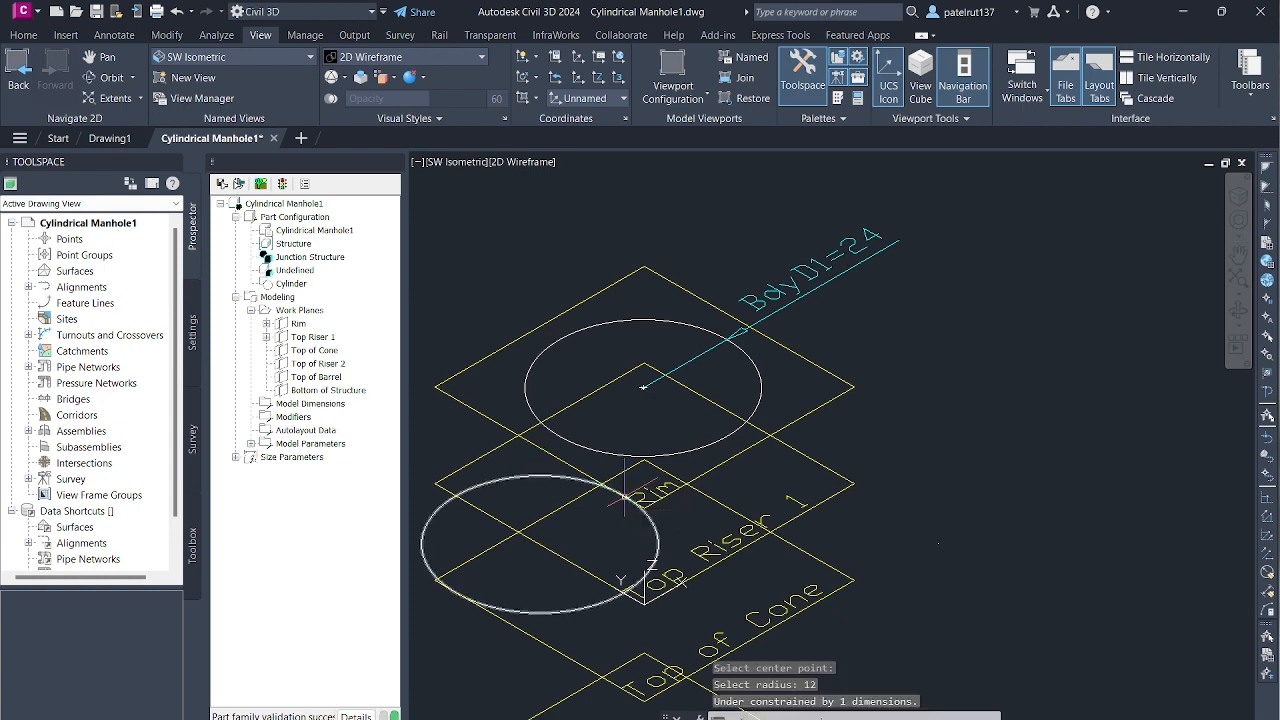
click(177, 11)
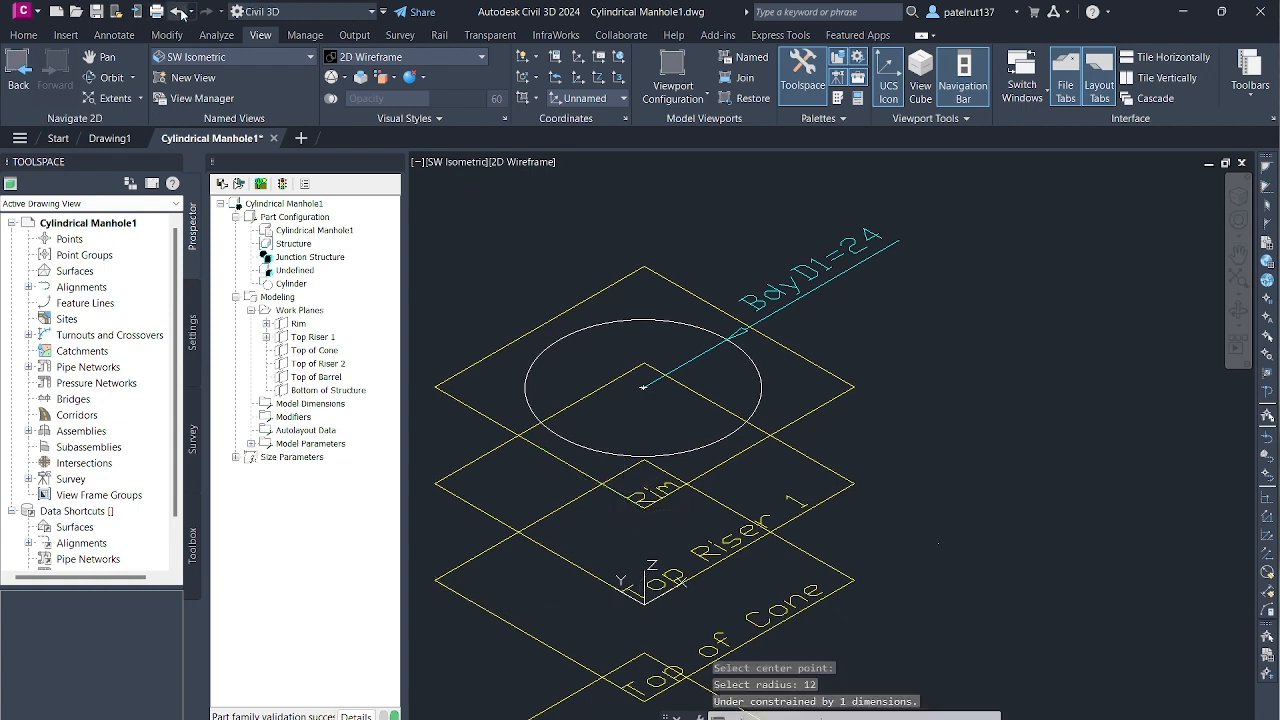
- Draw a geometry circle on the Top Riser 1 work plane near the plane's centre, about the same size as the Rim circle
right_click(312, 337)
mouse_move(430, 451)
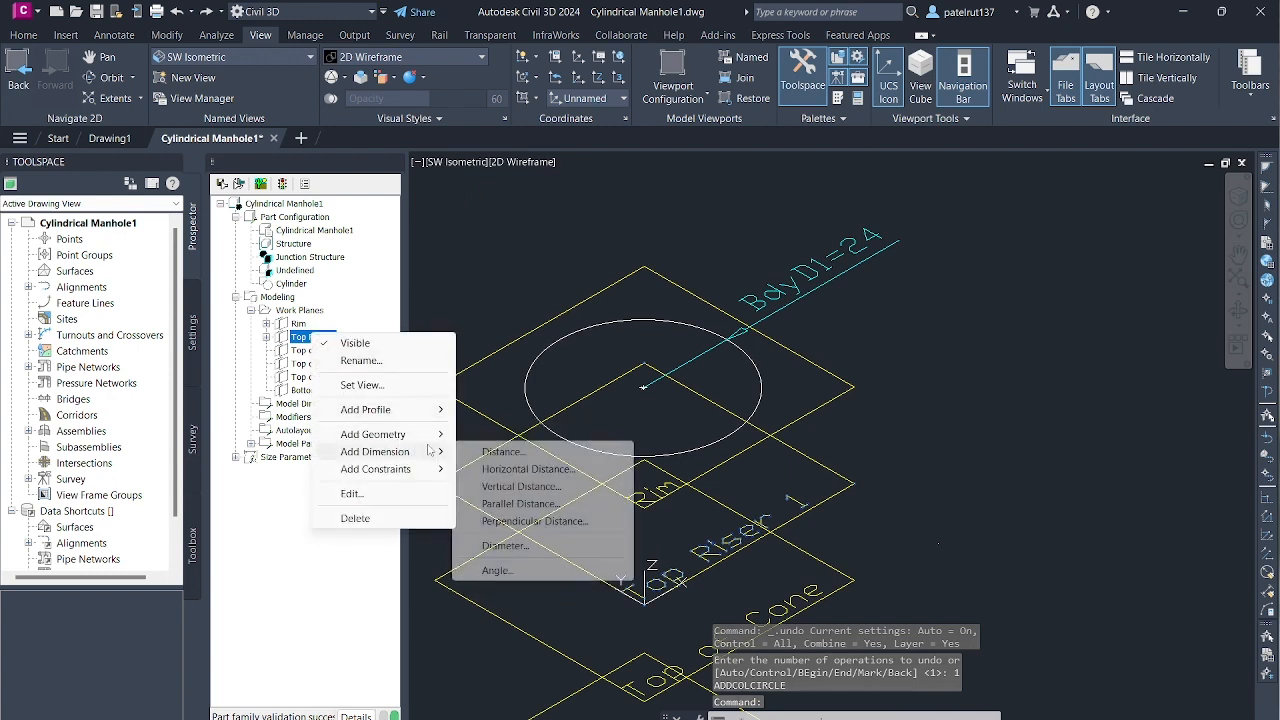
click(505, 488)
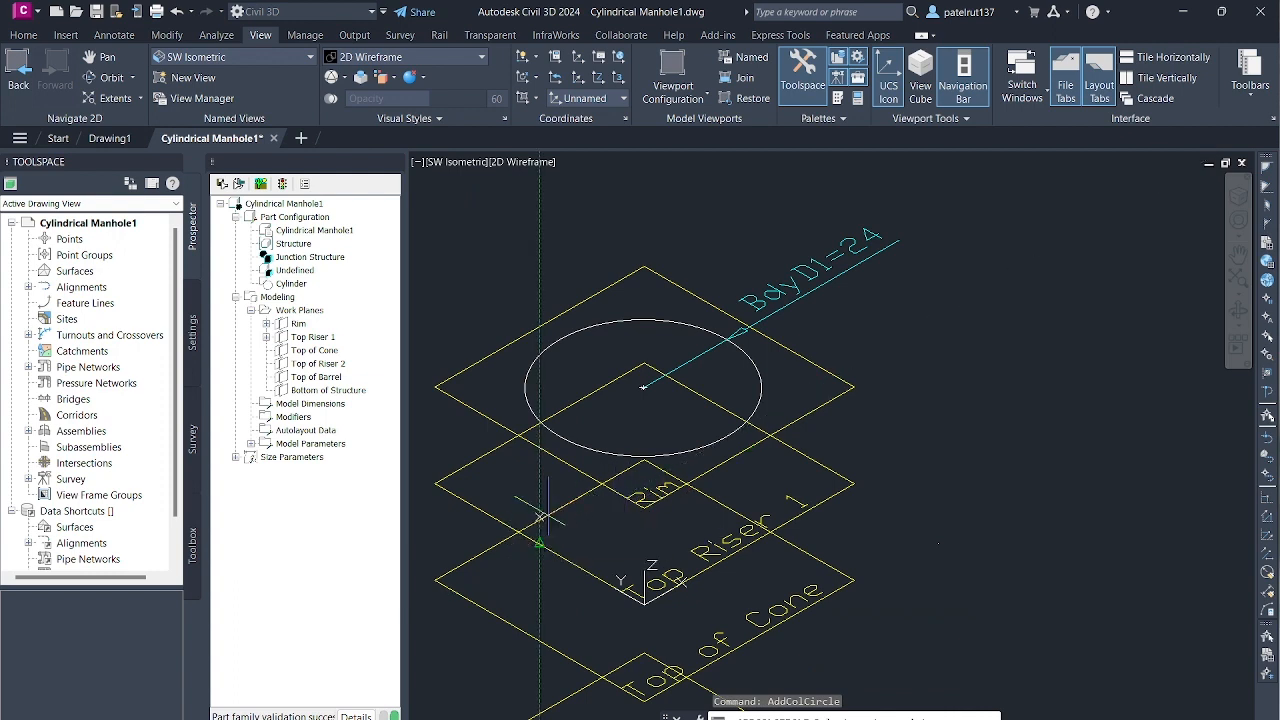
click(641, 487)
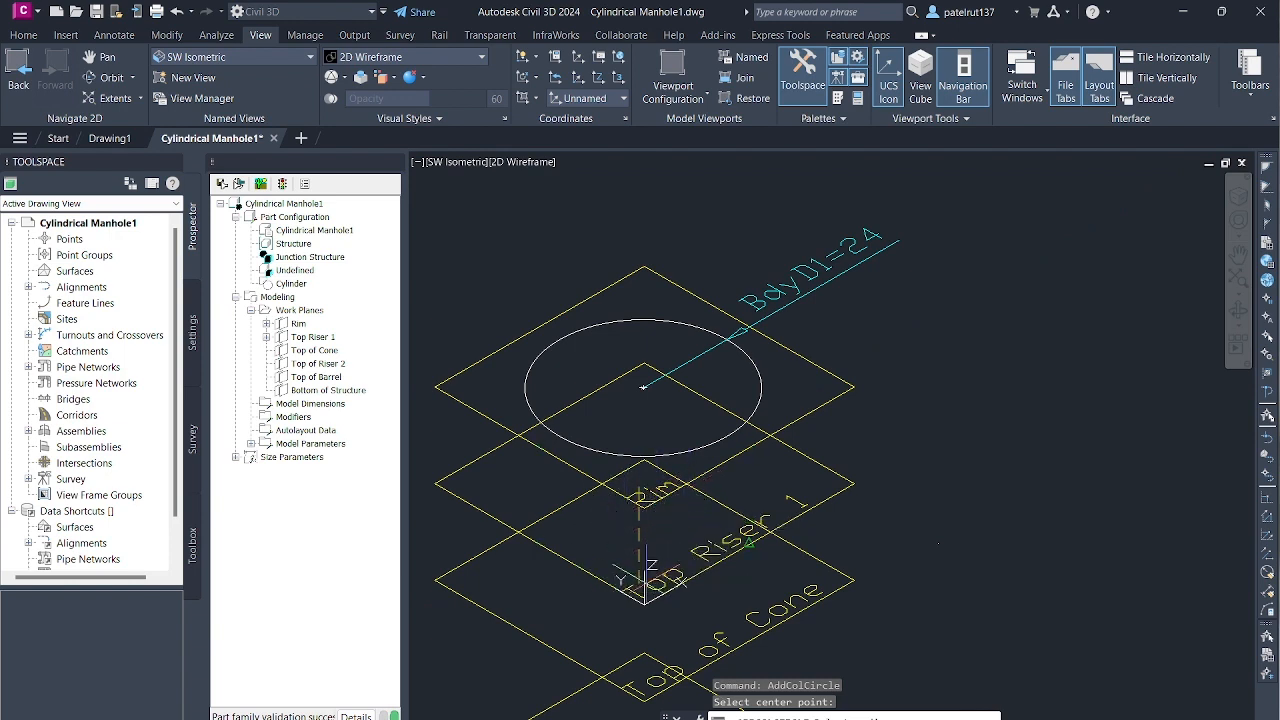
click(641, 494)
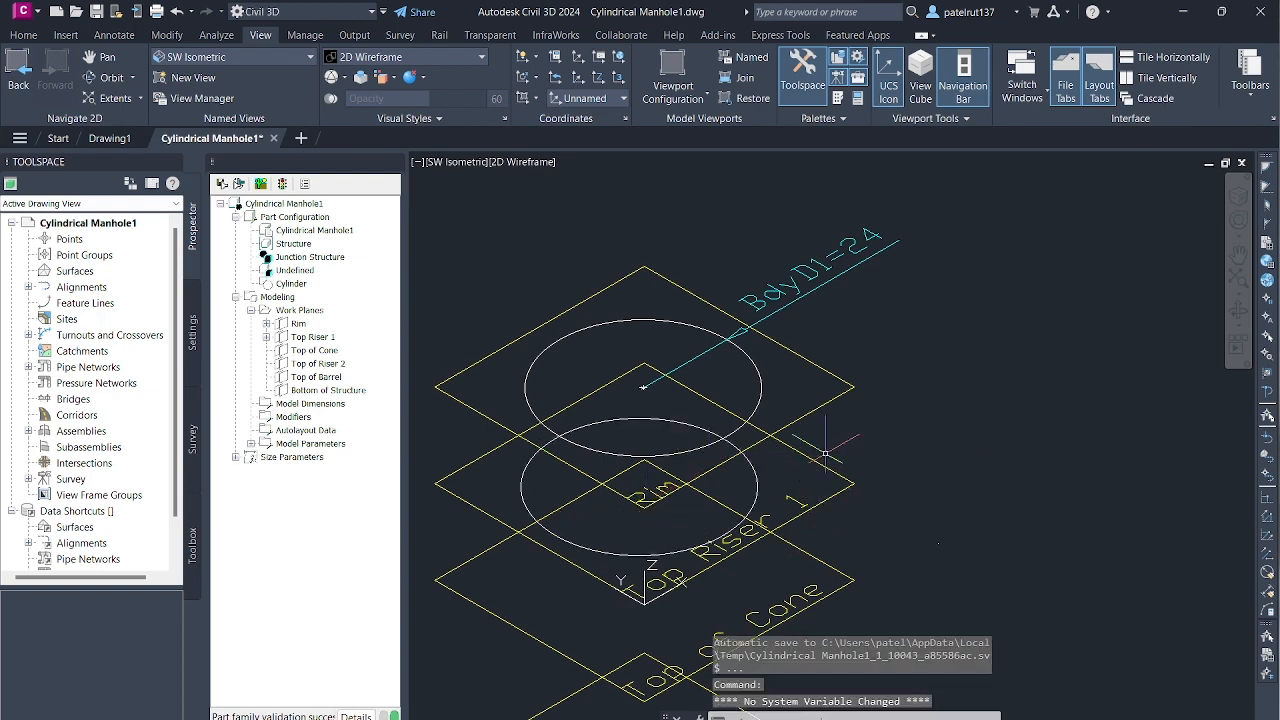
- Examine how the Top Riser 1 circle aligns with the Rim circle in the Rim work plane's plan view
scroll(730, 375, down, 5)
scroll(730, 375, up, 8)
scroll(730, 375, down, 6)
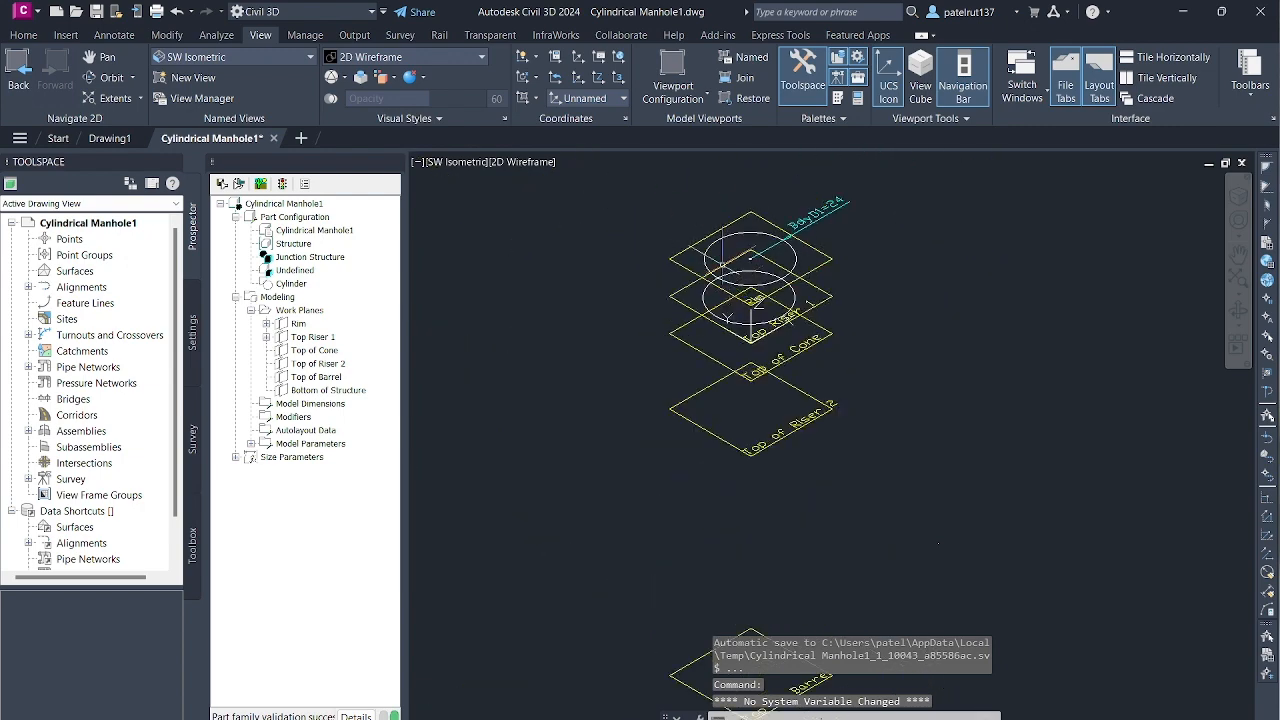
scroll(623, 212, up, 4)
click(298, 323)
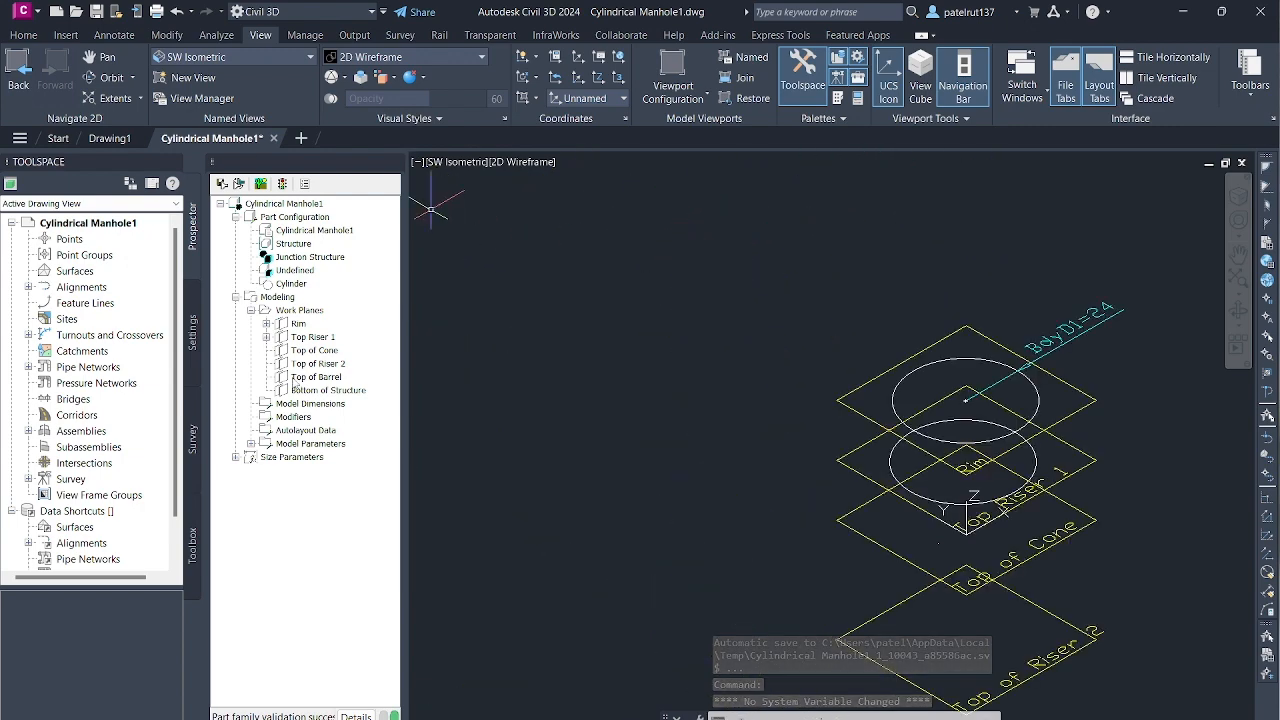
right_click(296, 324)
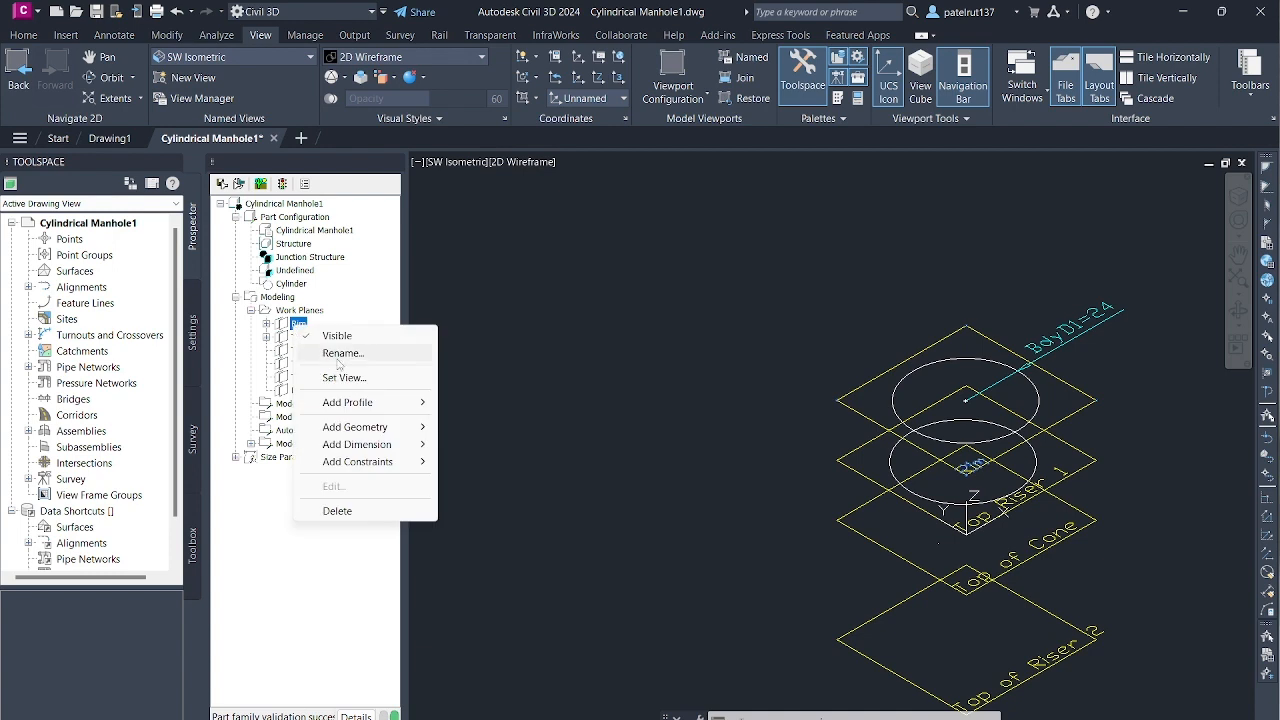
click(380, 379)
scroll(858, 488, down, 2)
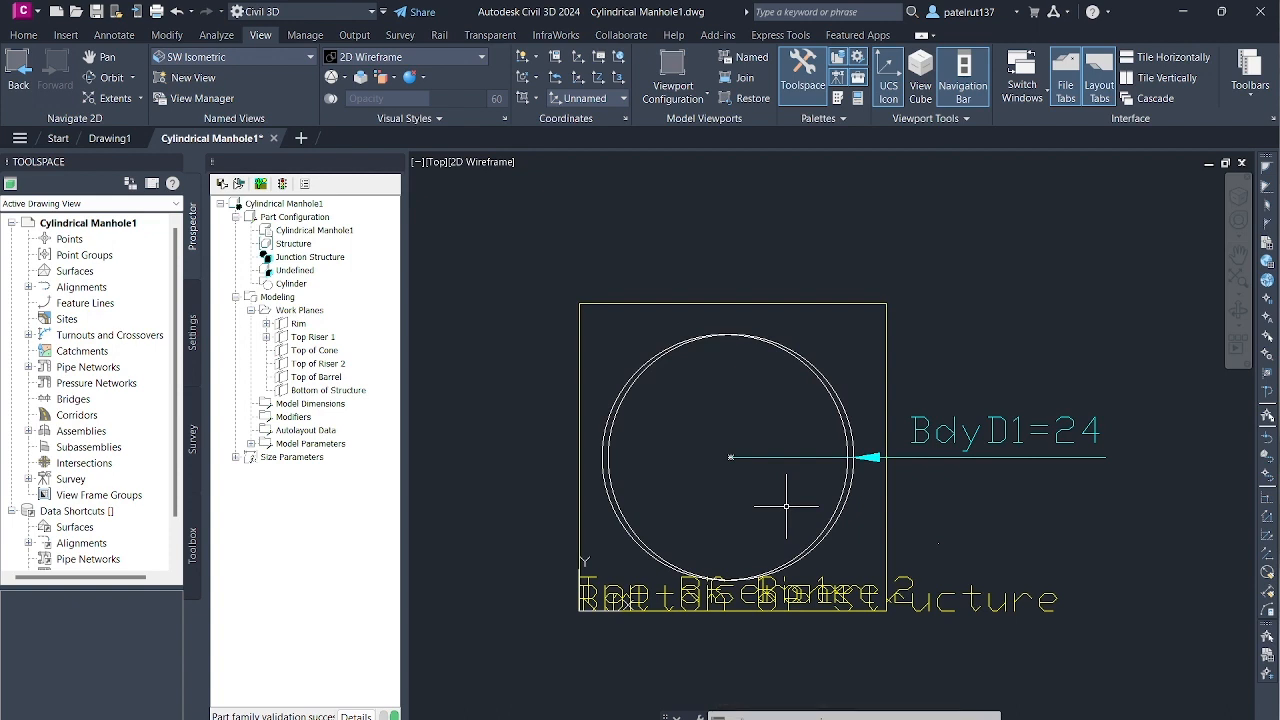
scroll(757, 537, up, 5)
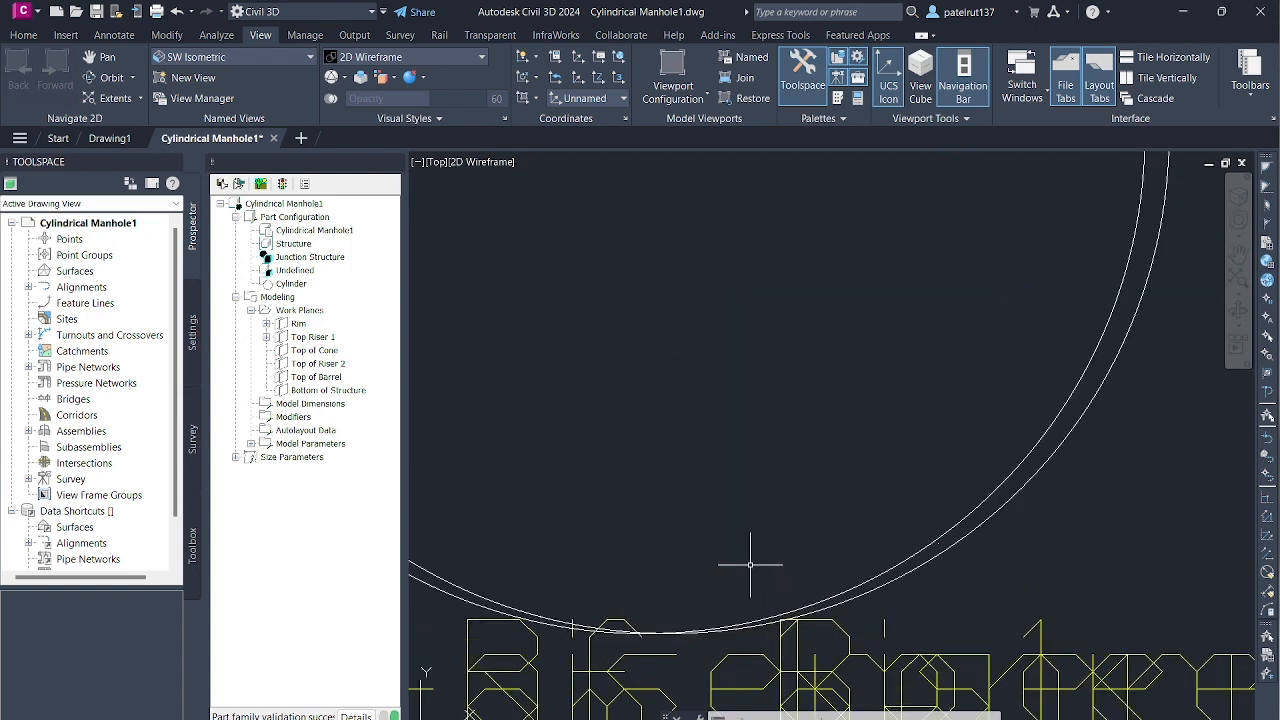
scroll(665, 650, up, 5)
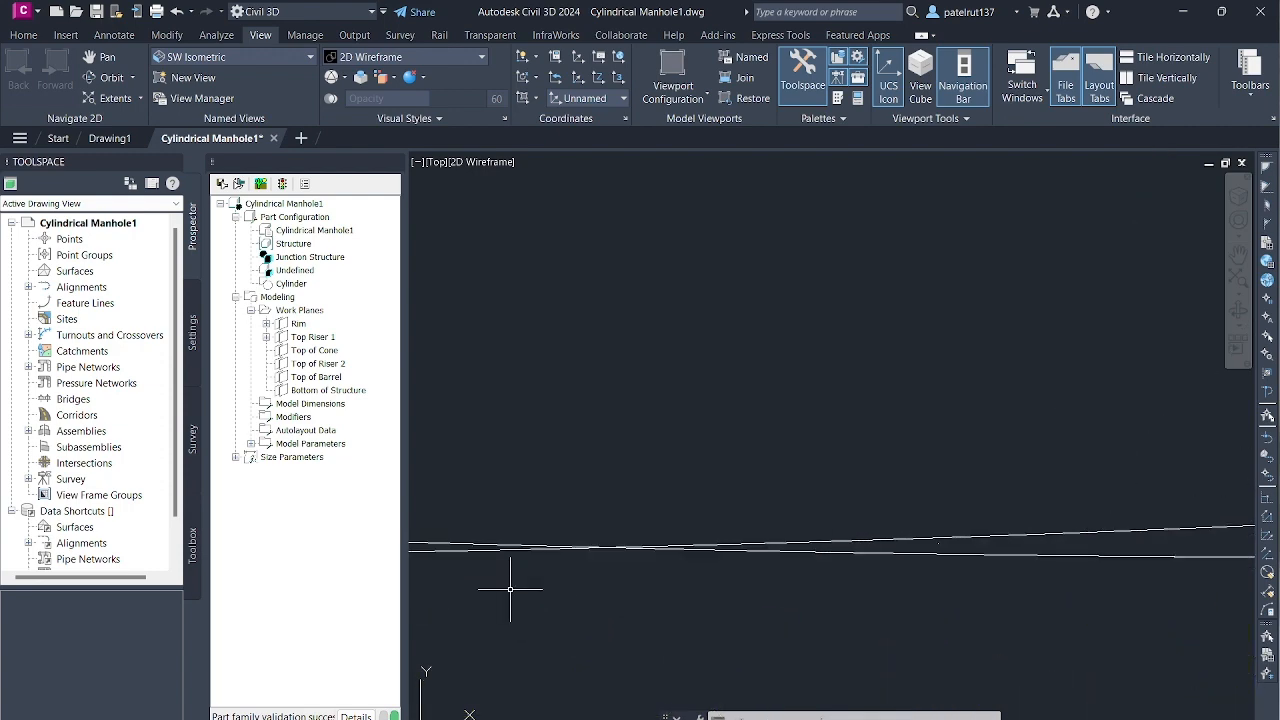
scroll(613, 534, down, 10)
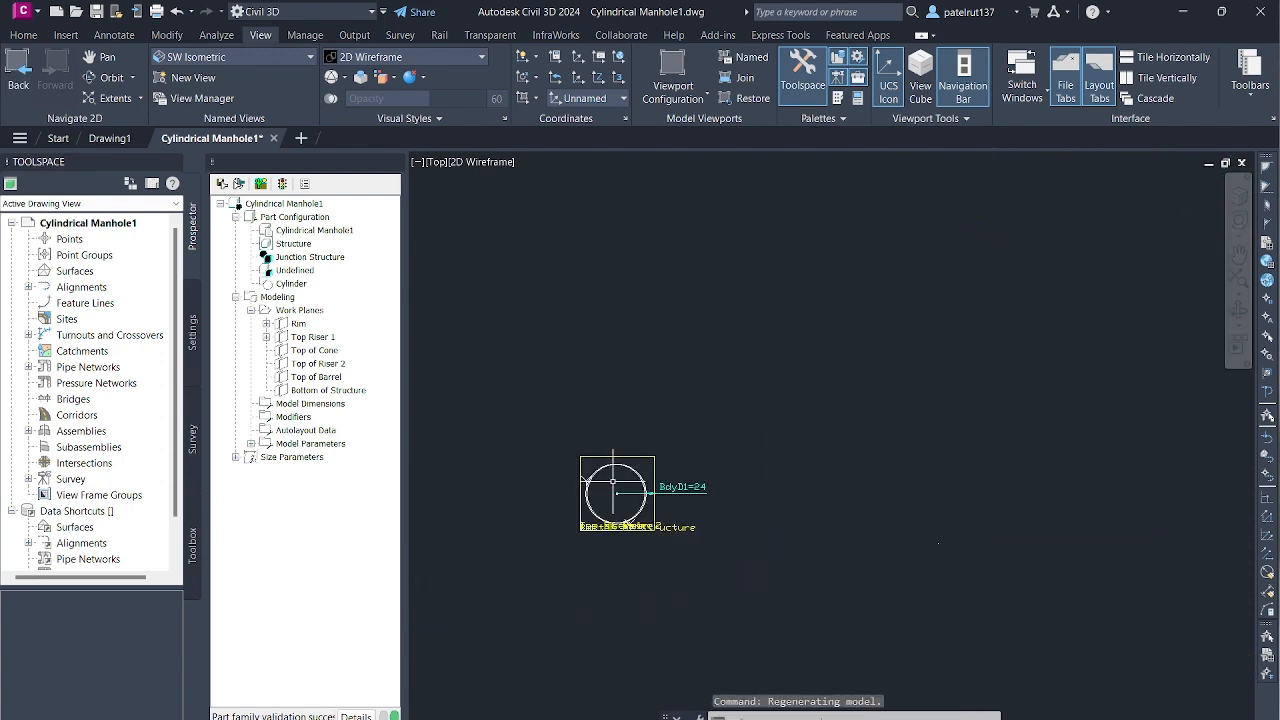
scroll(619, 484, up, 4)
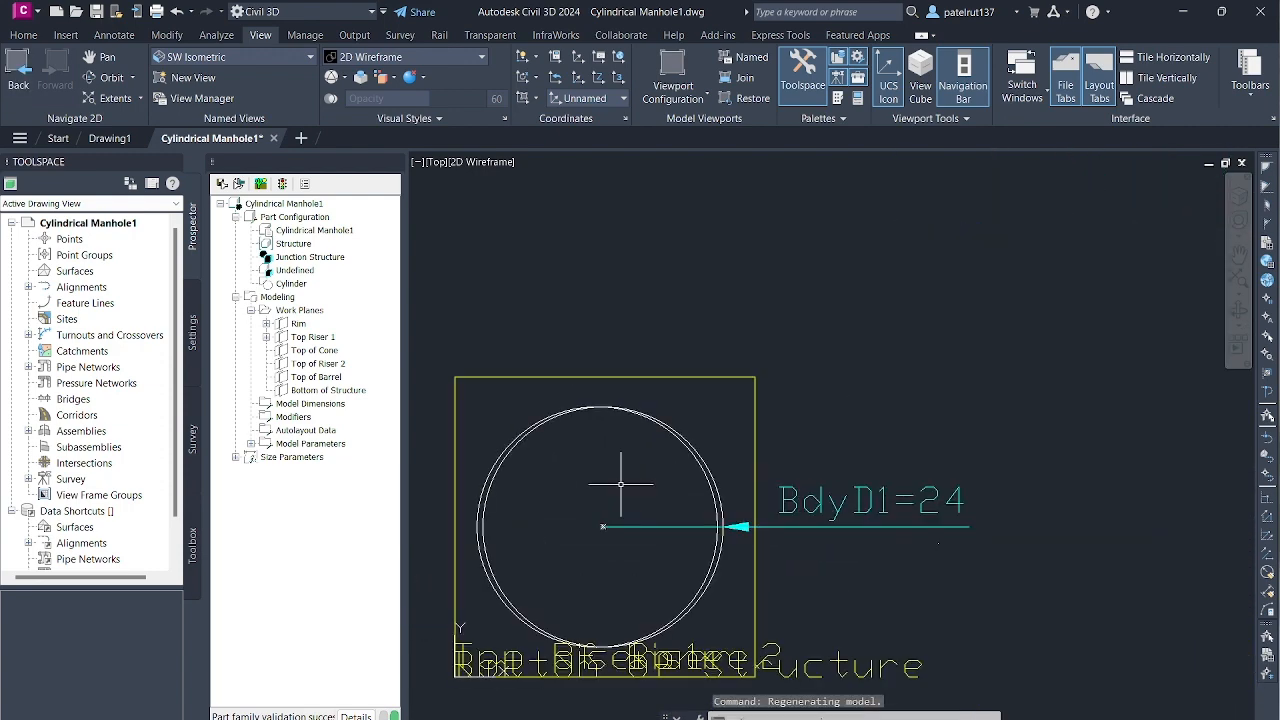
- Switch to the SW Isometric view to inspect the circles on the Rim and Top Riser 1 work planes
click(311, 57)
click(230, 176)
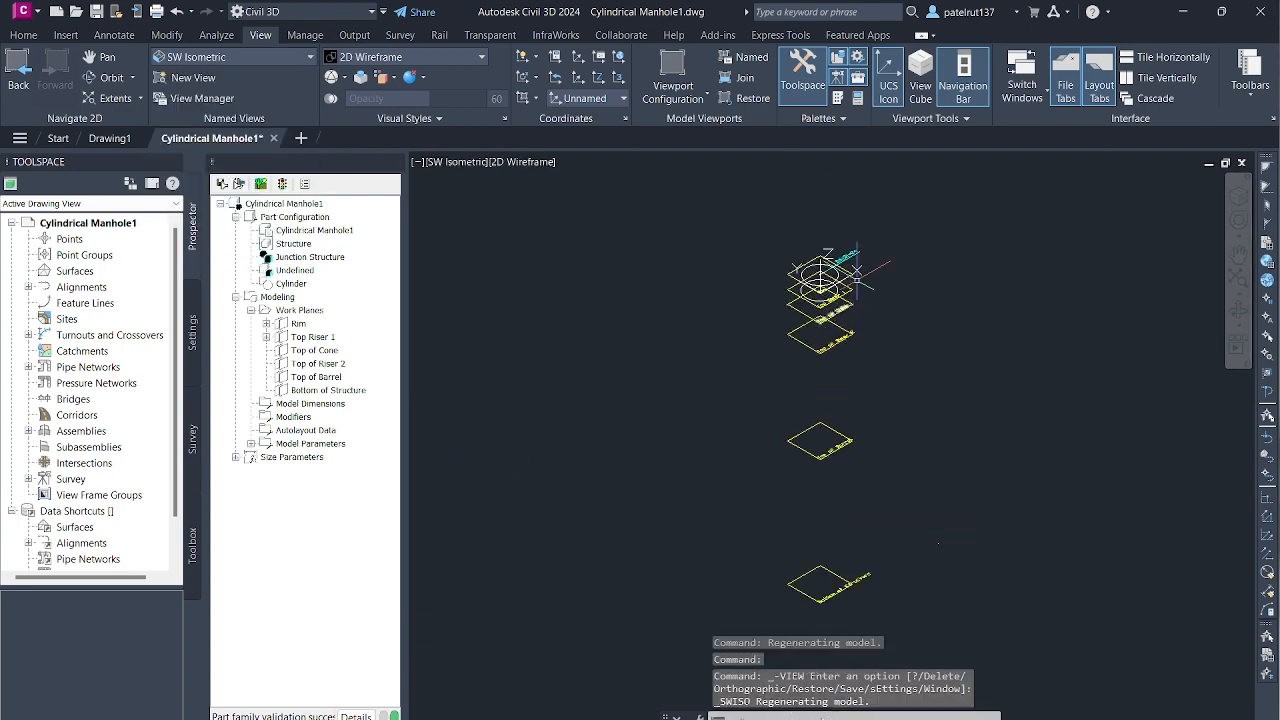
scroll(857, 272, up, 8)
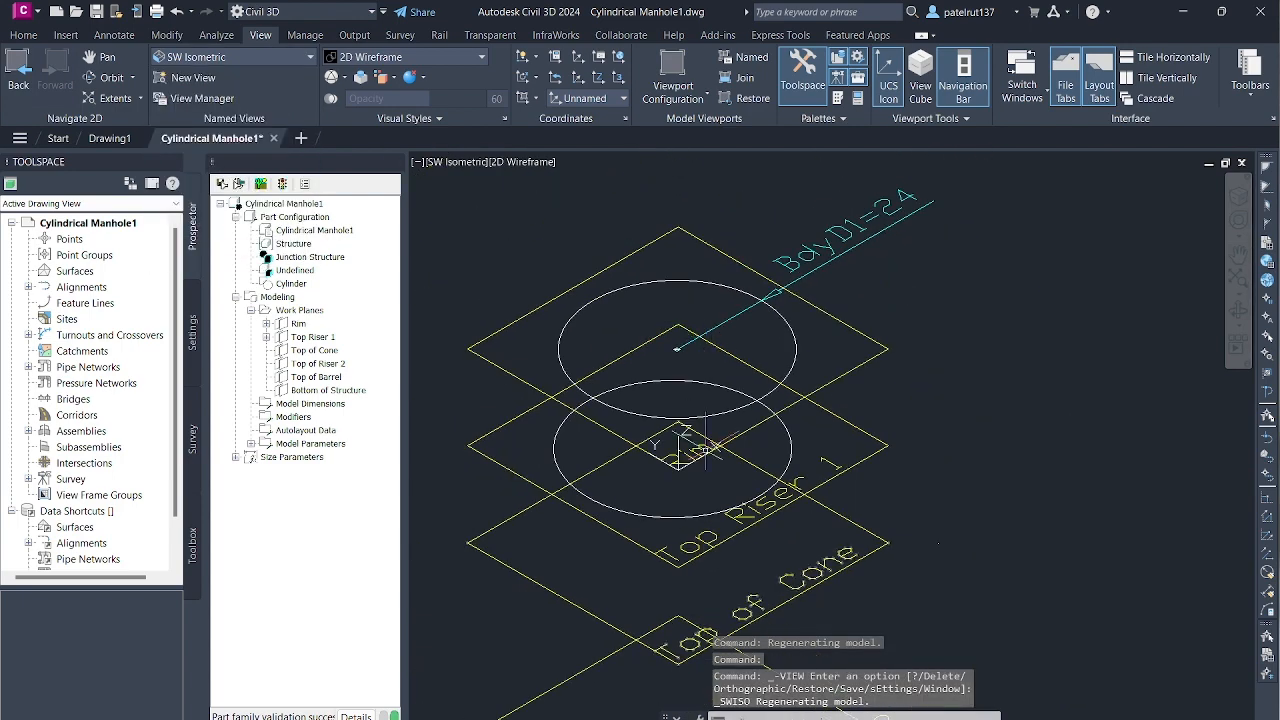
- Set the view to the Rim work plane to see both circles in plan
click(304, 57)
click(304, 57)
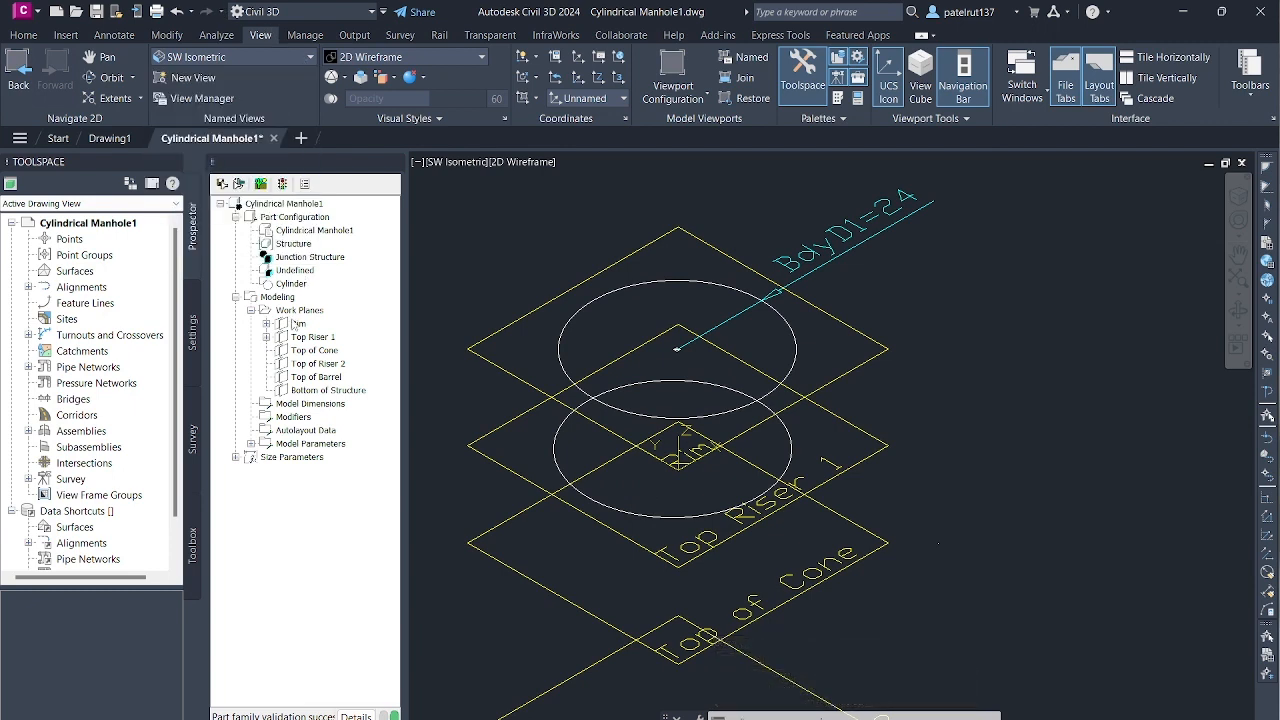
right_click(295, 324)
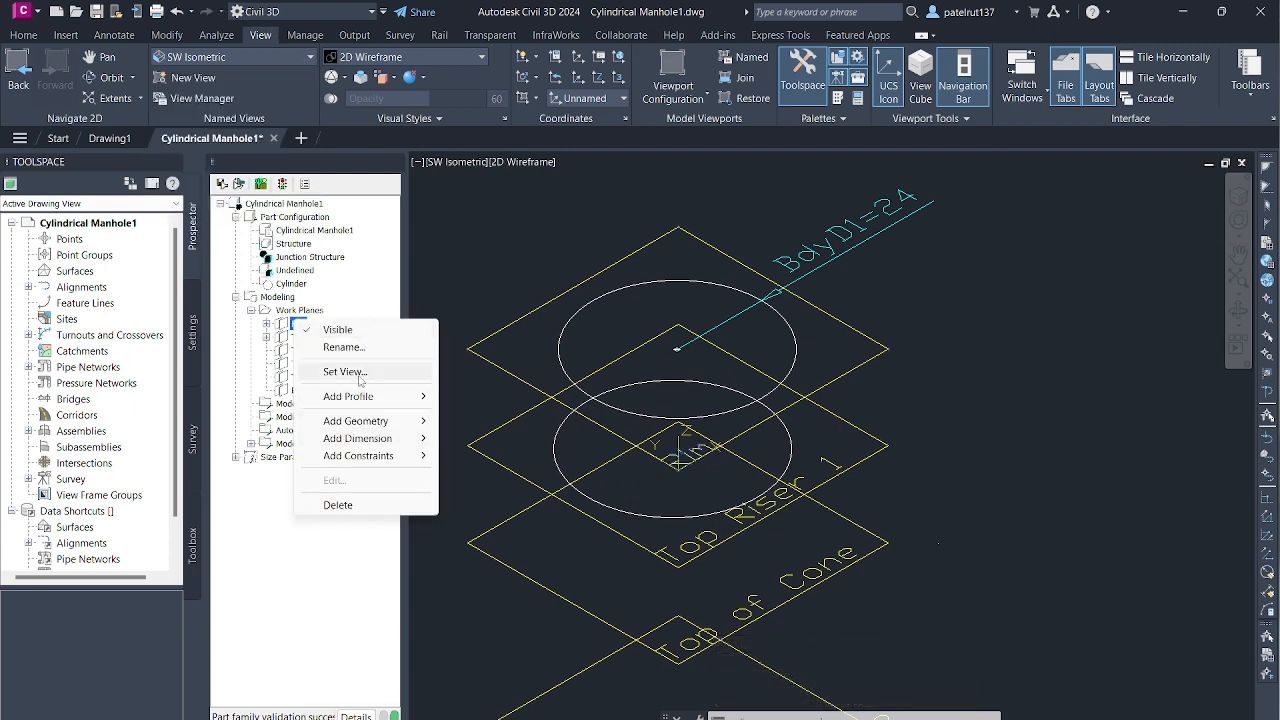
click(361, 373)
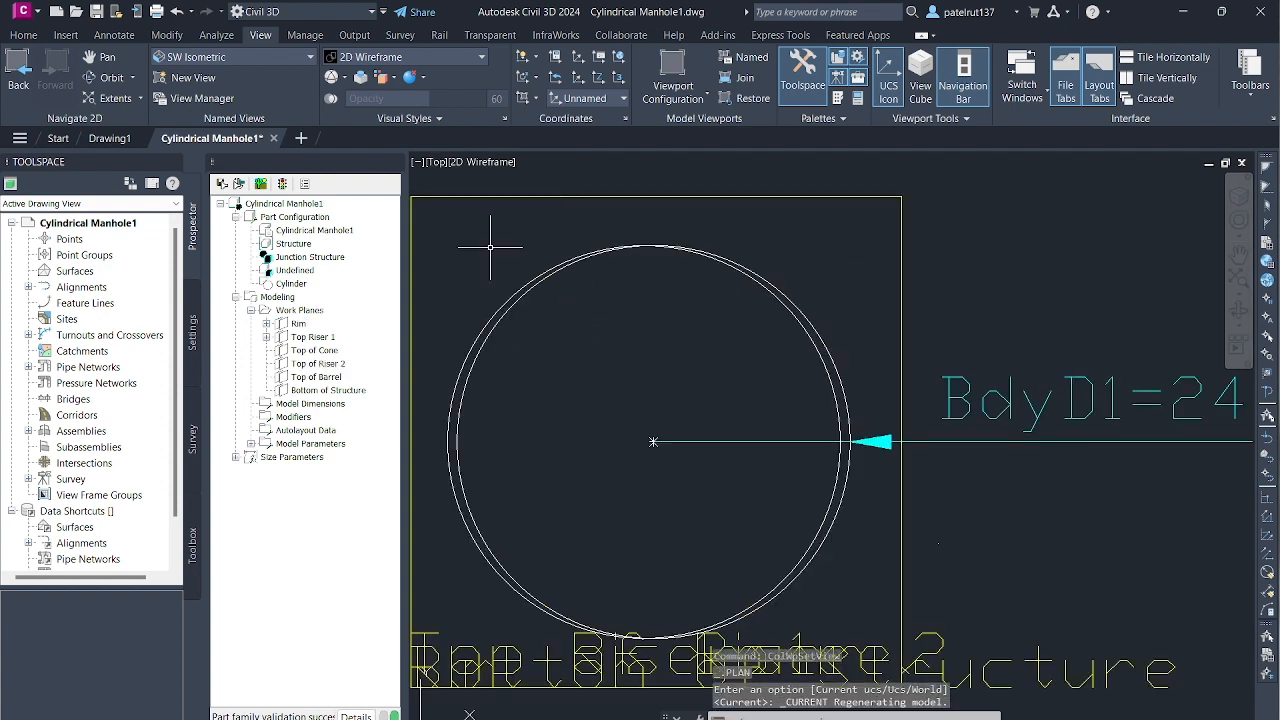
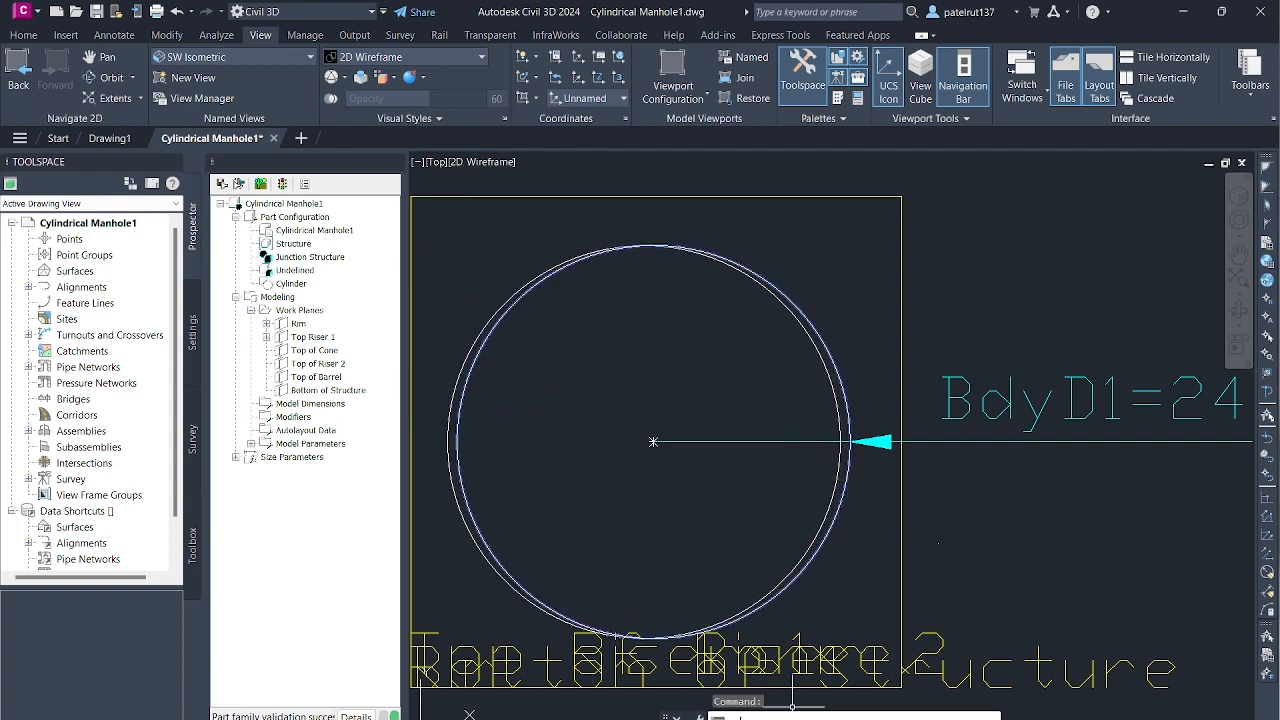
- Configure the running object snaps with the Midpoint and Center modes enabled
text(osnap)
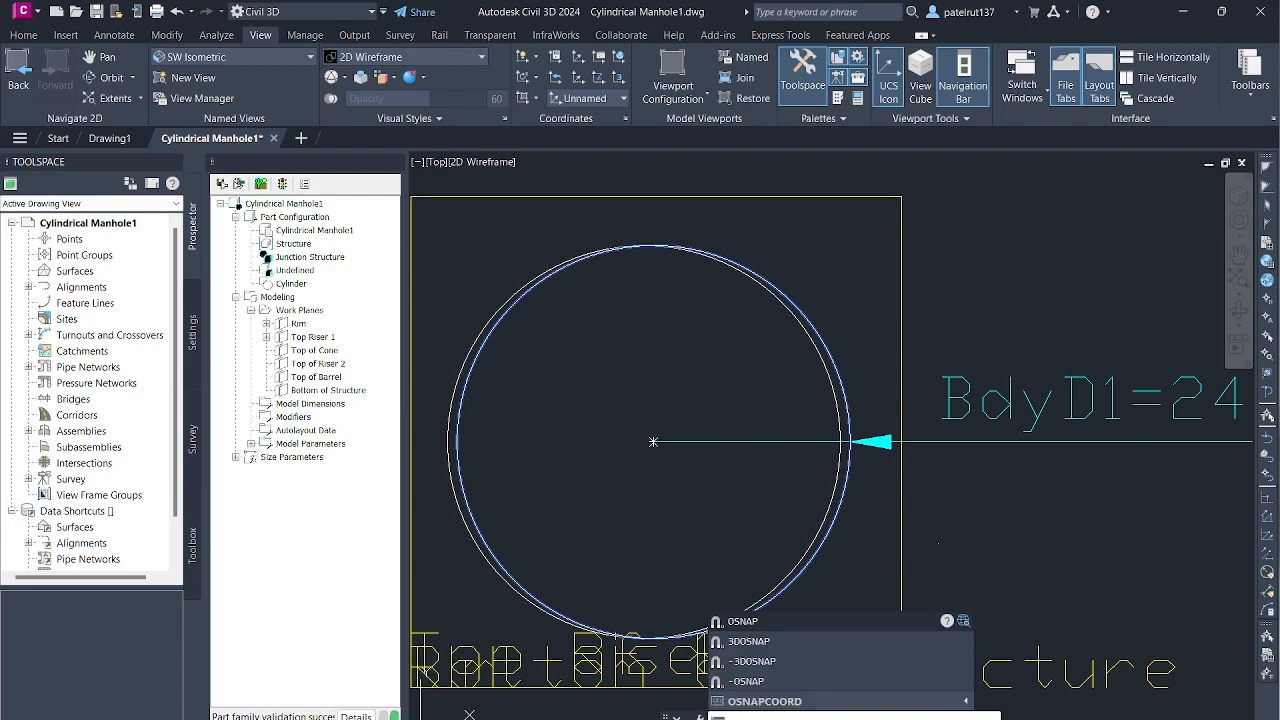
key(Return)
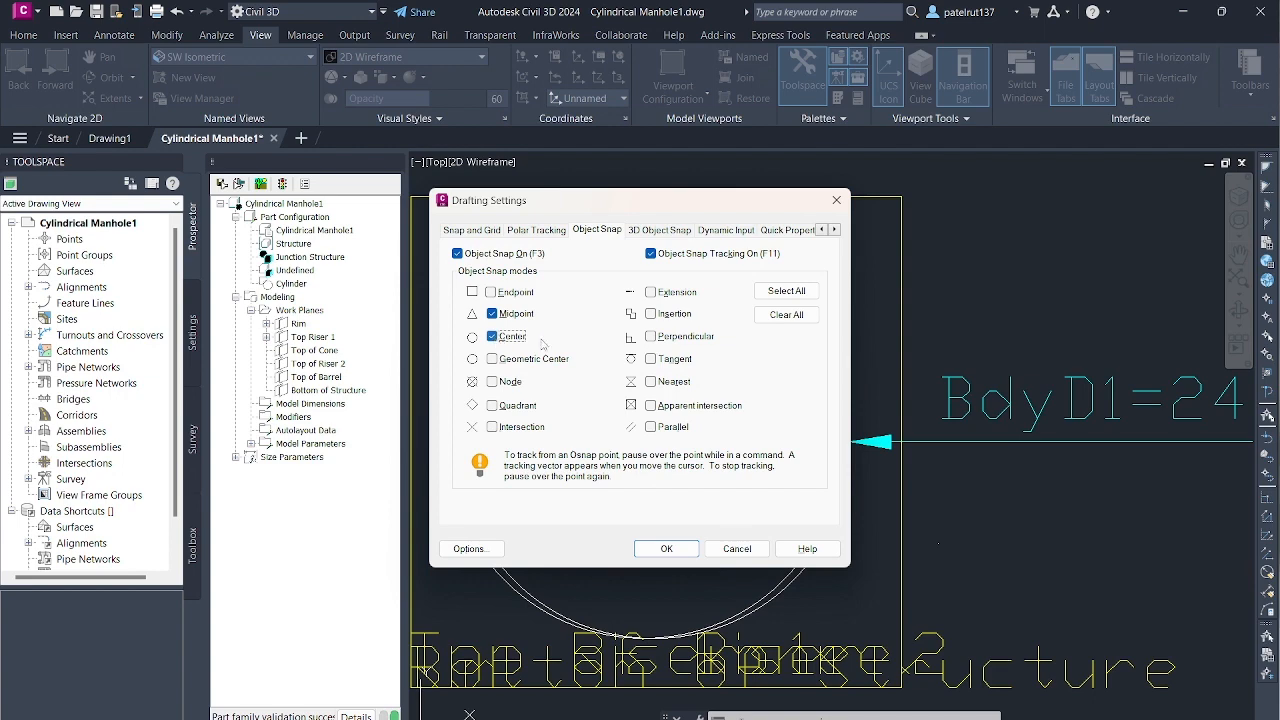
click(662, 549)
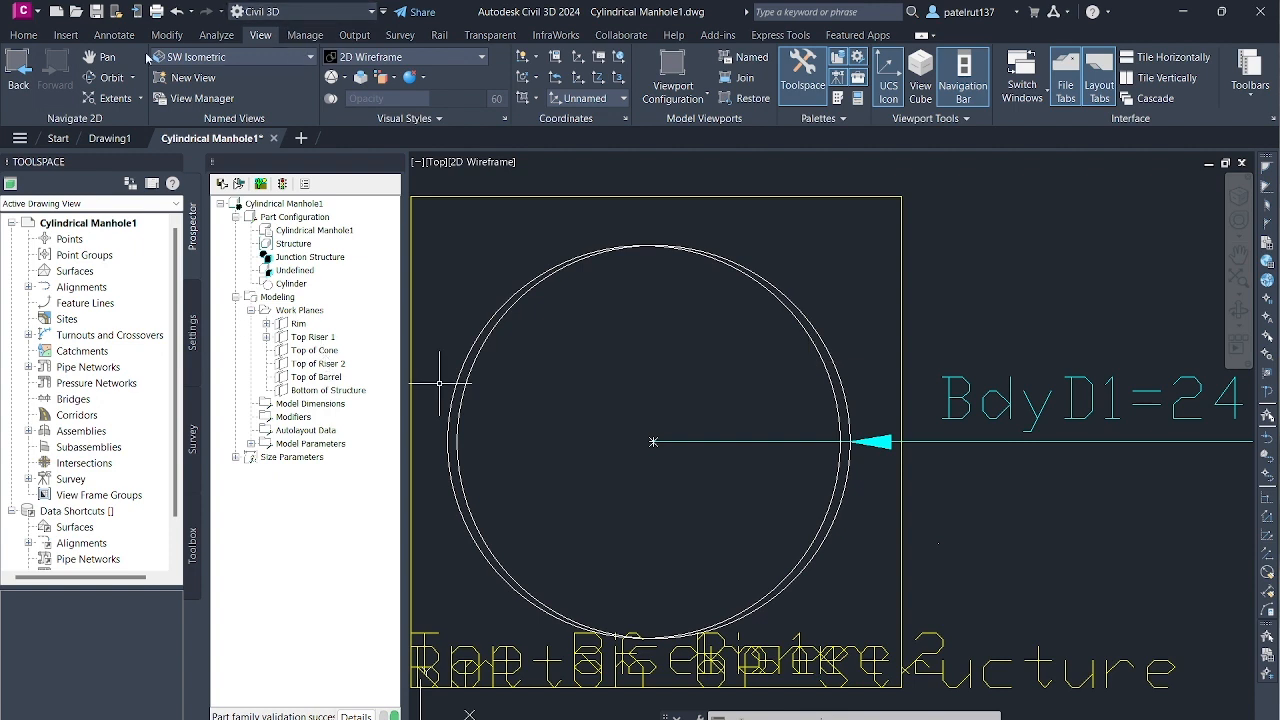
- Try to add a diameter dimension to the Top Riser 1 circle in the SW Isometric view, positioned near the circle's centre
click(297, 59)
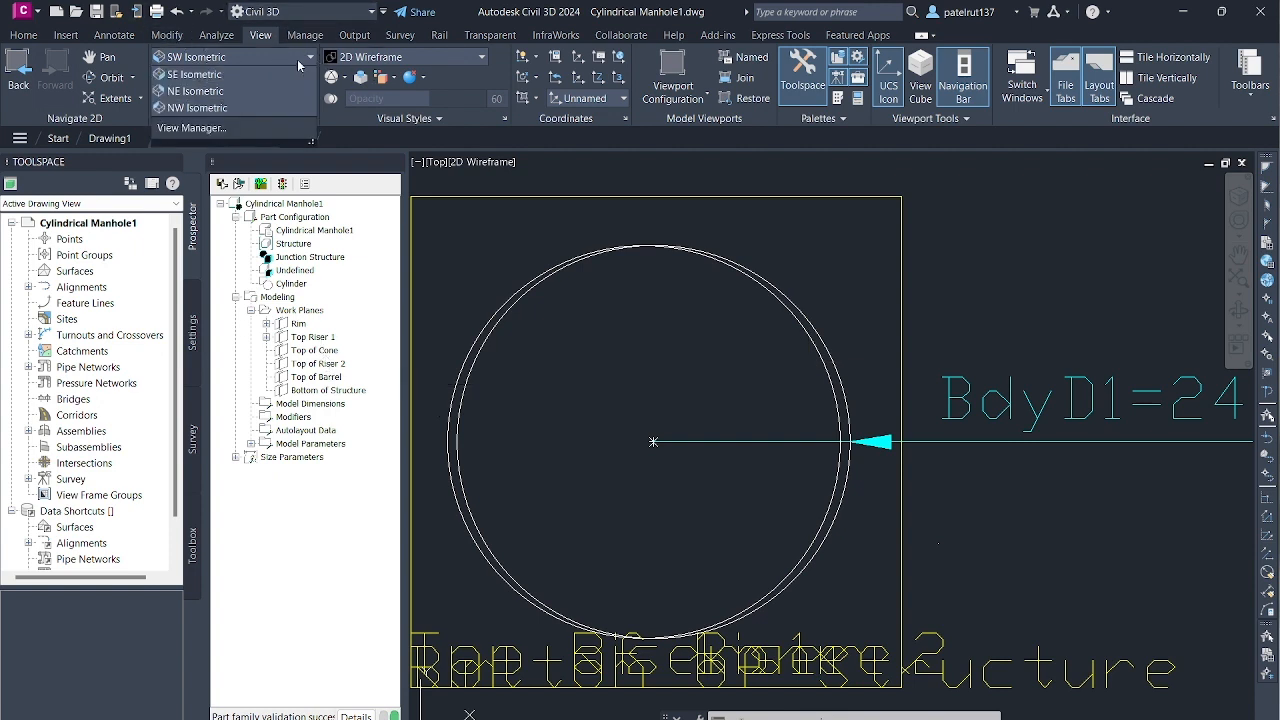
click(241, 176)
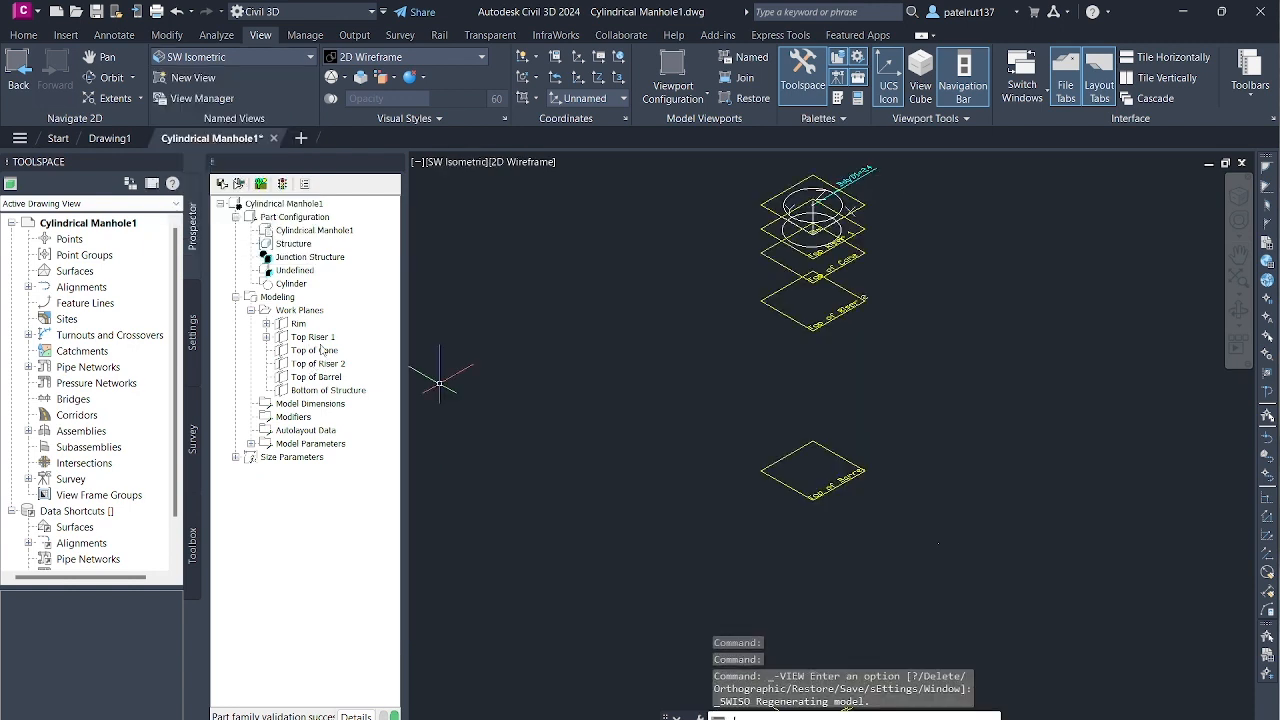
right_click(322, 343)
key(Escape)
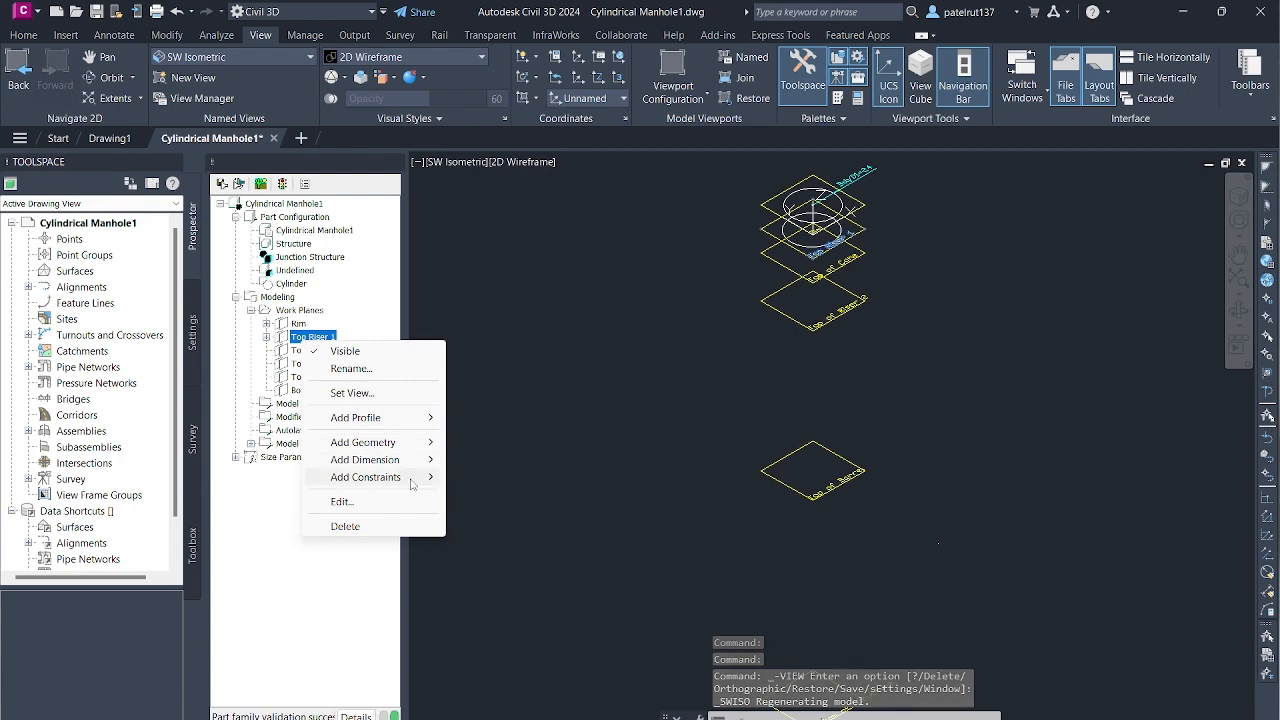
mouse_move(410, 478)
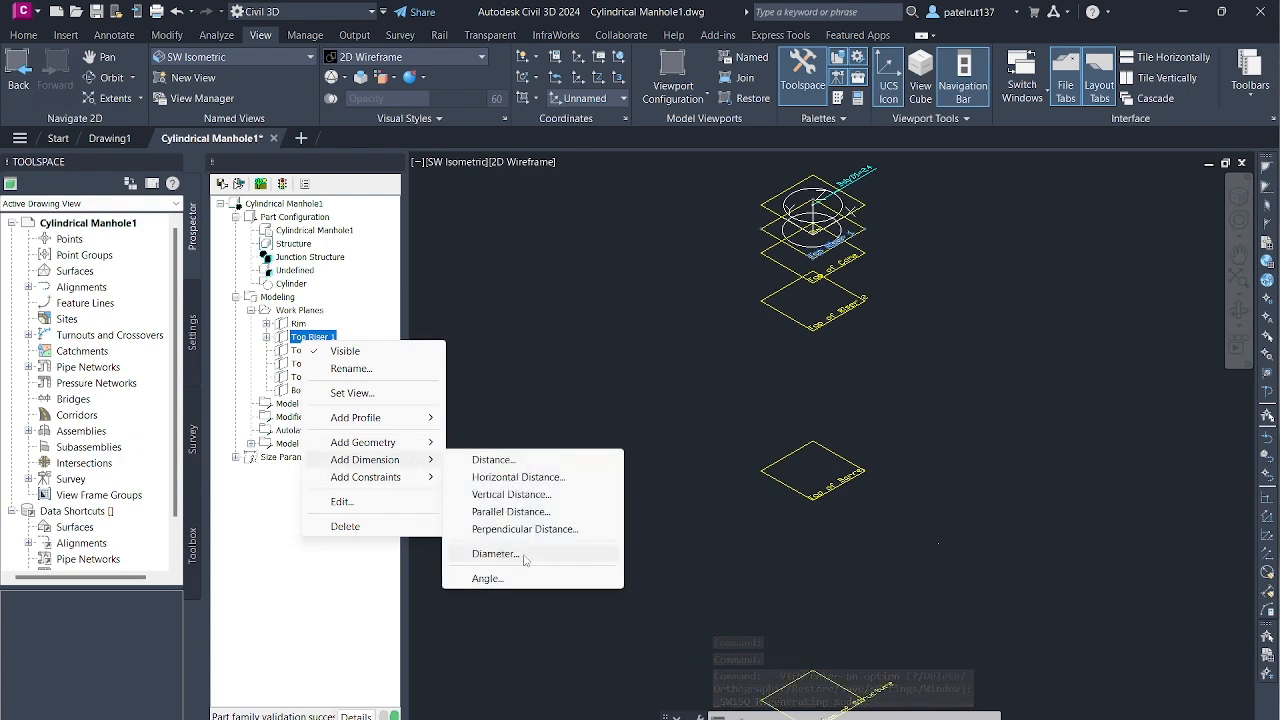
click(490, 555)
scroll(812, 230, up, 8)
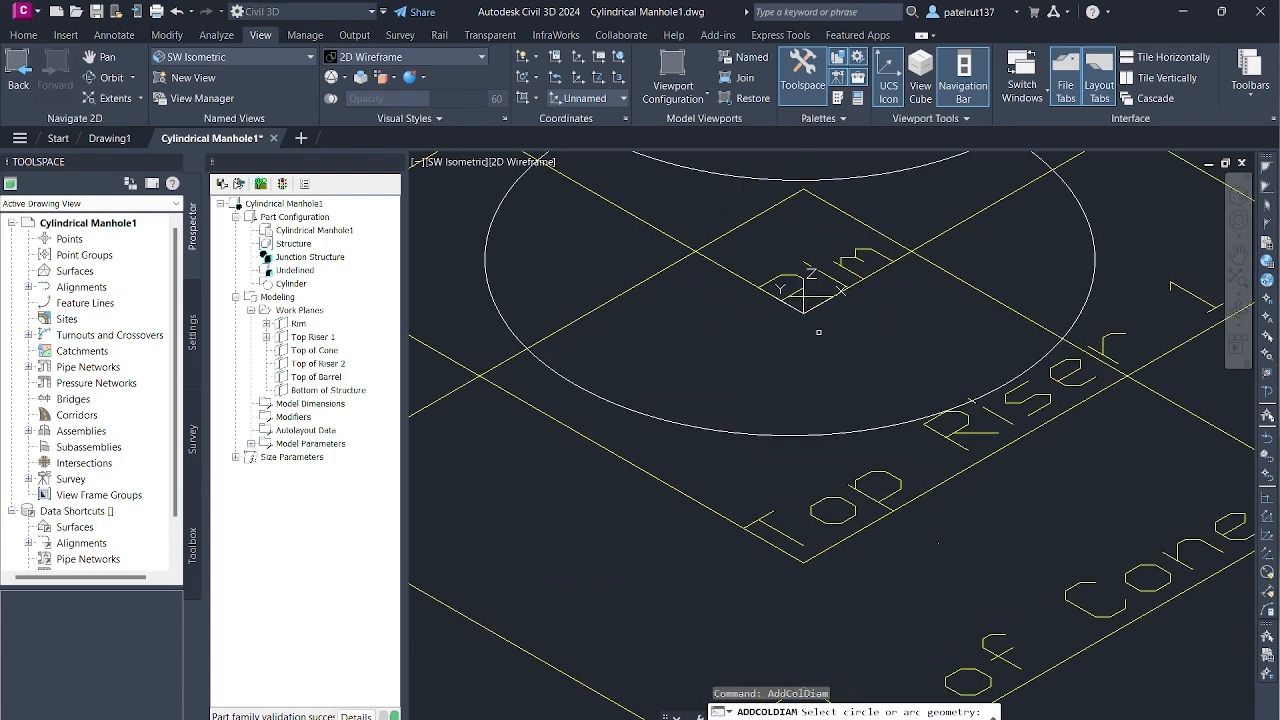
scroll(812, 310, down, 4)
scroll(816, 300, up, 5)
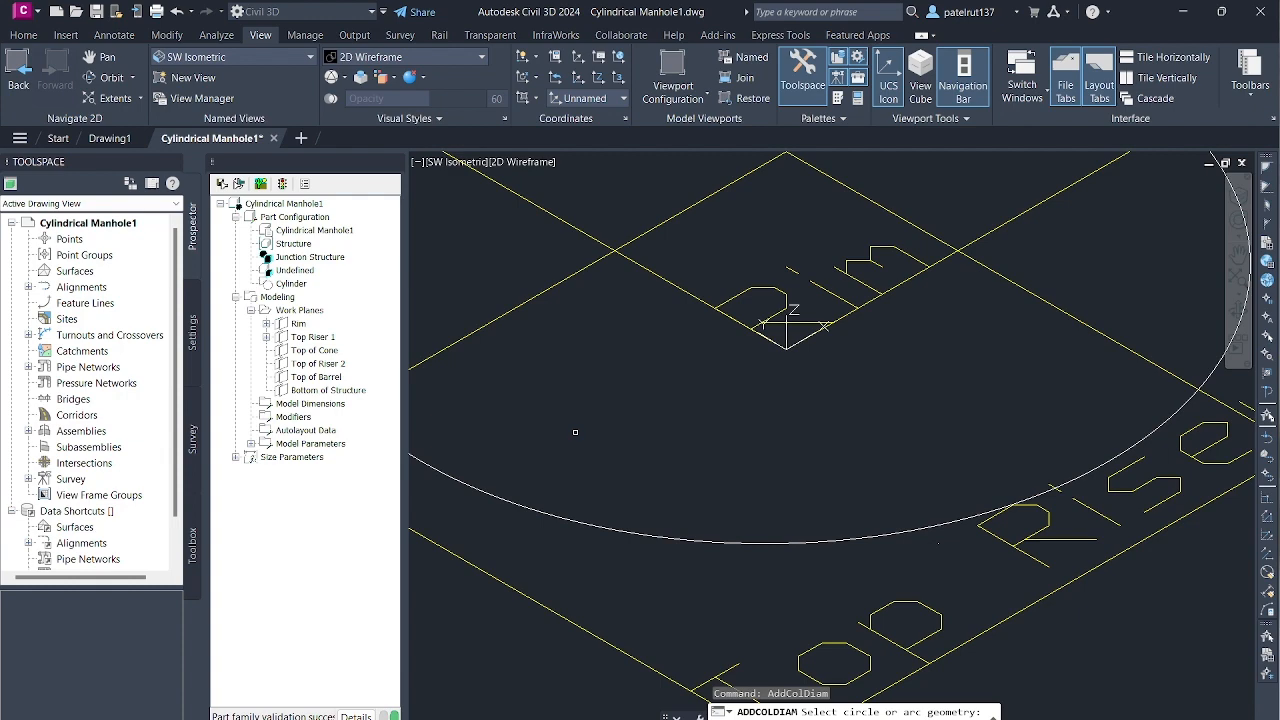
scroll(790, 260, down, 4)
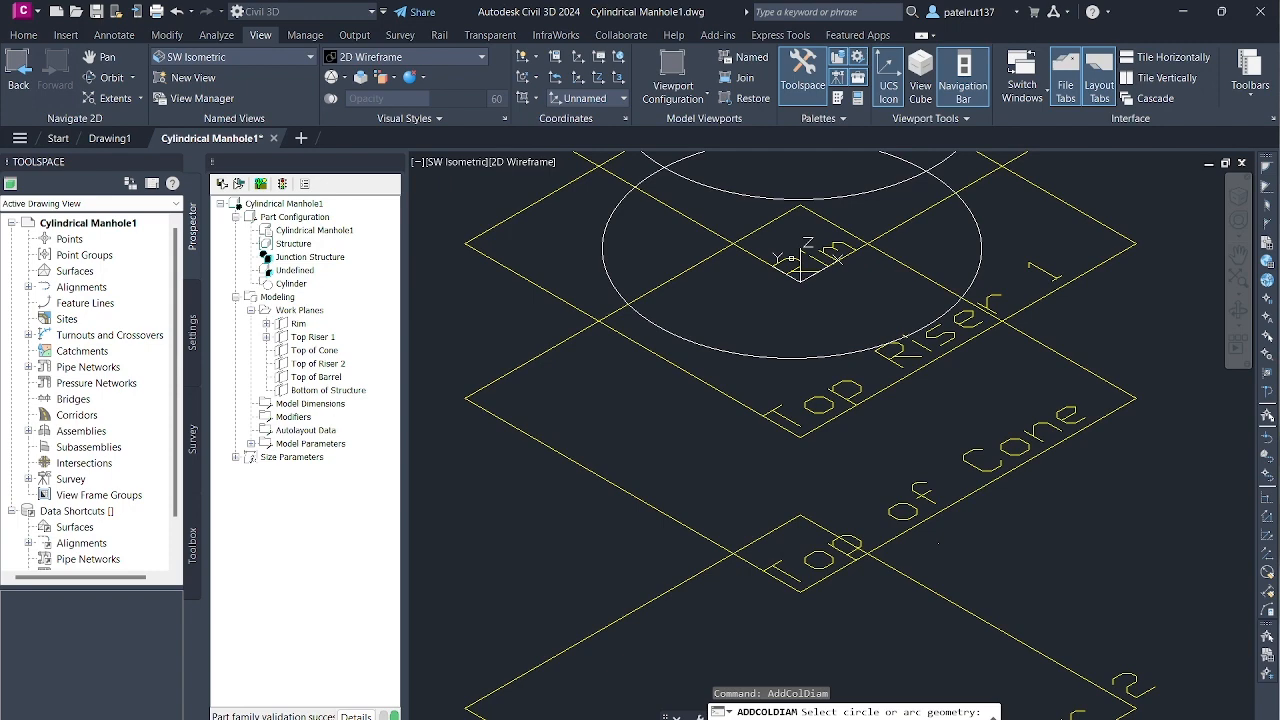
scroll(792, 257, up, 2)
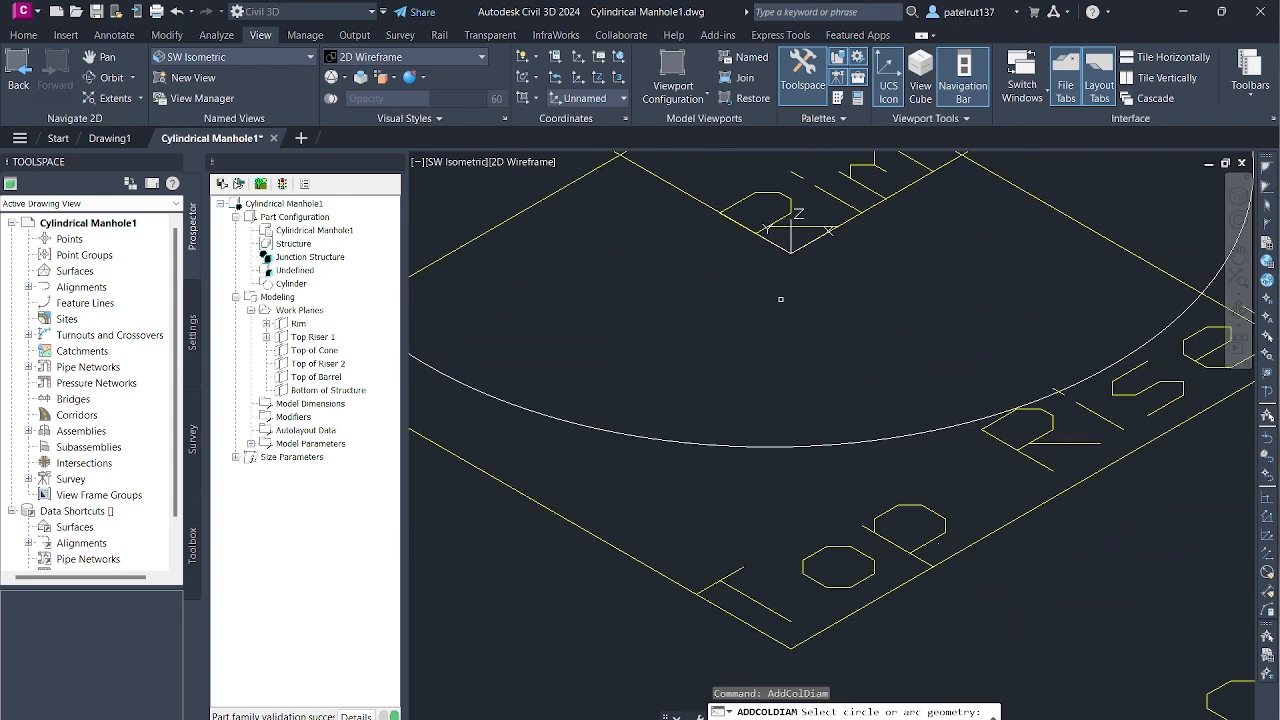
scroll(783, 297, down, 4)
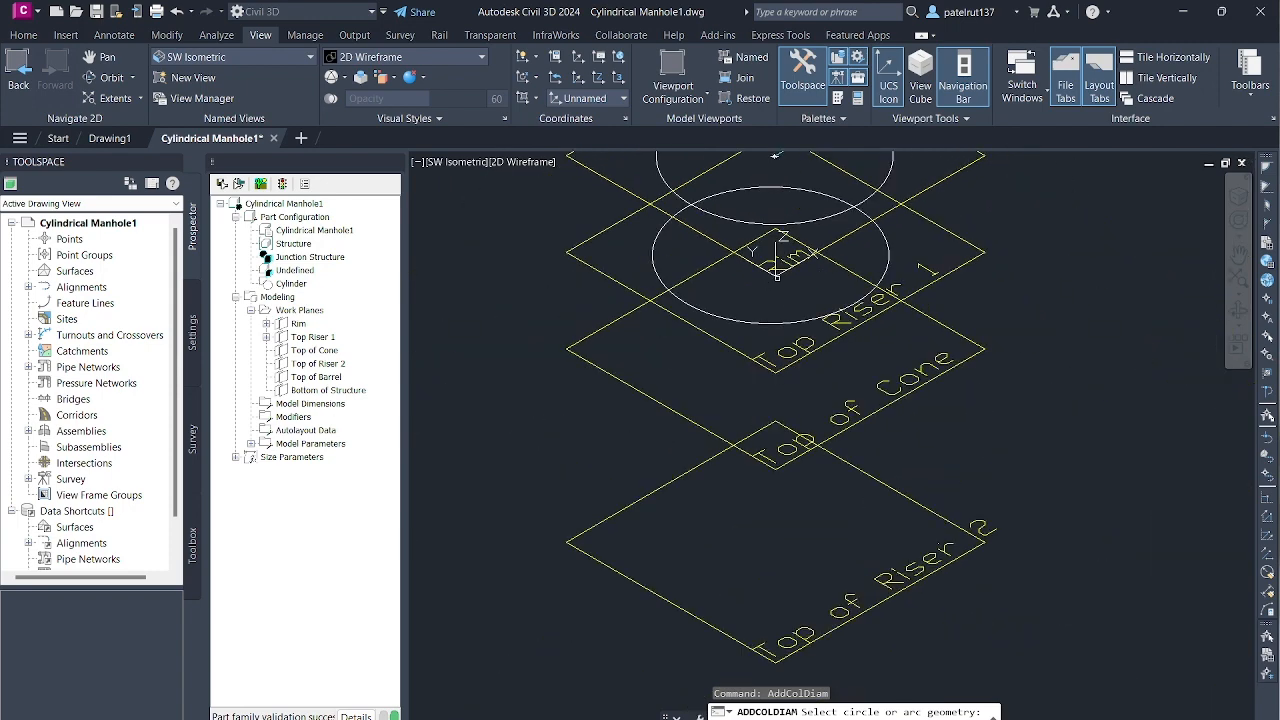
click(766, 319)
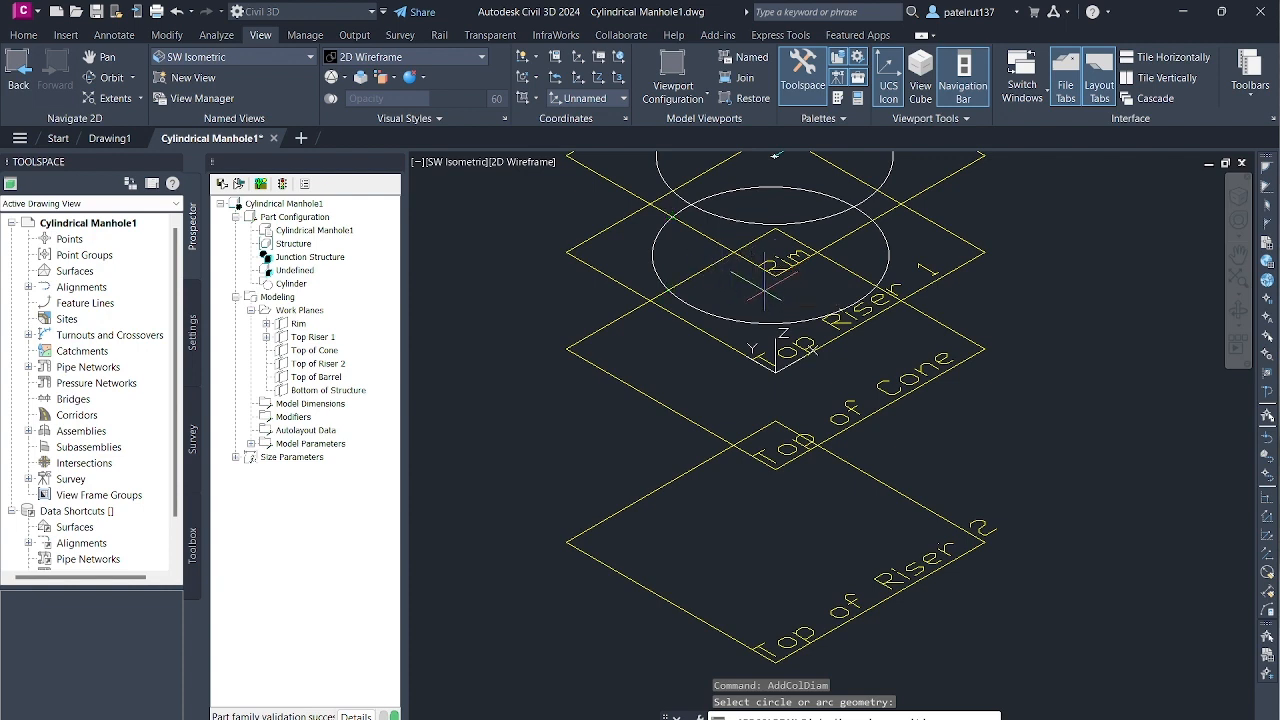
click(775, 278)
click(775, 276)
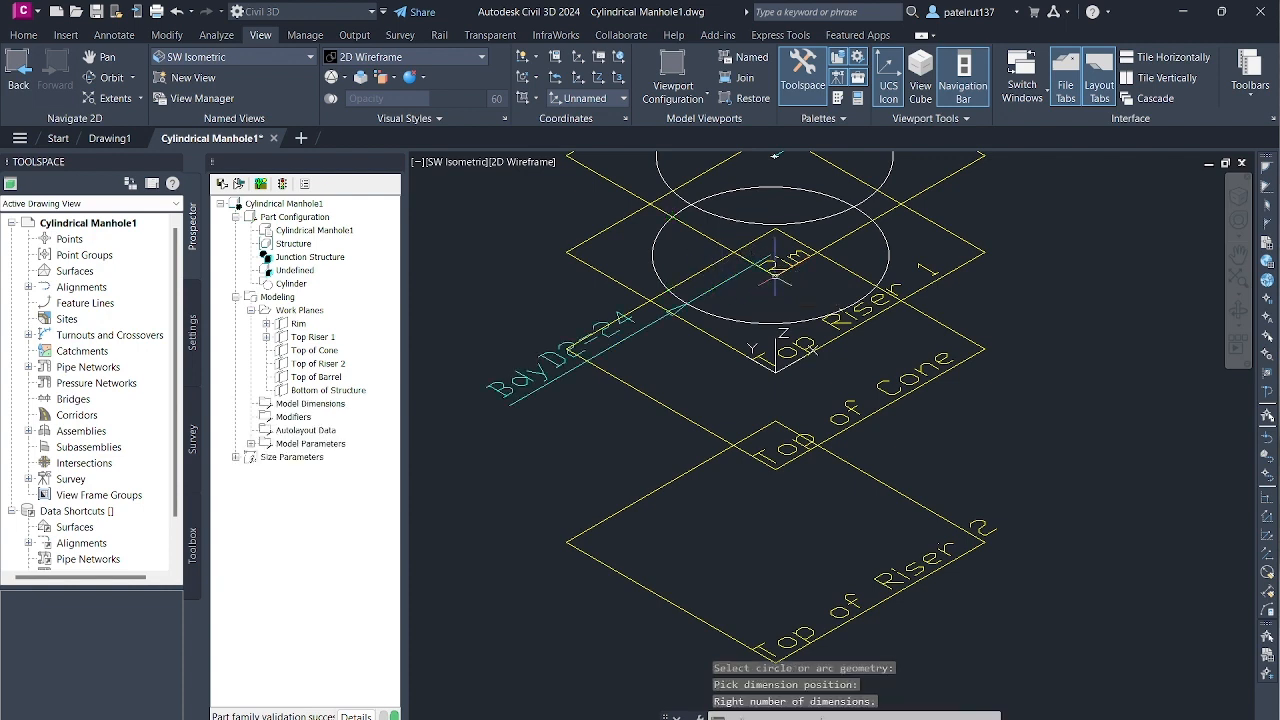
- Inspect the new diameter dimension on the Top Riser 1 circle and undo it
scroll(775, 278, down, 3)
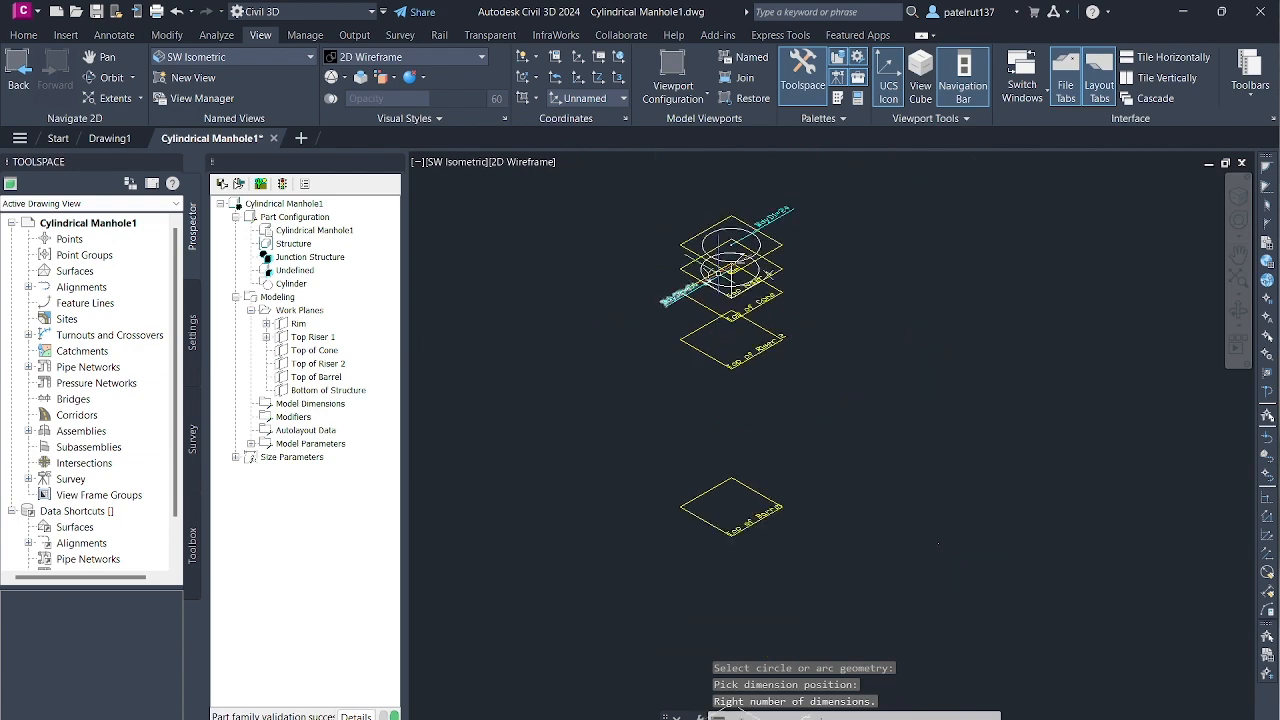
scroll(741, 240, up, 8)
scroll(741, 240, down, 5)
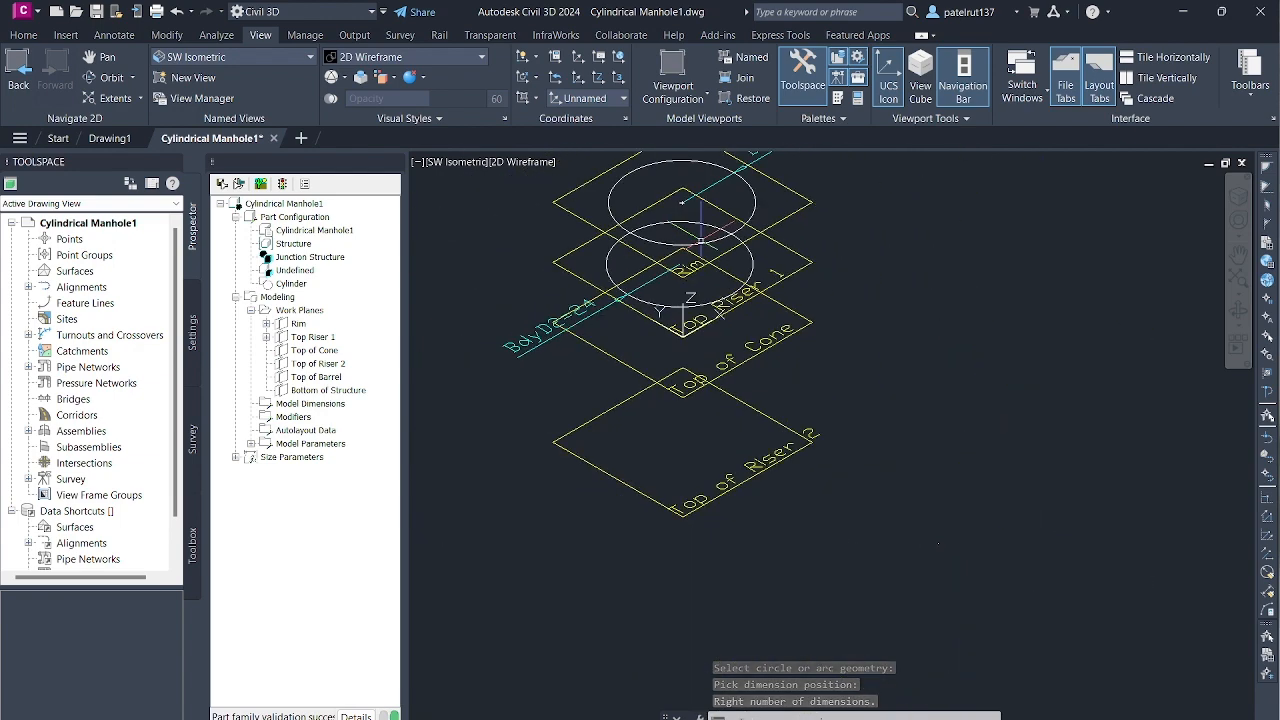
click(176, 14)
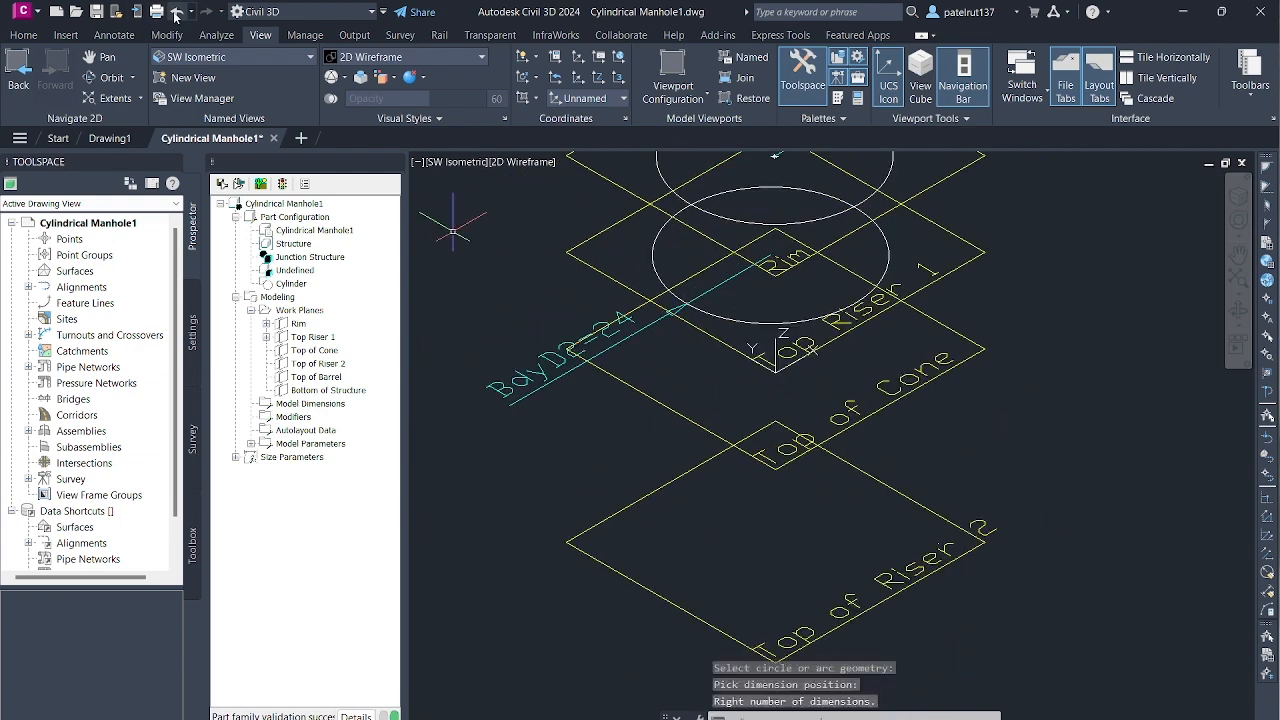
click(176, 14)
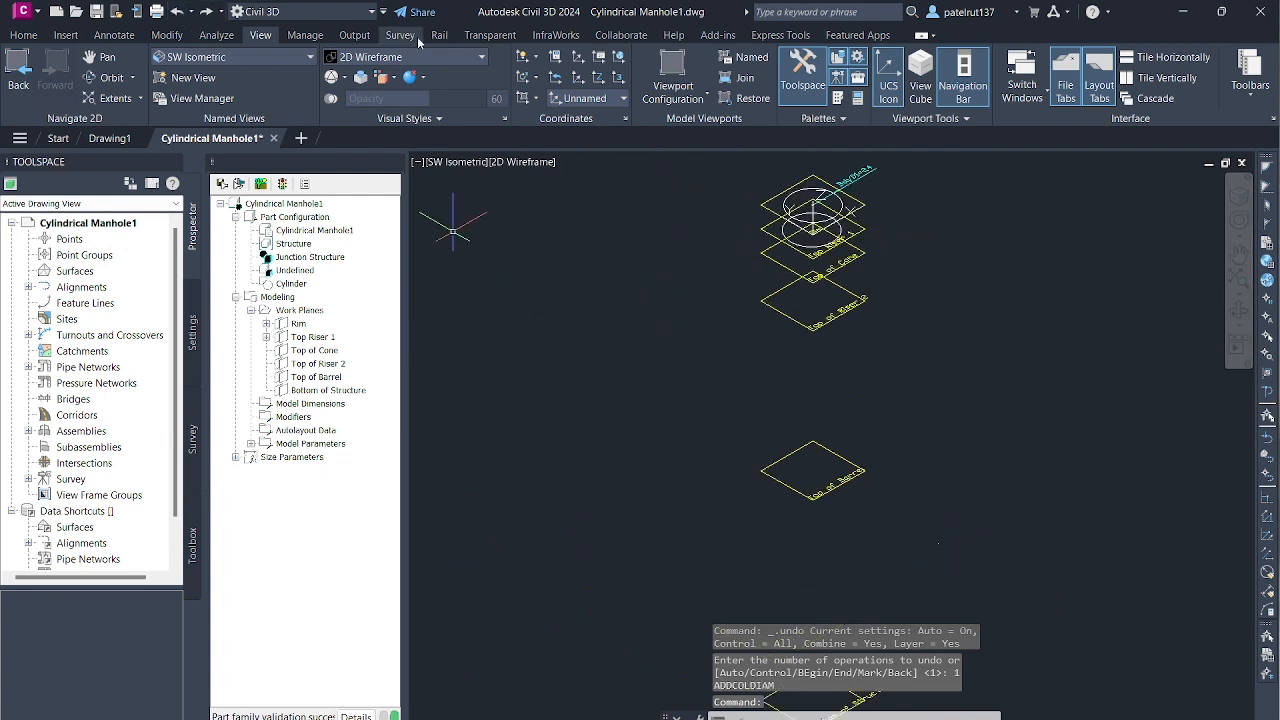
- Try again to place a diameter dimension on the Top Riser 1 circle while staying in the isometric view
right_click(320, 338)
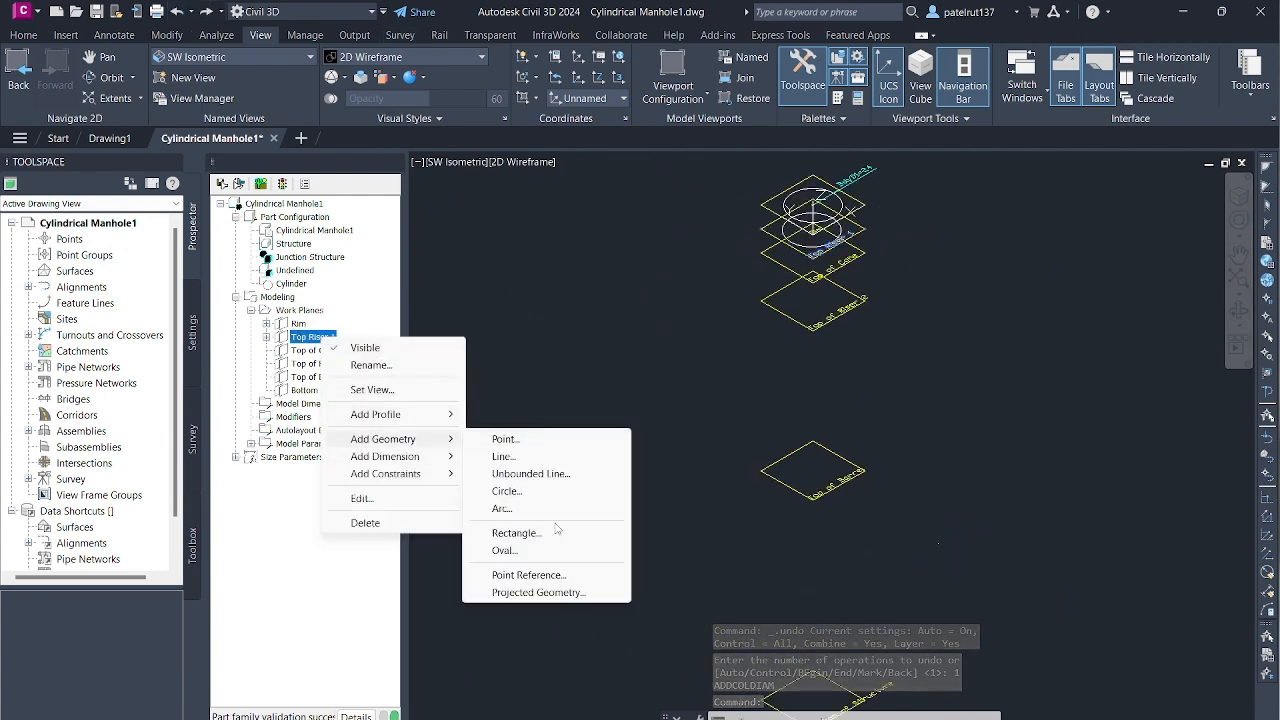
mouse_move(427, 470)
mouse_move(395, 456)
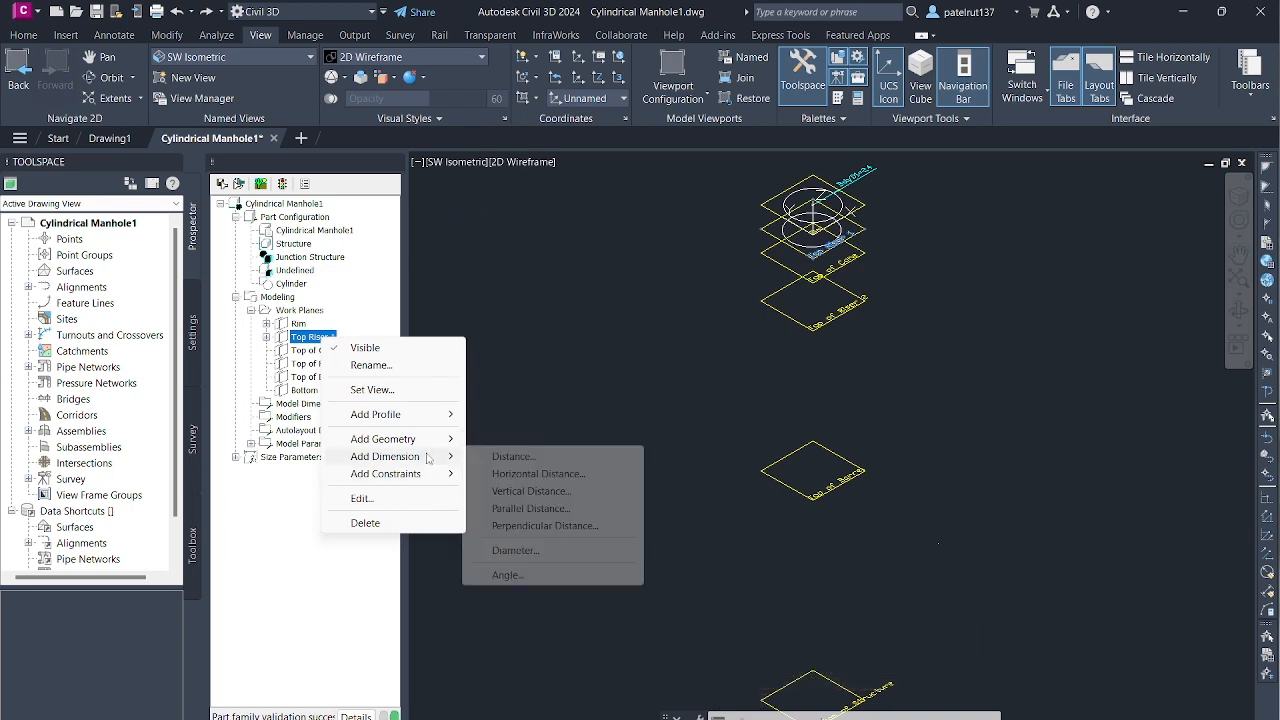
click(562, 554)
scroll(820, 220, up, 9)
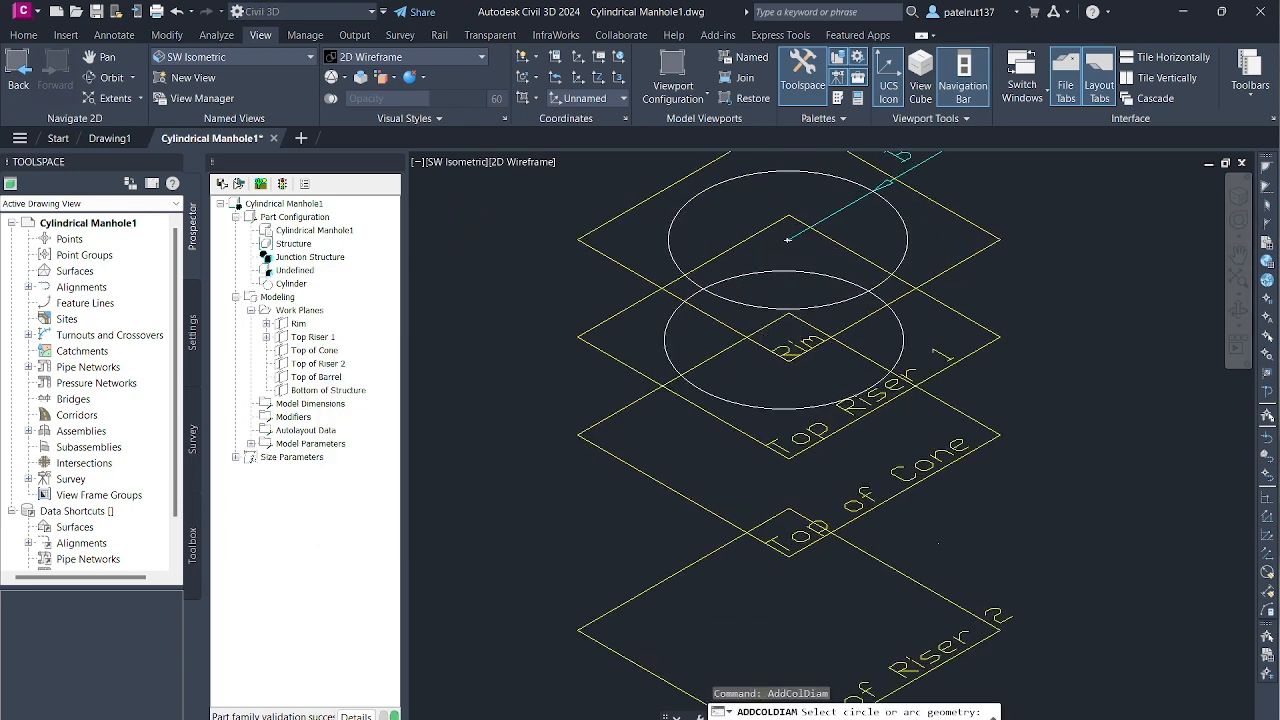
click(730, 524)
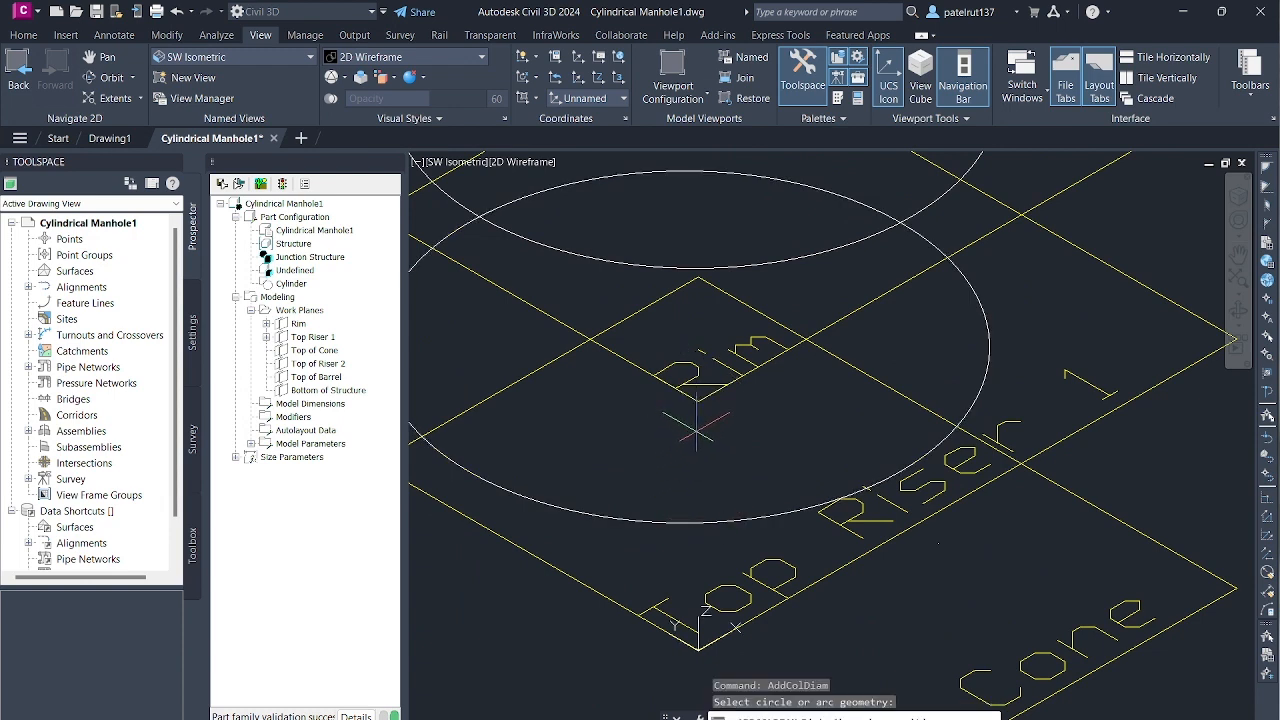
click(692, 426)
- Undo the second diameter dimension placed on the Top Riser 1 circle
scroll(762, 362, down, 3)
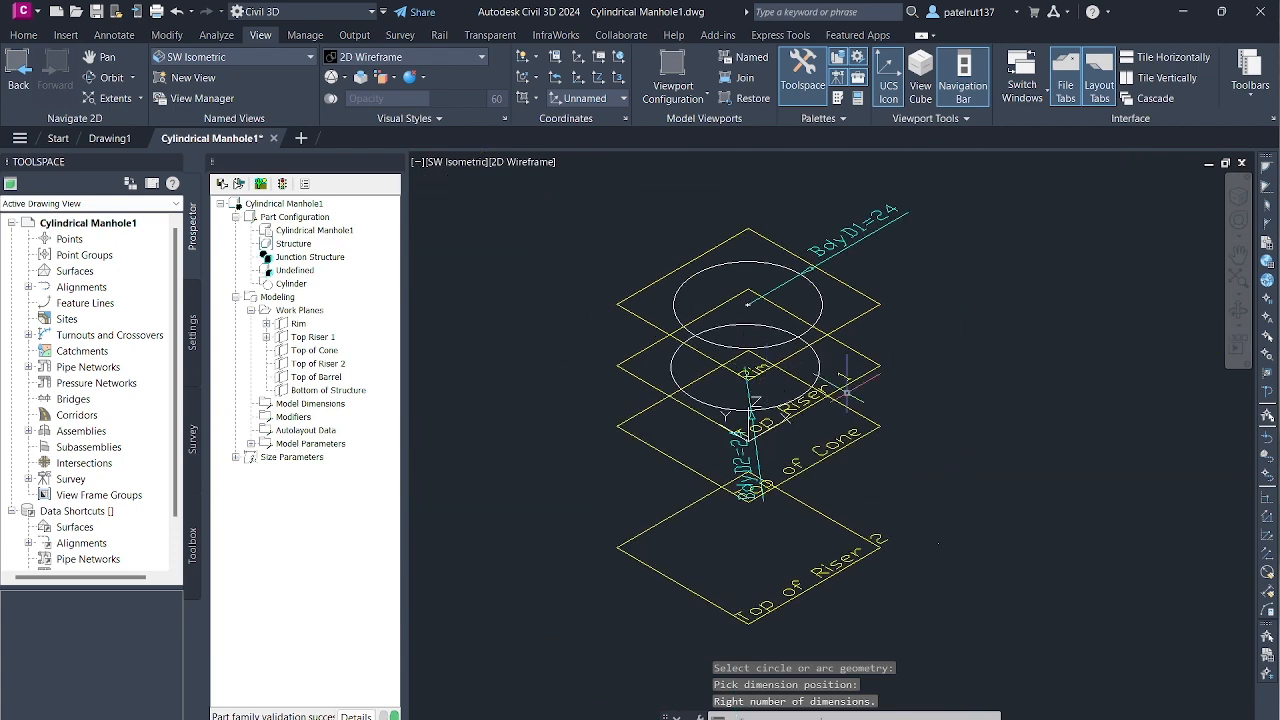
scroll(700, 360, up, 3)
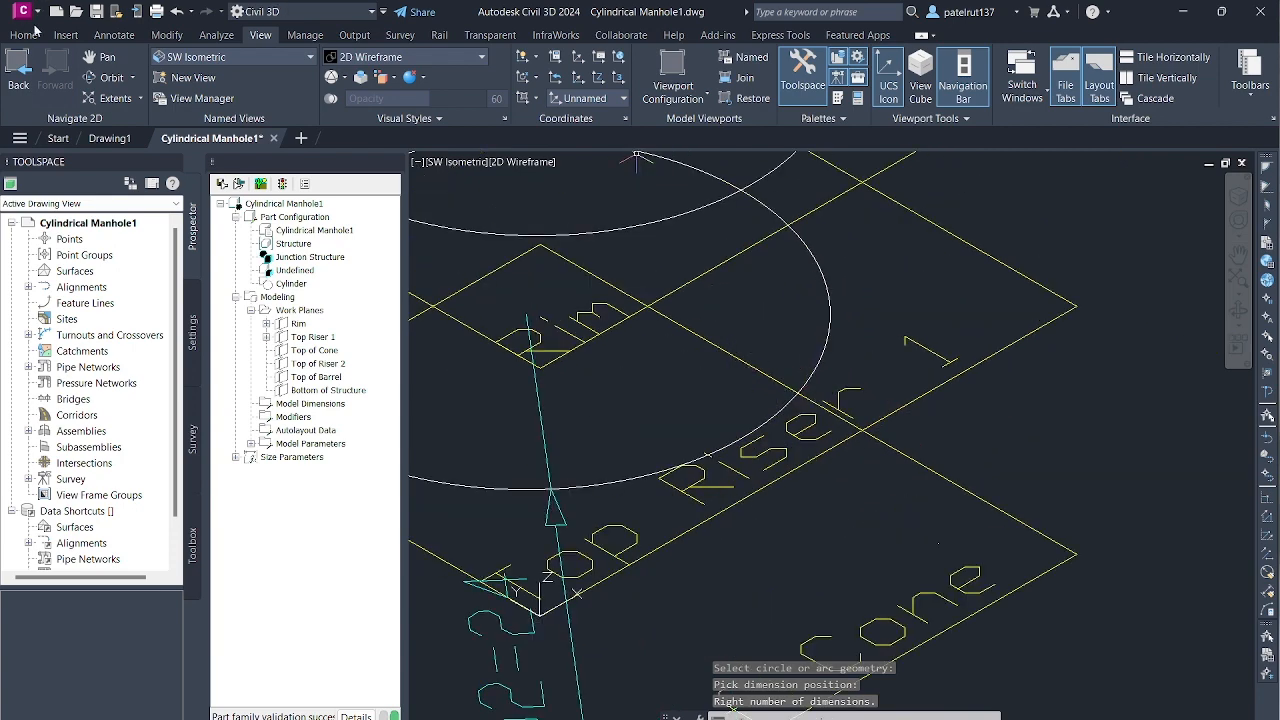
click(175, 12)
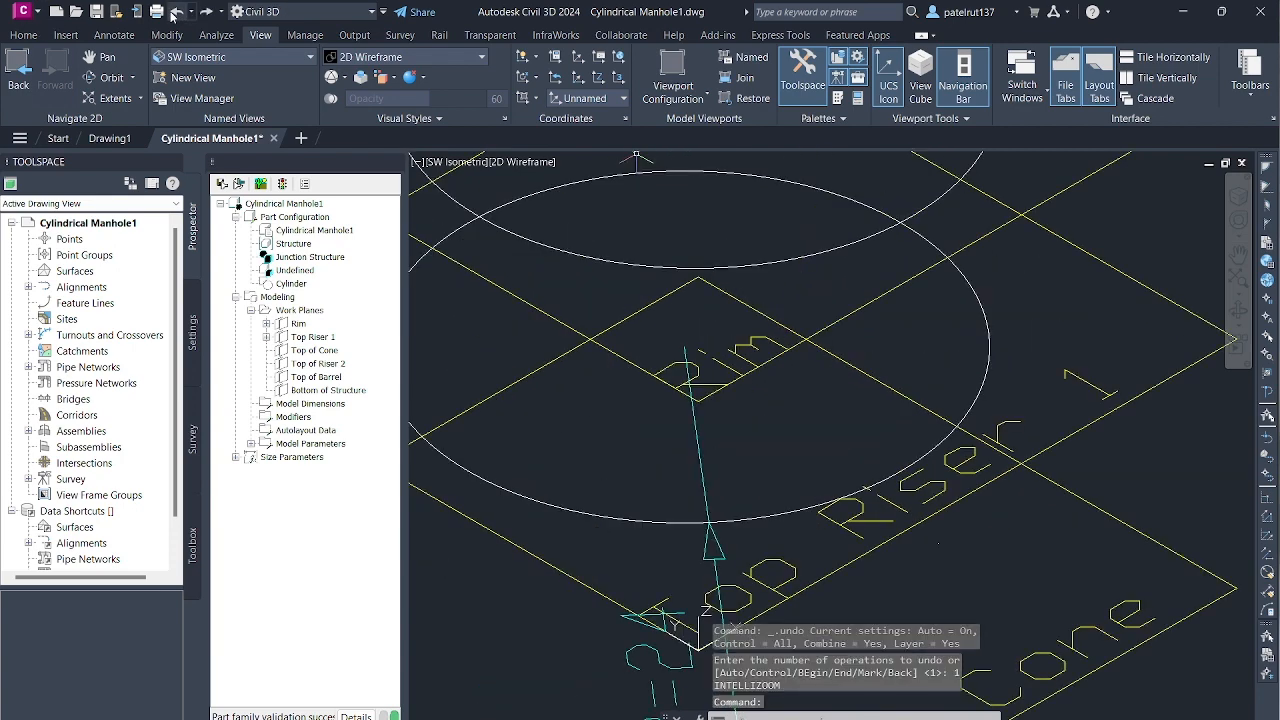
click(175, 12)
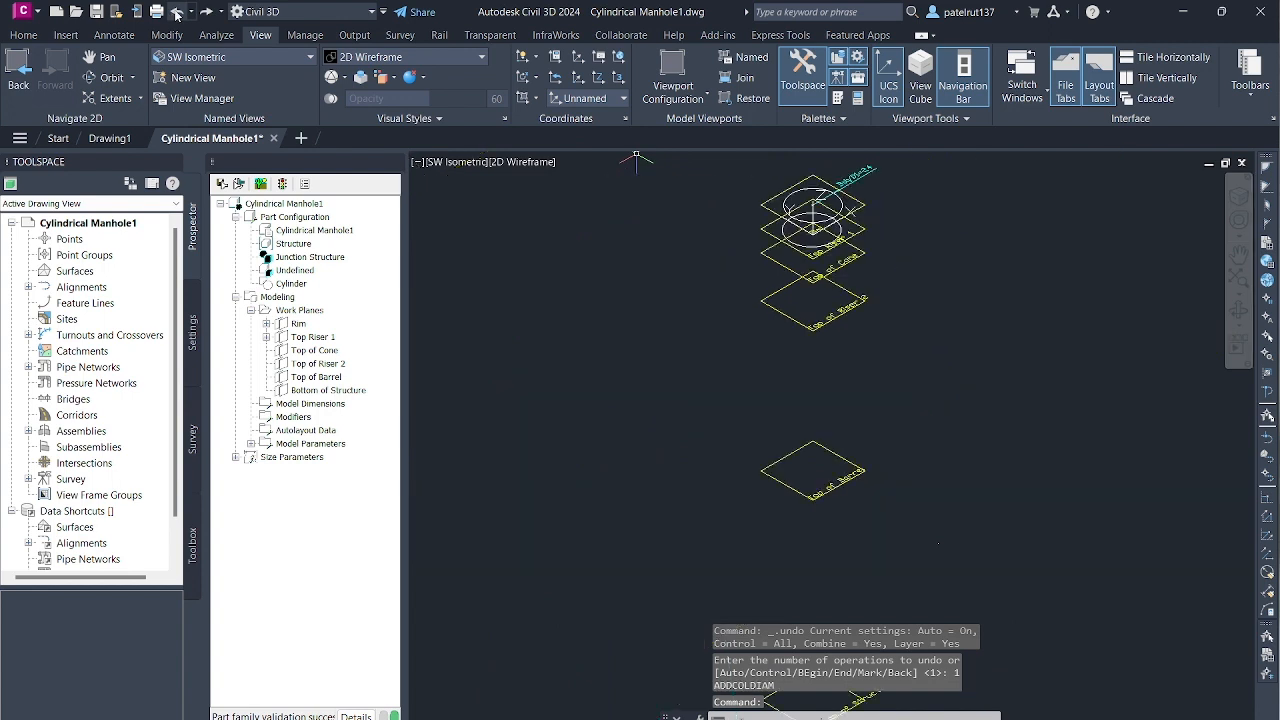
- Set the view to the Rim work plane to work on the circles in plan
click(293, 59)
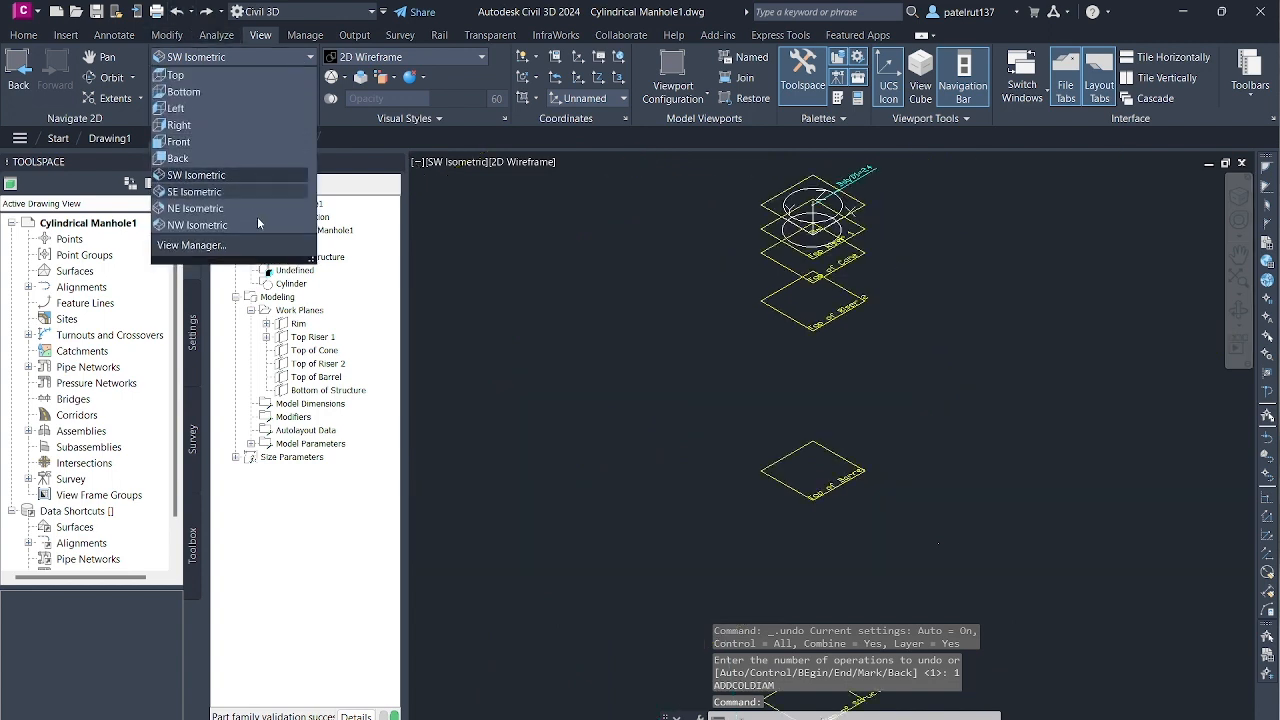
click(291, 329)
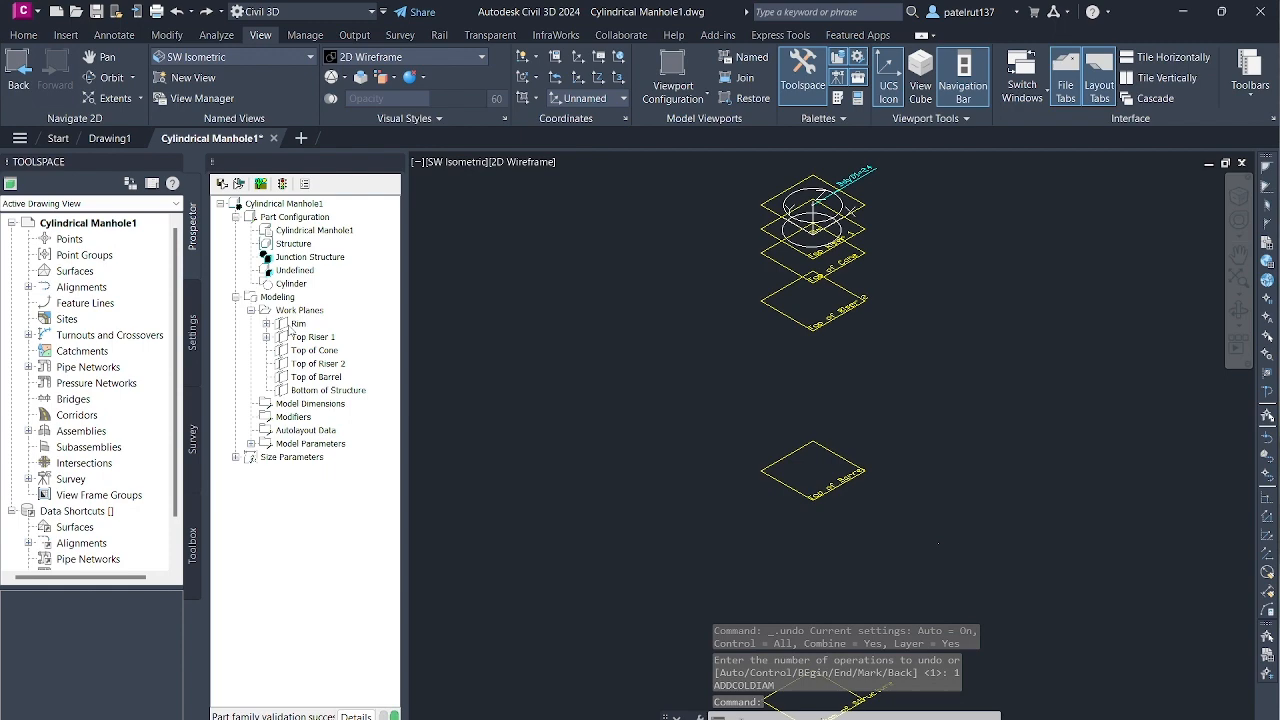
right_click(300, 323)
click(340, 376)
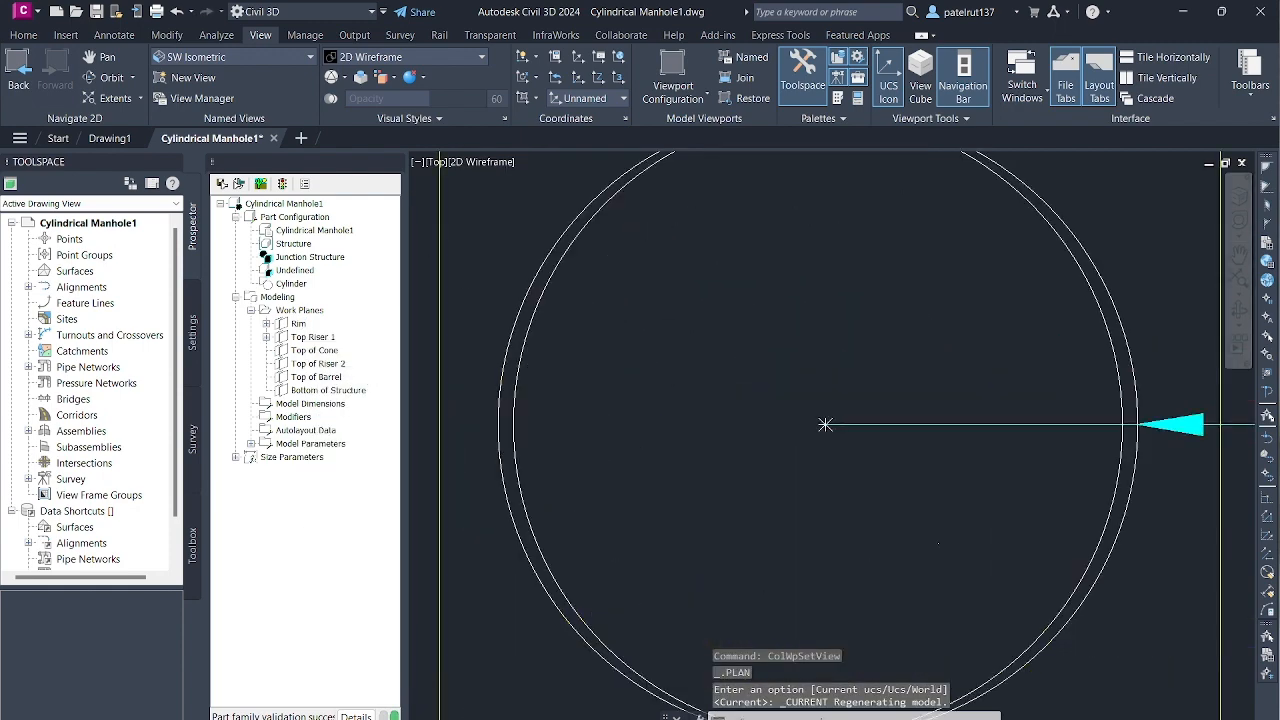
- Add a diameter dimension to the Top Riser 1 circle in plan view, on the side opposite the Rim circle's dimension
click(318, 339)
right_click(318, 340)
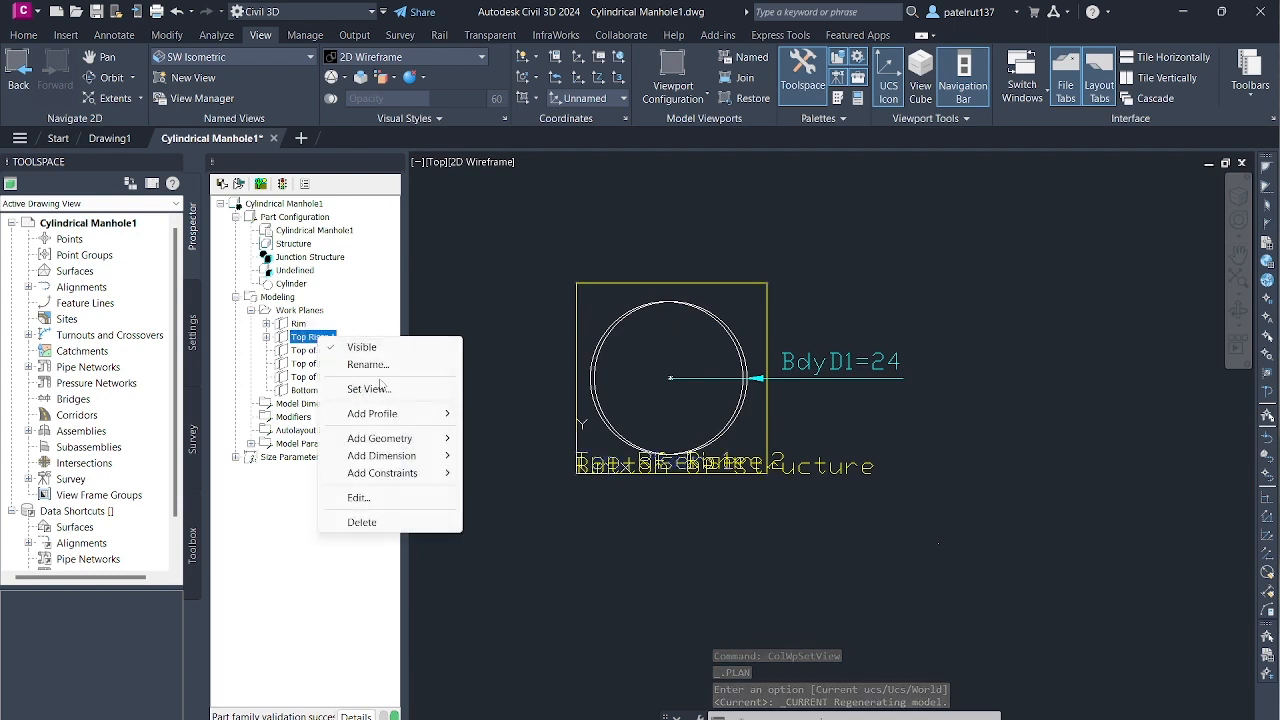
mouse_move(400, 438)
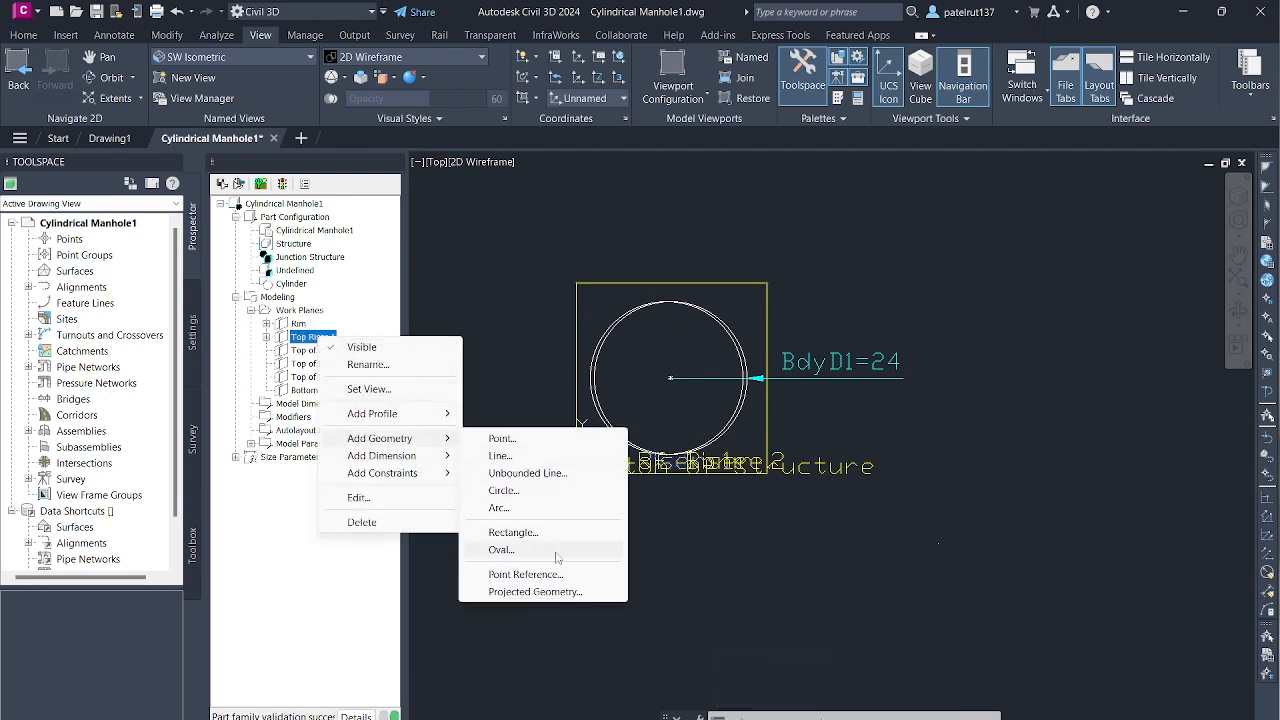
click(511, 550)
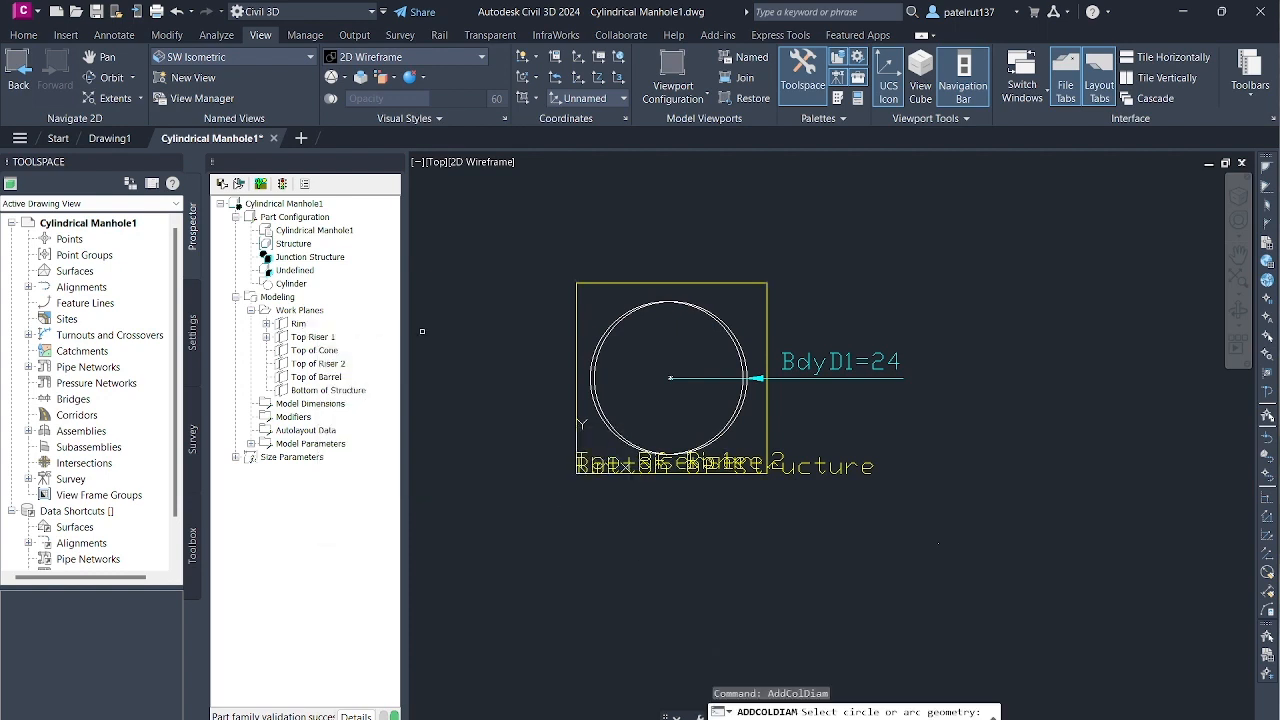
scroll(598, 360, up, 3)
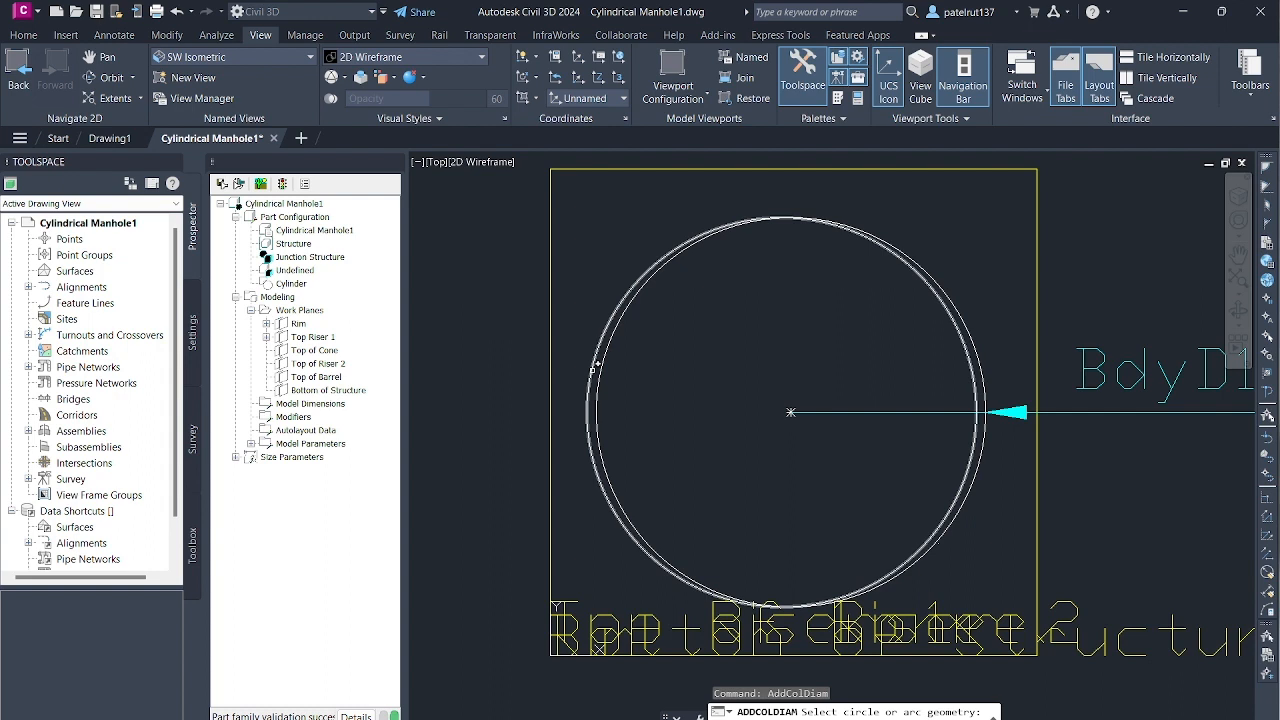
click(593, 368)
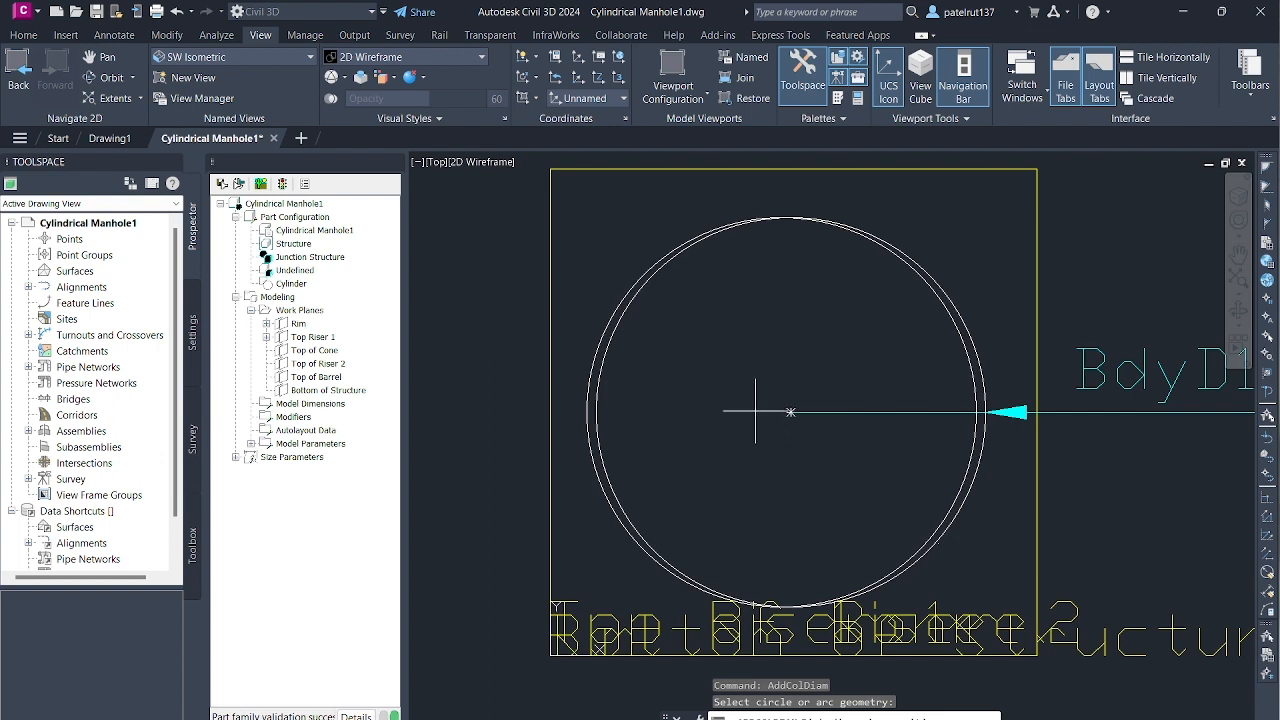
click(775, 412)
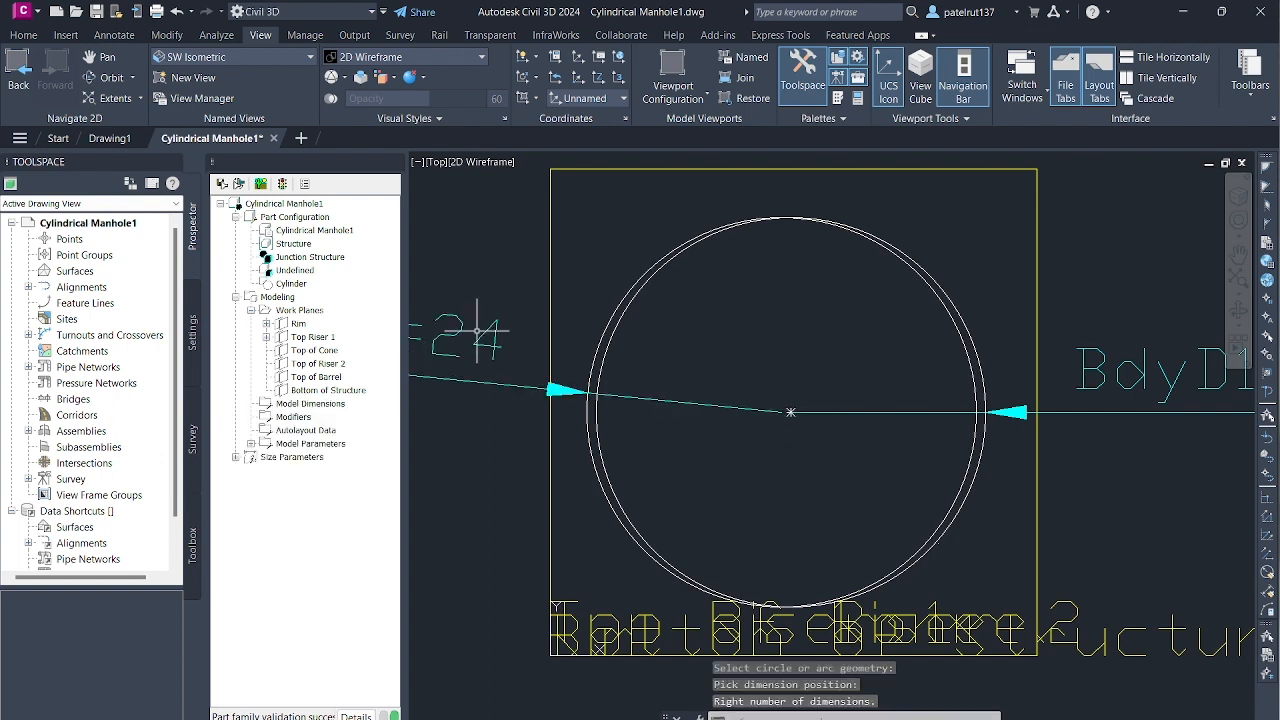
- Add a circular profile with a radius of 24 to the Top of Riser 2 work plane, centred on the existing circles
scroll(722, 301, down, 2)
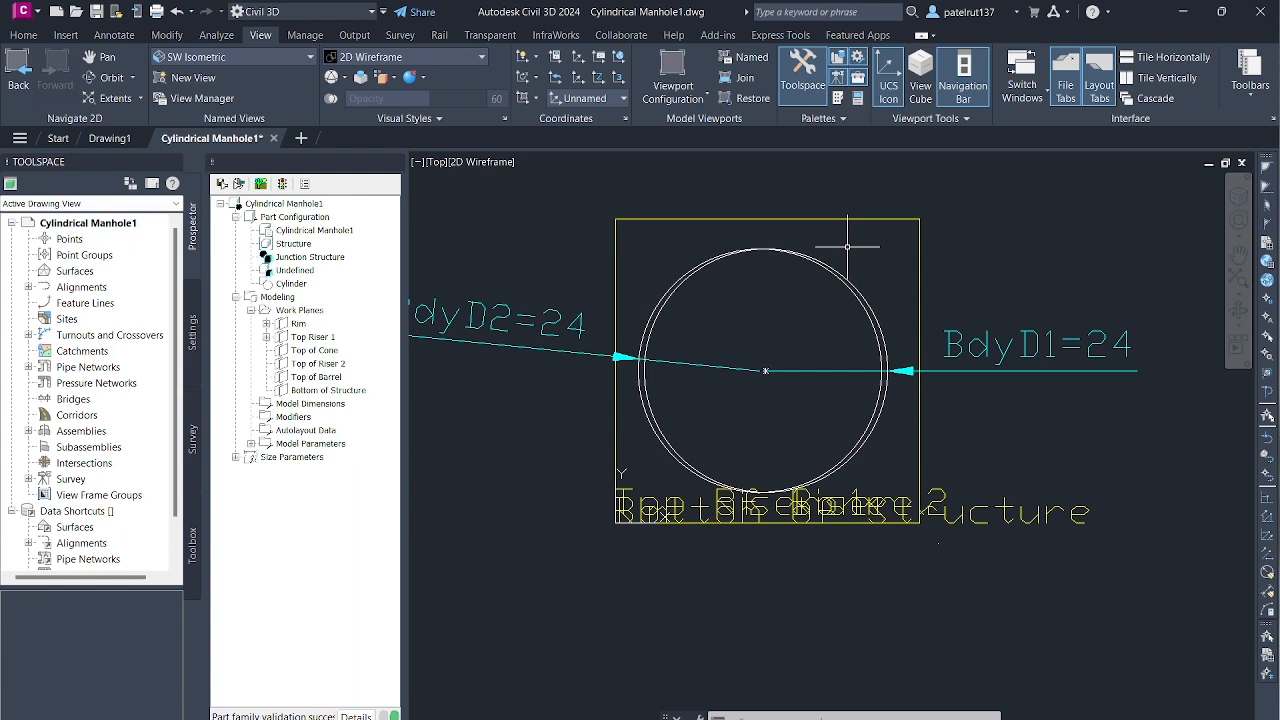
click(332, 366)
right_click(334, 367)
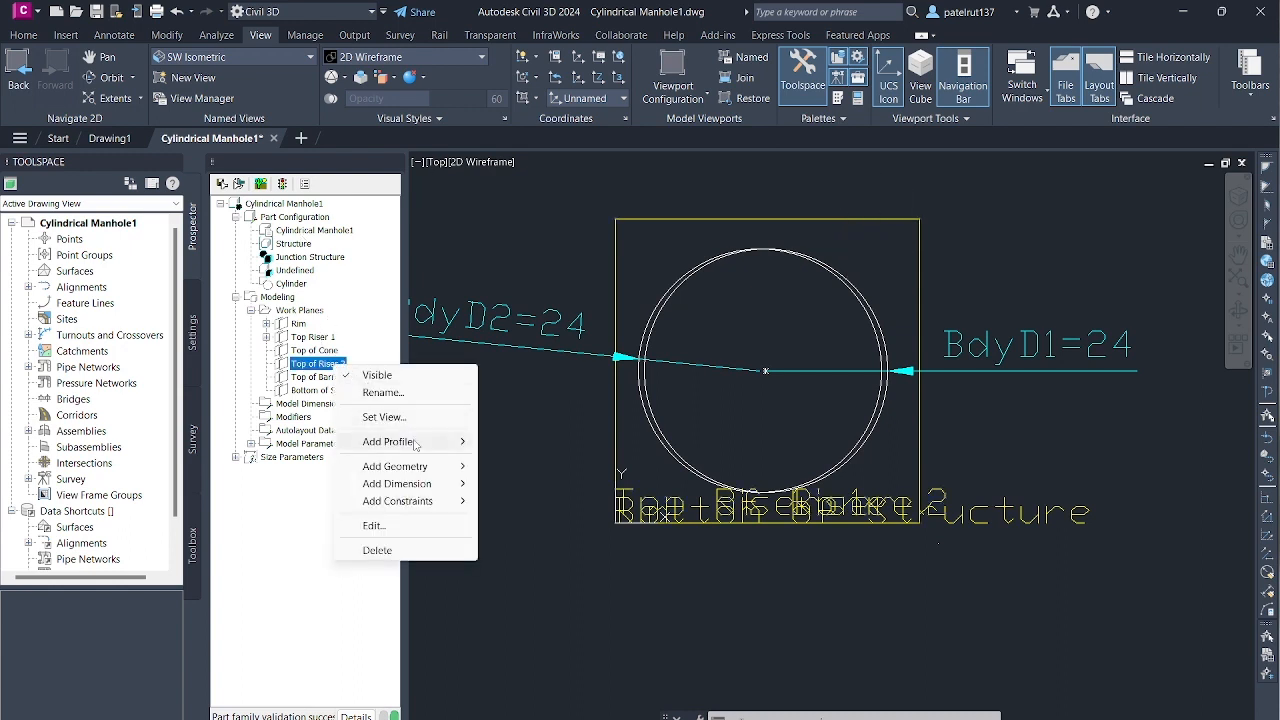
mouse_move(415, 444)
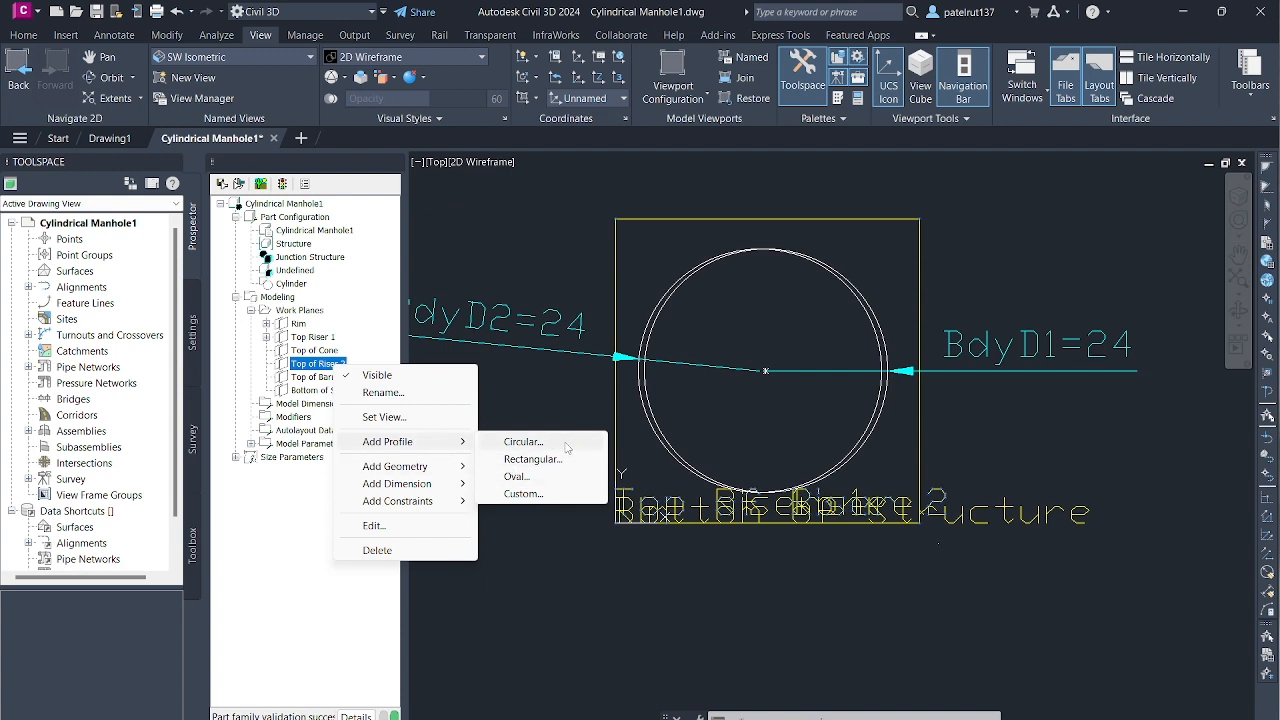
click(523, 442)
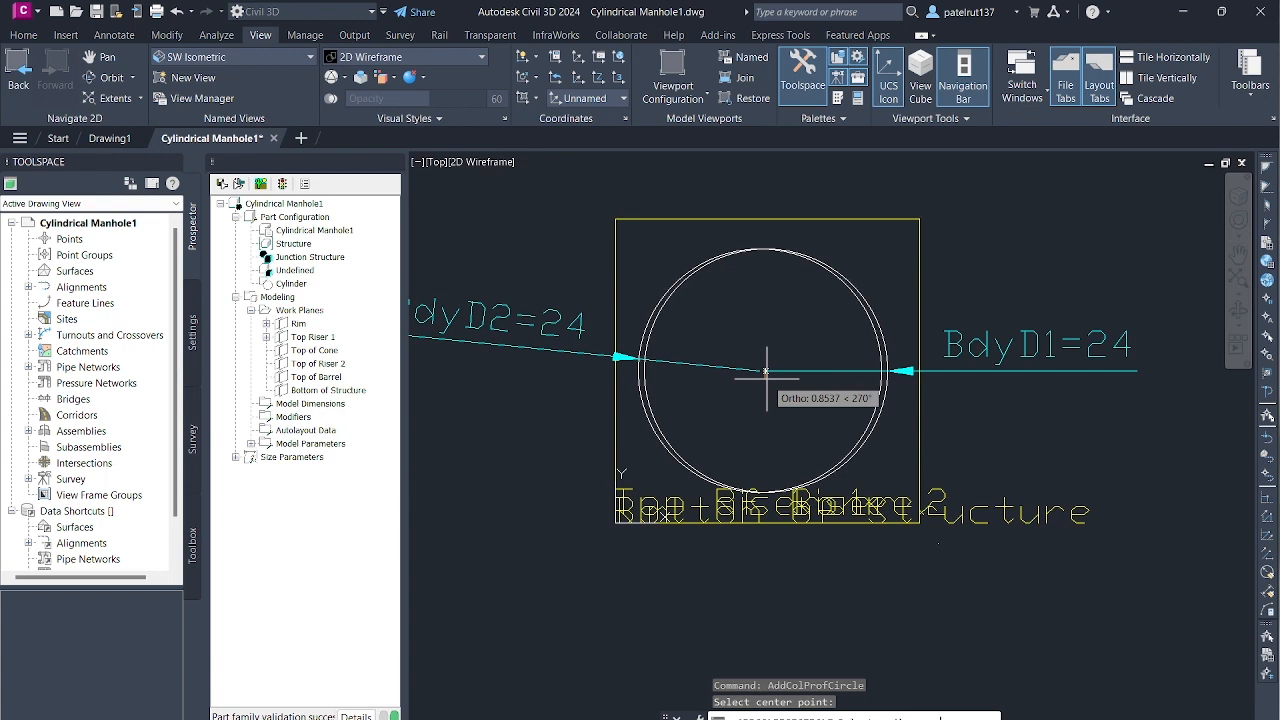
click(766, 372)
text(24)
key(Return)
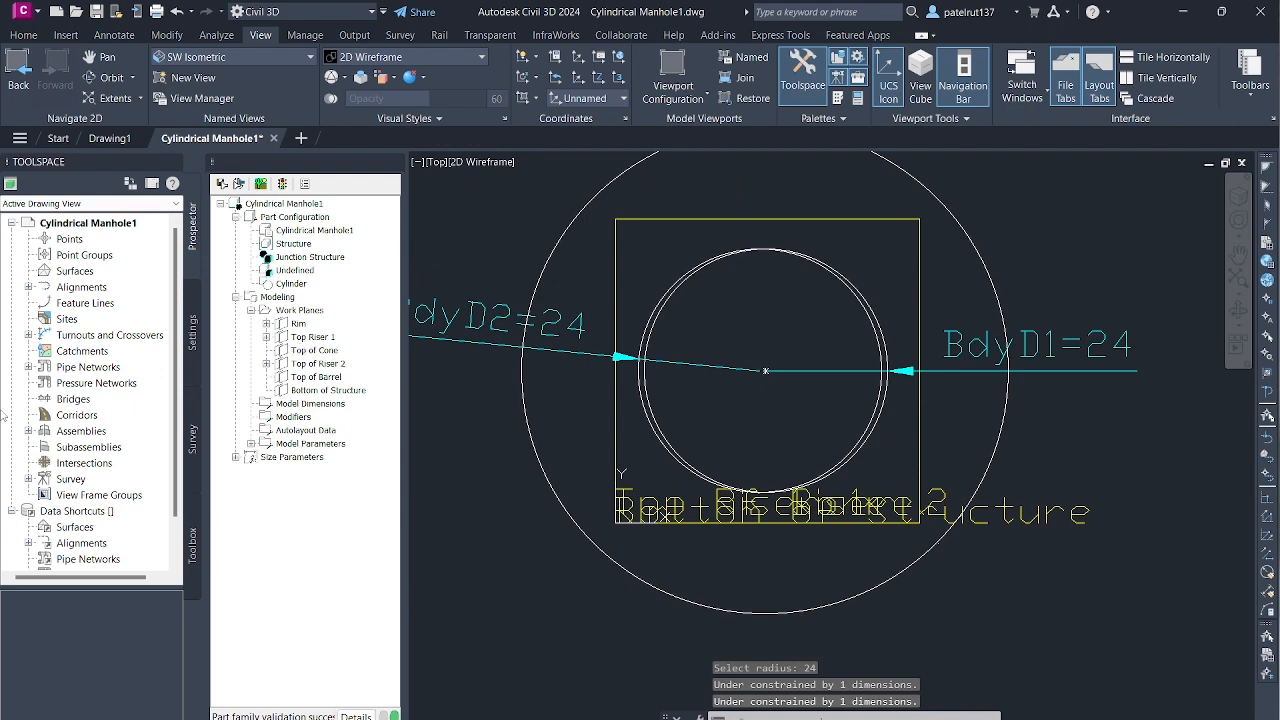
- Add a diameter dimension to the Top of Riser 2 circle
click(318, 364)
right_click(318, 364)
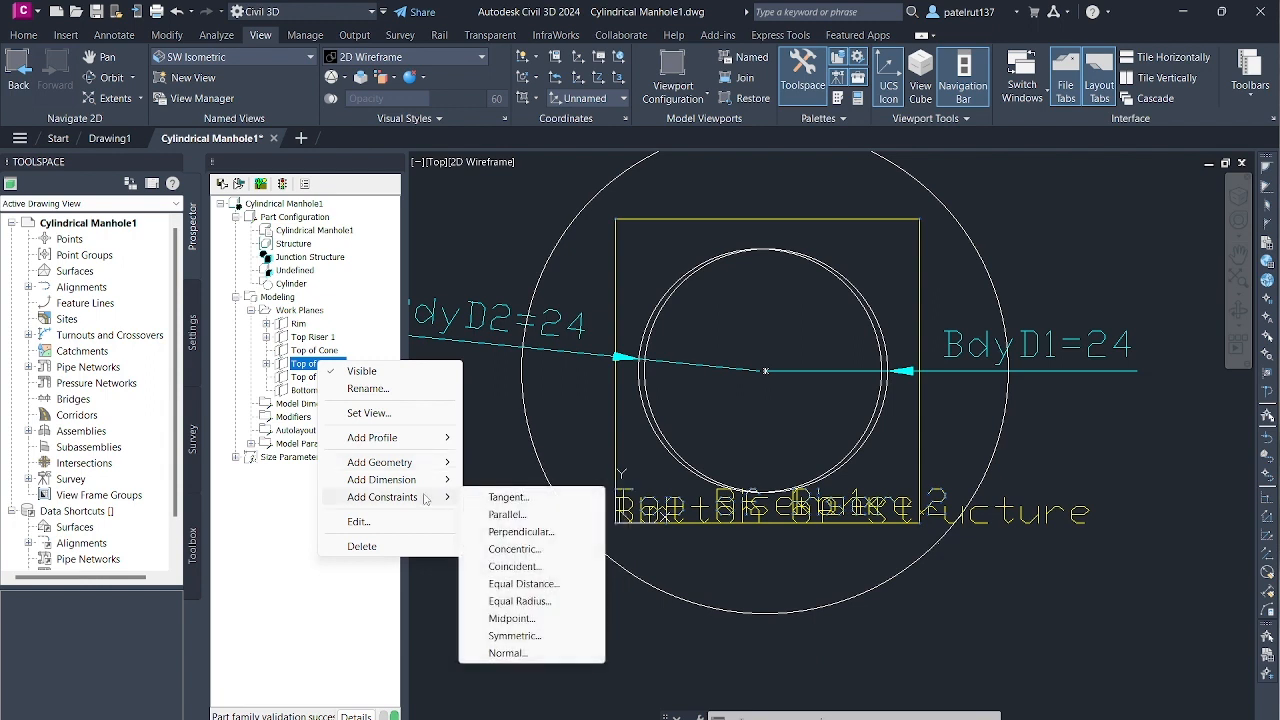
mouse_move(423, 462)
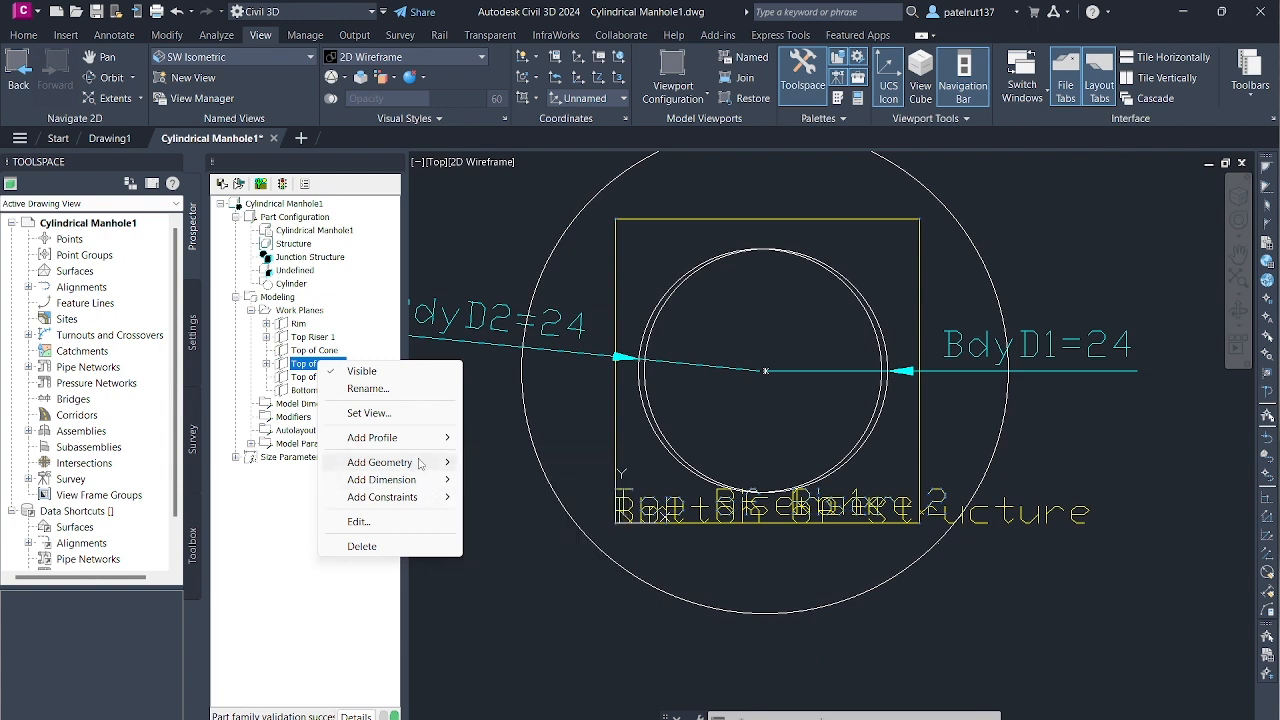
mouse_move(414, 485)
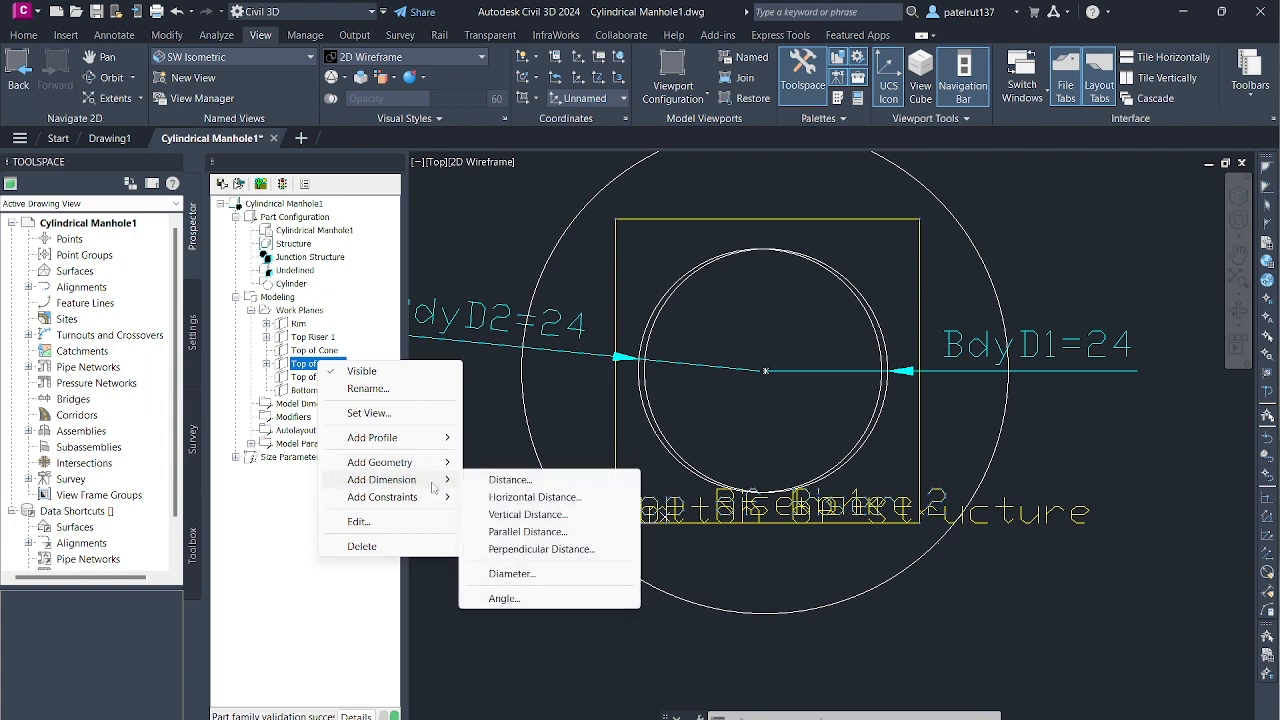
click(505, 574)
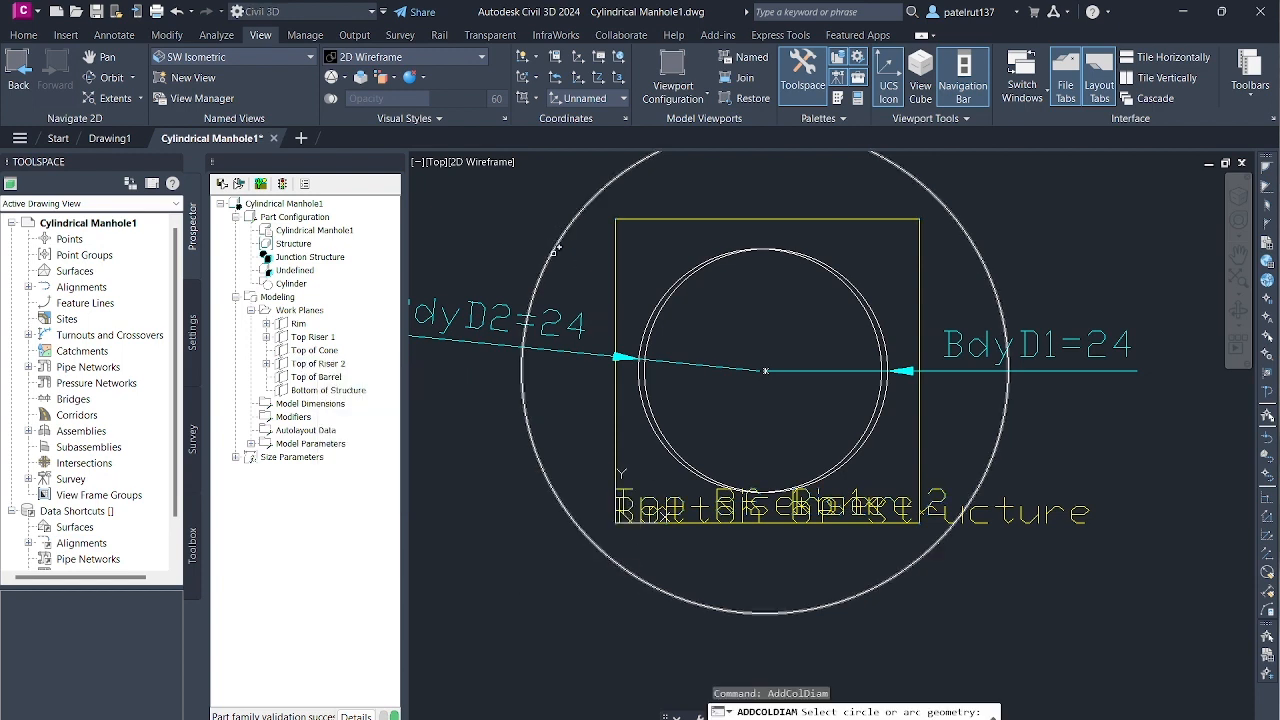
scroll(894, 278, down, 2)
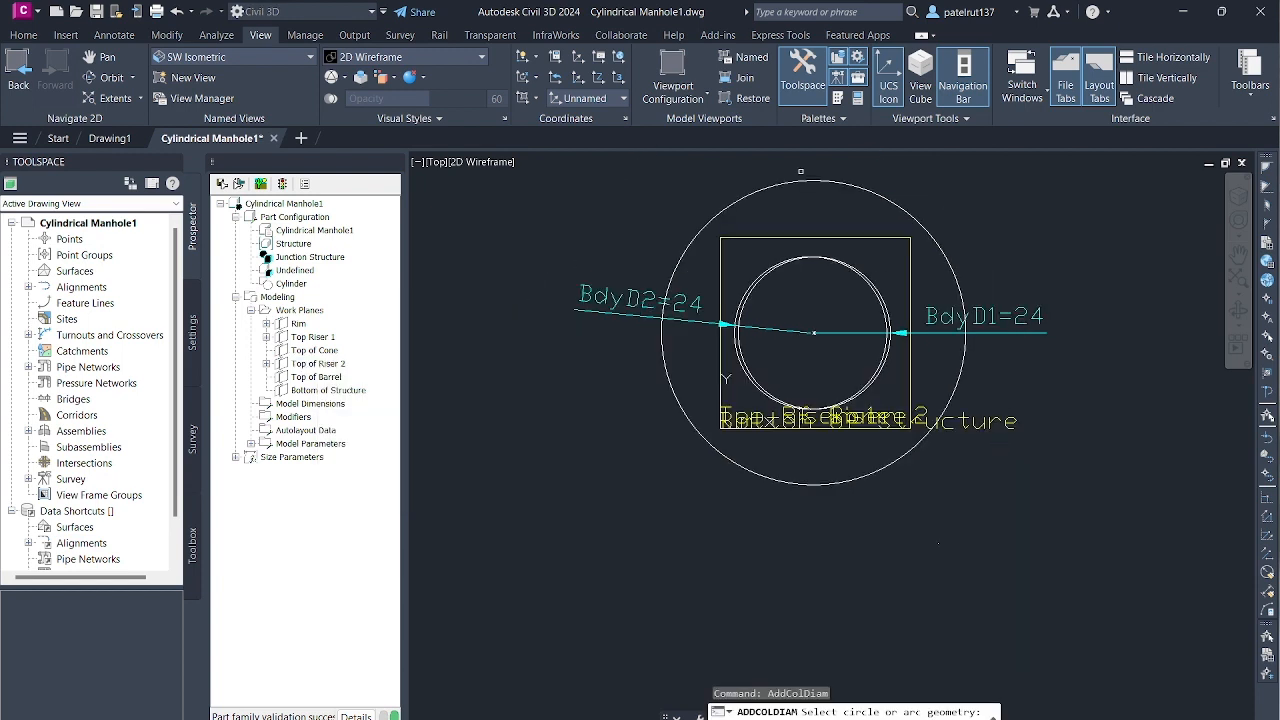
click(826, 180)
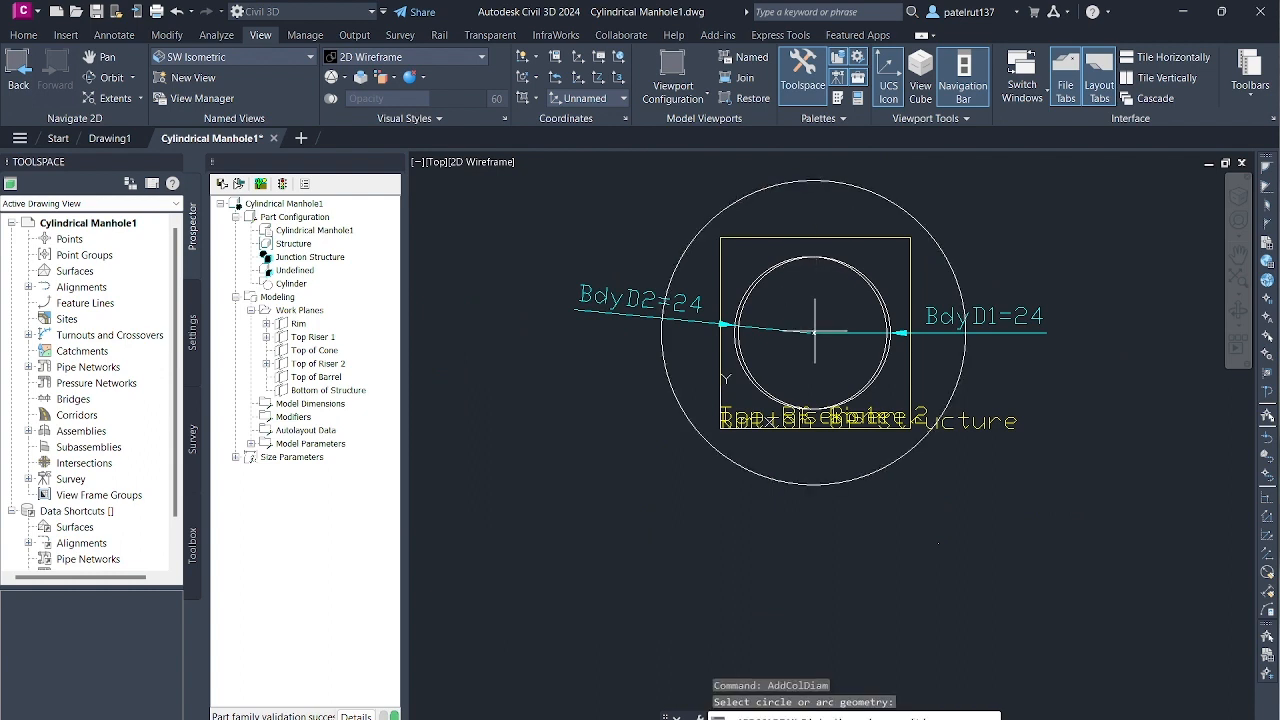
click(815, 333)
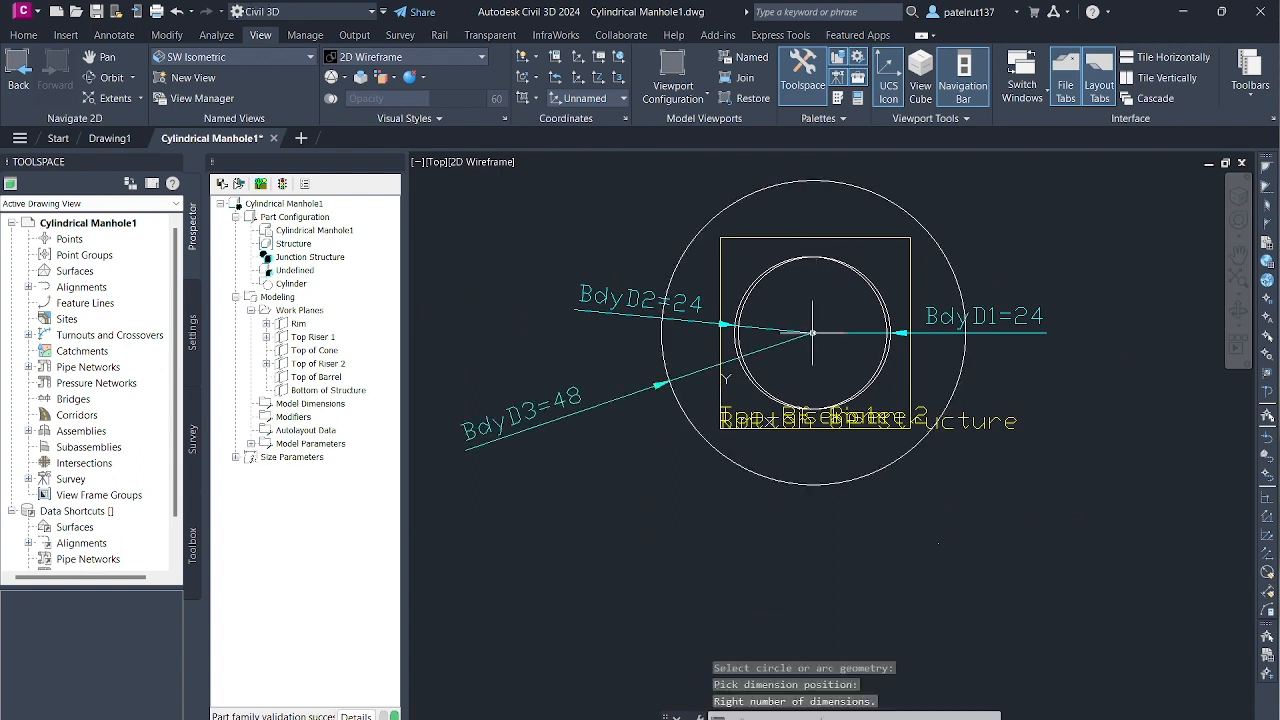
- Add a circular profile with a radius of 48 to the Top of Barrel work plane, centred on the existing circles
click(315, 377)
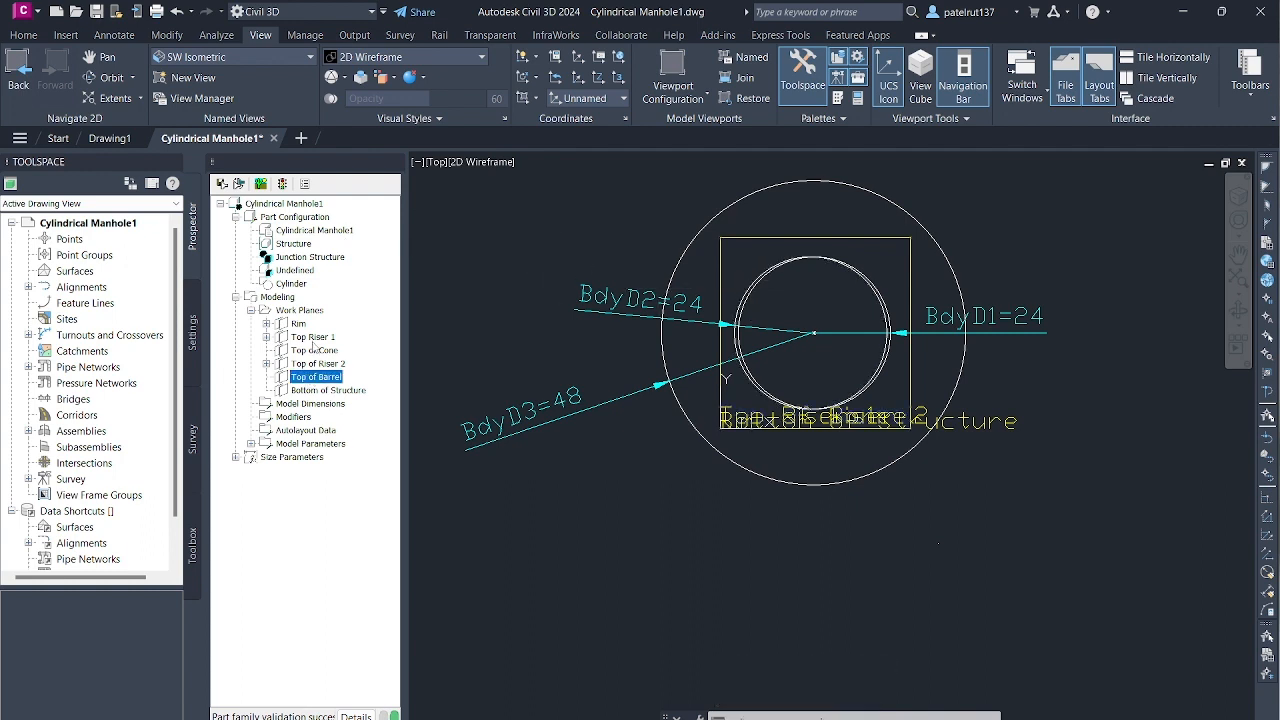
right_click(318, 377)
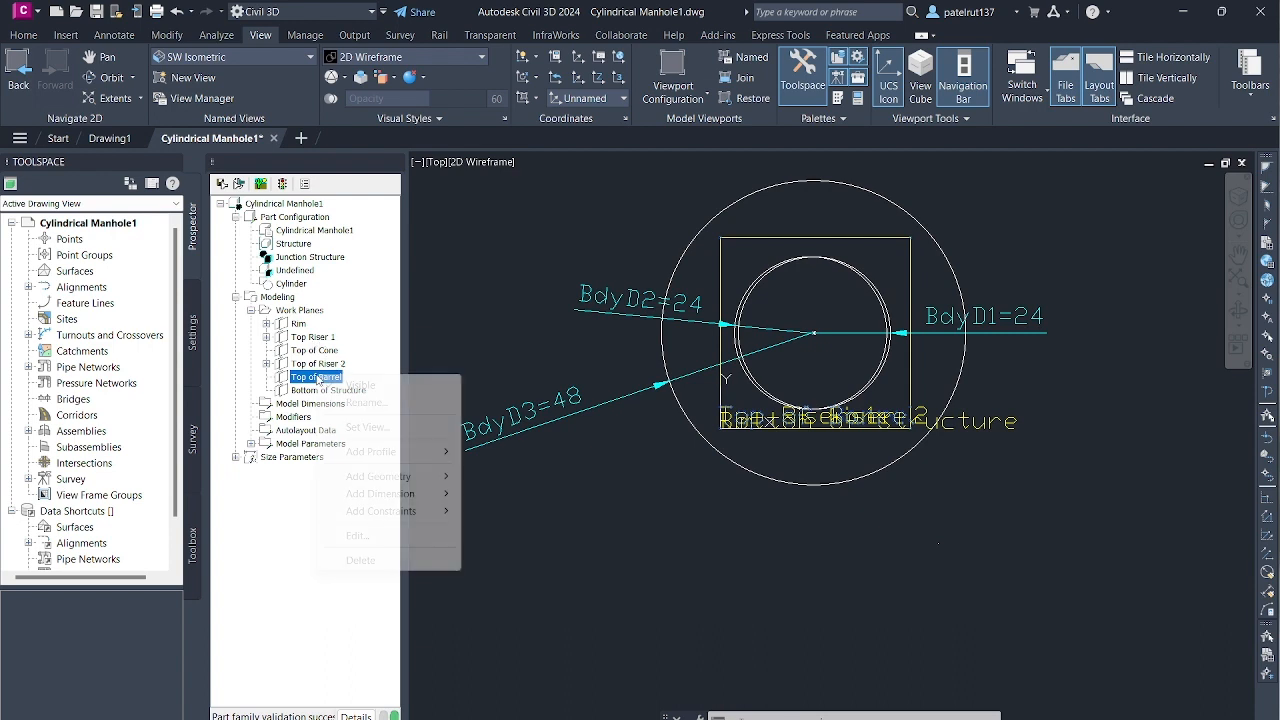
mouse_move(377, 476)
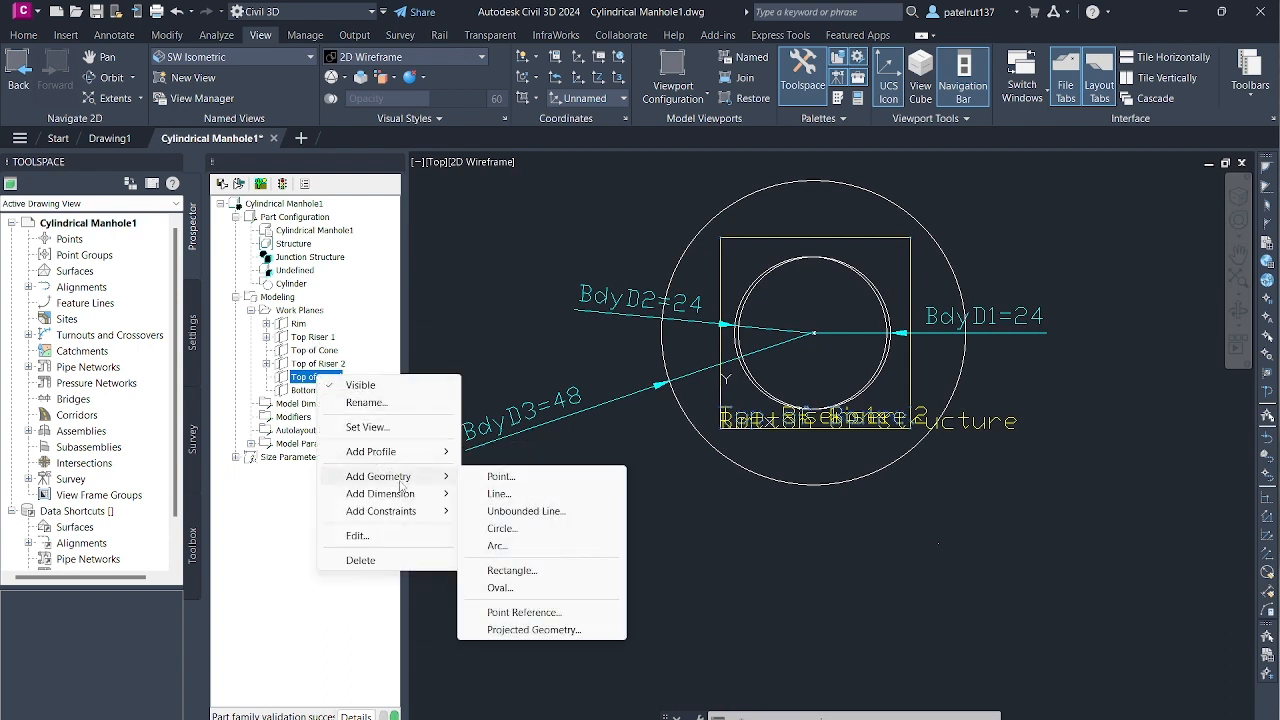
mouse_move(382, 453)
click(512, 452)
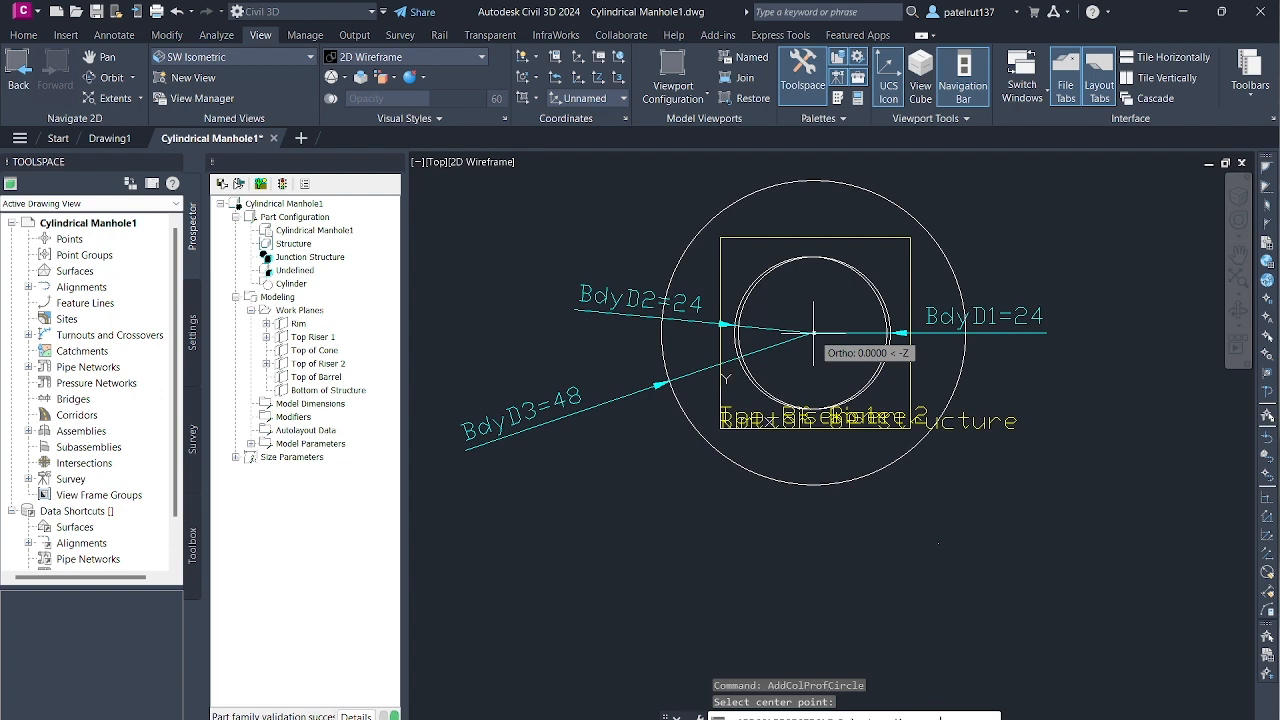
click(813, 332)
text(48)
key(Return)
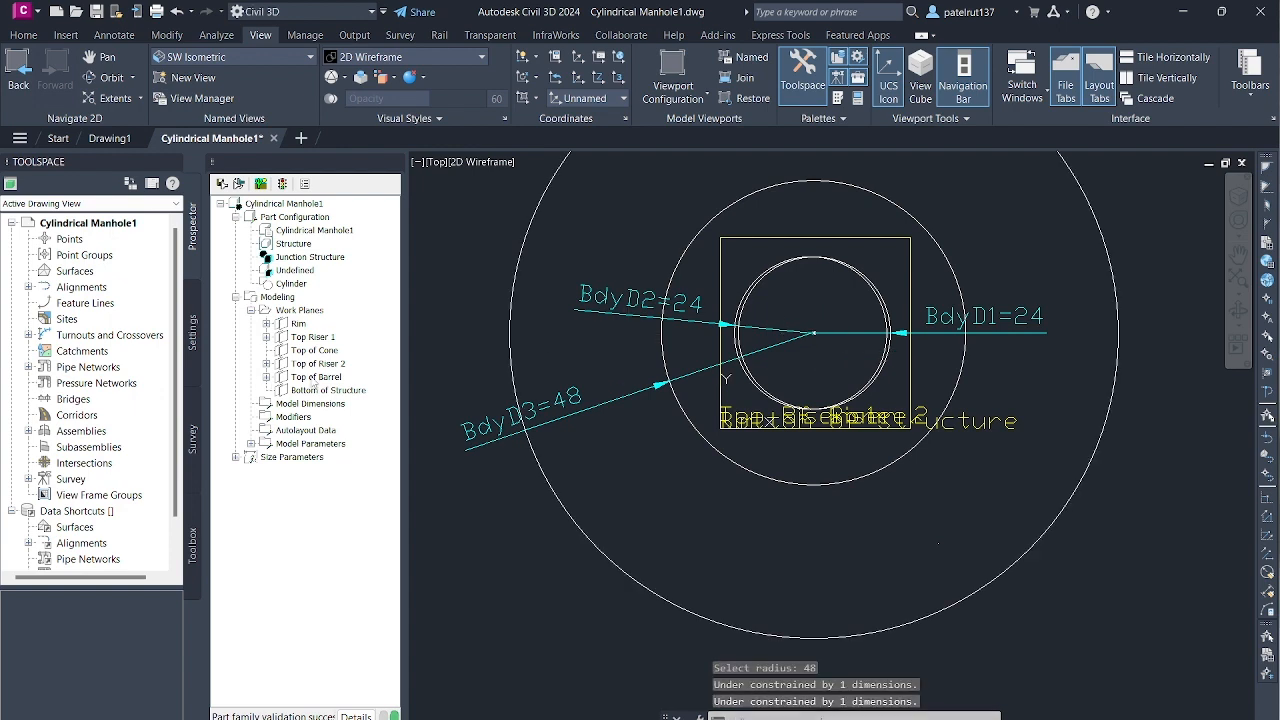
- Add a diameter dimension to the Top of Barrel circle, placing it at the circles' common centre
click(314, 377)
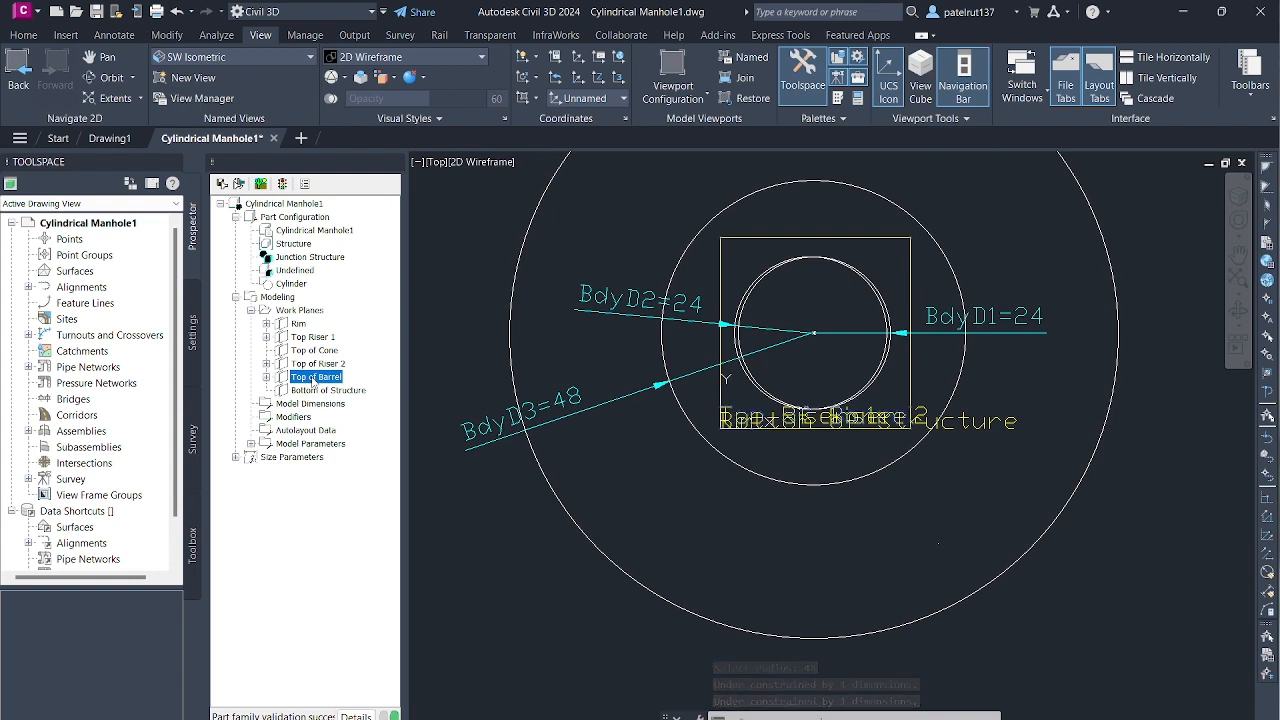
right_click(313, 380)
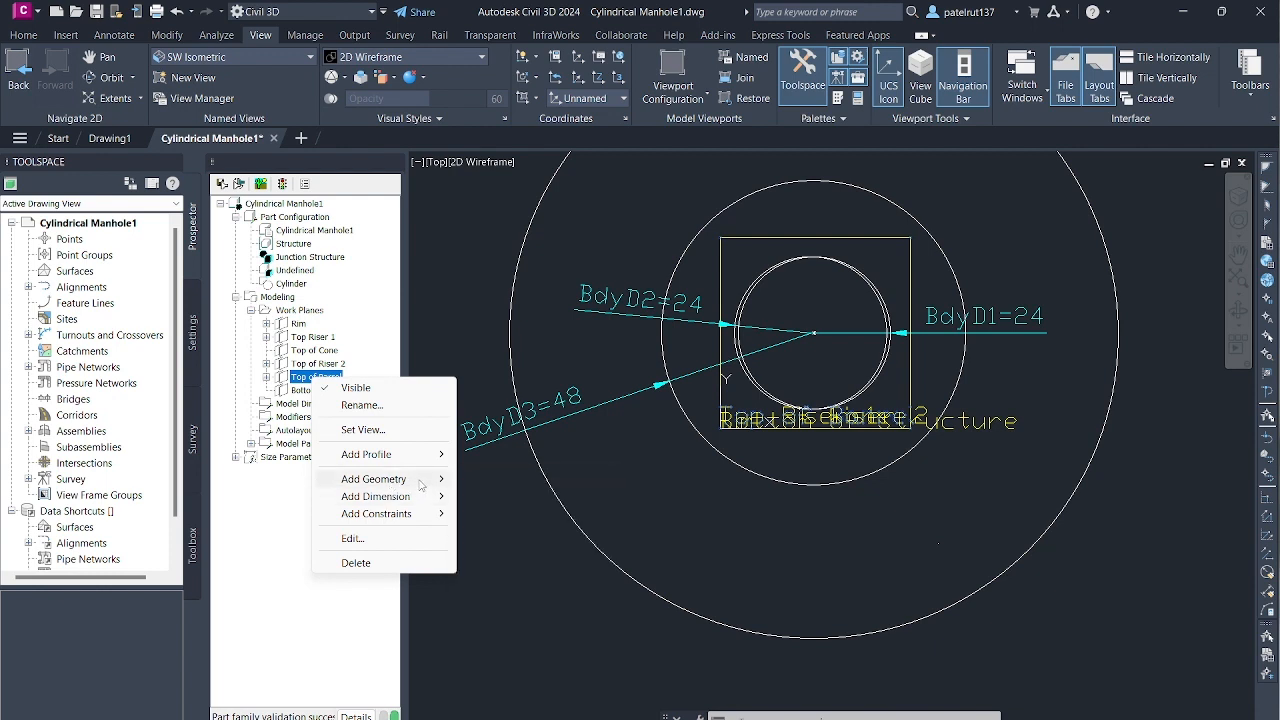
mouse_move(426, 520)
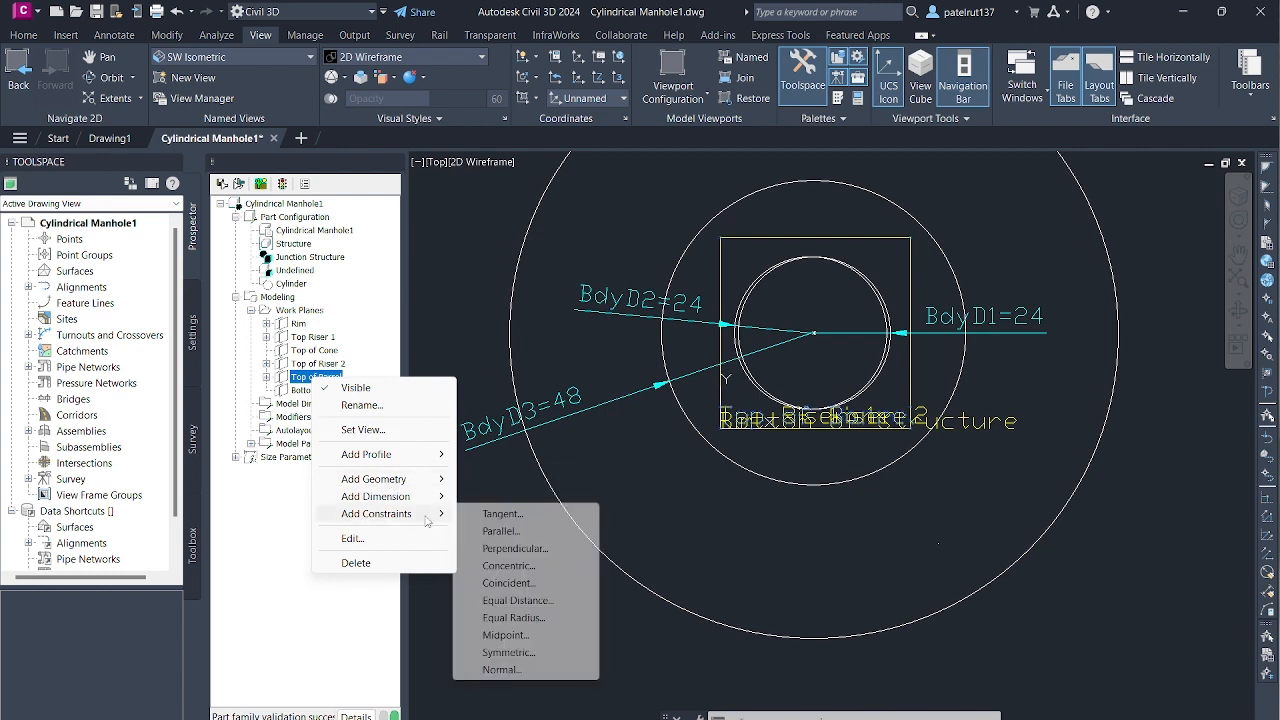
mouse_move(419, 478)
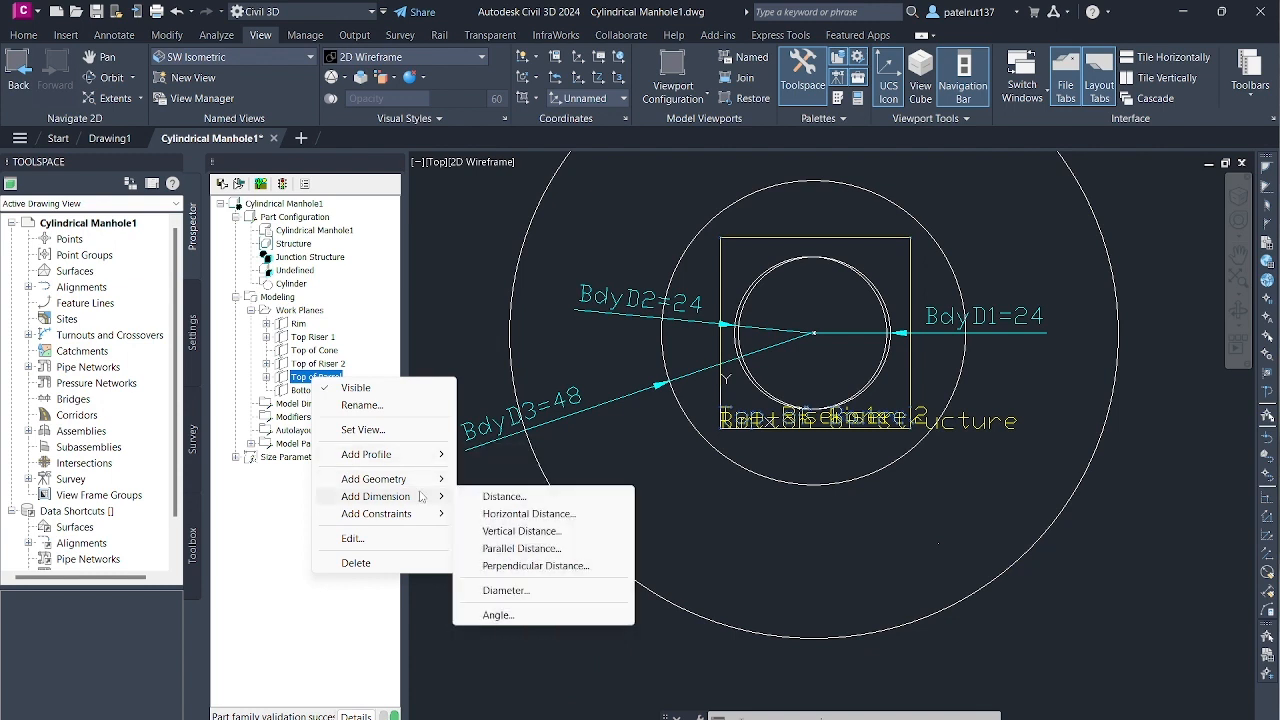
click(506, 590)
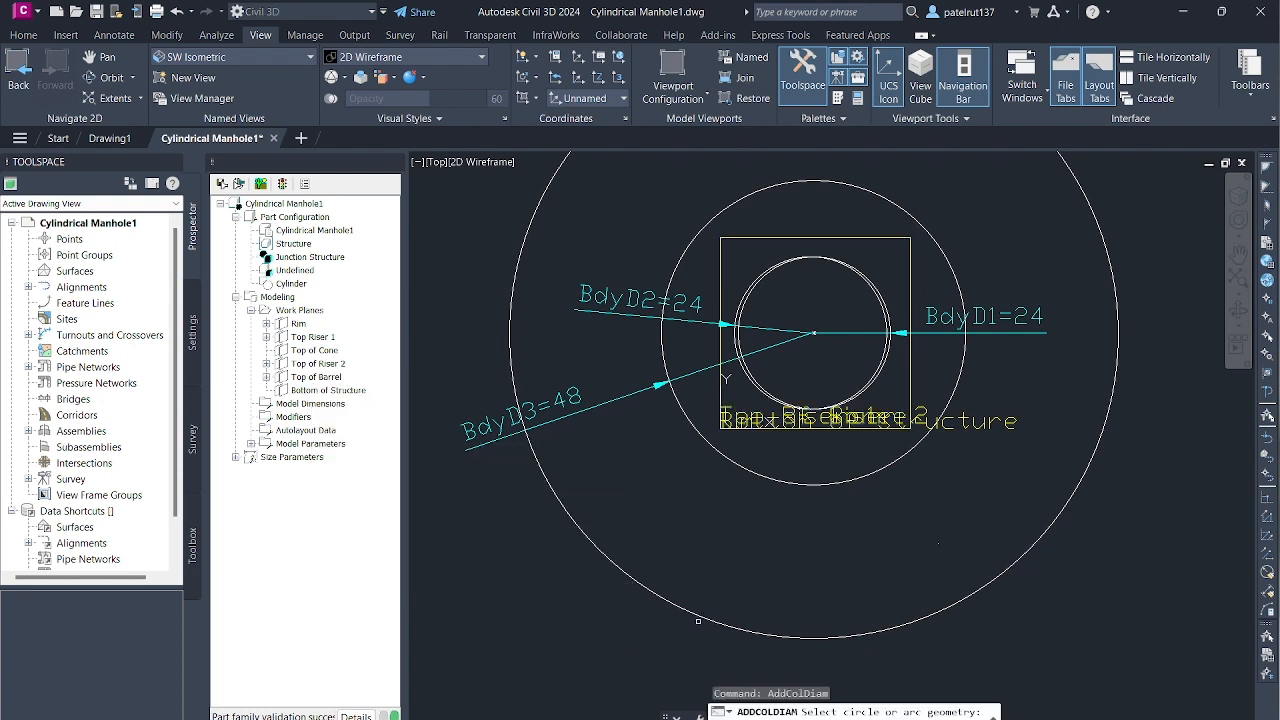
click(698, 621)
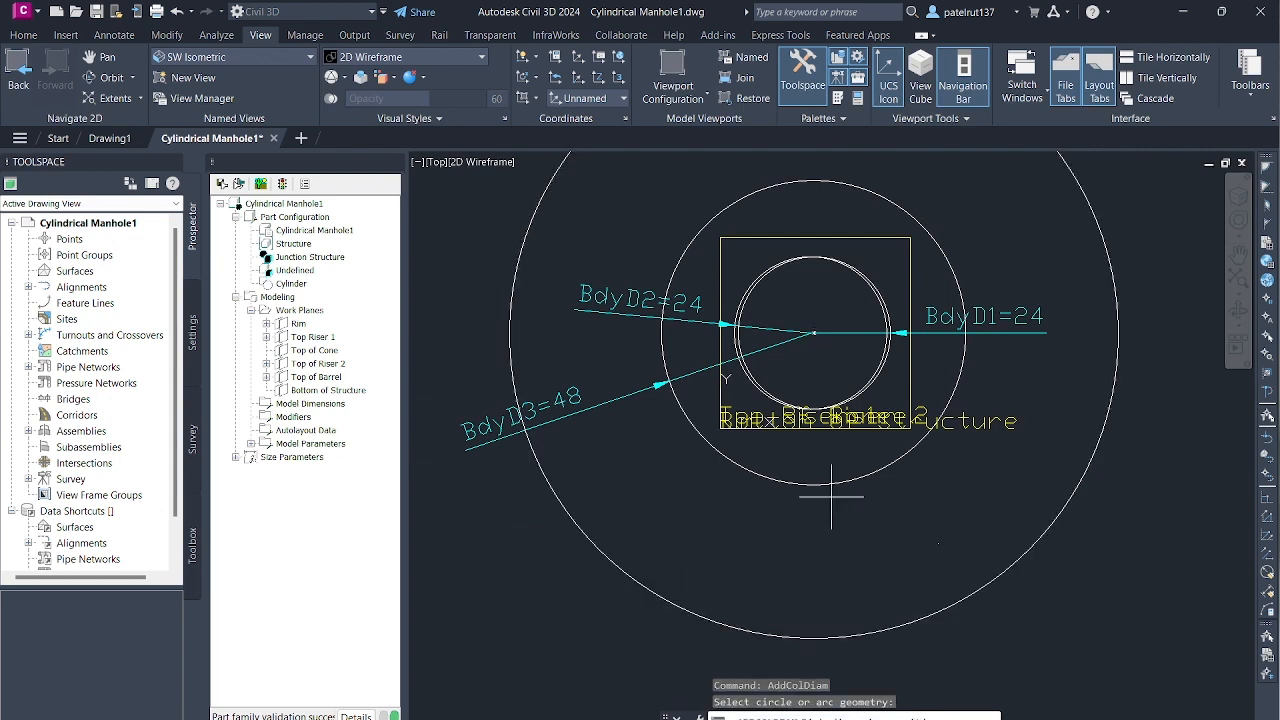
click(813, 333)
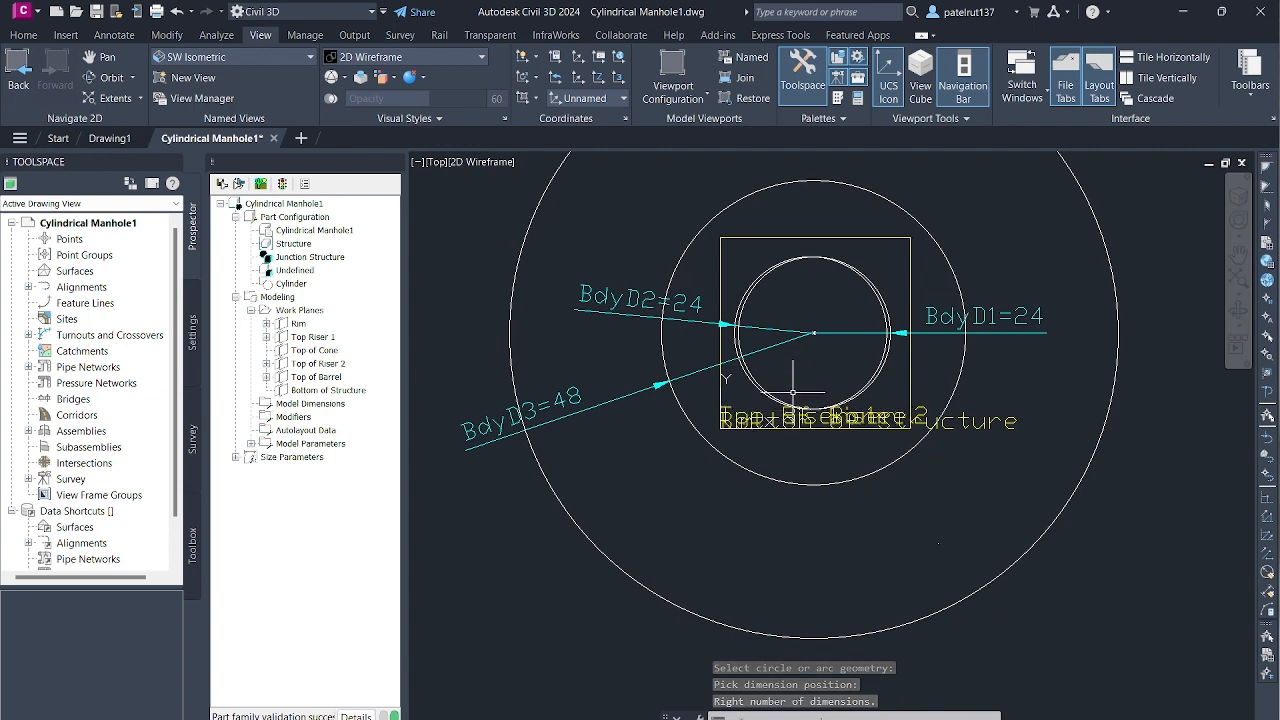
key(Return)
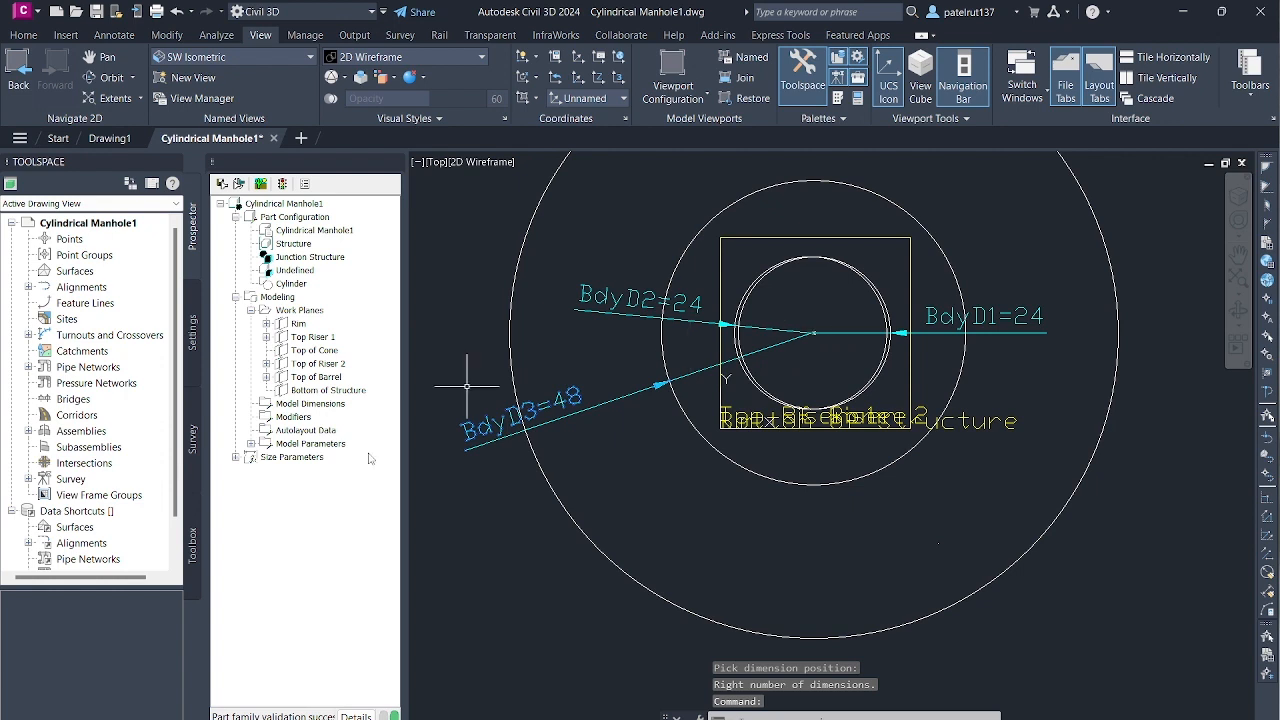
key(Escape)
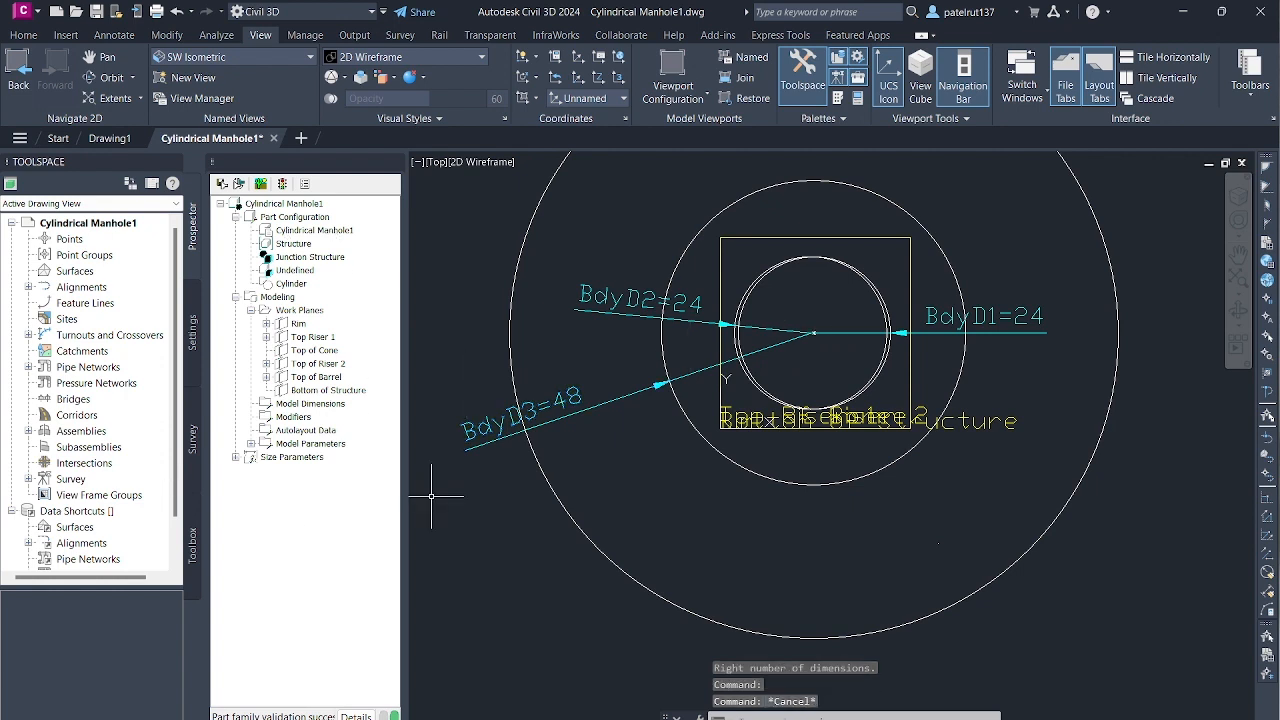
- Examine the circles and dimensions on the stacked work planes in the Front view and in the SW Isometric view
scroll(715, 340, down, 2)
scroll(715, 330, up, 2)
scroll(715, 322, down, 4)
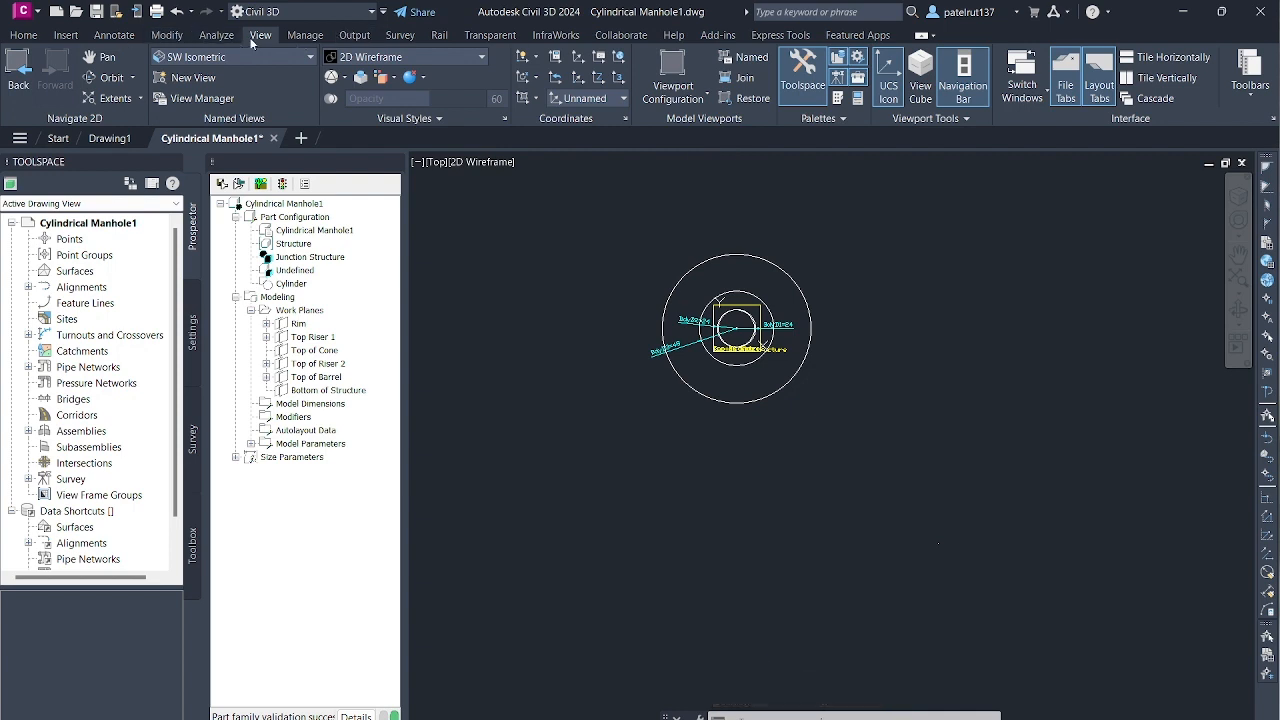
click(297, 61)
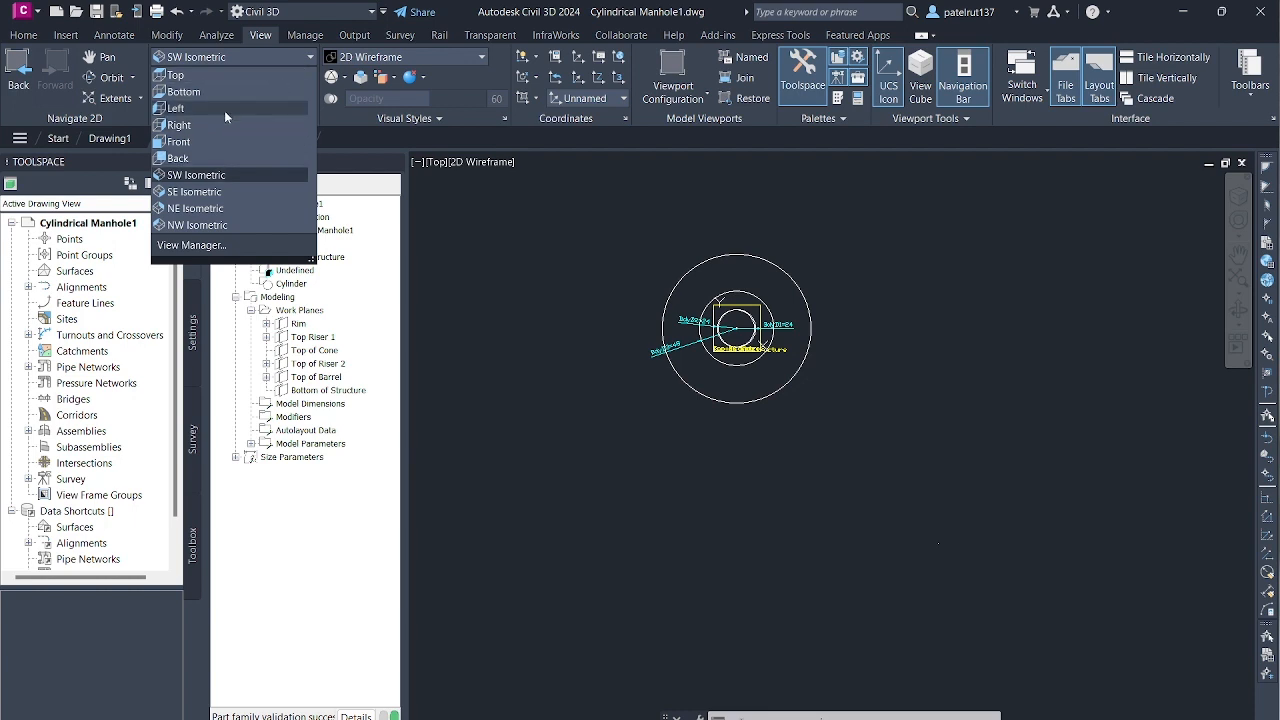
click(207, 143)
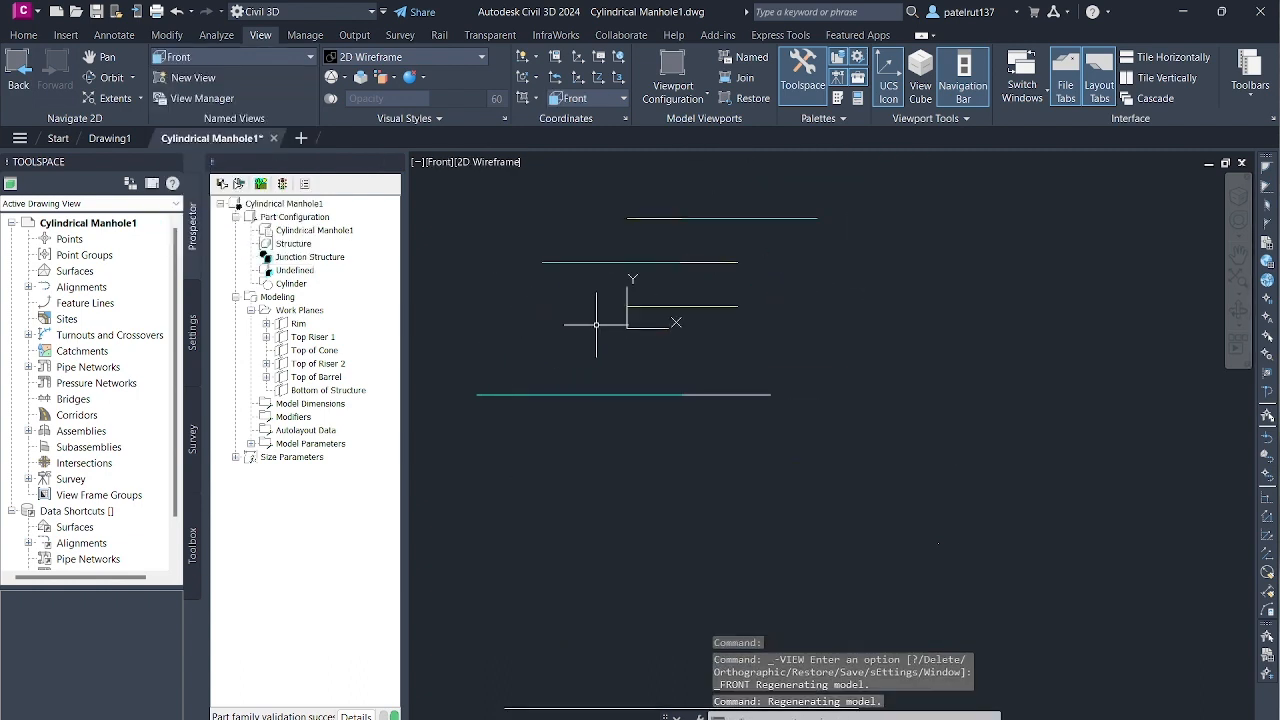
click(280, 56)
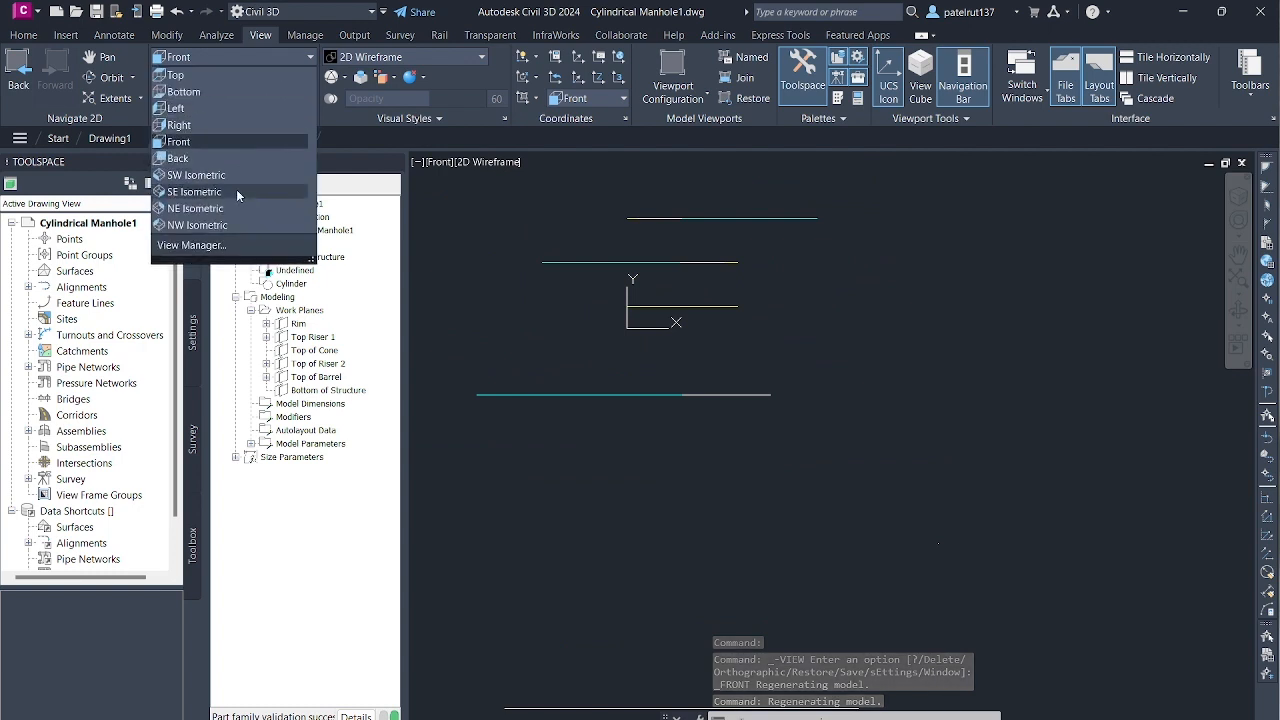
click(237, 176)
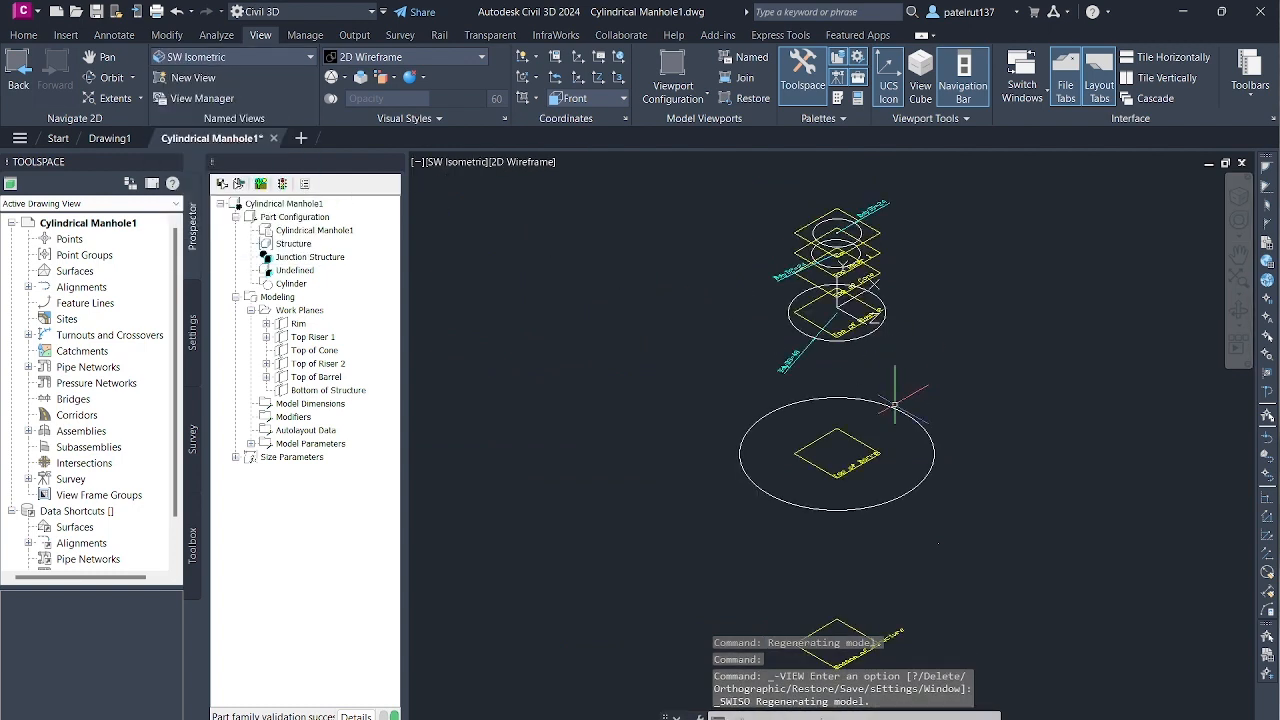
scroll(896, 385, up, 4)
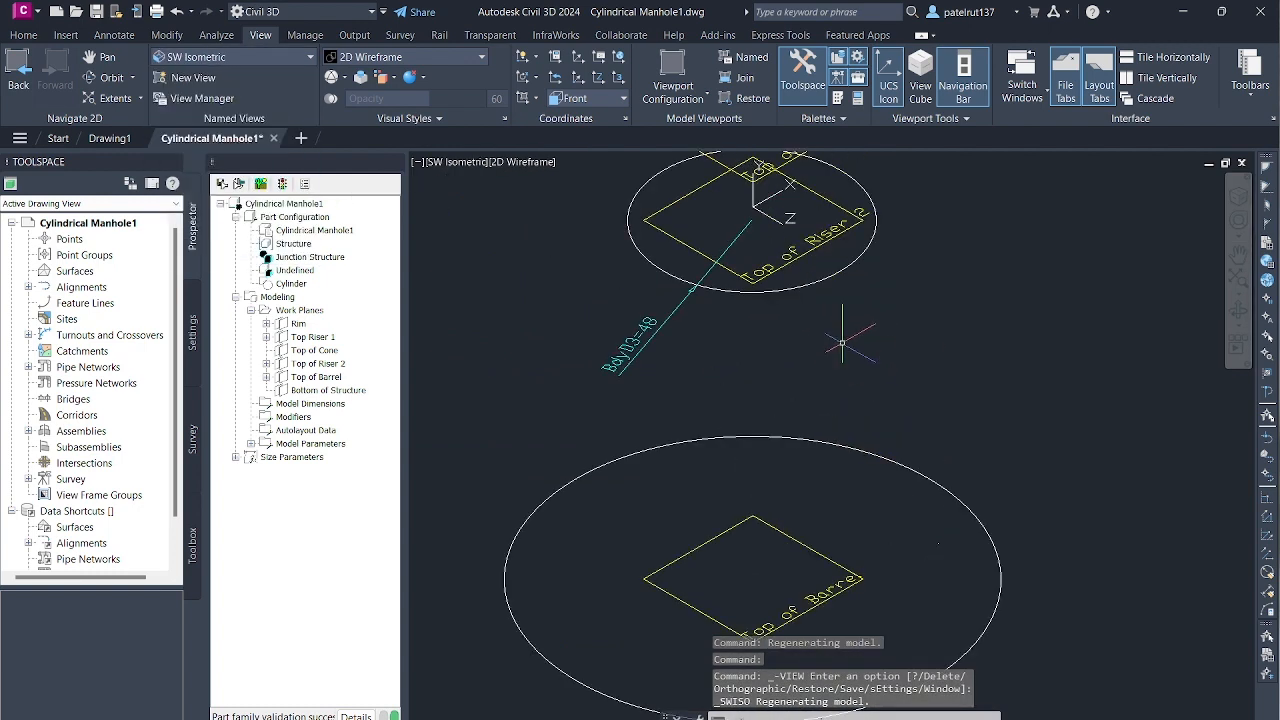
scroll(852, 435, down, 3)
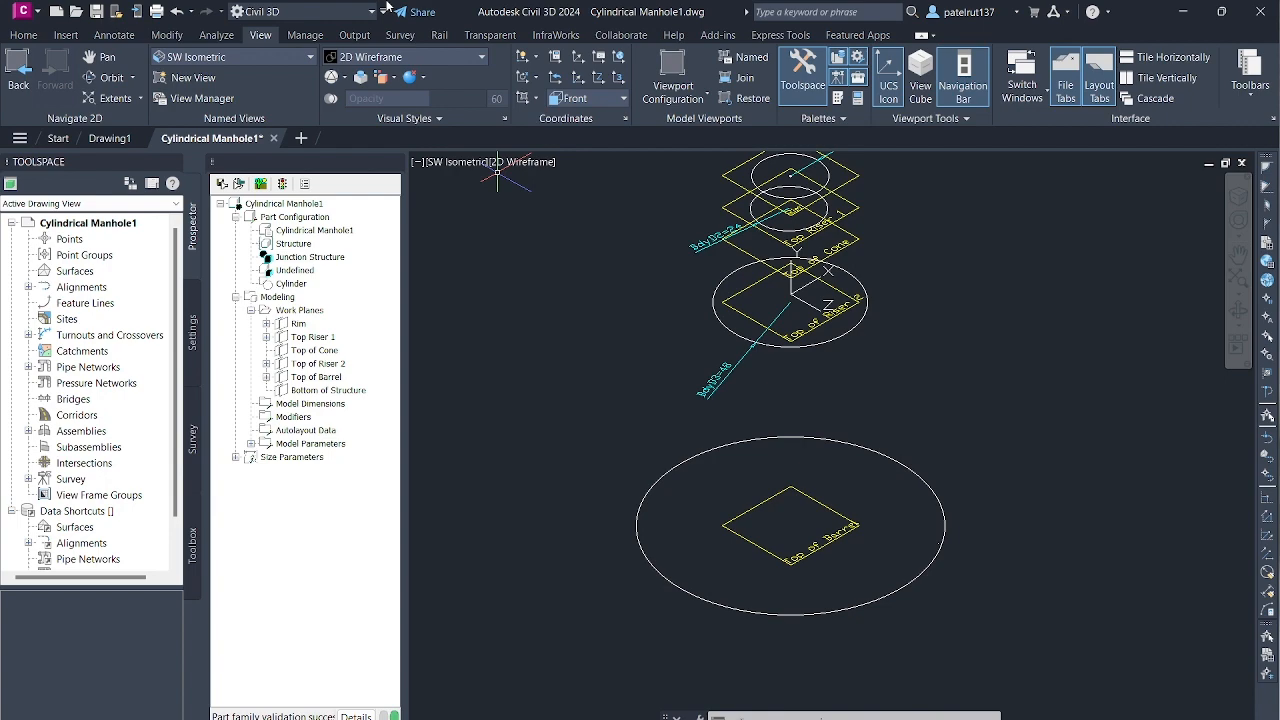
scroll(812, 316, down, 2)
scroll(812, 316, up, 6)
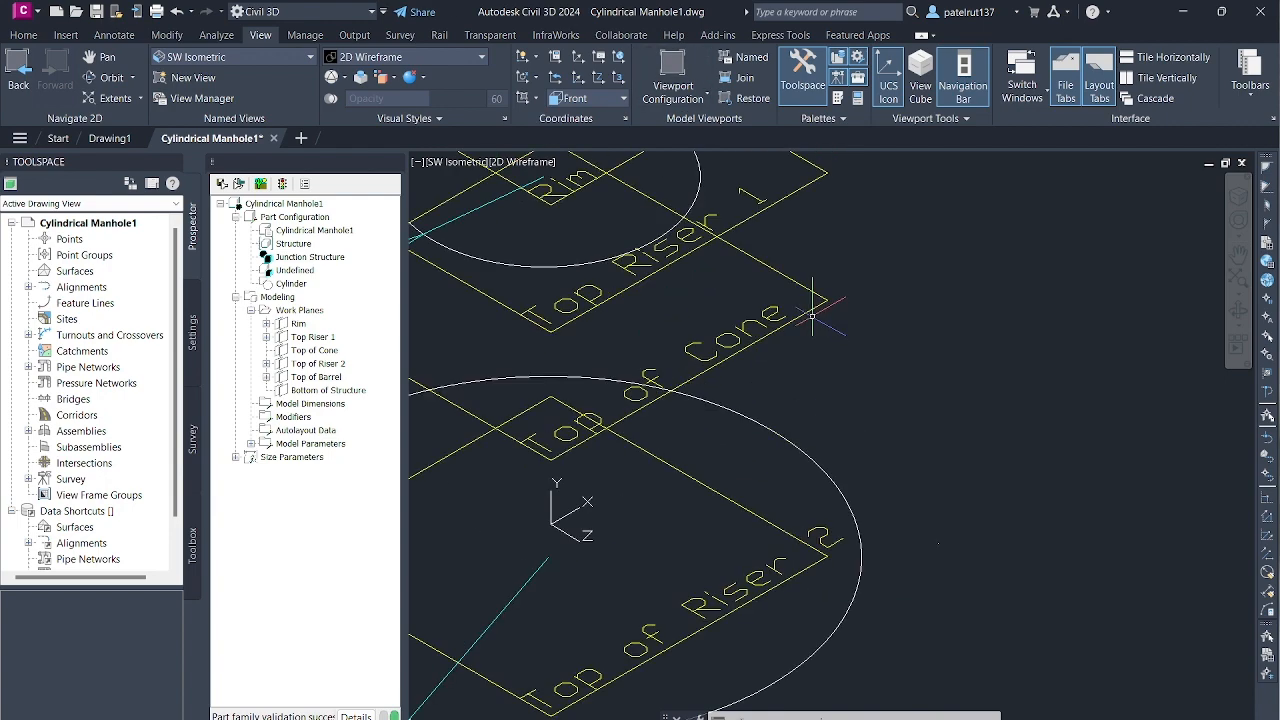
scroll(812, 316, down, 6)
scroll(670, 448, up, 1)
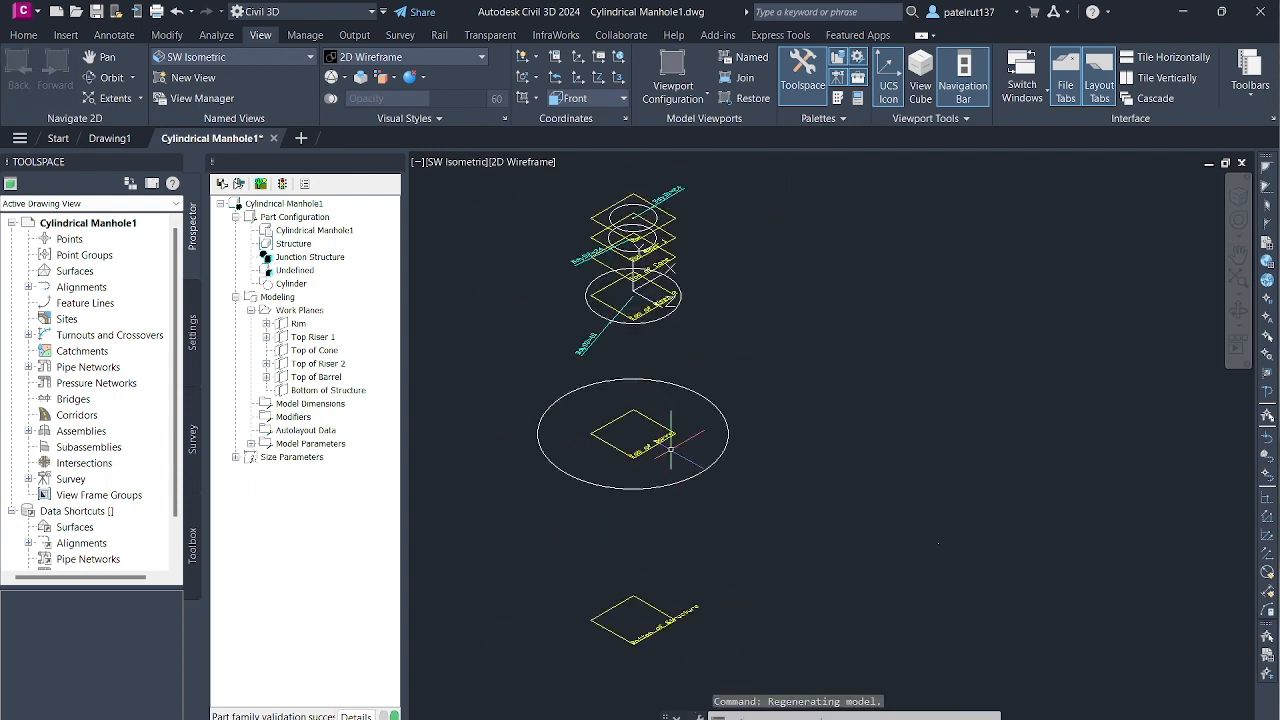
- Examine the circular profiles and their diameter dimensions on the work planes from Rim down to Bottom of Structure in SW Isometric view
scroll(670, 448, up, 2)
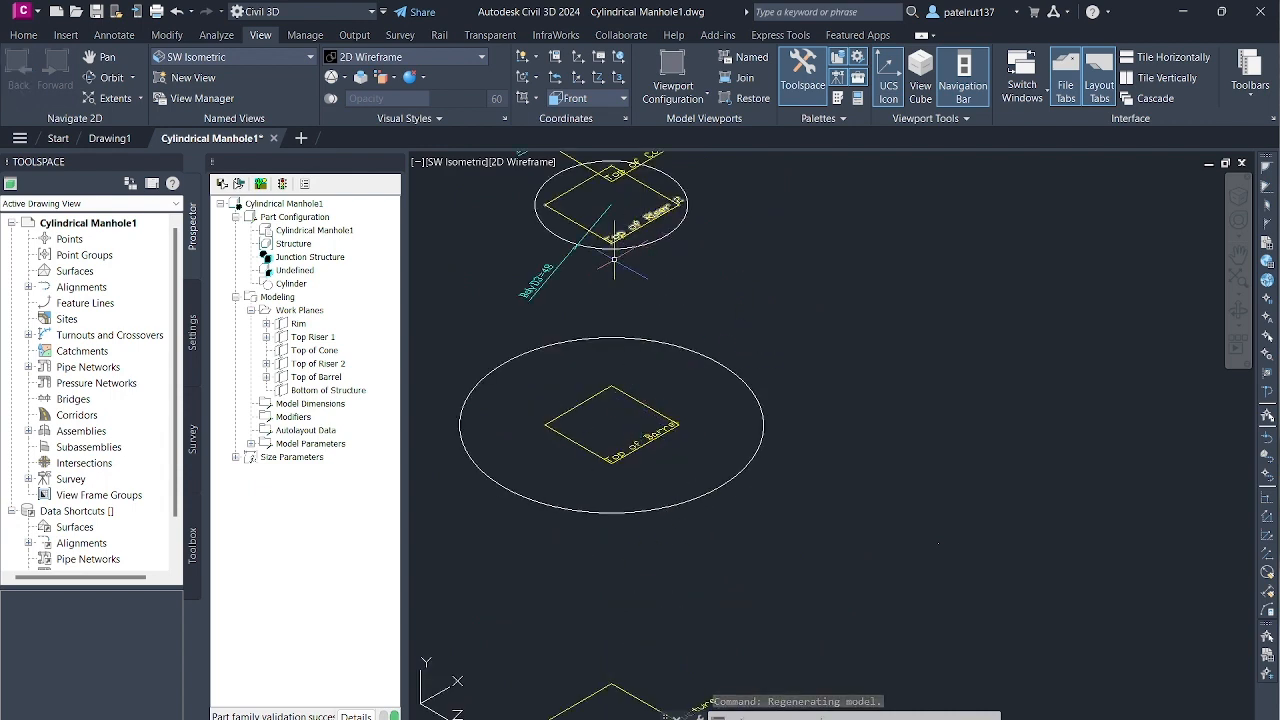
scroll(588, 362, down, 6)
scroll(577, 338, up, 10)
scroll(596, 332, down, 11)
scroll(610, 279, up, 8)
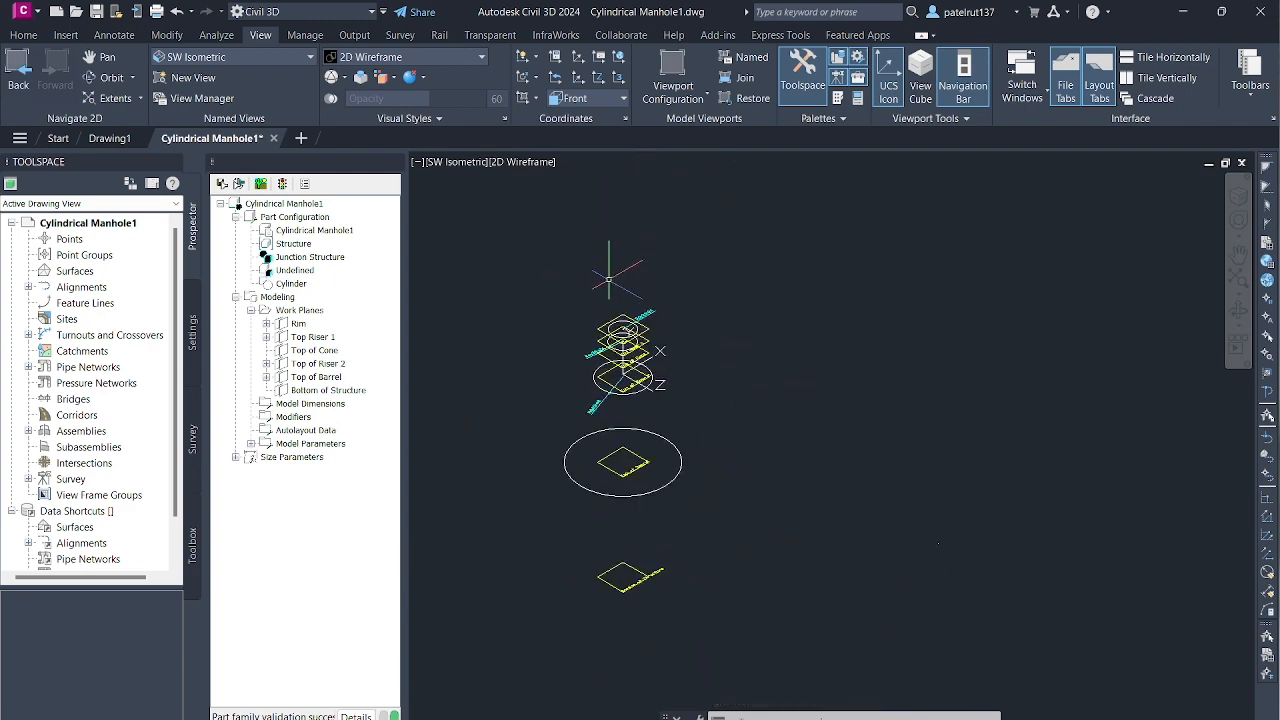
scroll(621, 400, down, 6)
scroll(620, 430, up, 6)
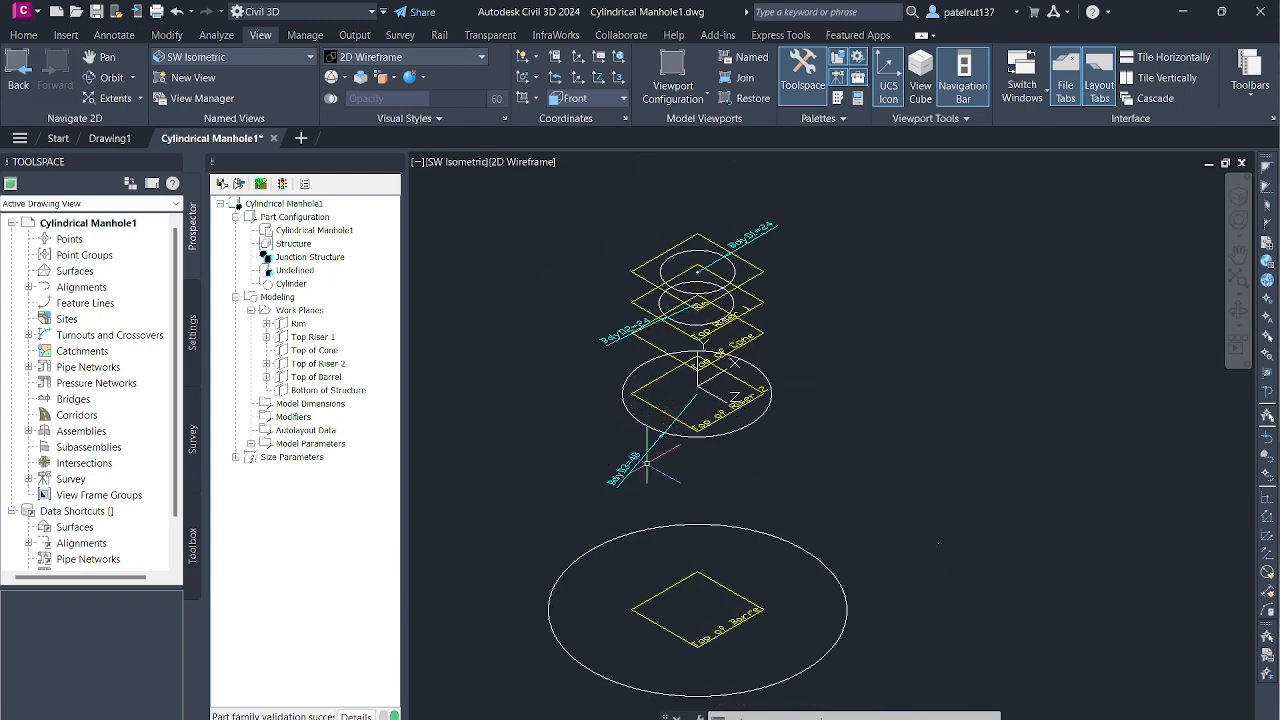
scroll(654, 398, up, 2)
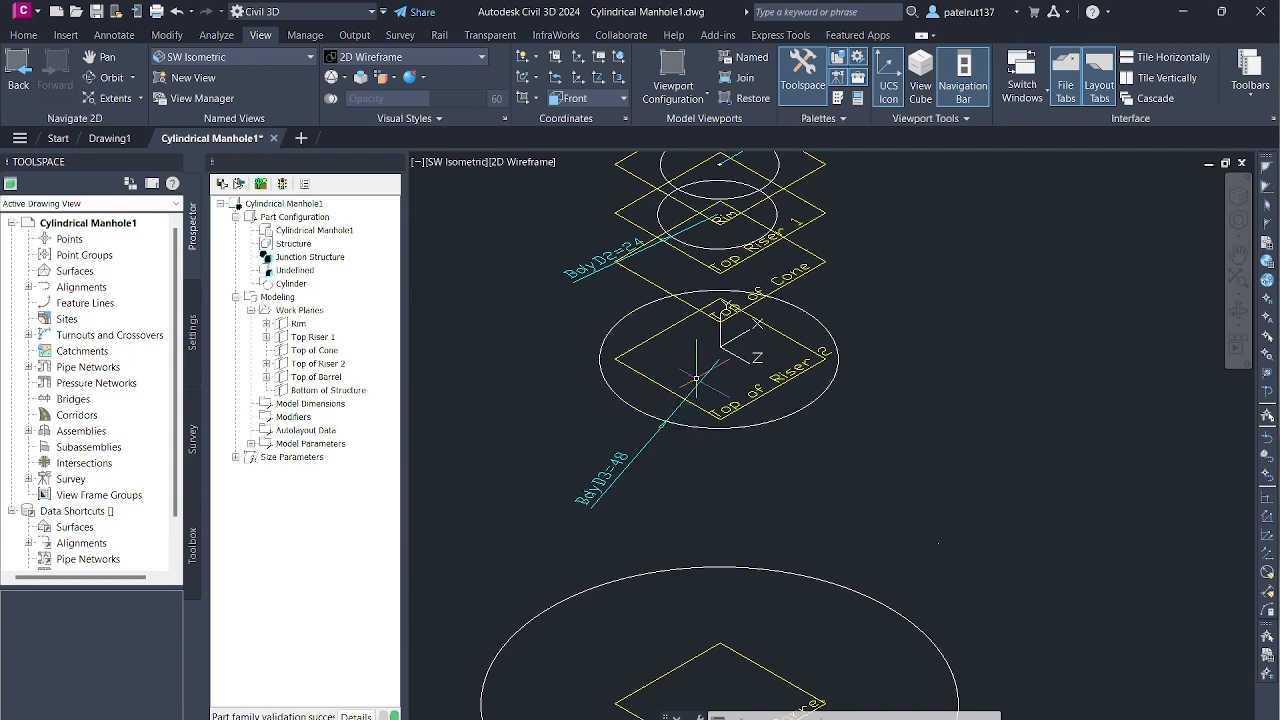
scroll(678, 445, down, 2)
scroll(678, 450, down, 3)
scroll(690, 440, up, 5)
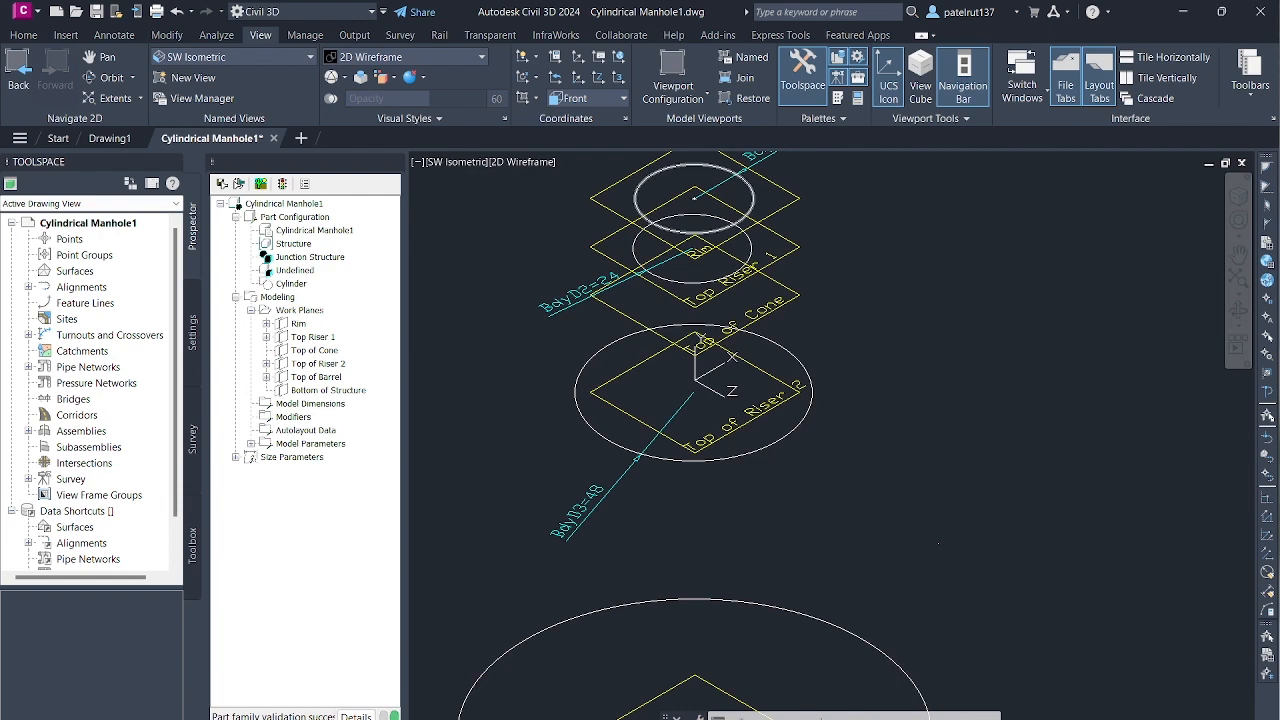
scroll(710, 427, down, 4)
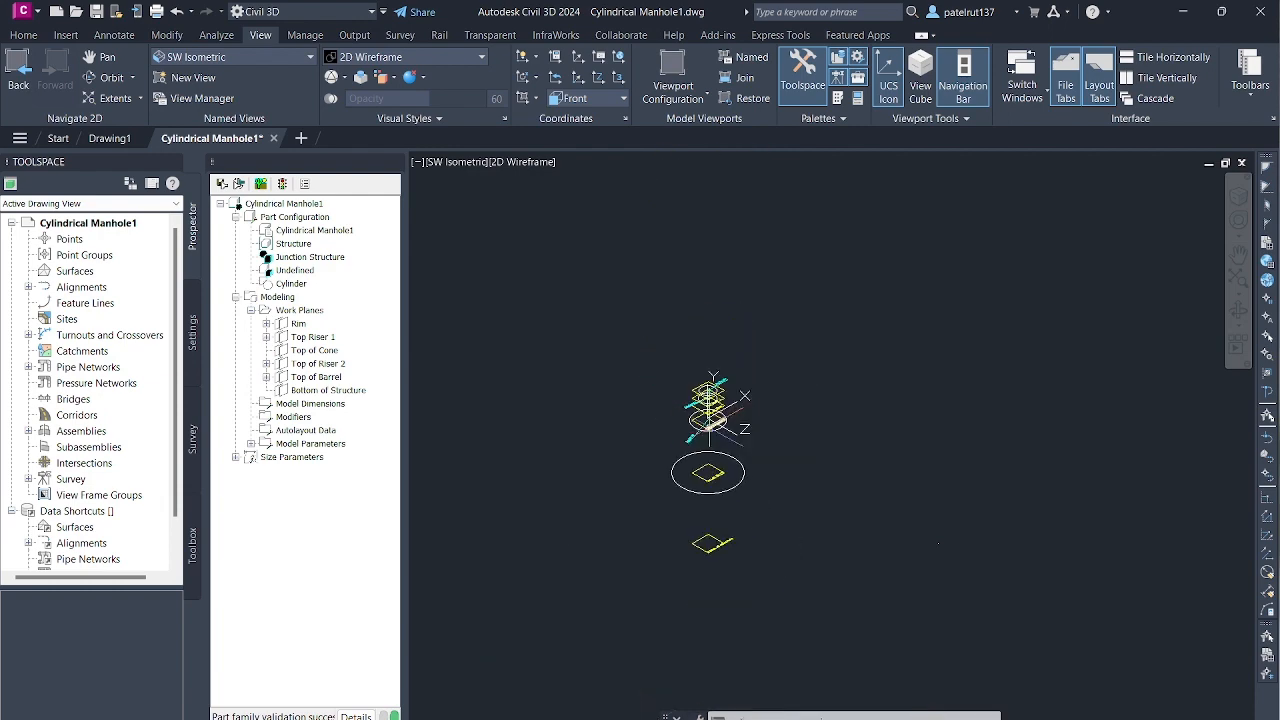
scroll(710, 427, up, 5)
scroll(709, 427, down, 4)
scroll(710, 427, up, 5)
scroll(710, 427, down, 6)
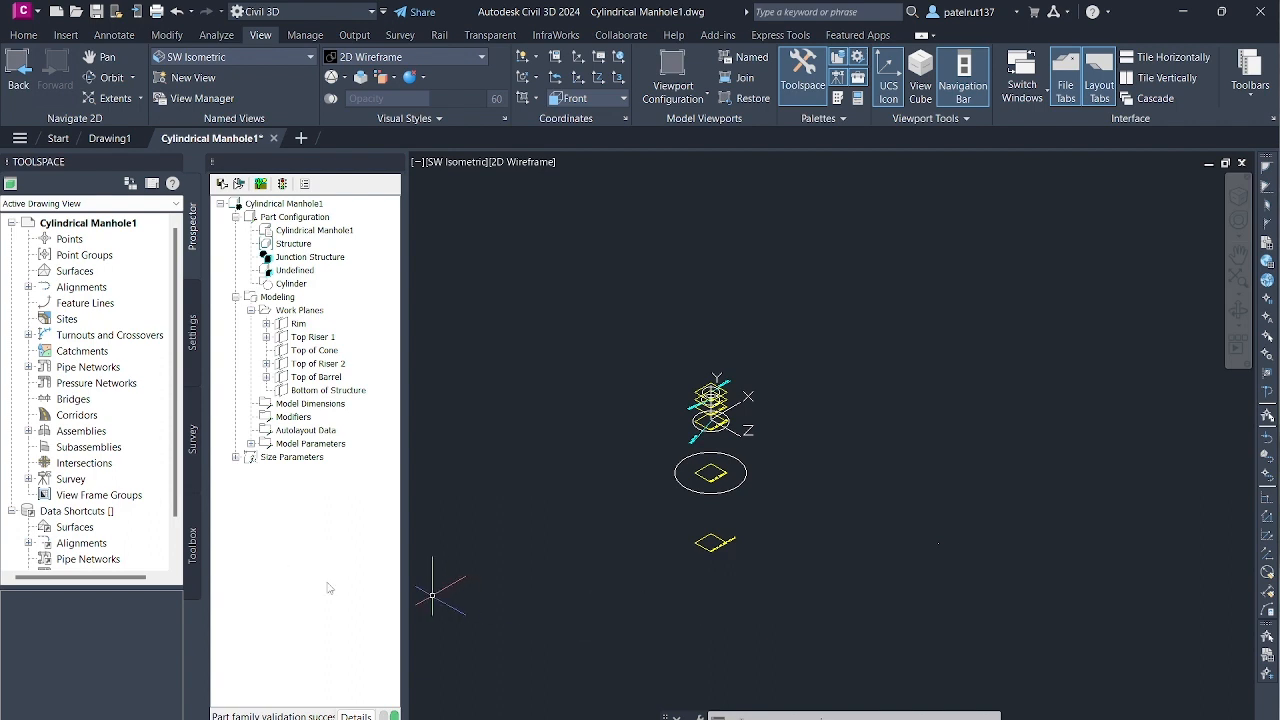
- Try to add a transition modifier using the Top Riser 1 circle as the start profile in the SW Isometric view
click(325, 341)
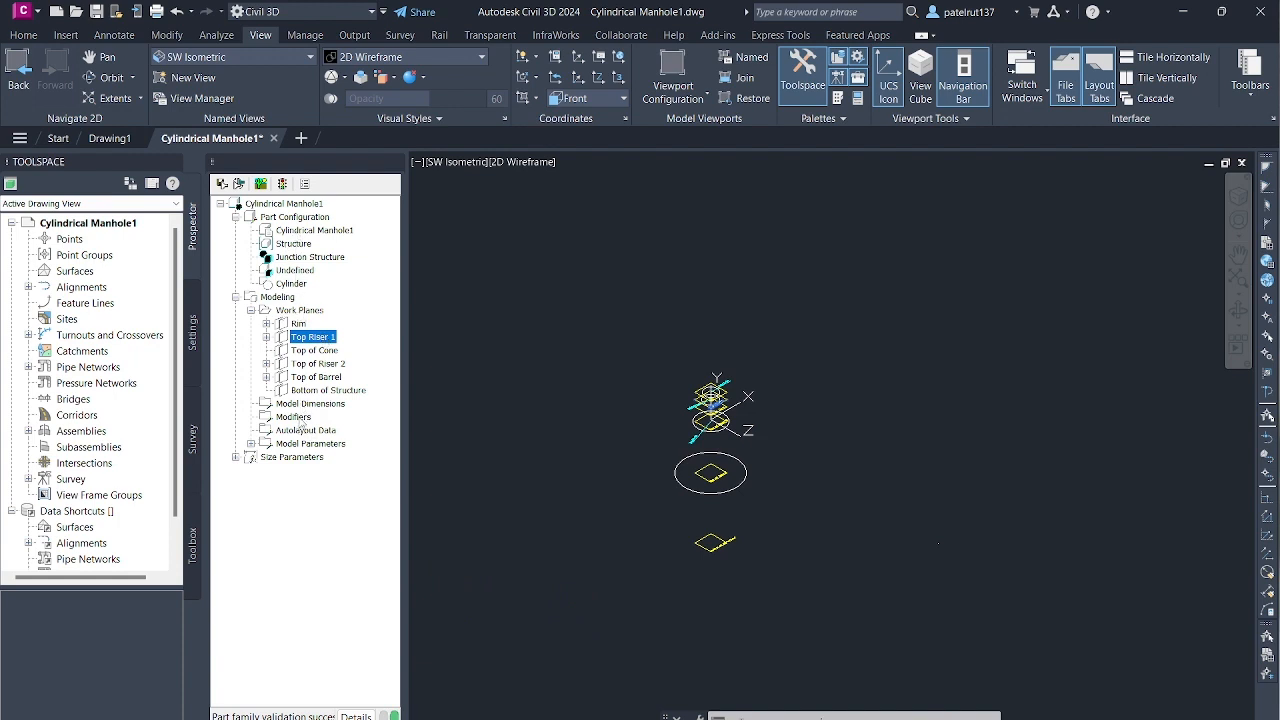
right_click(299, 419)
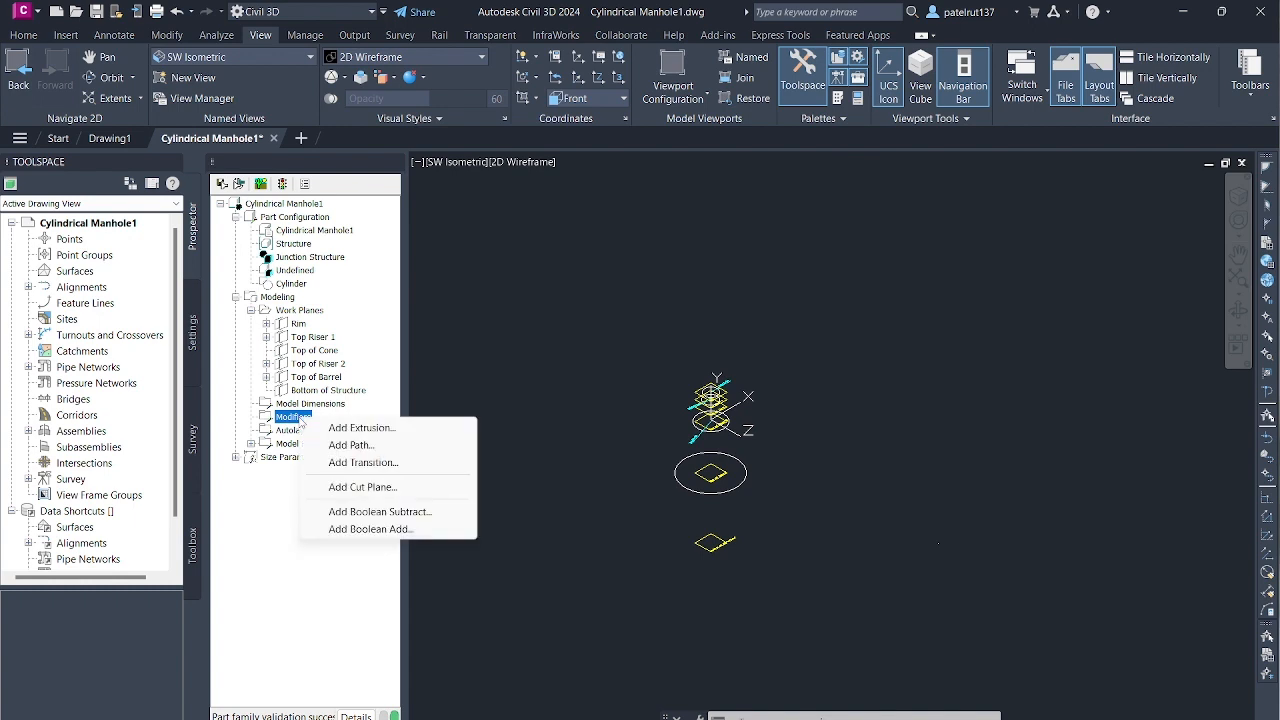
click(362, 464)
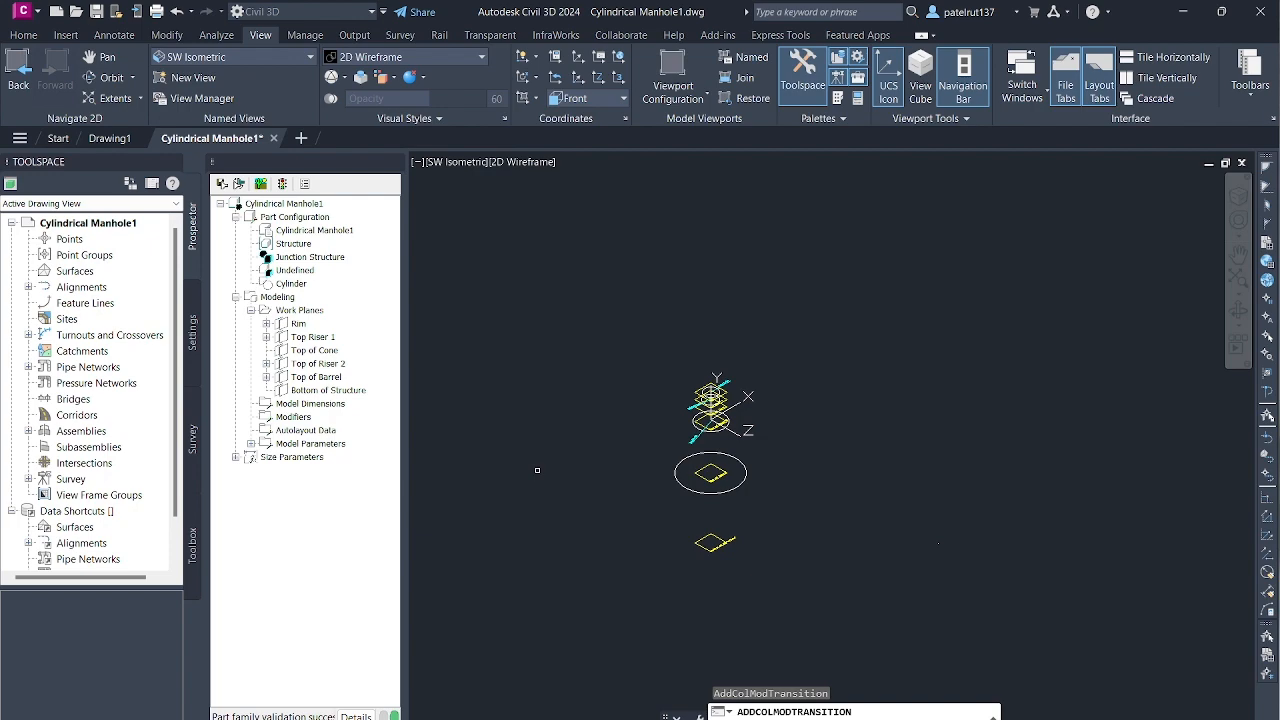
scroll(730, 490, up, 3)
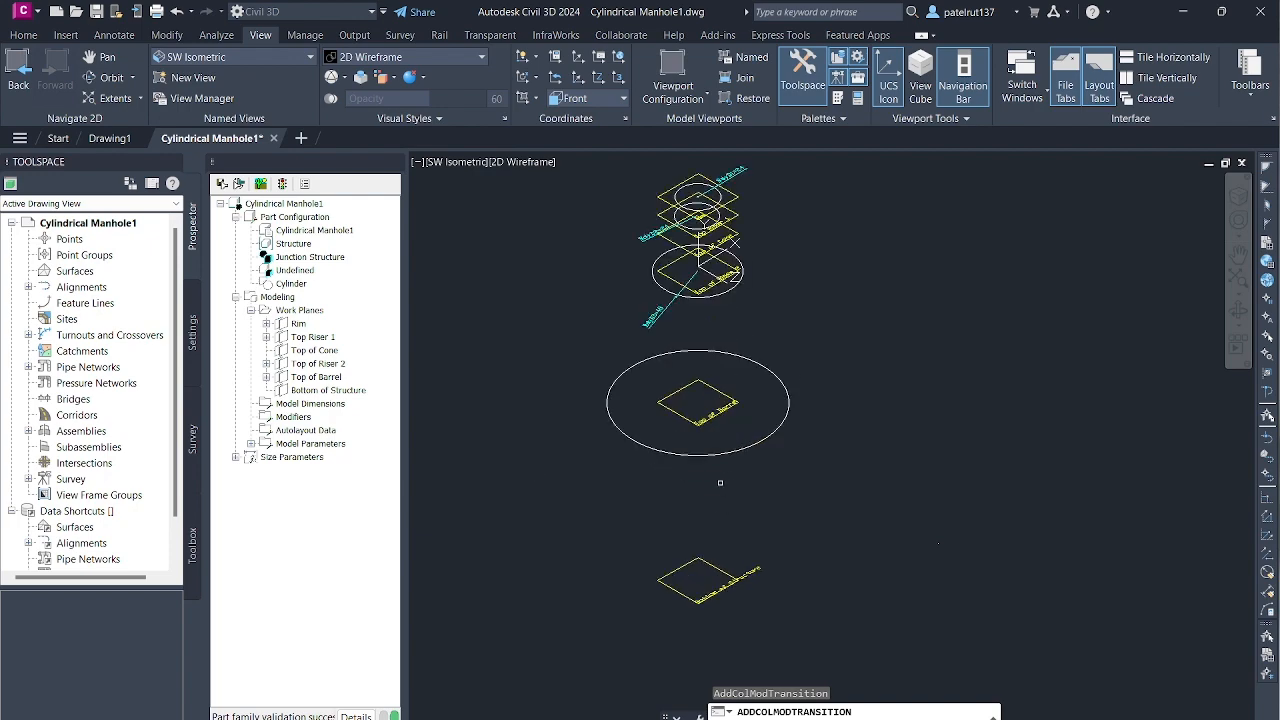
scroll(689, 267, up, 5)
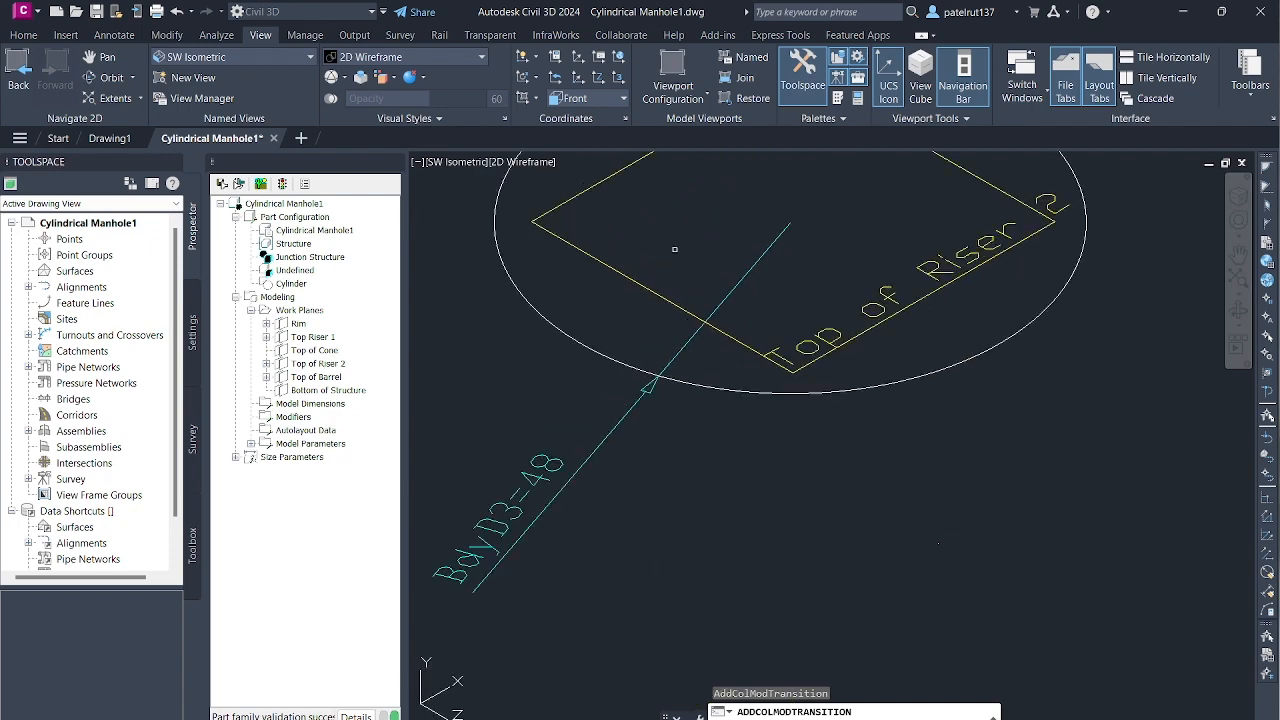
scroll(689, 267, down, 3)
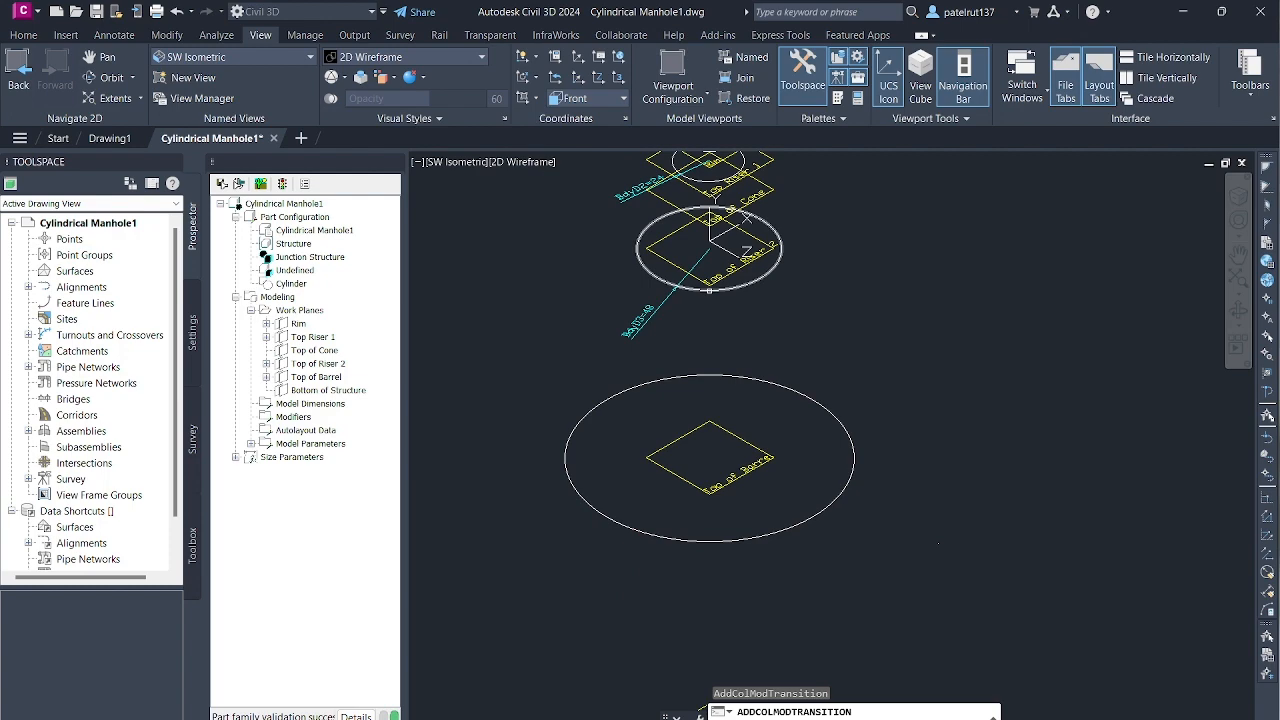
scroll(806, 154, up, 2)
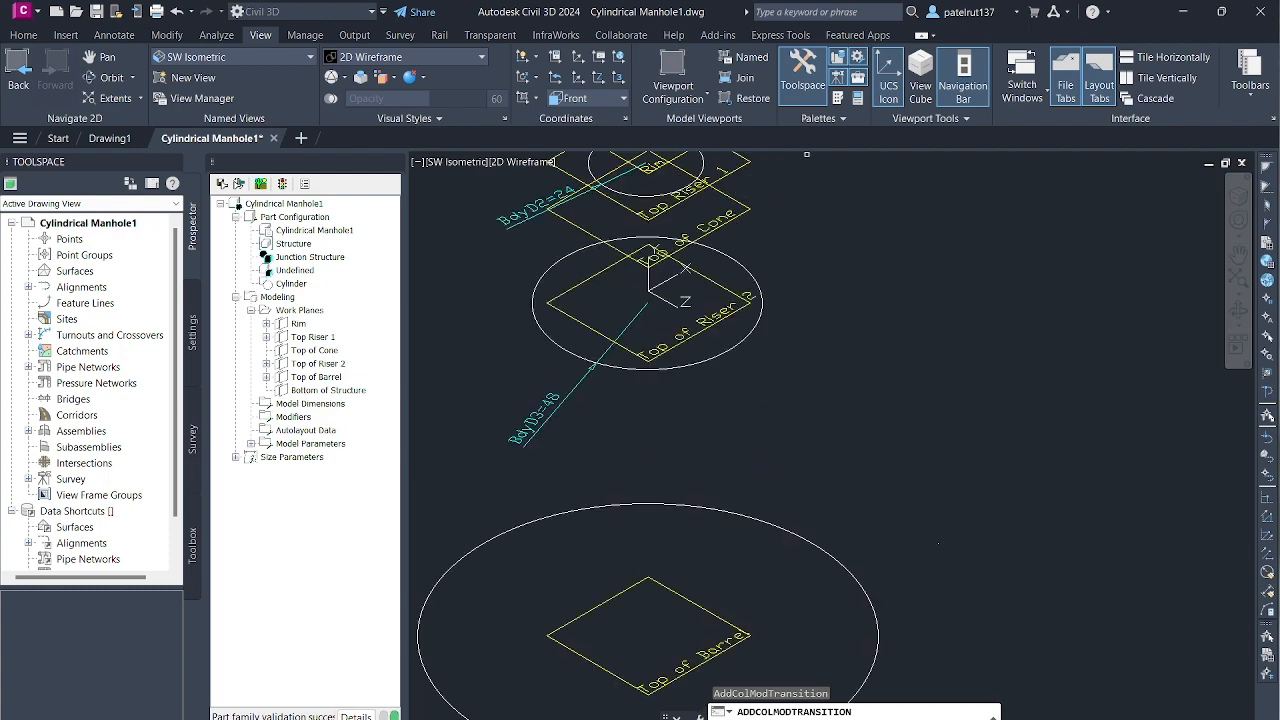
scroll(720, 185, down, 1)
scroll(640, 170, down, 1)
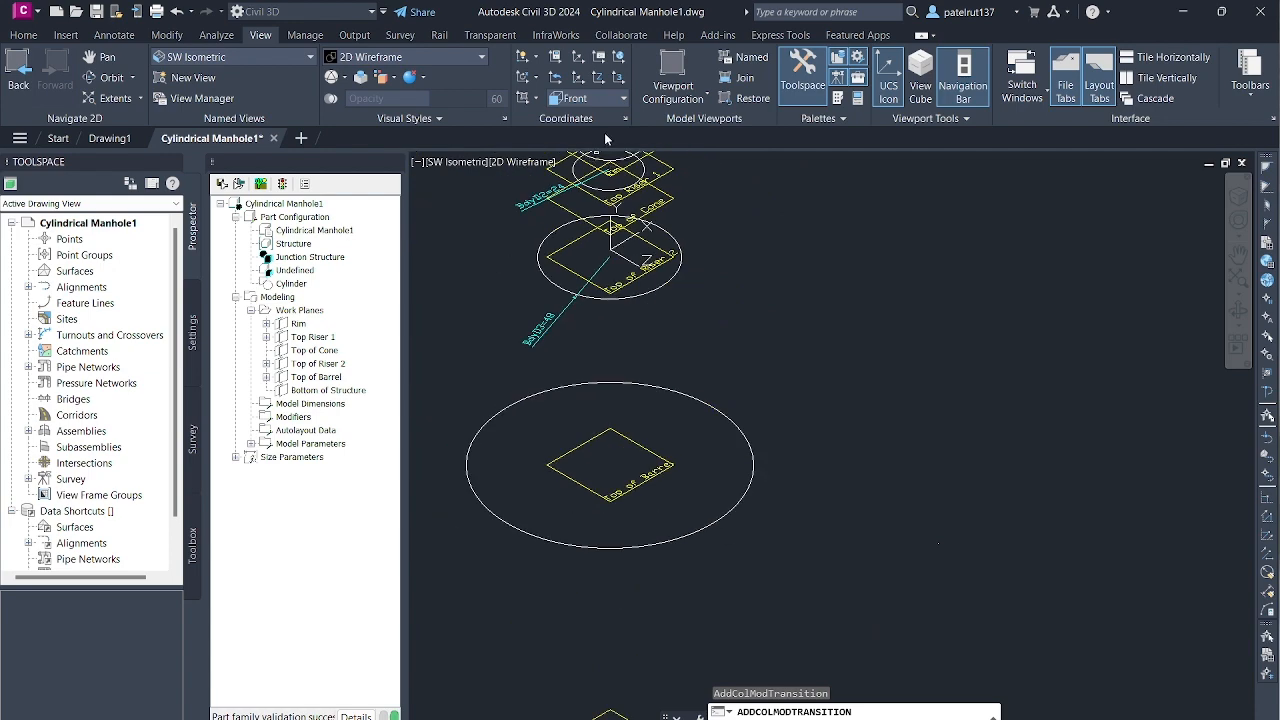
scroll(692, 190, down, 4)
scroll(693, 174, up, 3)
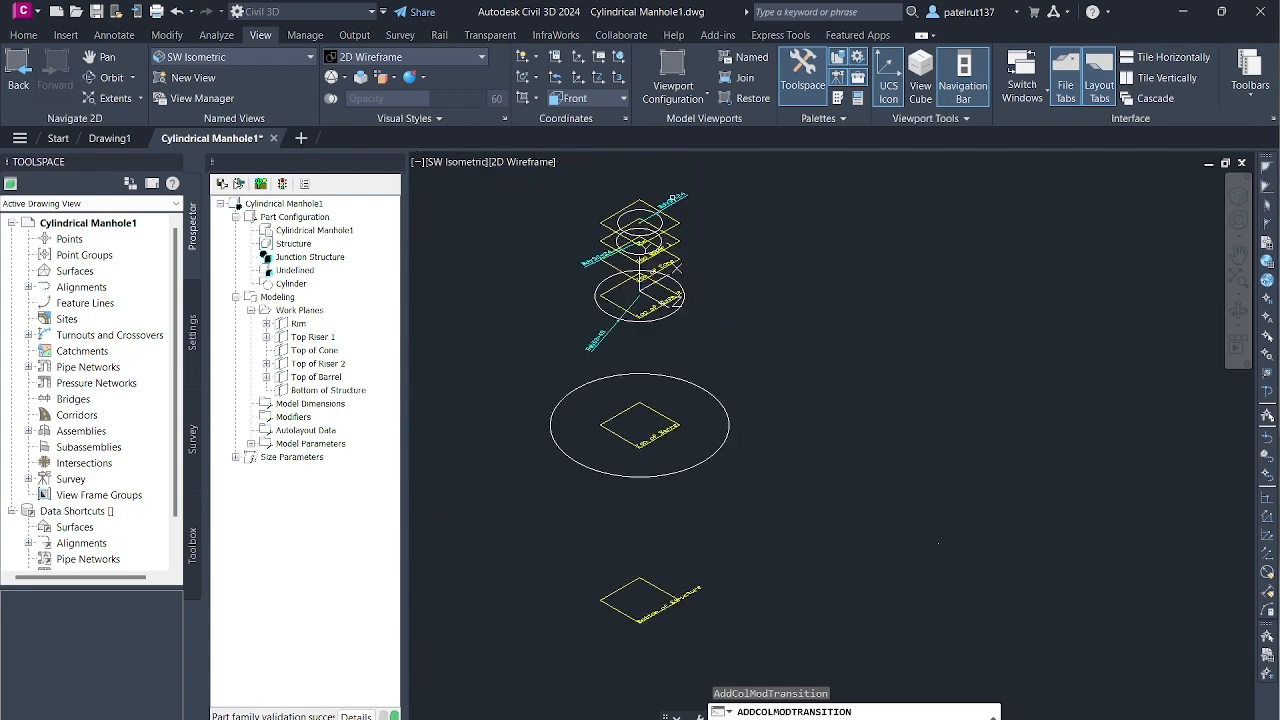
scroll(600, 225, up, 8)
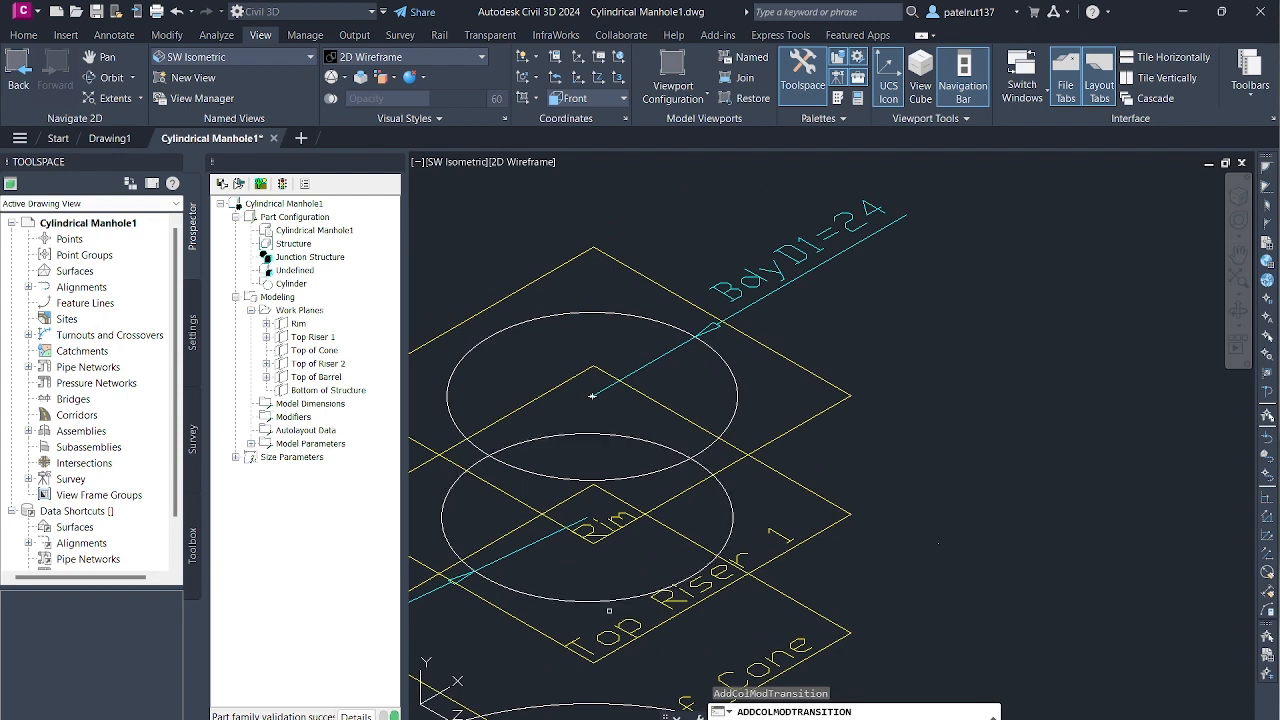
click(612, 601)
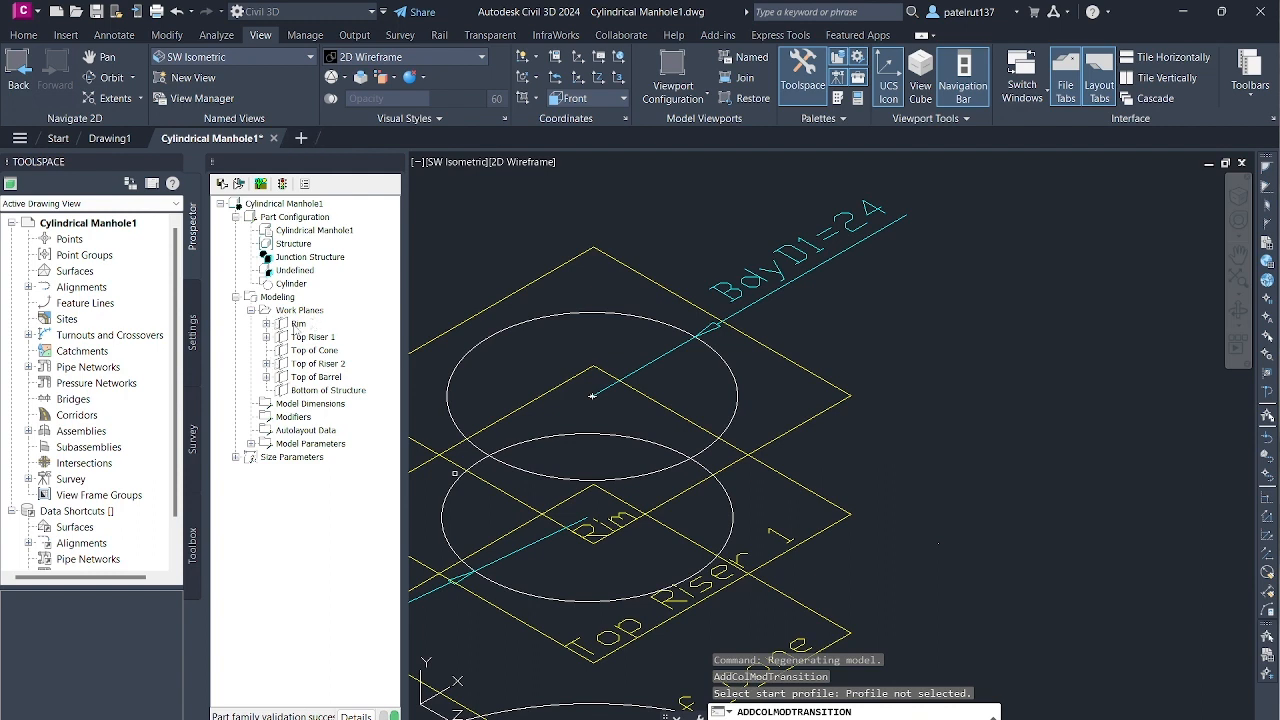
key(Escape)
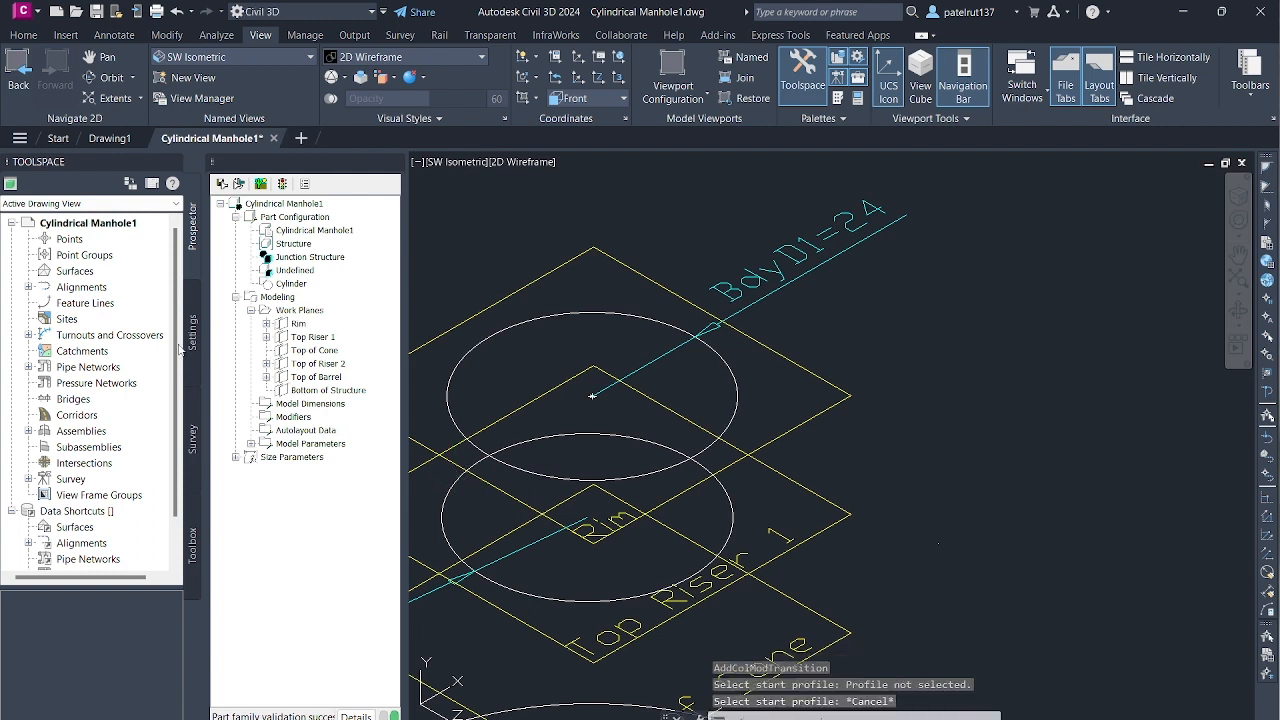
- Set the view to the Rim work plane and try to add a transition modifier starting from one of the inner circles
right_click(298, 324)
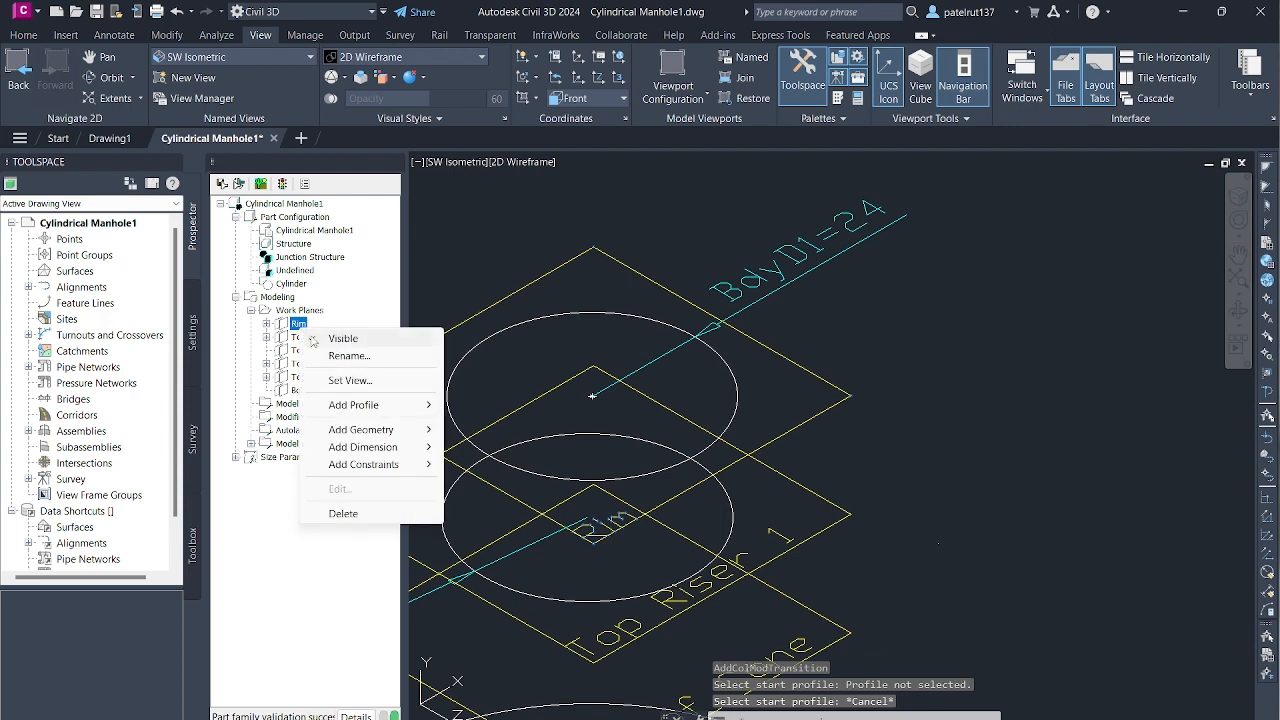
click(350, 380)
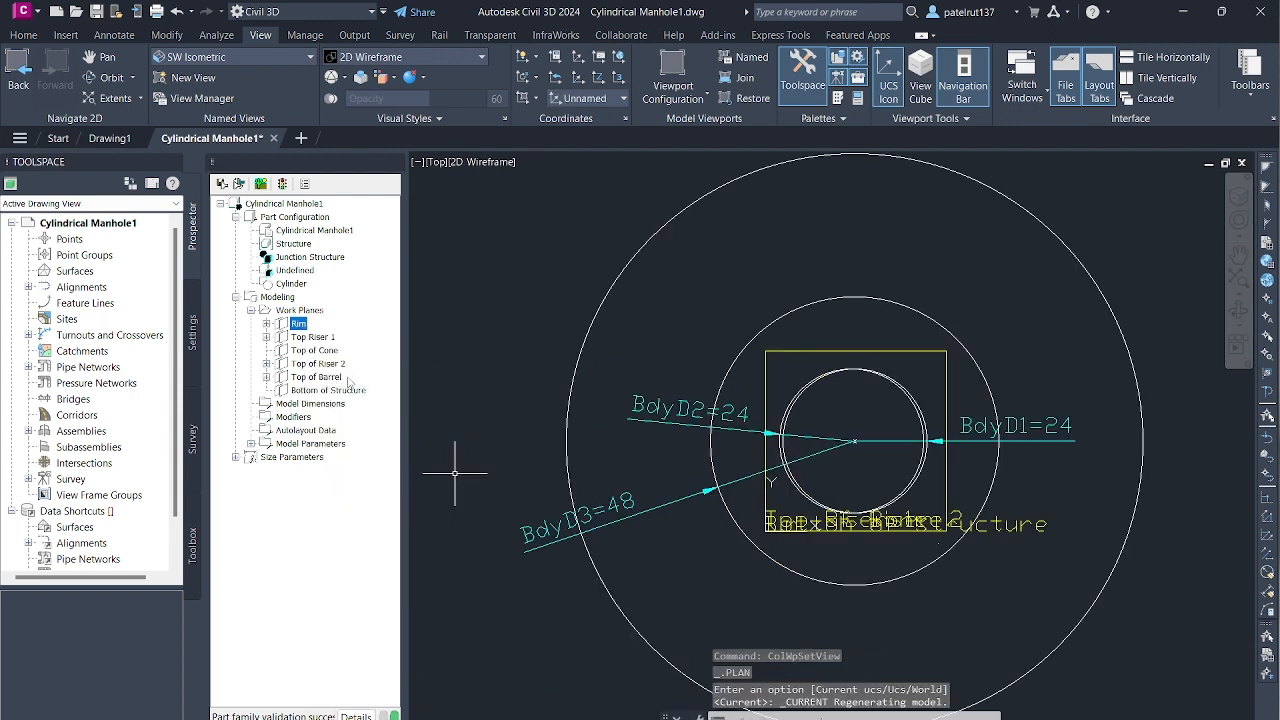
right_click(323, 340)
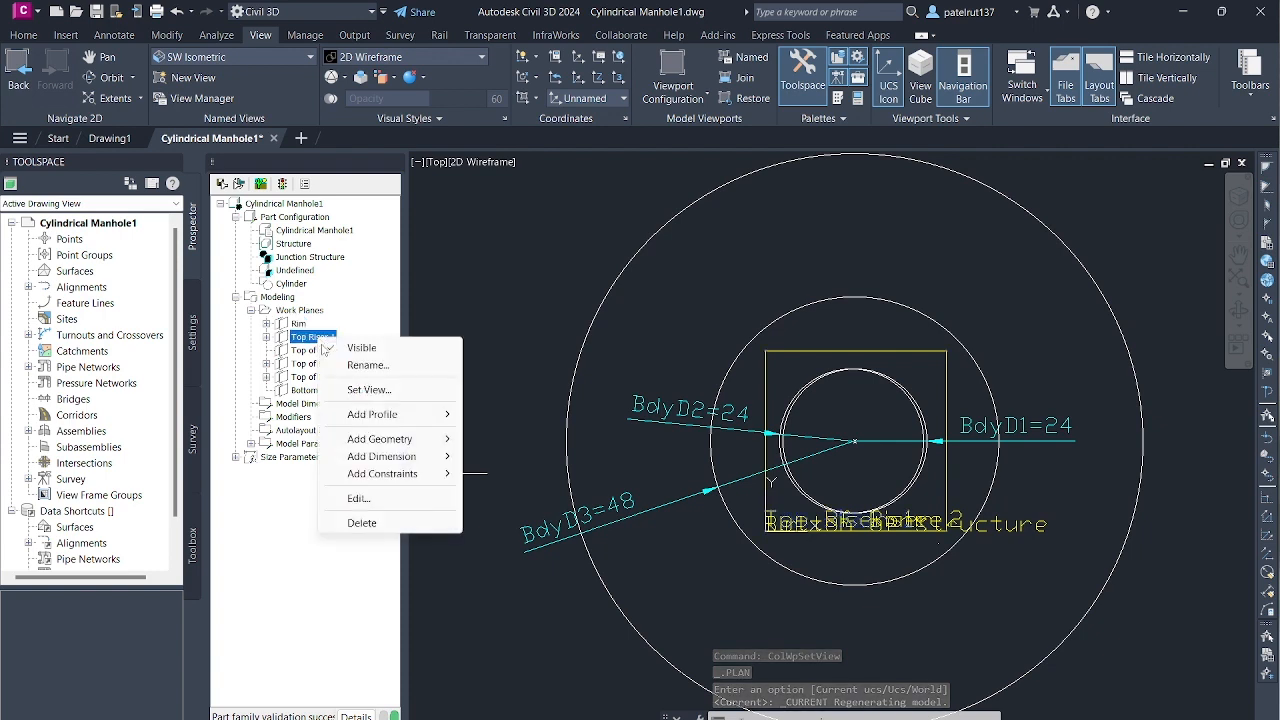
click(292, 417)
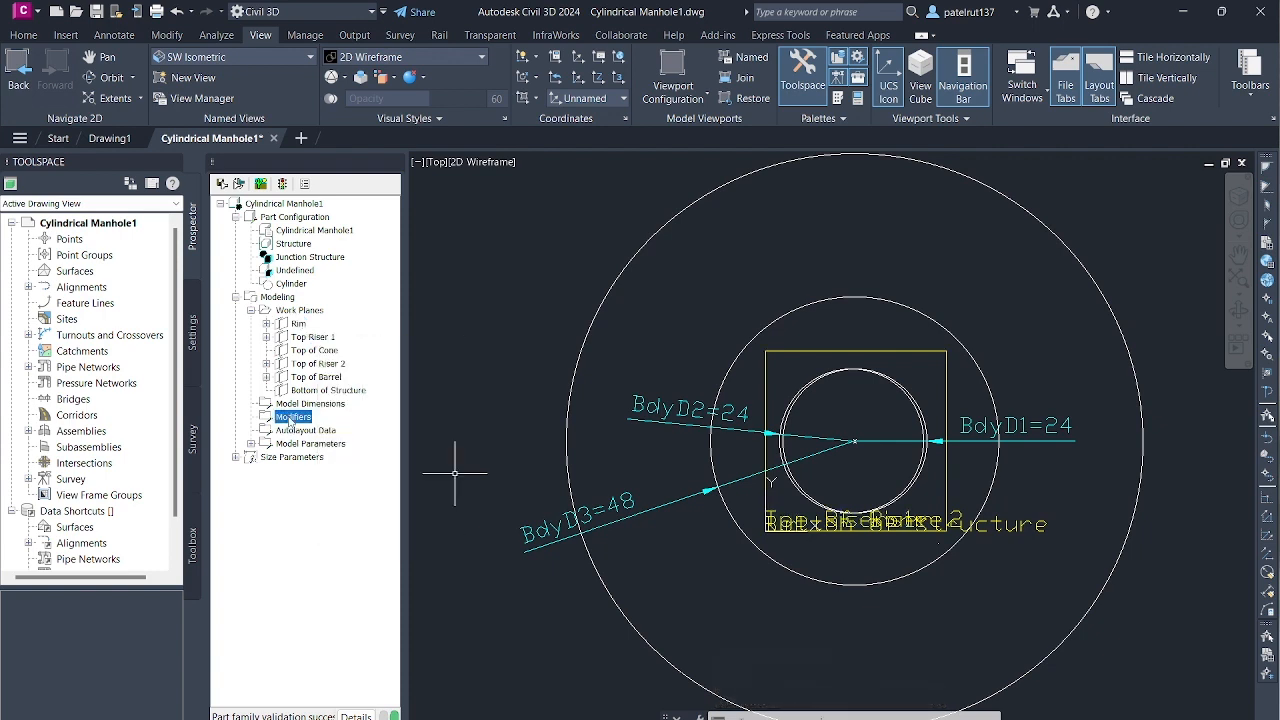
right_click(290, 421)
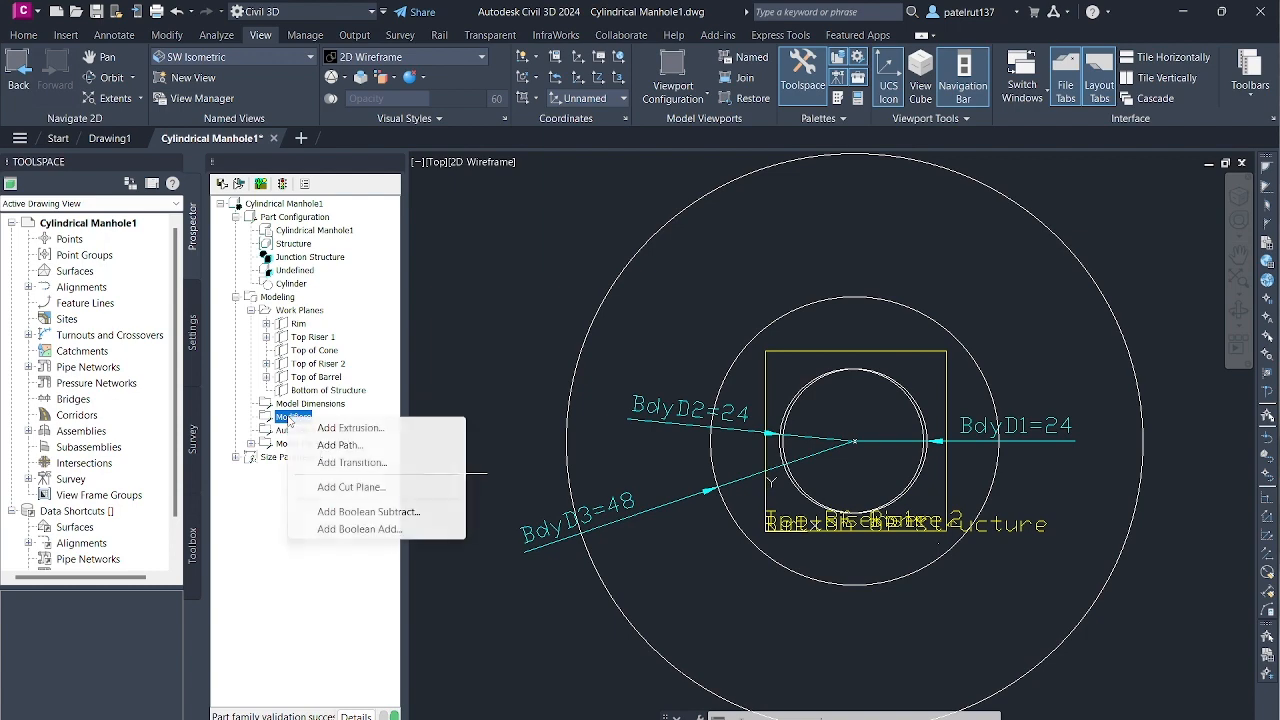
click(352, 463)
scroll(884, 493, up, 4)
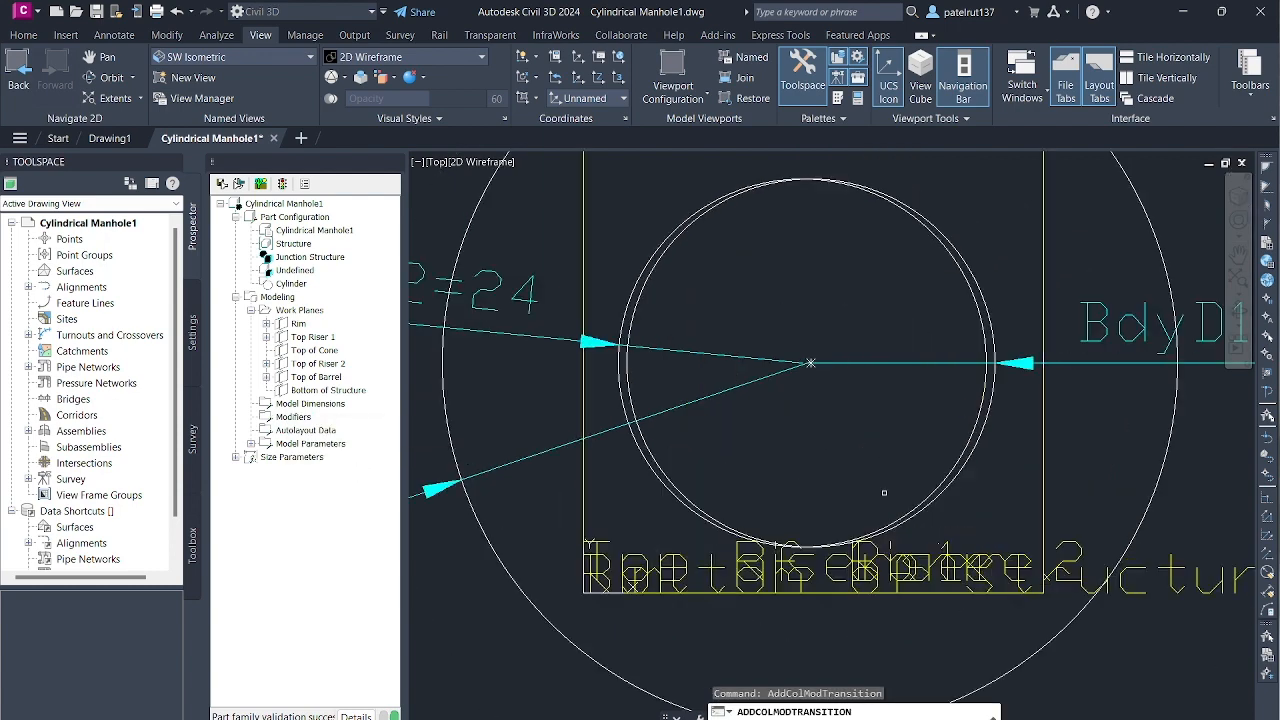
scroll(884, 493, down, 3)
scroll(805, 460, up, 3)
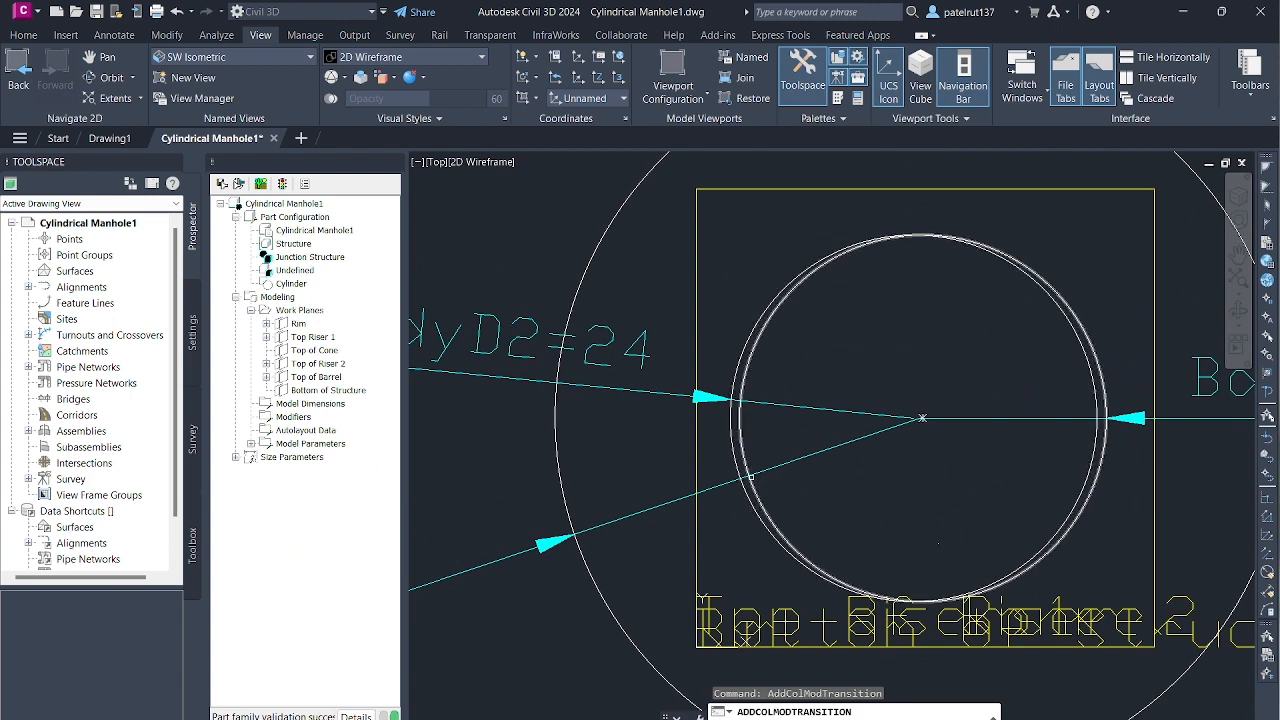
click(751, 477)
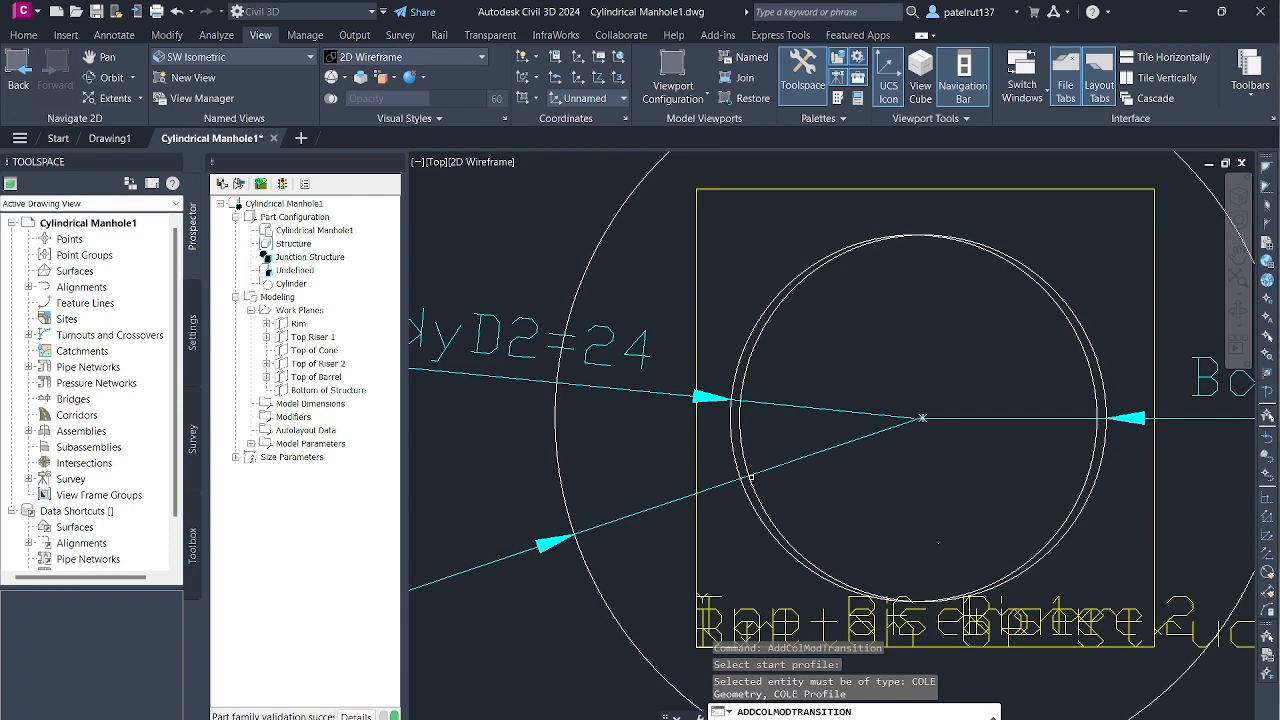
- Switch the drawing to the Top view and from there to the Front view
click(310, 57)
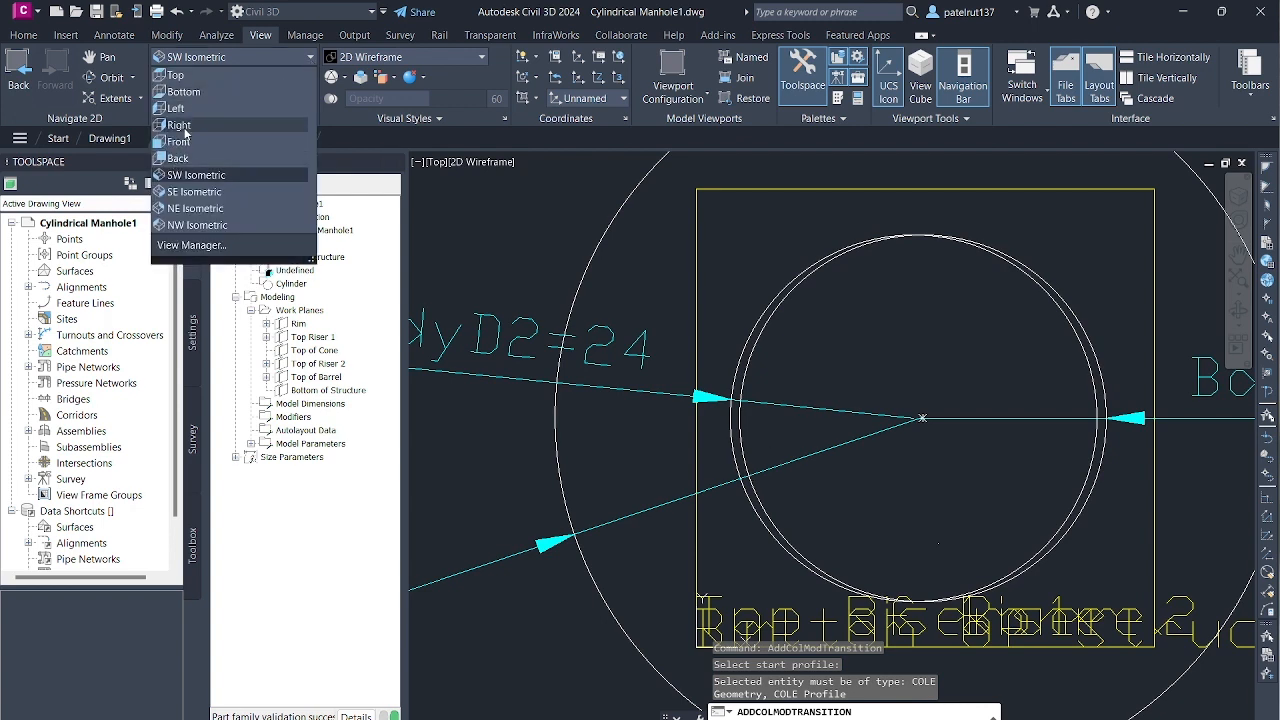
click(222, 72)
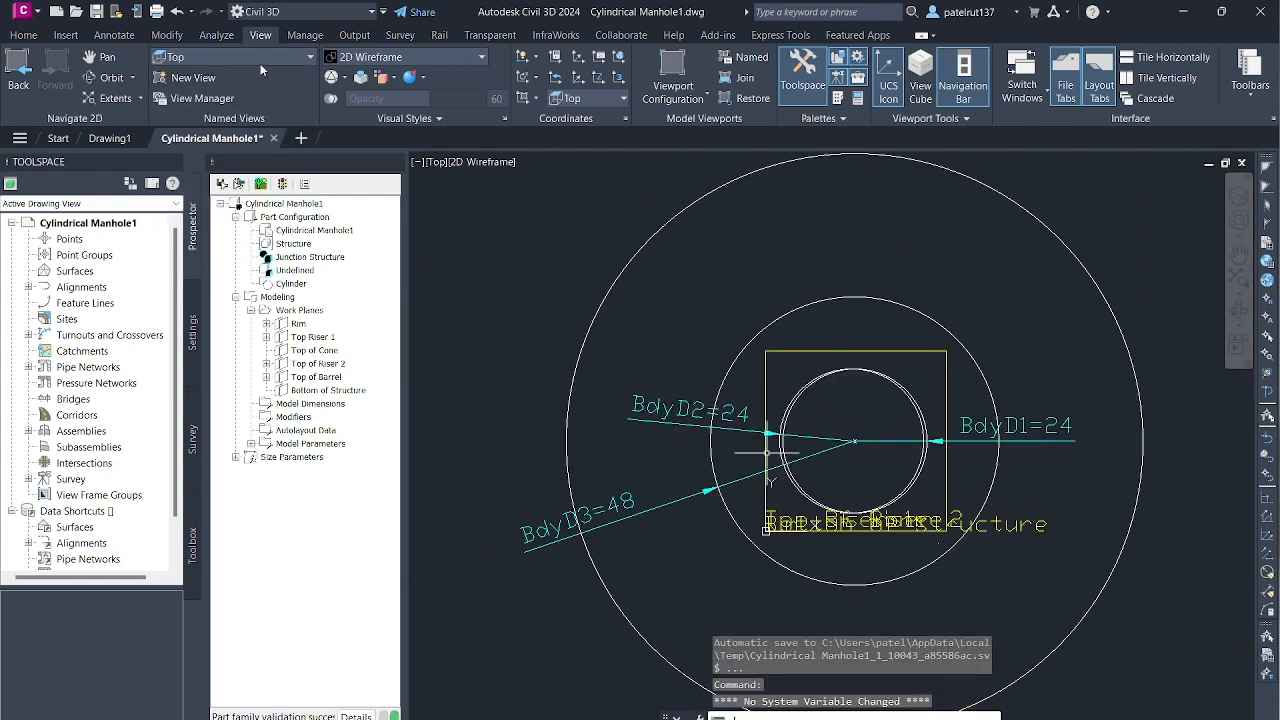
click(262, 60)
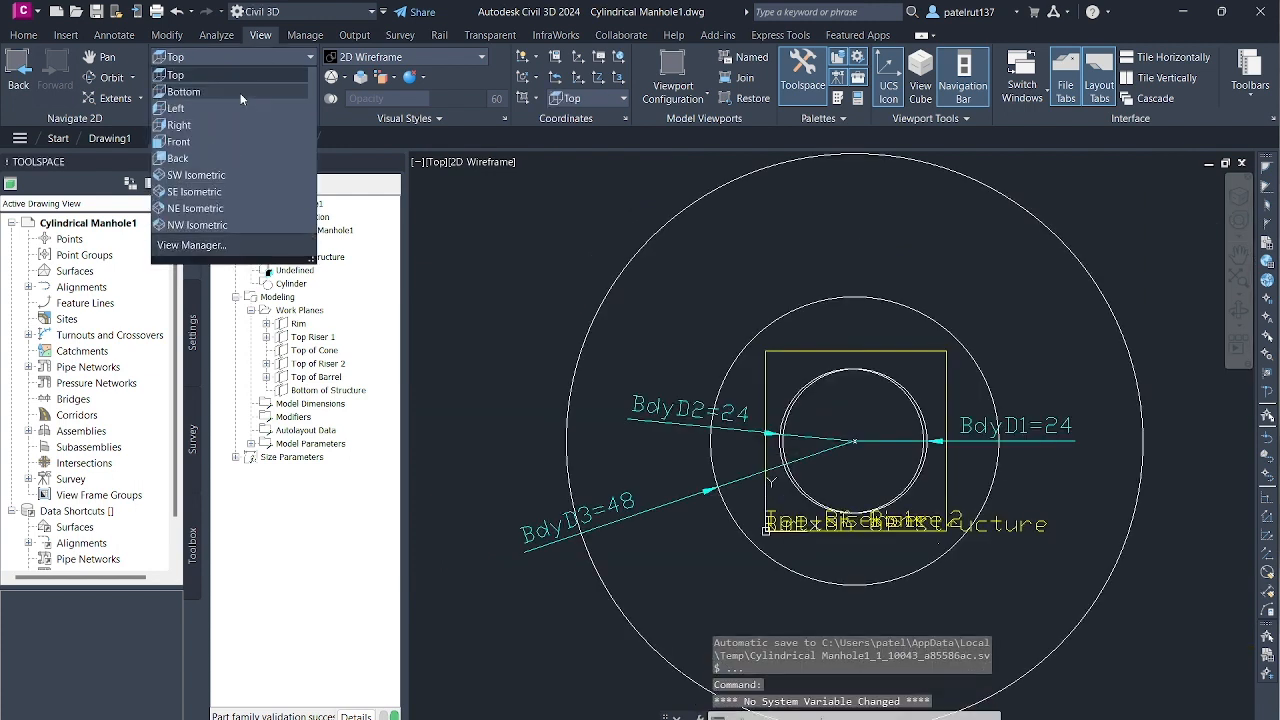
click(180, 142)
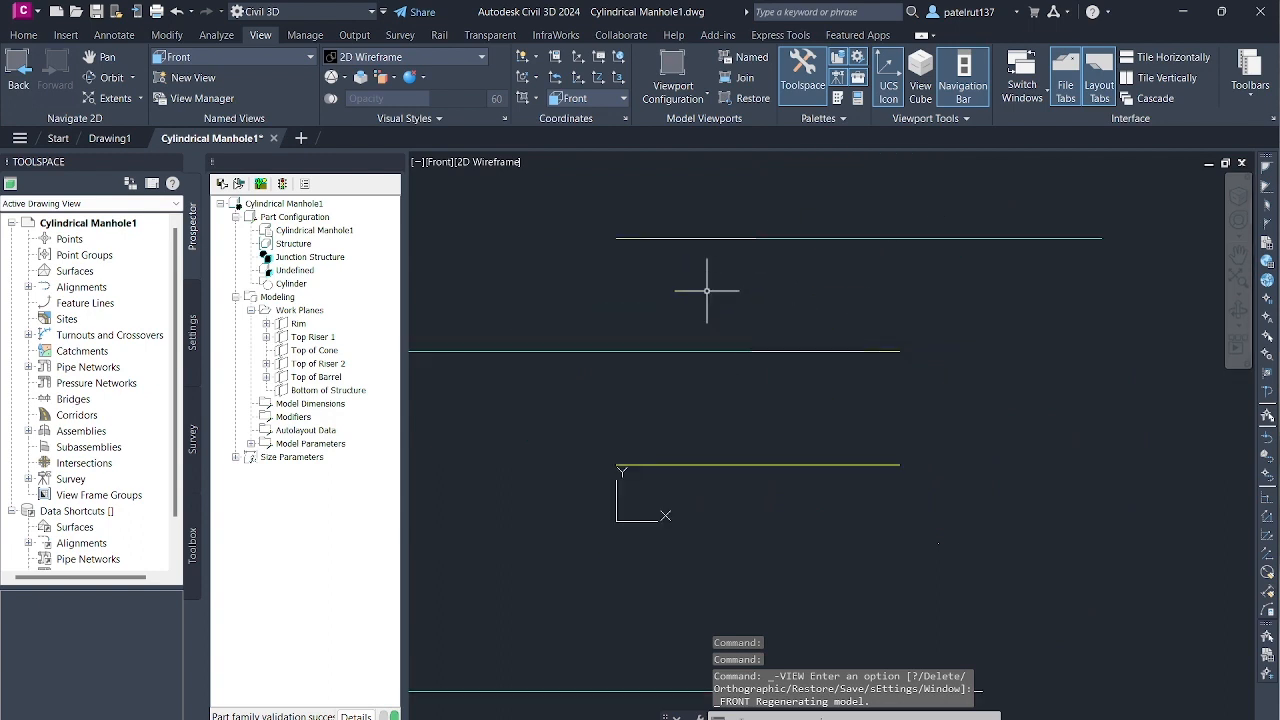
- Try to add a transition modifier in the Front view, picking the start profile from the edge-on lines of the stacked work planes
click(296, 418)
right_click(298, 424)
click(370, 463)
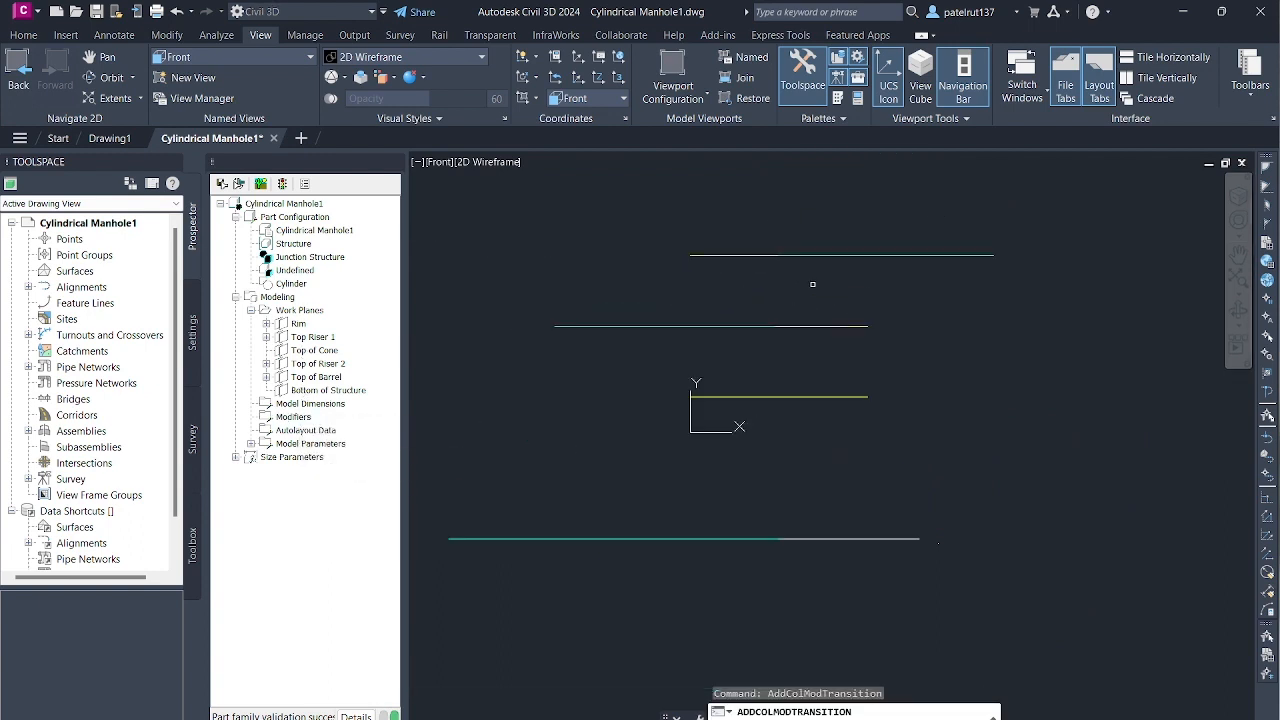
scroll(789, 310, up, 4)
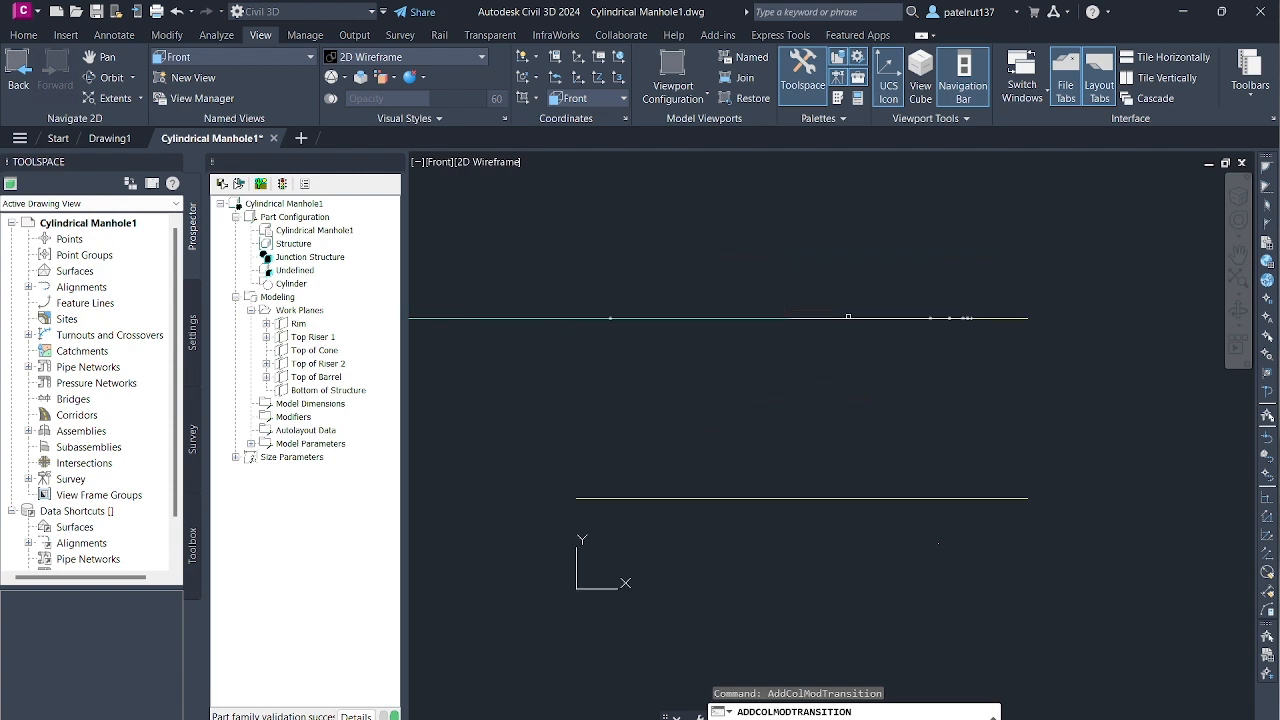
click(845, 317)
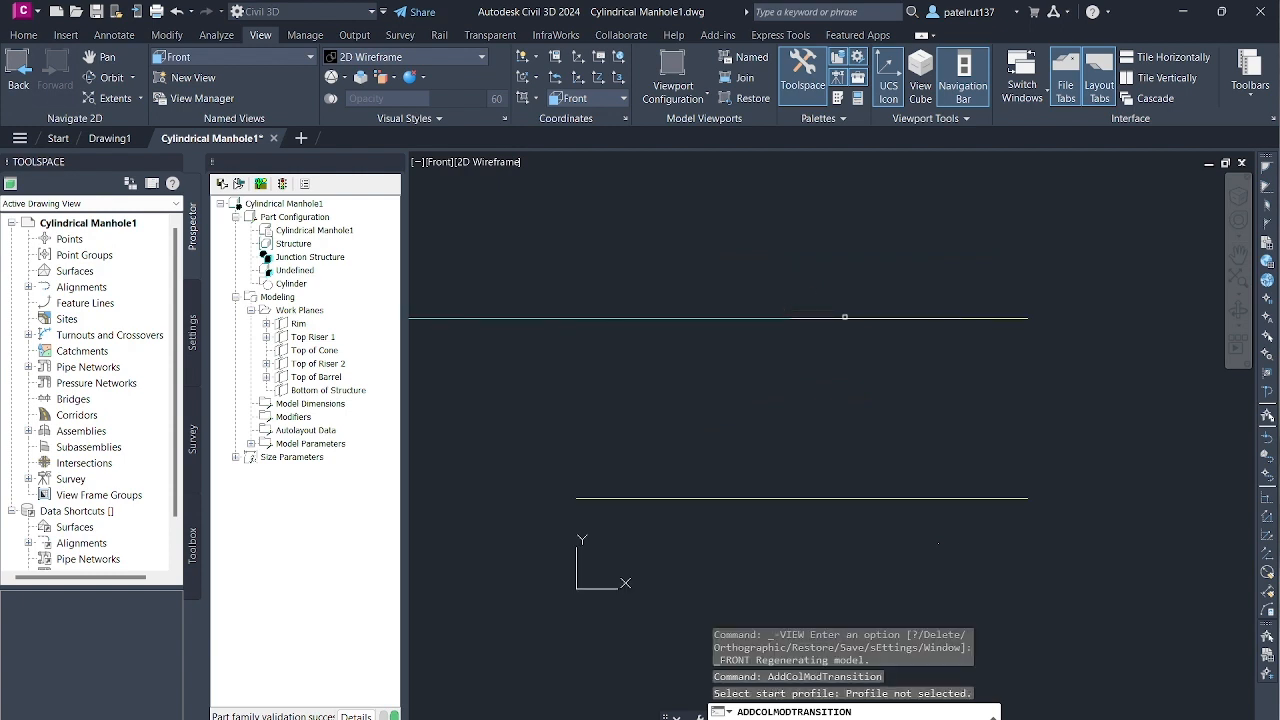
click(1007, 317)
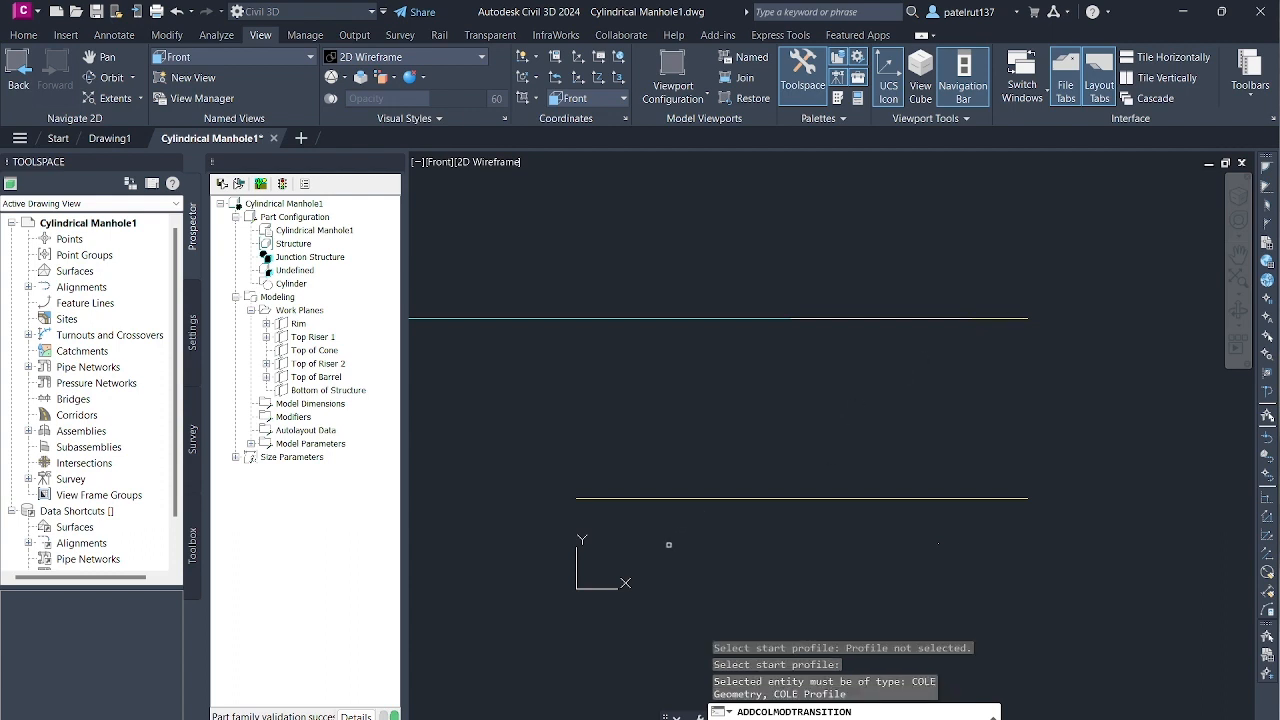
click(692, 497)
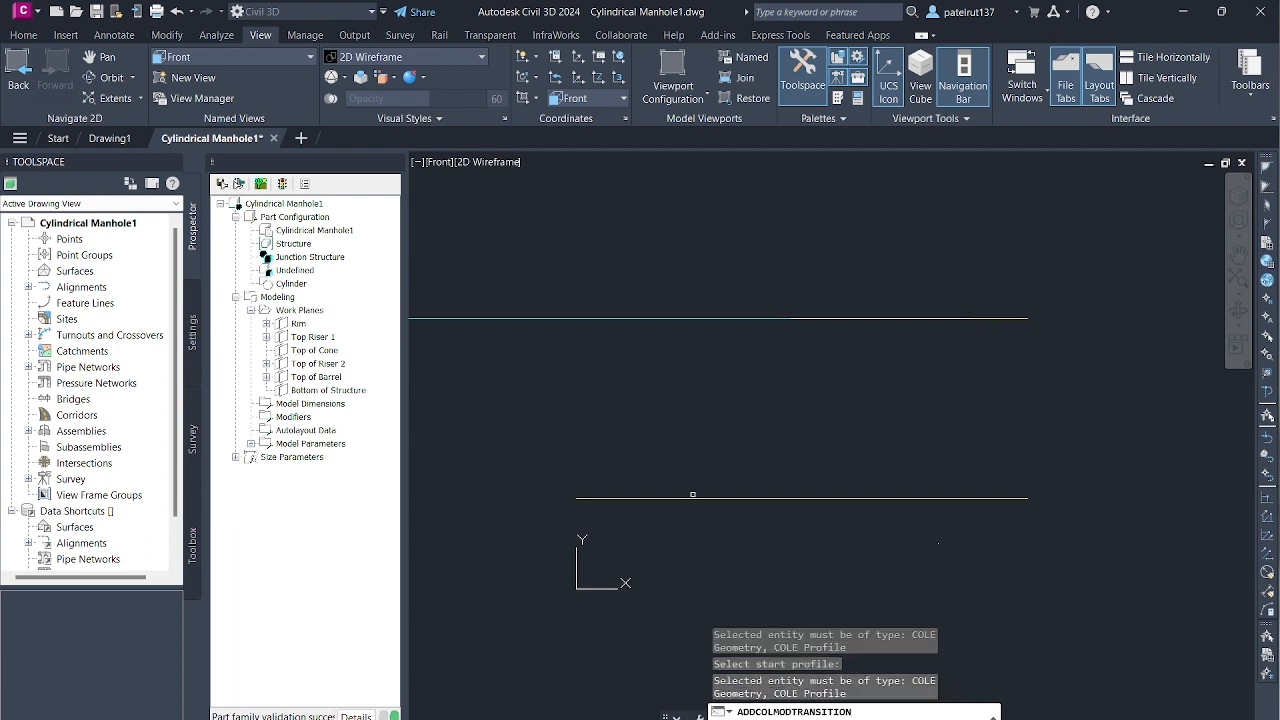
scroll(692, 492, down, 2)
click(646, 506)
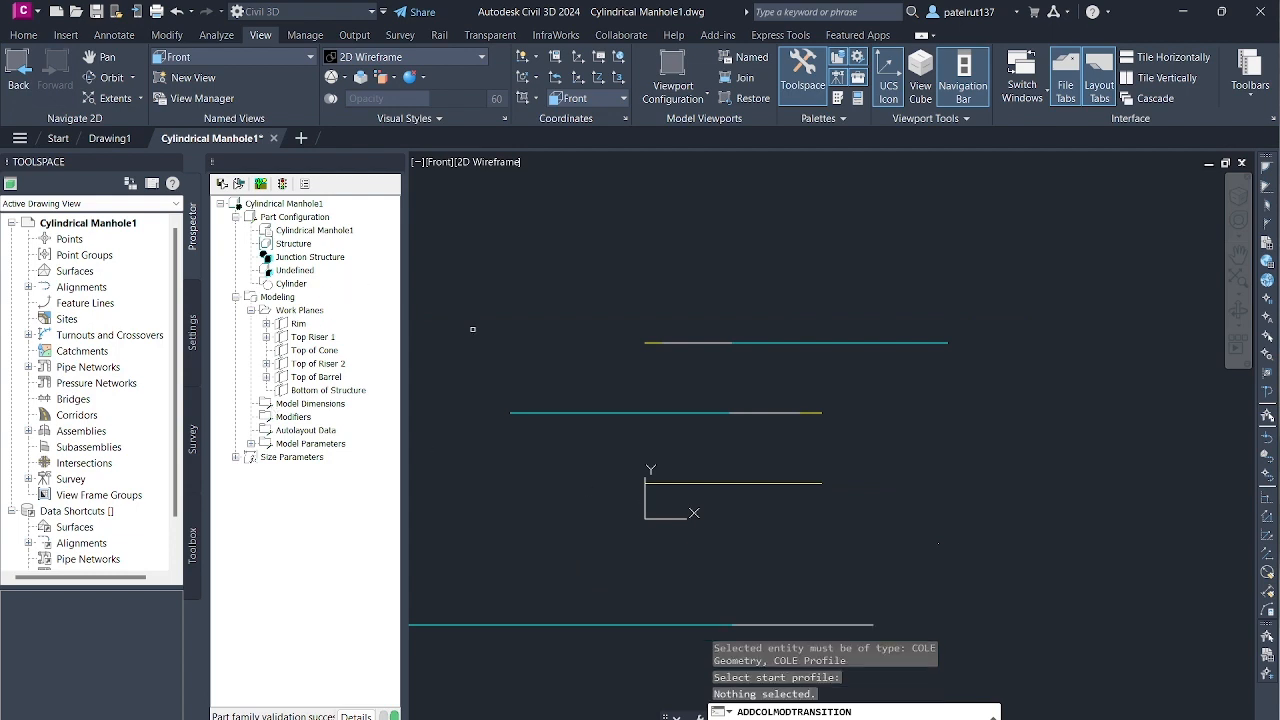
key(Escape)
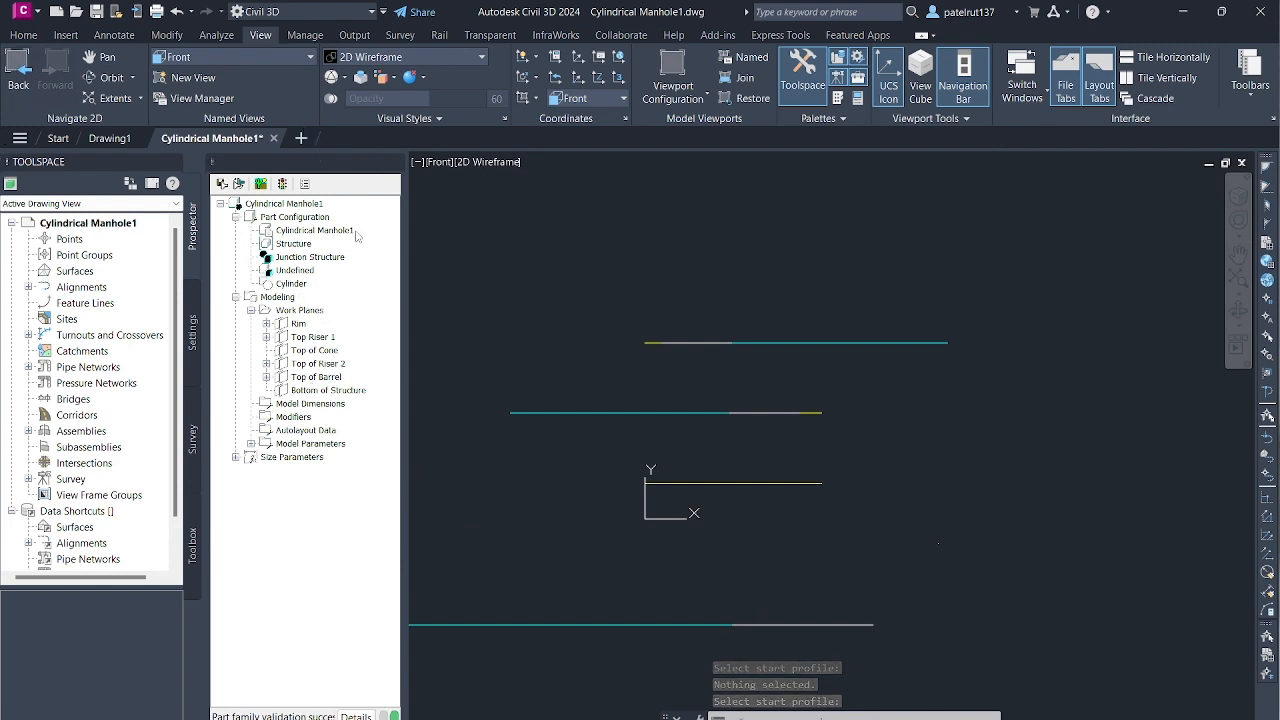
- Set the view to the Rim work plane and begin a transition modifier with the inner circle at the BdyD1 dimension as start profile
right_click(298, 324)
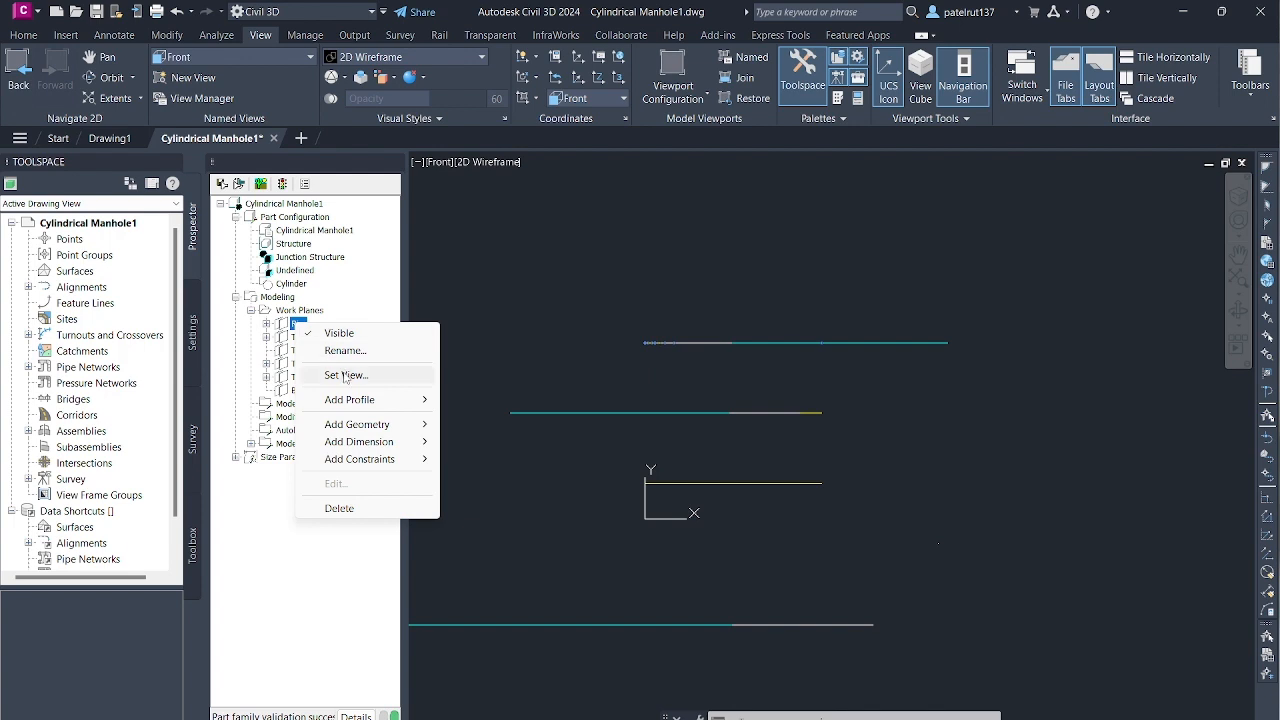
click(345, 376)
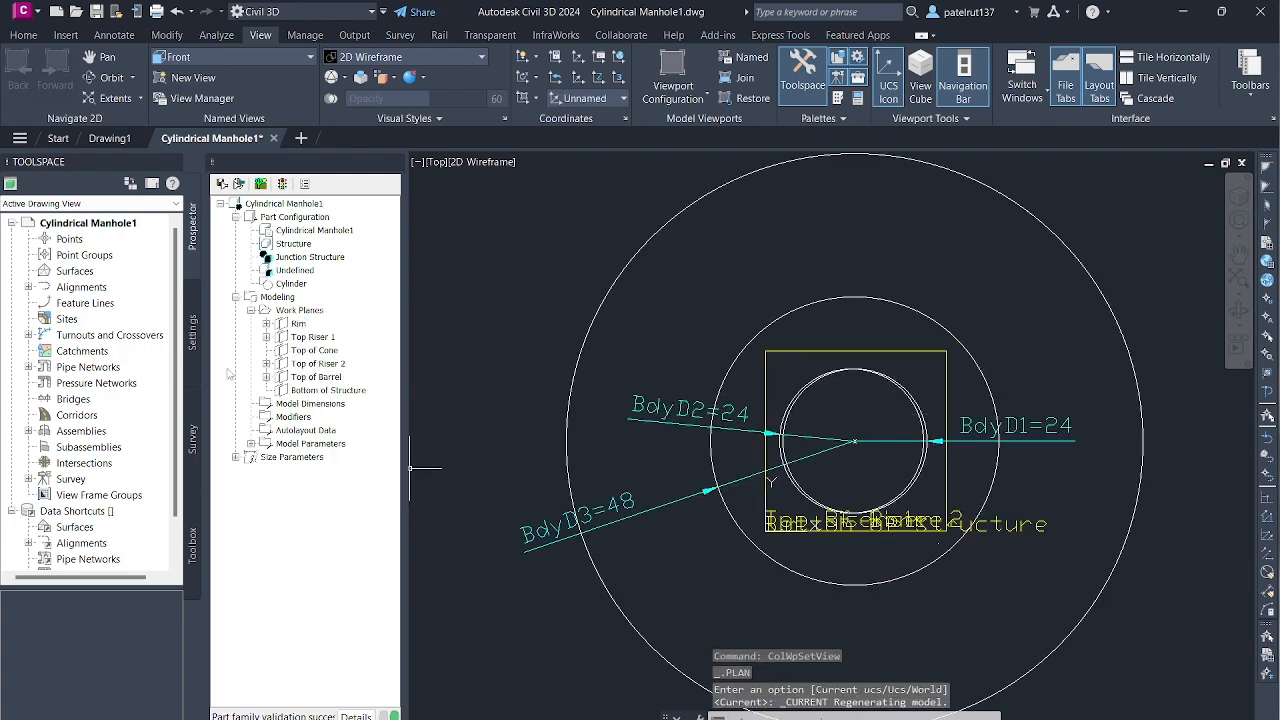
click(300, 418)
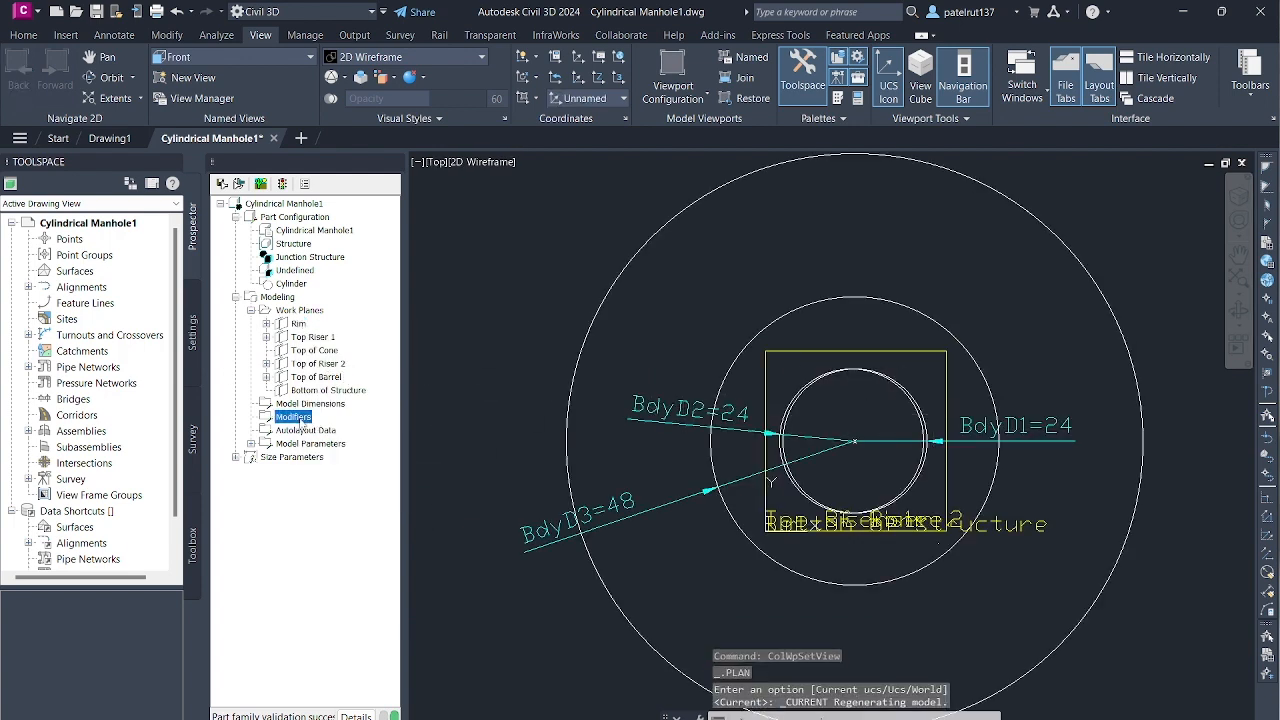
right_click(300, 418)
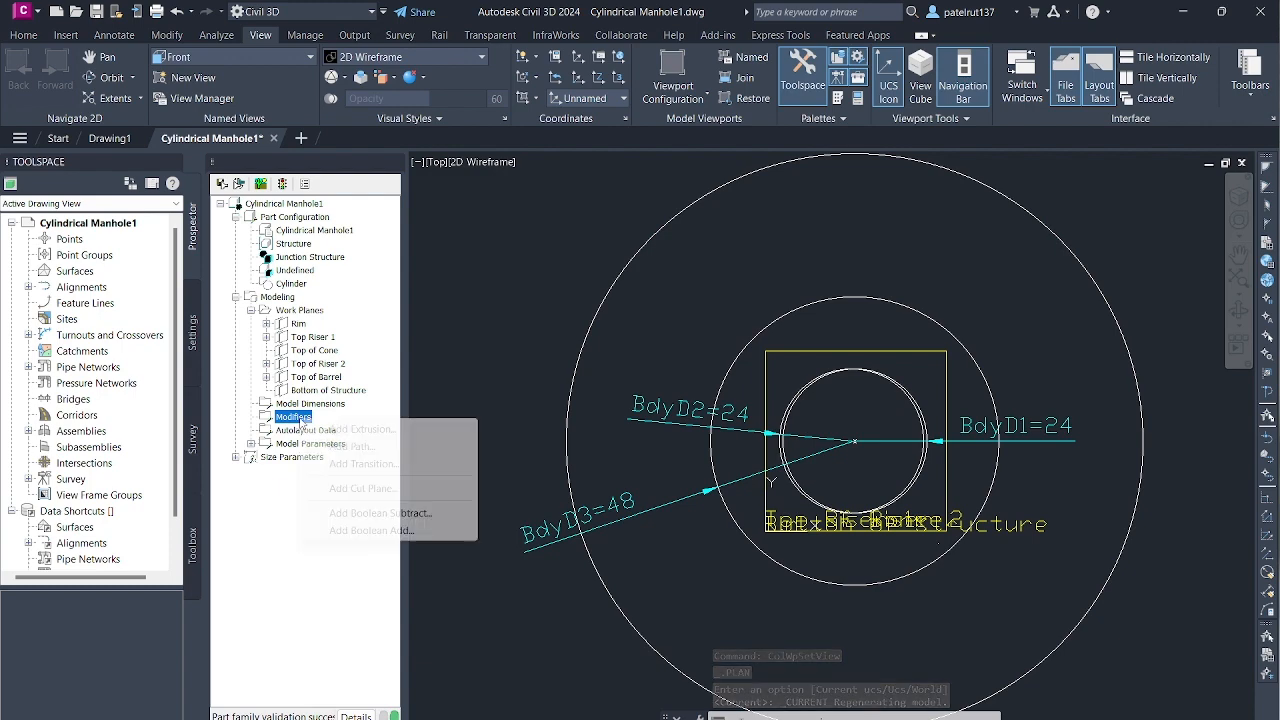
click(366, 464)
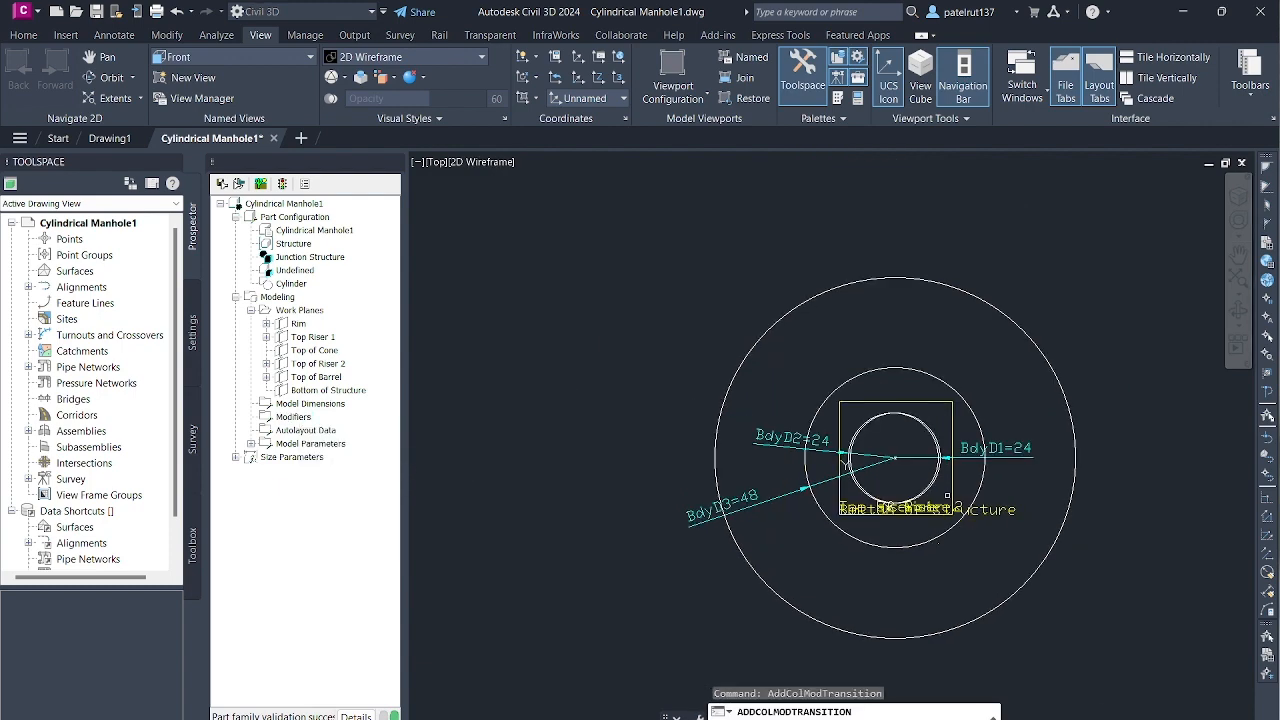
scroll(908, 486, up, 3)
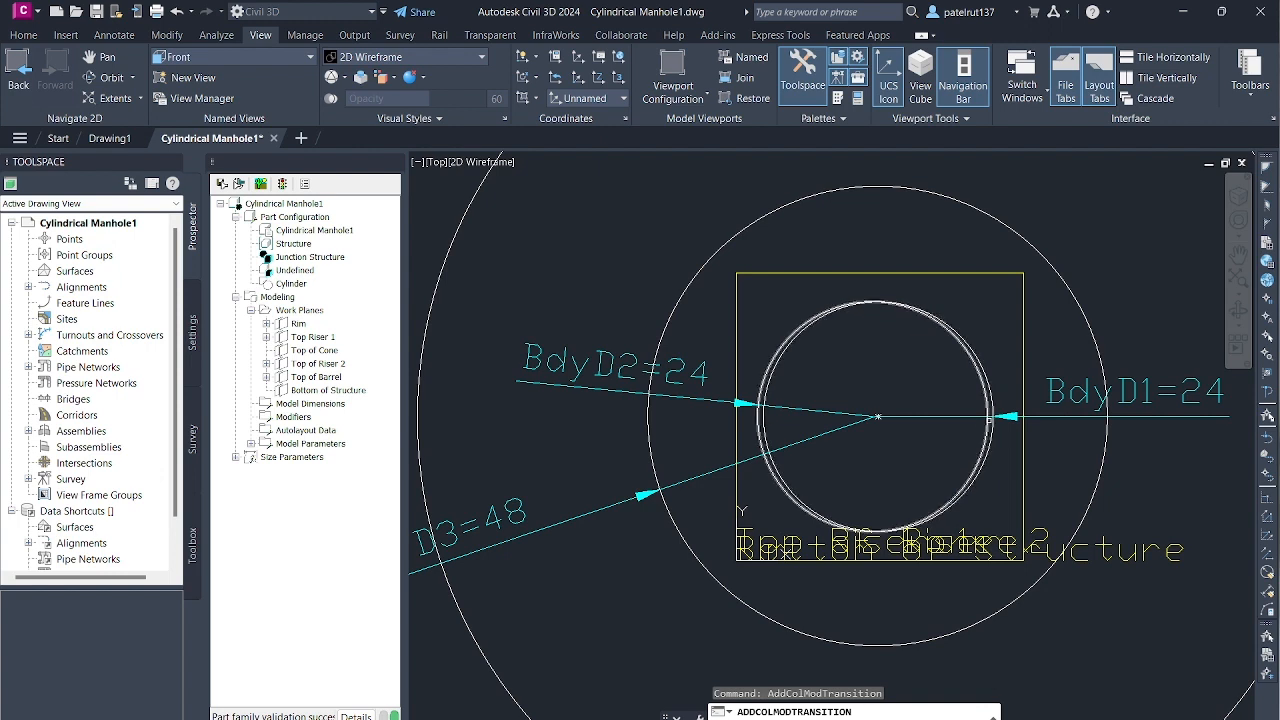
click(991, 421)
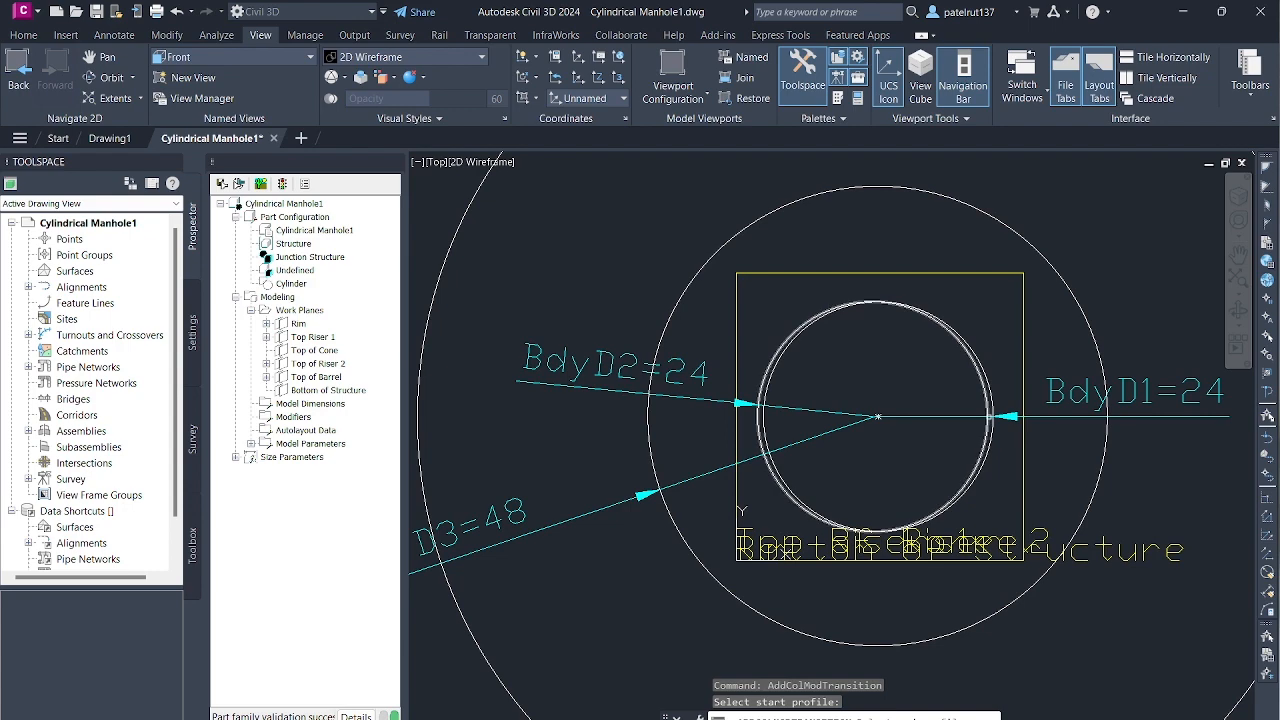
- Complete the transition modifier by choosing the middle circle, dimensioned BdyD3=48, as the end profile
click(989, 417)
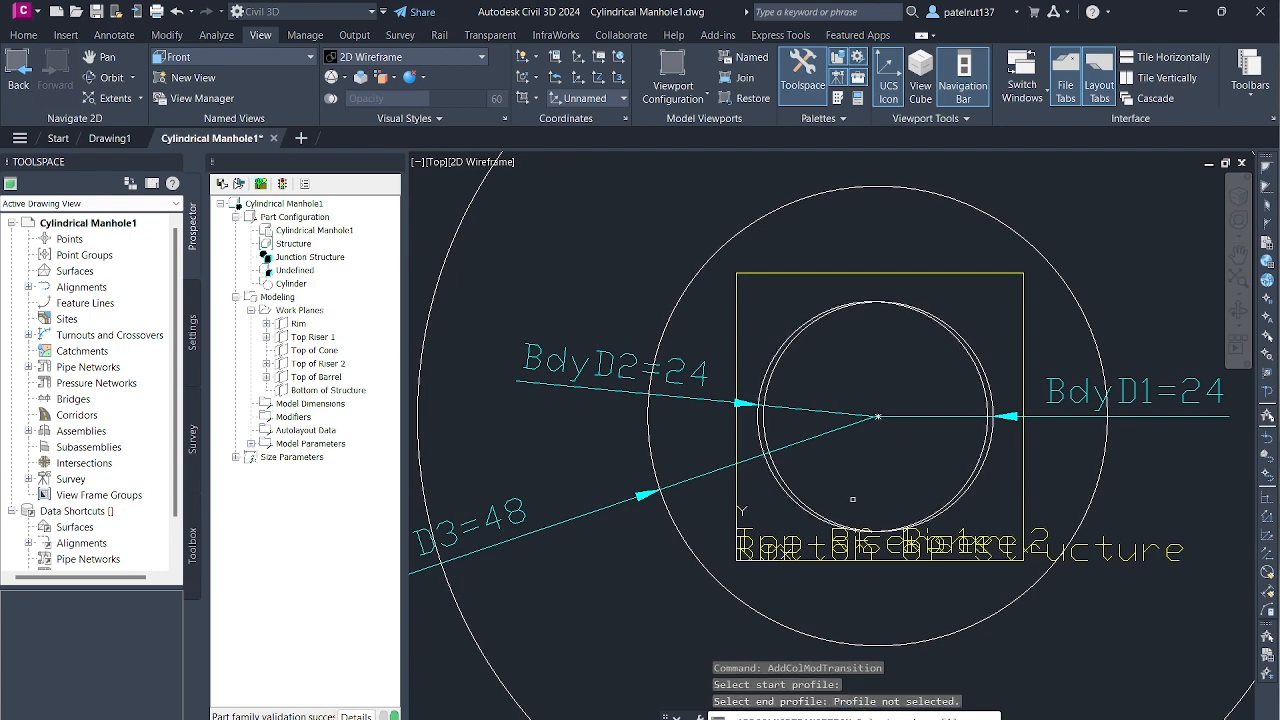
scroll(864, 552, up, 4)
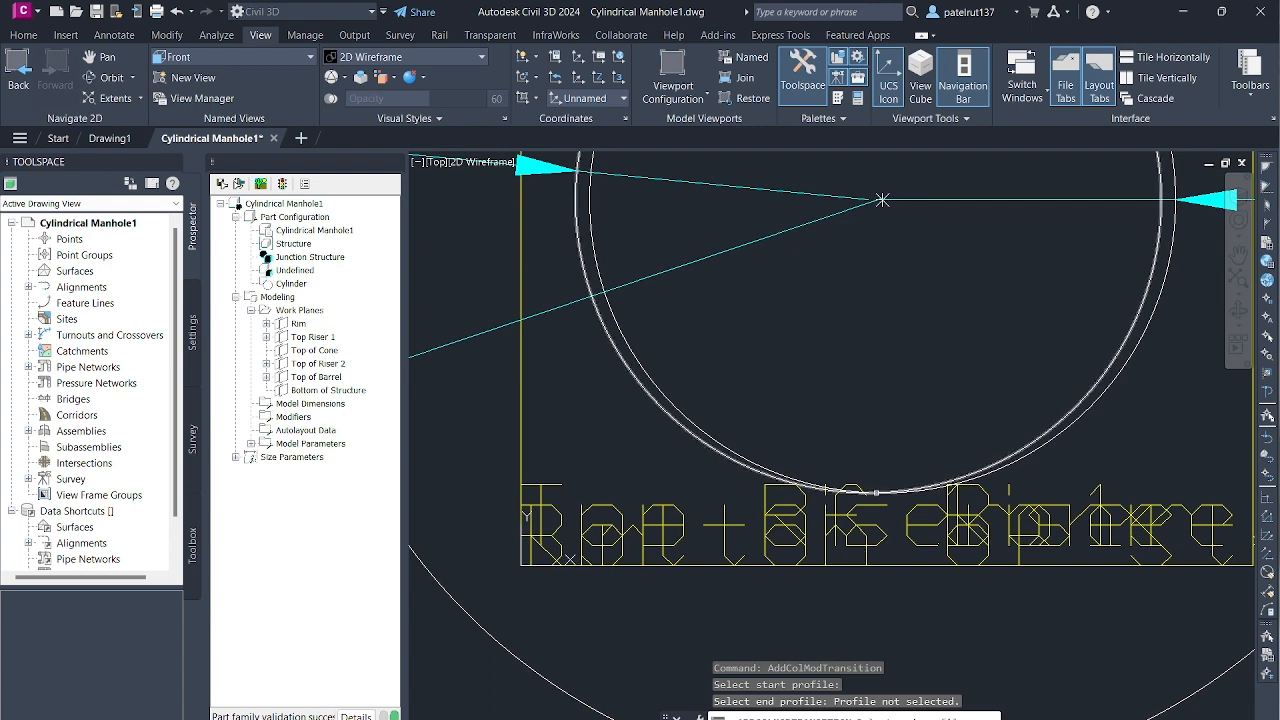
click(881, 200)
scroll(640, 549, down, 2)
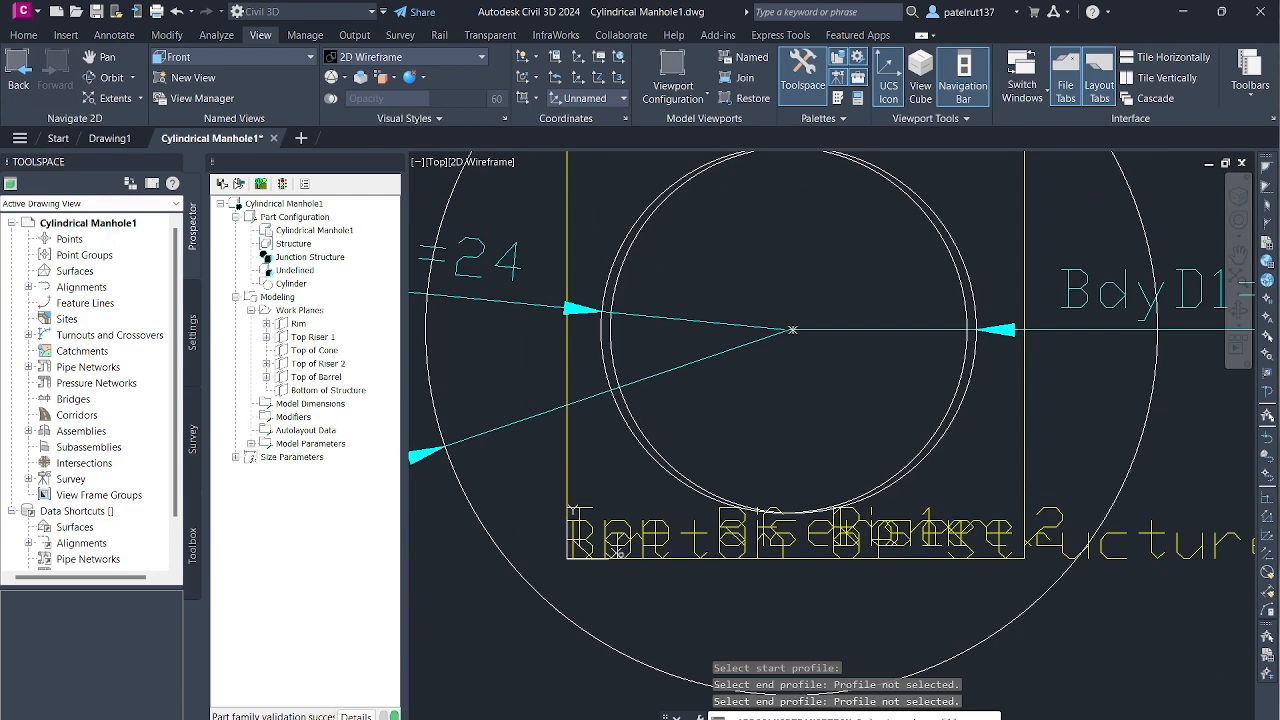
click(516, 564)
scroll(968, 345, down, 4)
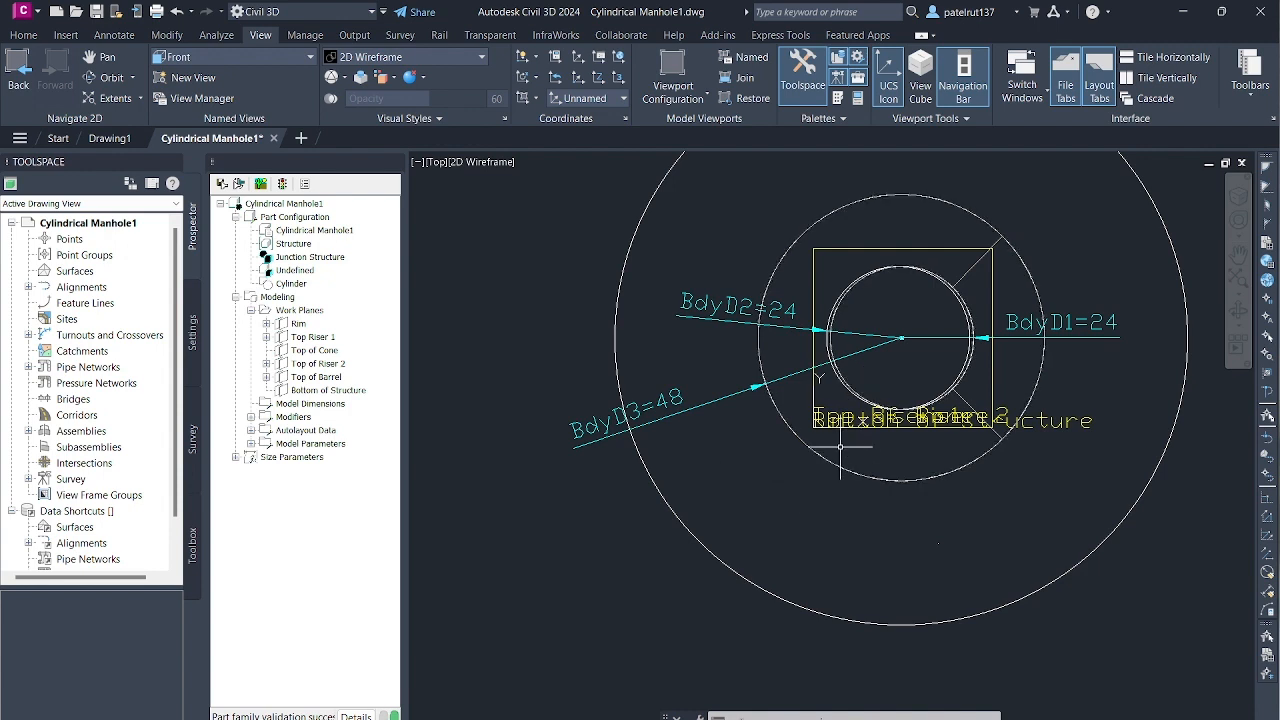
- Select the new transition between the inner and middle circles and examine the commands offered for it
right_click(848, 392)
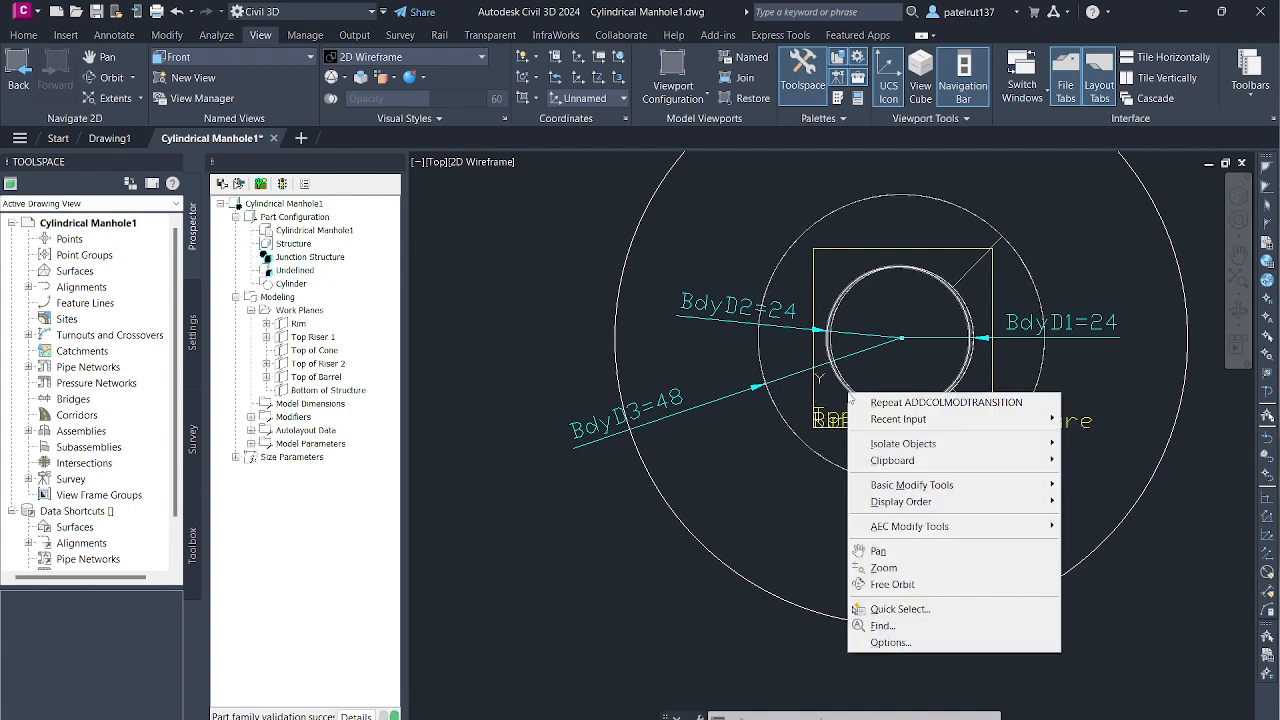
click(849, 394)
click(856, 382)
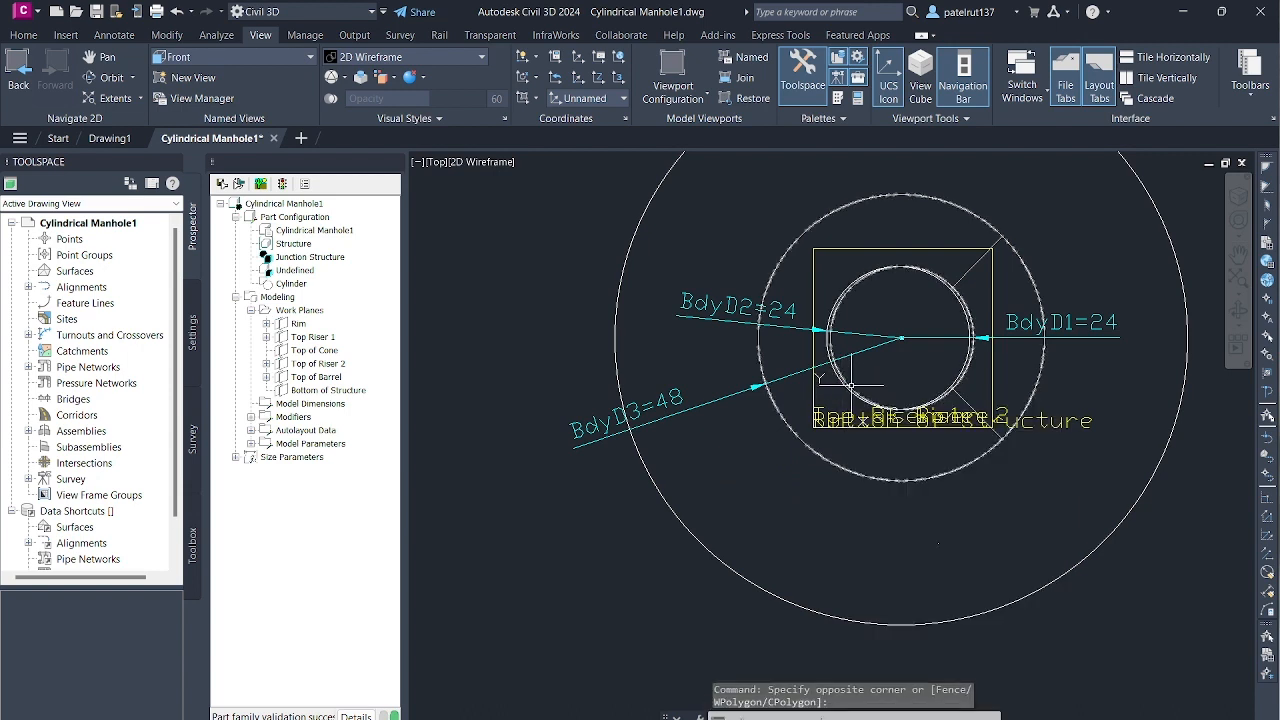
click(845, 392)
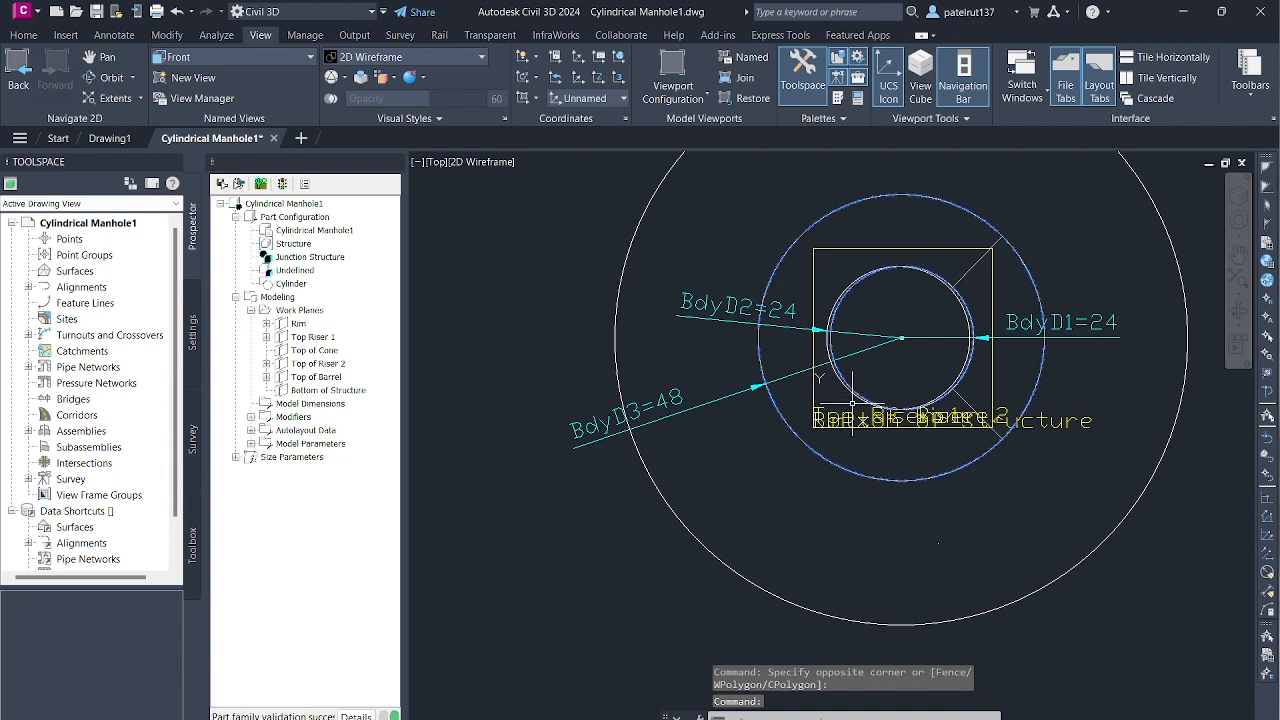
right_click(857, 397)
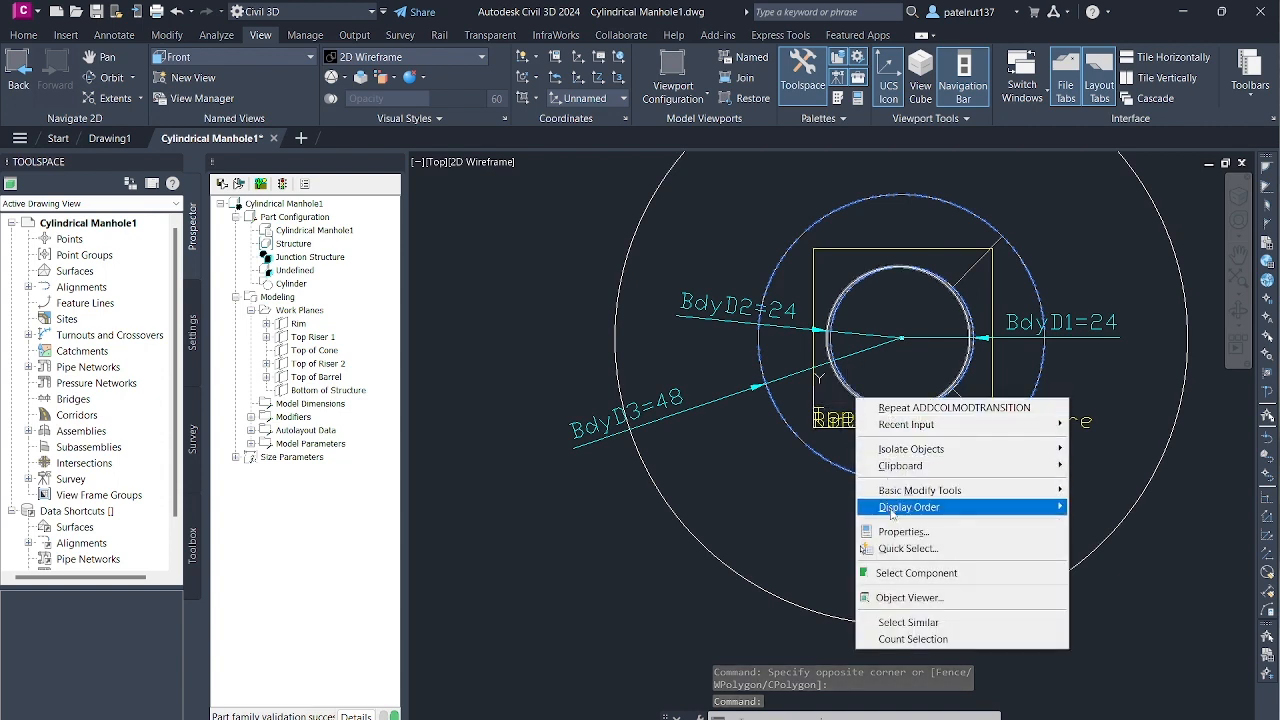
click(850, 387)
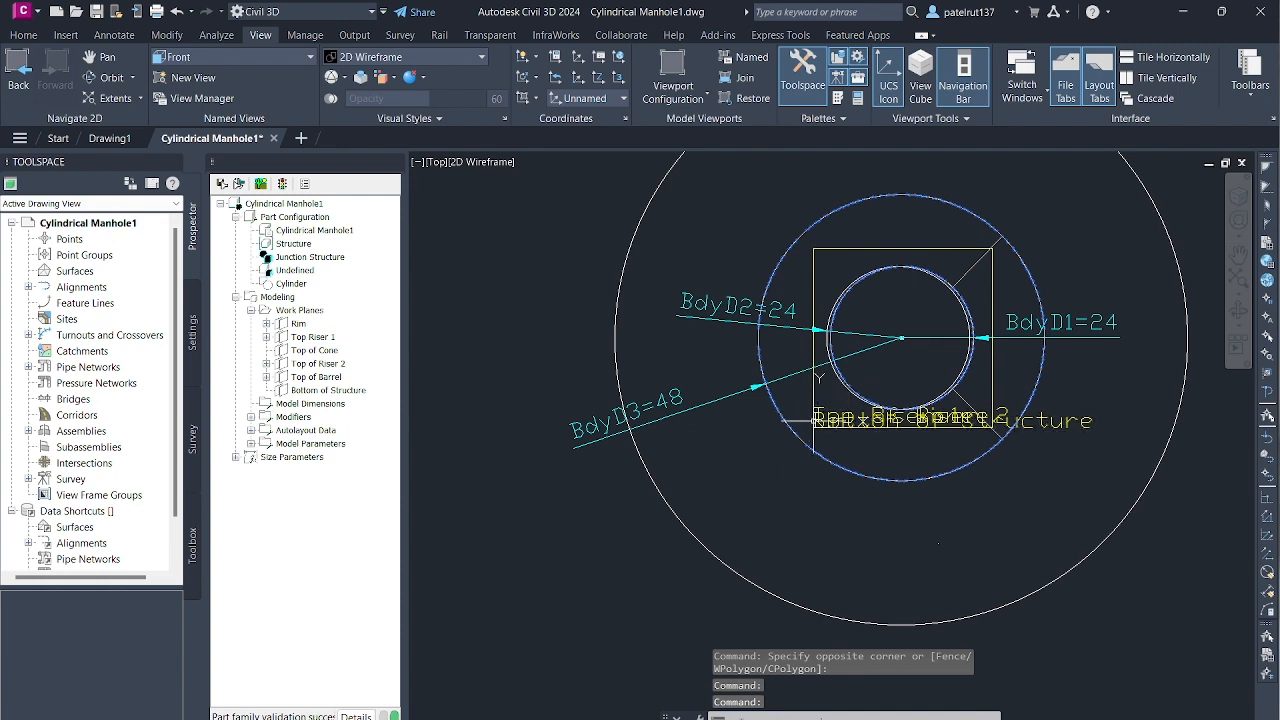
key(Escape)
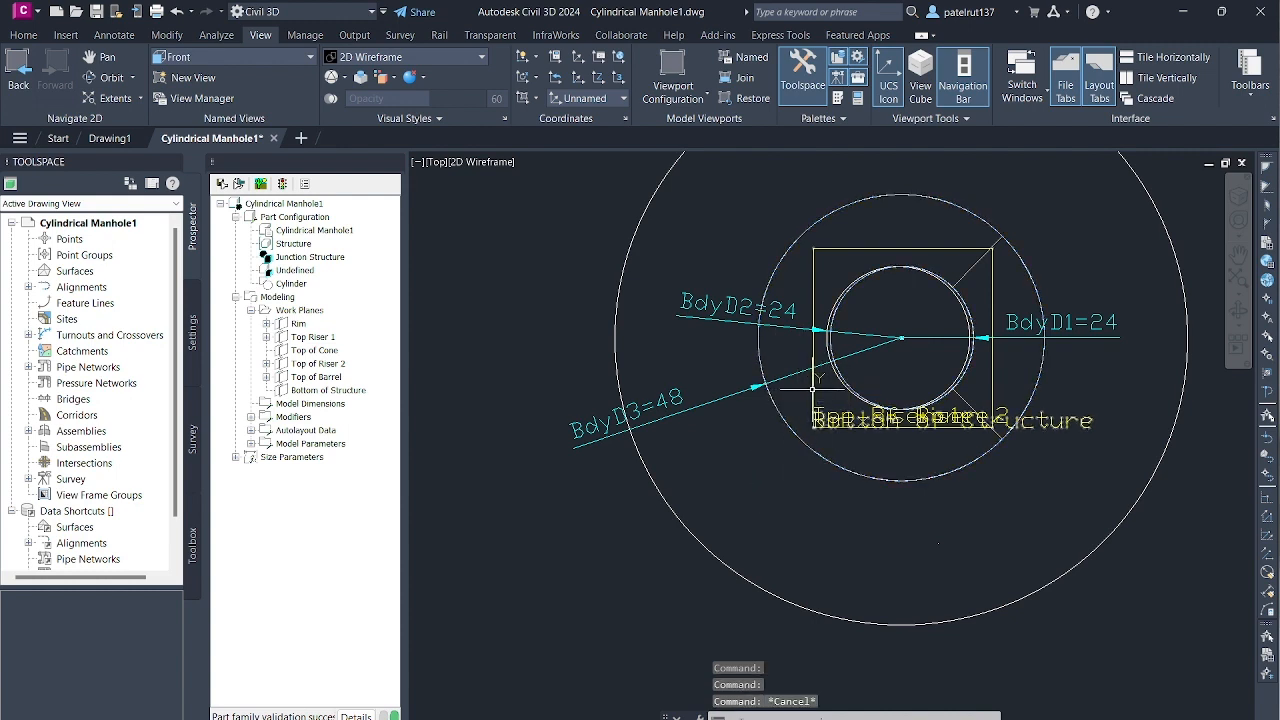
- Reselect the transition, look through its additional general tools, and clear the selection
click(811, 397)
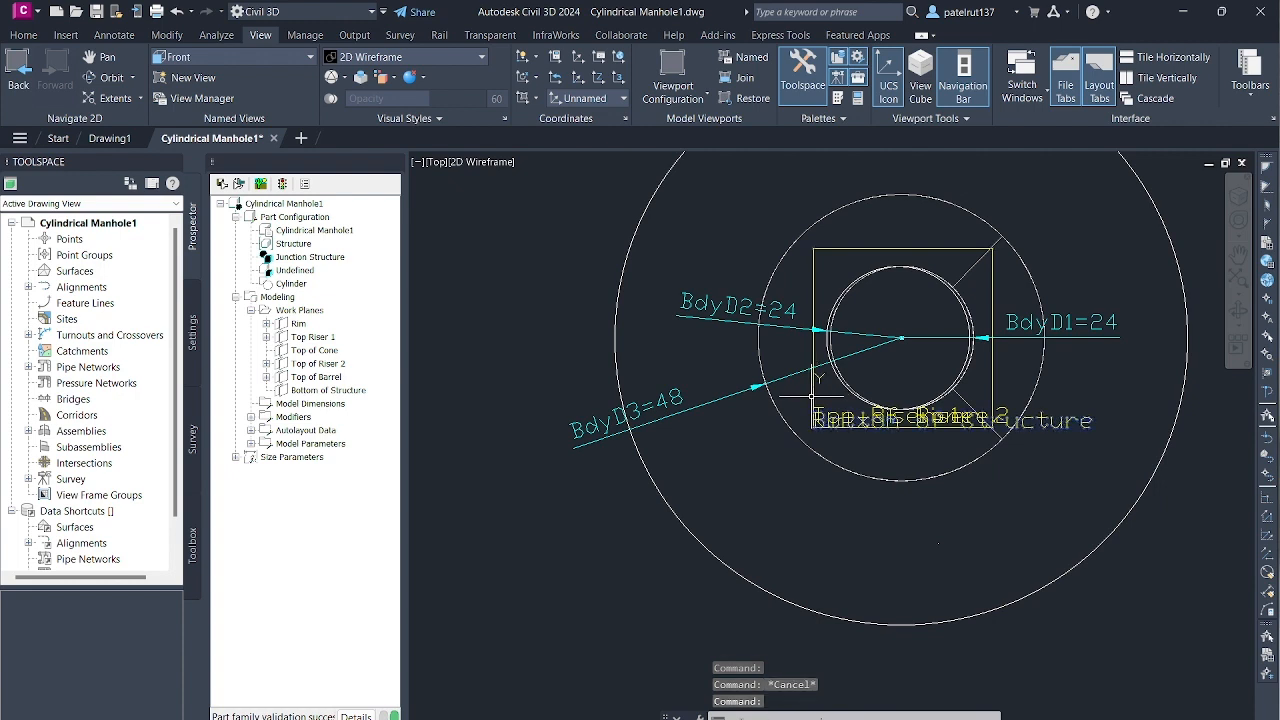
click(780, 414)
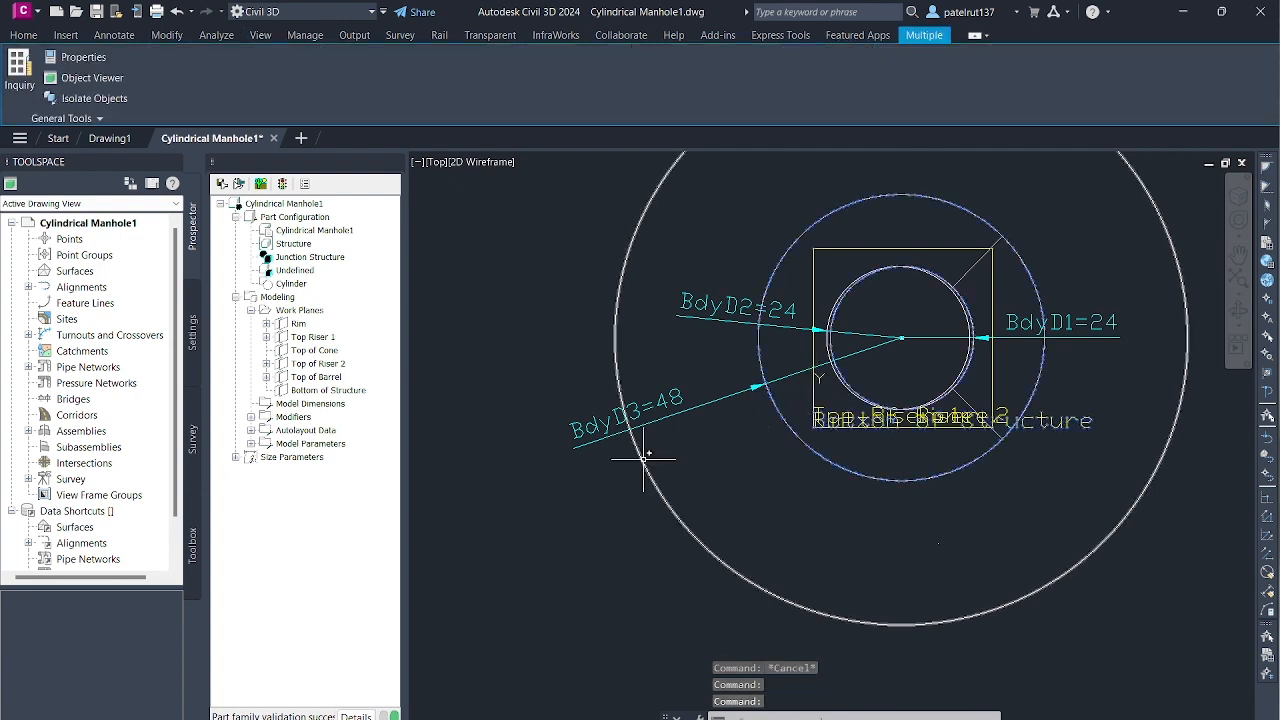
click(84, 117)
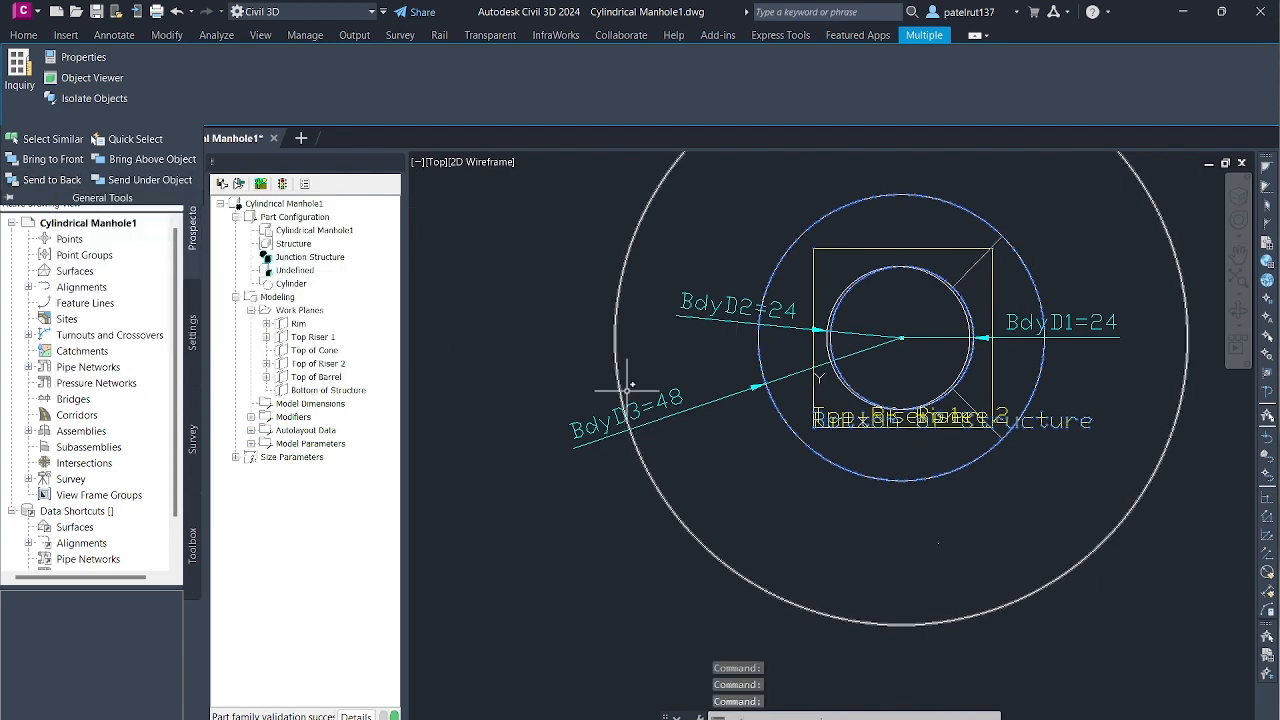
scroll(914, 369, up, 2)
scroll(914, 369, down, 2)
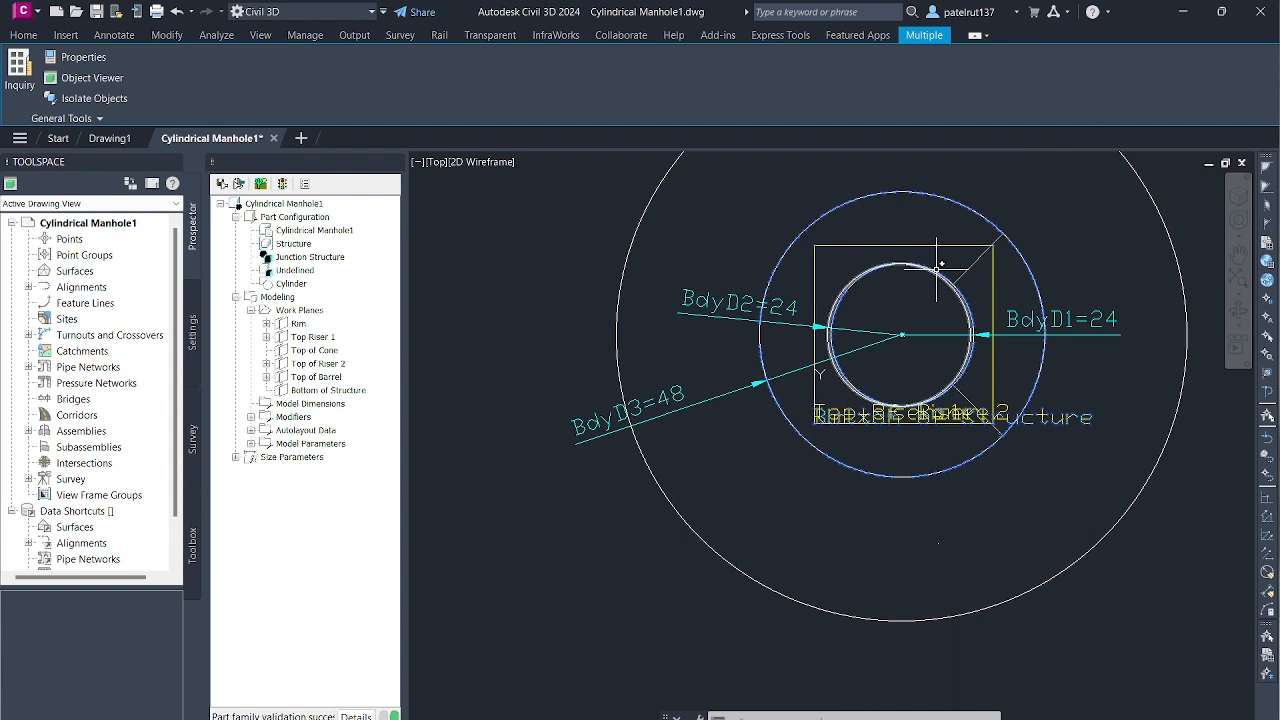
key(Escape)
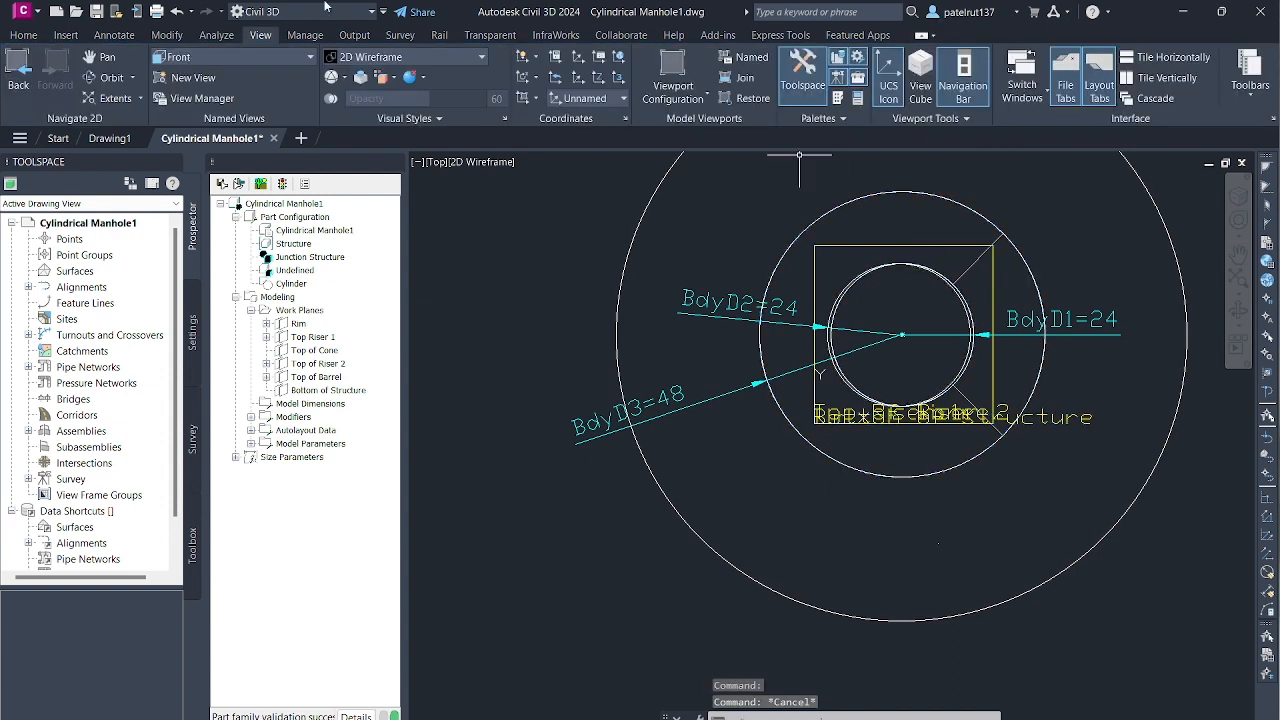
- Switch to the SW Isometric view and examine the transition and the circular profiles on the stacked work planes
scroll(718, 265, down, 4)
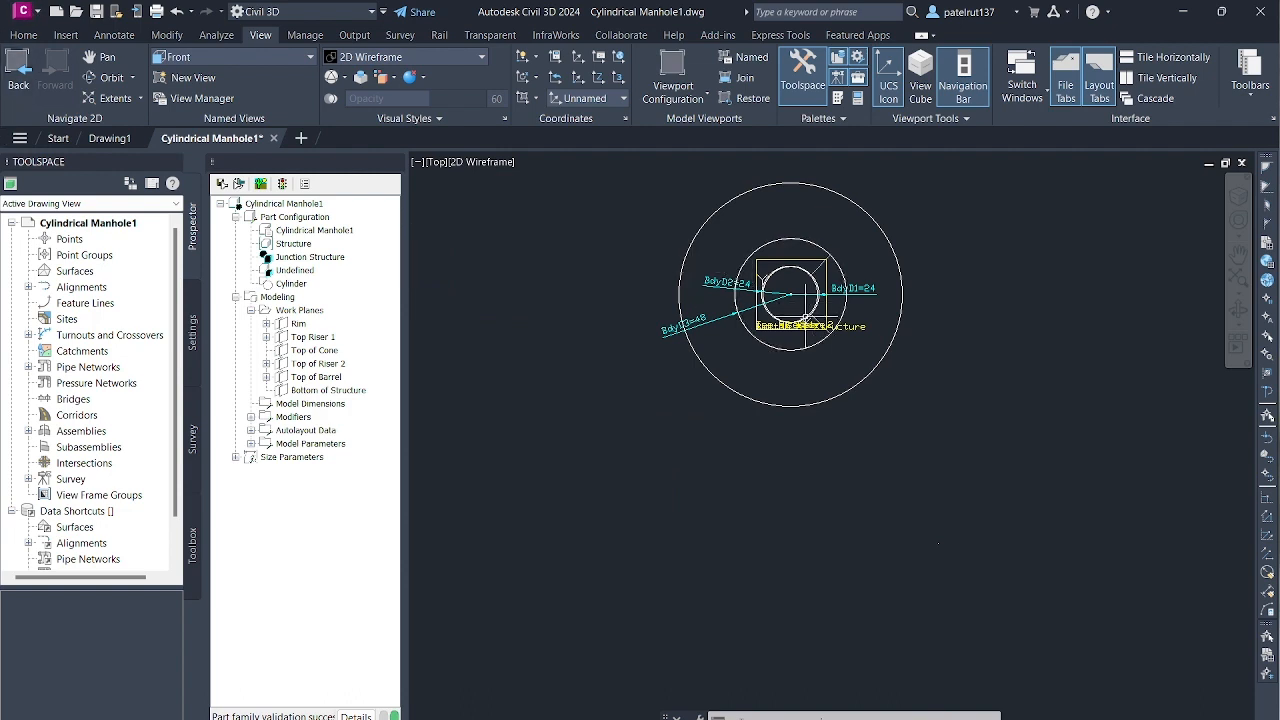
click(262, 56)
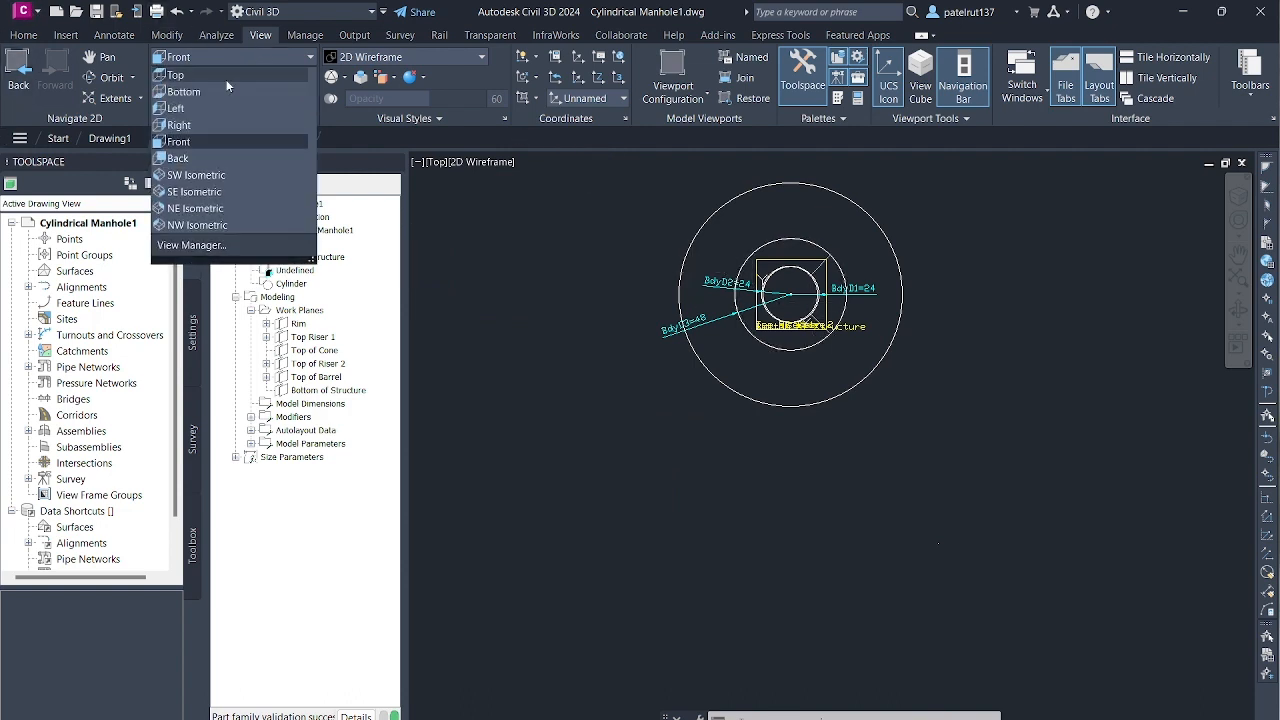
click(228, 177)
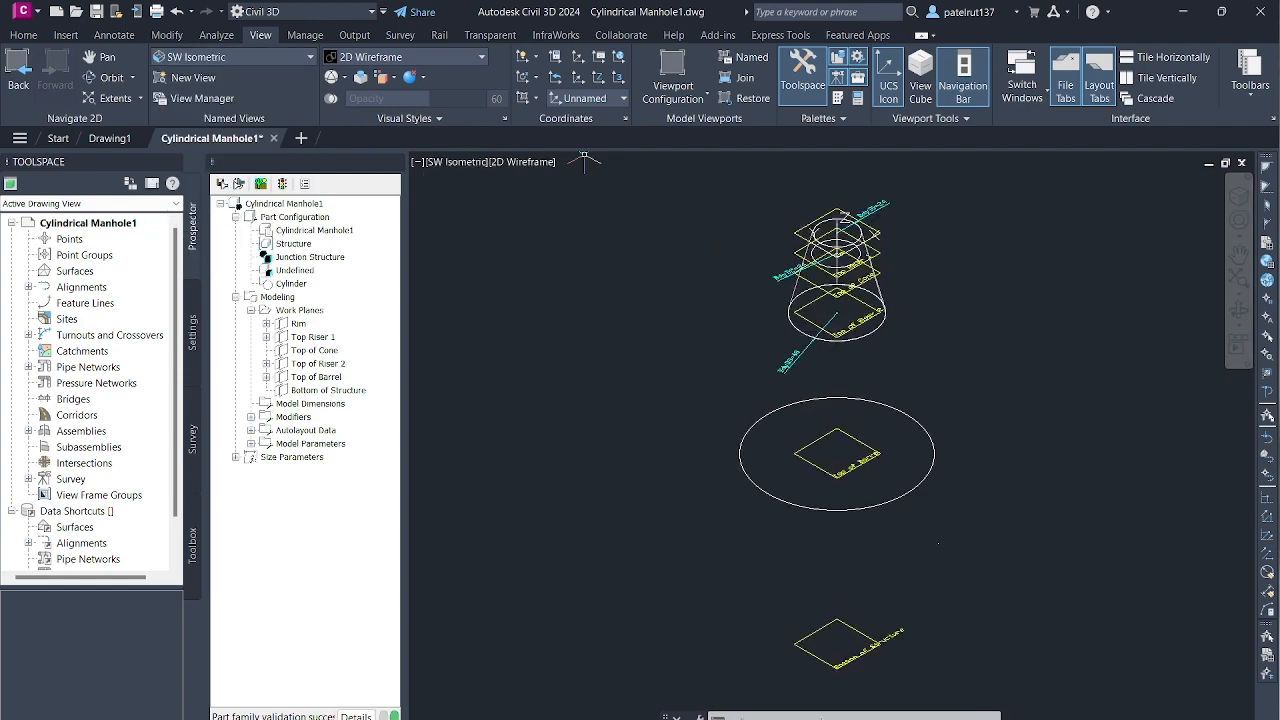
scroll(738, 405, up, 4)
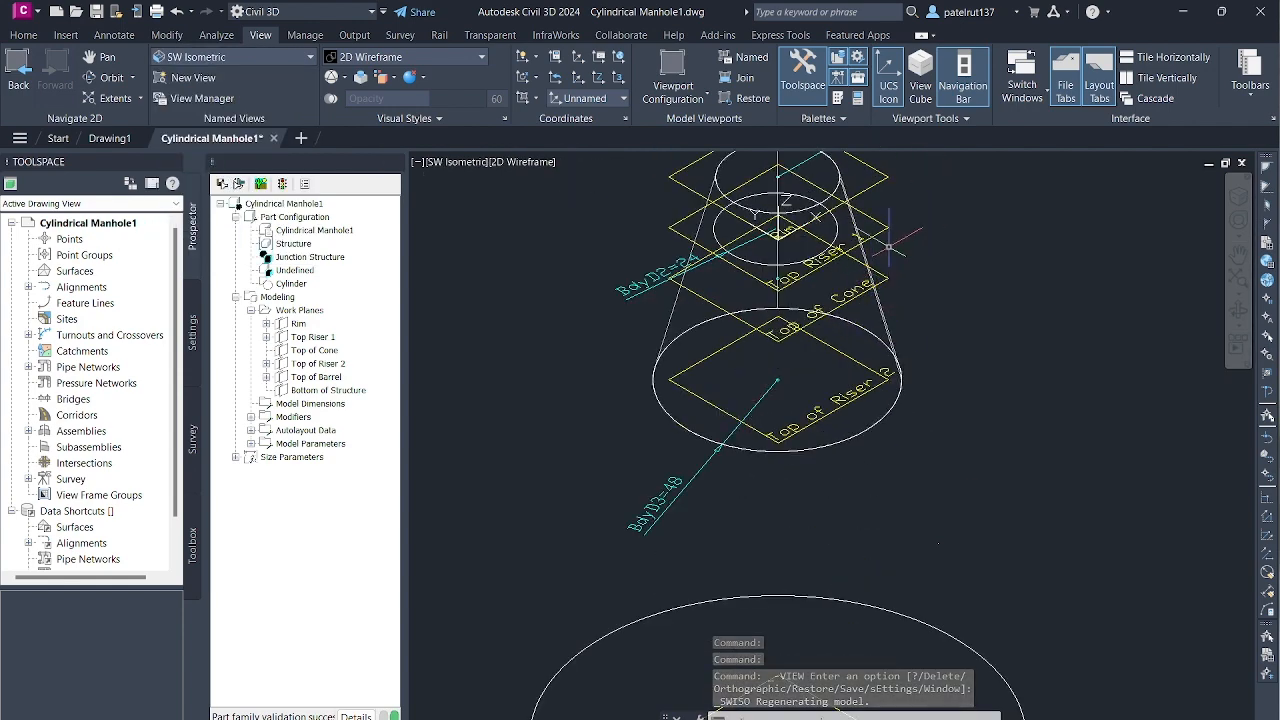
scroll(889, 238, down, 5)
scroll(909, 213, up, 2)
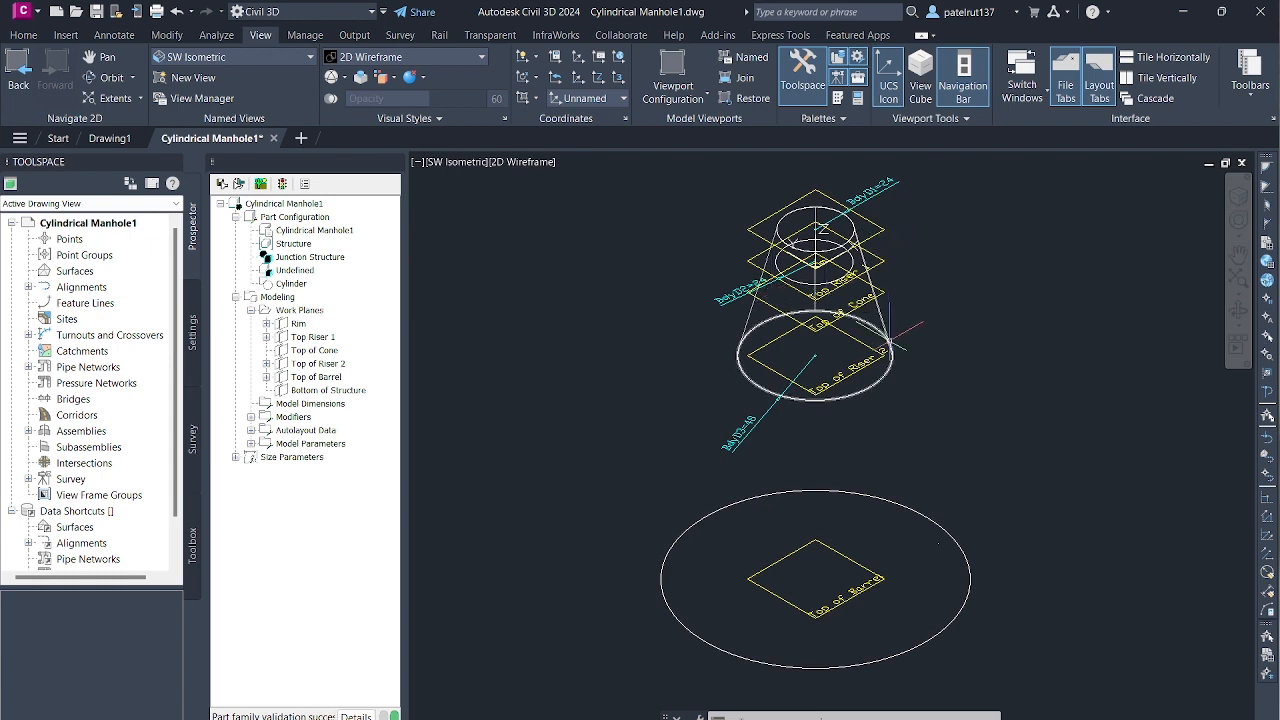
scroll(888, 345, down, 2)
scroll(905, 285, up, 6)
scroll(798, 172, down, 4)
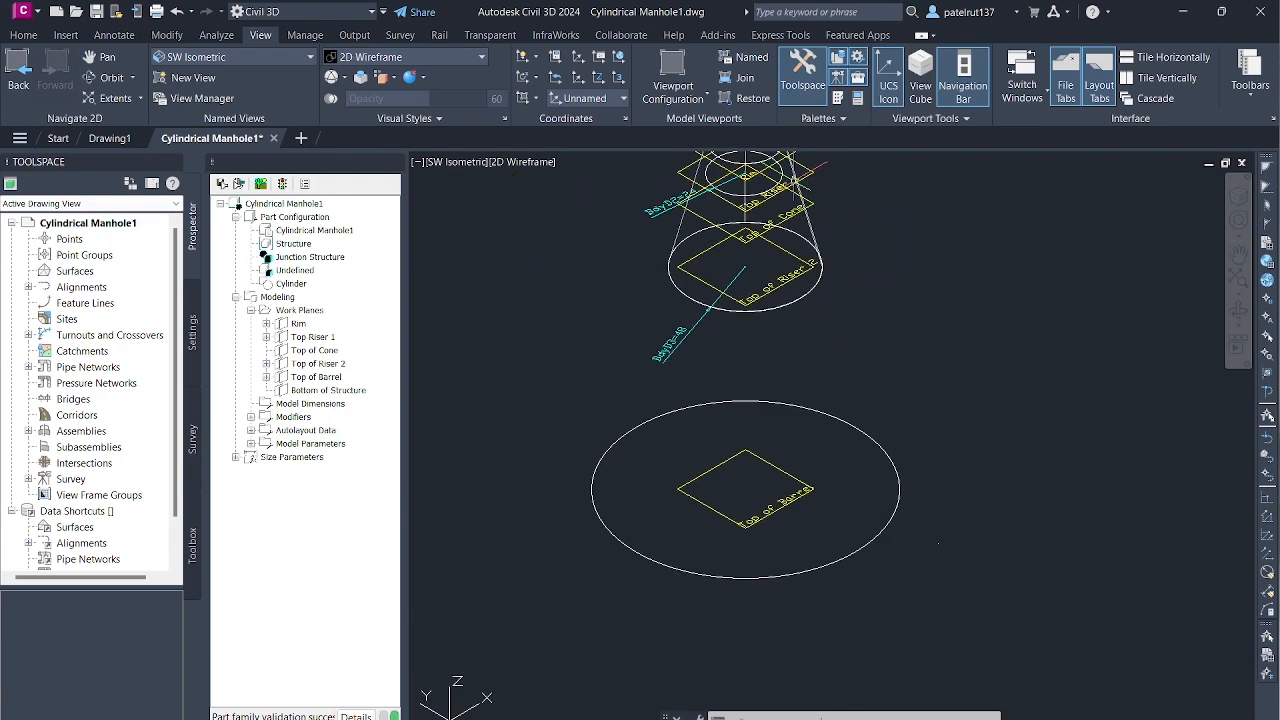
scroll(803, 175, down, 4)
scroll(842, 157, up, 4)
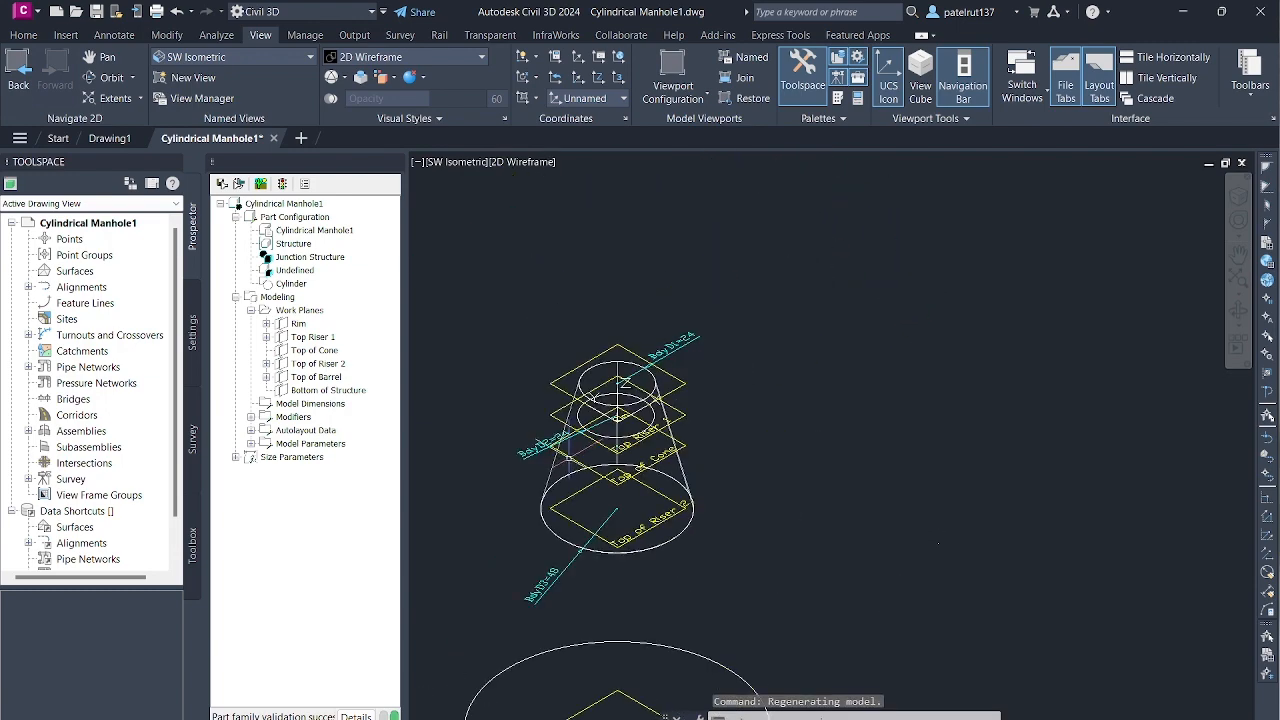
scroll(560, 455, up, 5)
scroll(557, 478, down, 2)
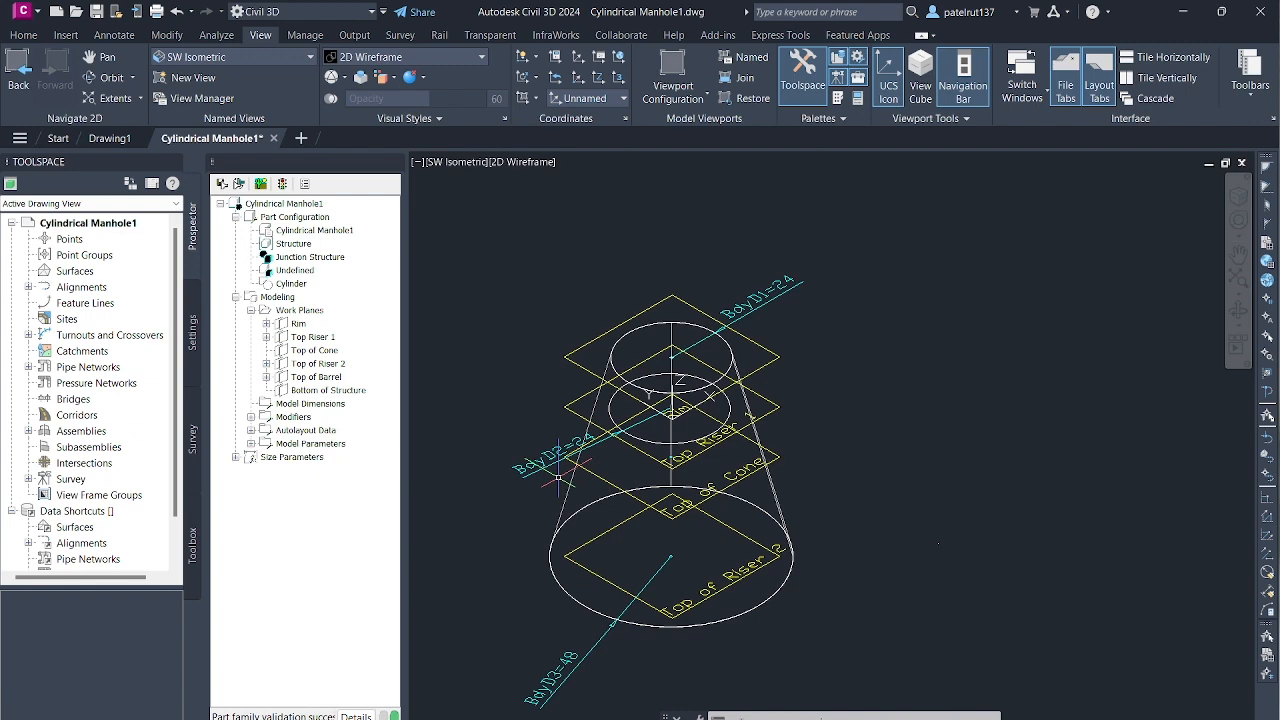
scroll(725, 440, down, 2)
scroll(716, 500, up, 6)
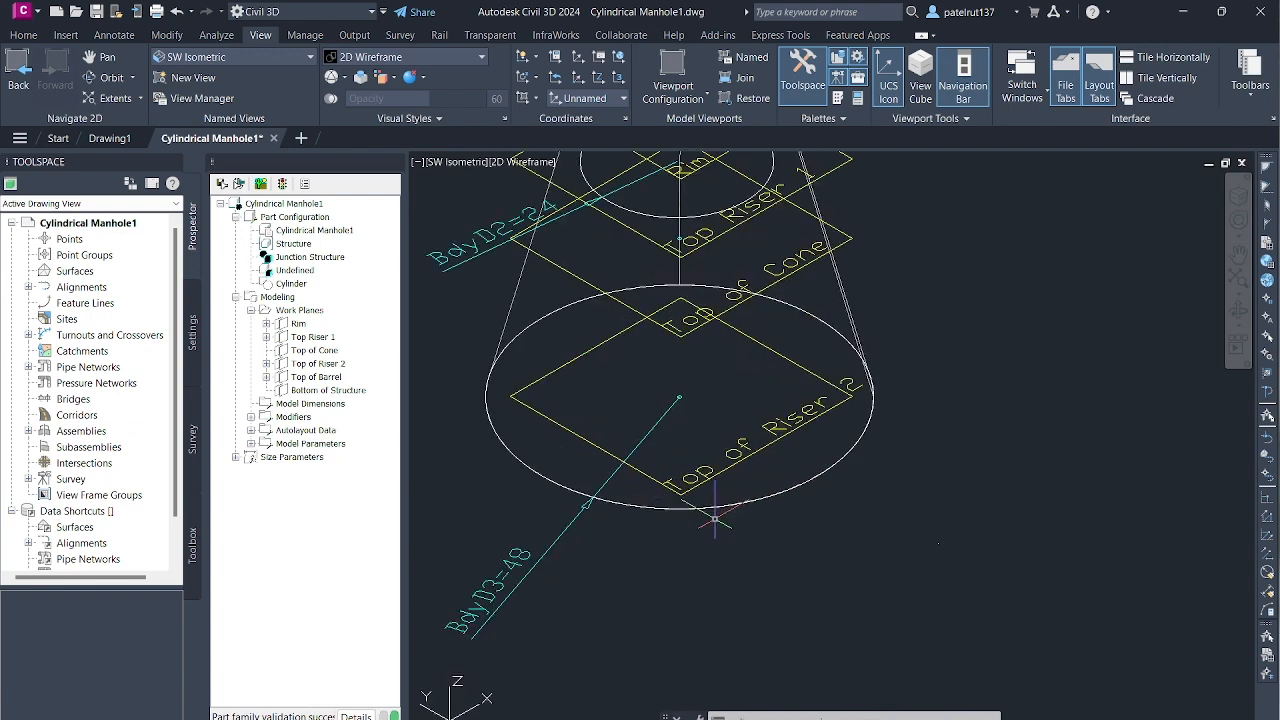
scroll(743, 442, down, 4)
scroll(830, 555, up, 4)
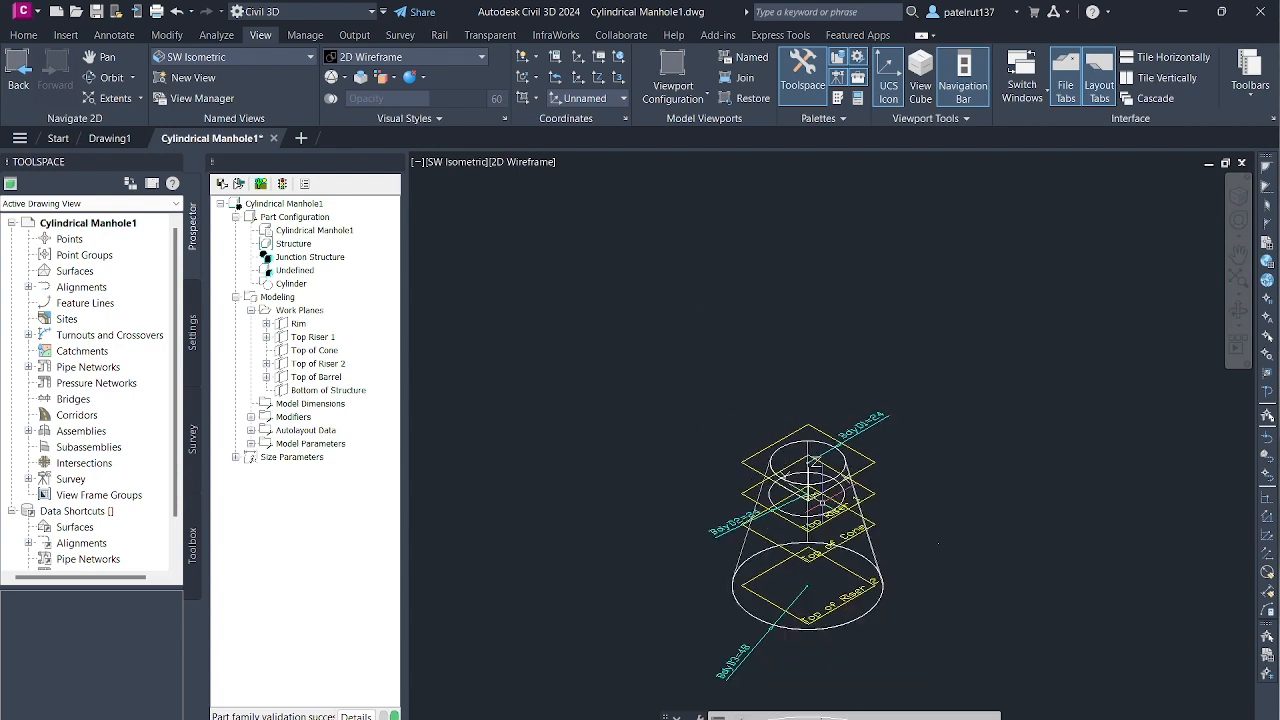
scroll(830, 555, down, 4)
scroll(820, 560, up, 3)
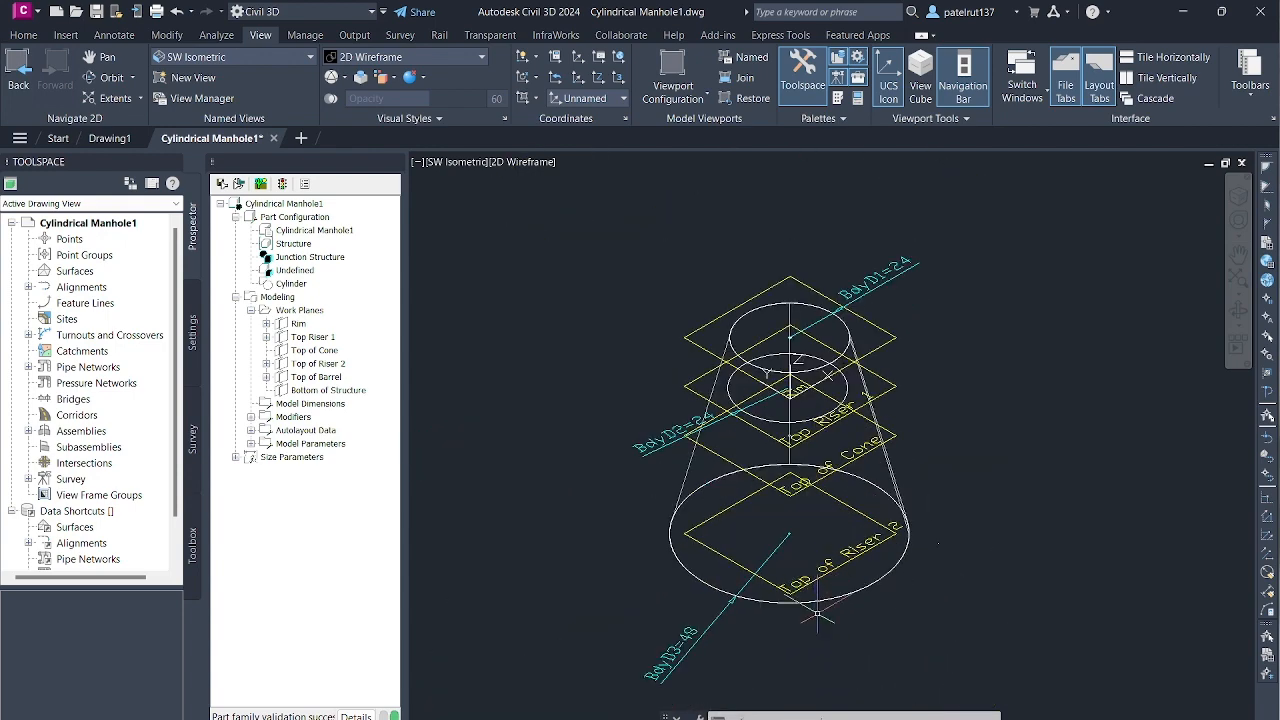
scroll(817, 615, up, 2)
scroll(817, 615, down, 5)
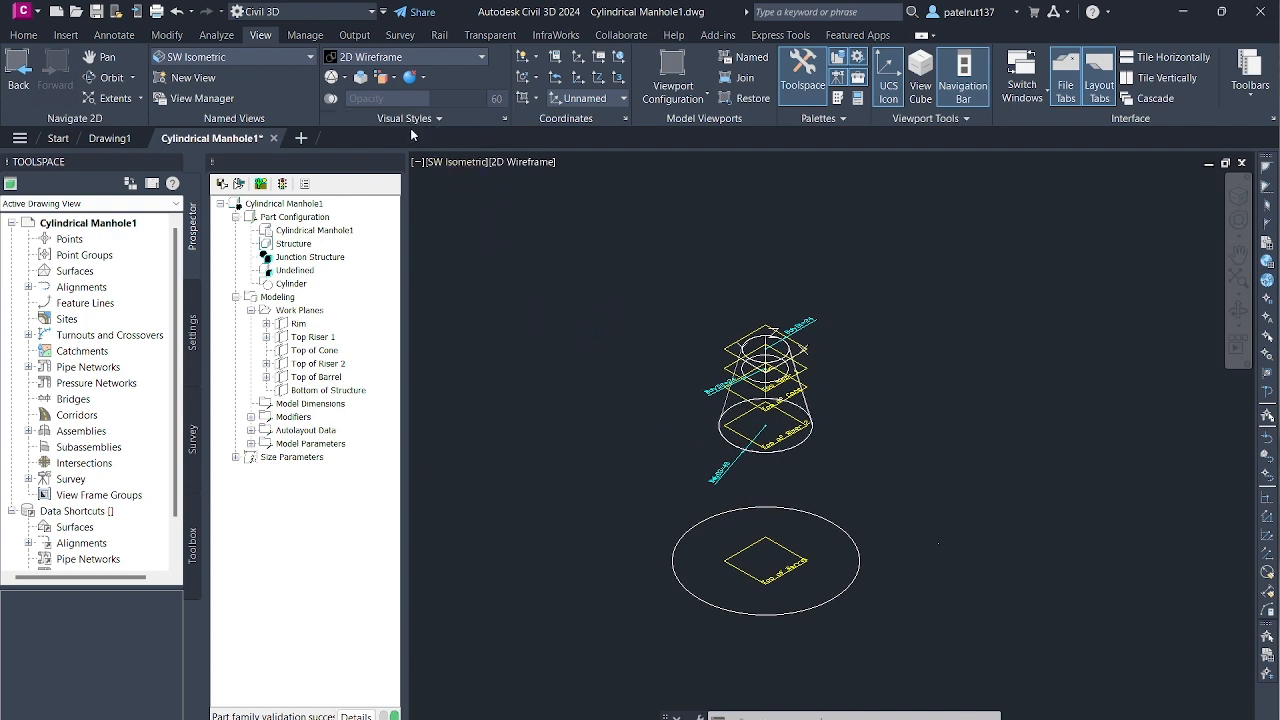
- Set the view back to the Rim work plane
click(309, 54)
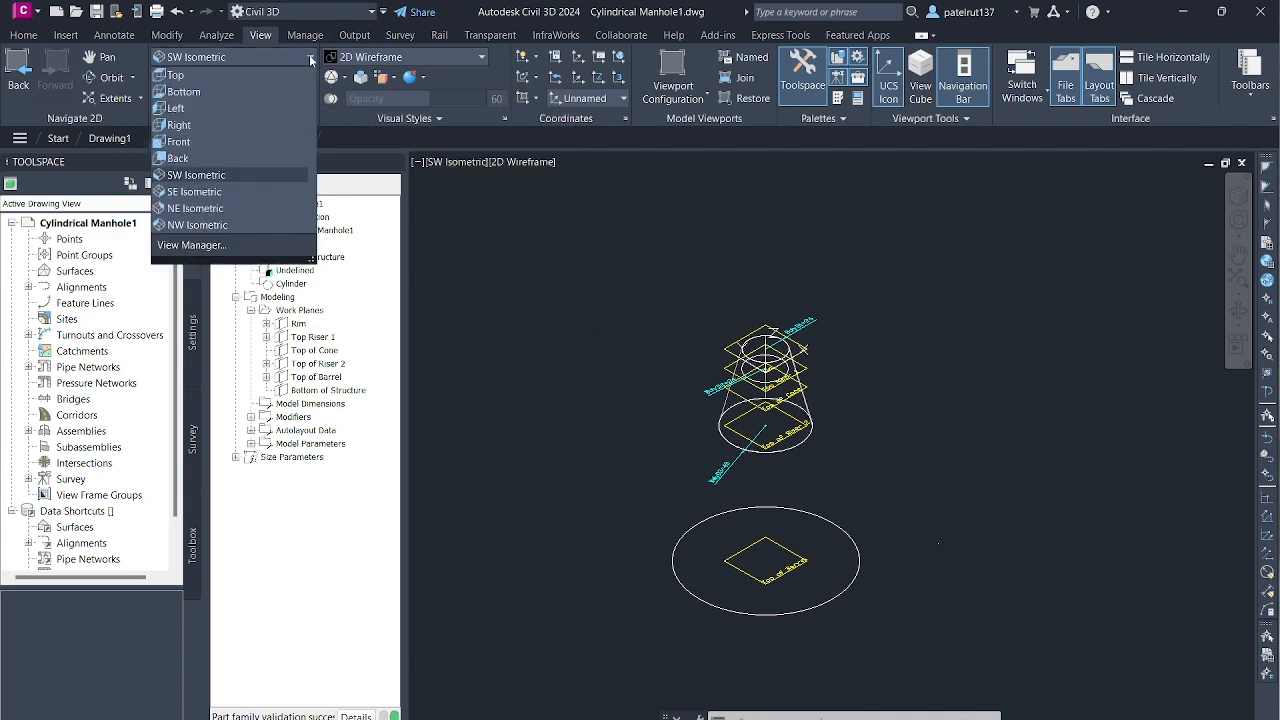
click(301, 326)
right_click(301, 326)
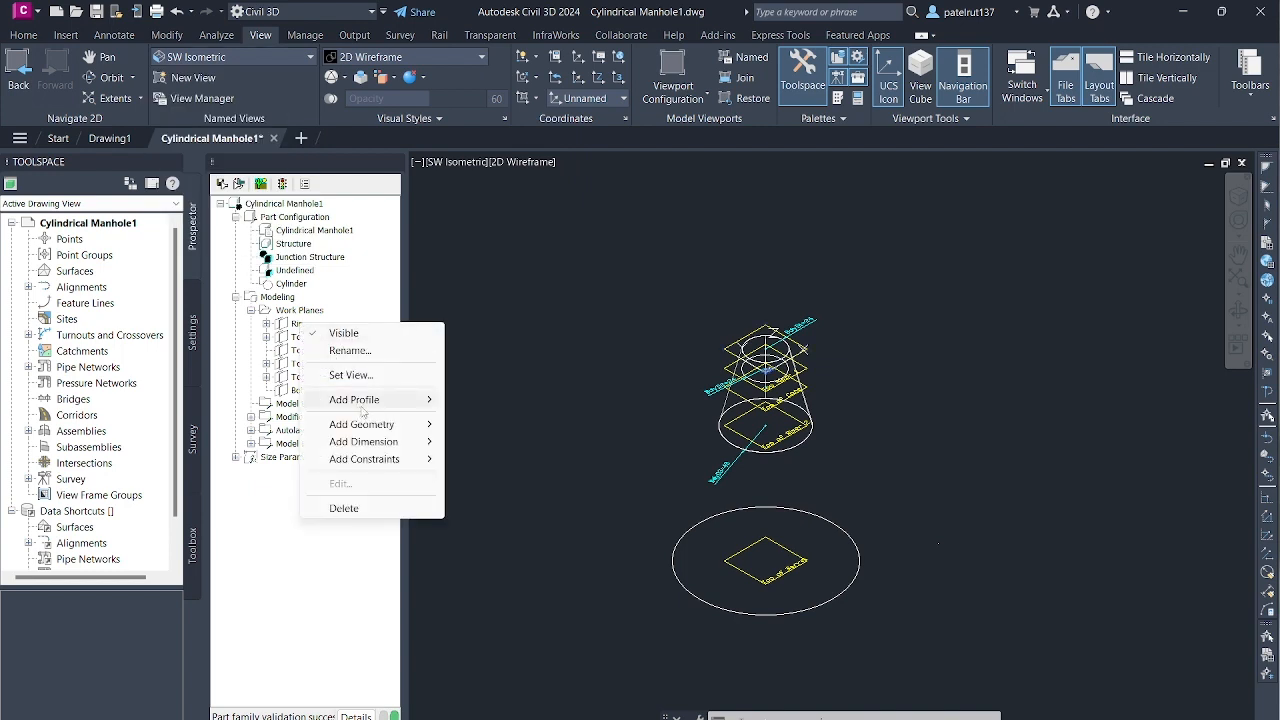
mouse_move(361, 405)
click(351, 375)
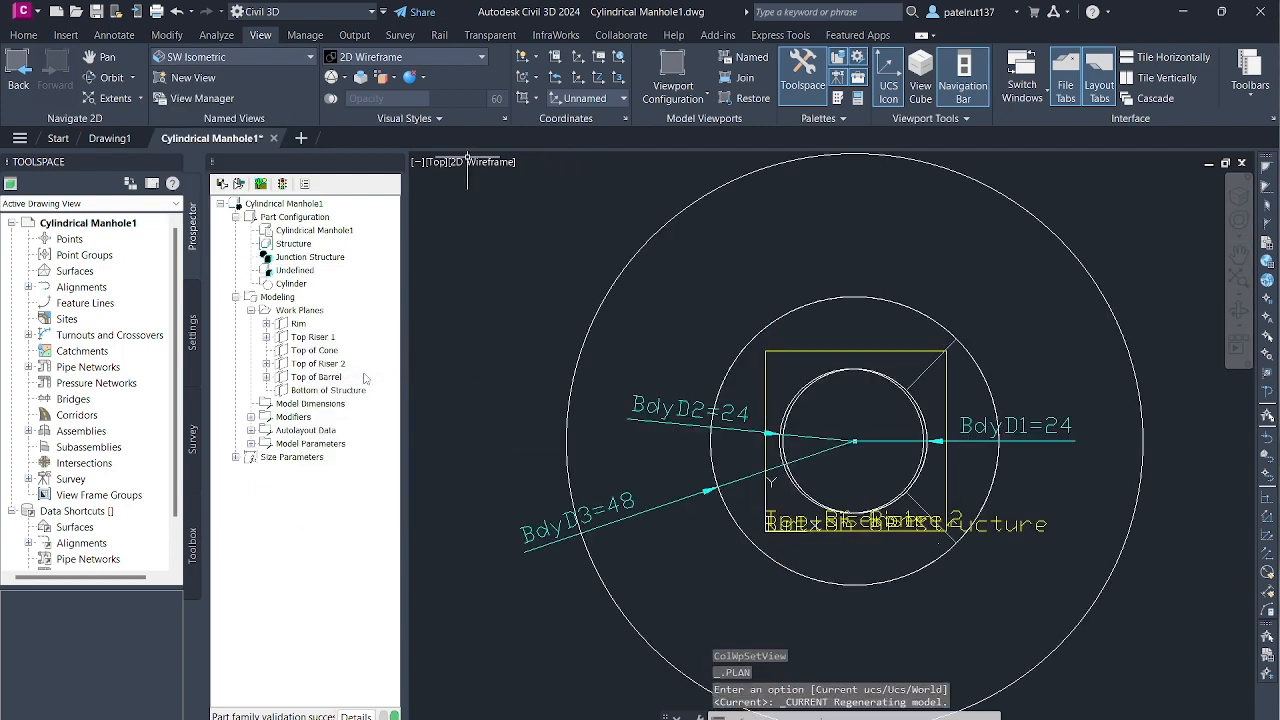
- Add a transition modifier from the inner circle to the middle circle dimensioned BdyD3=48, and leave nothing selected
click(298, 419)
right_click(298, 425)
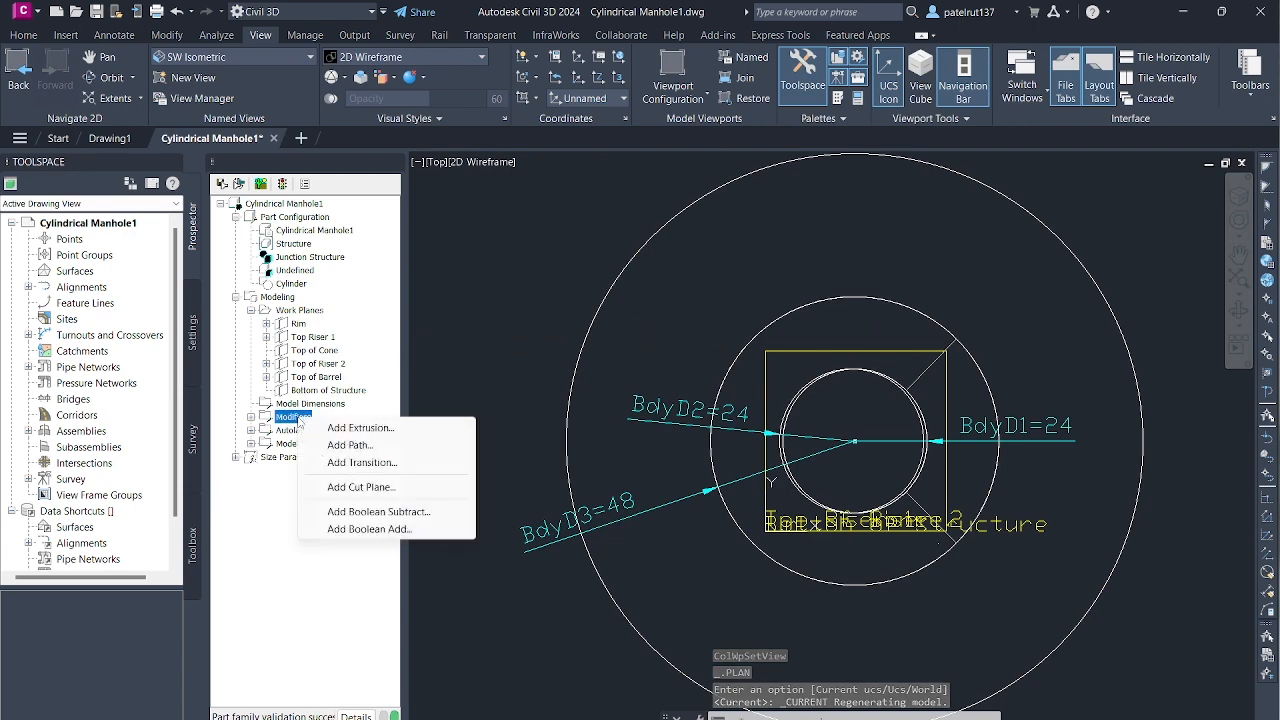
click(345, 462)
scroll(787, 494, down, 3)
scroll(820, 540, up, 3)
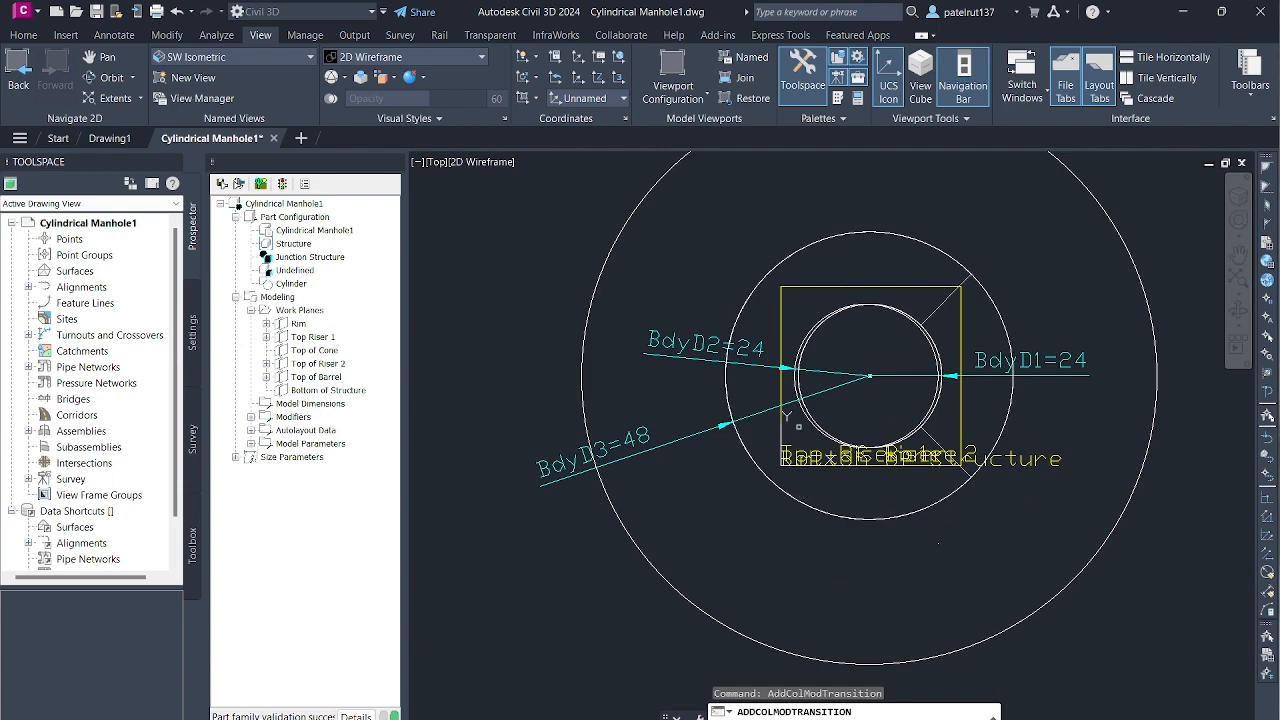
scroll(812, 408, up, 3)
scroll(796, 437, down, 3)
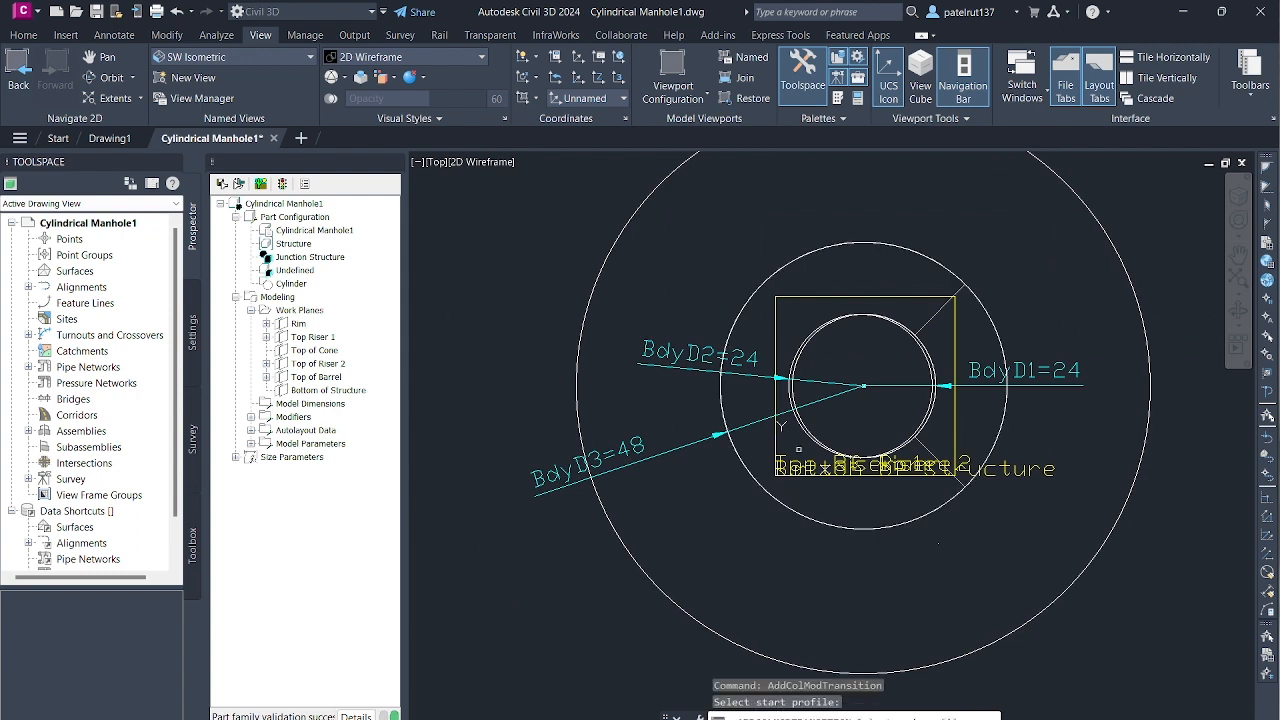
click(748, 470)
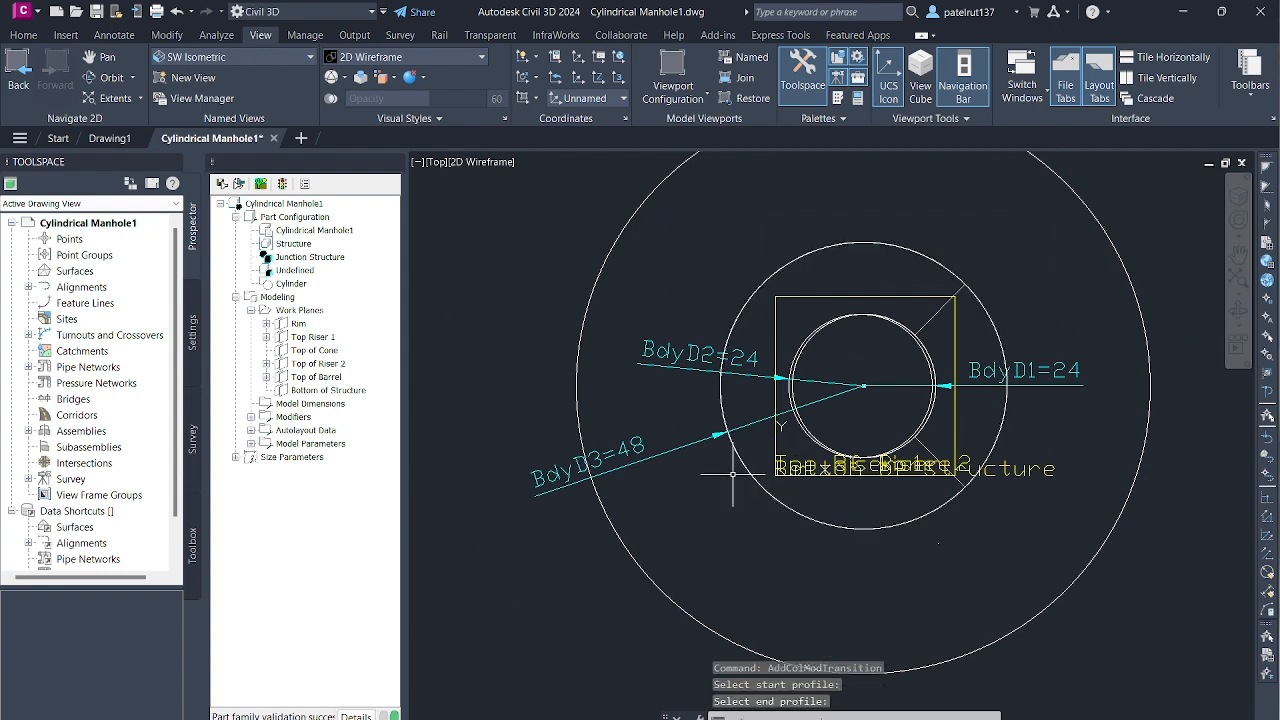
click(616, 533)
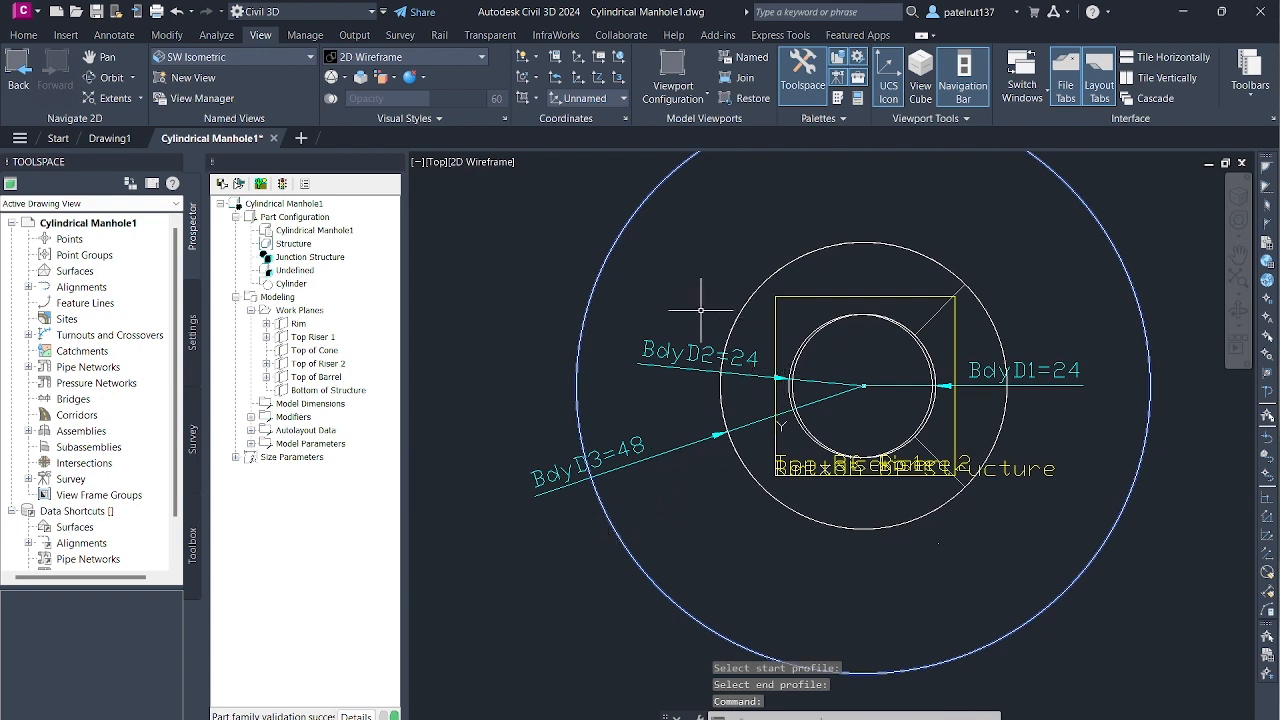
key(Escape)
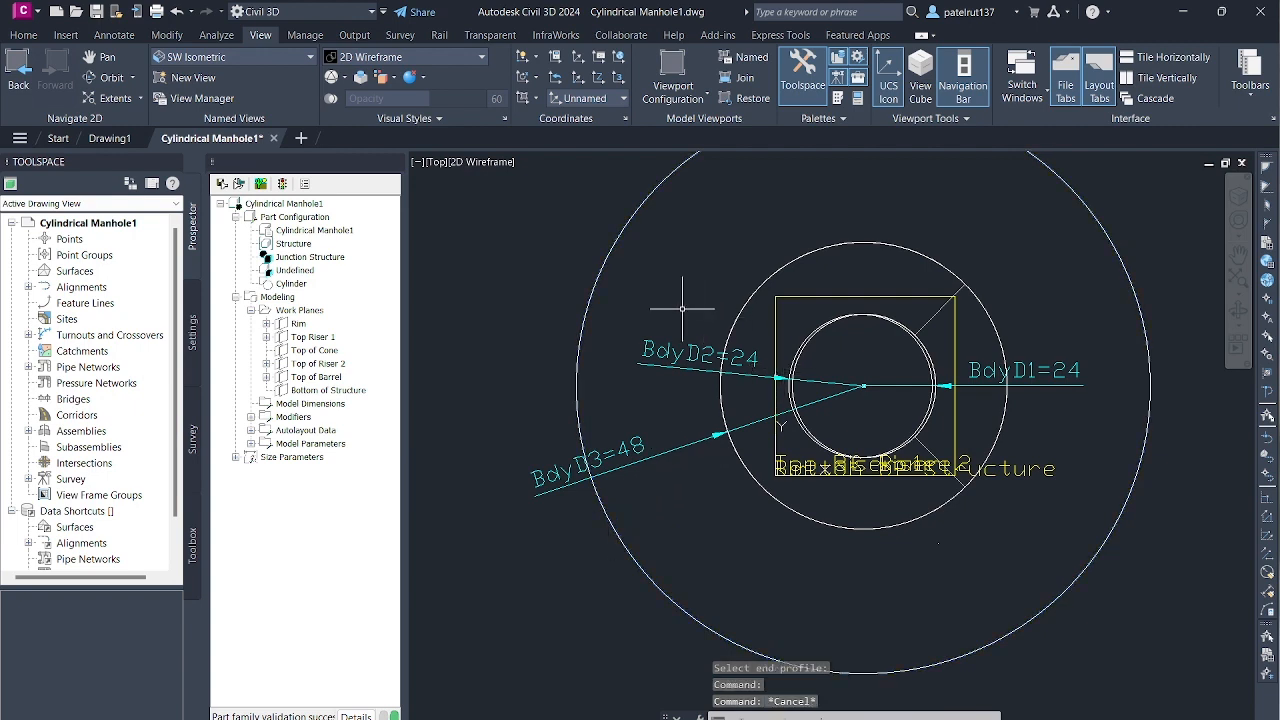
- Add a transition modifier with the middle circle as start profile and the outermost circle as end profile
click(293, 417)
right_click(296, 420)
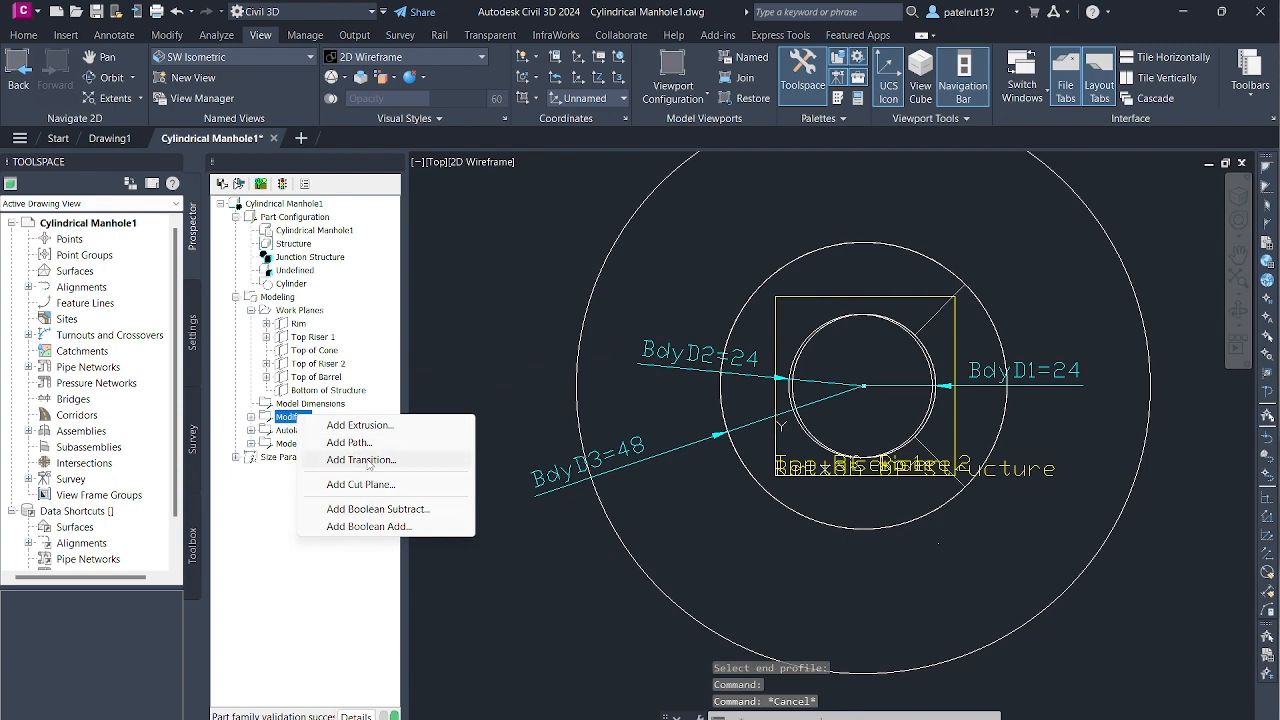
click(368, 463)
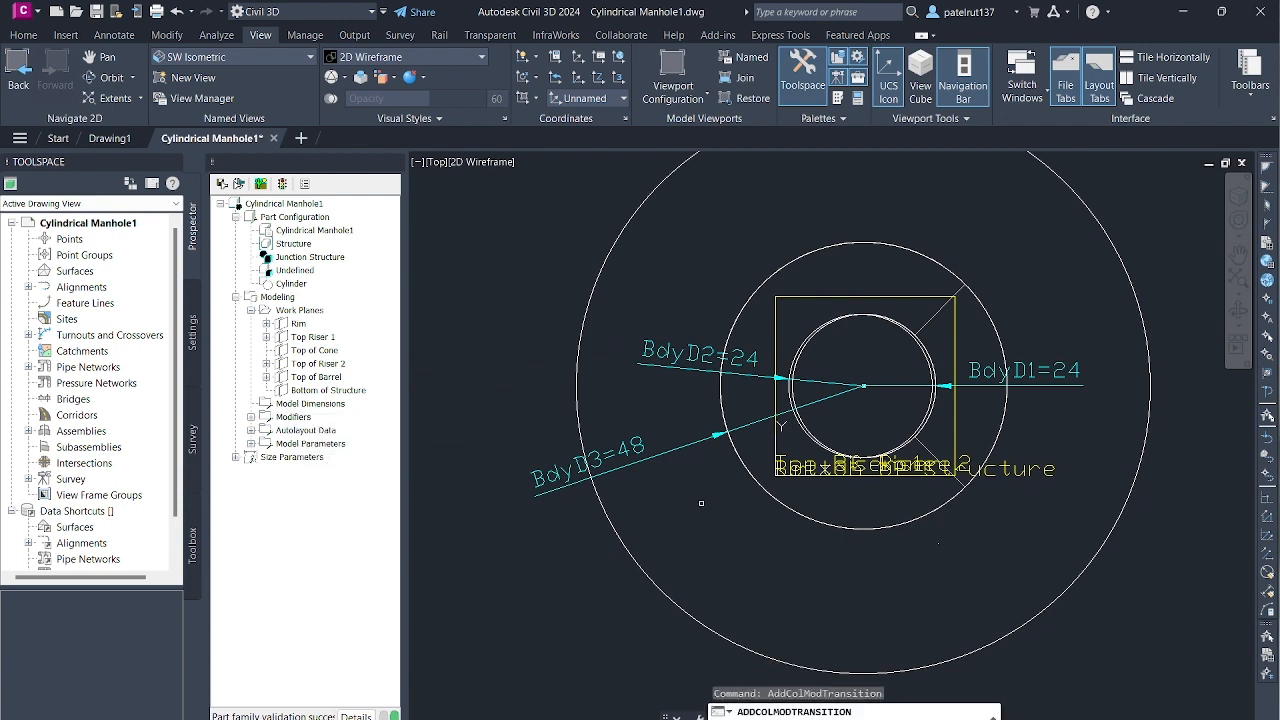
click(743, 464)
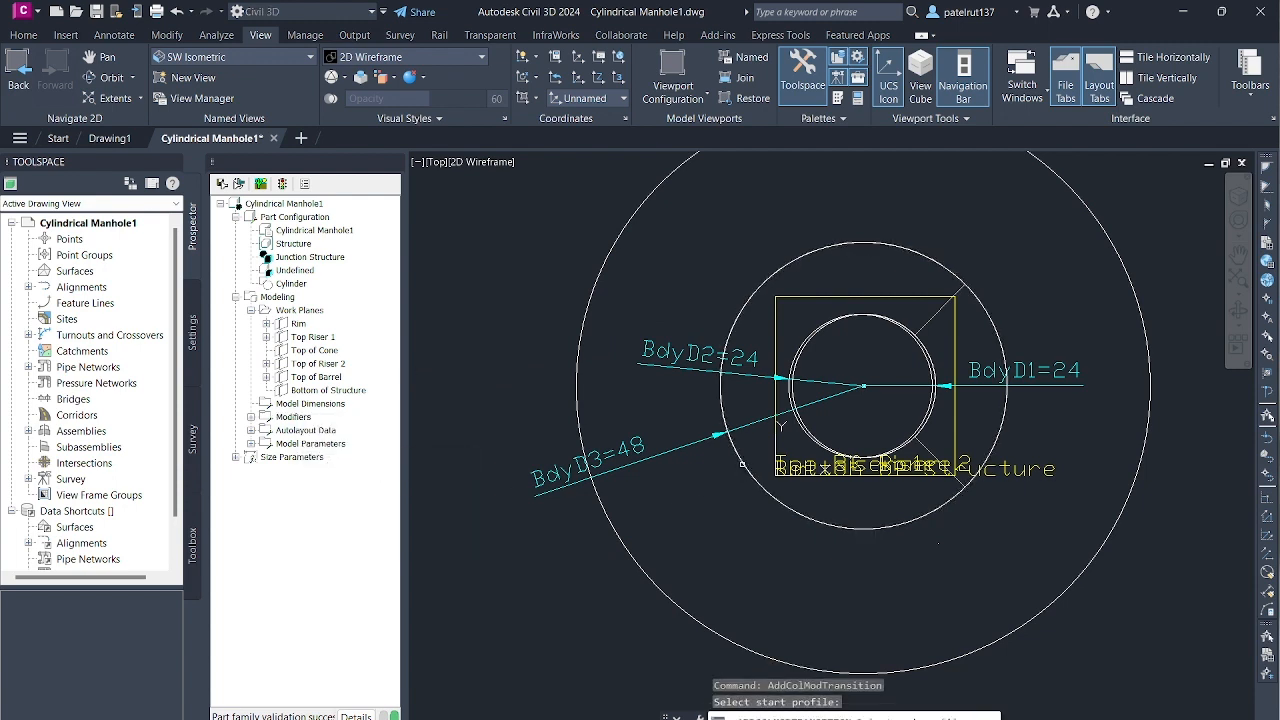
click(608, 518)
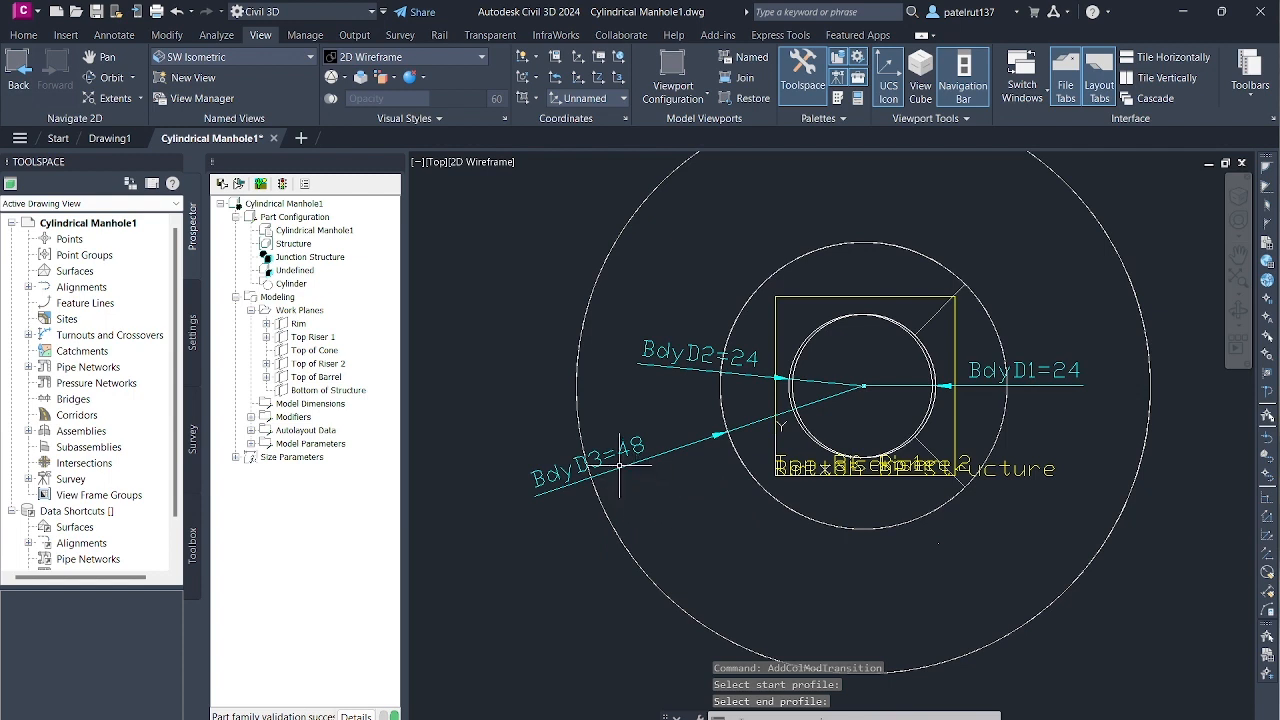
click(808, 434)
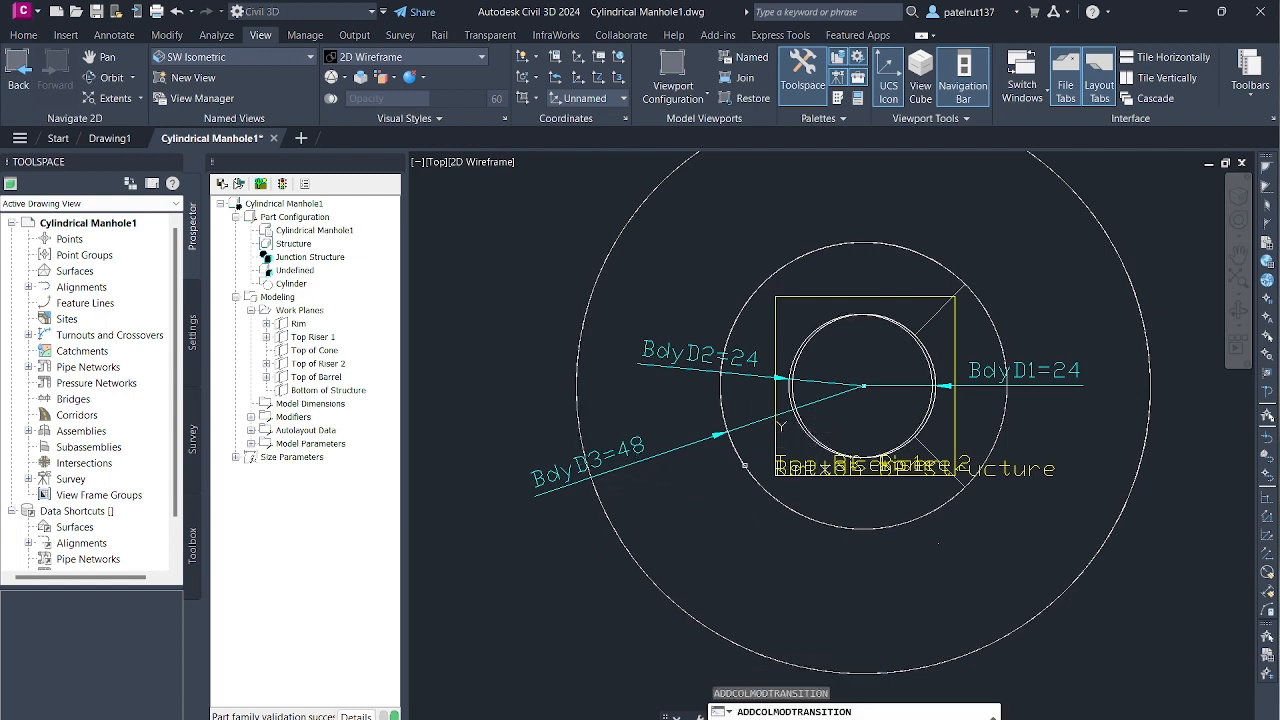
click(743, 465)
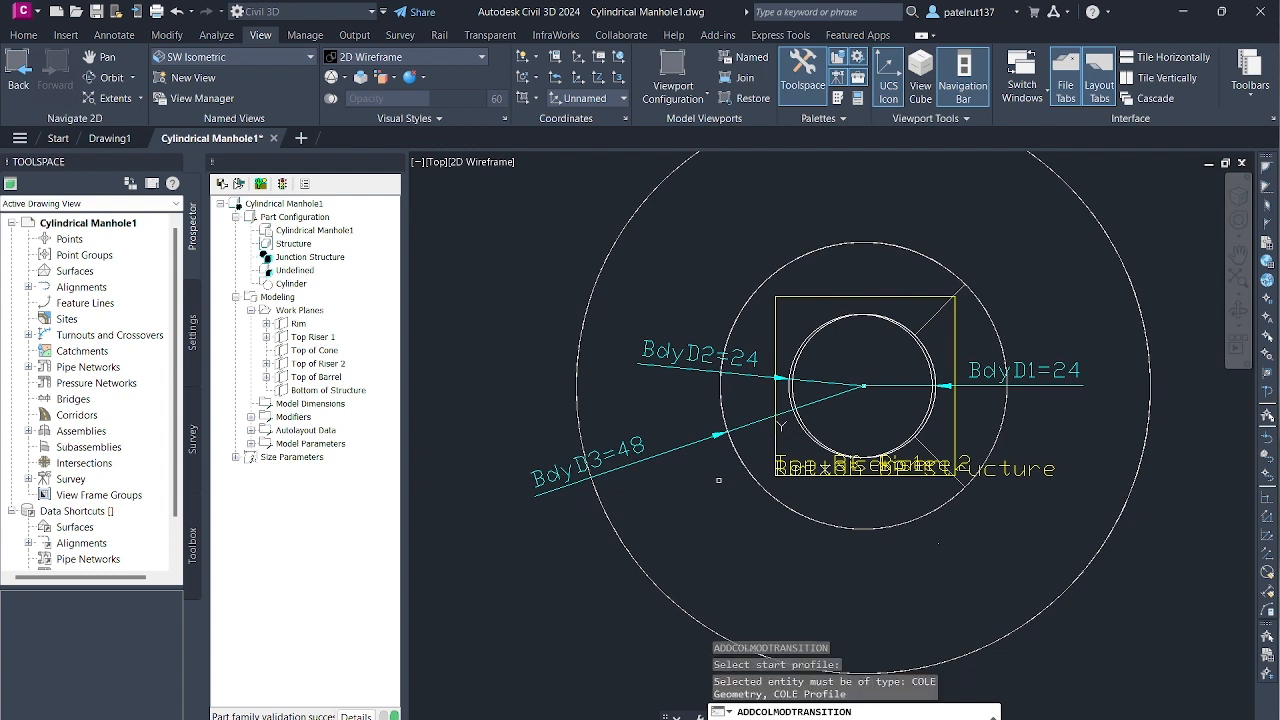
key(Escape)
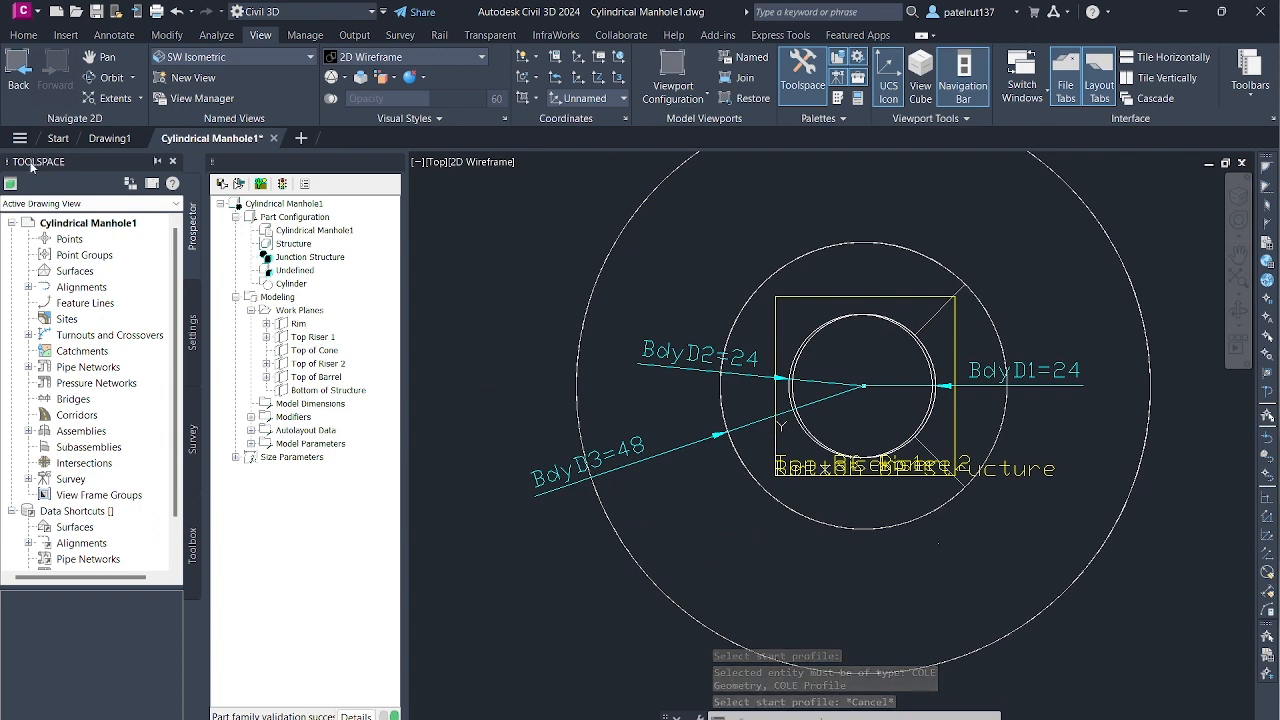
right_click(300, 417)
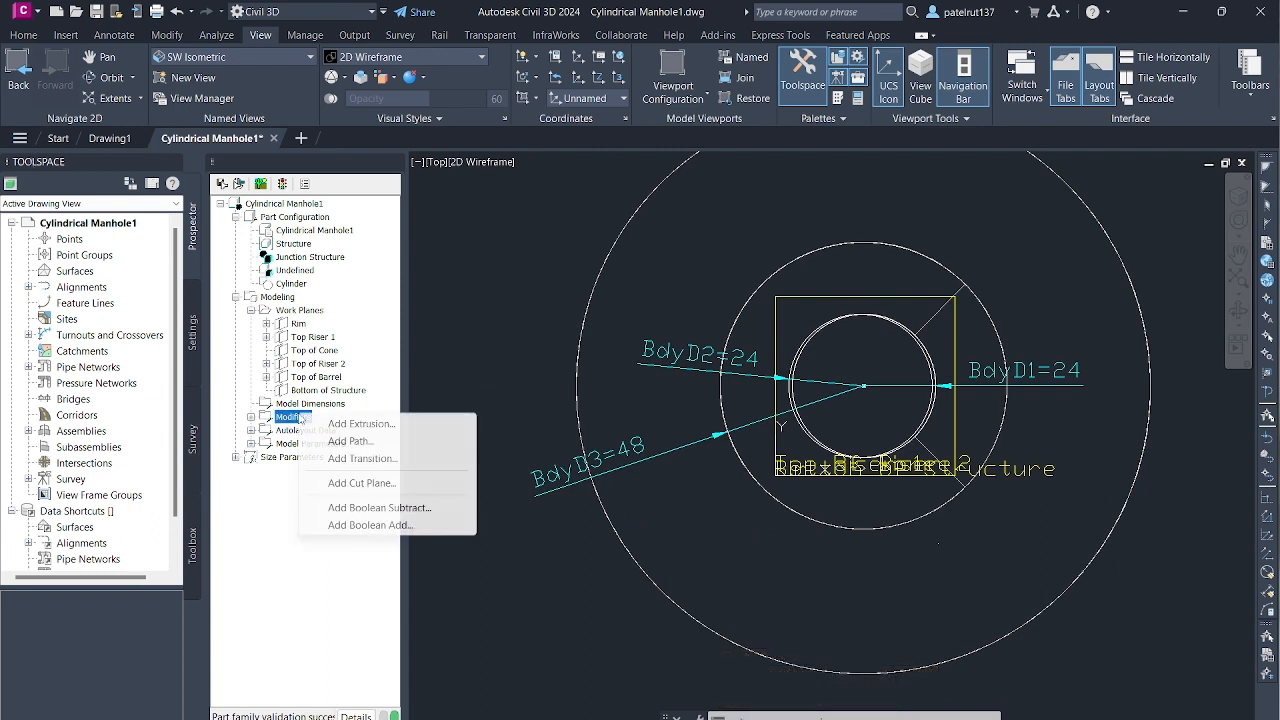
click(362, 458)
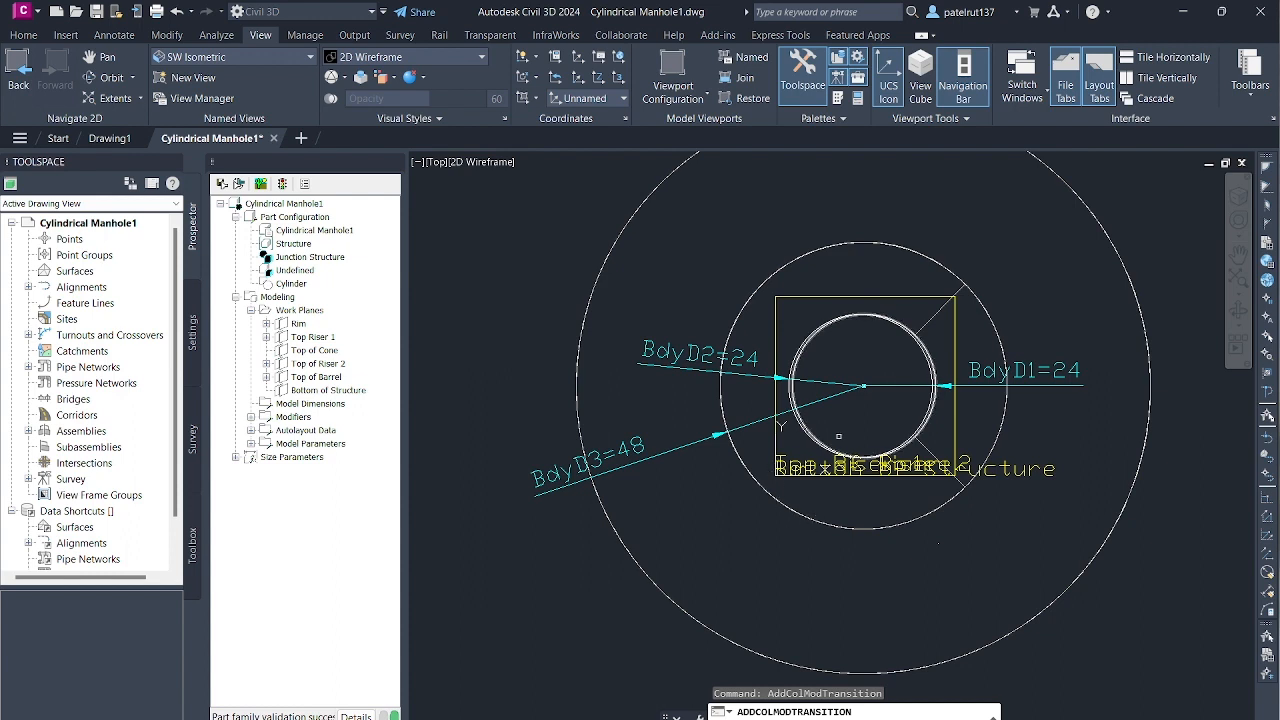
click(820, 442)
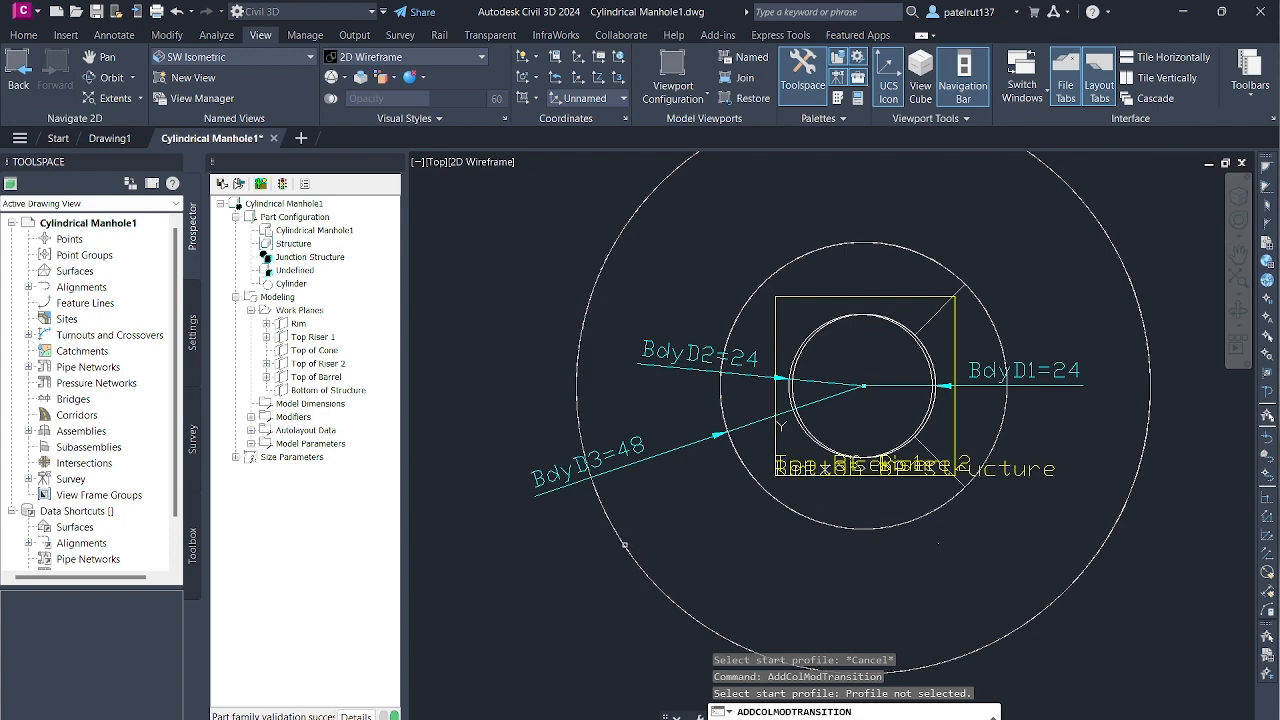
click(624, 545)
key(Escape)
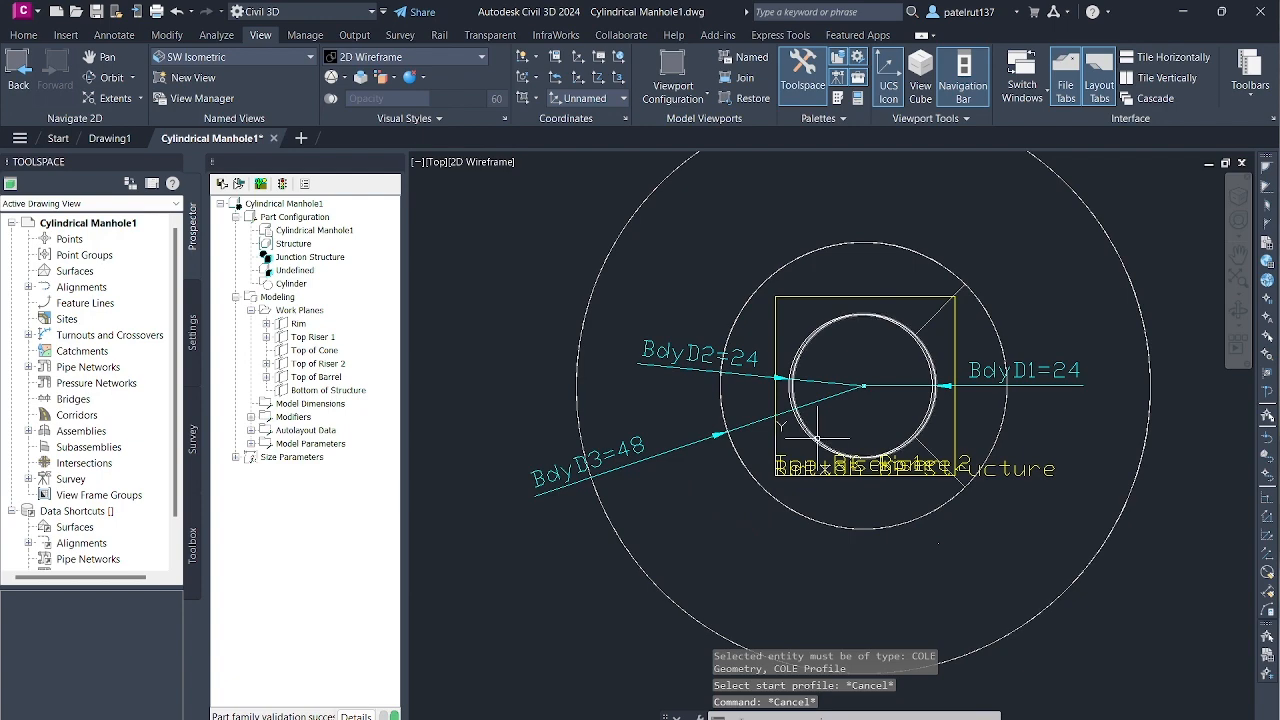
- Add a transition modifier between the two nearly coincident inner circles at the centre of the part
scroll(789, 368, down, 2)
scroll(789, 368, up, 4)
scroll(567, 279, down, 3)
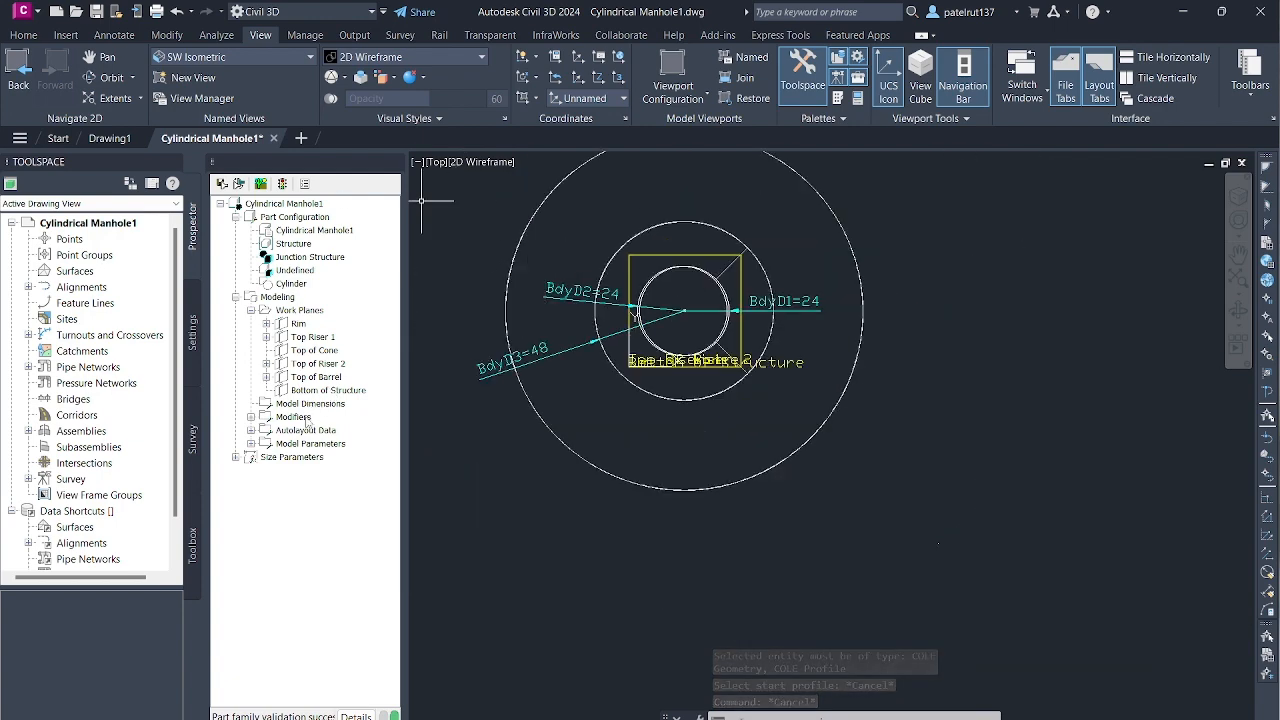
right_click(300, 416)
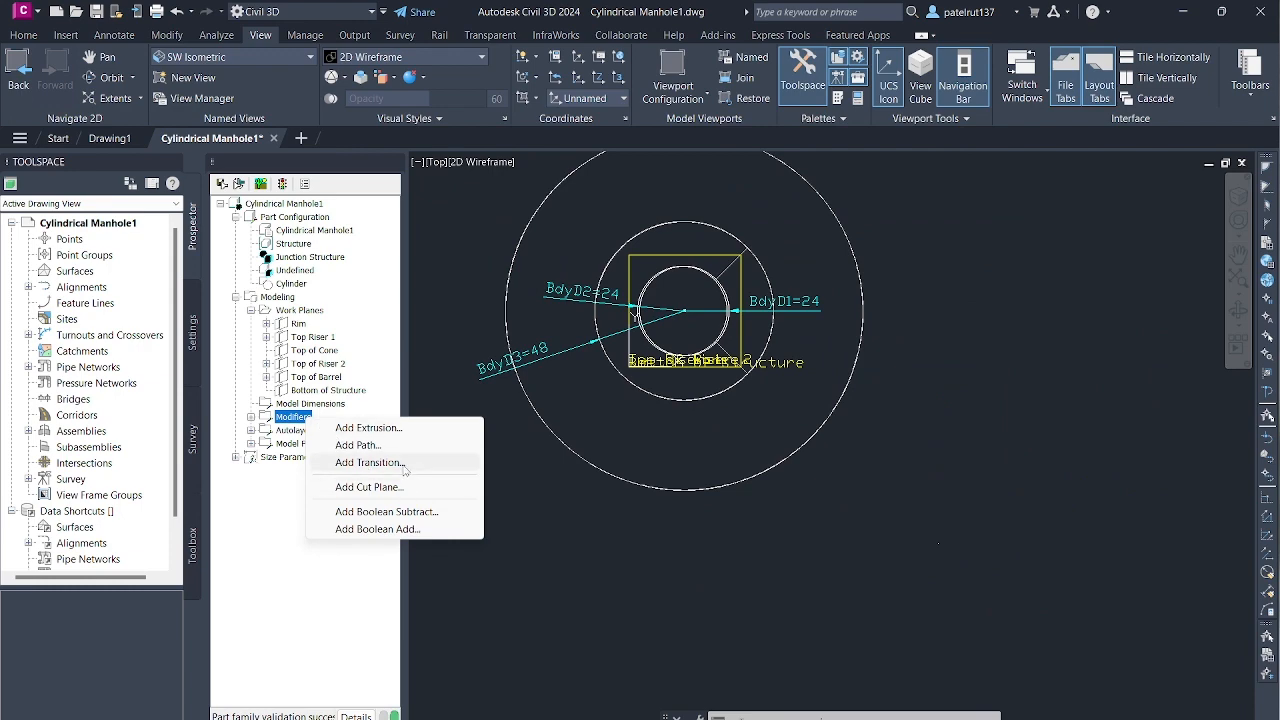
click(368, 462)
scroll(684, 355, up, 4)
scroll(845, 235, down, 4)
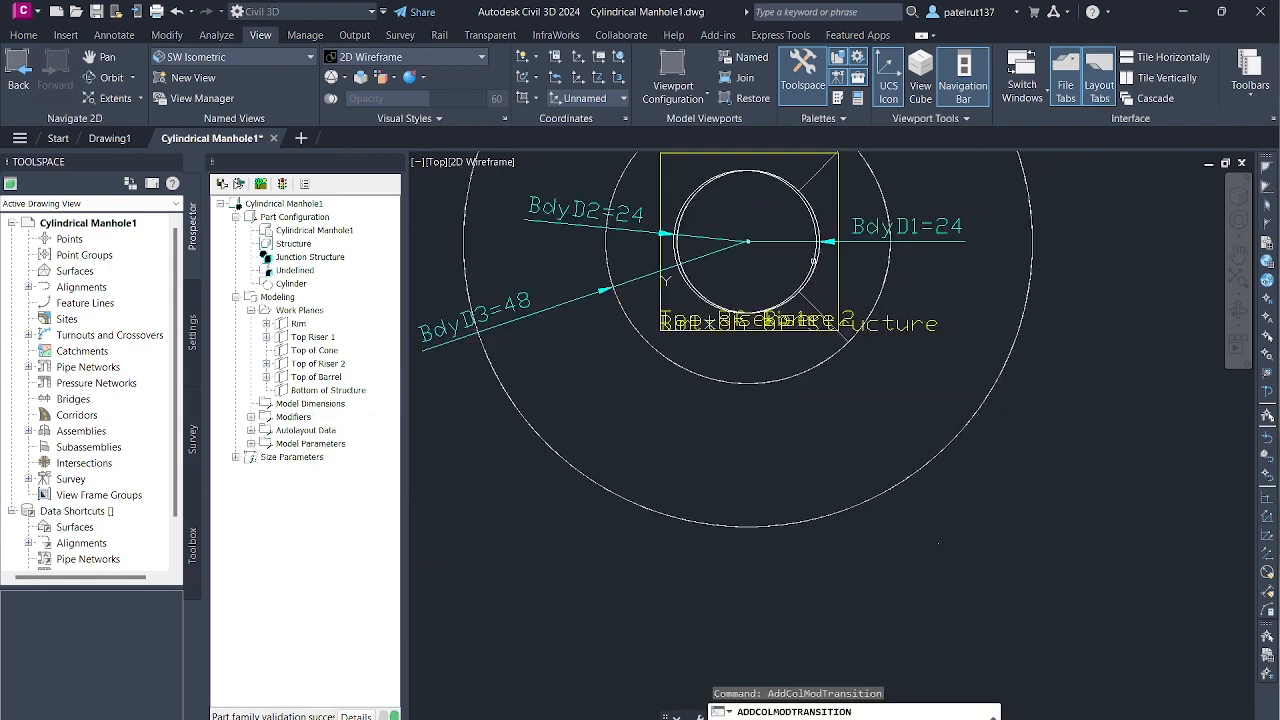
scroll(728, 288, up, 2)
scroll(728, 286, up, 2)
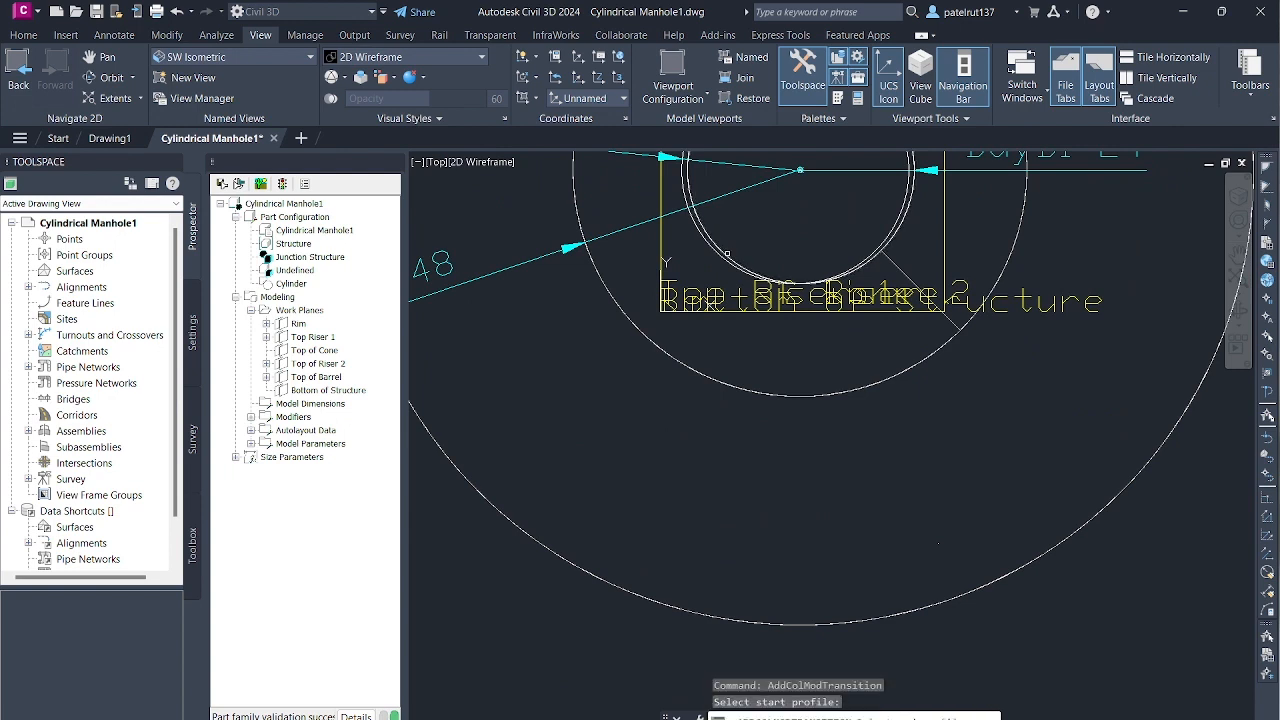
click(479, 492)
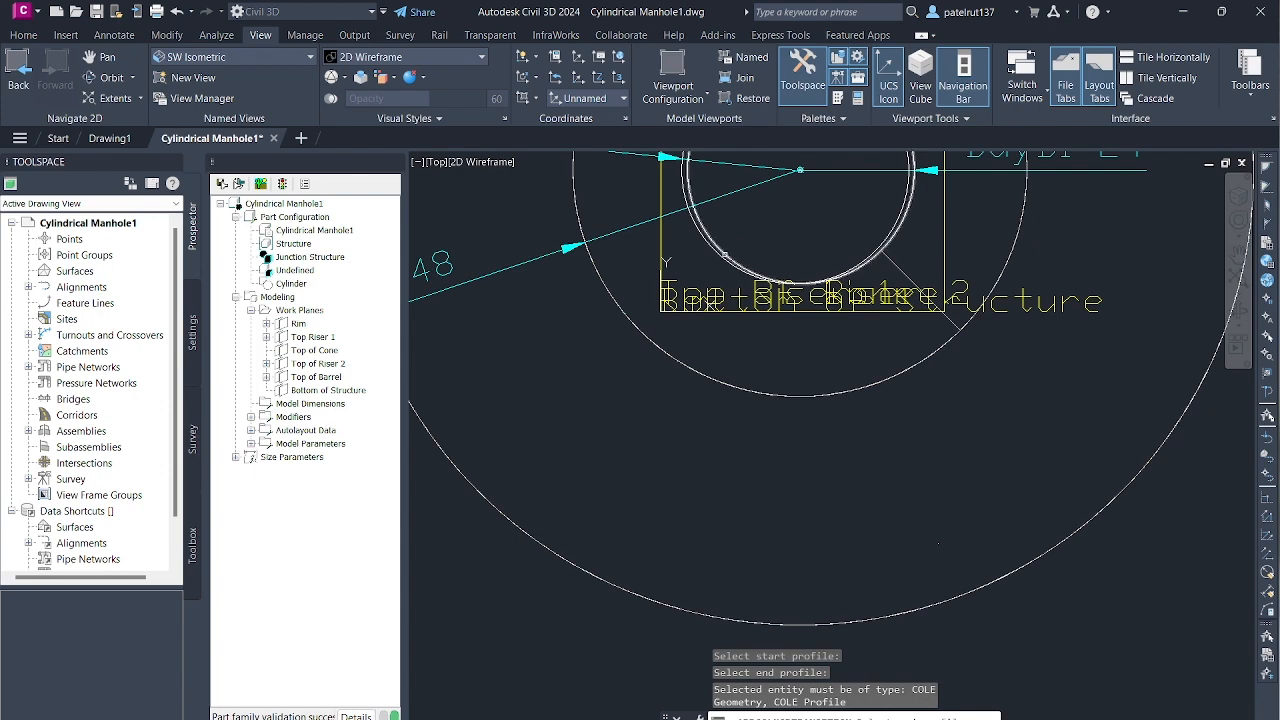
click(720, 256)
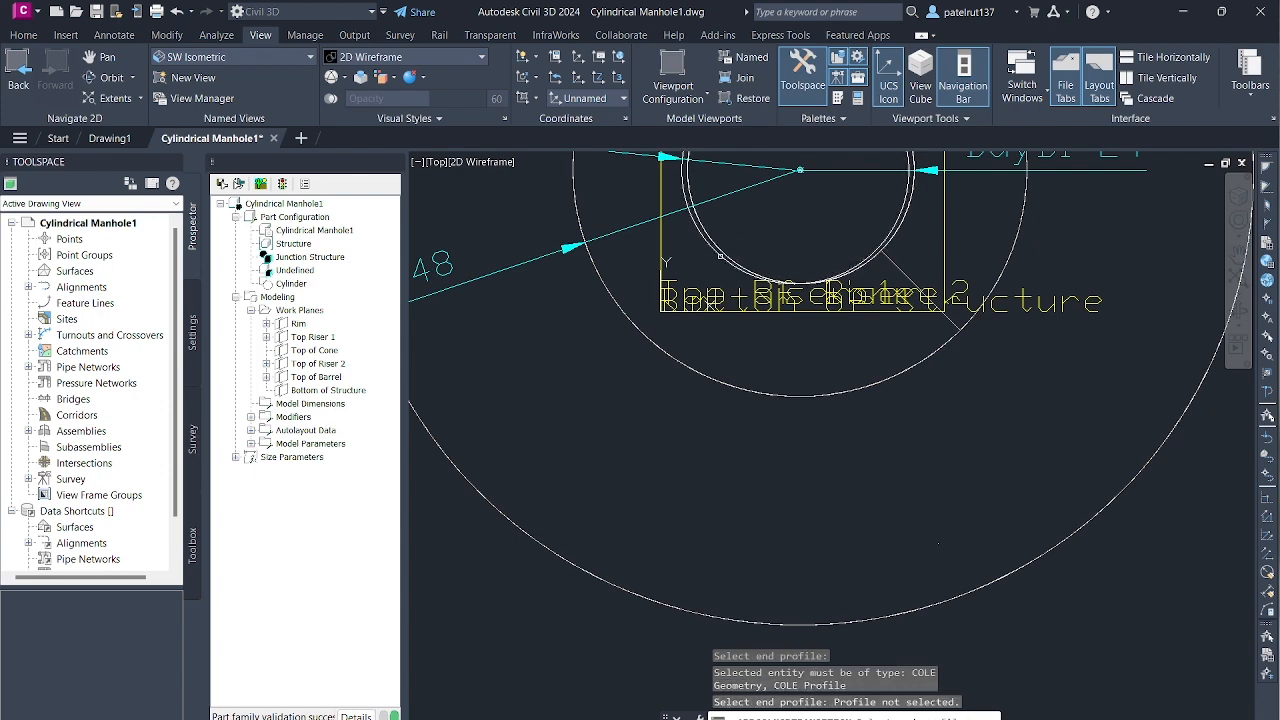
scroll(822, 254, down, 3)
scroll(851, 191, up, 4)
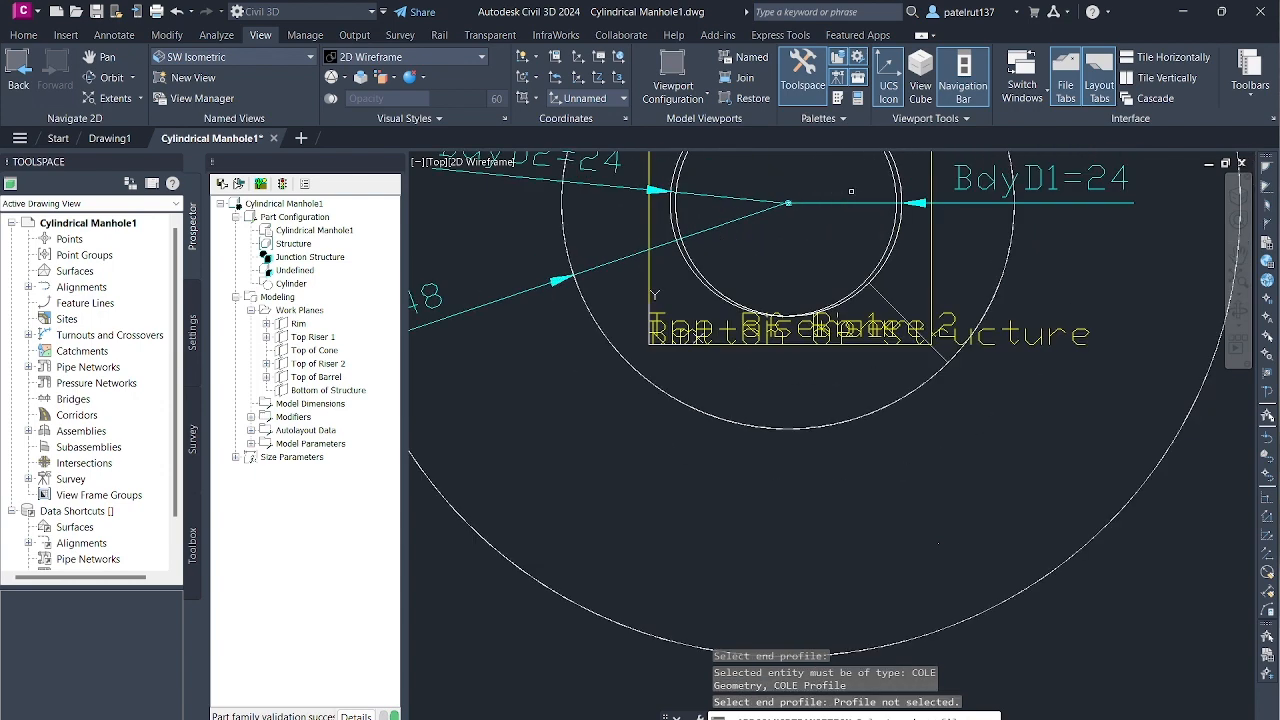
scroll(851, 191, down, 5)
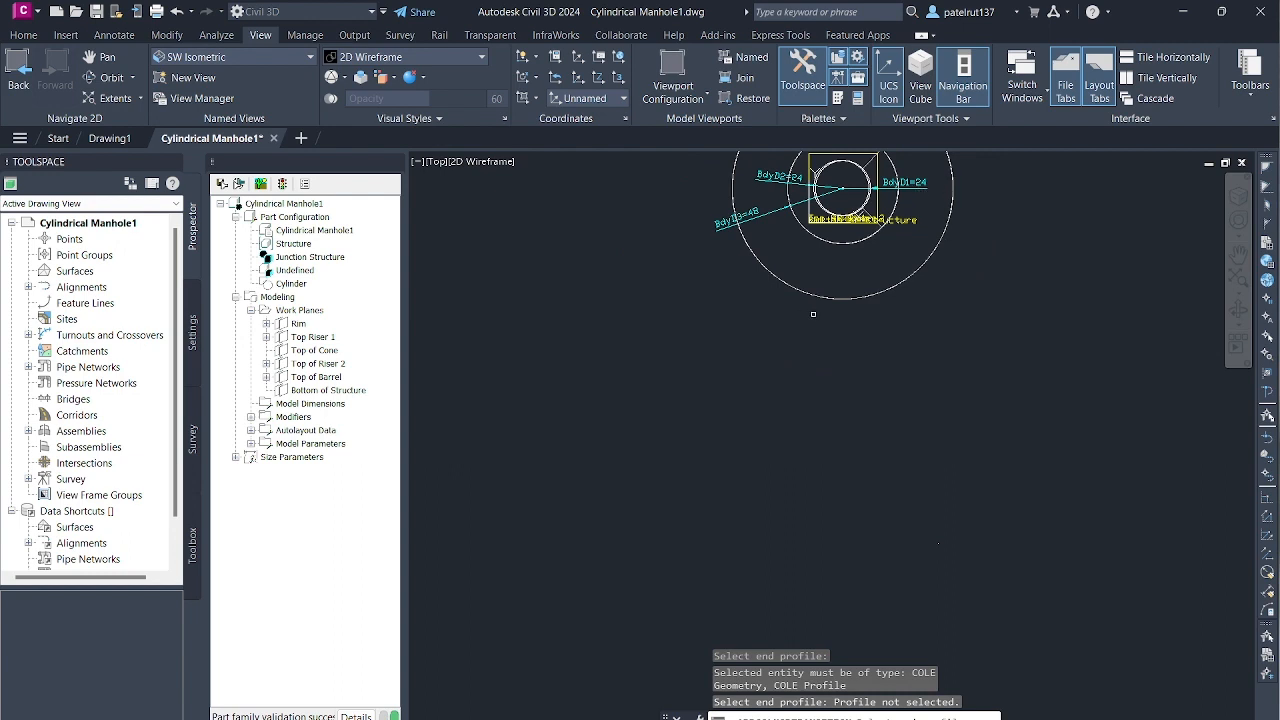
scroll(813, 336, up, 3)
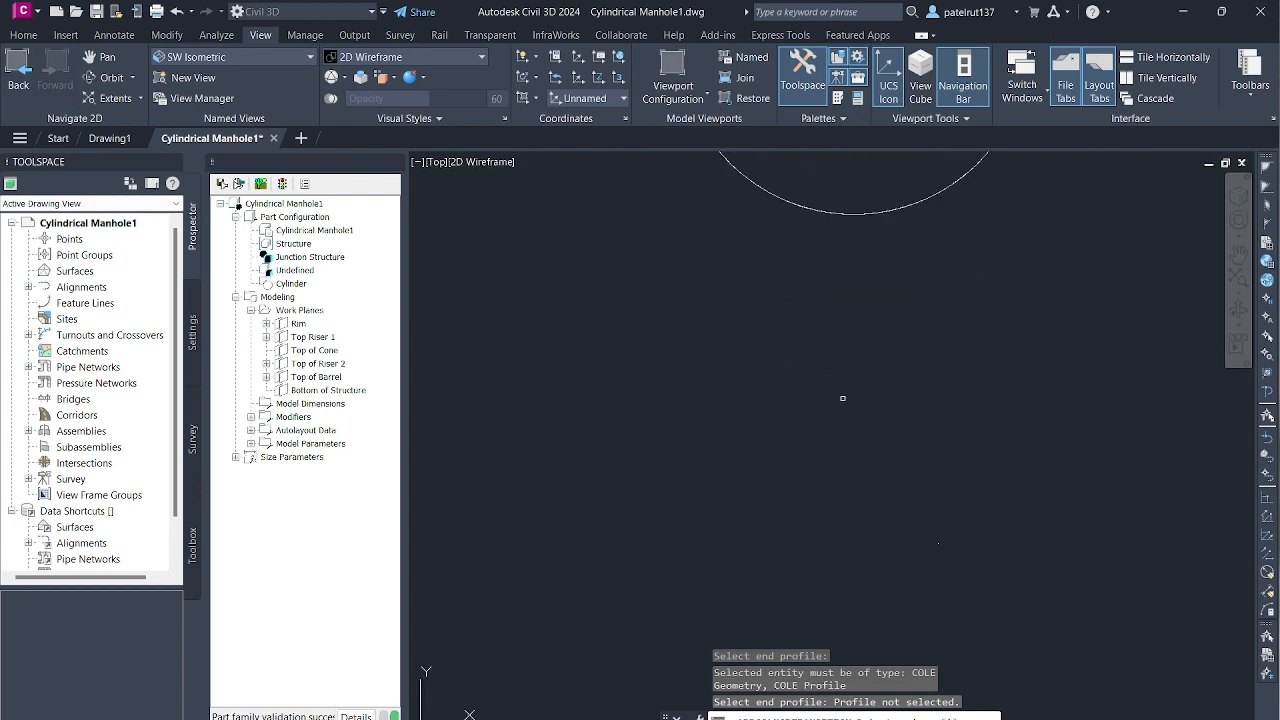
scroll(998, 279, up, 4)
scroll(840, 267, down, 4)
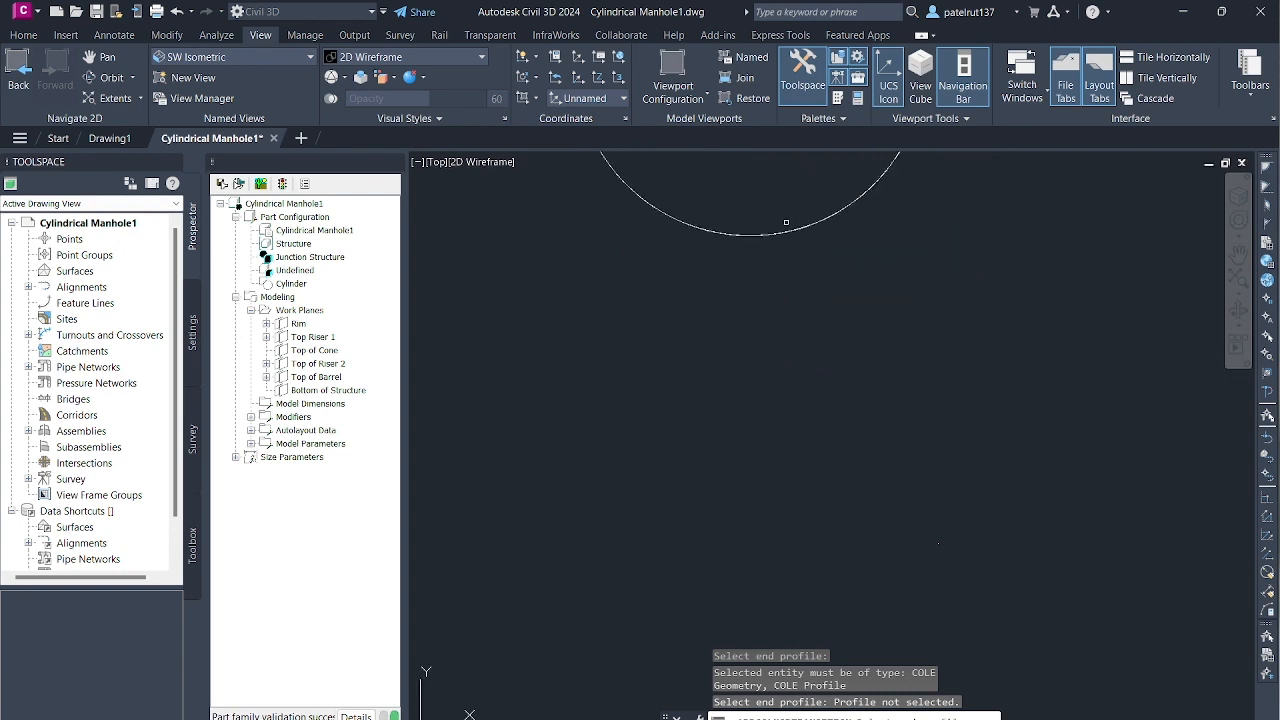
scroll(768, 195, up, 3)
scroll(772, 305, down, 5)
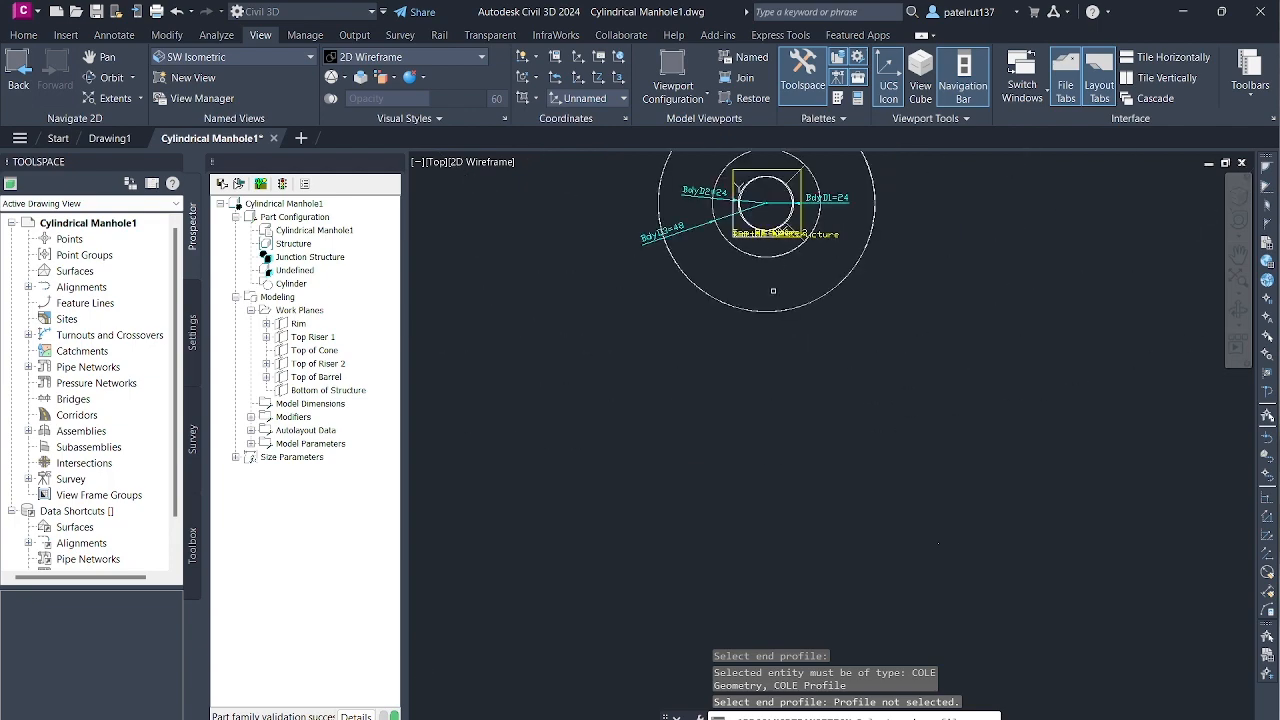
scroll(787, 160, up, 3)
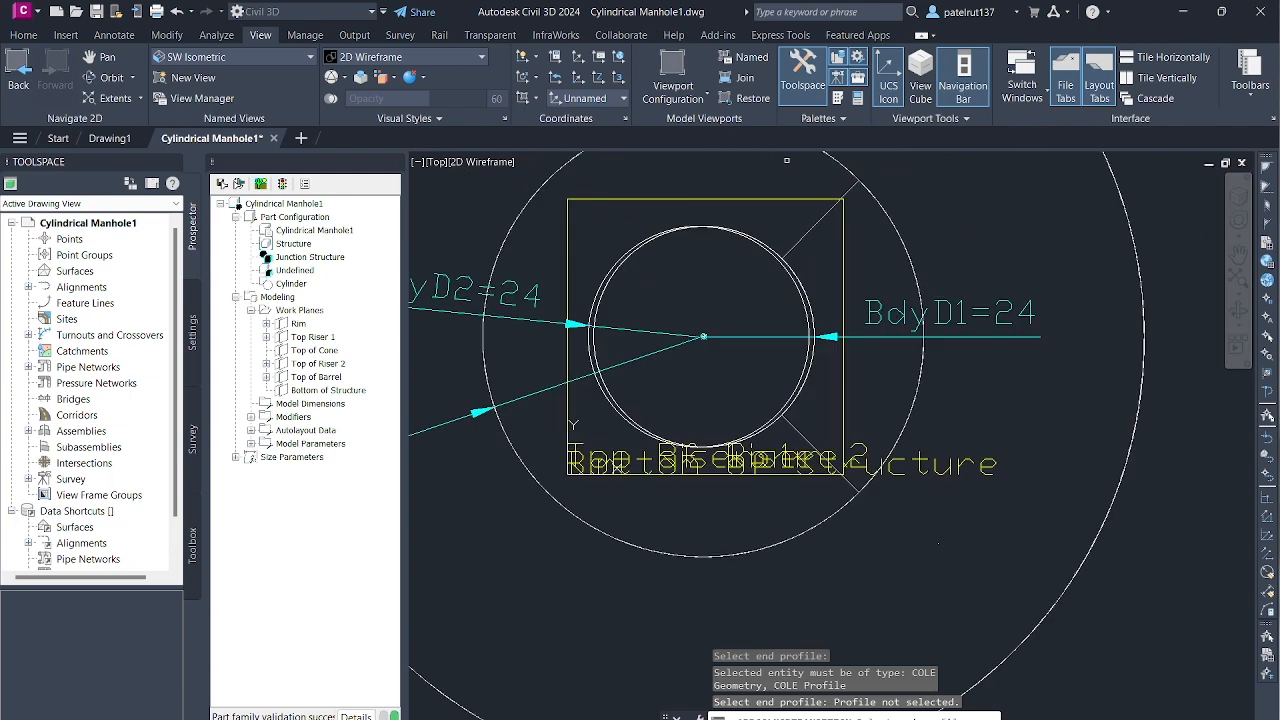
scroll(787, 162, down, 5)
scroll(791, 165, up, 3)
scroll(796, 175, down, 3)
scroll(817, 160, up, 2)
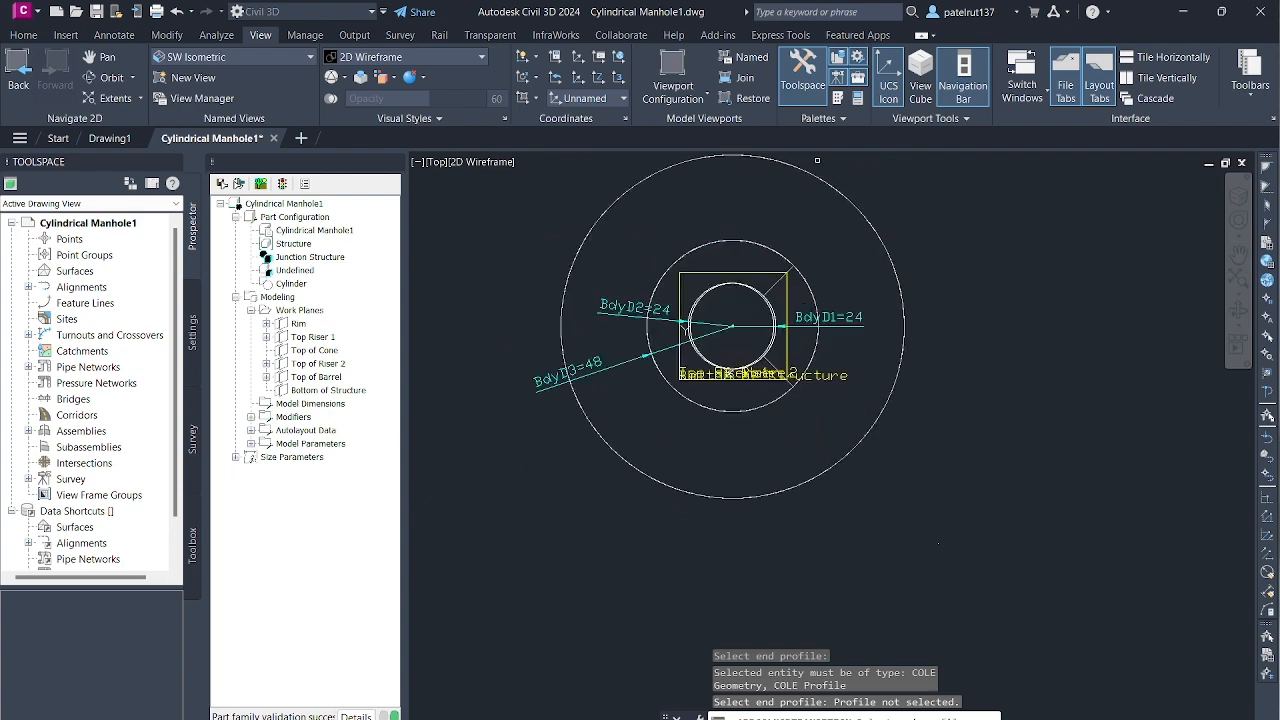
scroll(817, 160, up, 3)
scroll(746, 302, down, 5)
scroll(735, 281, up, 4)
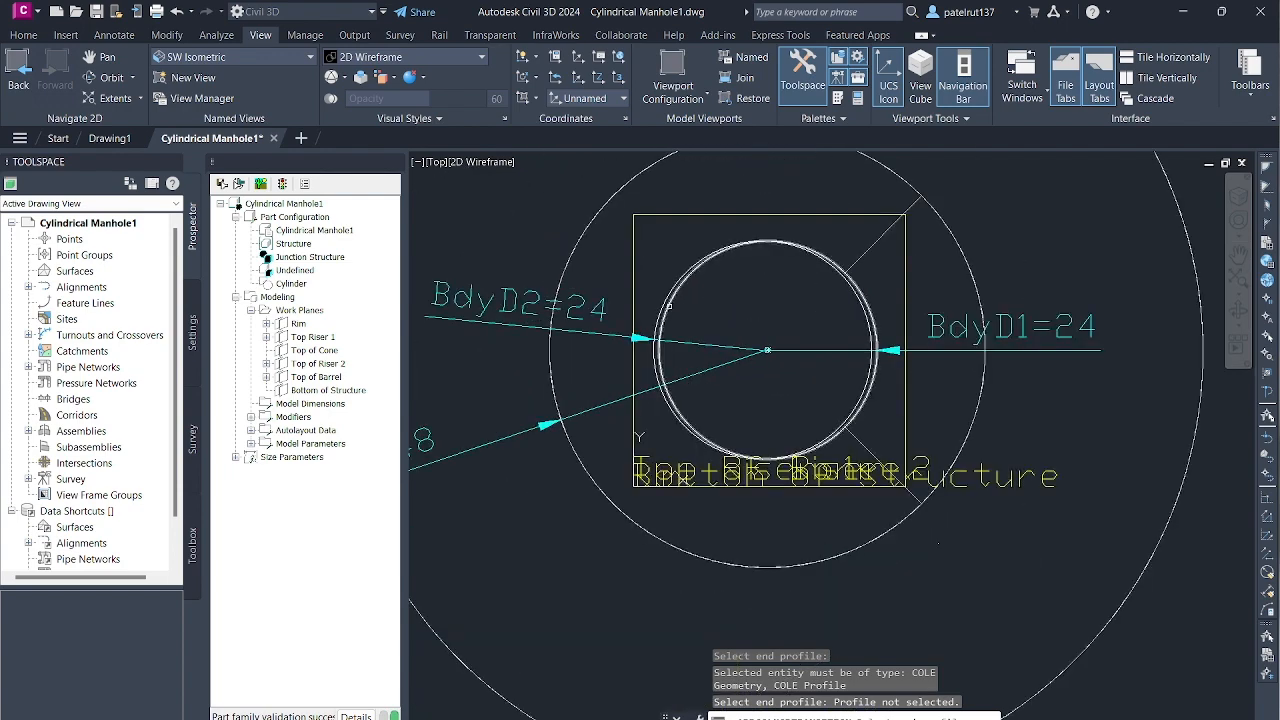
click(669, 306)
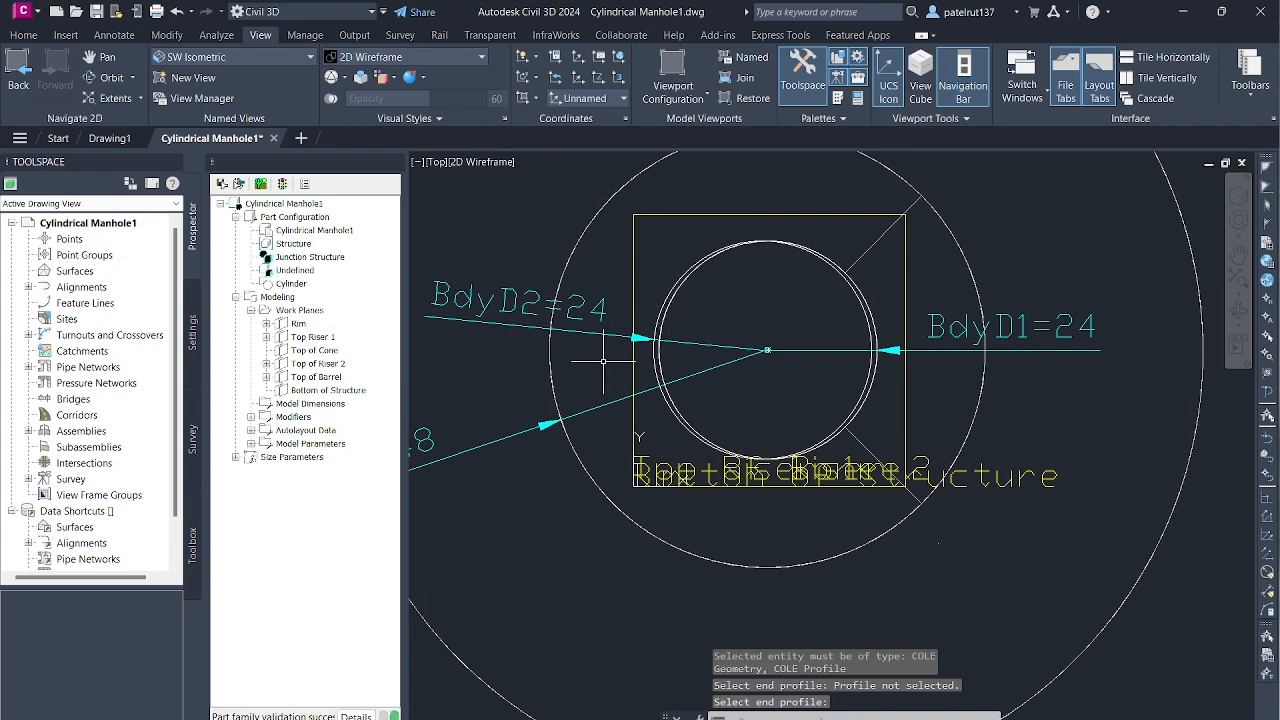
scroll(563, 436, down, 2)
- Add another transition modifier with the inner circle as start profile and the middle circle as end profile
key(Return)
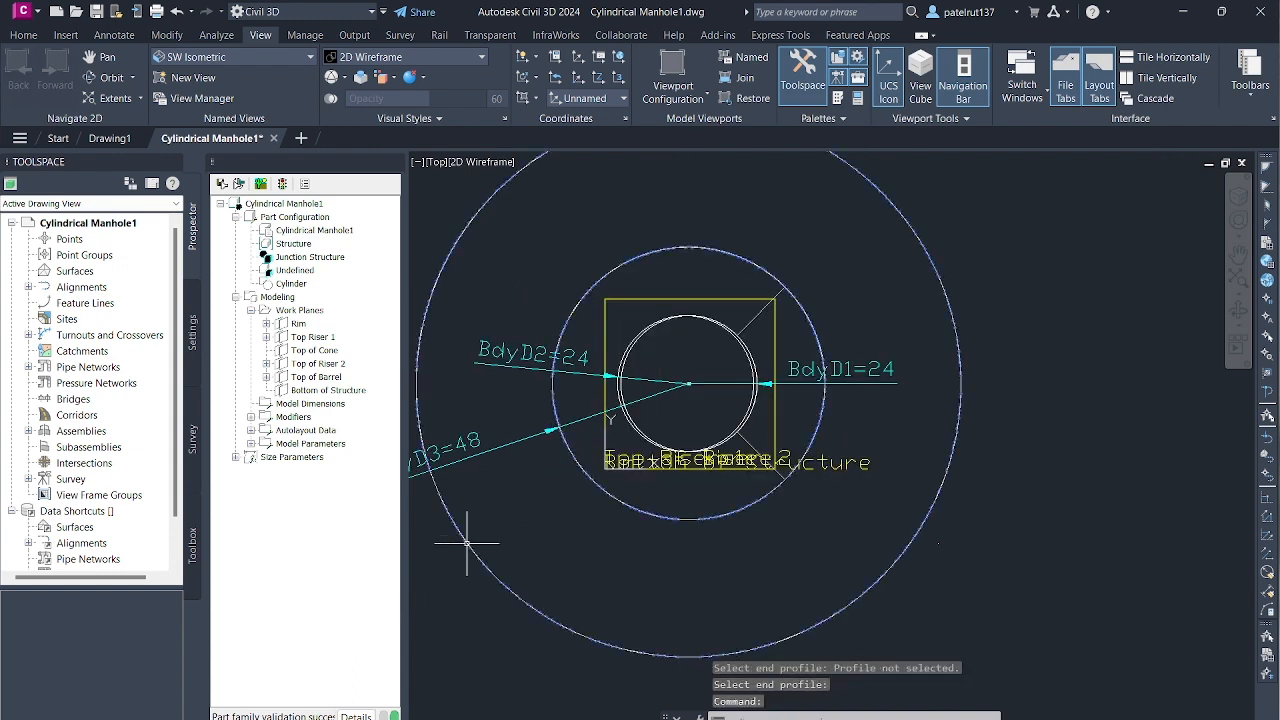
key(Return)
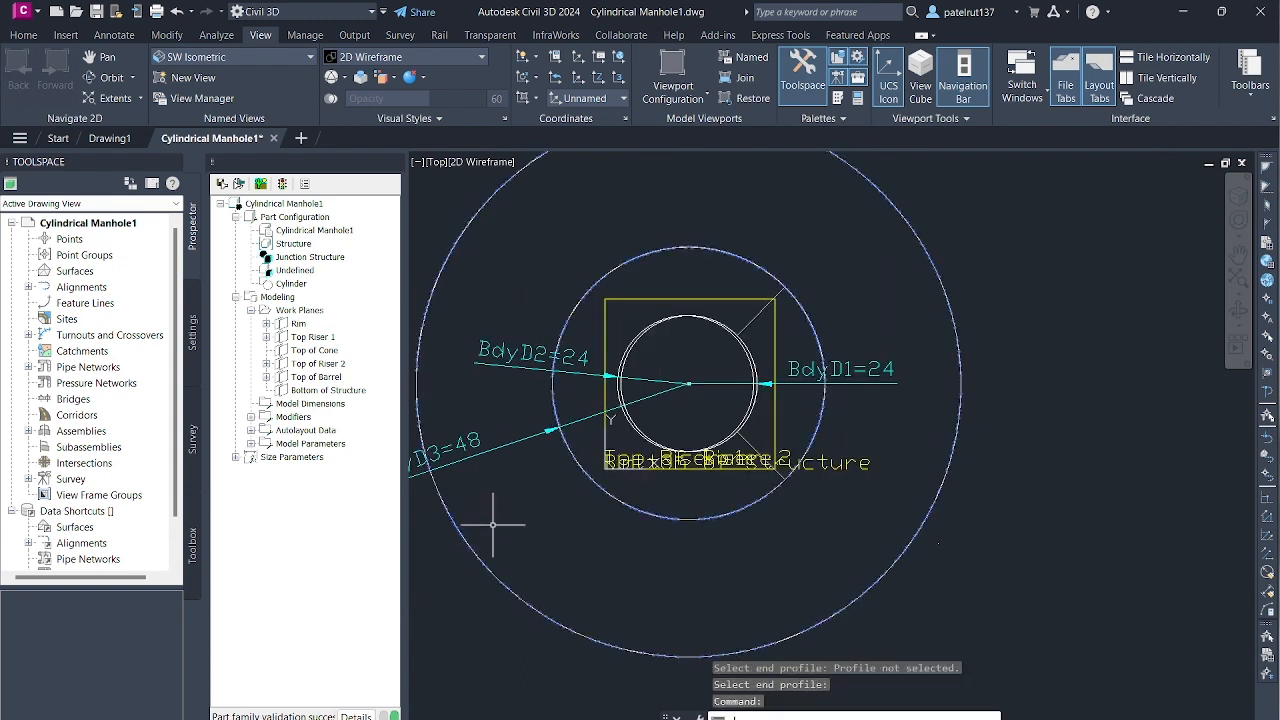
click(296, 417)
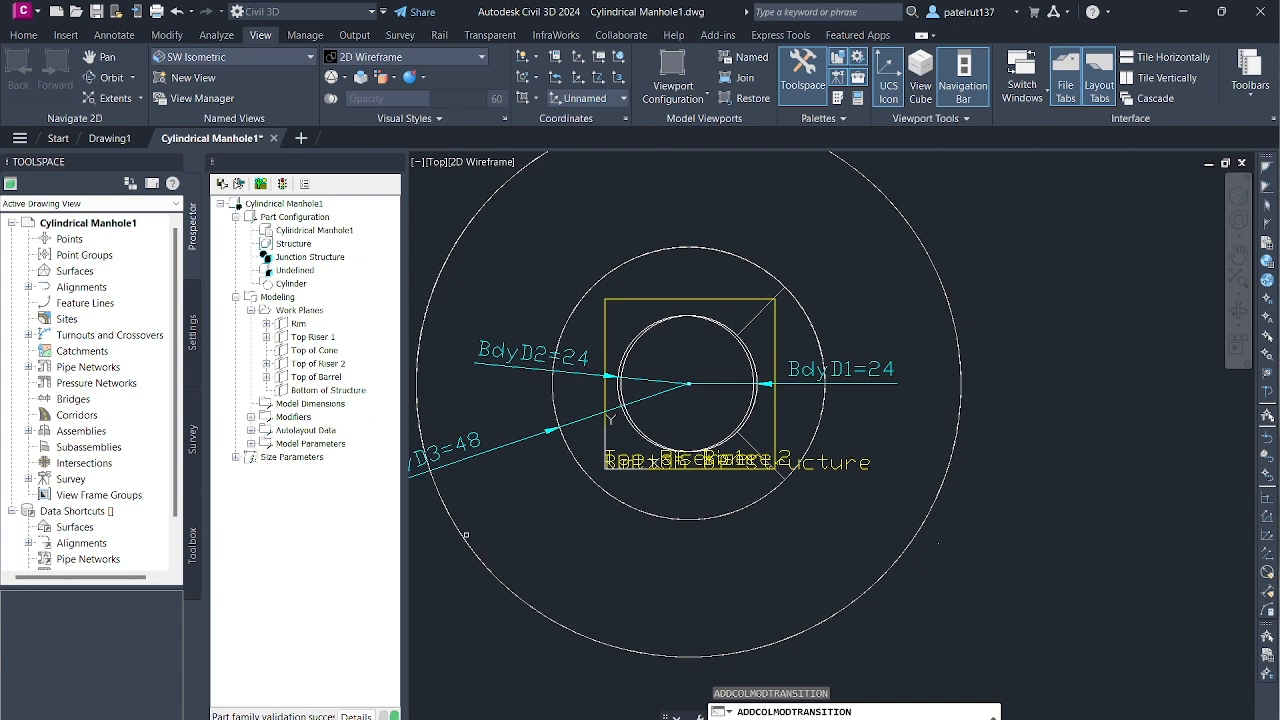
click(461, 536)
click(645, 438)
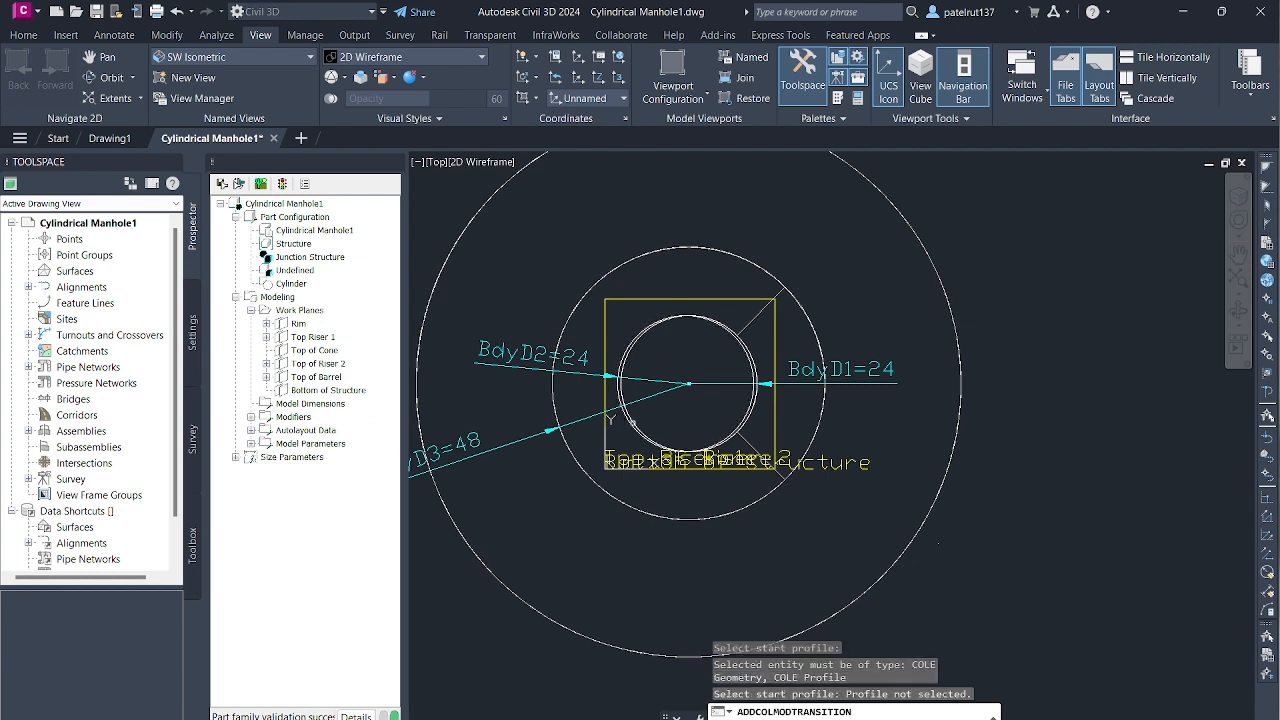
click(449, 510)
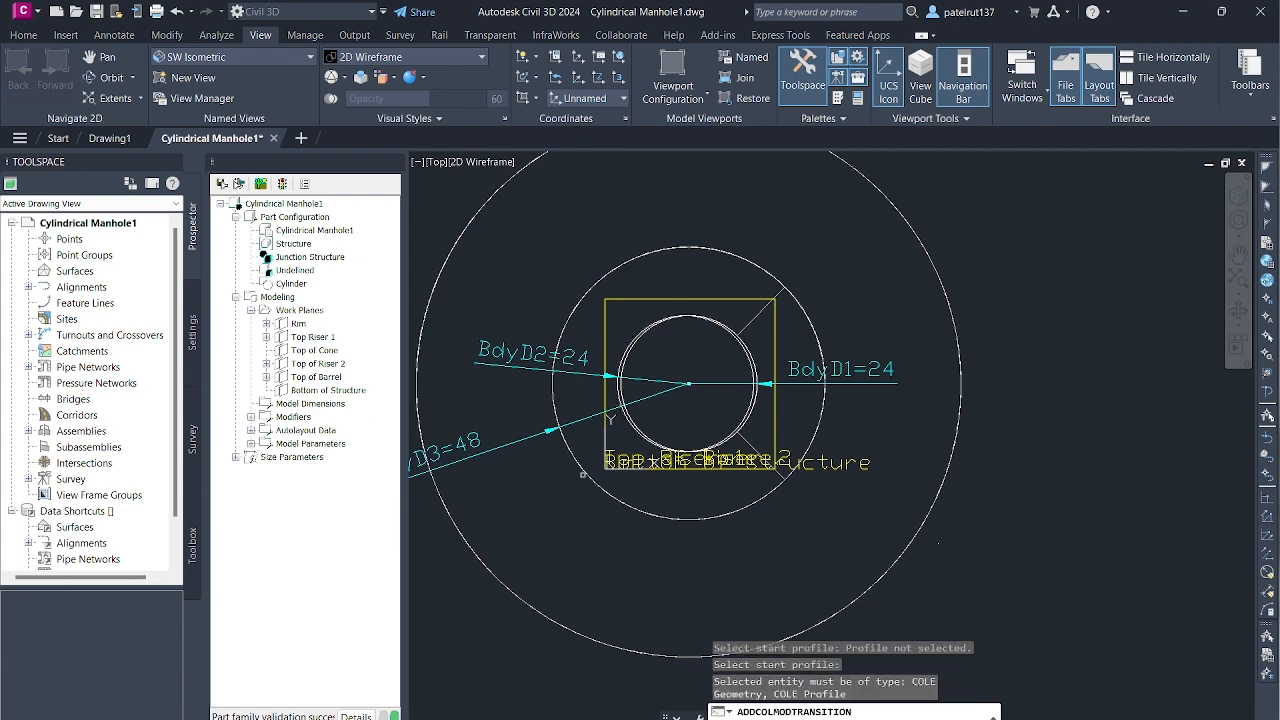
click(604, 416)
click(632, 419)
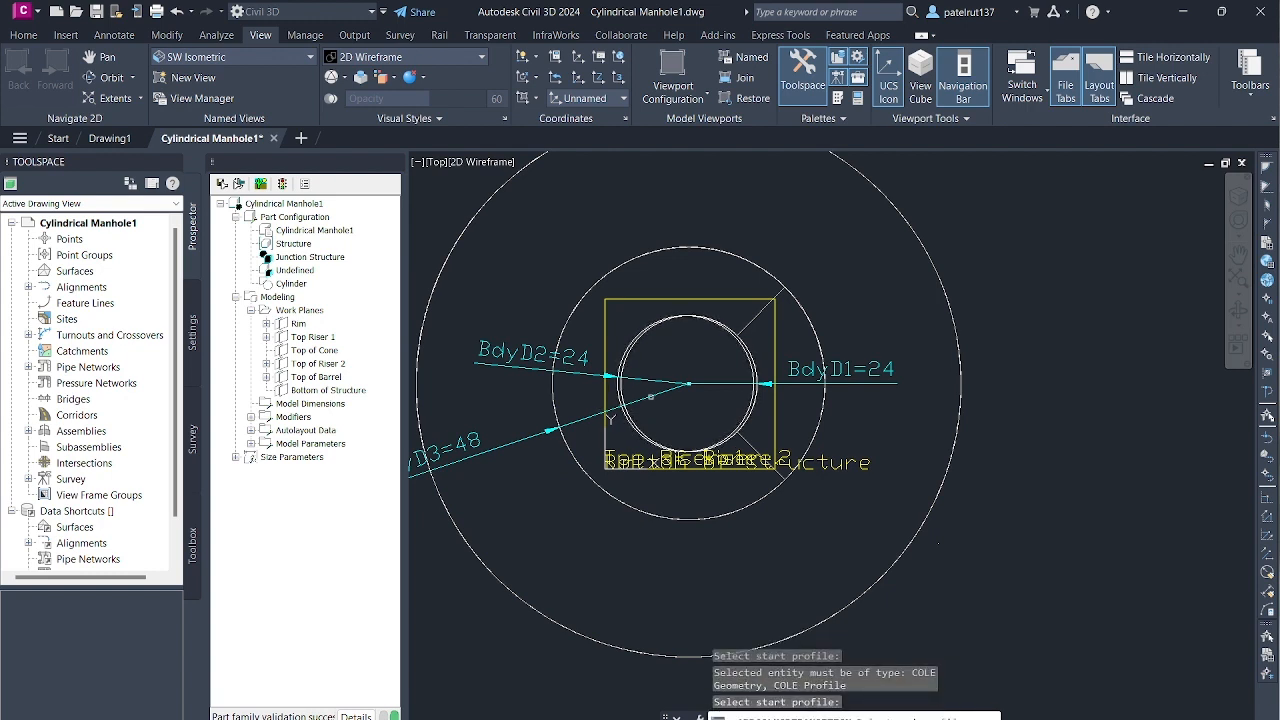
click(688, 384)
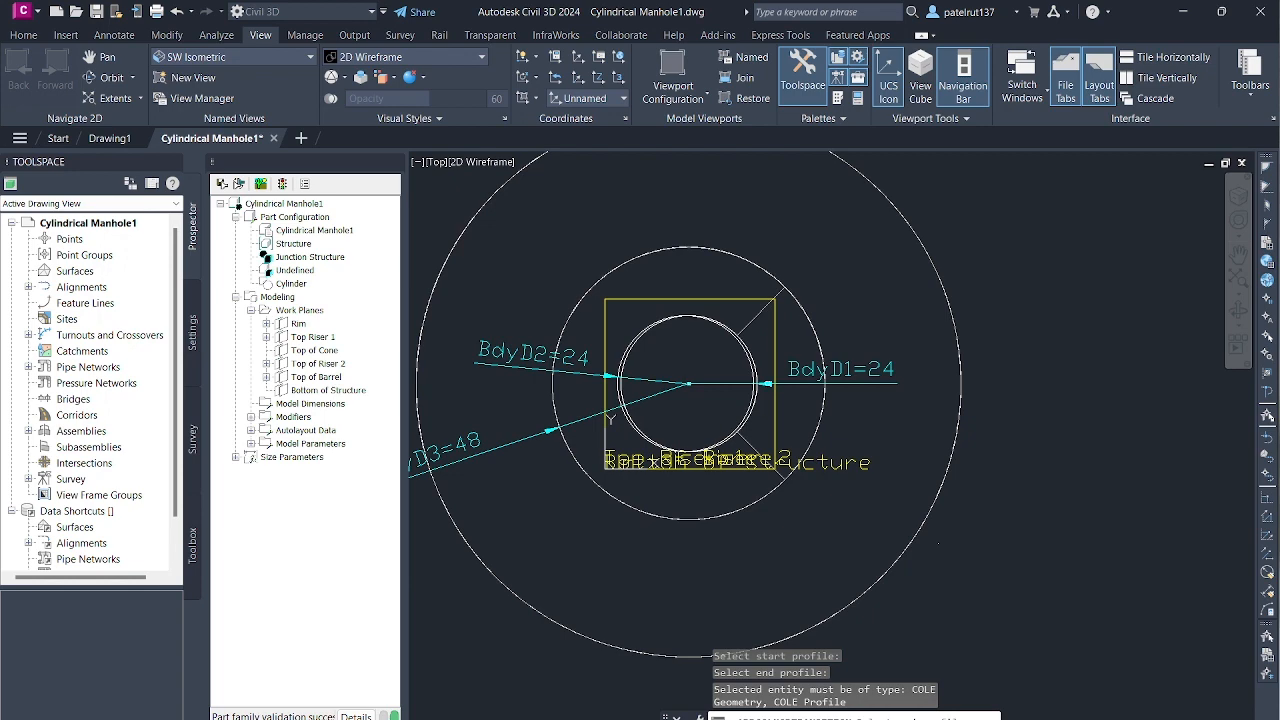
click(764, 498)
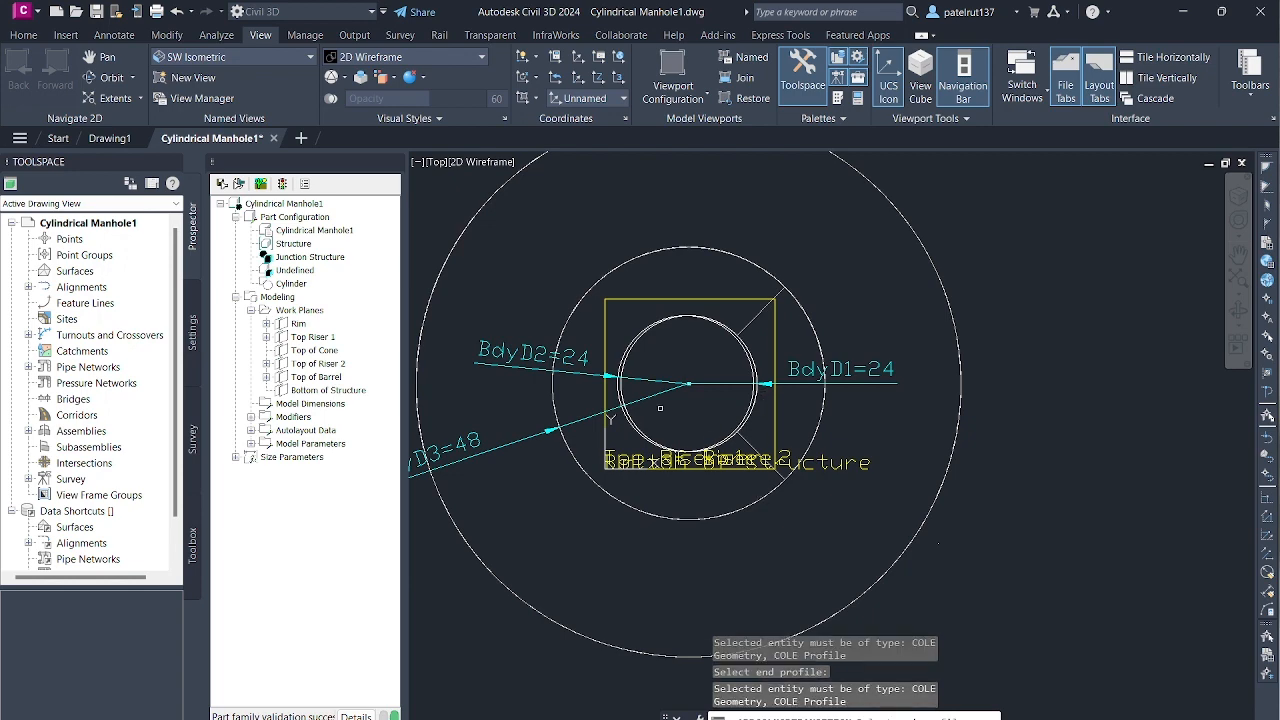
scroll(657, 413, up, 4)
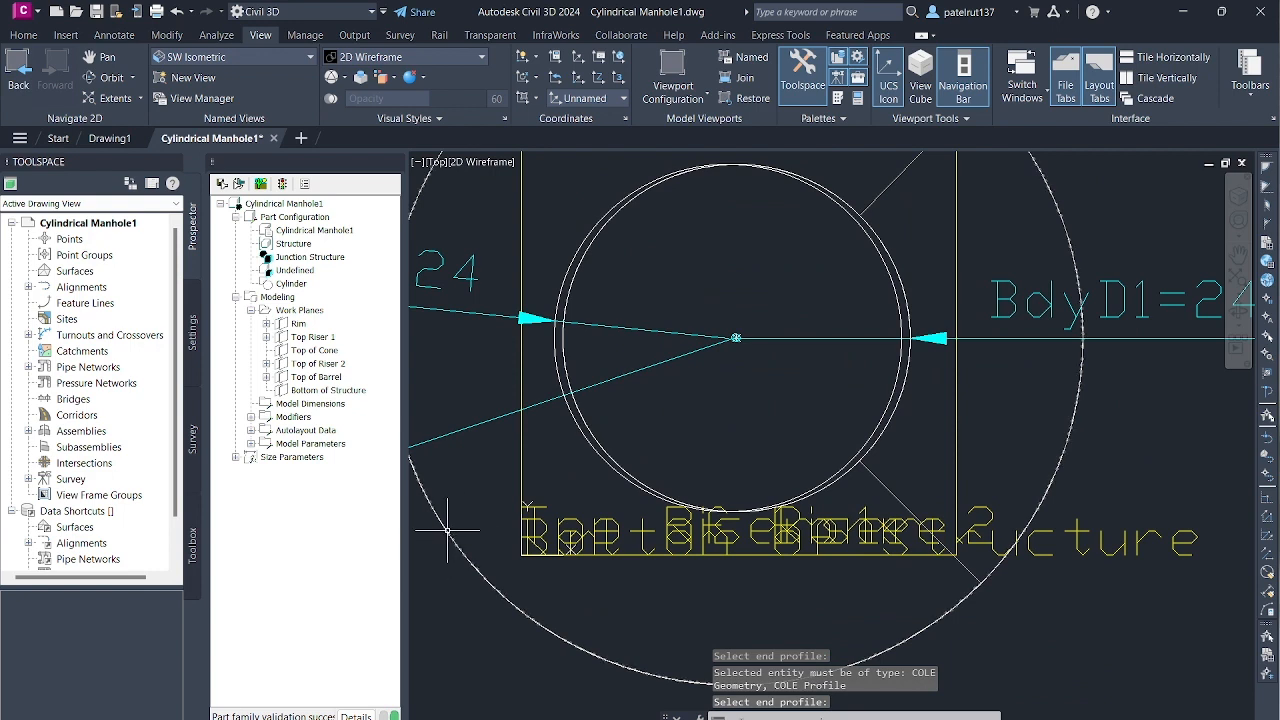
key(Escape)
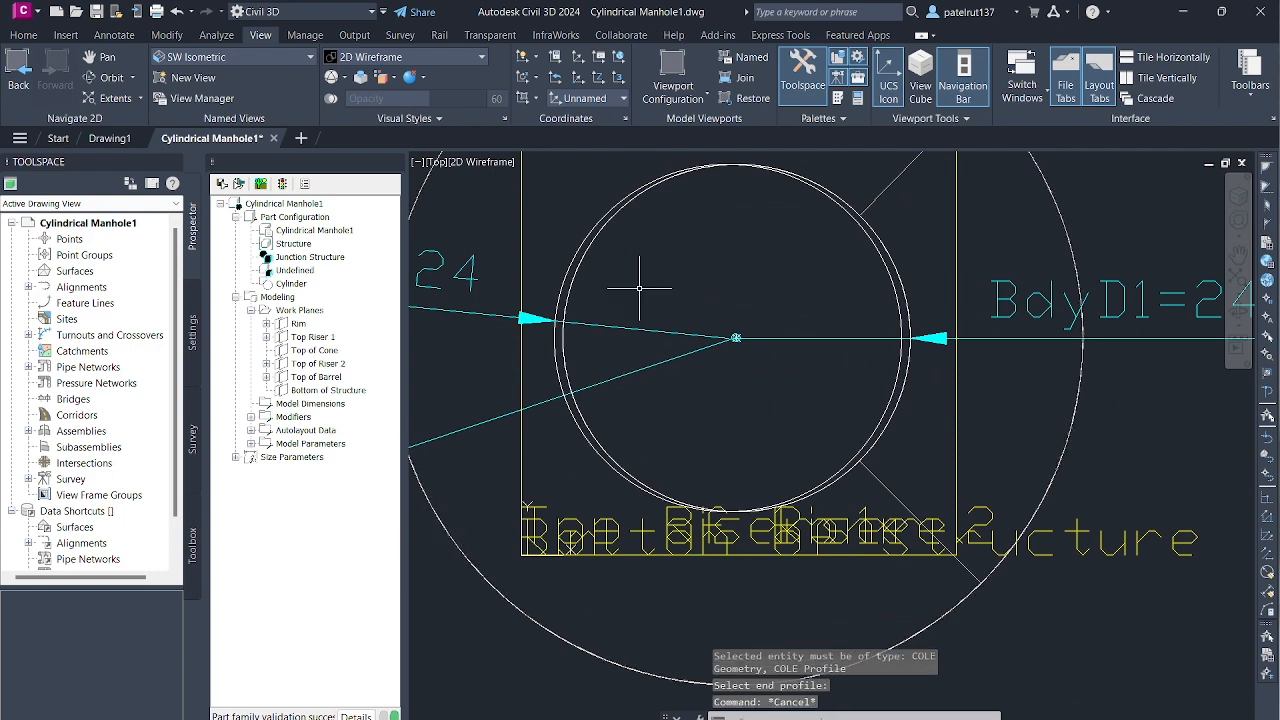
- Switch to the SW Isometric view and examine the transitions between the stacked work planes
click(311, 58)
click(225, 174)
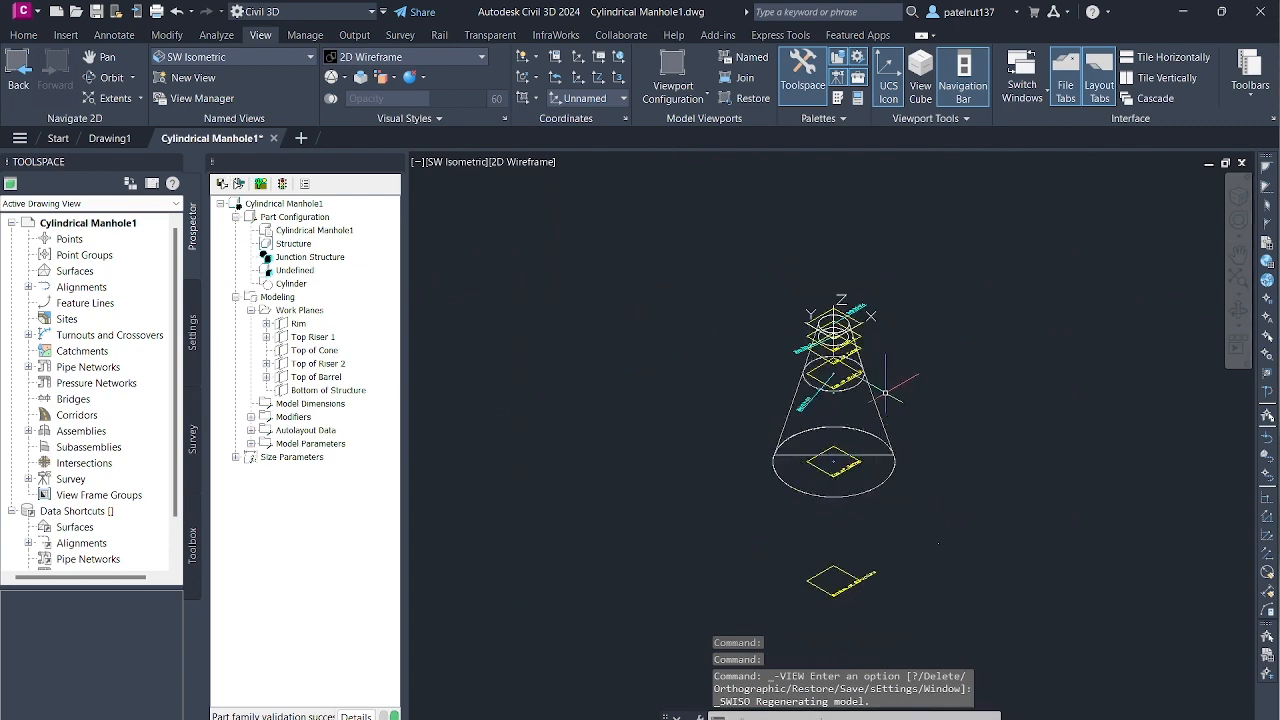
scroll(893, 385, up, 4)
scroll(893, 400, down, 3)
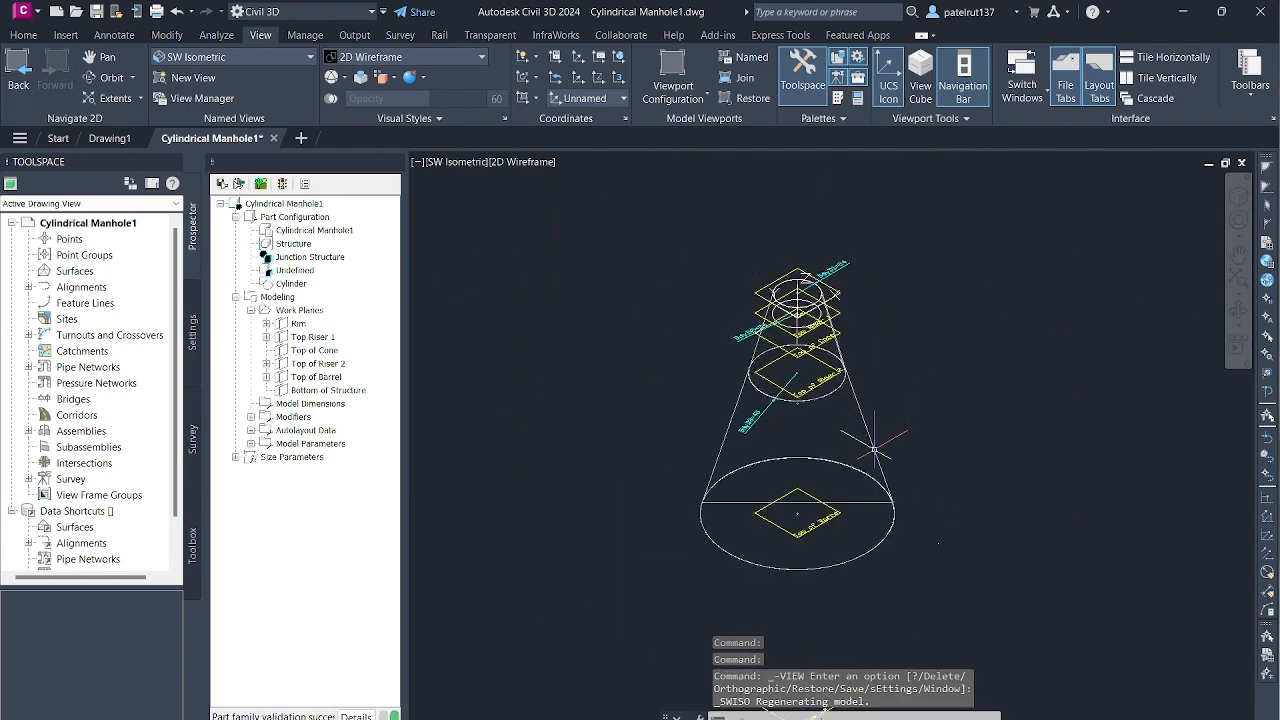
scroll(884, 490, up, 1)
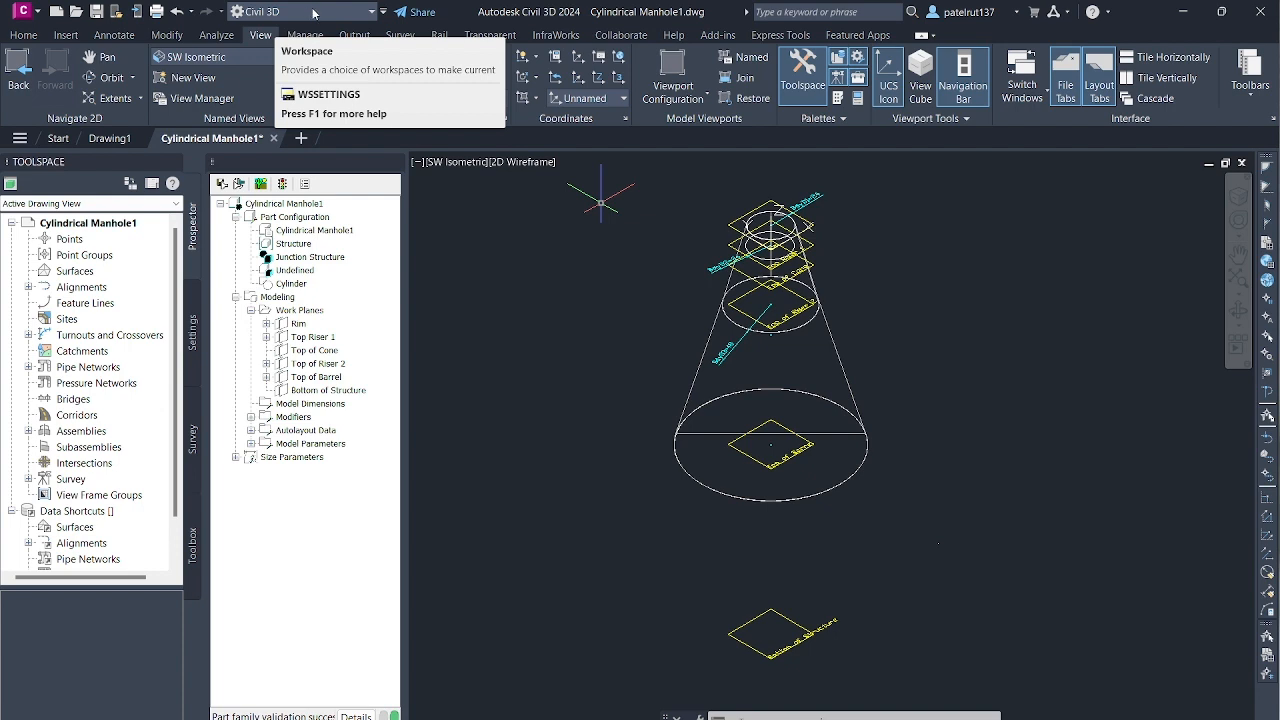
- Examine the transitions in the Front view and return to the SW Isometric view
click(278, 57)
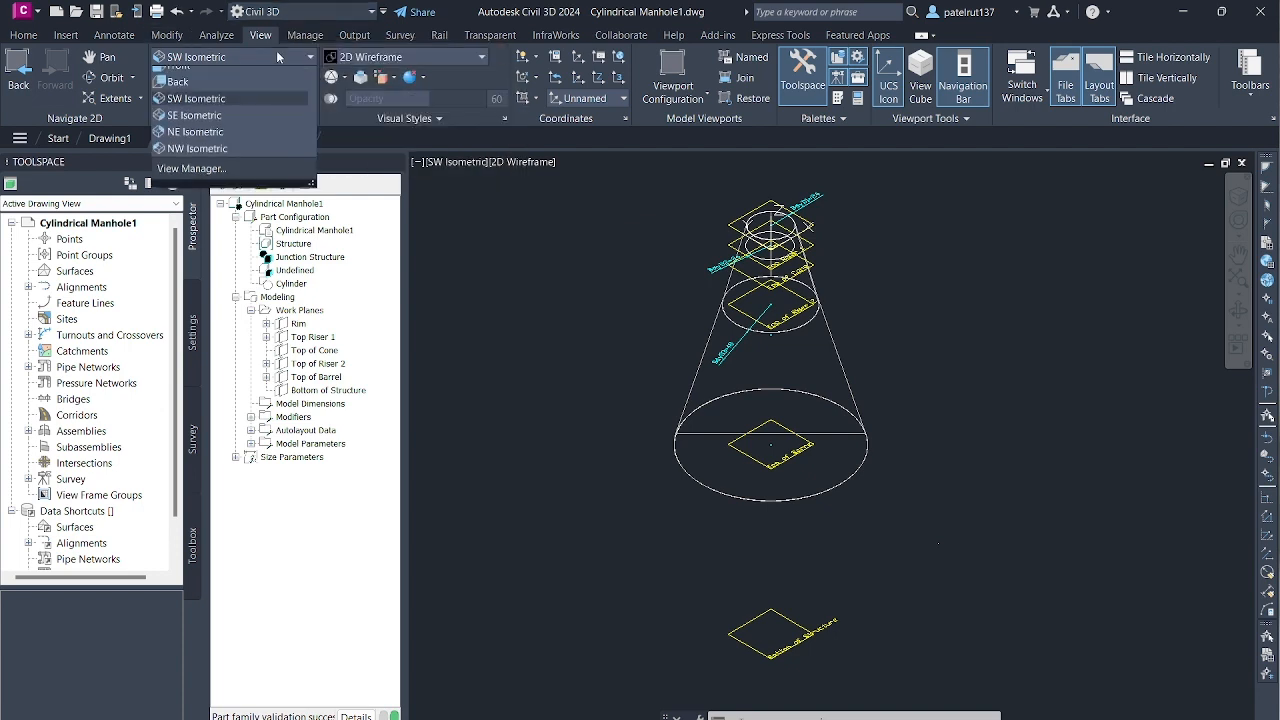
click(251, 145)
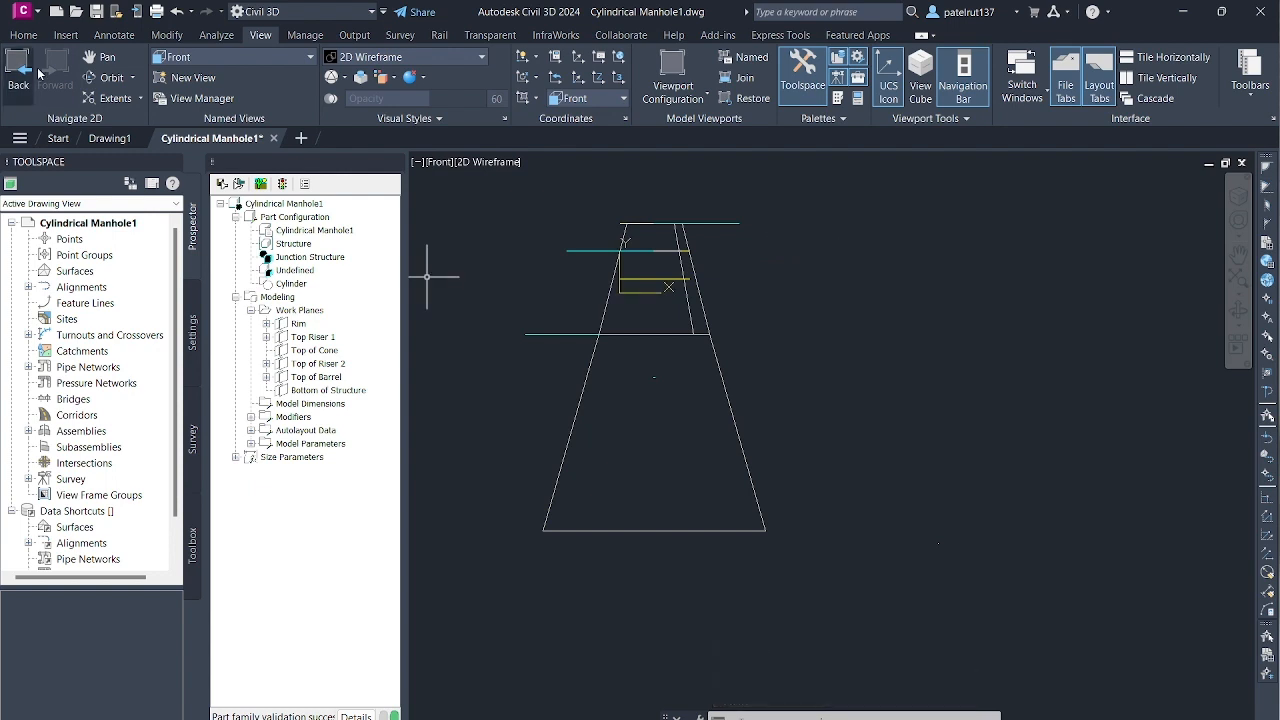
click(225, 58)
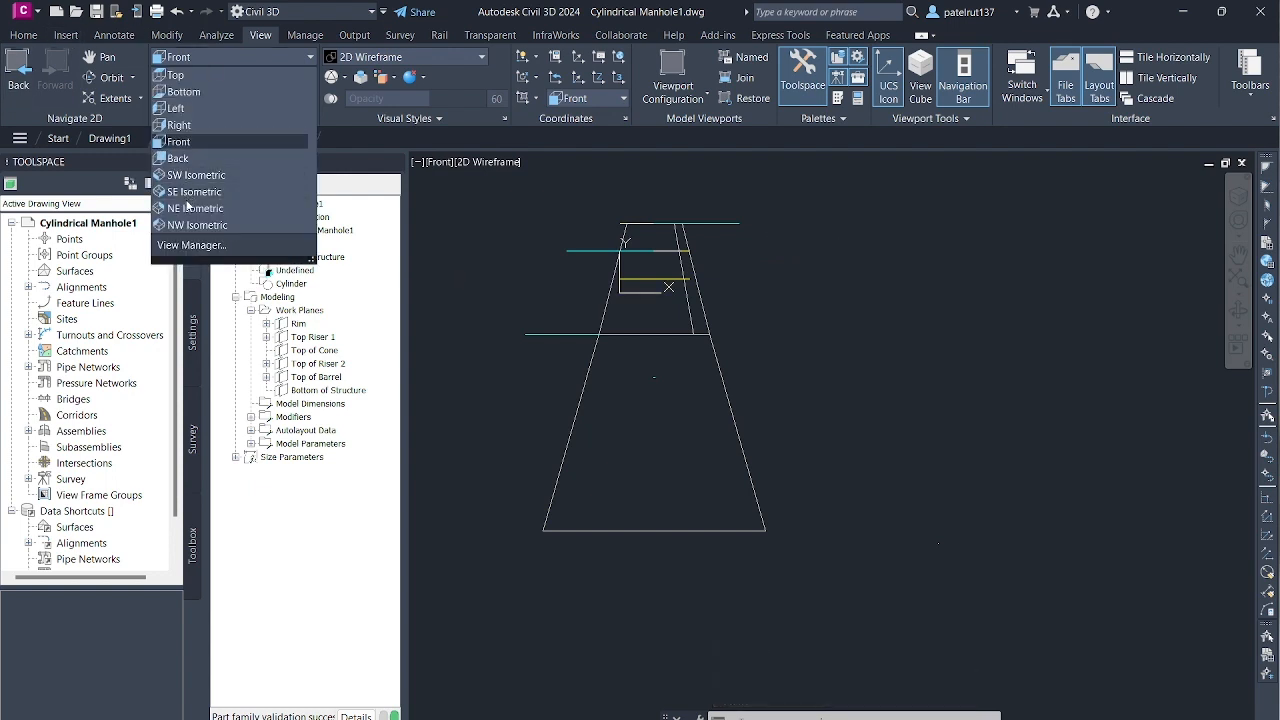
click(195, 175)
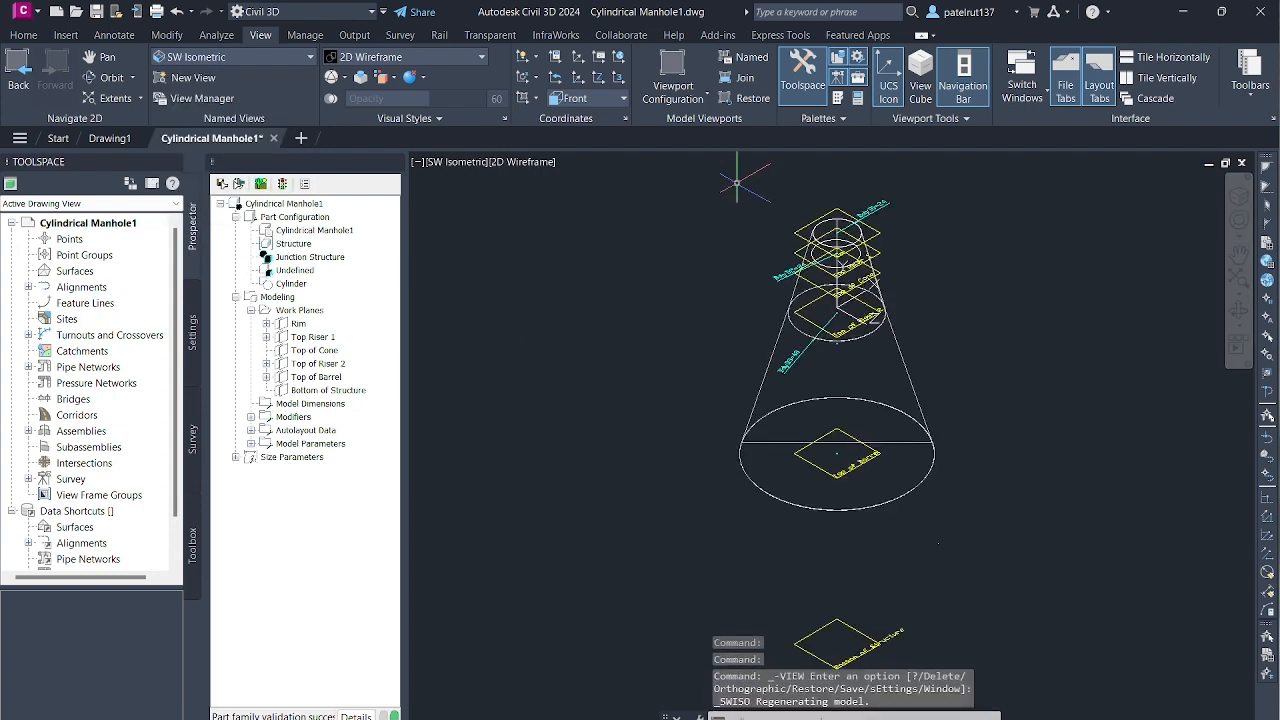
click(283, 62)
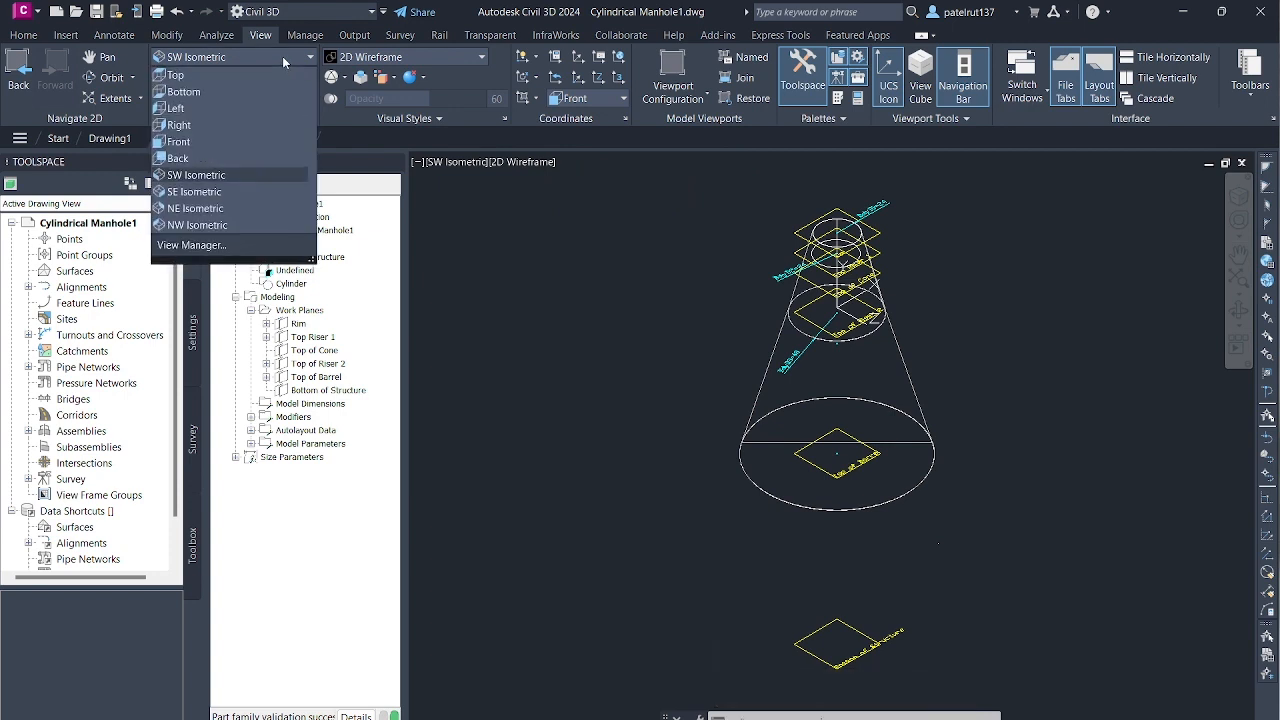
click(283, 62)
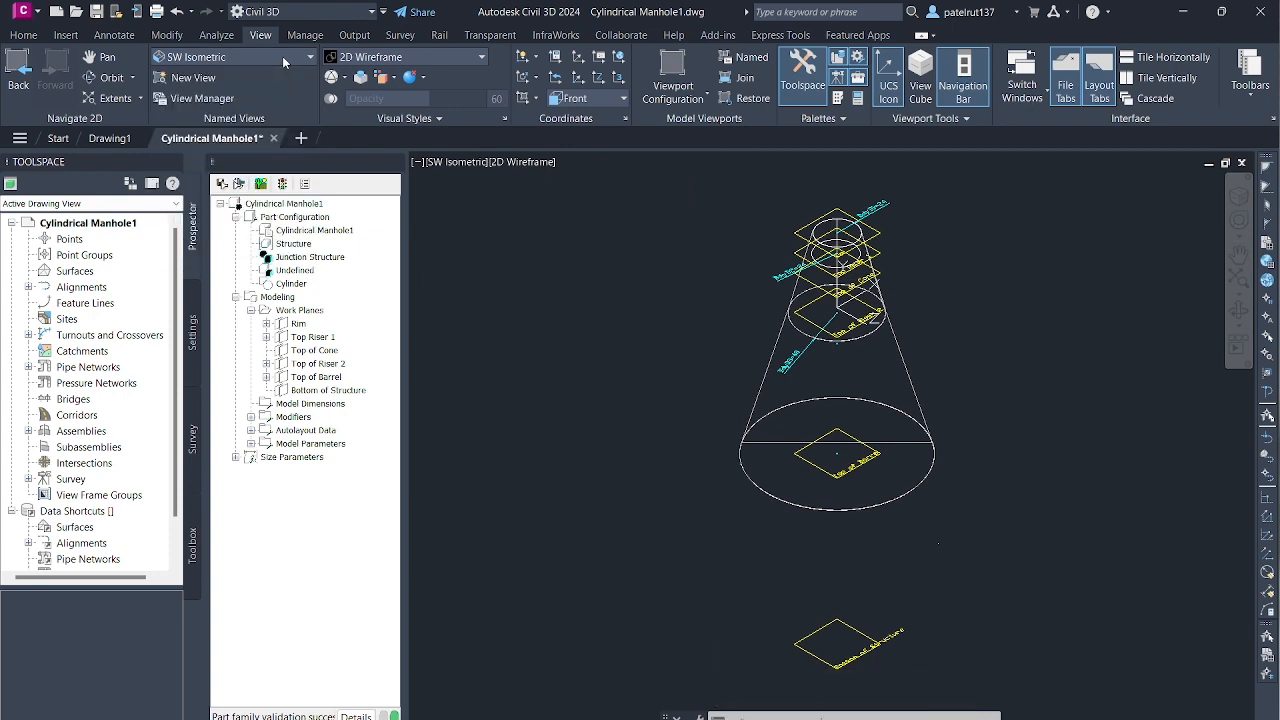
click(428, 120)
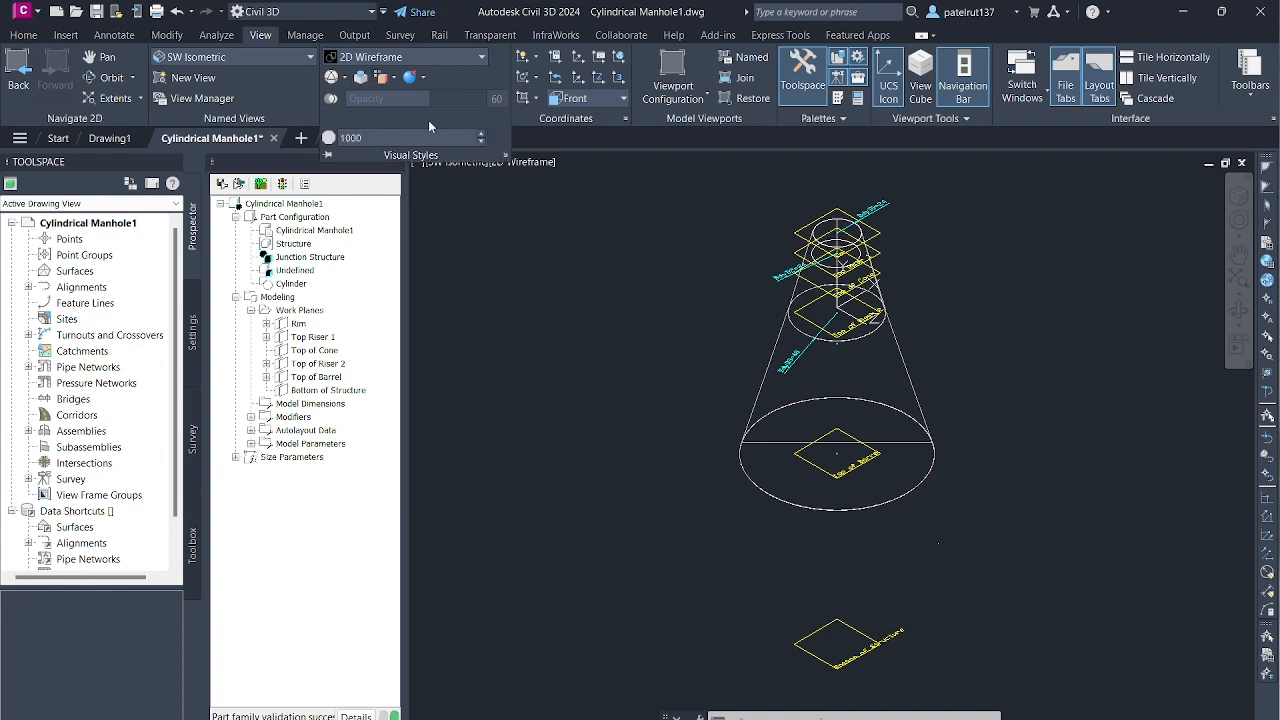
- Switch the visual style to Conceptual and check the overall shaded shape of the manhole part
click(480, 58)
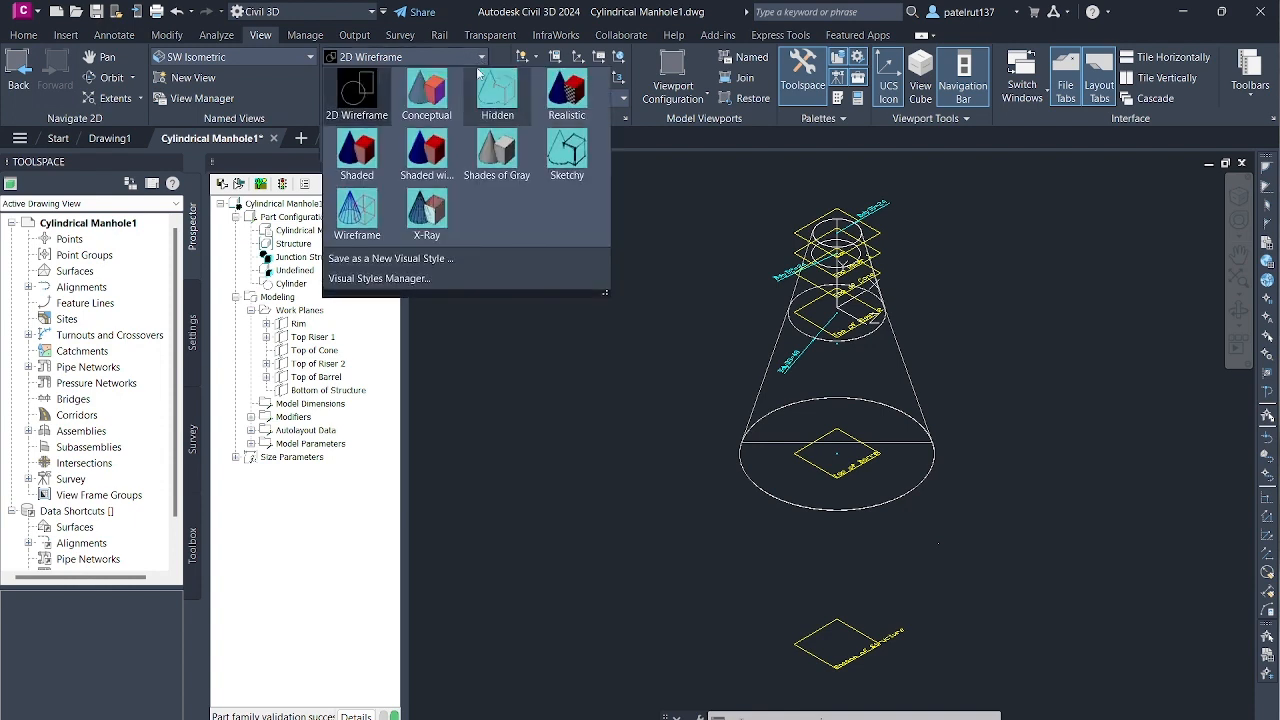
click(428, 93)
scroll(955, 266, down, 2)
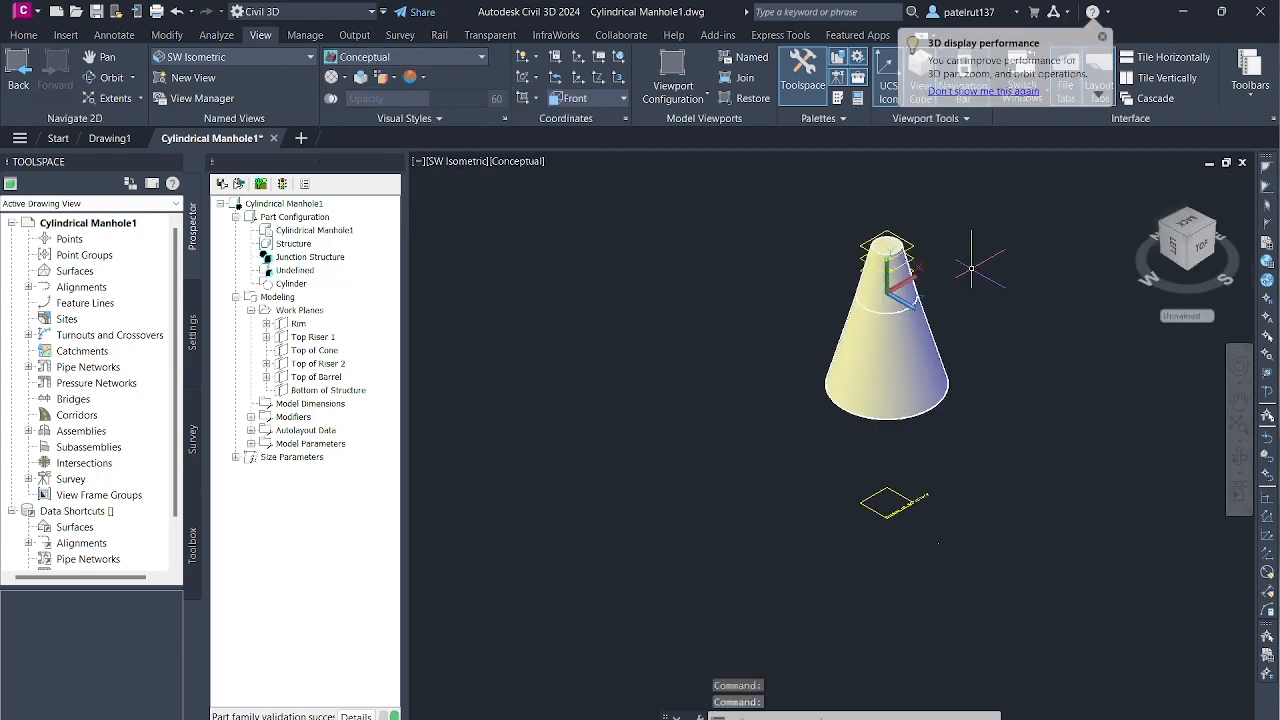
scroll(970, 268, up, 2)
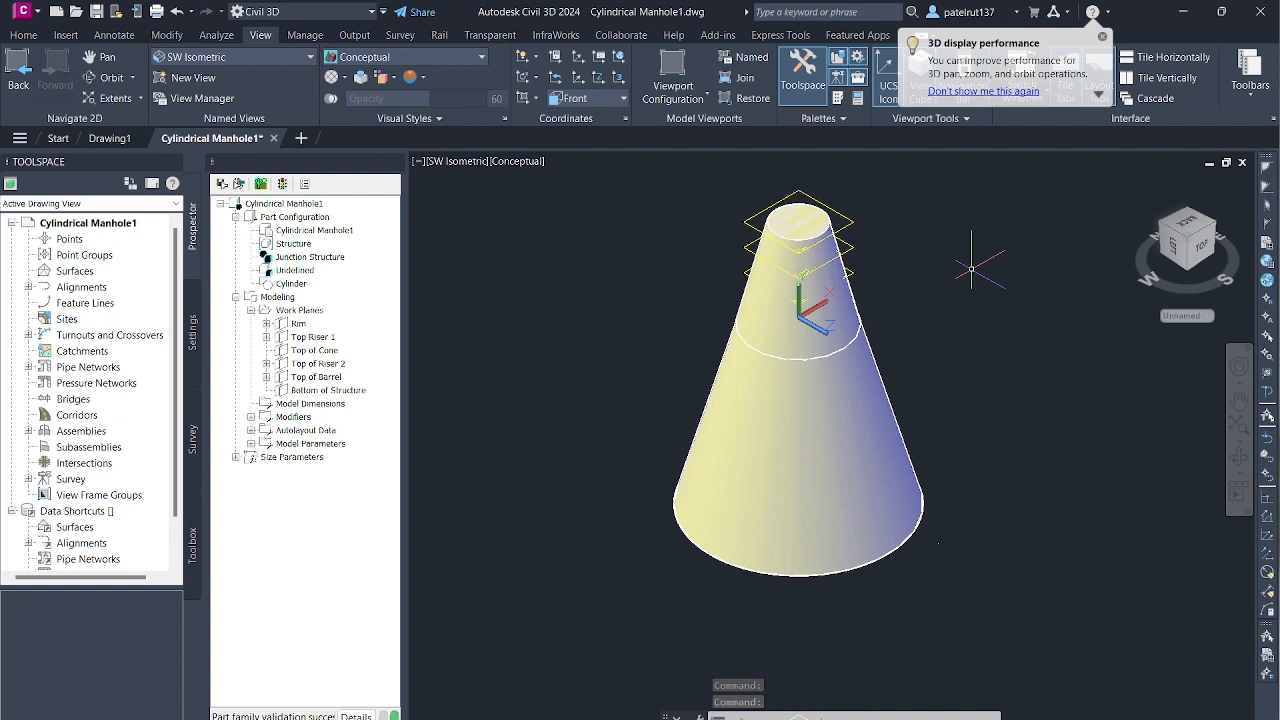
scroll(957, 283, down, 1)
scroll(957, 283, up, 1)
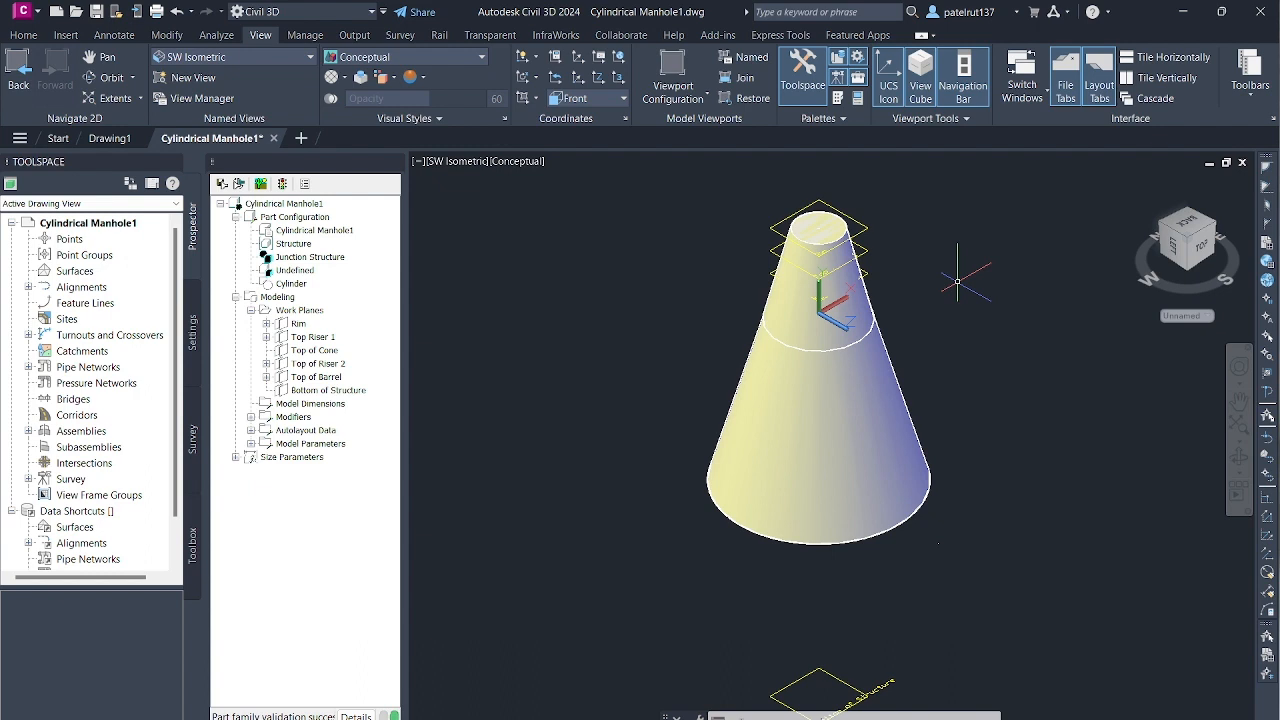
- Examine the shaded cone's top face, upper work planes and transitions, both close up and as a whole
scroll(968, 442, down, 3)
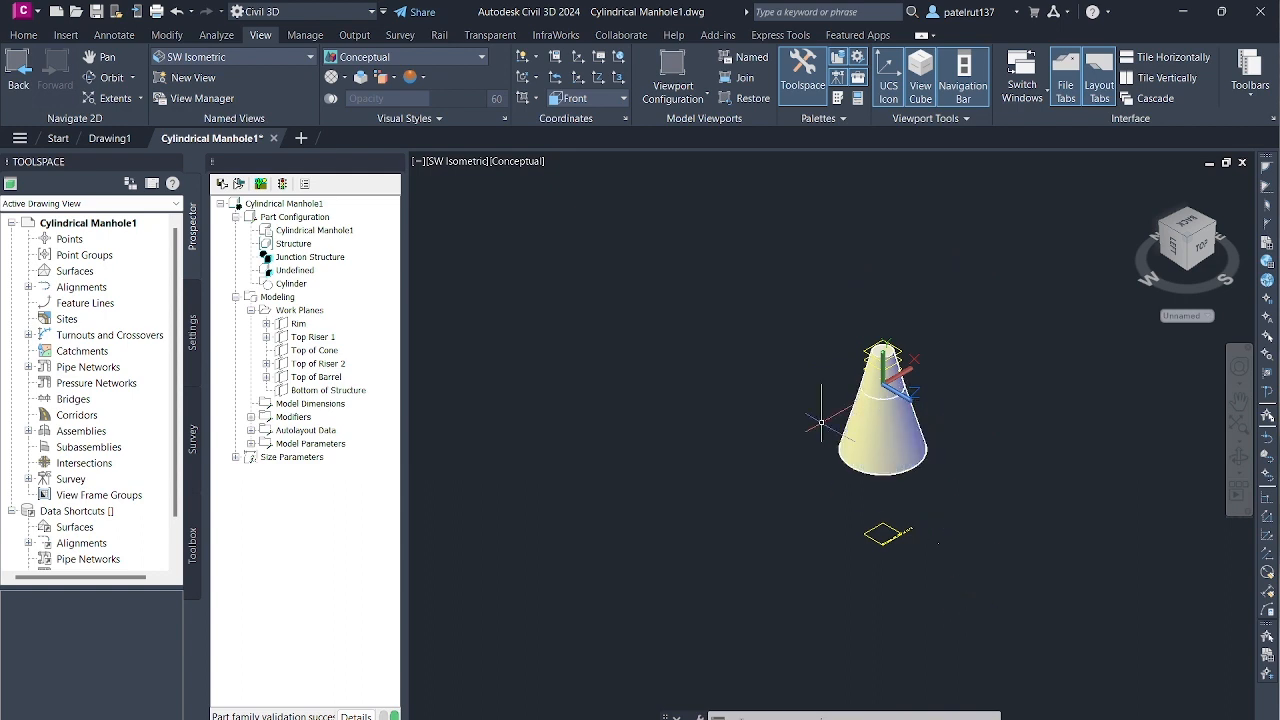
scroll(949, 393, up, 5)
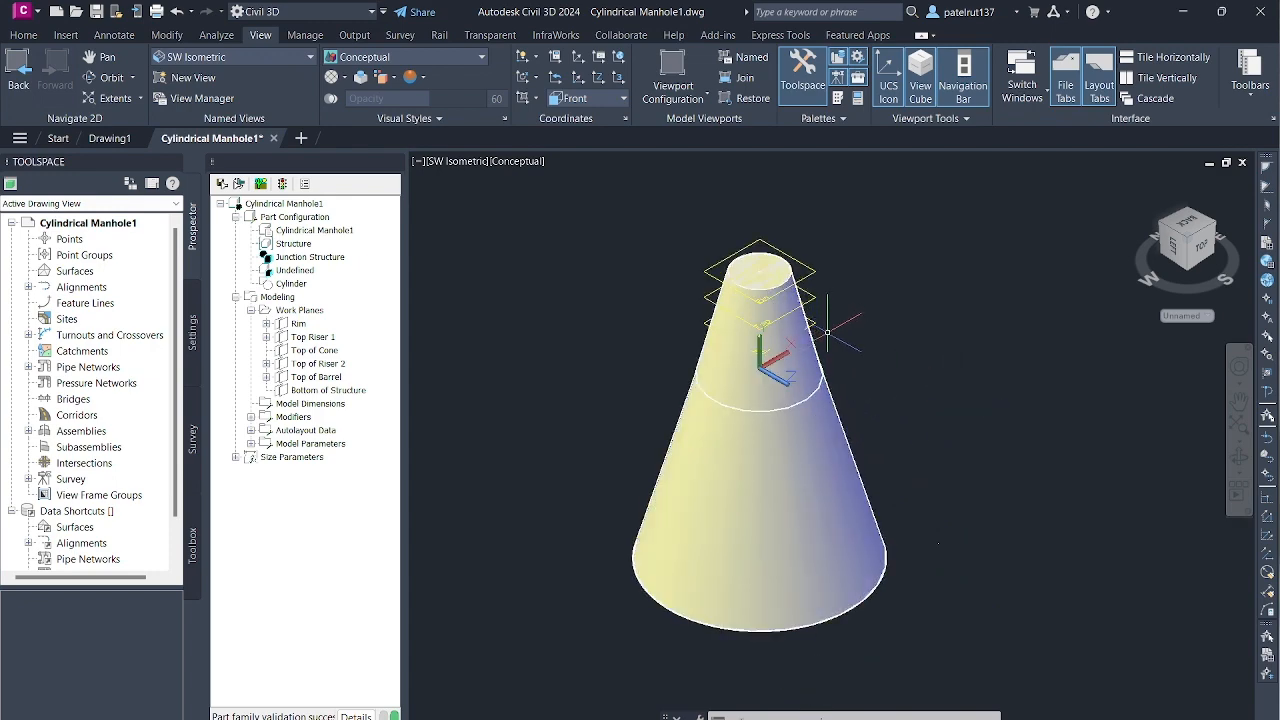
scroll(768, 262, up, 5)
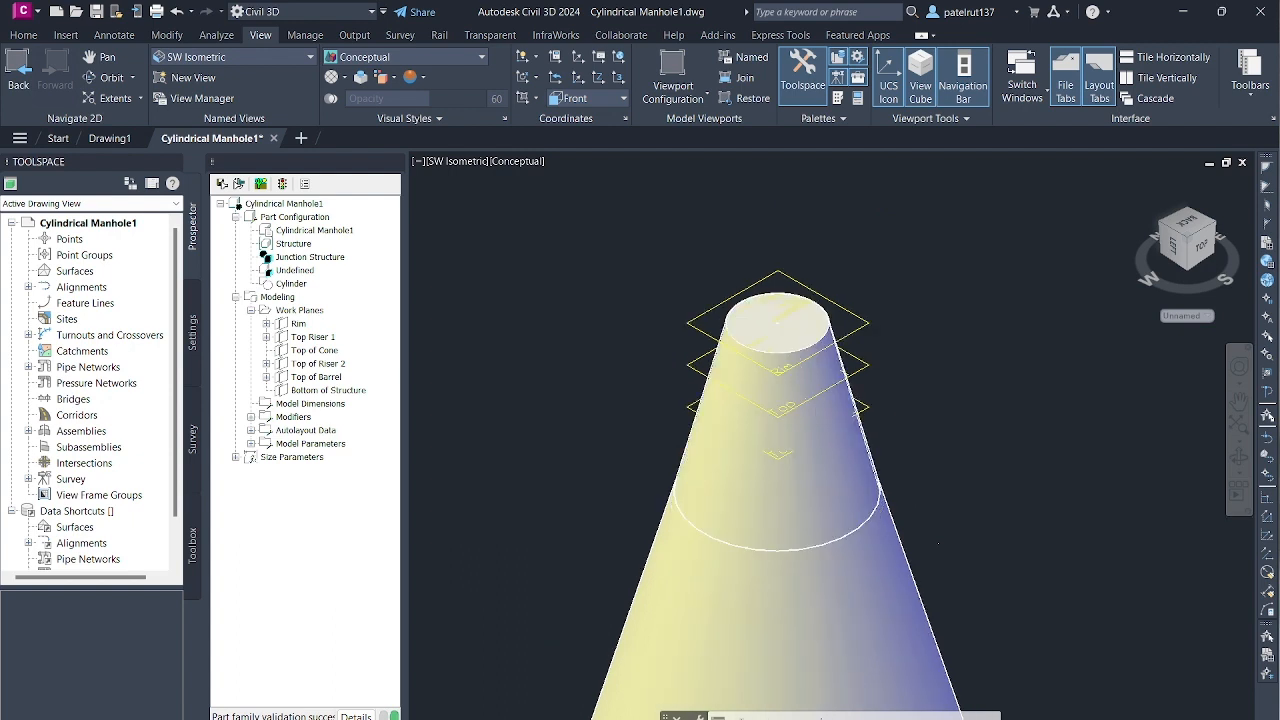
scroll(760, 450, down, 5)
scroll(860, 480, up, 3)
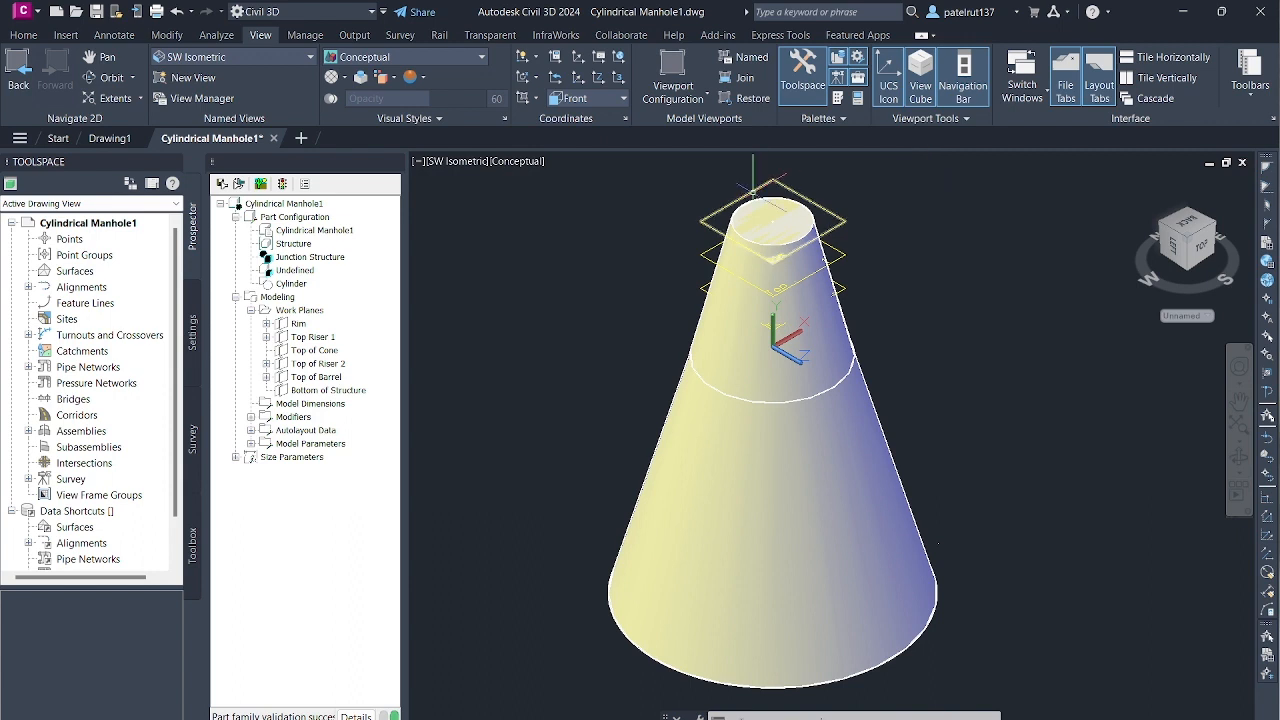
scroll(752, 190, down, 3)
scroll(752, 200, up, 1)
scroll(745, 250, down, 4)
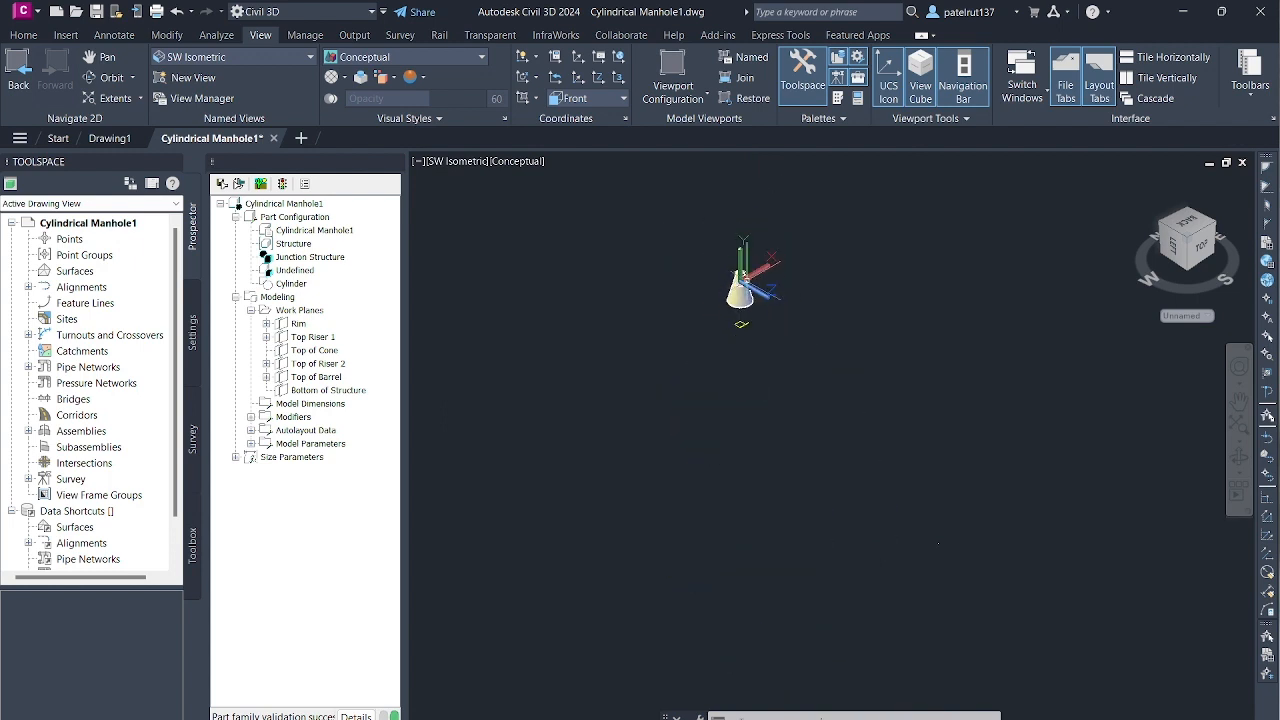
scroll(760, 270, up, 4)
scroll(600, 370, down, 1)
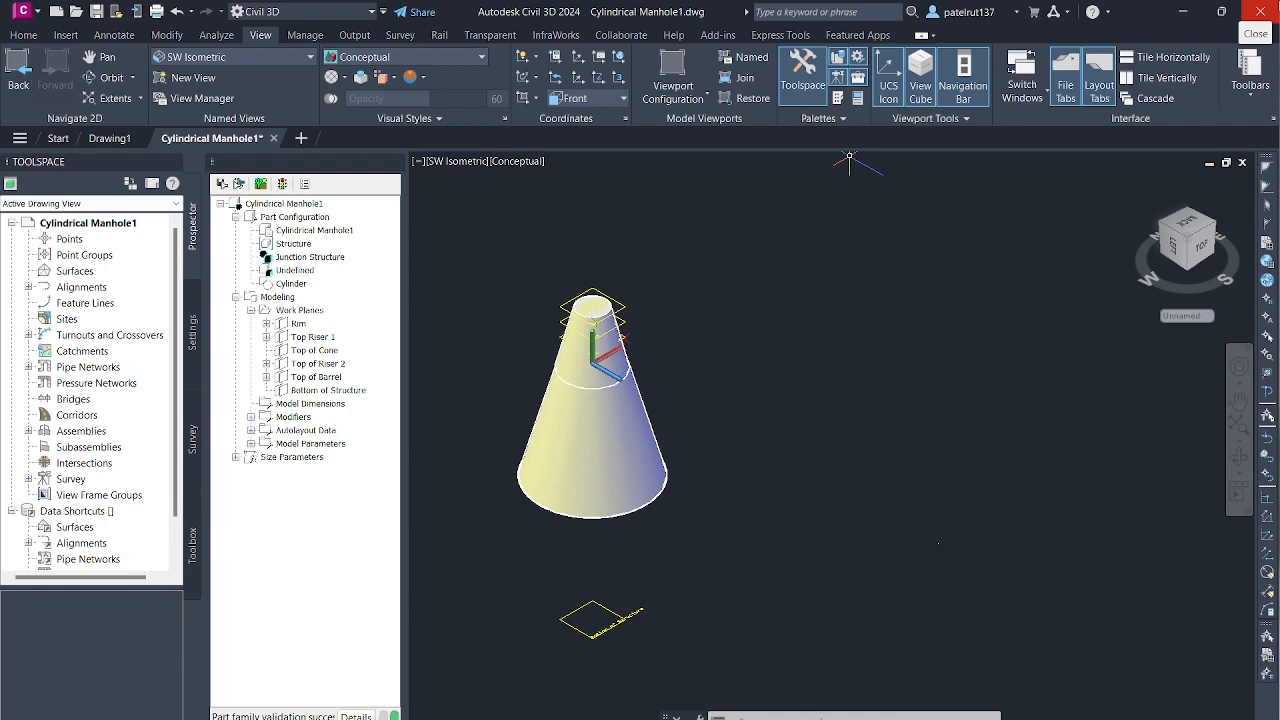
scroll(522, 333, up, 4)
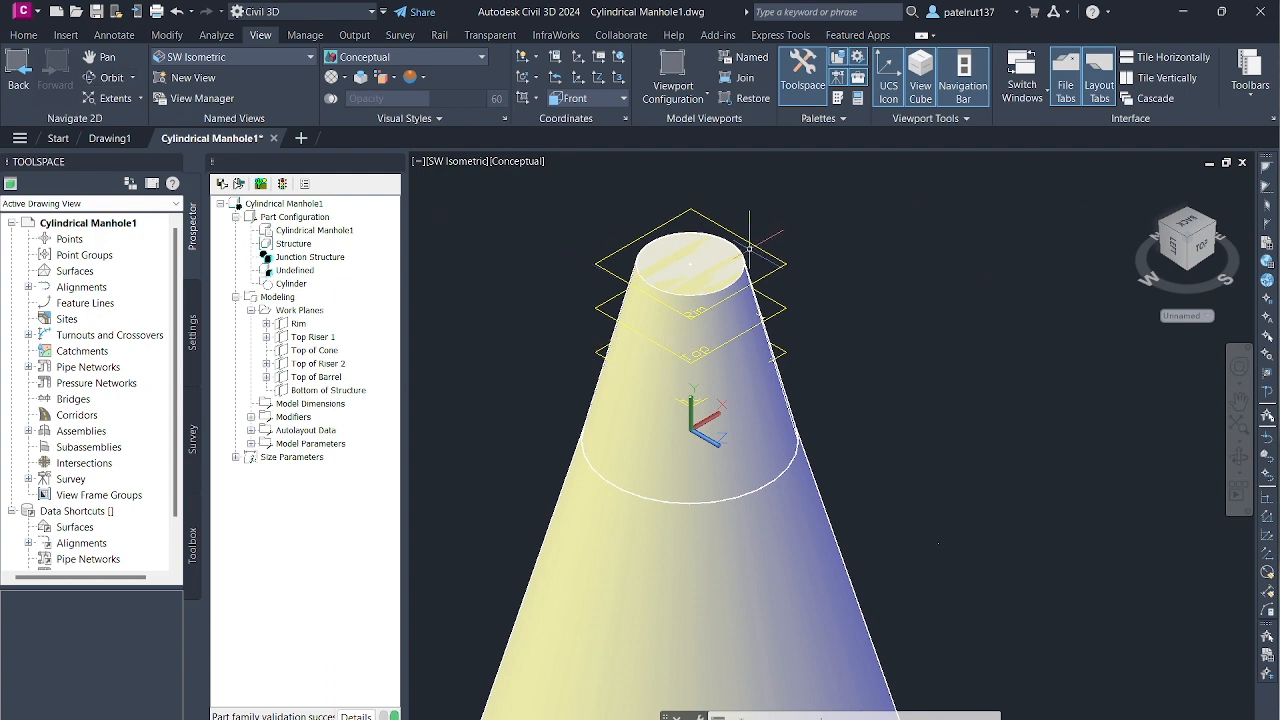
- Return the visual style to 2D Wireframe and check the circular profile around the Top of Riser 2 work plane
click(398, 62)
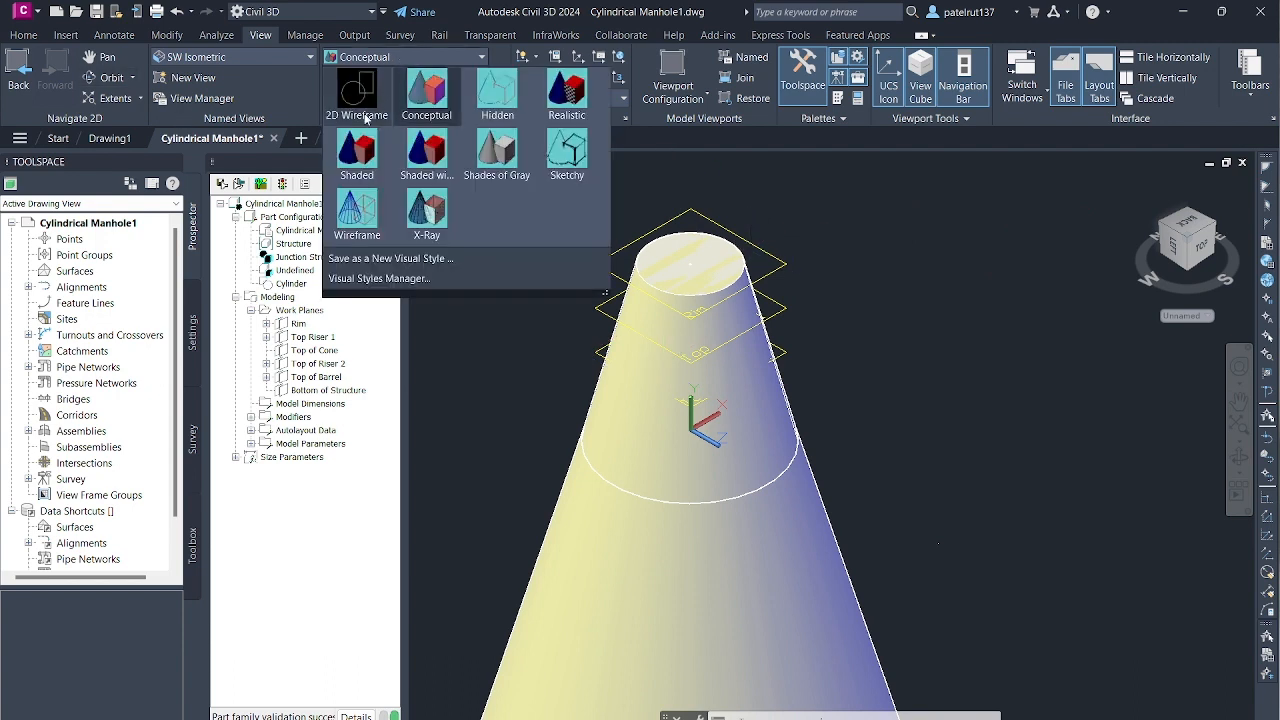
click(355, 86)
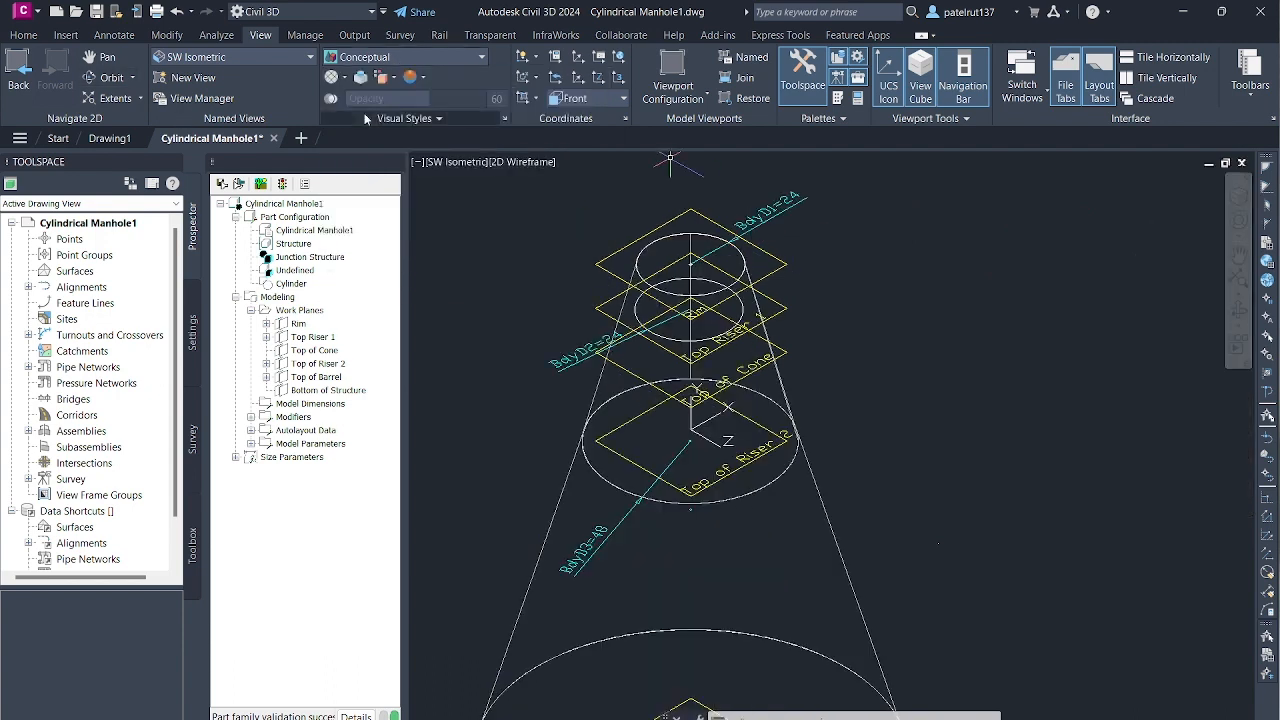
click(262, 57)
click(262, 57)
scroll(696, 530, down, 2)
scroll(714, 512, up, 5)
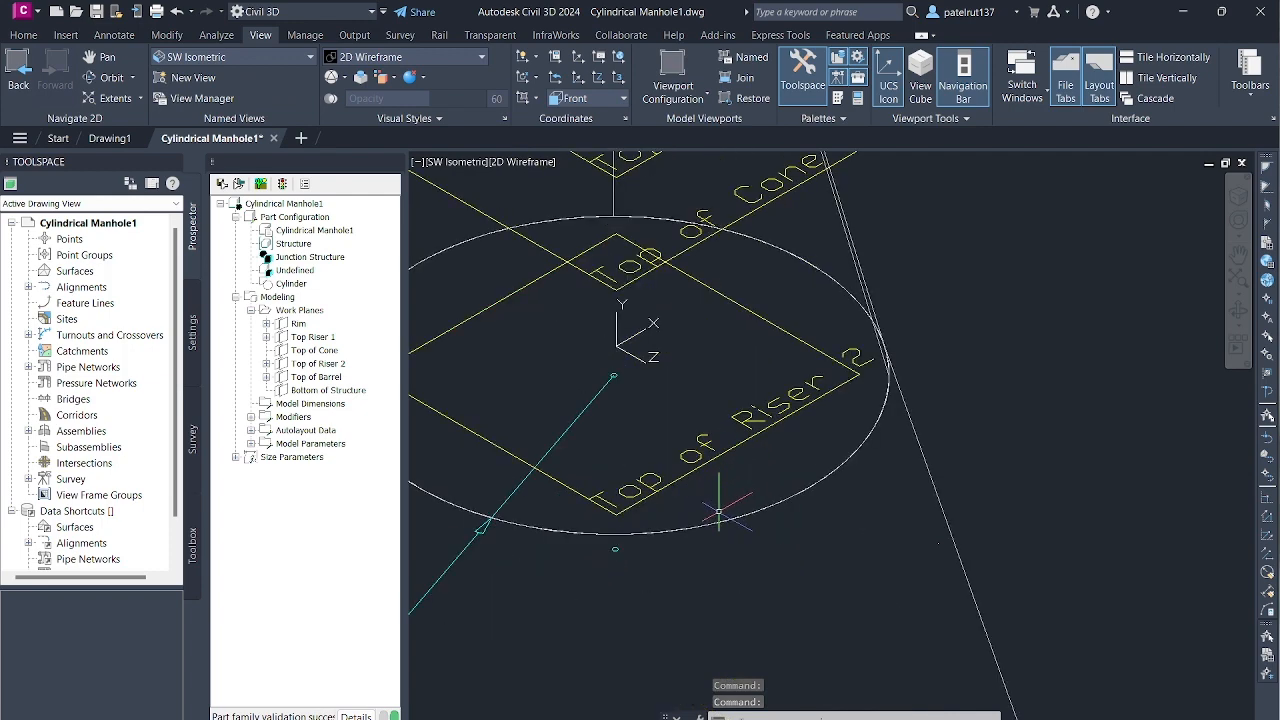
scroll(700, 455, down, 5)
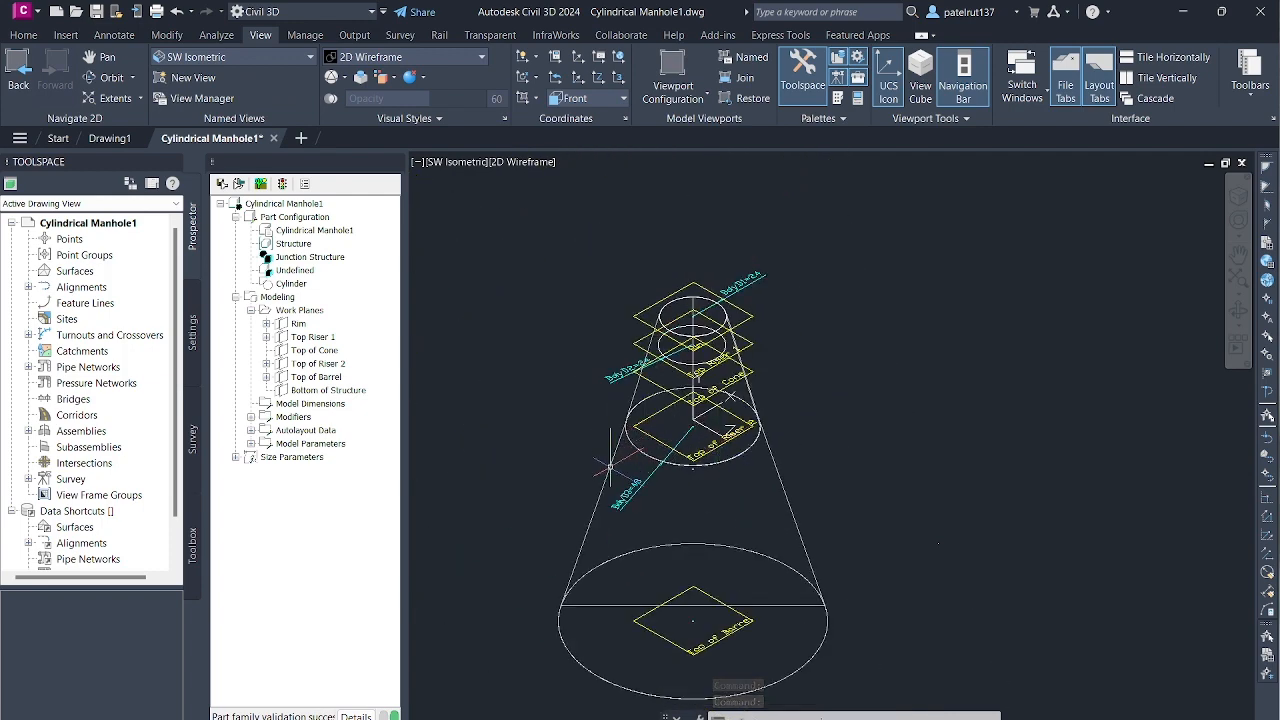
right_click(611, 468)
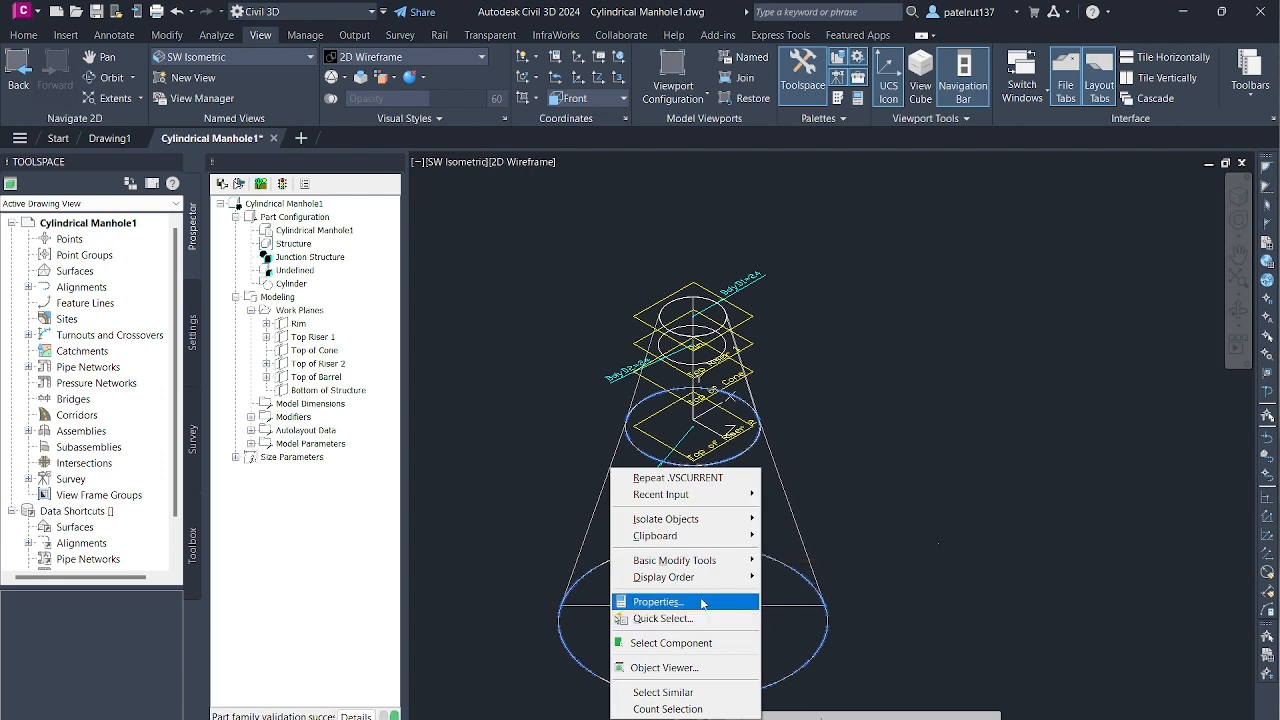
click(590, 534)
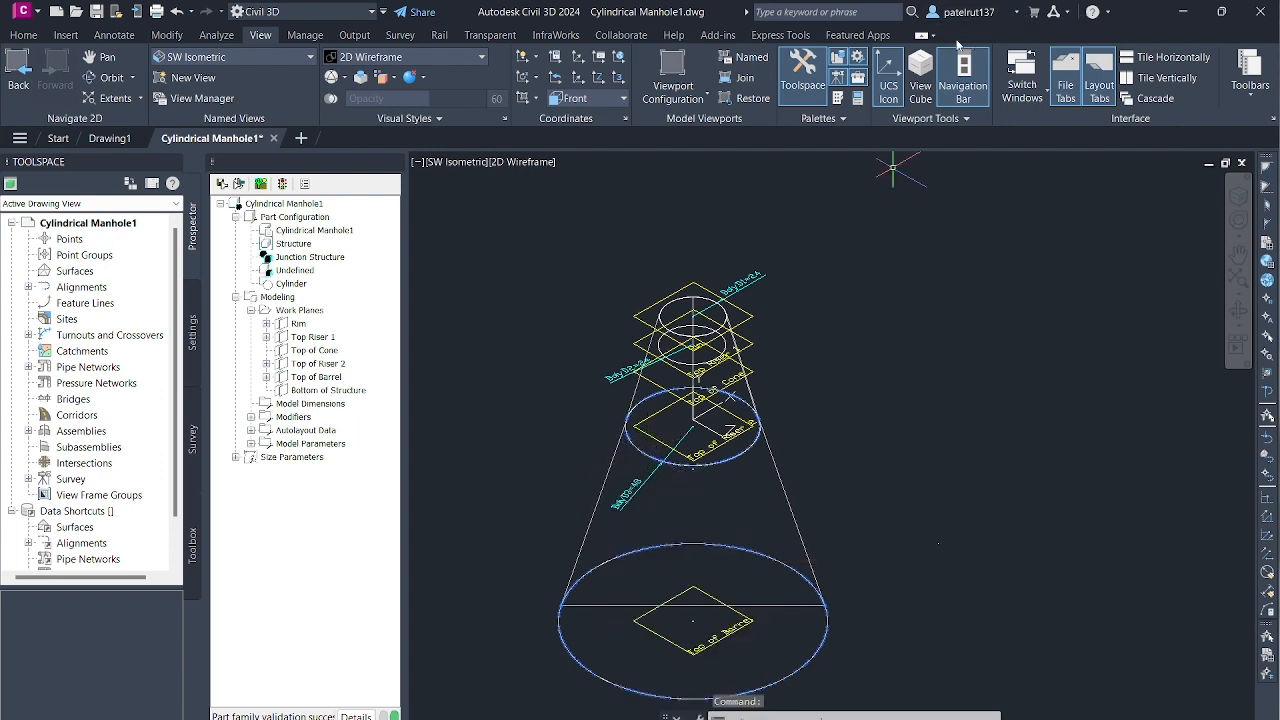
click(857, 34)
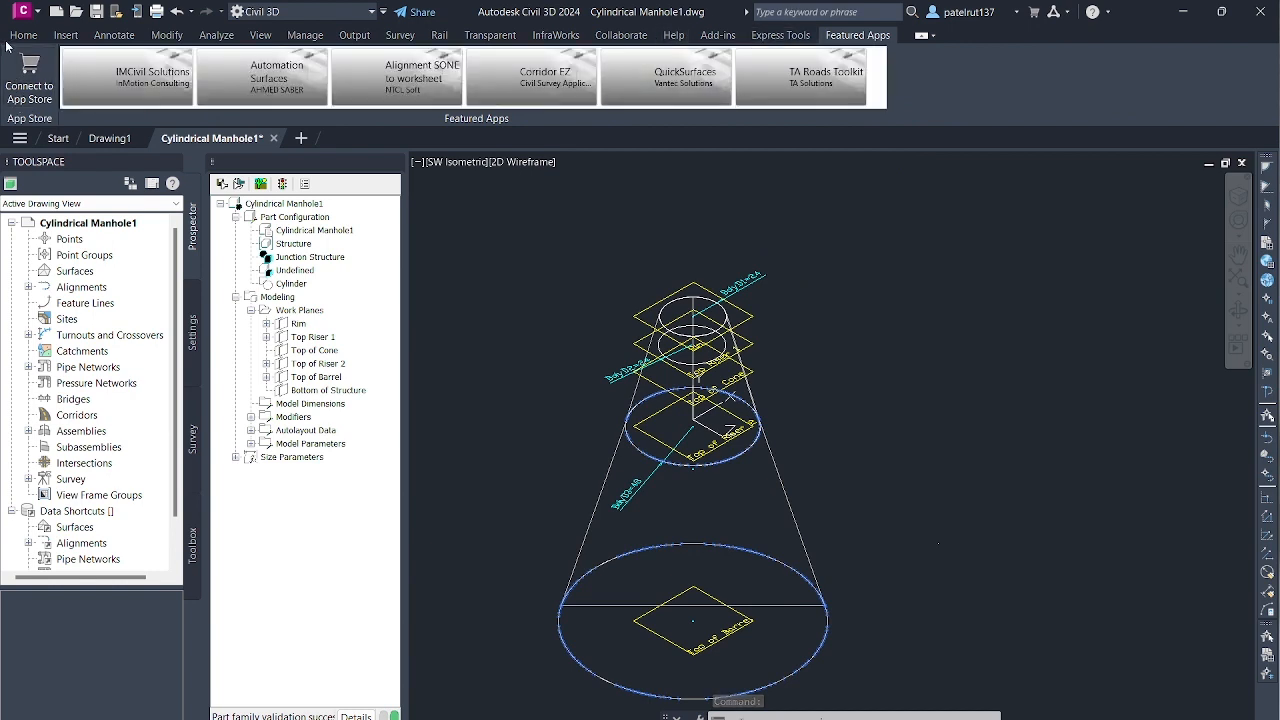
click(65, 35)
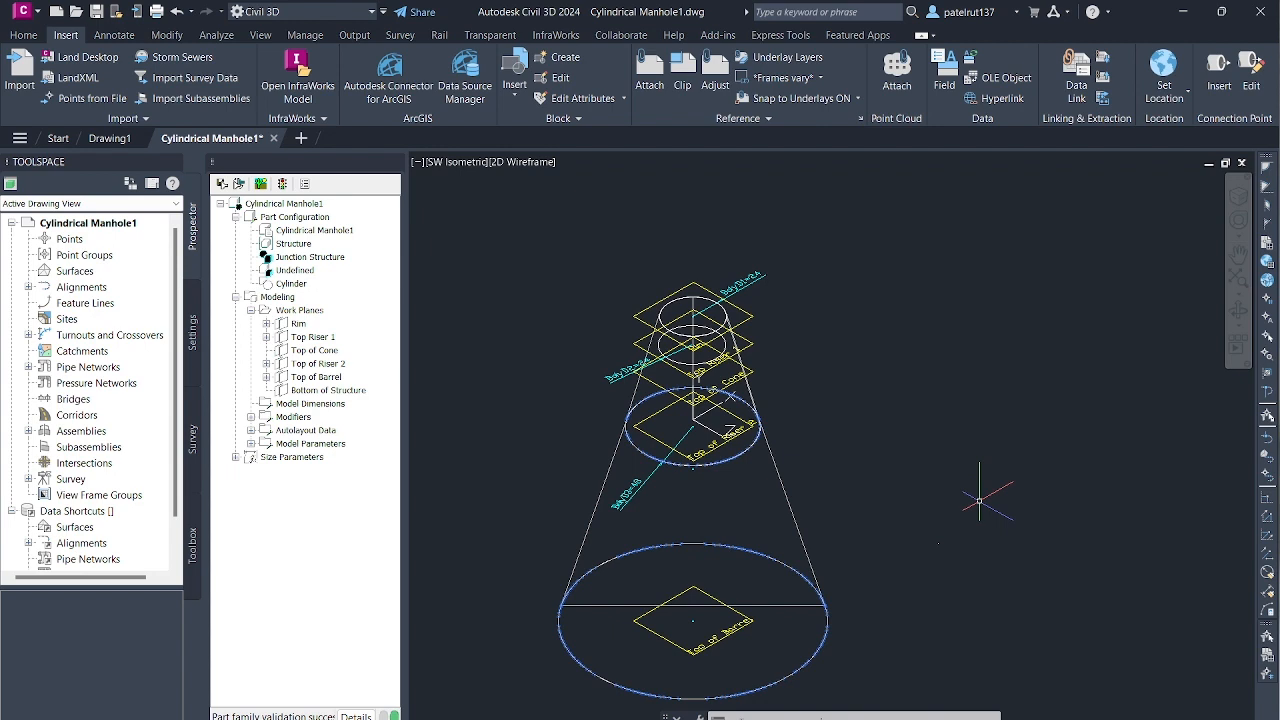
key(Escape)
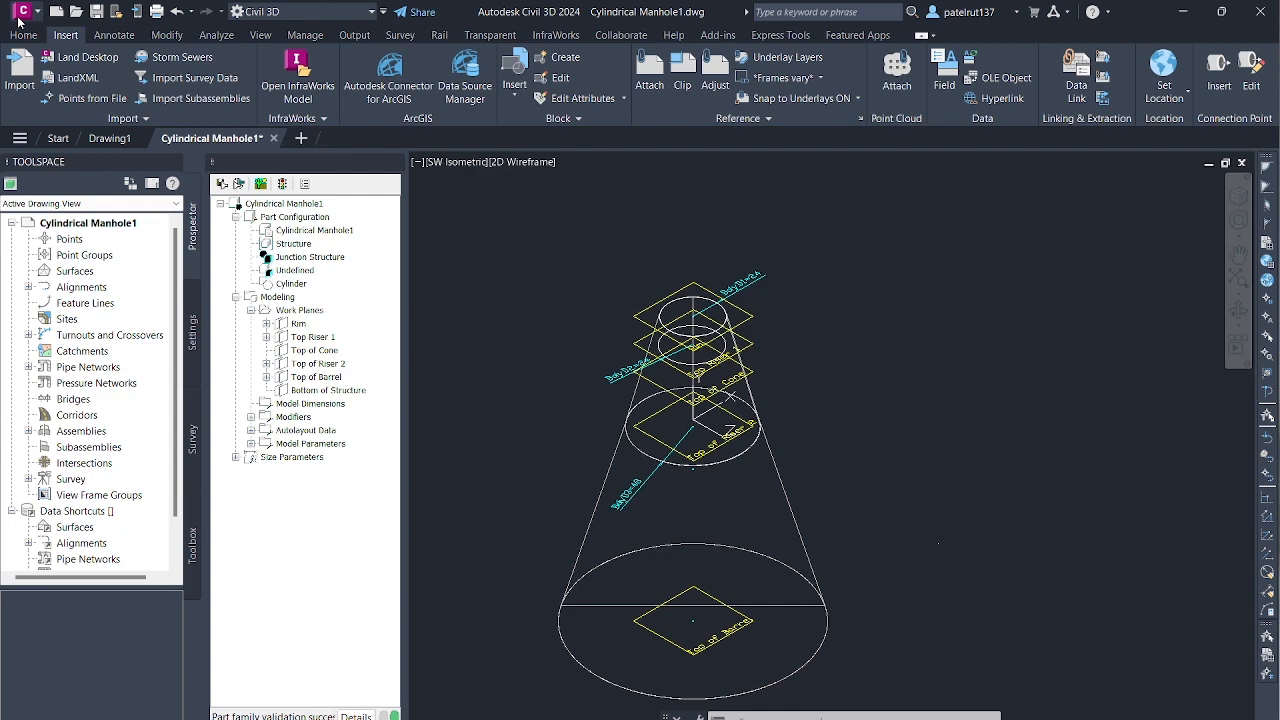
- Open the drawing Part Builder-1b from the Drawings folder inside Civil Tutorials - Backup on the Desktop
click(19, 16)
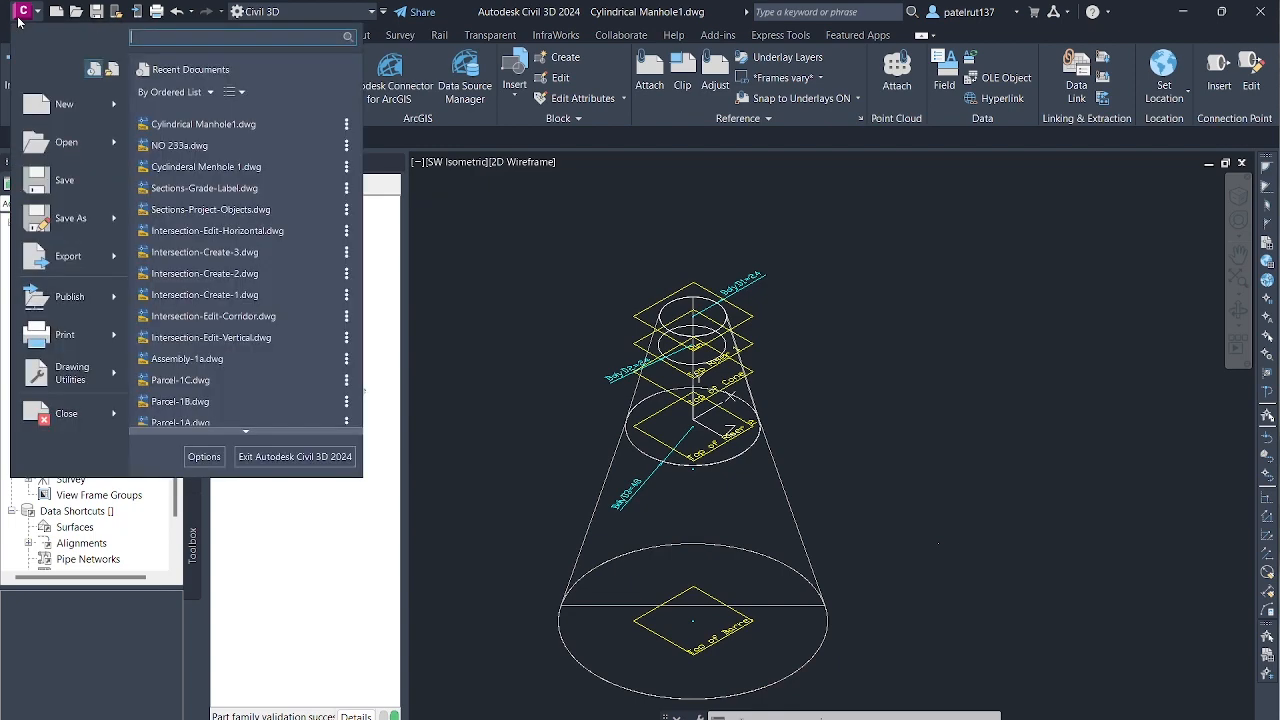
click(33, 148)
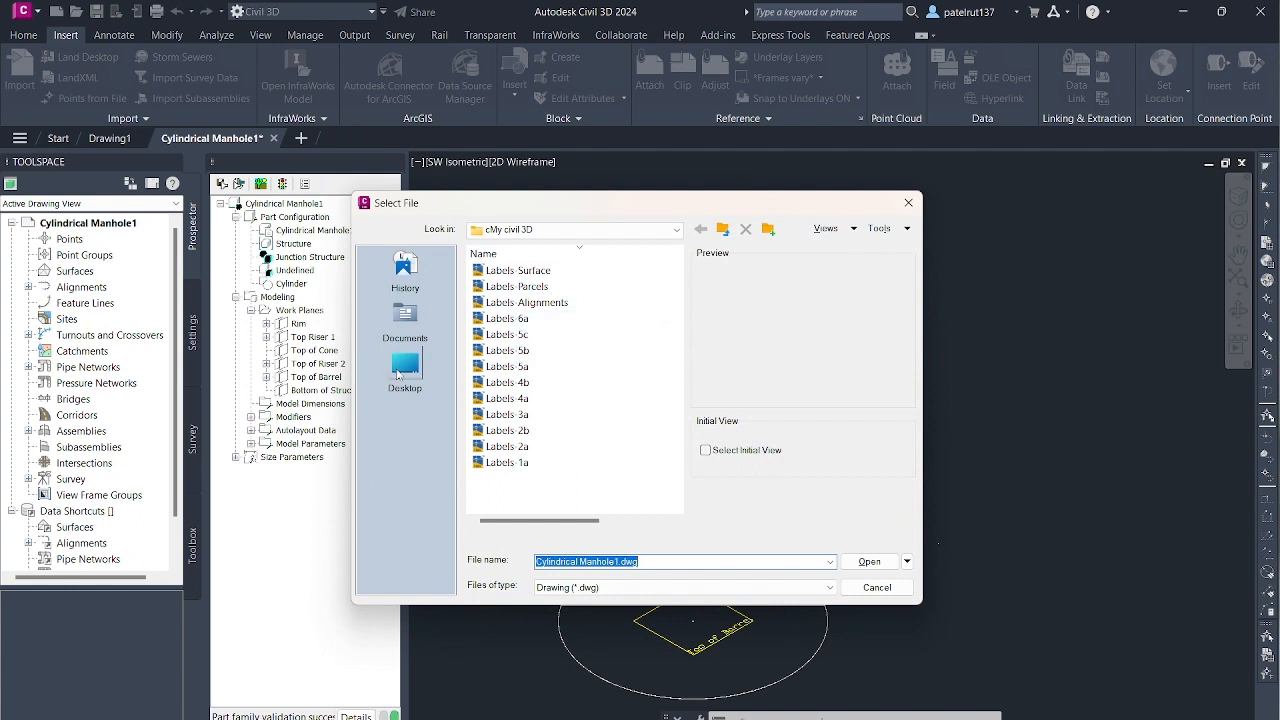
click(400, 373)
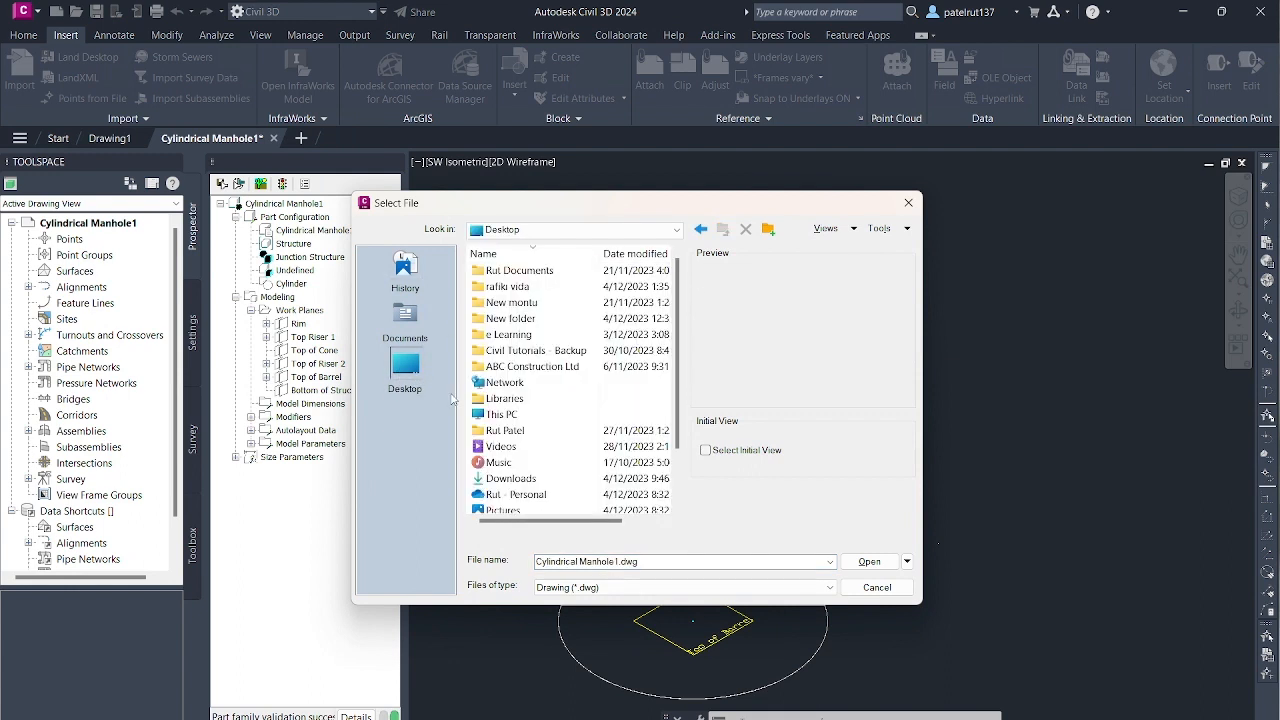
double_click(556, 351)
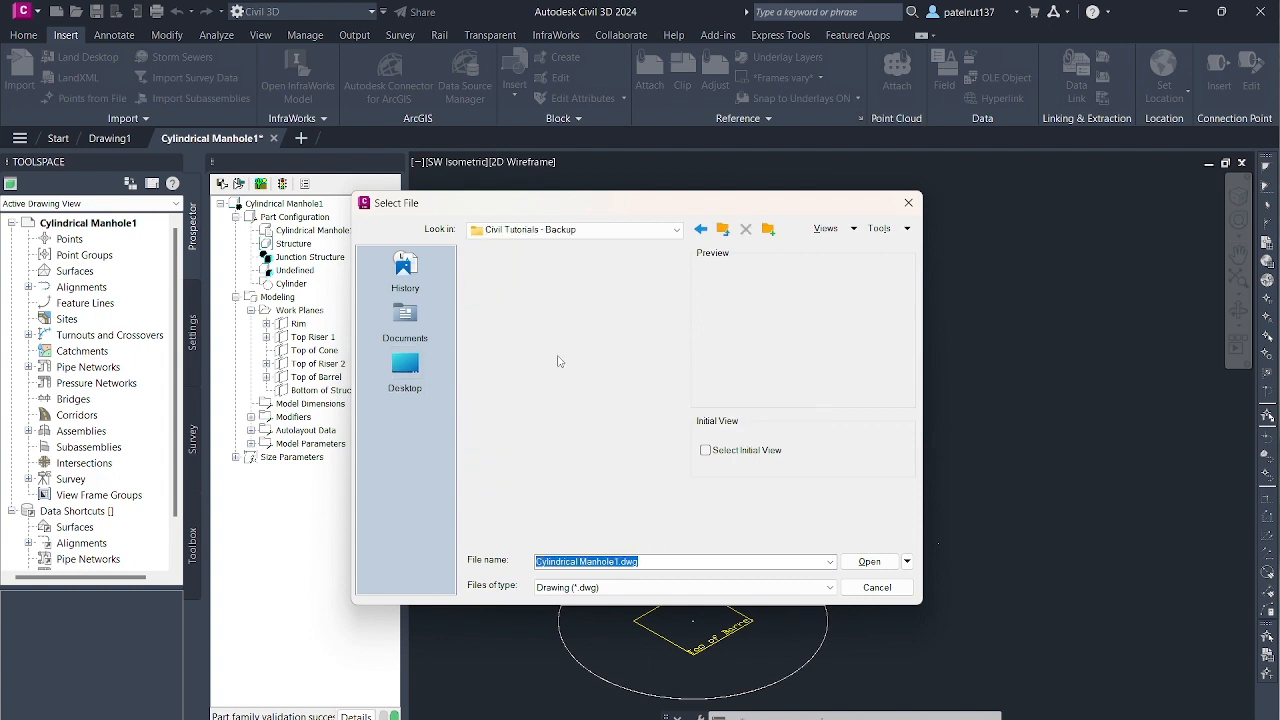
double_click(499, 276)
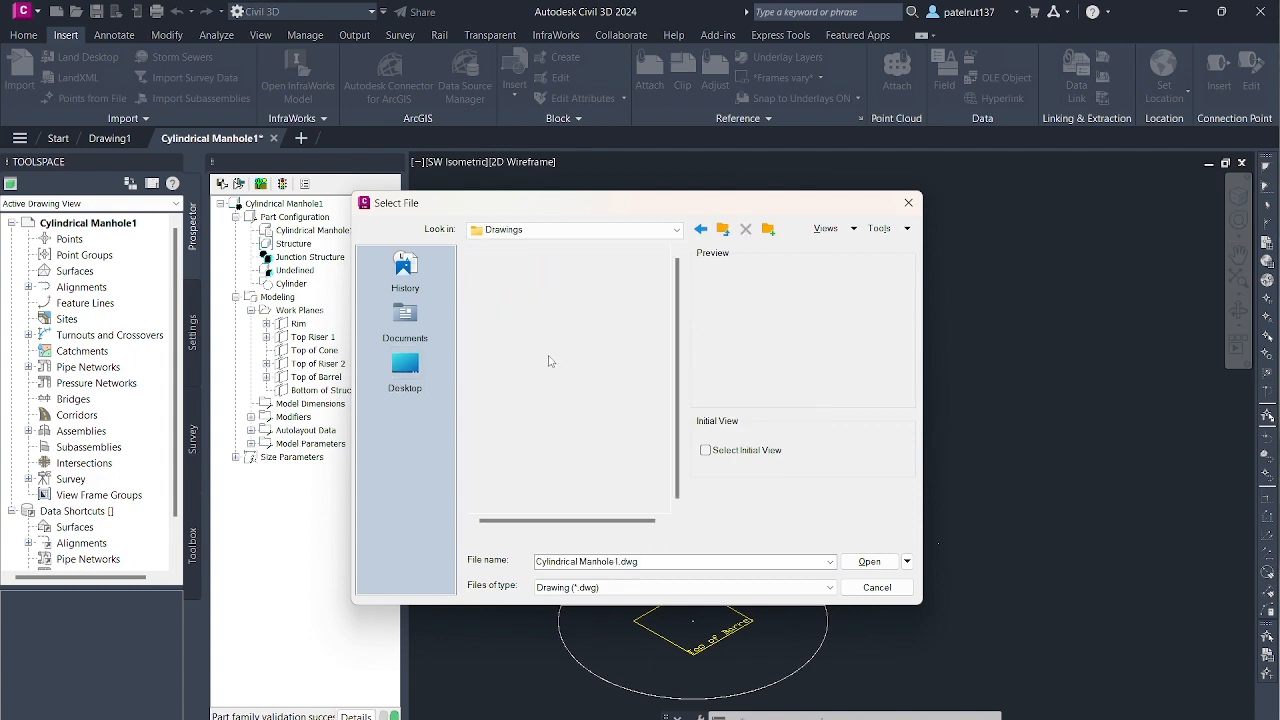
scroll(555, 400, down, 8)
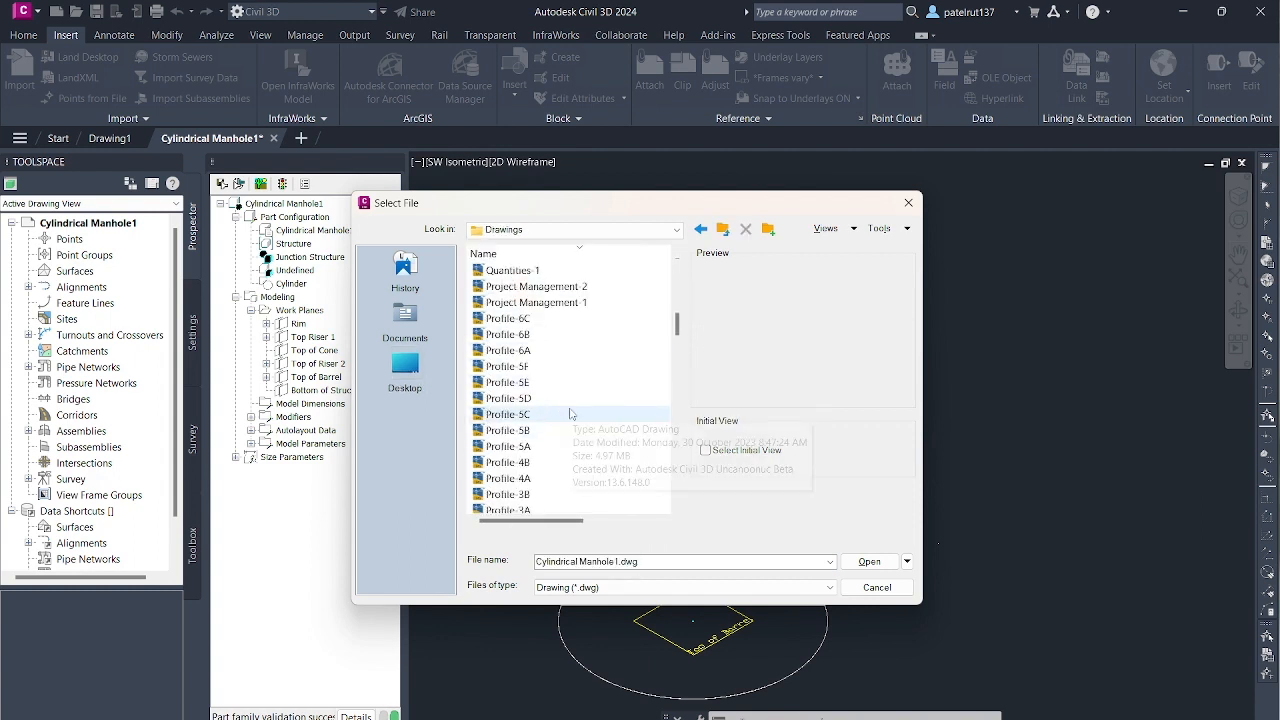
scroll(565, 418, down, 8)
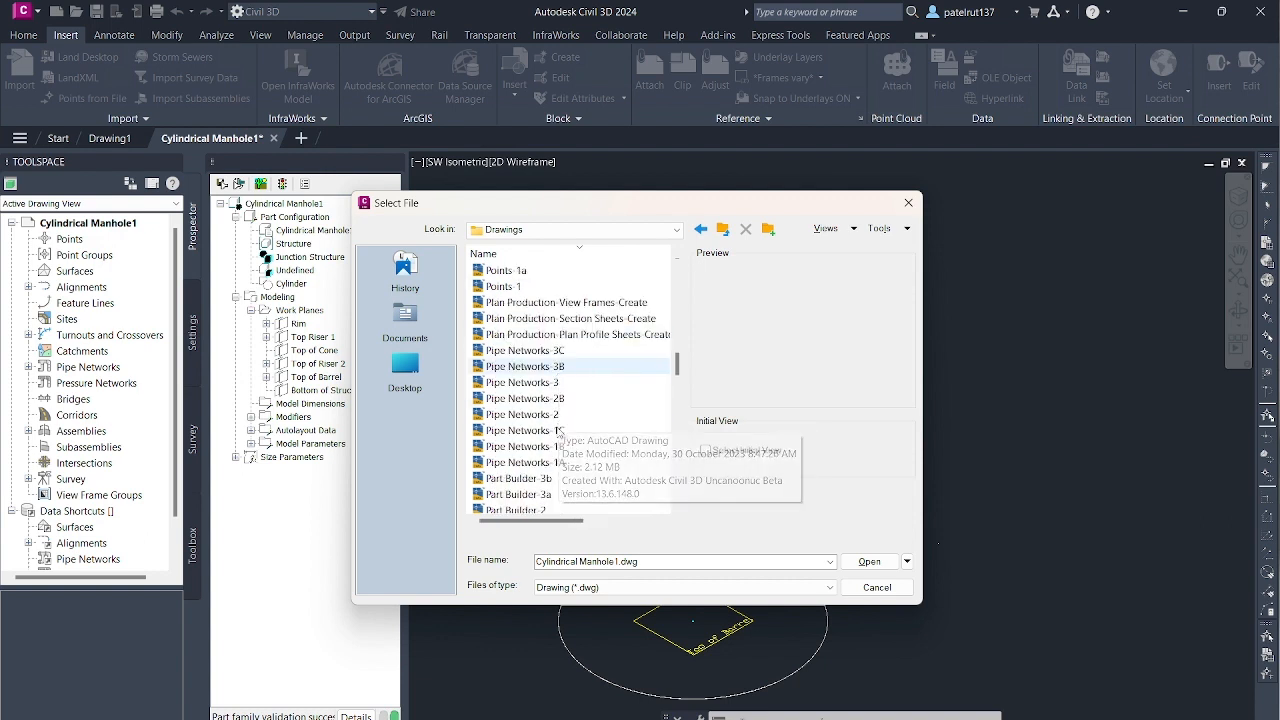
scroll(558, 425, down, 3)
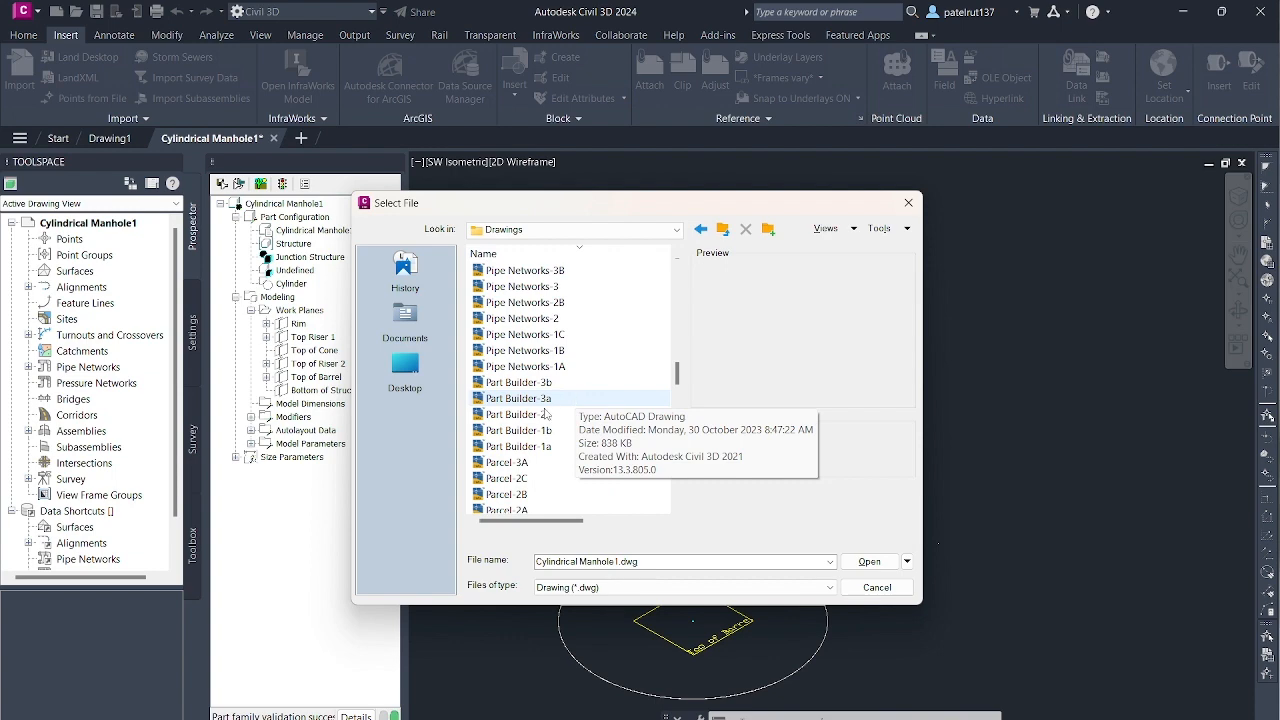
click(565, 430)
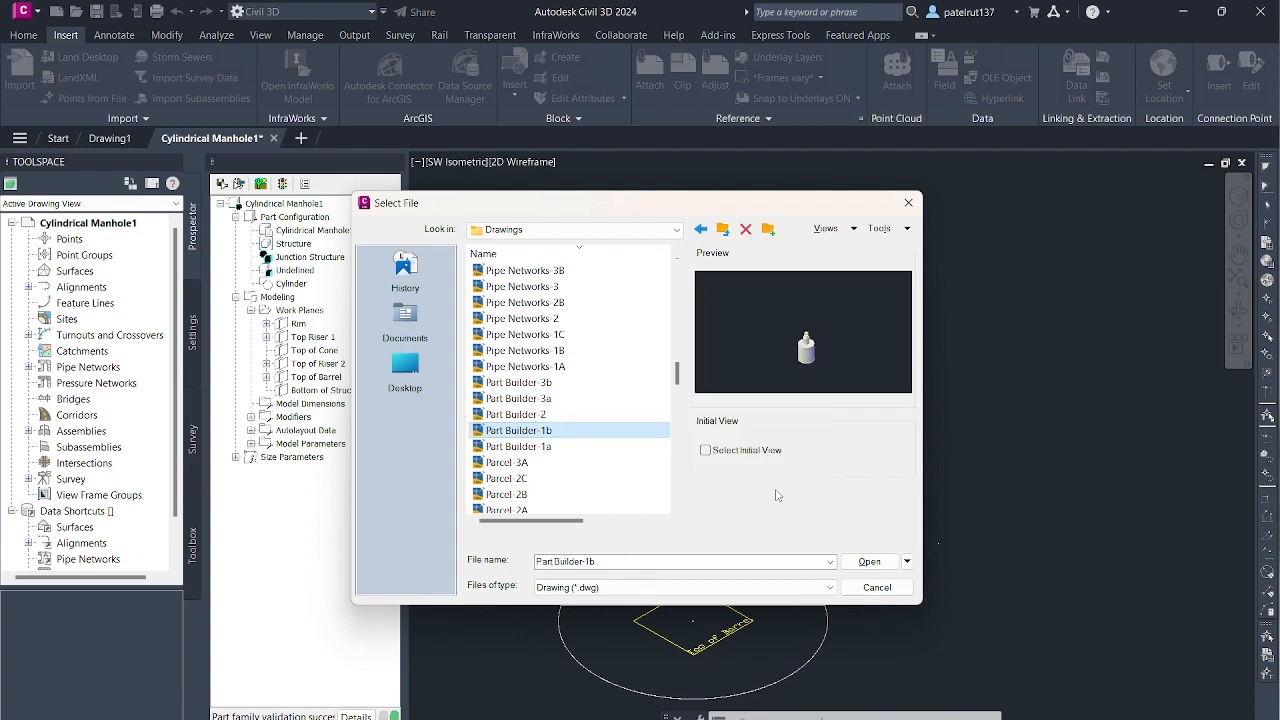
click(858, 561)
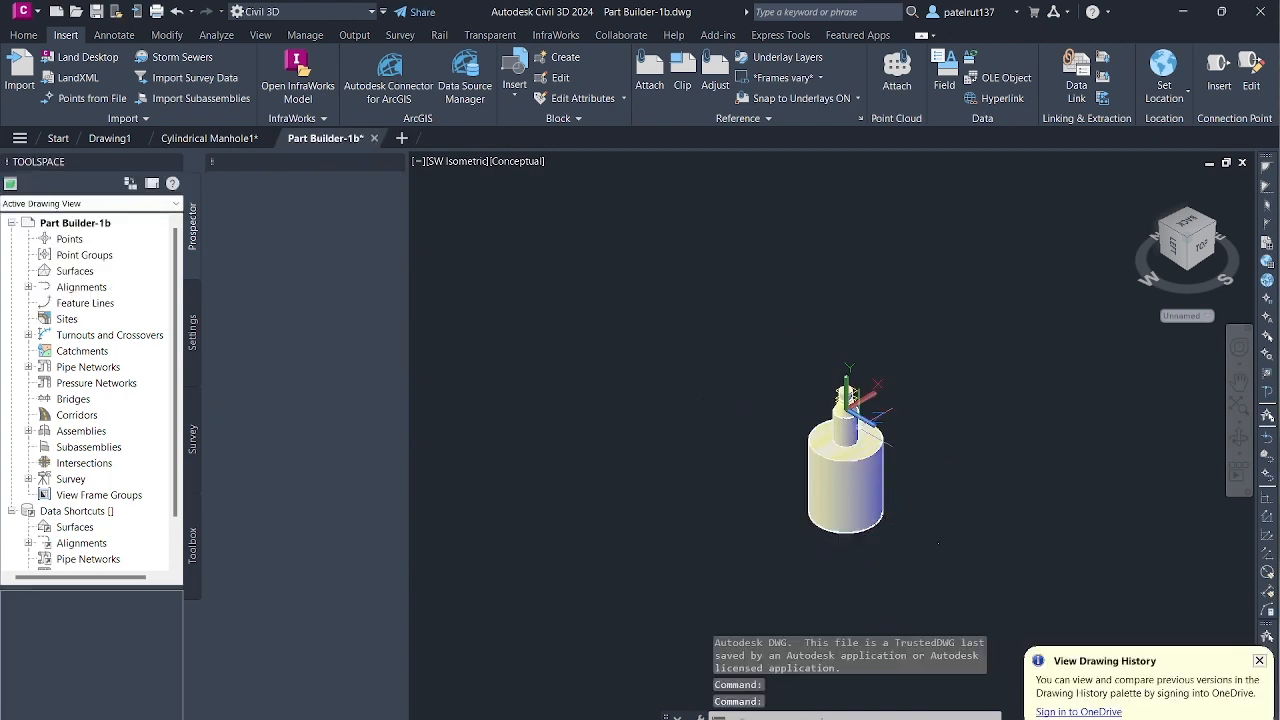
- Examine the shaded manhole model in Part Builder-1b, including its rim, cone, riser and barrel
scroll(824, 460, up, 5)
scroll(677, 459, down, 6)
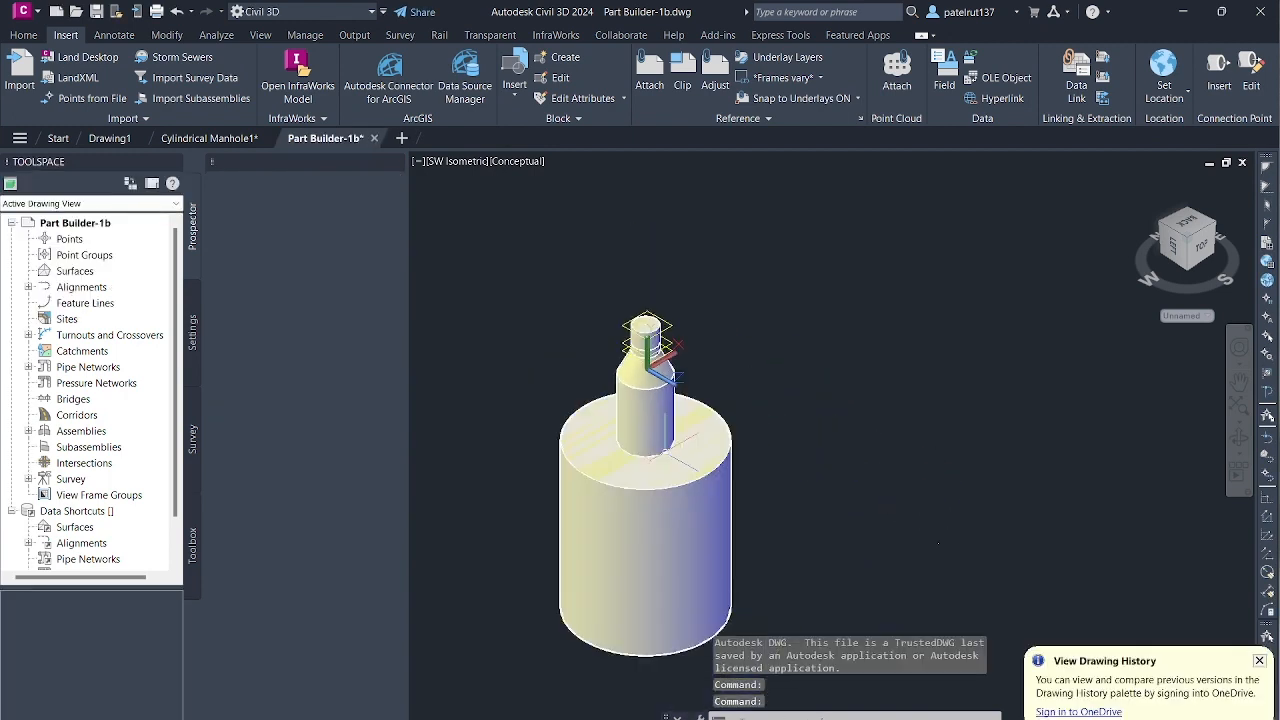
scroll(591, 508, up, 5)
scroll(682, 197, up, 2)
scroll(691, 196, up, 3)
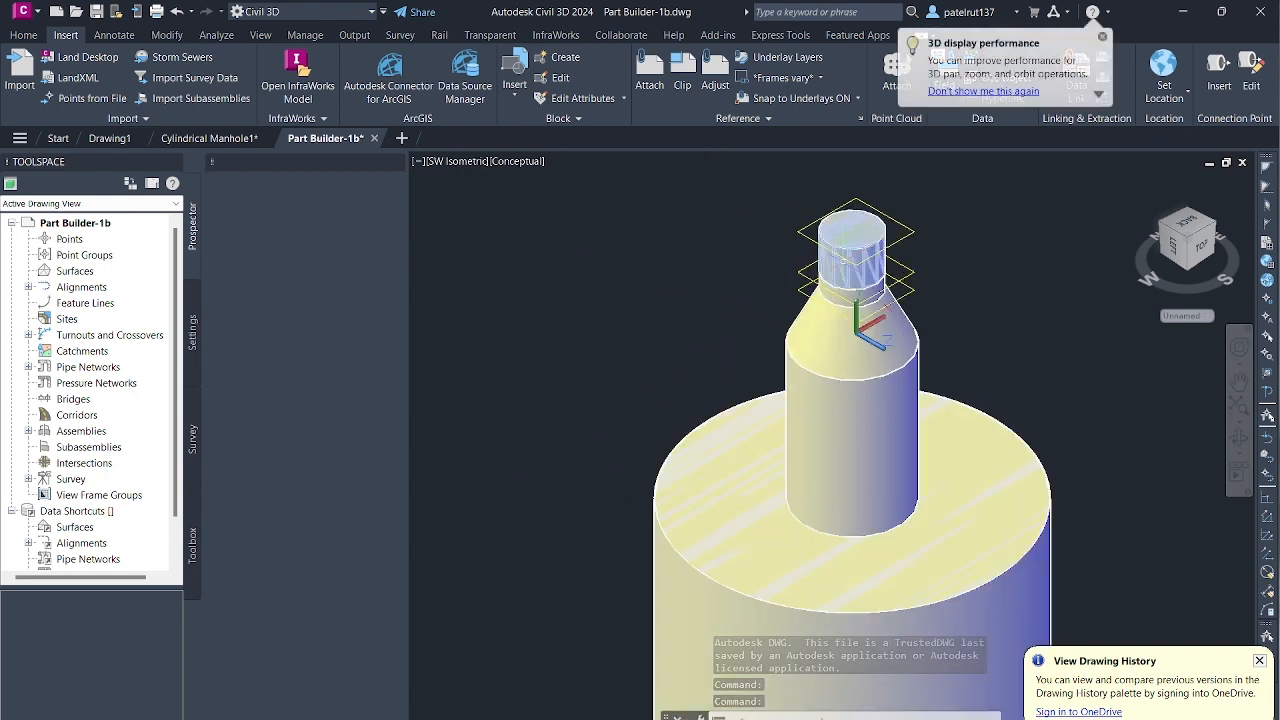
scroll(997, 264, down, 4)
scroll(993, 262, down, 3)
scroll(986, 279, up, 4)
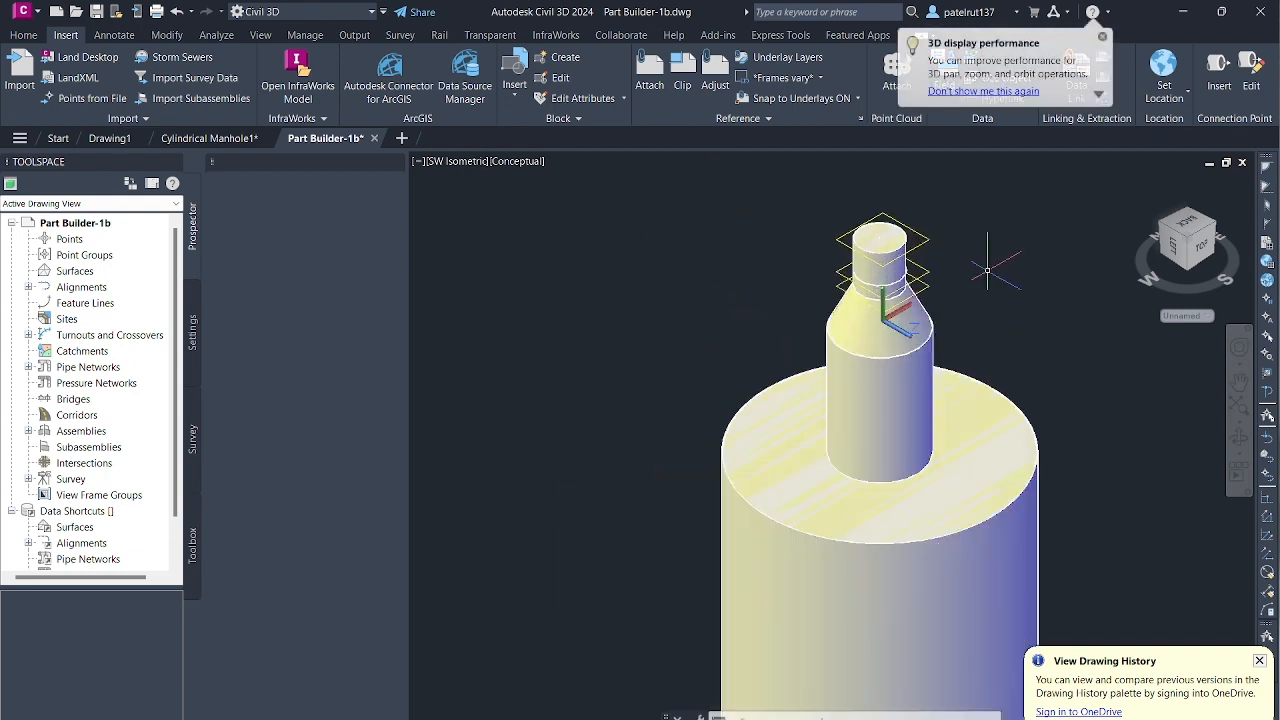
scroll(995, 305, down, 5)
scroll(968, 439, up, 2)
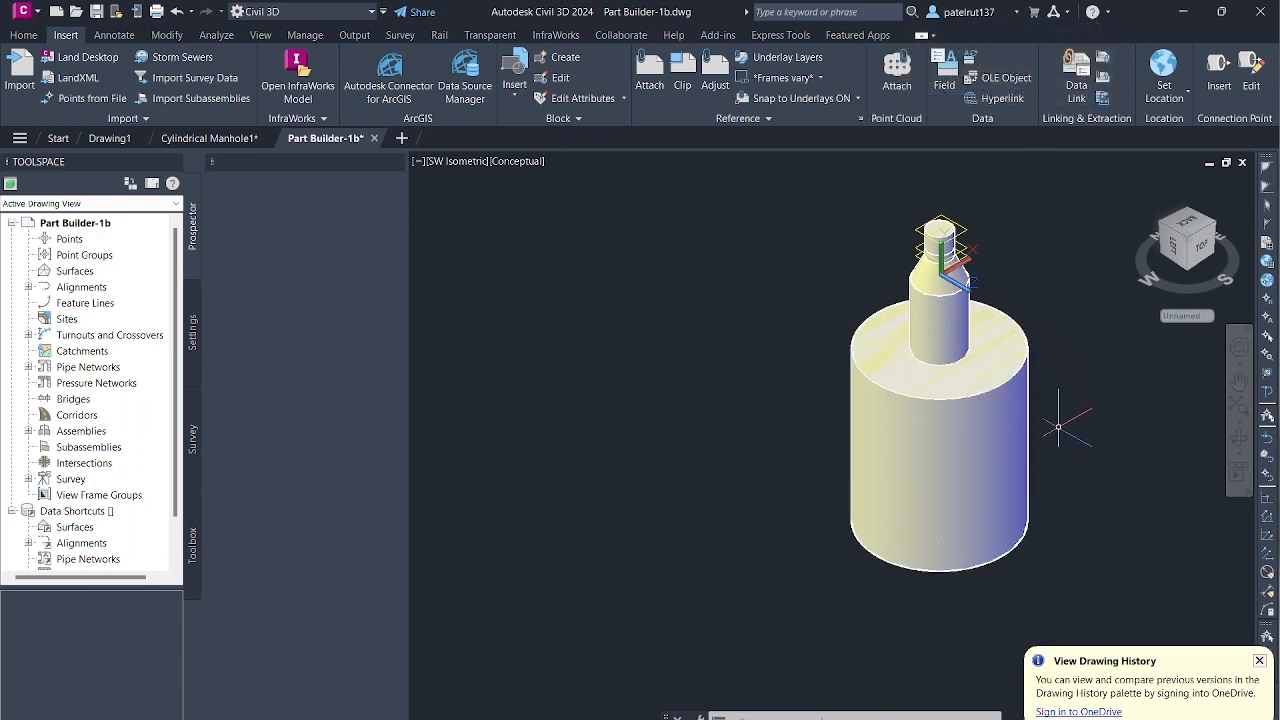
scroll(1058, 272, down, 2)
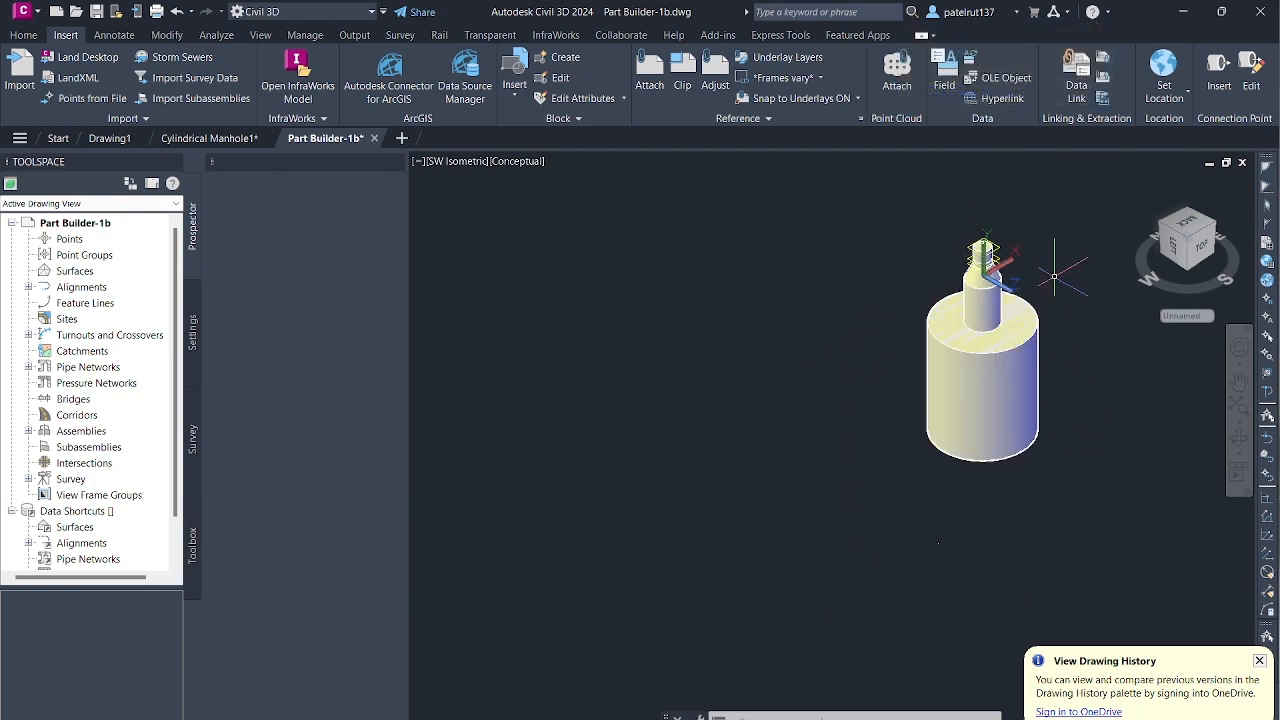
- Examine the stepped shape of the shaded manhole from its upper work planes down to the wide barrel, up close and as a whole
scroll(1236, 258, up, 5)
scroll(695, 328, down, 5)
scroll(688, 338, up, 2)
scroll(520, 347, up, 2)
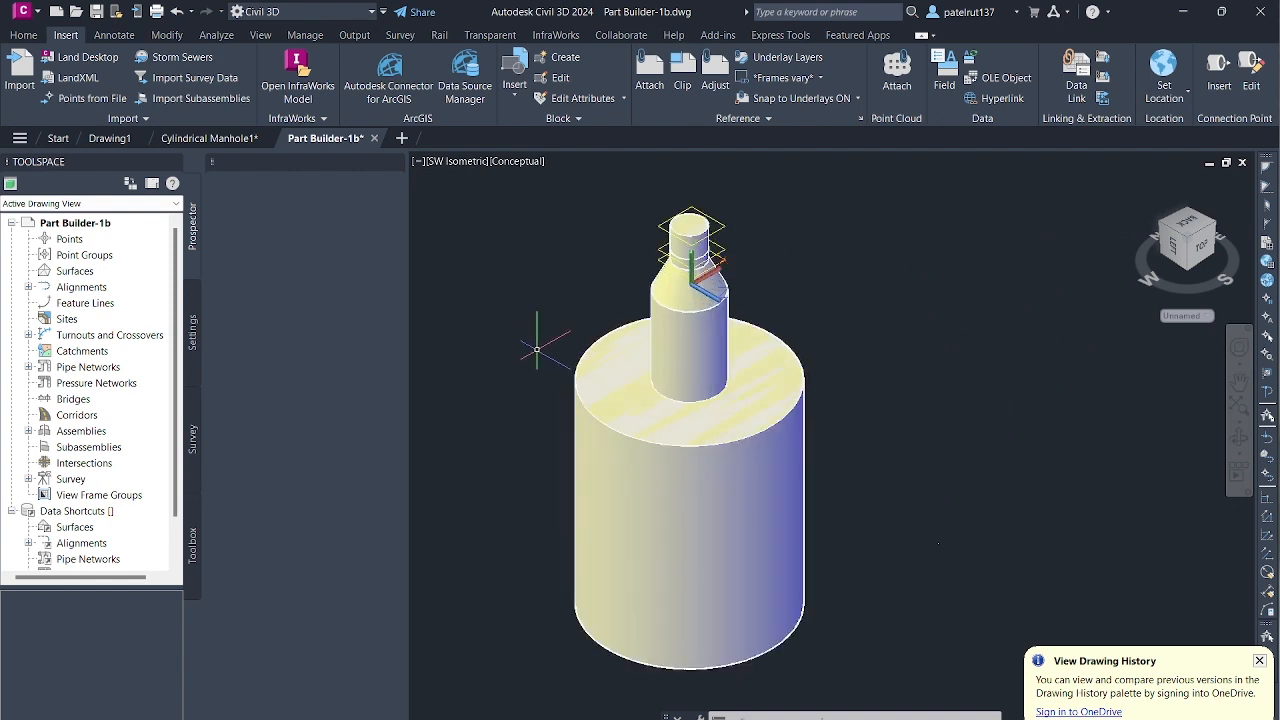
scroll(530, 298, down, 1)
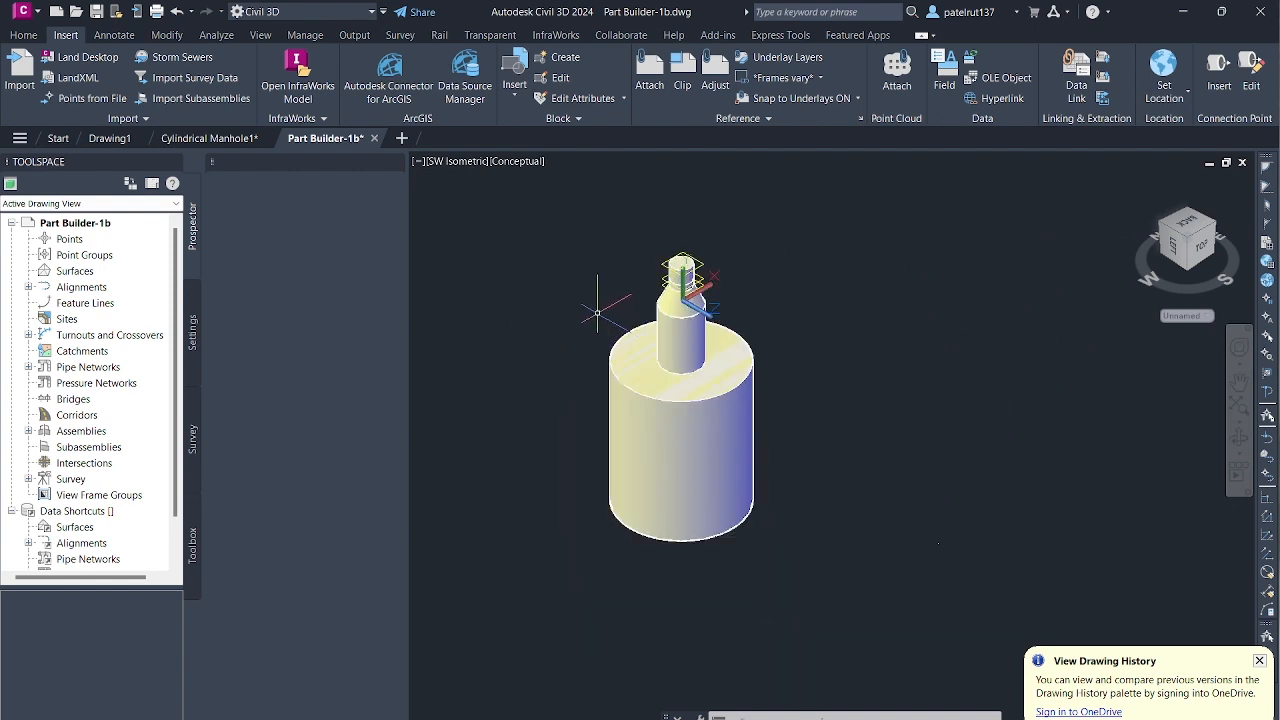
scroll(605, 295, up, 3)
scroll(608, 290, down, 4)
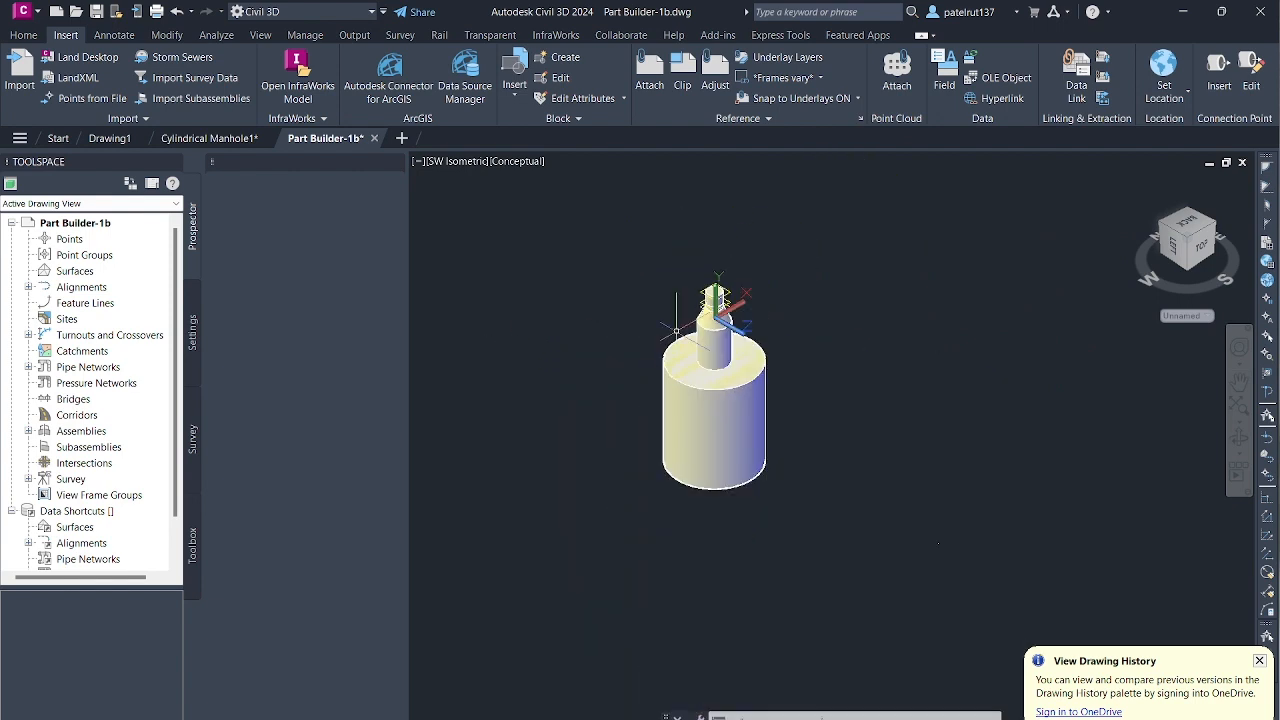
scroll(630, 318, up, 2)
scroll(646, 325, up, 2)
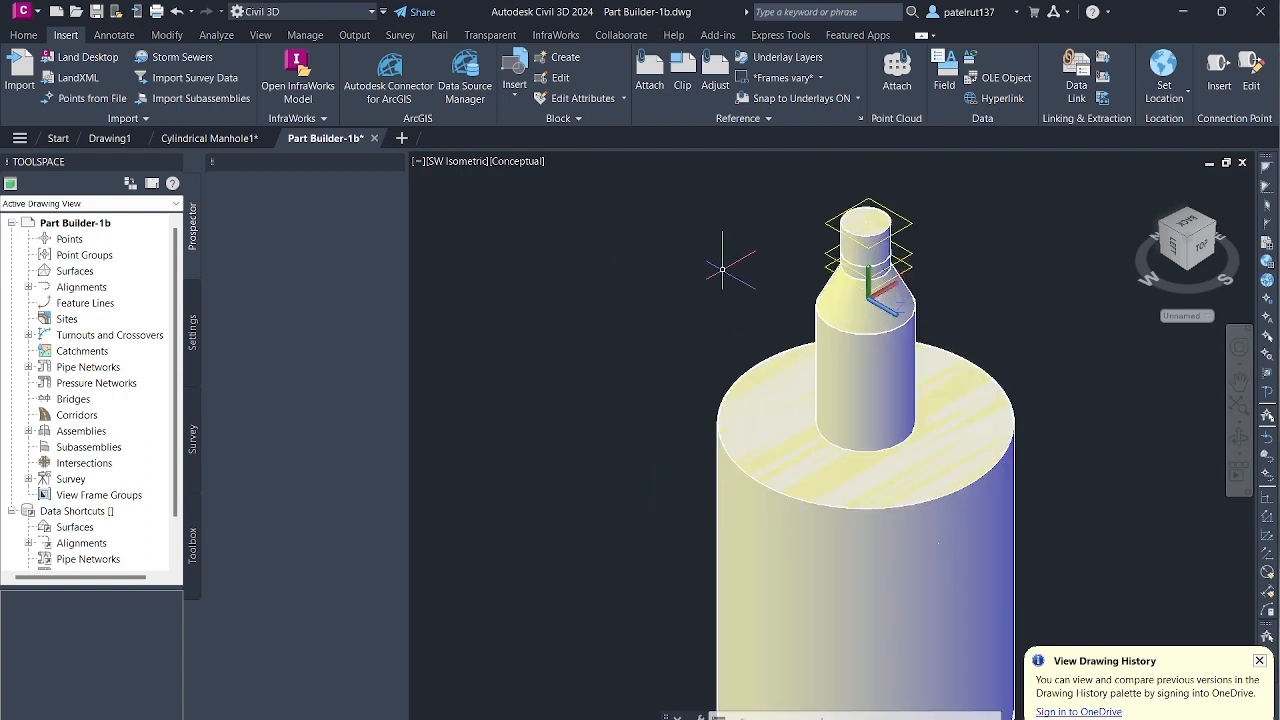
scroll(699, 356, down, 4)
scroll(689, 428, up, 2)
scroll(689, 380, up, 3)
scroll(780, 250, down, 5)
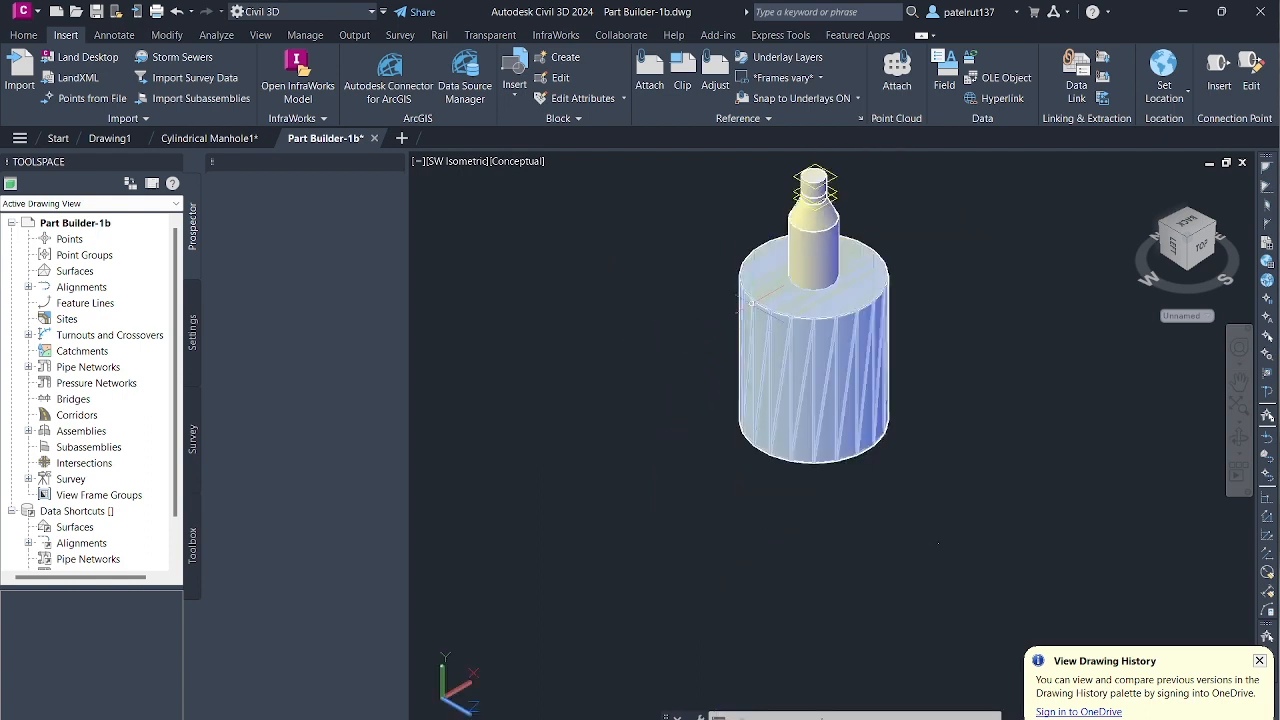
scroll(820, 195, up, 1)
scroll(820, 195, up, 2)
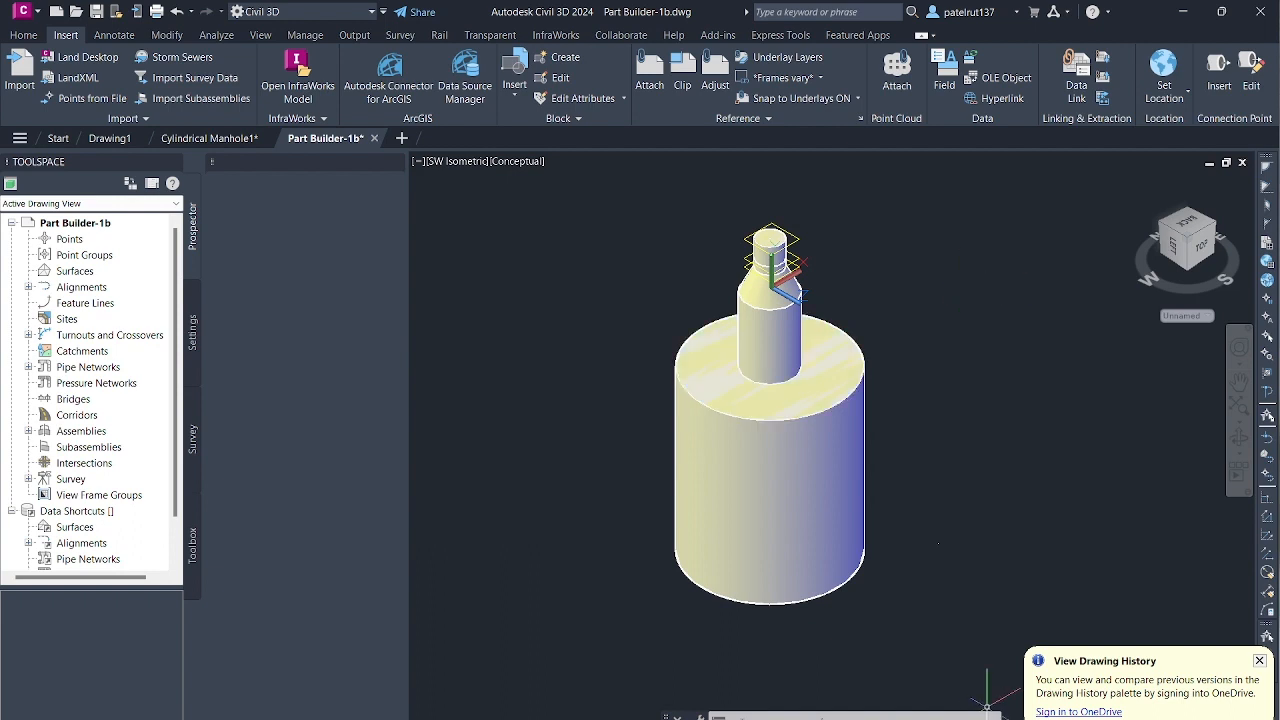
mouse_move(954, 719)
click(954, 680)
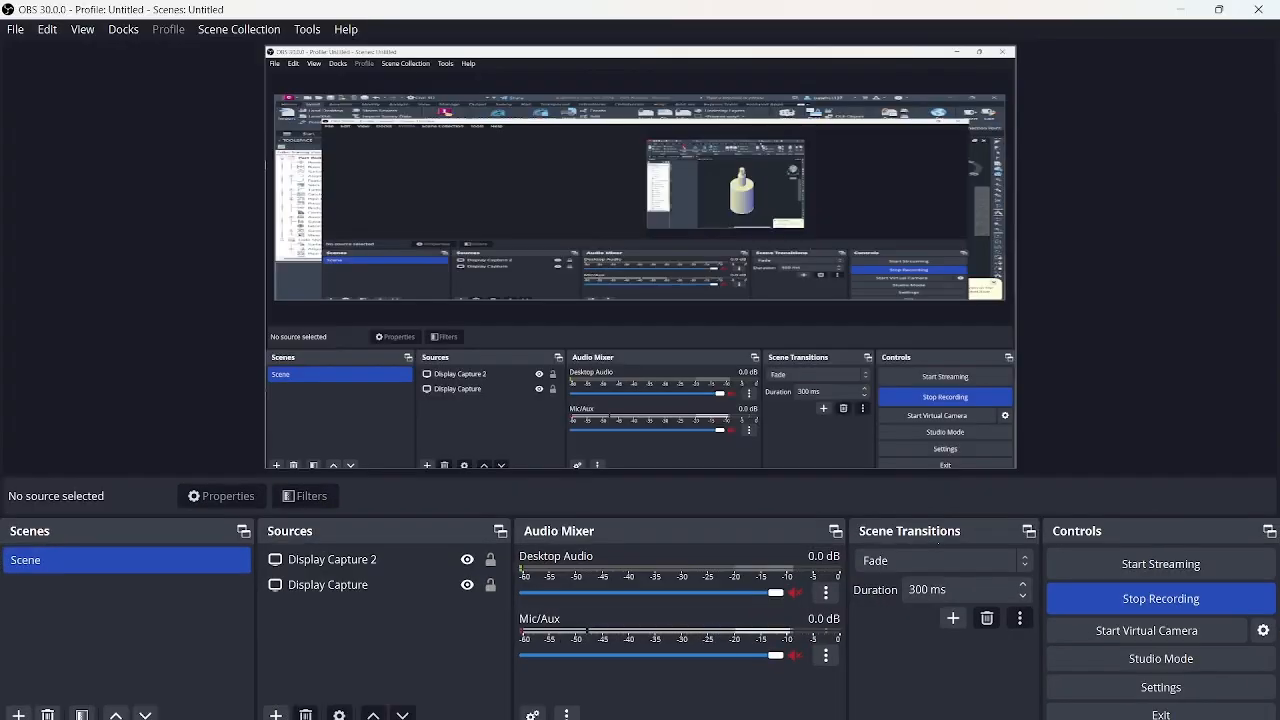